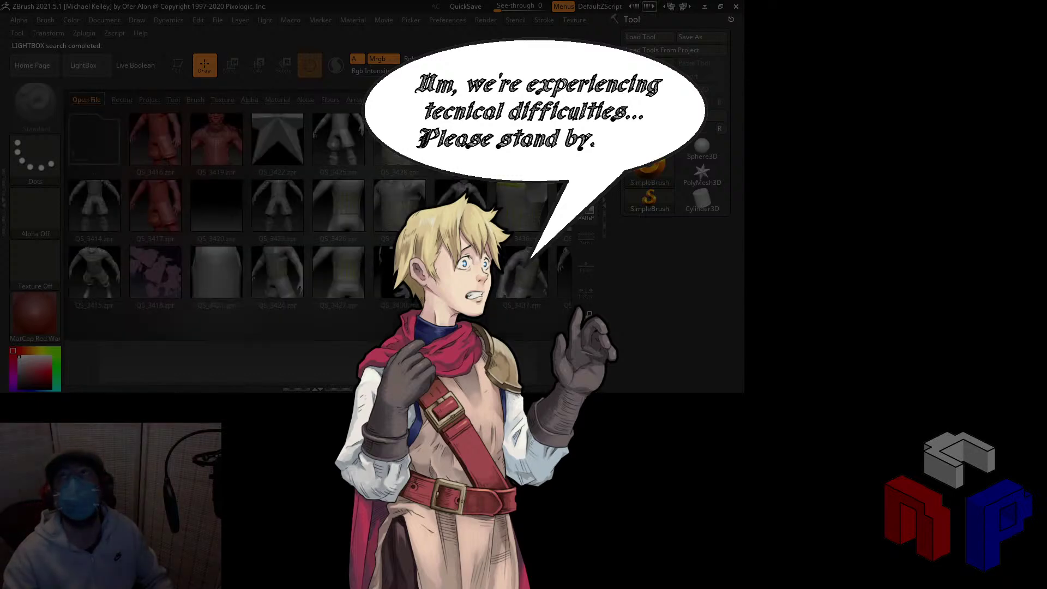
Maximize the ZBrush window and open the first recent project, blackLeatherMaps1d, from LightBox.
{"action": "left_click", "coordinate": [721, 6]}
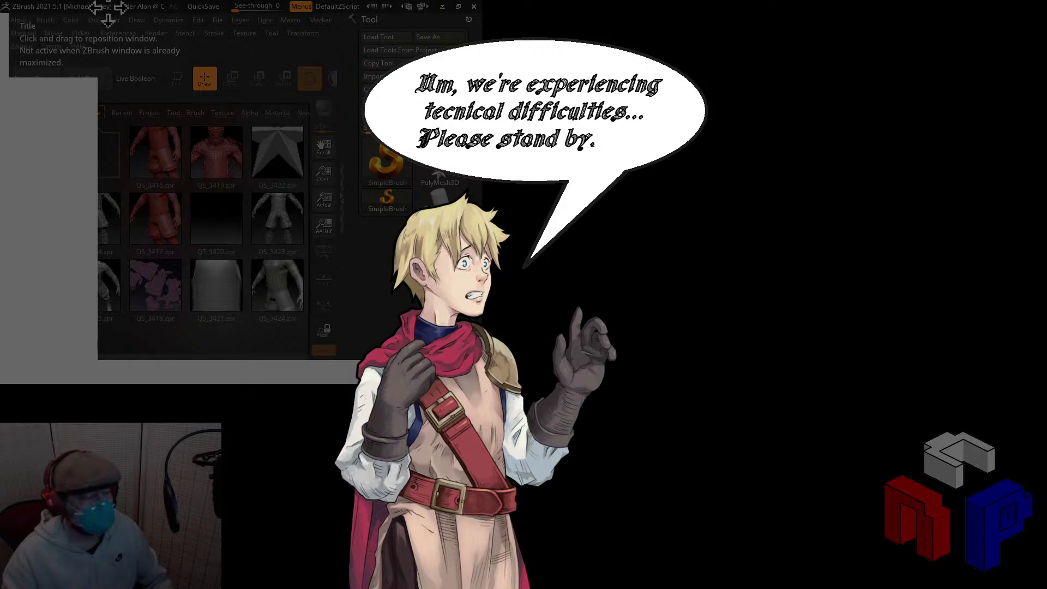
{"action": "left_click", "coordinate": [458, 6]}
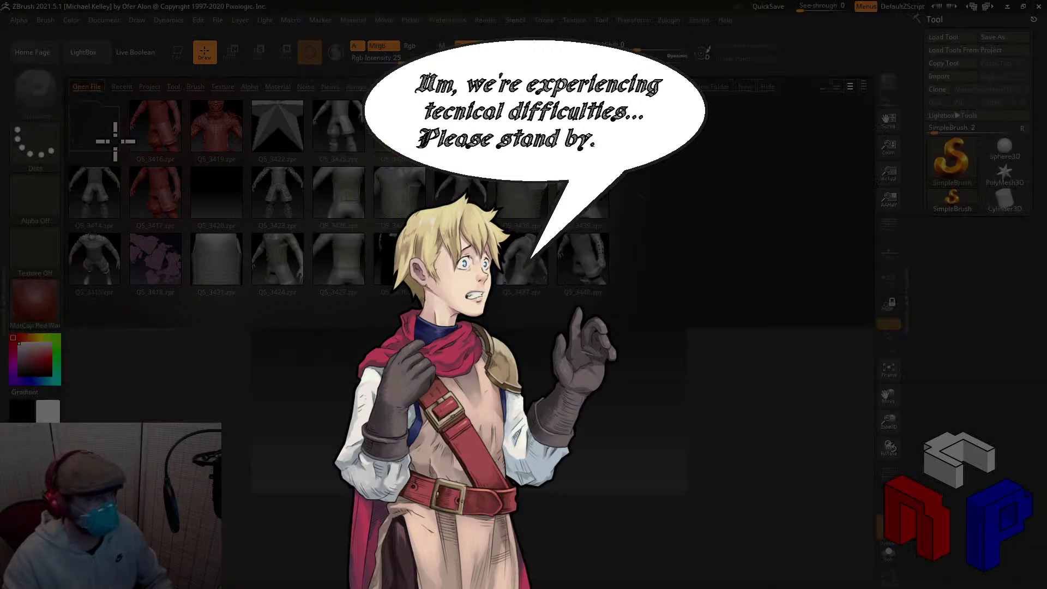
{"action": "left_click", "coordinate": [81, 51]}
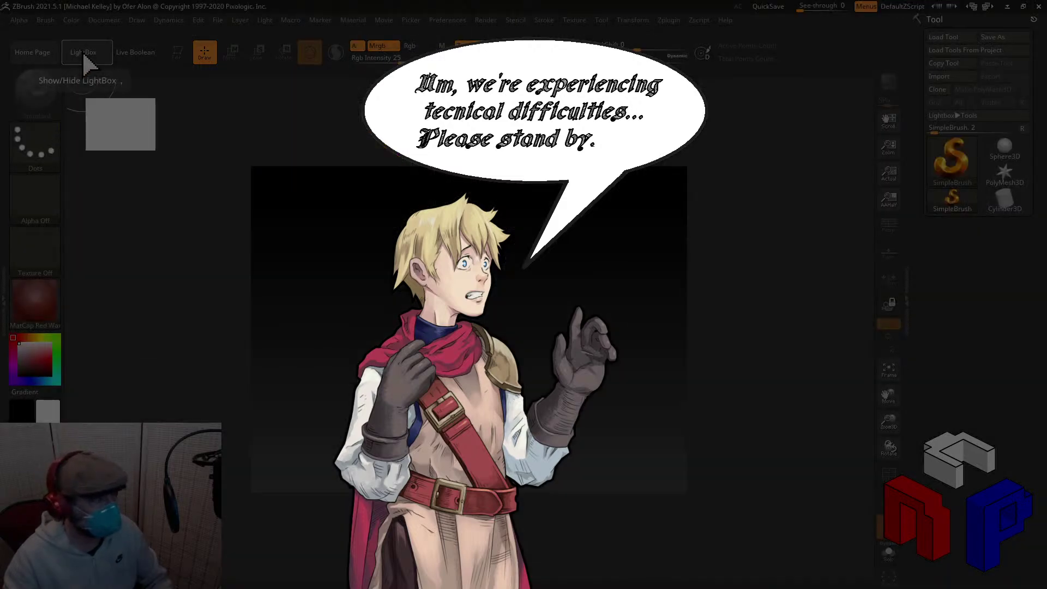
{"action": "left_click", "coordinate": [94, 59]}
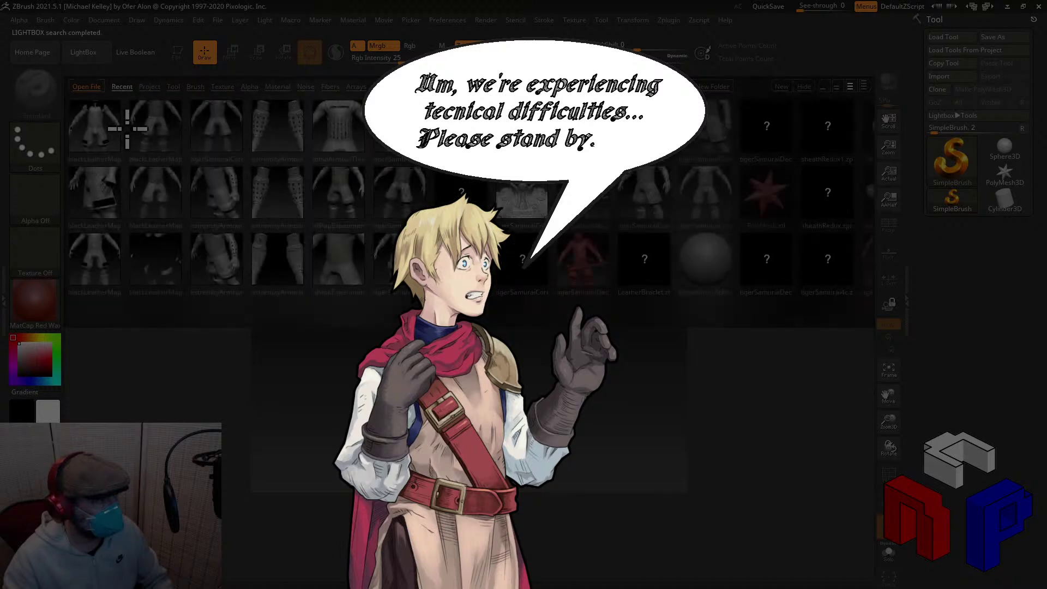
{"action": "double_click", "coordinate": [117, 138]}
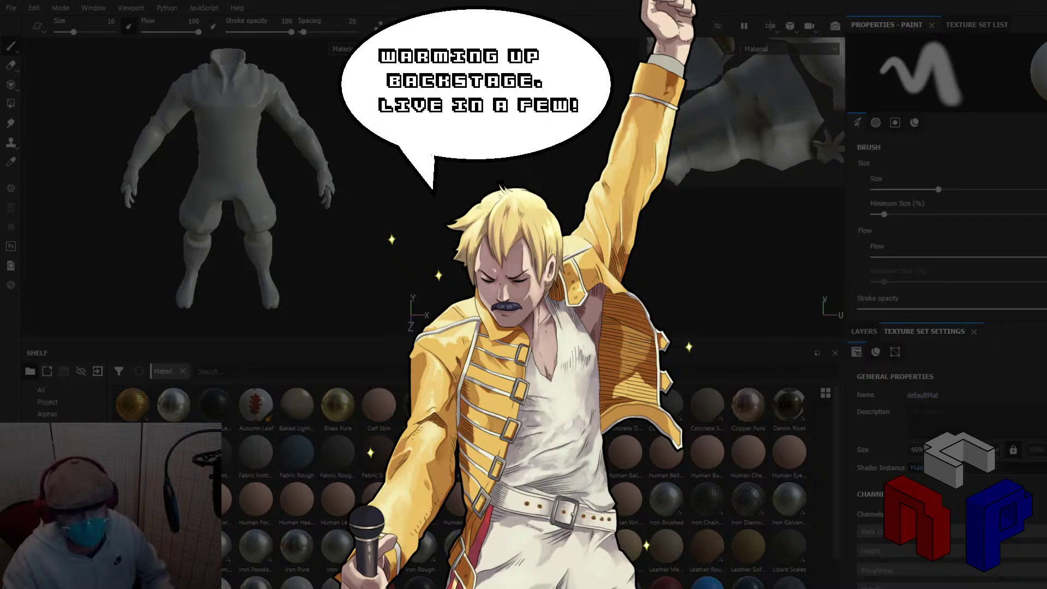
In Substance Painter, review the character's baked mesh maps, including World space normal, ID, Curvature and Position, ending on the Material view.
{"action": "scroll", "coordinate": [949, 474], "scroll_direction": "down", "scroll_amount": 3}
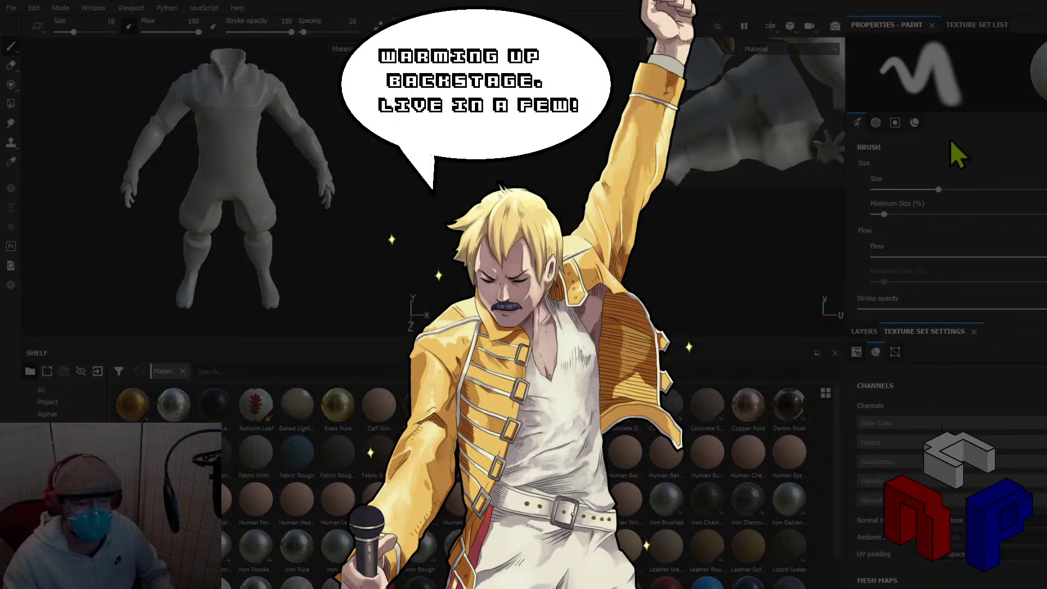
{"action": "key", "text": "b"}
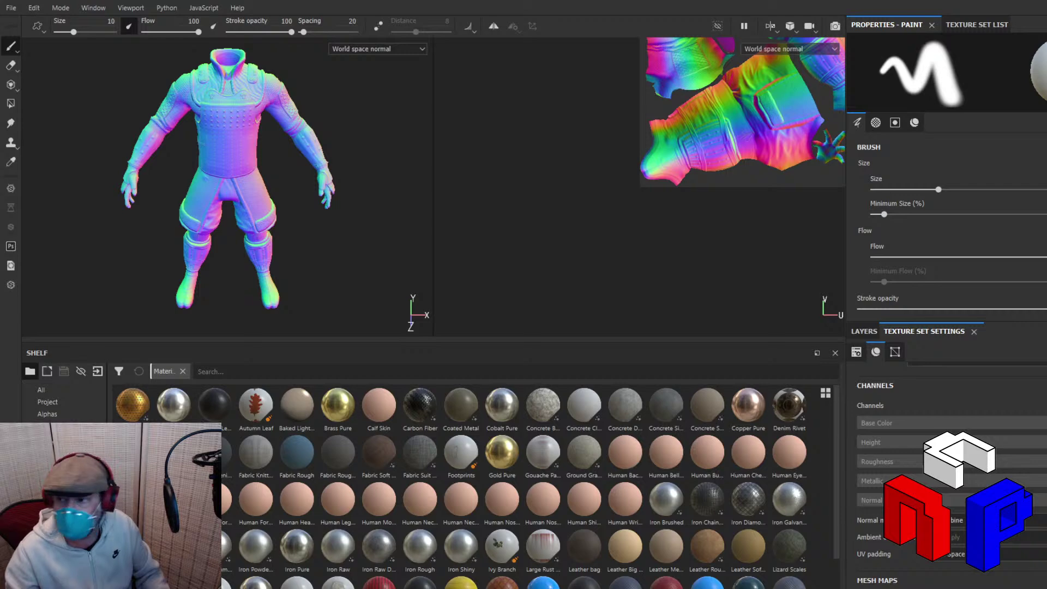
{"action": "key", "text": "b"}
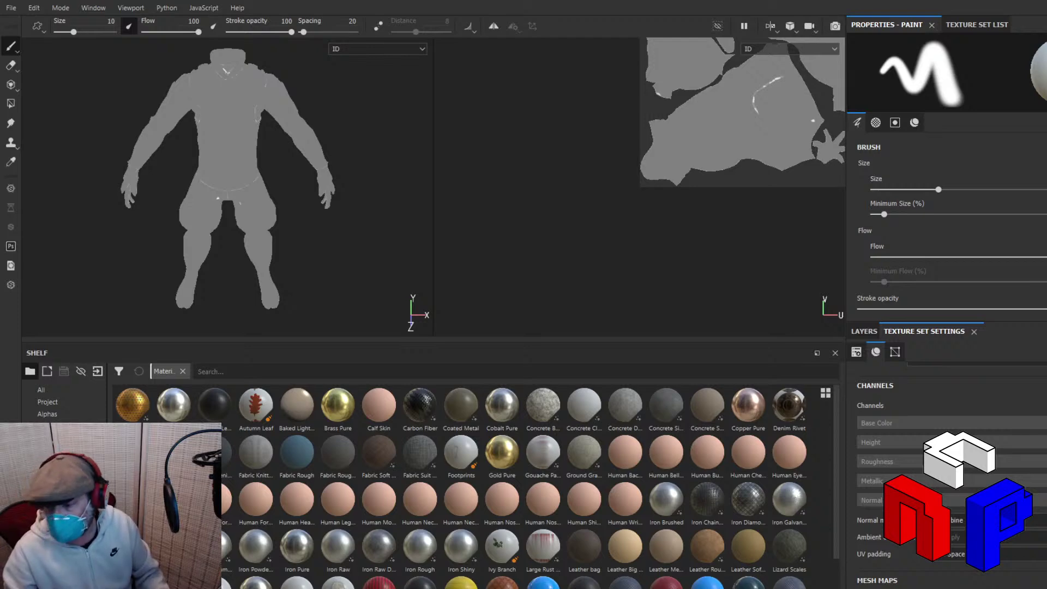
{"action": "key", "text": "b"}
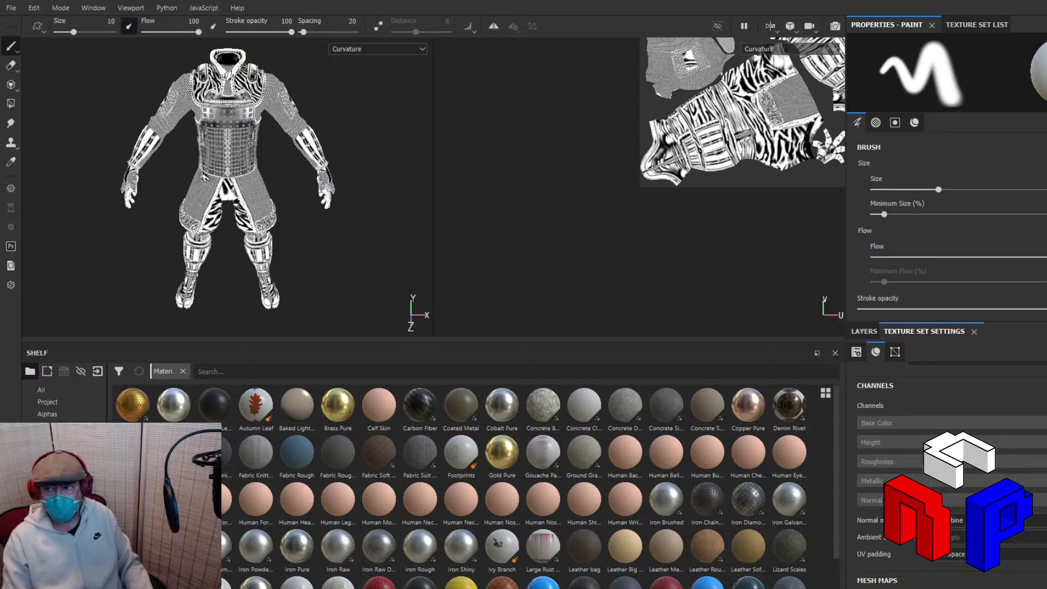
{"action": "key", "text": "b"}
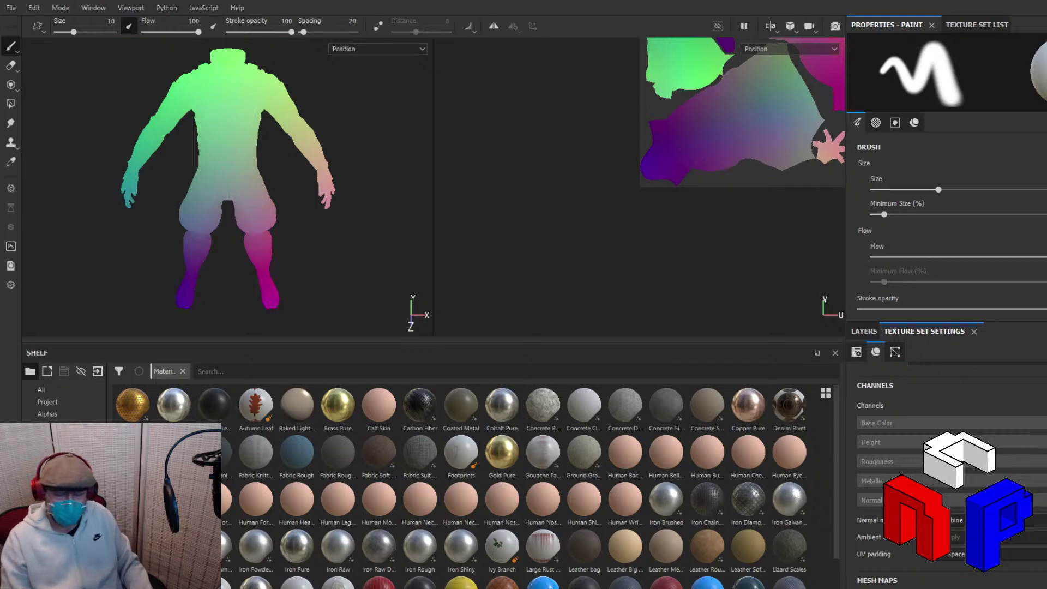
{"action": "key", "text": "m"}
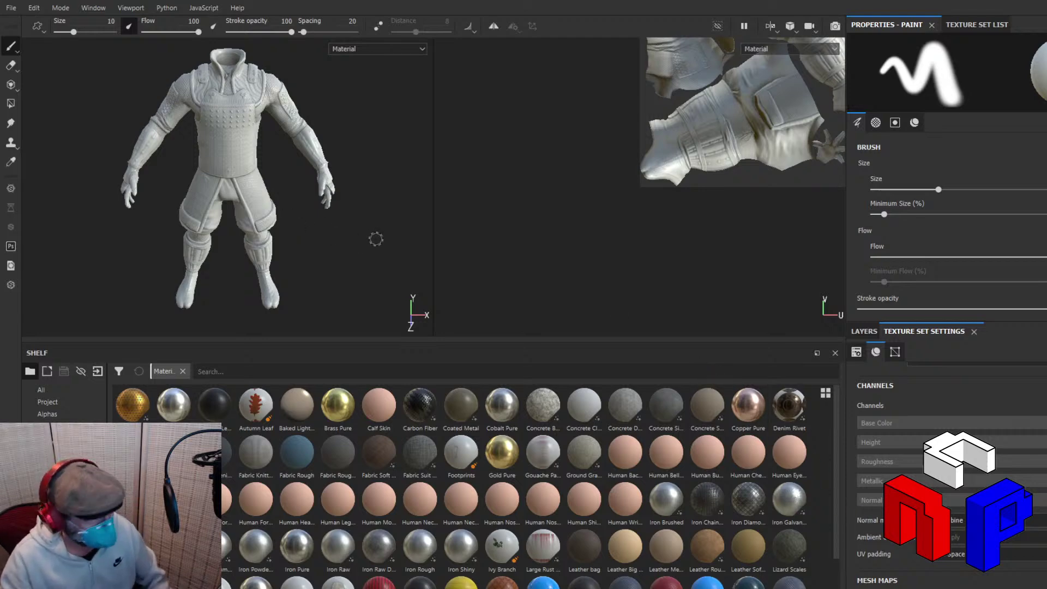
{"action": "left_click_drag", "start_coordinate": [375, 239], "coordinate": [354, 212], "text": "alt"}
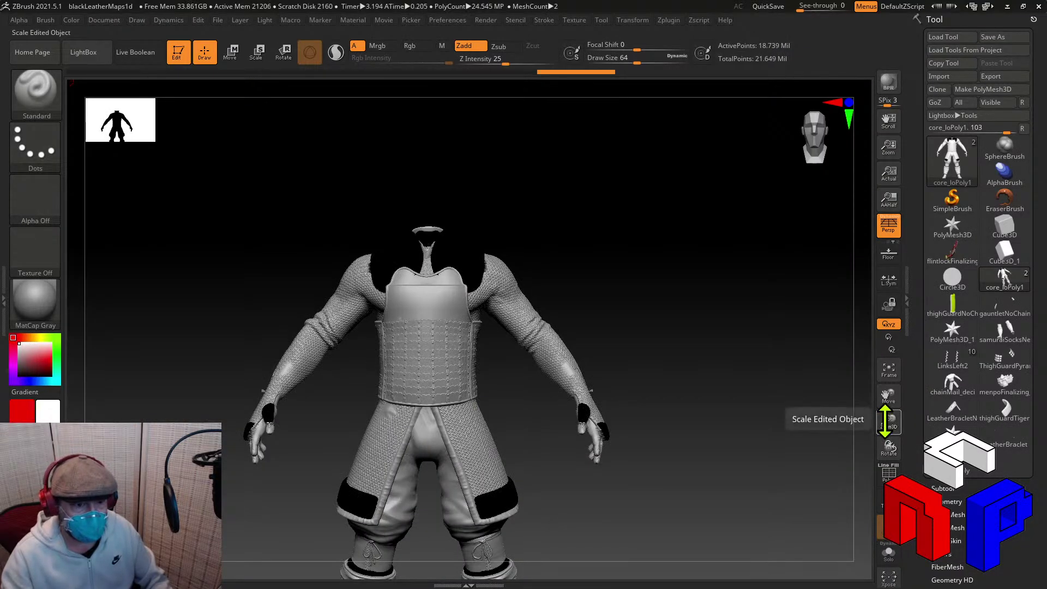
Switch to ZBrush and make gauntletNoChainMail13 the active subtool.
{"action": "left_click_drag", "start_coordinate": [889, 423], "coordinate": [973, 433]}
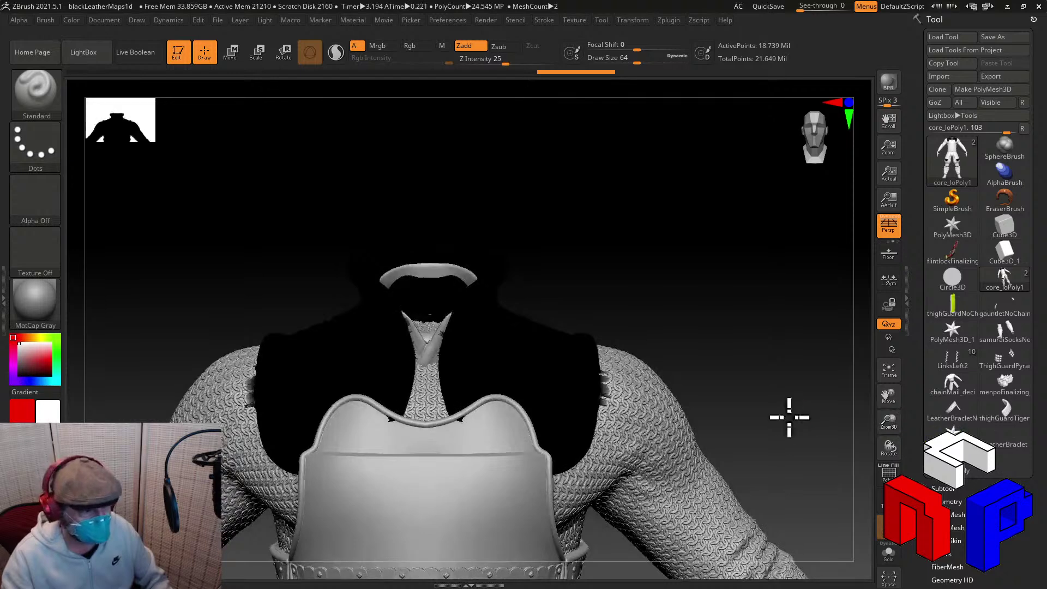
{"action": "left_click_drag", "start_coordinate": [790, 417], "coordinate": [736, 440]}
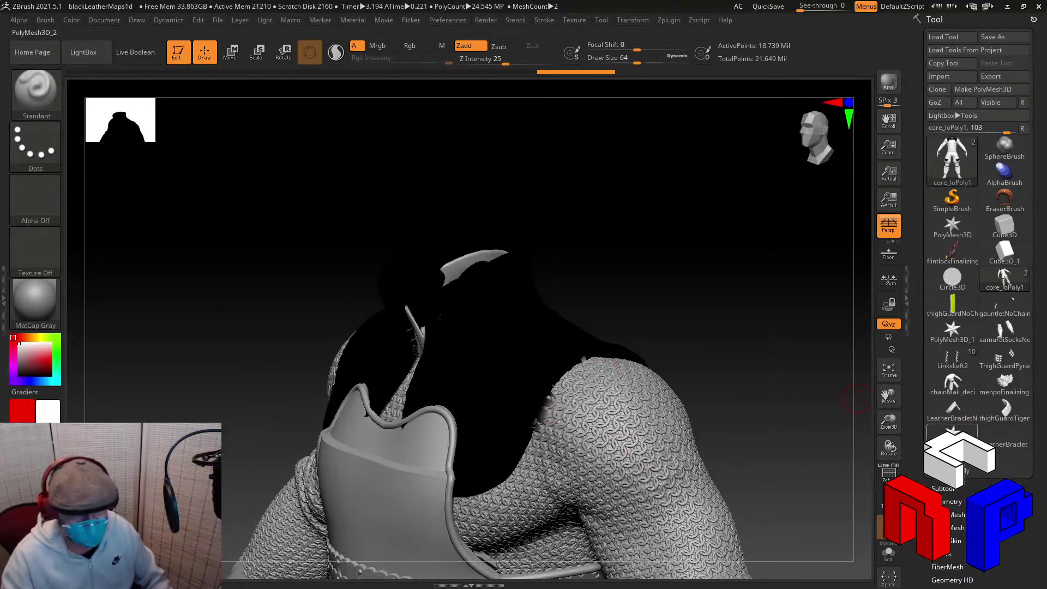
{"action": "left_click", "coordinate": [944, 489]}
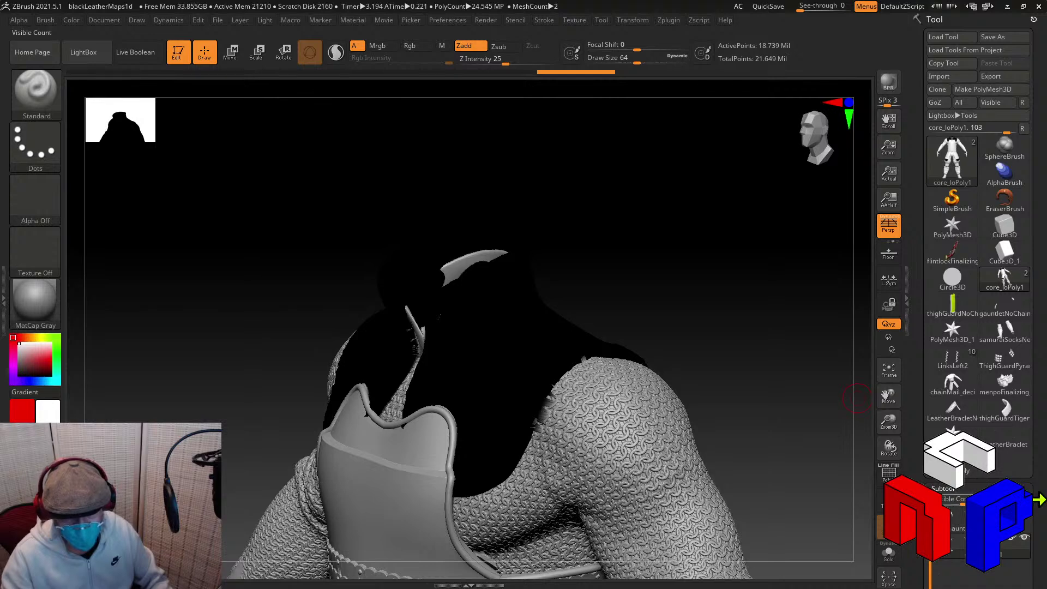
{"action": "scroll", "coordinate": [1032, 452], "scroll_direction": "down", "scroll_amount": 3}
{"action": "scroll", "coordinate": [1032, 452], "scroll_direction": "down", "scroll_amount": 2}
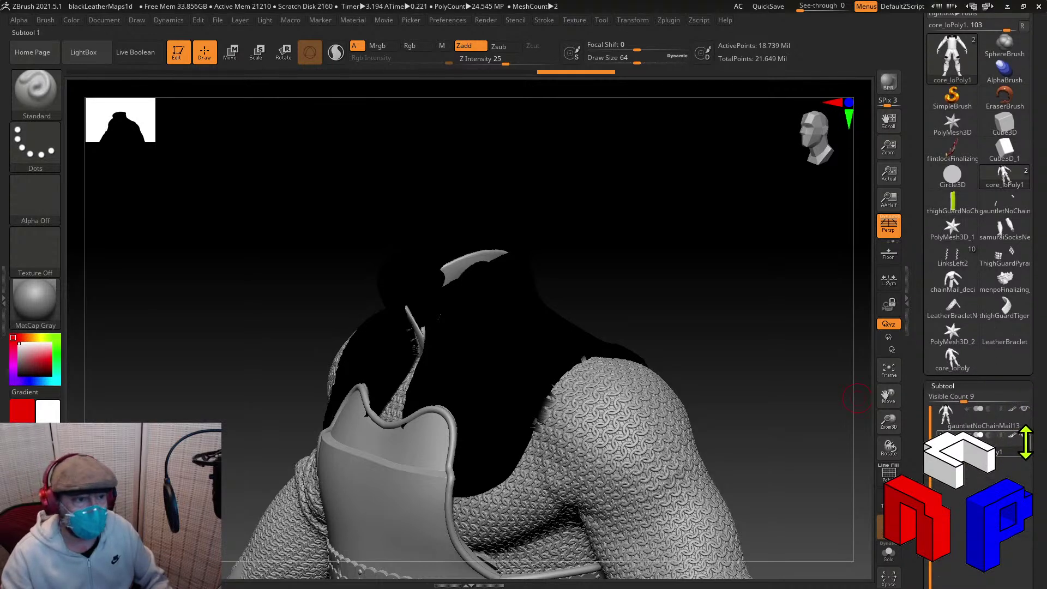
{"action": "mouse_move", "coordinate": [992, 430]}
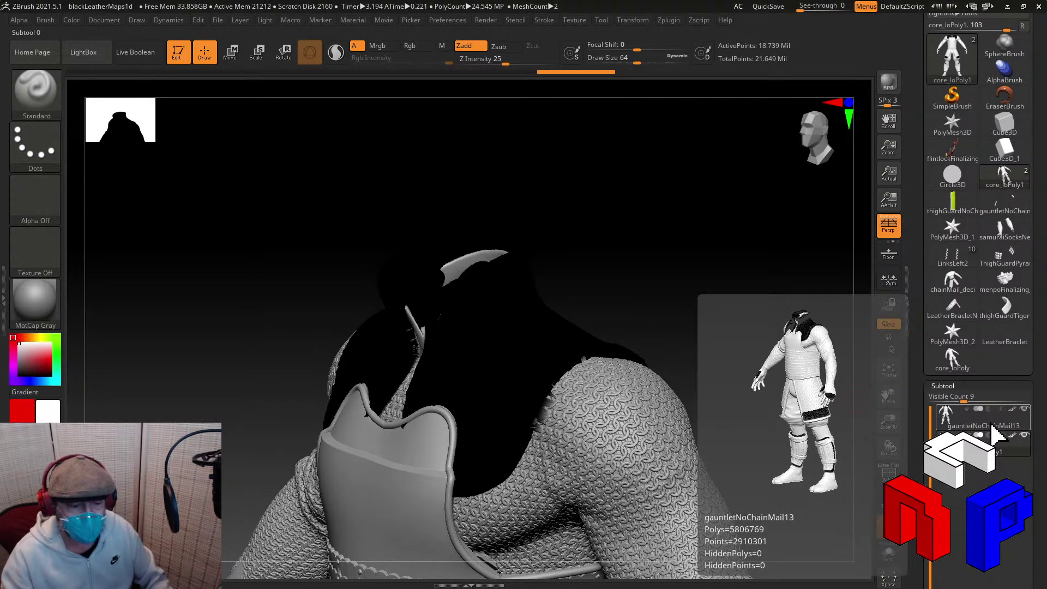
{"action": "left_click", "coordinate": [992, 431]}
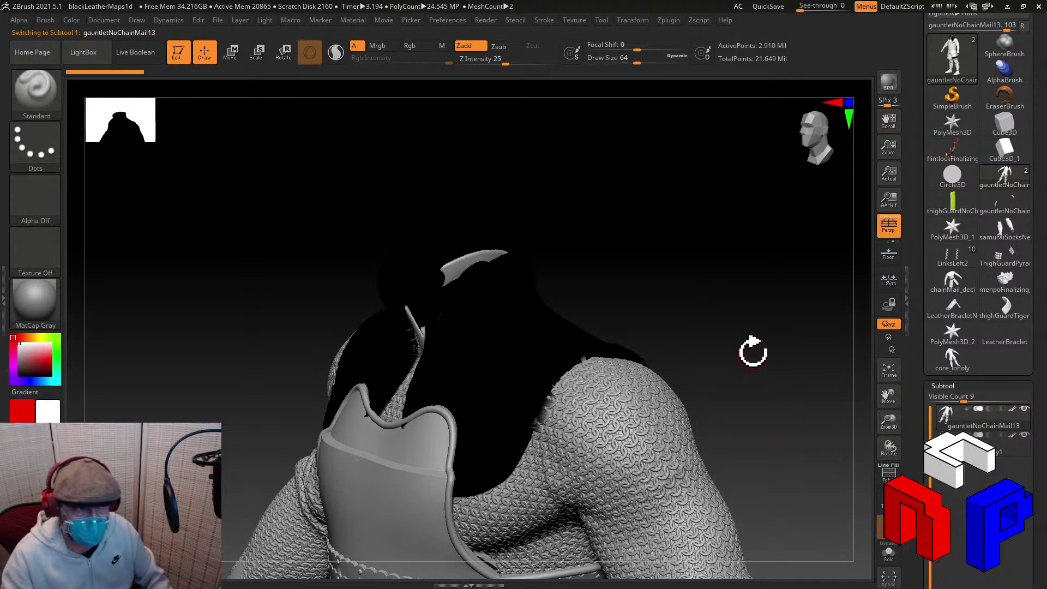
Examine the high-poly armor from several sides, covering the torso, sleeves, chain-mail thigh guards, shin guards and hand.
{"action": "left_click_drag", "start_coordinate": [747, 342], "coordinate": [802, 435]}
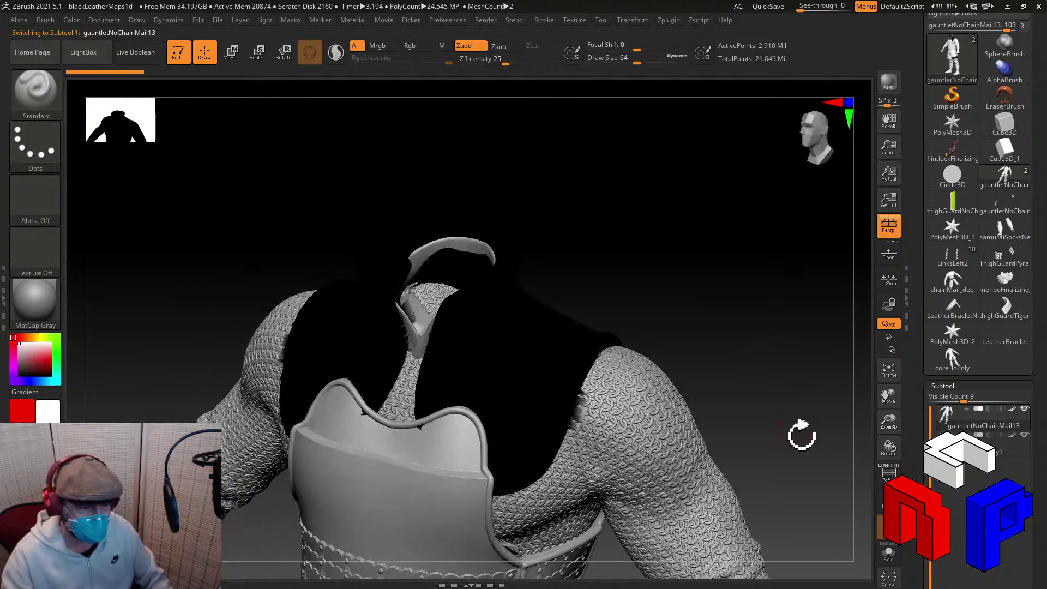
{"action": "left_click_drag", "start_coordinate": [889, 406], "coordinate": [868, 315]}
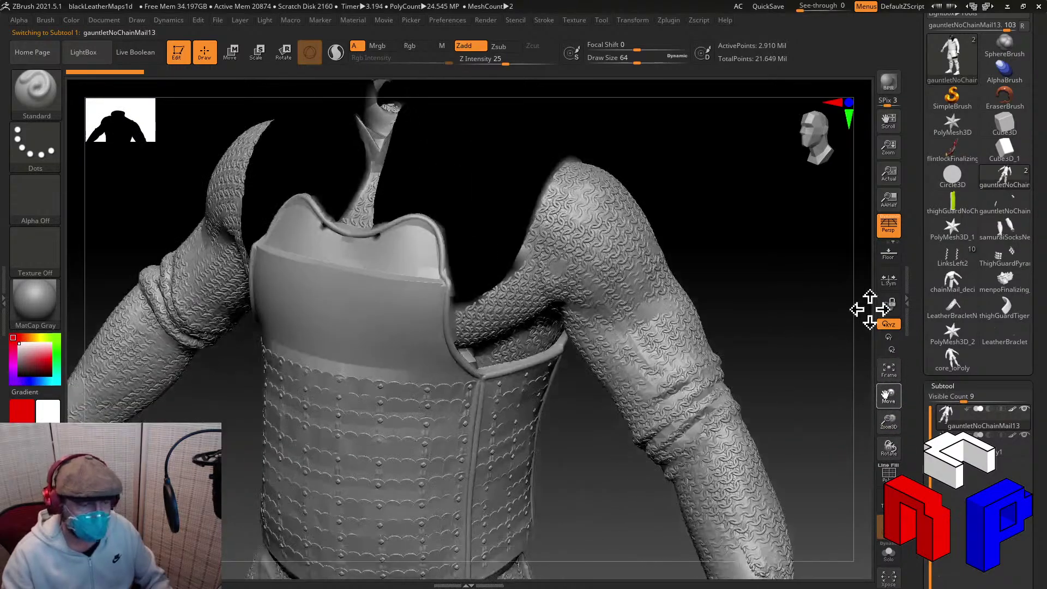
{"action": "left_click_drag", "start_coordinate": [893, 425], "coordinate": [748, 414]}
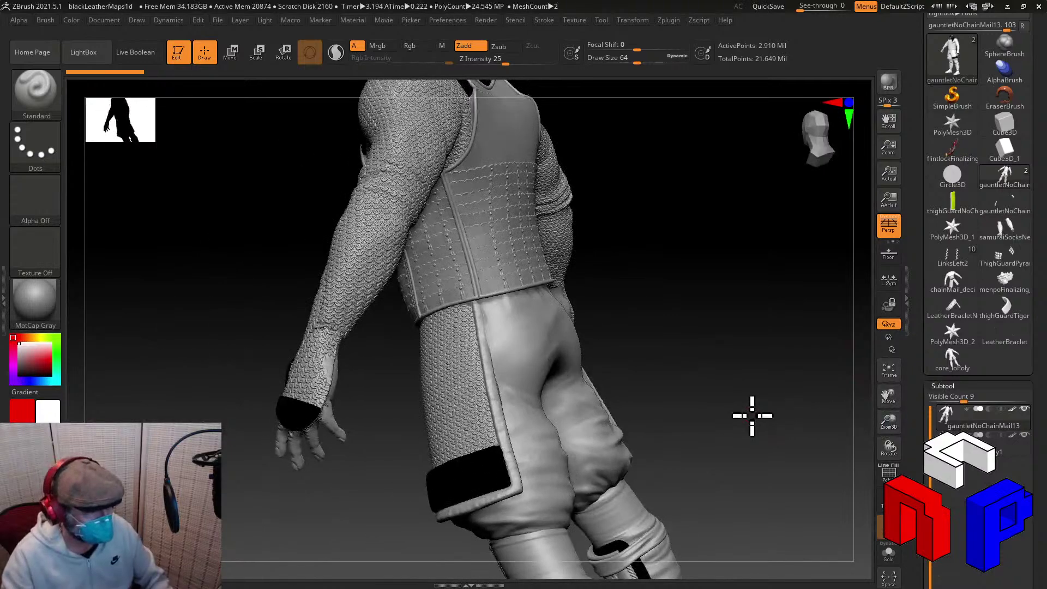
{"action": "left_click_drag", "start_coordinate": [845, 437], "coordinate": [697, 414], "text": "alt"}
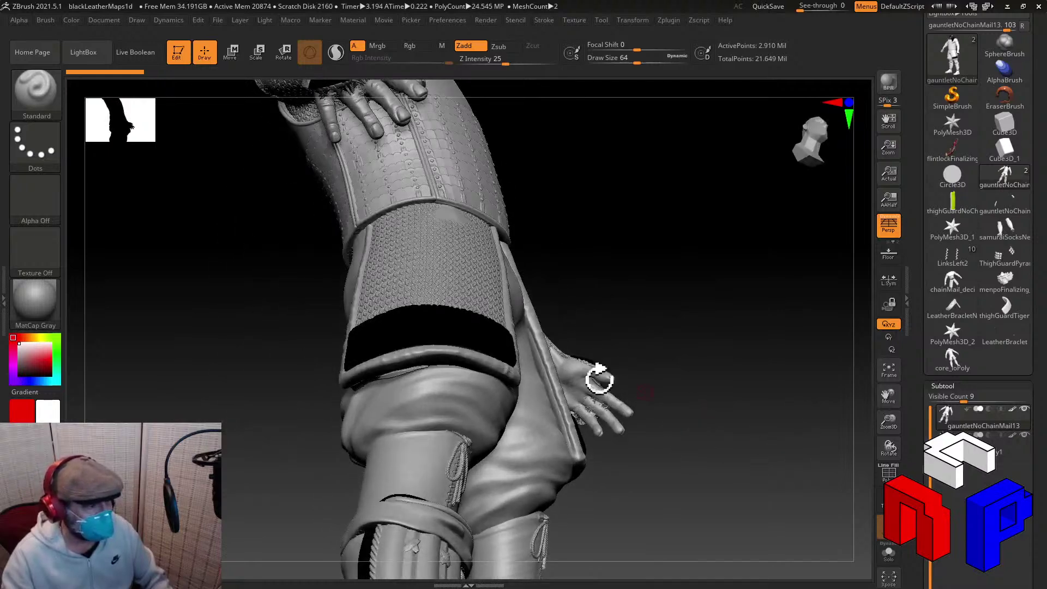
{"action": "left_click_drag", "start_coordinate": [682, 460], "coordinate": [664, 481]}
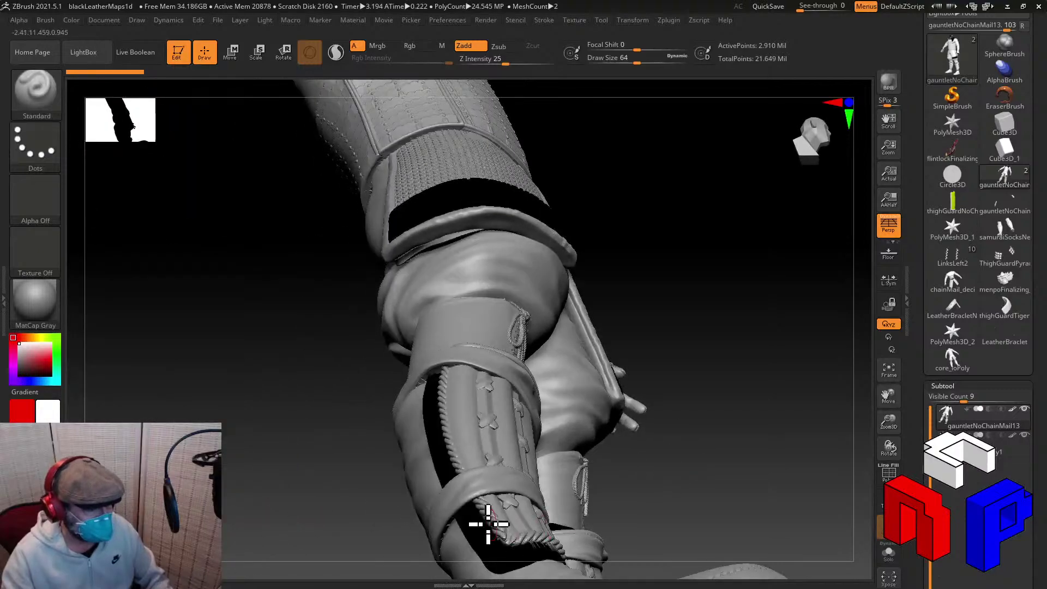
{"action": "left_click_drag", "start_coordinate": [862, 427], "coordinate": [755, 484]}
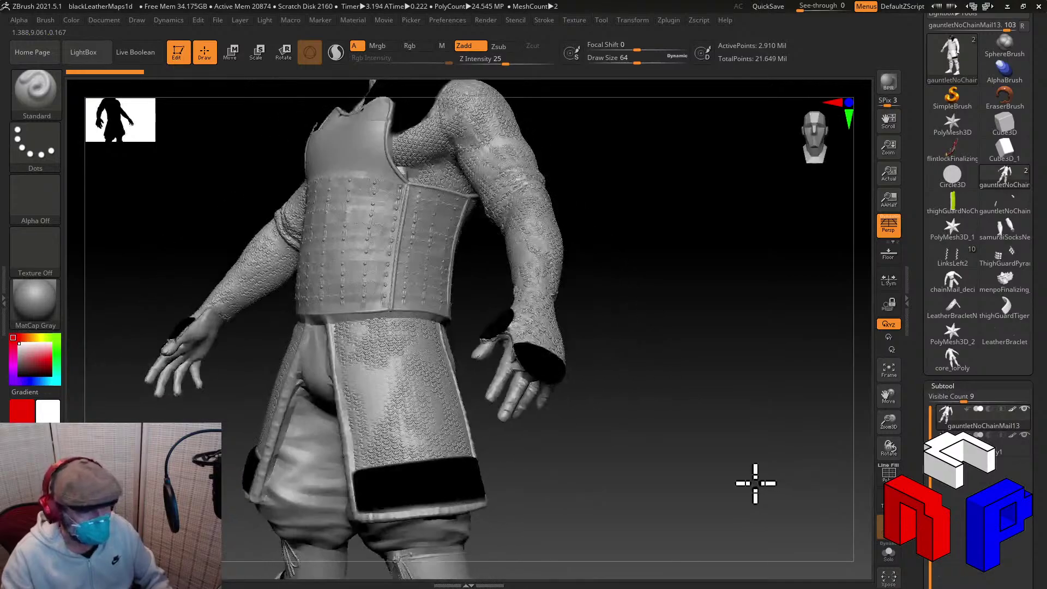
{"action": "left_click_drag", "start_coordinate": [891, 428], "coordinate": [929, 431]}
{"action": "left_click_drag", "start_coordinate": [883, 394], "coordinate": [838, 250]}
{"action": "left_click_drag", "start_coordinate": [720, 395], "coordinate": [727, 369]}
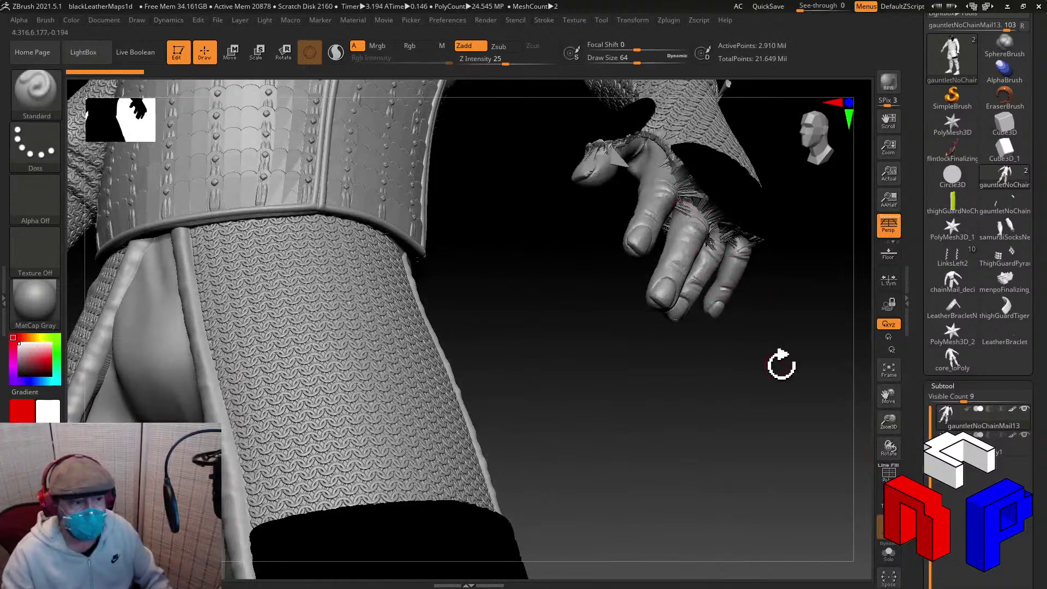
Reframe the sculpt and inspect the collar and shoulders, the front from below, and the shin guard's rope trim and lacing.
{"action": "mouse_move", "coordinate": [781, 362]}
{"action": "left_mouse_down"}
{"action": "mouse_move", "coordinate": [781, 391]}
{"action": "mouse_move", "coordinate": [785, 320]}
{"action": "mouse_move", "coordinate": [790, 367]}
{"action": "mouse_move", "coordinate": [754, 251]}
{"action": "mouse_move", "coordinate": [783, 404]}
{"action": "mouse_move", "coordinate": [778, 372]}
{"action": "left_mouse_up"}
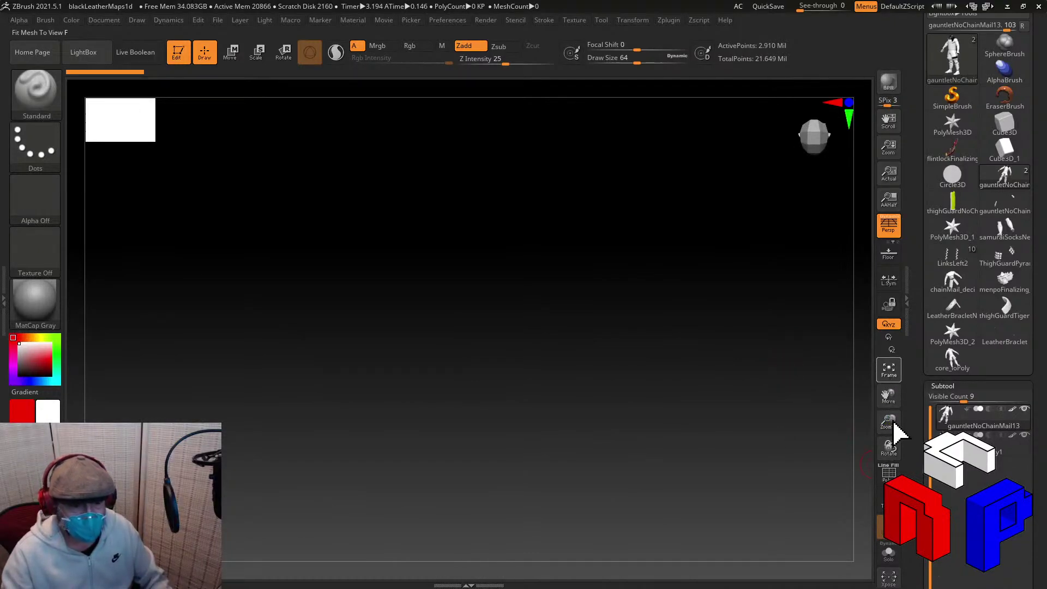
{"action": "left_click_drag", "start_coordinate": [893, 431], "coordinate": [891, 426]}
{"action": "mouse_move", "coordinate": [835, 463]}
{"action": "left_mouse_down"}
{"action": "mouse_move", "coordinate": [796, 427]}
{"action": "mouse_move", "coordinate": [801, 346]}
{"action": "mouse_move", "coordinate": [736, 339]}
{"action": "mouse_move", "coordinate": [562, 249]}
{"action": "left_mouse_up"}
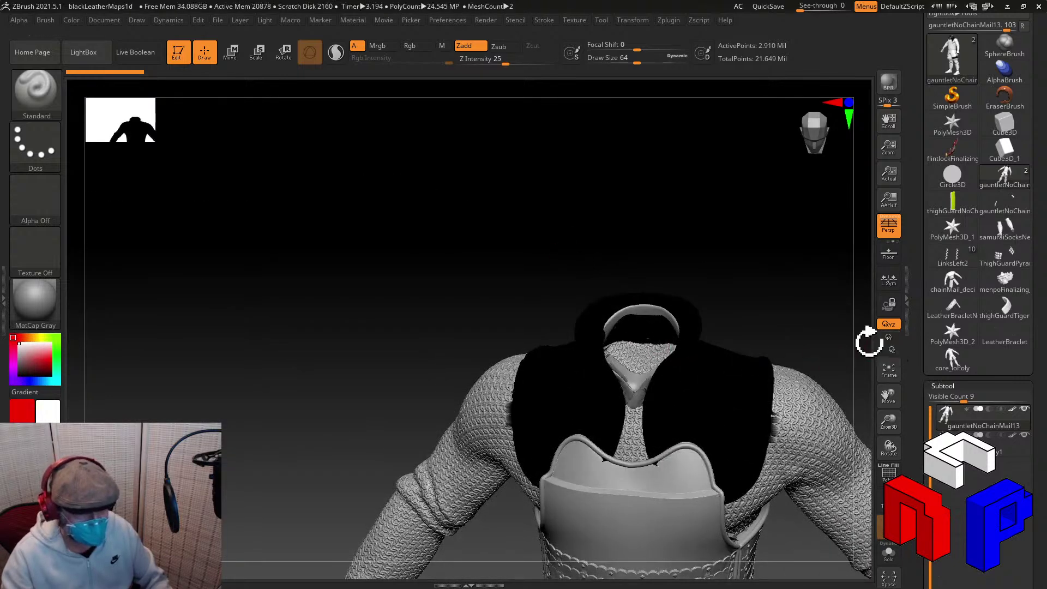
{"action": "mouse_move", "coordinate": [834, 347]}
{"action": "left_mouse_down"}
{"action": "mouse_move", "coordinate": [787, 350]}
{"action": "mouse_move", "coordinate": [806, 338]}
{"action": "mouse_move", "coordinate": [674, 292]}
{"action": "mouse_move", "coordinate": [738, 280]}
{"action": "mouse_move", "coordinate": [771, 318]}
{"action": "mouse_move", "coordinate": [813, 330]}
{"action": "mouse_move", "coordinate": [820, 362]}
{"action": "left_mouse_up"}
{"action": "mouse_move", "coordinate": [889, 424]}
{"action": "left_mouse_down"}
{"action": "mouse_move", "coordinate": [856, 414]}
{"action": "mouse_move", "coordinate": [834, 423]}
{"action": "mouse_move", "coordinate": [803, 398]}
{"action": "mouse_move", "coordinate": [793, 338]}
{"action": "left_mouse_up"}
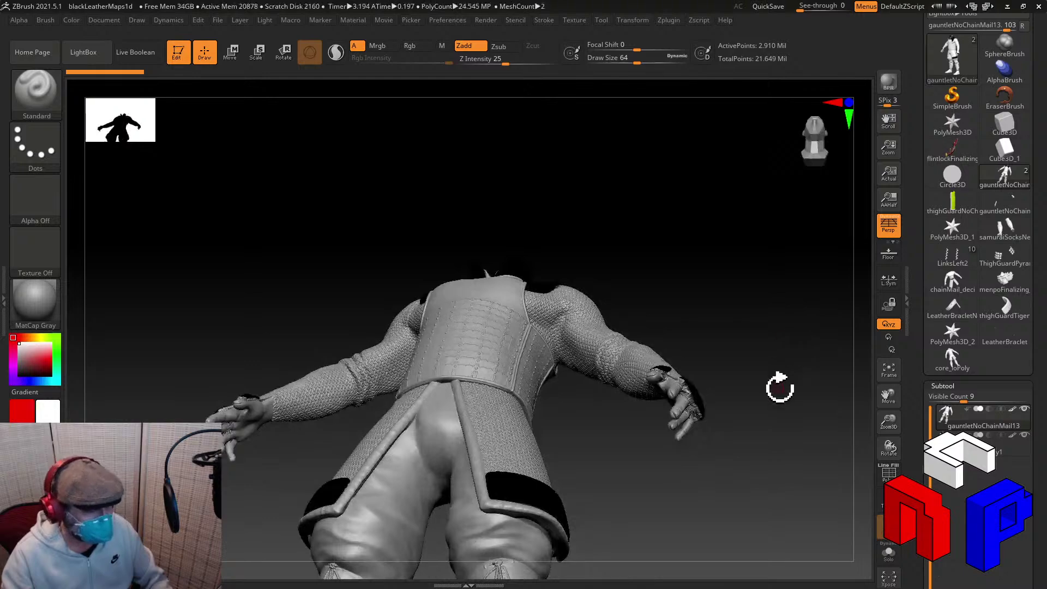
{"action": "mouse_move", "coordinate": [780, 388]}
{"action": "left_mouse_down"}
{"action": "mouse_move", "coordinate": [797, 348]}
{"action": "mouse_move", "coordinate": [804, 413]}
{"action": "mouse_move", "coordinate": [797, 376]}
{"action": "mouse_move", "coordinate": [866, 418]}
{"action": "mouse_move", "coordinate": [911, 430]}
{"action": "mouse_move", "coordinate": [794, 325]}
{"action": "mouse_move", "coordinate": [752, 354]}
{"action": "left_mouse_up"}
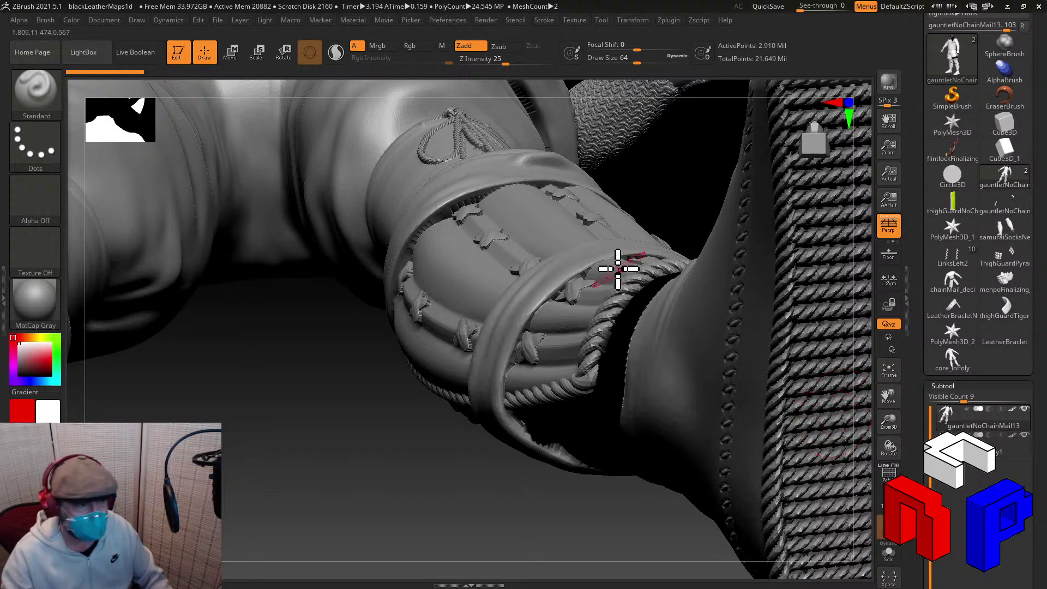
Return to Substance Painter and enlarge the 2D view by narrowing the properties area and 3D view and shrinking the shelf.
{"action": "left_click", "coordinate": [1007, 6]}
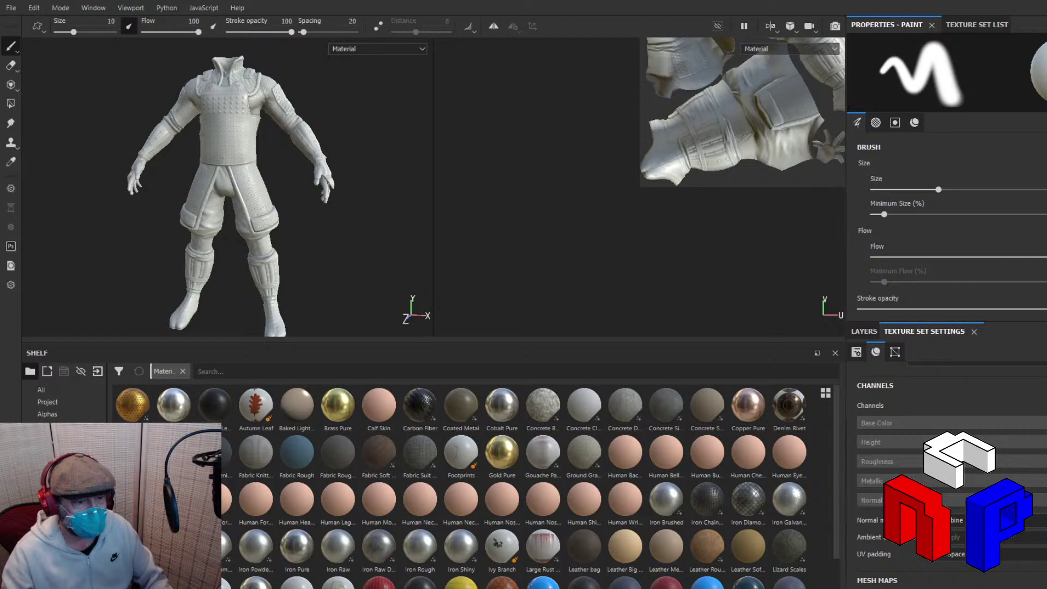
{"action": "left_click_drag", "start_coordinate": [858, 282], "coordinate": [975, 281]}
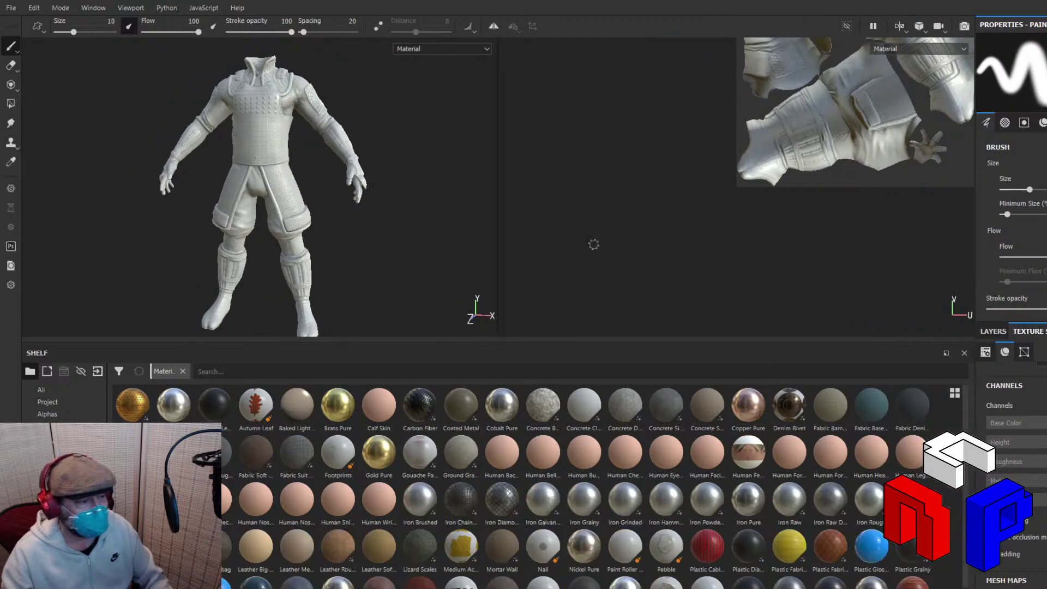
{"action": "left_click_drag", "start_coordinate": [497, 247], "coordinate": [150, 332]}
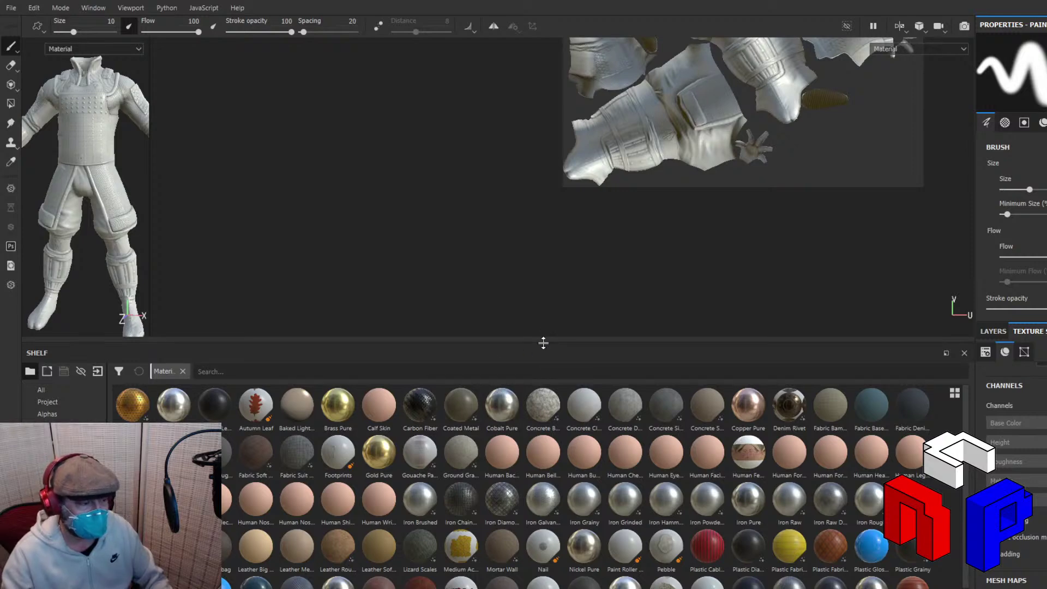
{"action": "left_click_drag", "start_coordinate": [545, 342], "coordinate": [554, 542]}
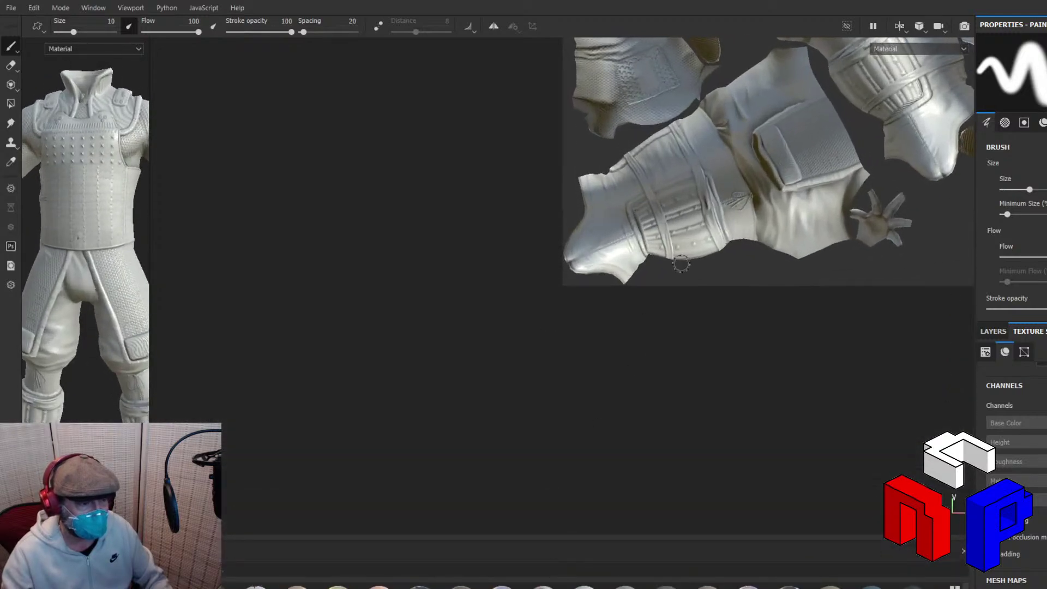
Examine the shin guard's straps, lacing and rope trim up close in the 2D texture view.
{"action": "middle_click_drag", "start_coordinate": [682, 264], "coordinate": [479, 467]}
{"action": "scroll", "coordinate": [437, 382], "scroll_direction": "up", "scroll_amount": 5}
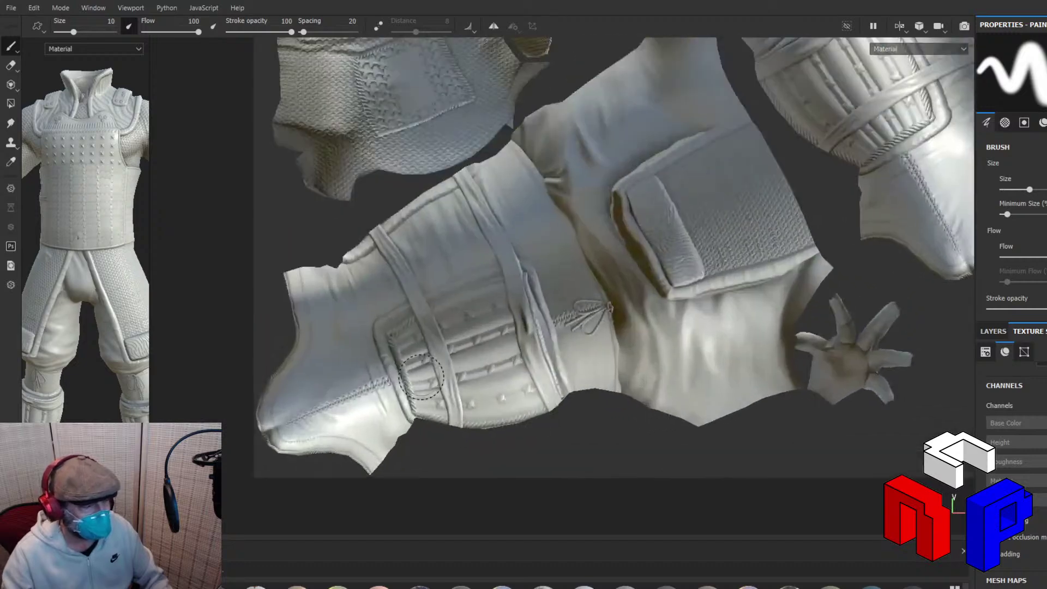
{"action": "middle_click_drag", "start_coordinate": [420, 376], "coordinate": [541, 398]}
{"action": "scroll", "coordinate": [542, 393], "scroll_direction": "up", "scroll_amount": 4}
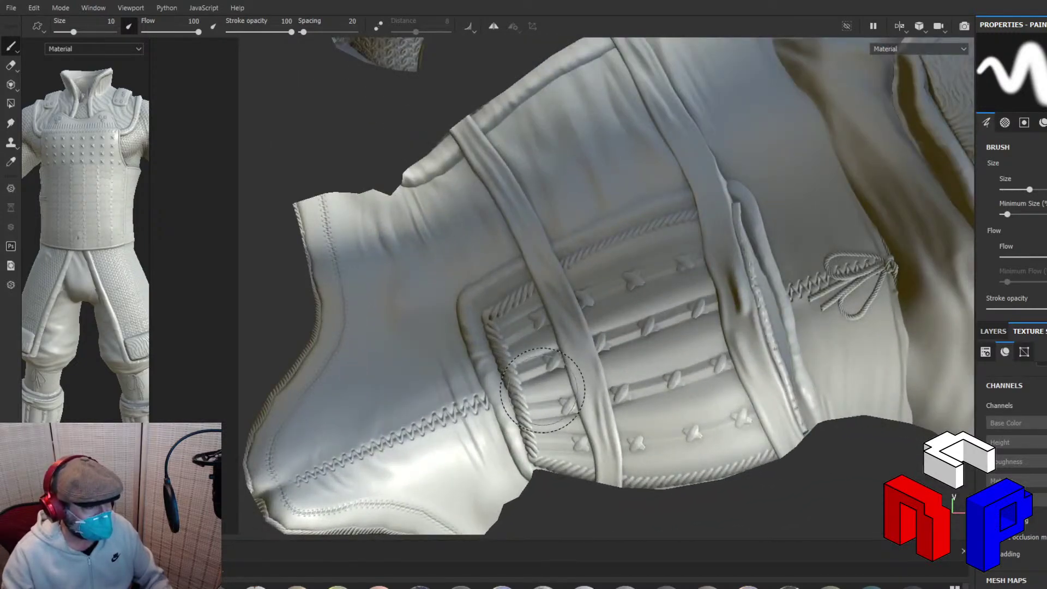
Examine the shin guard's rope-trimmed corner, straps and zigzag front seam up close in the 2D view.
{"action": "scroll", "coordinate": [542, 390], "scroll_direction": "up", "scroll_amount": 3}
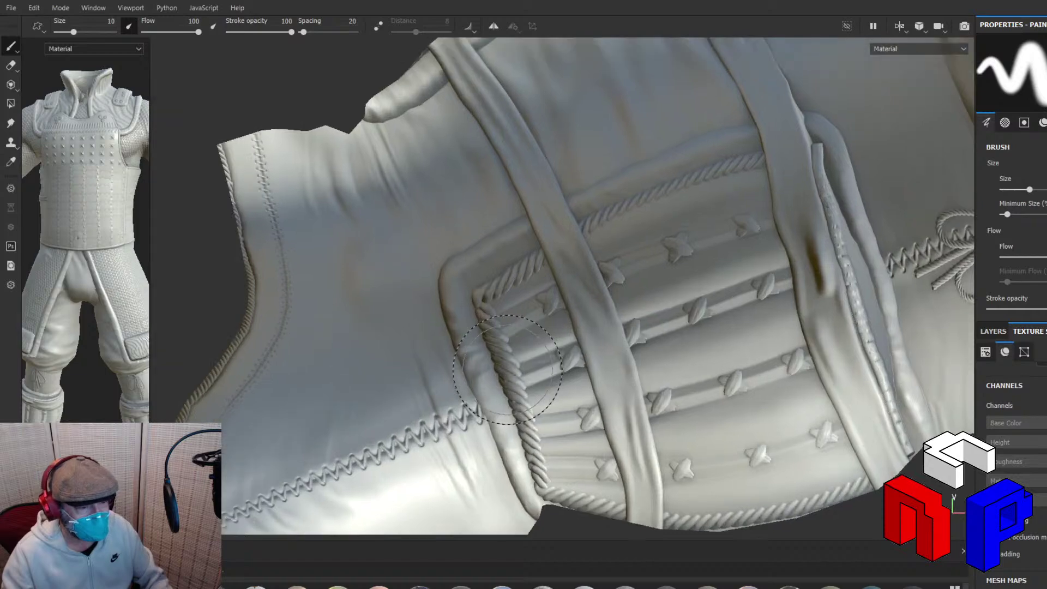
{"action": "middle_click_drag", "start_coordinate": [484, 292], "coordinate": [555, 312], "text": "alt"}
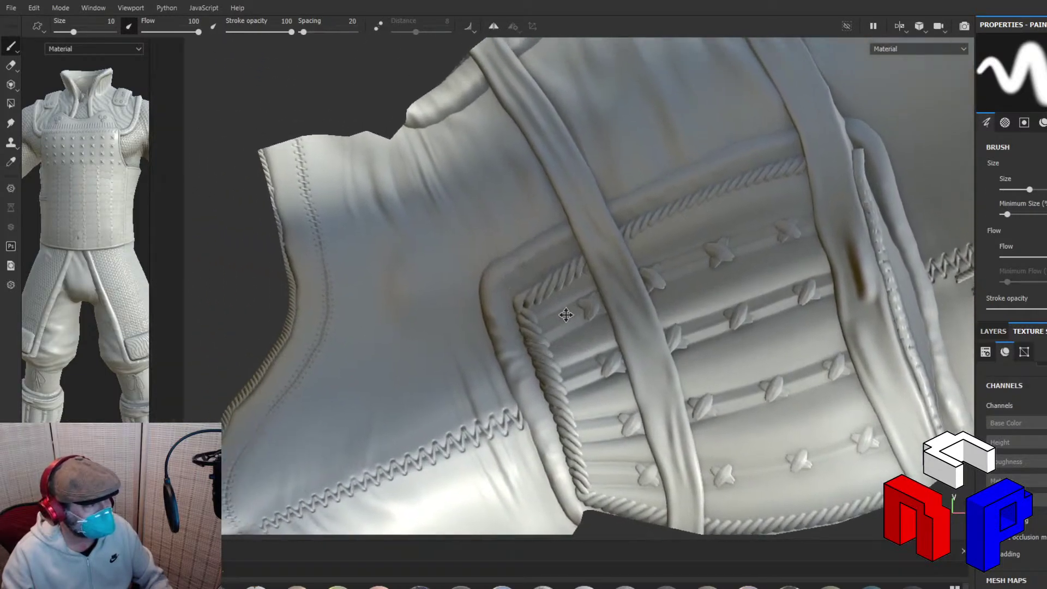
{"action": "scroll", "coordinate": [585, 344], "scroll_direction": "up", "scroll_amount": 4}
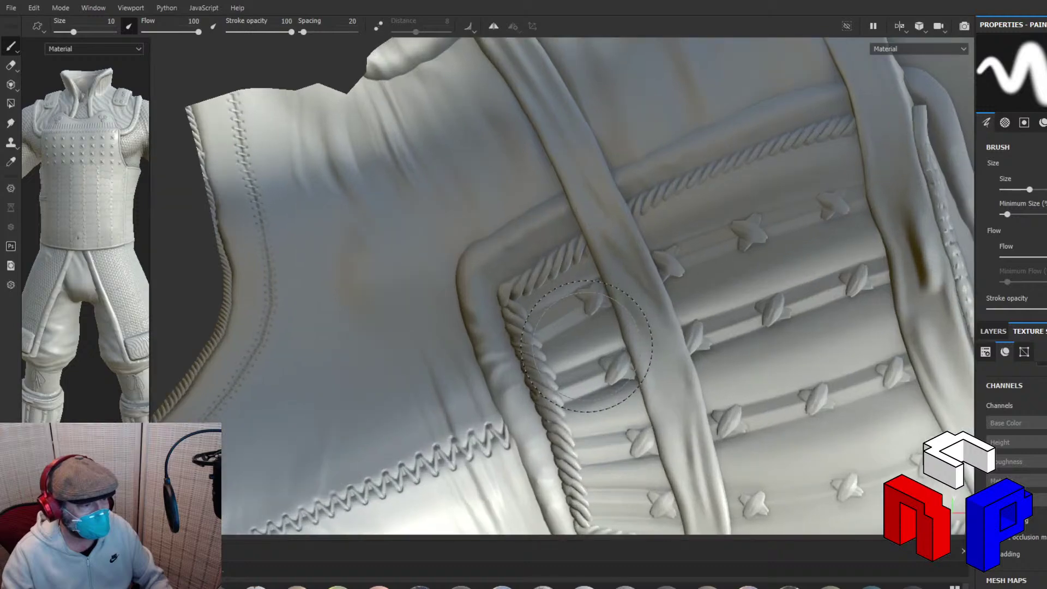
{"action": "scroll", "coordinate": [585, 343], "scroll_direction": "down", "scroll_amount": 5}
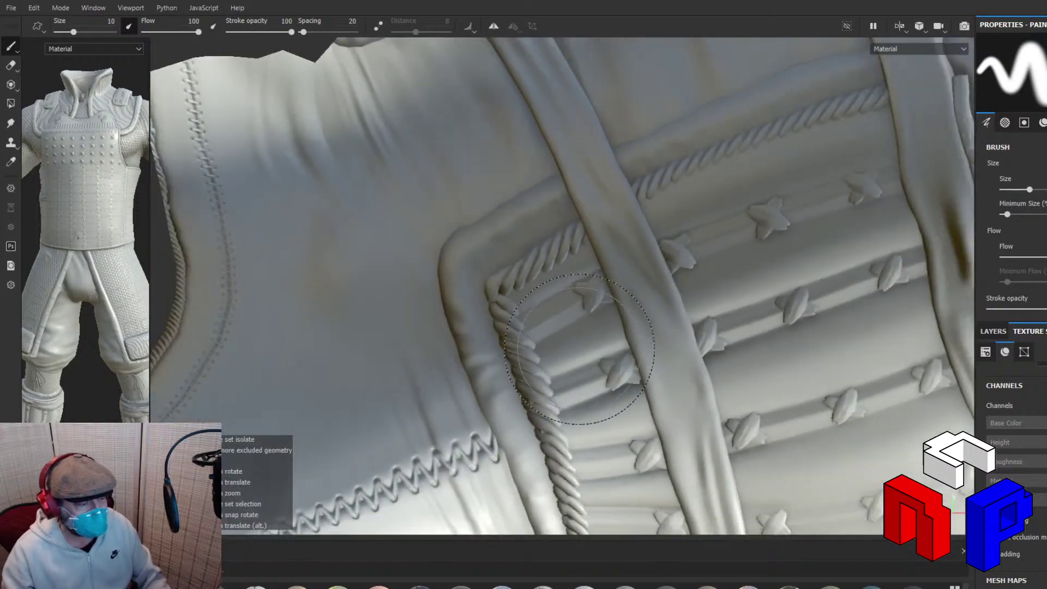
{"action": "scroll", "coordinate": [575, 347], "scroll_direction": "down", "scroll_amount": 3}
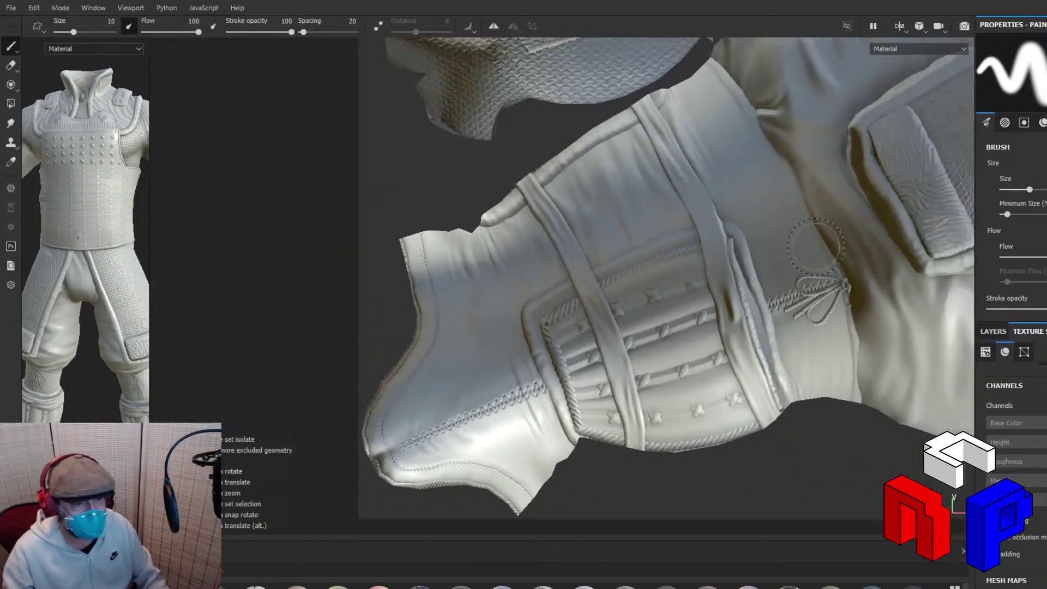
Inspect the other leg's bow lacing, strap and rope trim, and survey the surrounding leg, sleeve and hand UV islands.
{"action": "middle_click_drag", "start_coordinate": [802, 249], "coordinate": [360, 328], "text": "alt"}
{"action": "middle_click_drag", "start_coordinate": [812, 126], "coordinate": [770, 459], "text": "alt"}
{"action": "scroll", "coordinate": [763, 345], "scroll_direction": "down", "scroll_amount": 1}
{"action": "scroll", "coordinate": [762, 344], "scroll_direction": "up", "scroll_amount": 3}
{"action": "scroll", "coordinate": [758, 338], "scroll_direction": "up", "scroll_amount": 3}
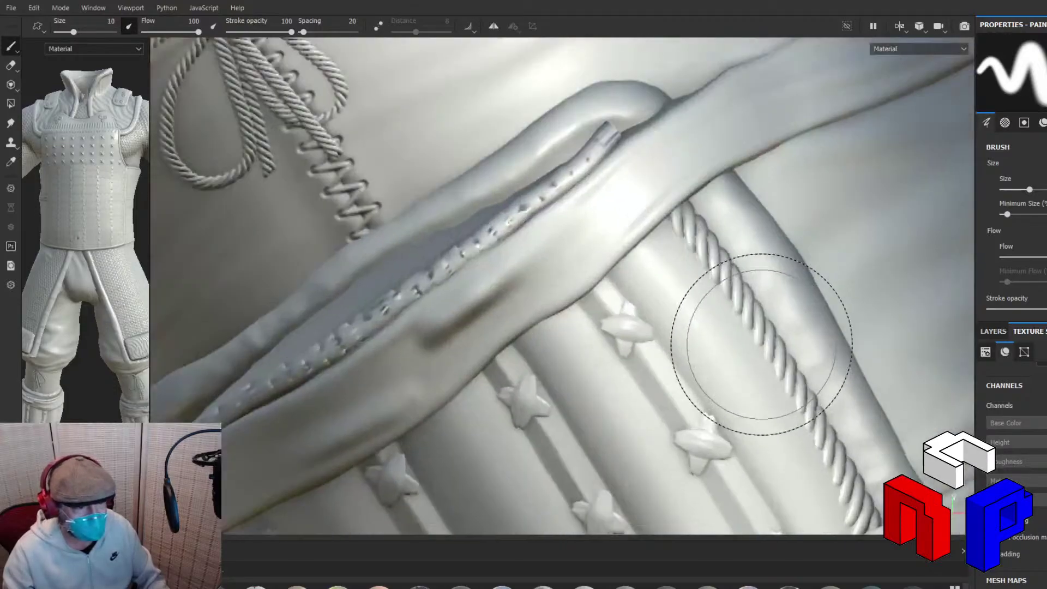
{"action": "scroll", "coordinate": [753, 330], "scroll_direction": "down", "scroll_amount": 4}
{"action": "scroll", "coordinate": [760, 345], "scroll_direction": "down", "scroll_amount": 3}
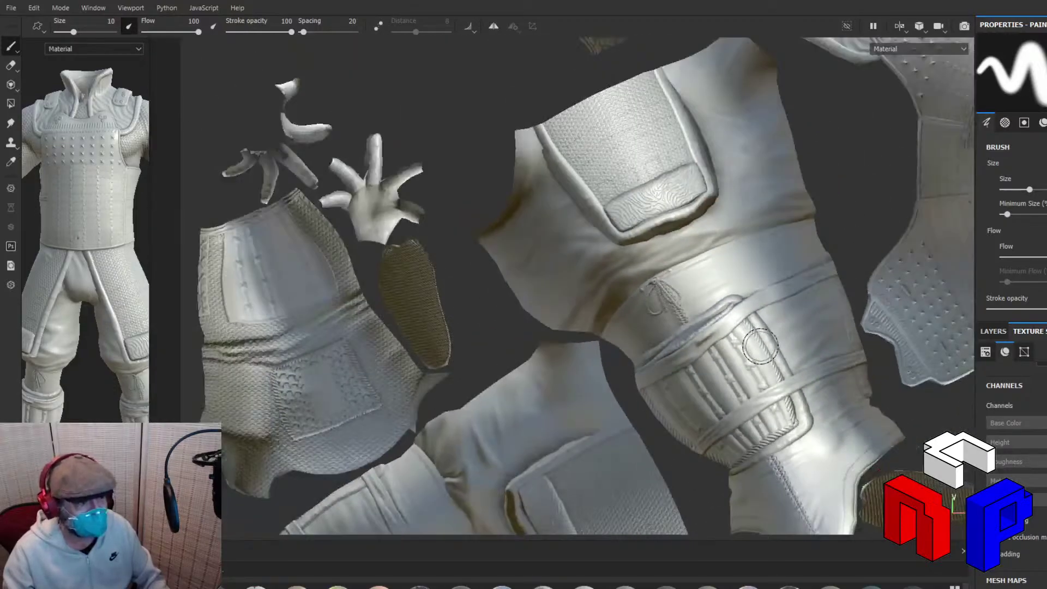
{"action": "mouse_move", "coordinate": [759, 345]}
{"action": "middle_mouse_down", "text": "alt"}
{"action": "mouse_move", "coordinate": [704, 371]}
{"action": "mouse_move", "coordinate": [803, 319]}
{"action": "middle_mouse_up", "text": "alt"}
{"action": "middle_click_drag", "start_coordinate": [359, 382], "coordinate": [416, 252], "text": "alt"}
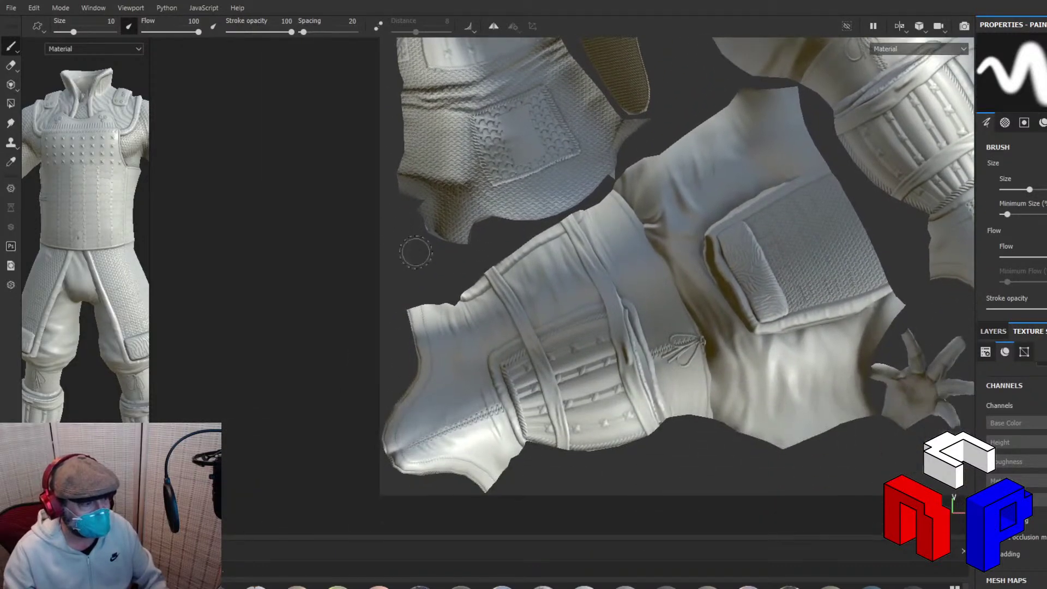
Bring up the layer stack and add a white mask to Layer 1.
{"action": "left_click", "coordinate": [984, 353]}
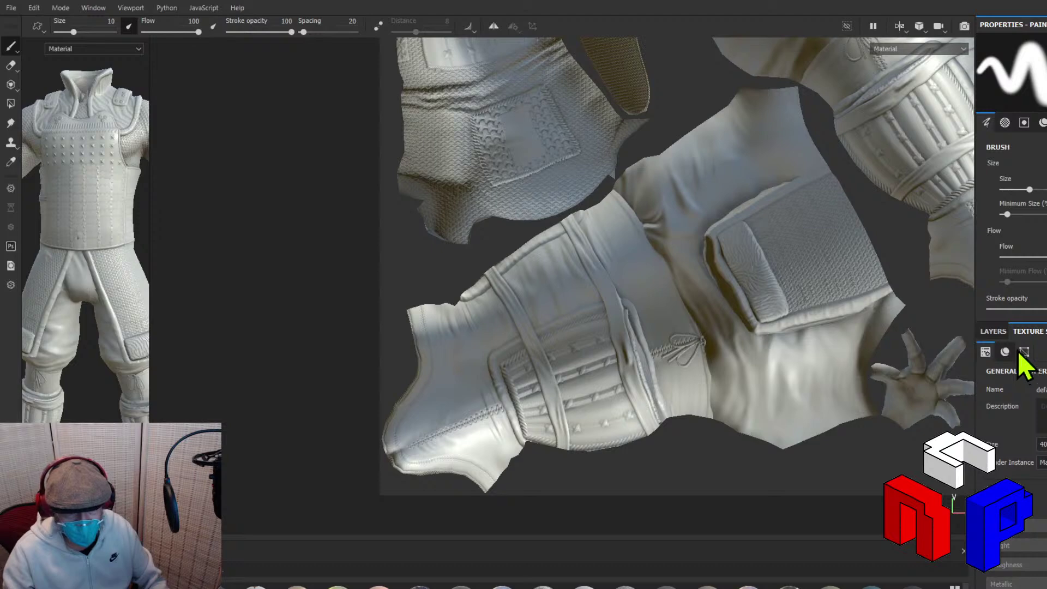
{"action": "left_click", "coordinate": [1002, 334]}
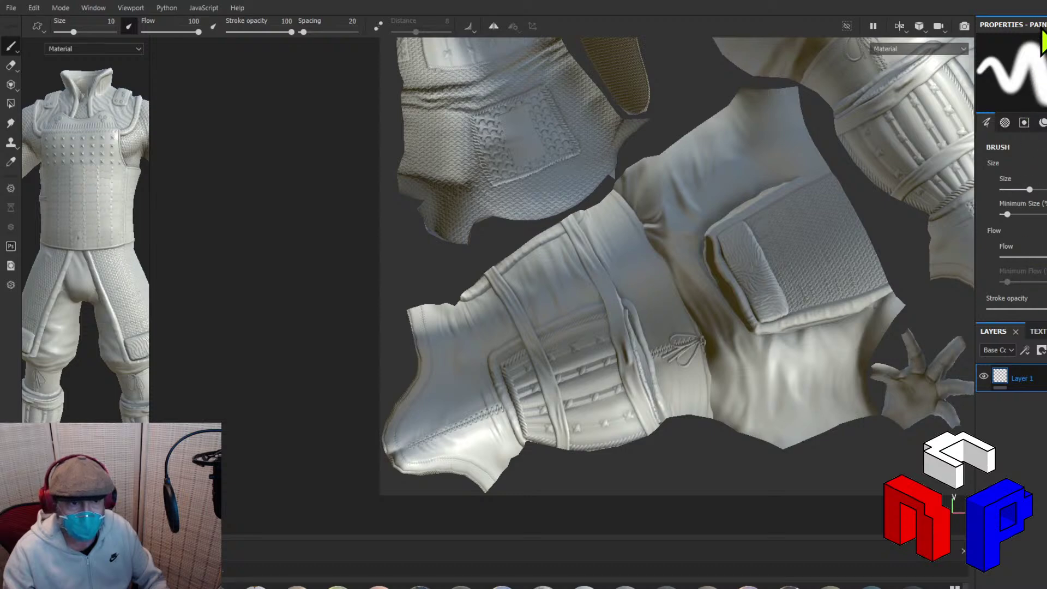
{"action": "left_click", "coordinate": [1045, 7]}
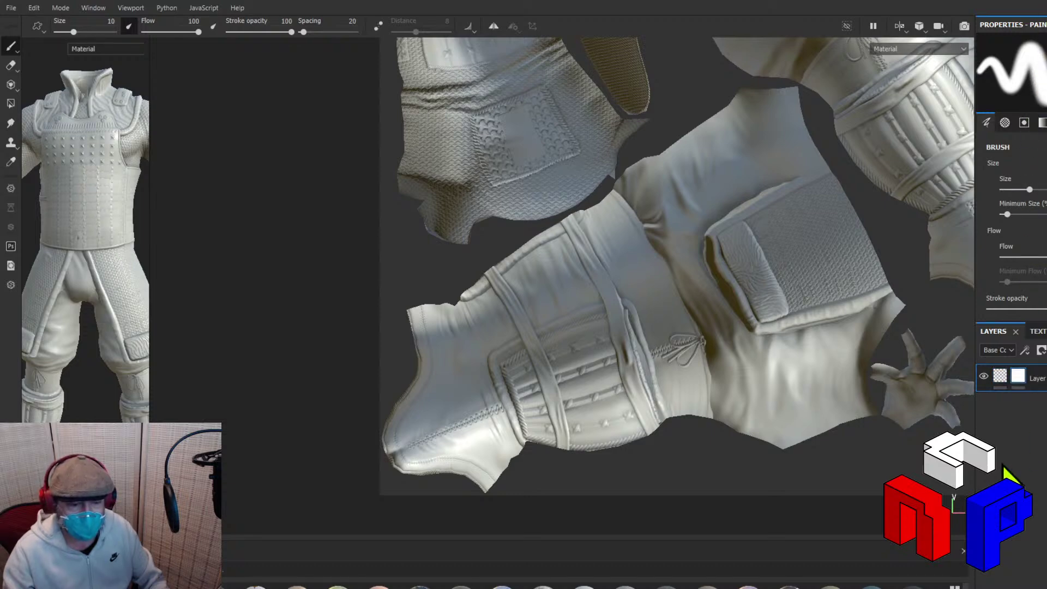
Reduce the brush size to 0.28 and review the brush, alpha, stencil and grayscale settings for painting the mask.
{"action": "scroll", "coordinate": [641, 456], "scroll_direction": "up", "scroll_amount": 3}
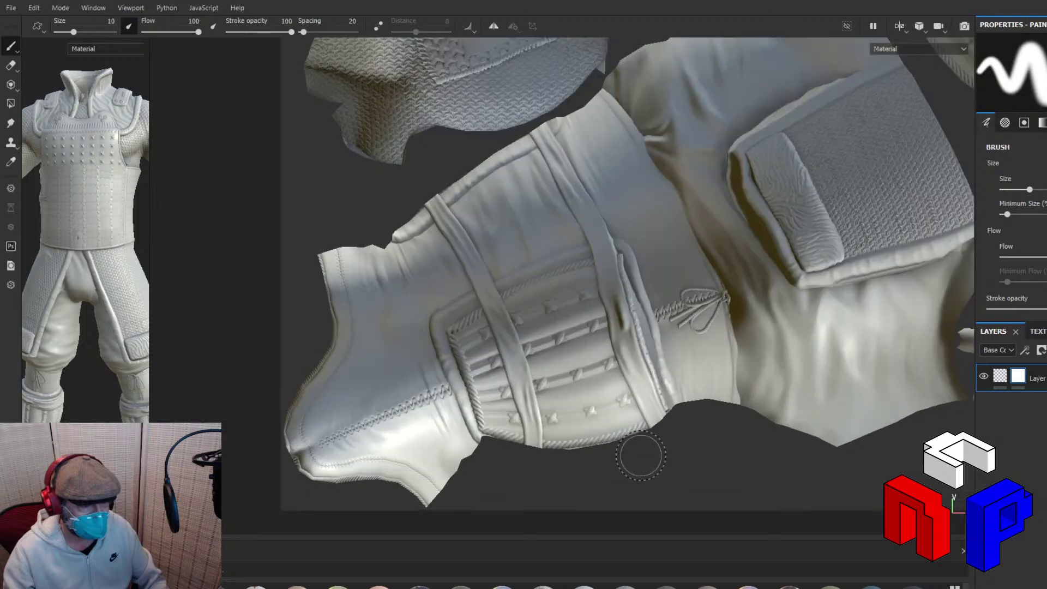
{"action": "scroll", "coordinate": [641, 456], "scroll_direction": "up", "scroll_amount": 2}
{"action": "mouse_move", "coordinate": [641, 454]}
{"action": "middle_mouse_down", "text": "alt"}
{"action": "mouse_move", "coordinate": [797, 508]}
{"action": "mouse_move", "coordinate": [826, 493]}
{"action": "mouse_move", "coordinate": [850, 515]}
{"action": "mouse_move", "coordinate": [806, 499]}
{"action": "middle_mouse_up", "text": "alt"}
{"action": "scroll", "coordinate": [796, 483], "scroll_direction": "up", "scroll_amount": 1}
{"action": "scroll", "coordinate": [797, 483], "scroll_direction": "up", "scroll_amount": 1}
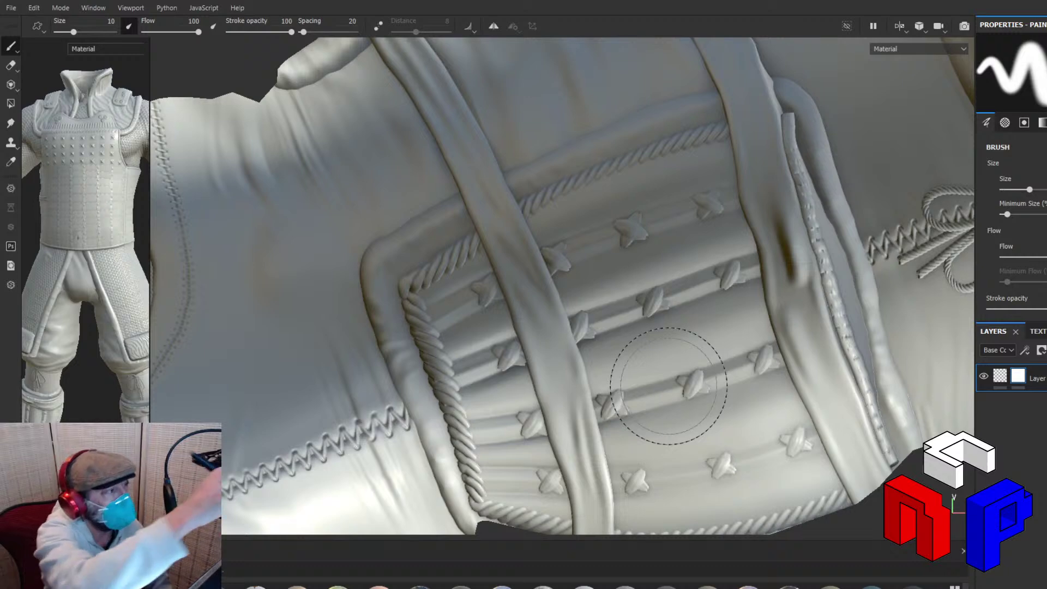
{"action": "left_click_drag", "start_coordinate": [77, 36], "coordinate": [58, 34]}
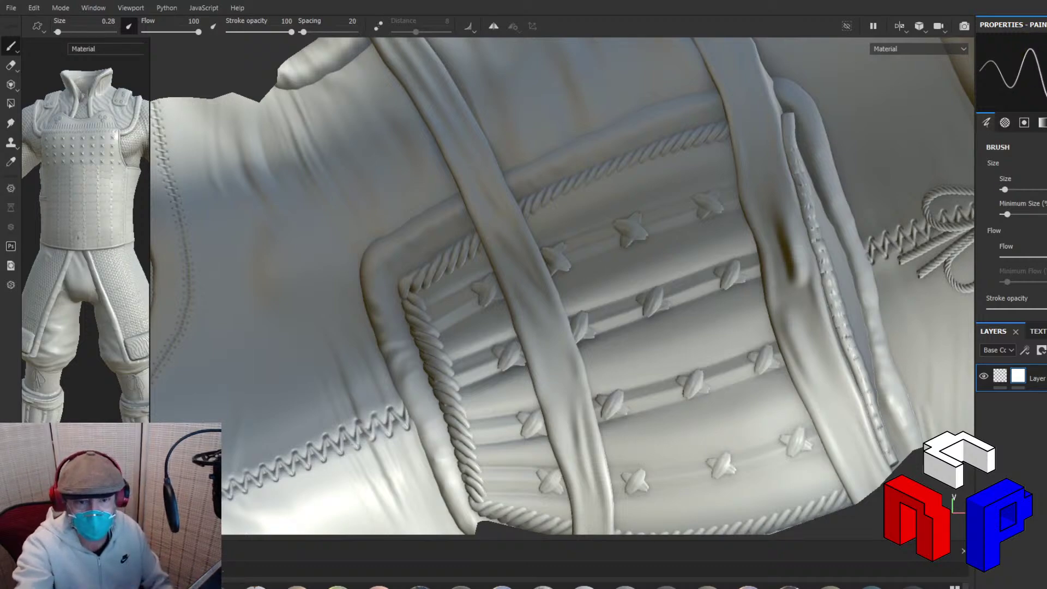
{"action": "scroll", "coordinate": [1014, 229], "scroll_direction": "down", "scroll_amount": 8}
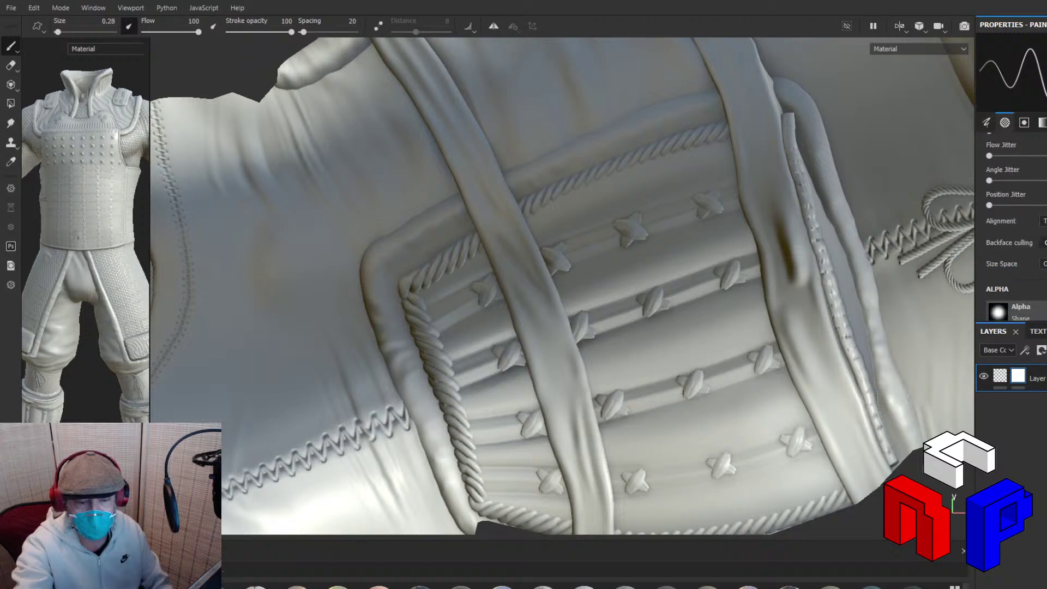
{"action": "scroll", "coordinate": [1014, 229], "scroll_direction": "down", "scroll_amount": 8}
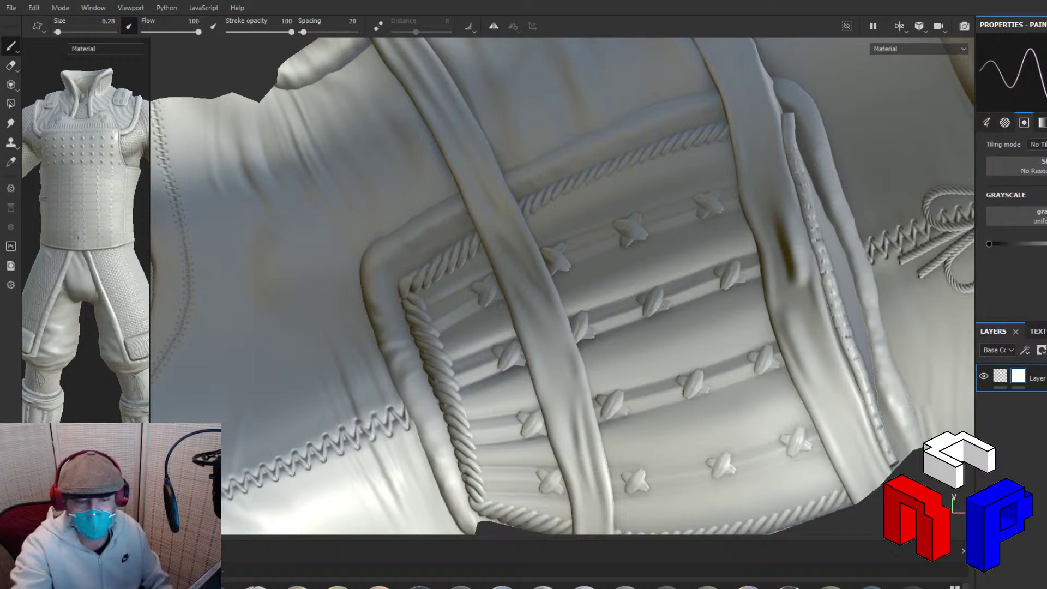
{"action": "scroll", "coordinate": [1014, 229], "scroll_direction": "up", "scroll_amount": 1}
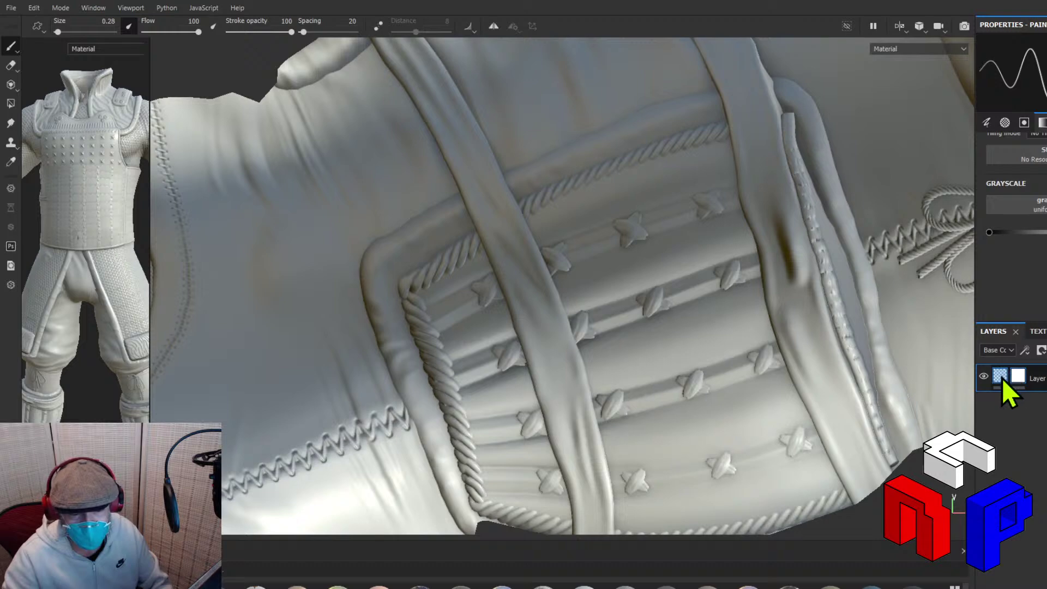
Replace Layer 1 with a fill layer and set its base color to light pink.
{"action": "key", "text": "Delete"}
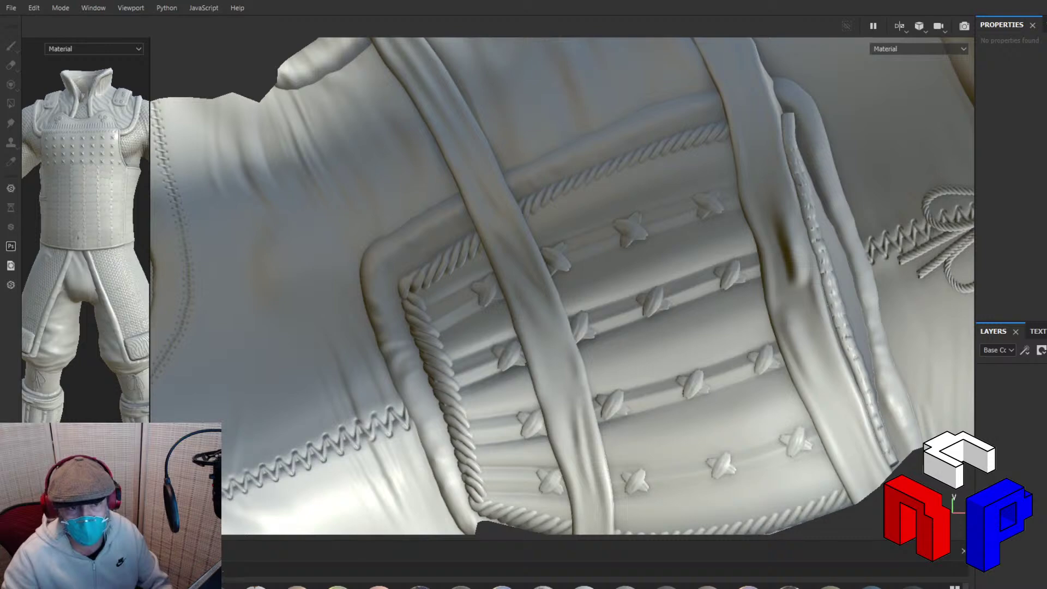
{"action": "key", "text": "ctrl+z"}
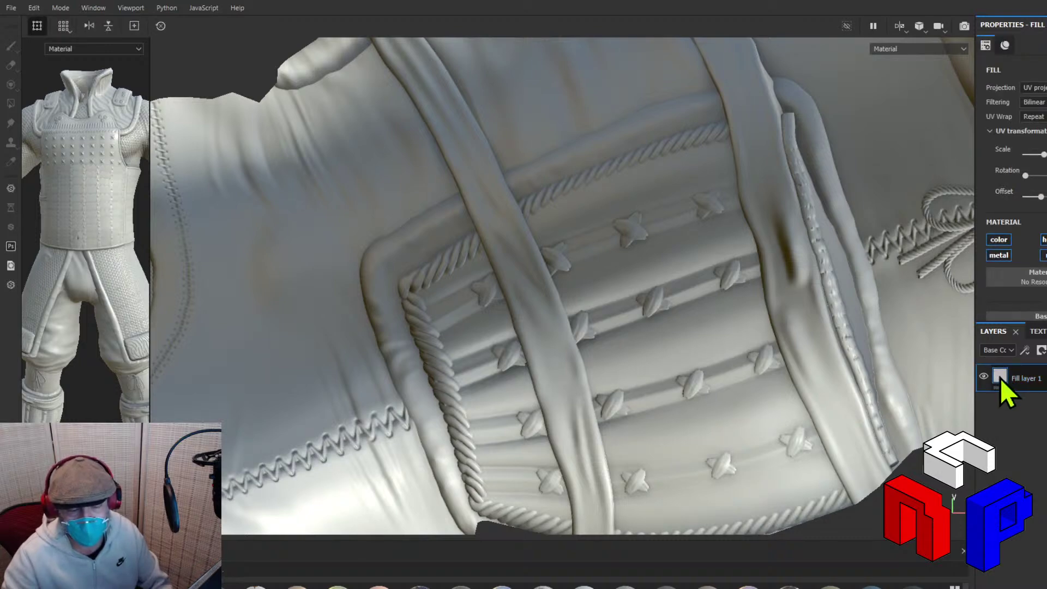
{"action": "scroll", "coordinate": [1036, 289], "scroll_direction": "down", "scroll_amount": 2}
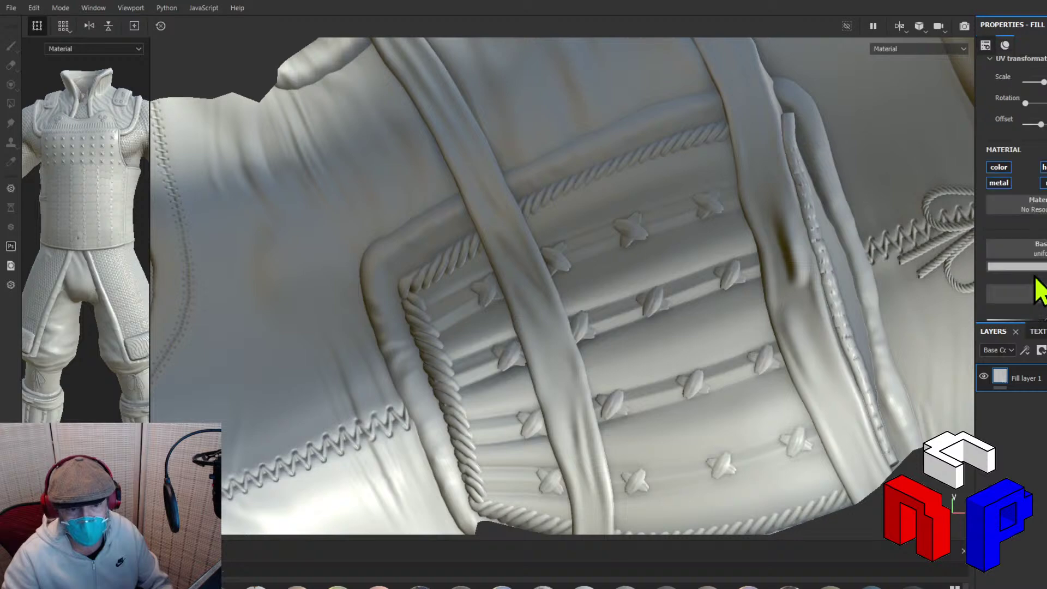
{"action": "left_click", "coordinate": [1032, 268]}
{"action": "left_click", "coordinate": [1035, 334]}
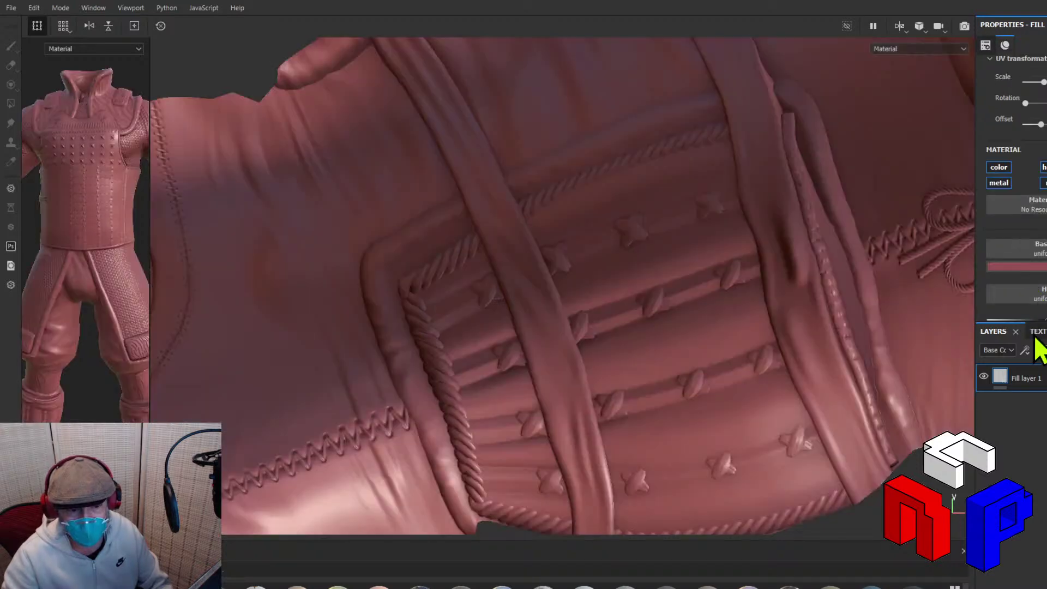
{"action": "left_click_drag", "start_coordinate": [1029, 330], "coordinate": [1021, 289]}
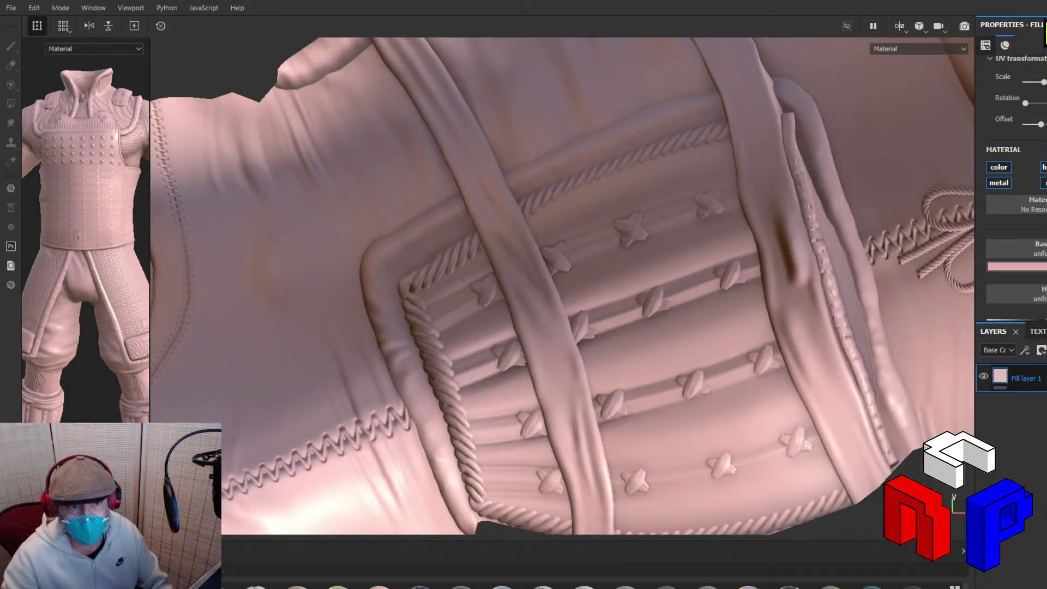
Add a white mask to the pink fill layer.
{"action": "left_click", "coordinate": [1045, 4]}
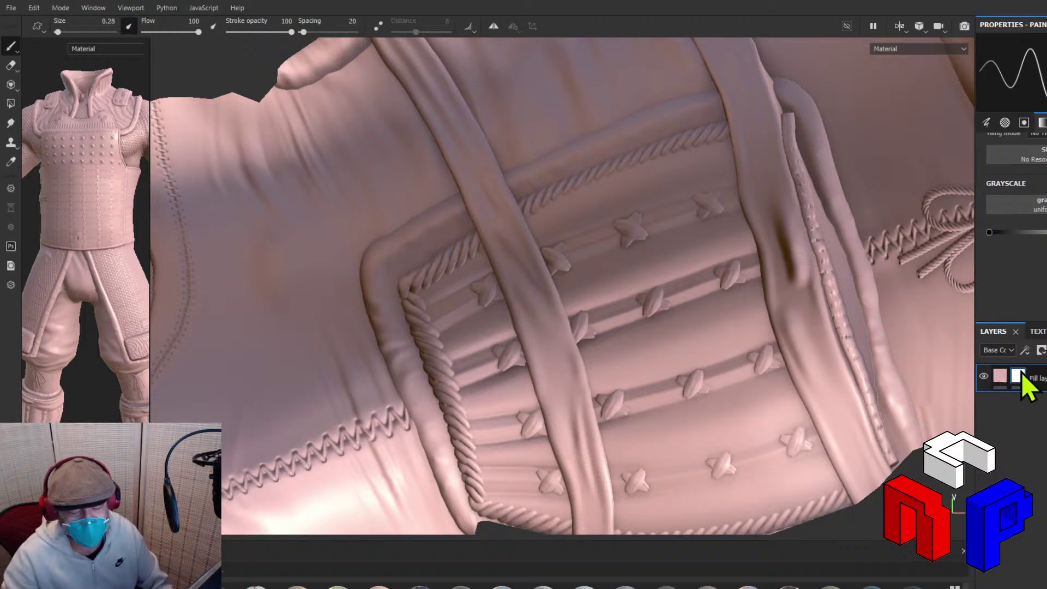
{"action": "scroll", "coordinate": [900, 339], "scroll_direction": "up", "scroll_amount": 3}
{"action": "scroll", "coordinate": [900, 339], "scroll_direction": "down", "scroll_amount": 5}
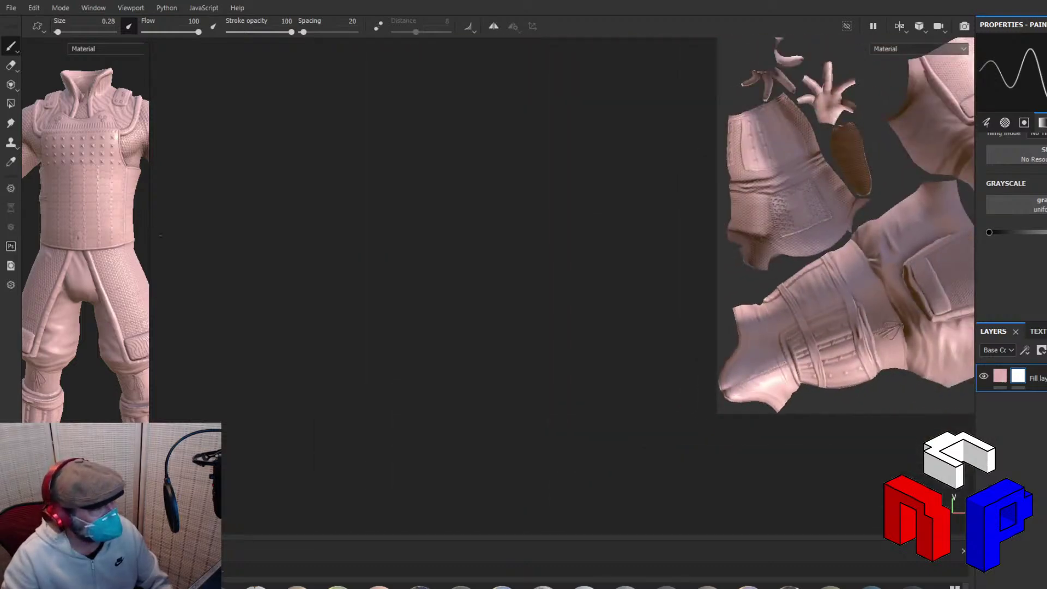
Widen the 3D view, enlarge the shelf and delete the pink fill layer.
{"action": "left_click_drag", "start_coordinate": [148, 232], "coordinate": [509, 229]}
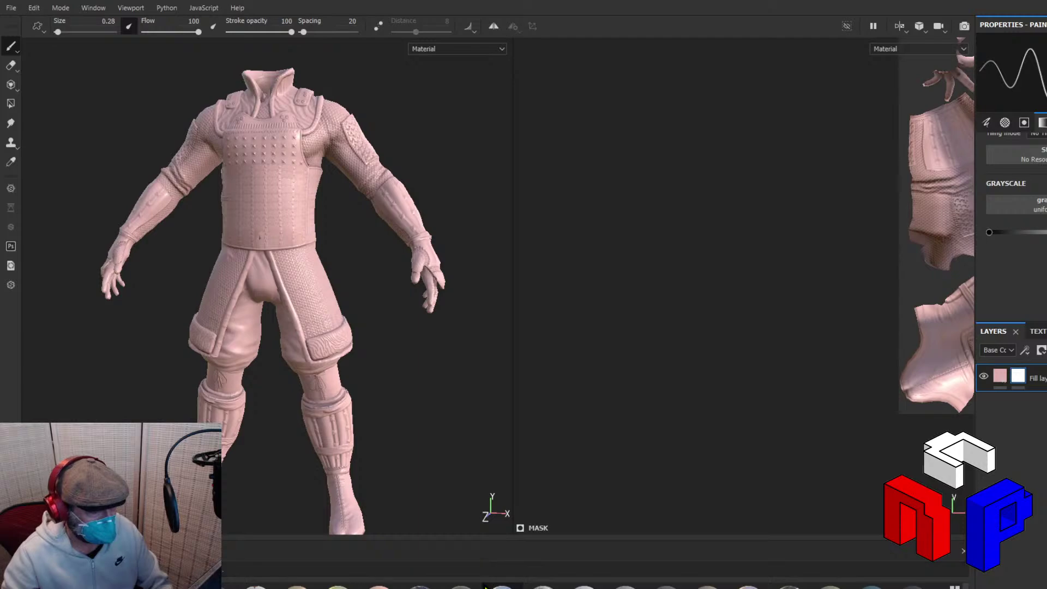
{"action": "left_click_drag", "start_coordinate": [507, 538], "coordinate": [507, 299]}
{"action": "key", "text": "Delete"}
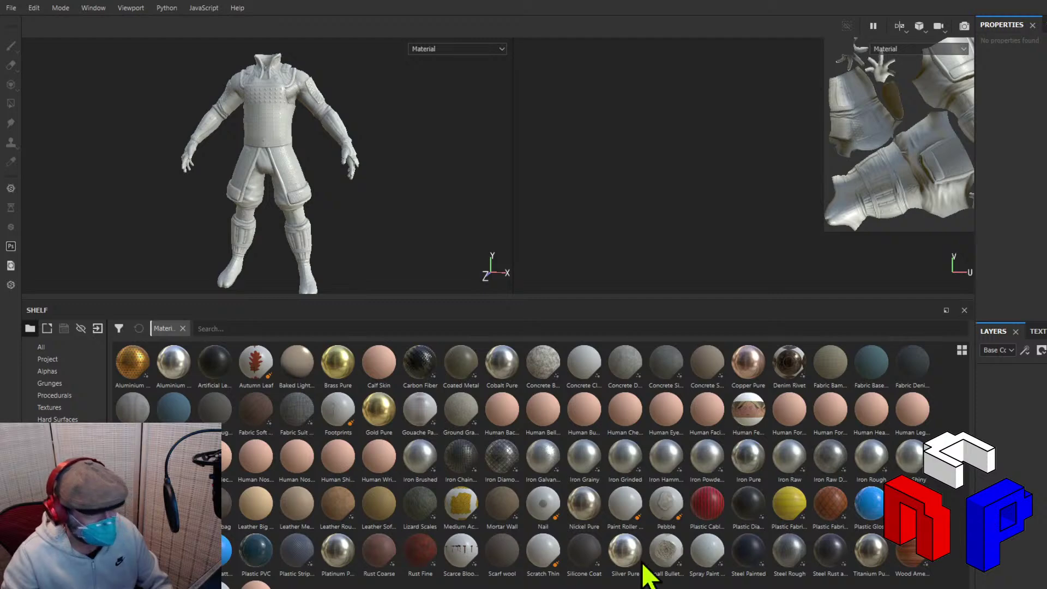
Apply a steel smart material from the shelf to the character and add a plain fill layer above it, shrinking the shelf again.
{"action": "left_click", "coordinate": [58, 502]}
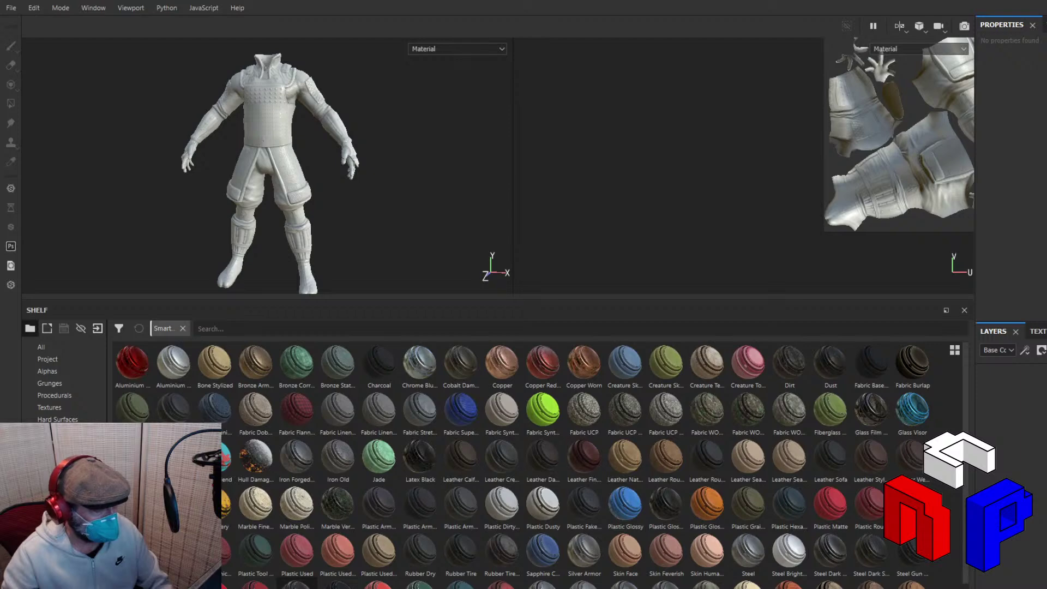
{"action": "left_click_drag", "start_coordinate": [297, 583], "coordinate": [289, 220]}
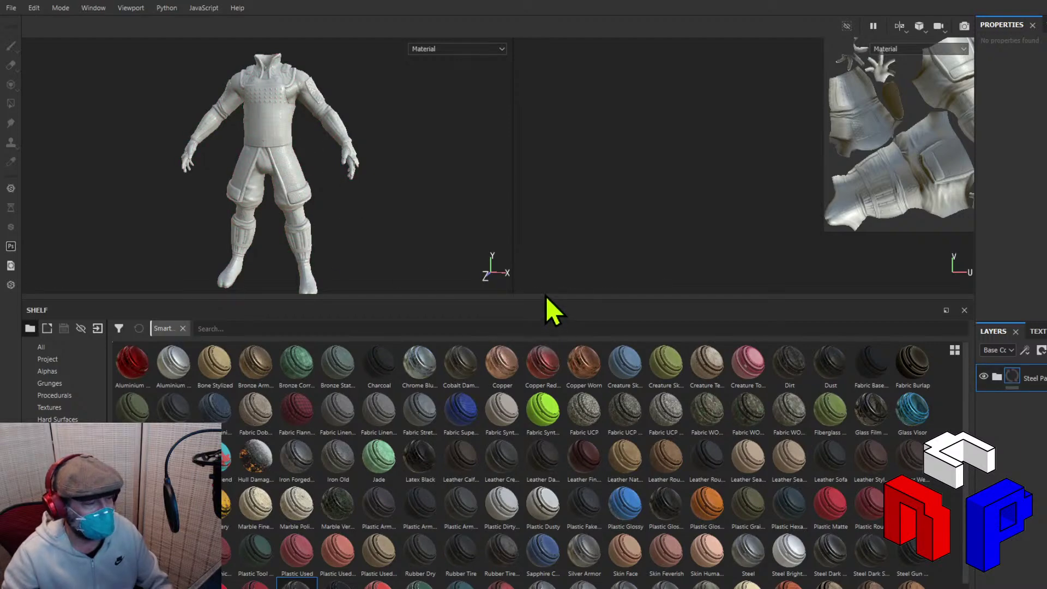
{"action": "left_click_drag", "start_coordinate": [545, 300], "coordinate": [535, 539]}
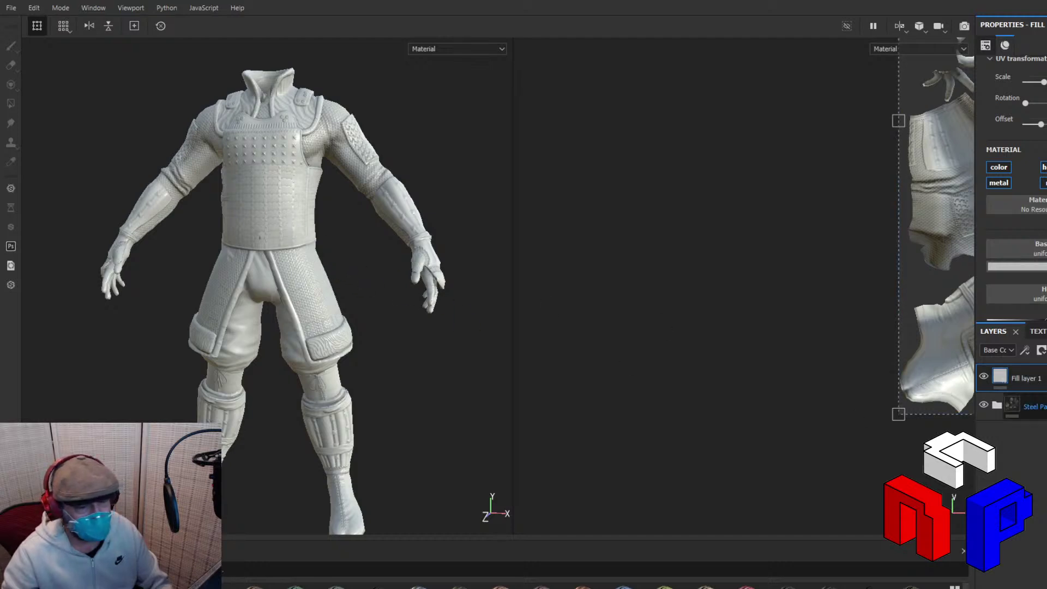
Shift the fill layer's projection off the UV tile and move it back into alignment with the tile.
{"action": "left_click_drag", "start_coordinate": [927, 358], "coordinate": [622, 398]}
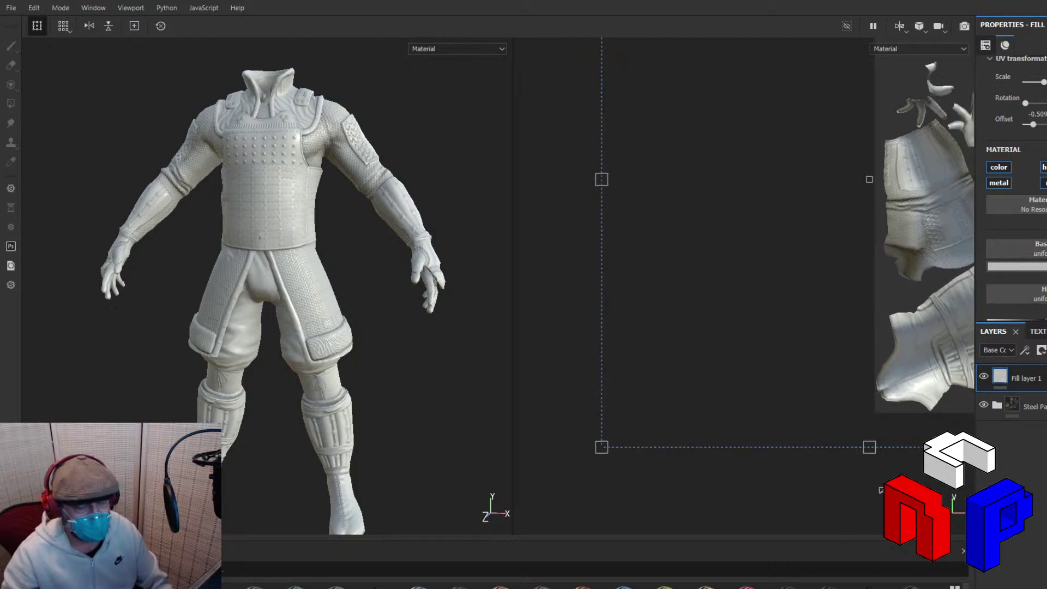
{"action": "scroll", "coordinate": [881, 491], "scroll_direction": "down", "scroll_amount": 11}
{"action": "scroll", "coordinate": [830, 453], "scroll_direction": "down", "scroll_amount": 1}
{"action": "left_click_drag", "start_coordinate": [812, 446], "coordinate": [755, 464]}
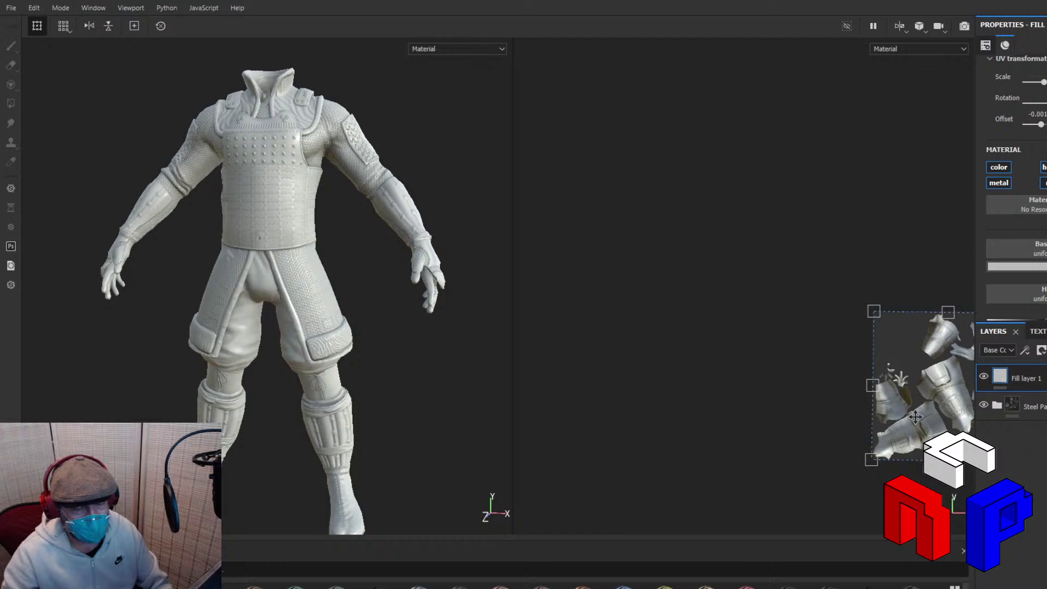
{"action": "left_click_drag", "start_coordinate": [915, 417], "coordinate": [754, 402]}
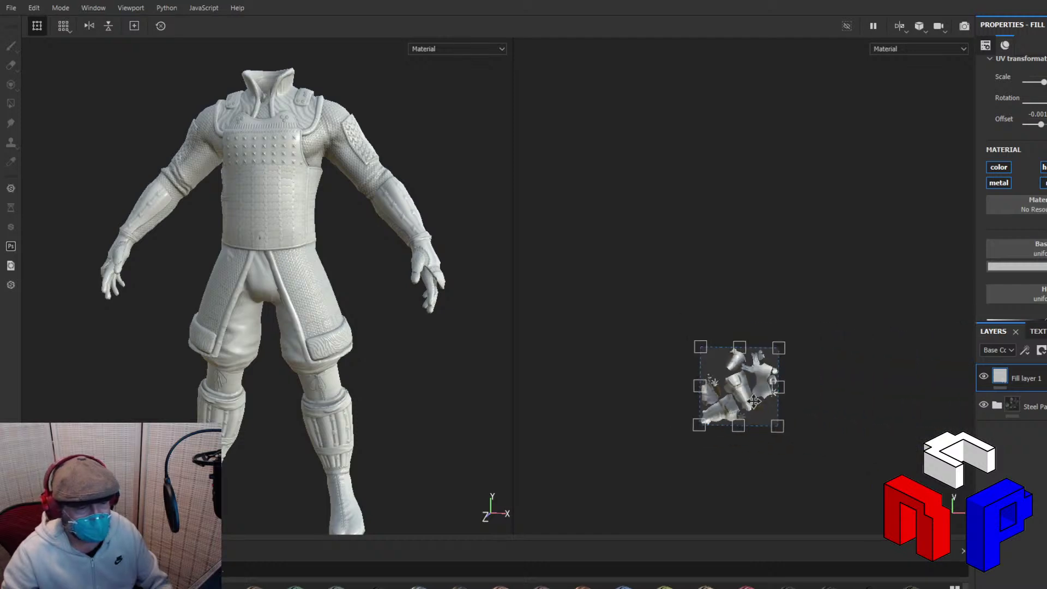
{"action": "scroll", "coordinate": [754, 402], "scroll_direction": "up", "scroll_amount": 10}
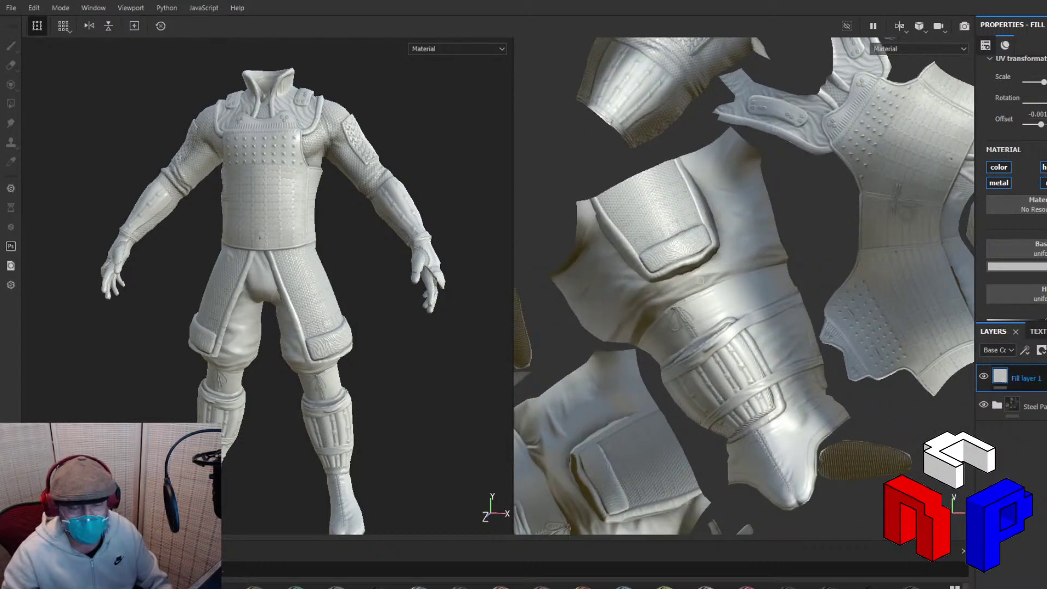
Add a white mask to the fill layer and set the brush size to 19.3.
{"action": "left_click", "coordinate": [1025, 1]}
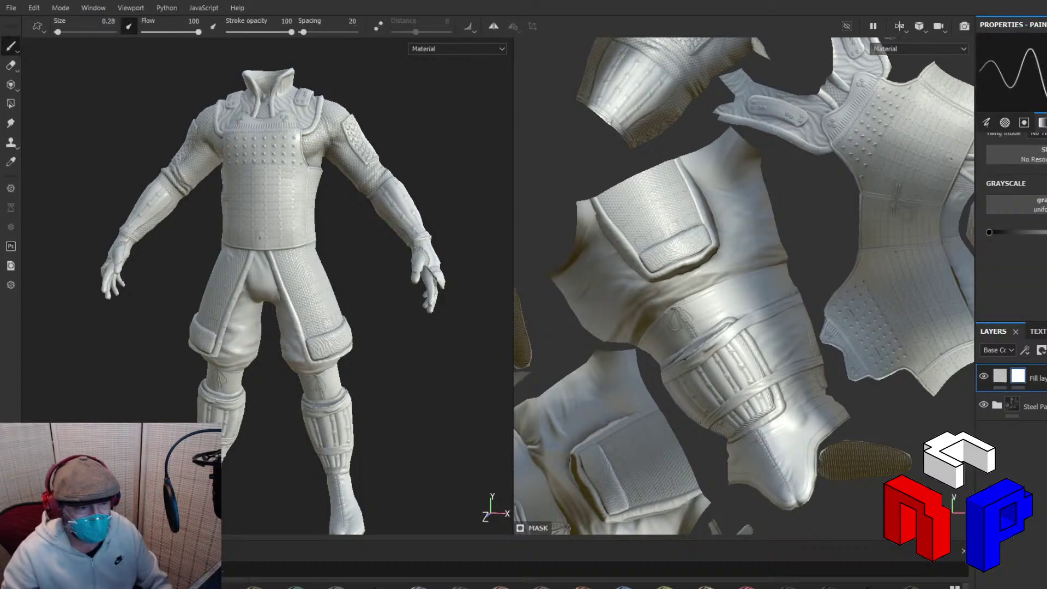
{"action": "left_click", "coordinate": [80, 32]}
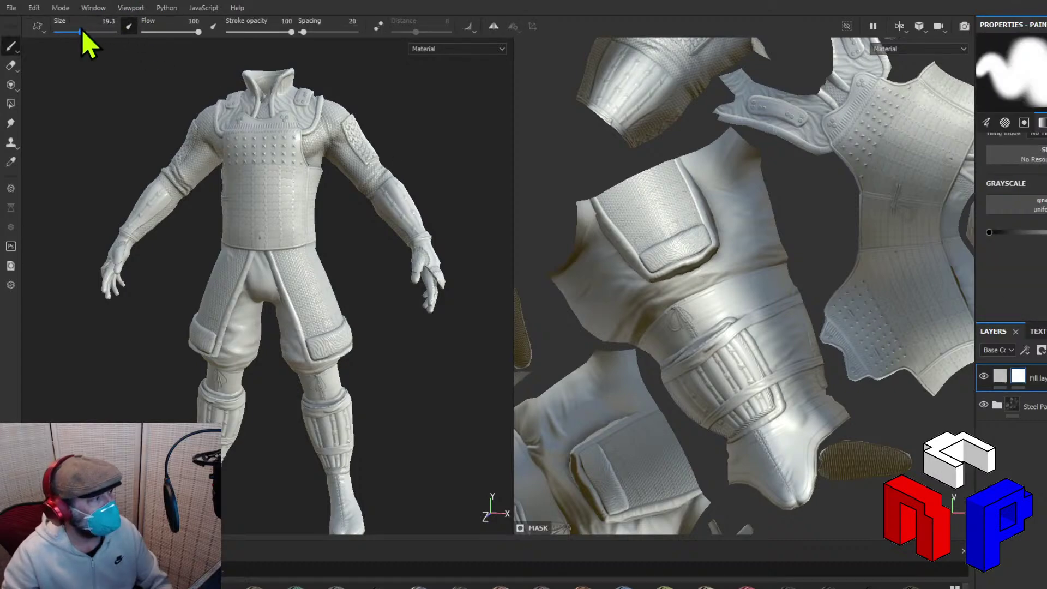
Try a brush stroke on the fill layer's mask over the lower leg in the UV view and undo it.
{"action": "mouse_move", "coordinate": [766, 305]}
{"action": "left_mouse_down"}
{"action": "mouse_move", "coordinate": [749, 324]}
{"action": "mouse_move", "coordinate": [779, 344]}
{"action": "mouse_move", "coordinate": [758, 371]}
{"action": "mouse_move", "coordinate": [787, 396]}
{"action": "left_mouse_up"}
{"action": "key", "text": "ctrl+z"}
{"action": "scroll", "coordinate": [785, 398], "scroll_direction": "down", "scroll_amount": 3}
{"action": "scroll", "coordinate": [769, 394], "scroll_direction": "up", "scroll_amount": 8}
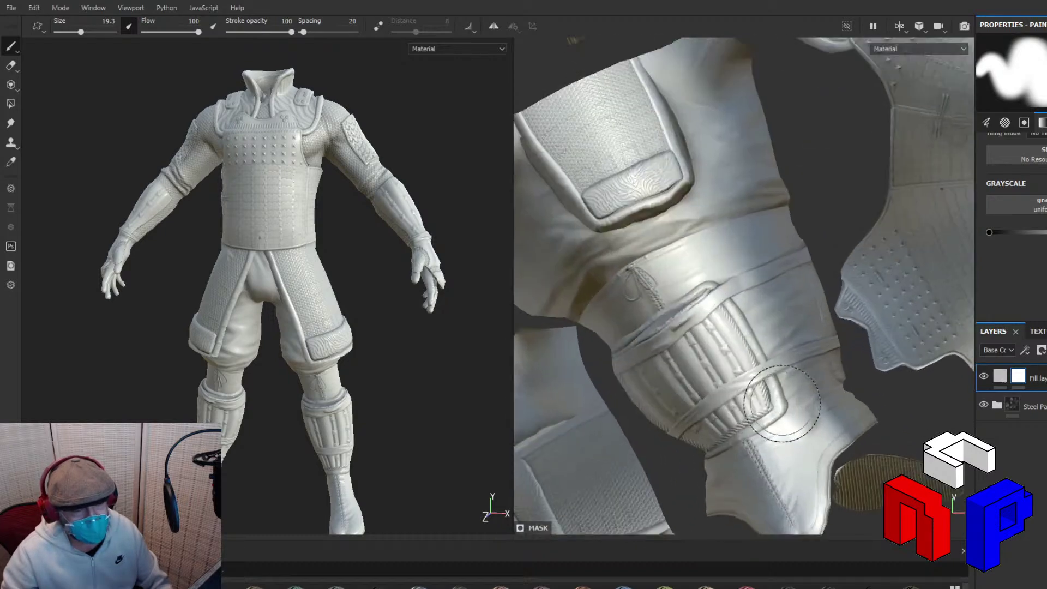
{"action": "scroll", "coordinate": [768, 393], "scroll_direction": "up", "scroll_amount": 4}
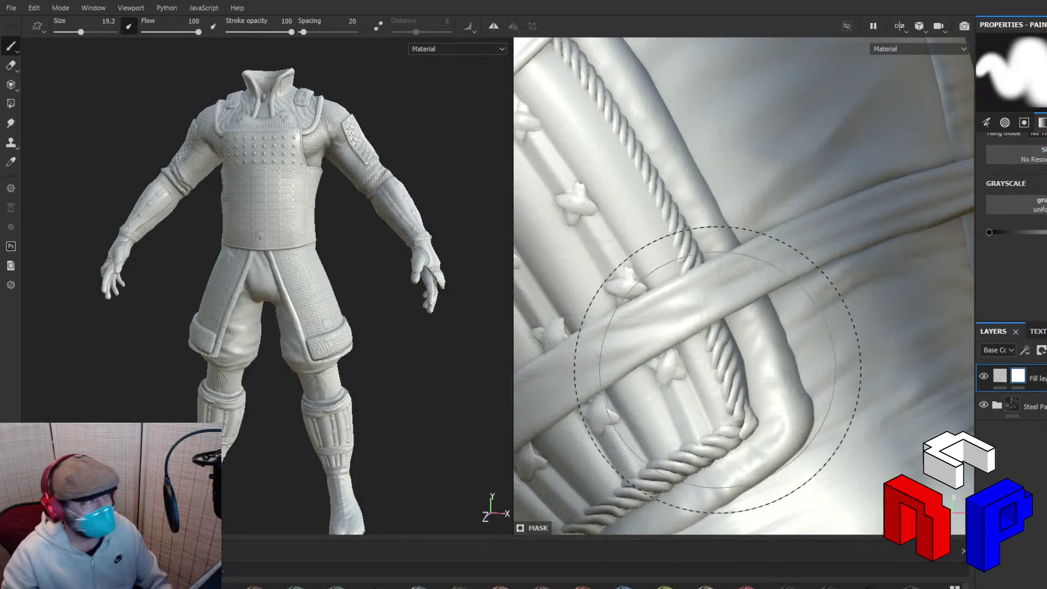
Try revealing the steel along the shin guard's border with mask brush sizes 1.32 and 0.54, and undo the strokes.
{"action": "left_click_drag", "start_coordinate": [81, 32], "coordinate": [62, 34]}
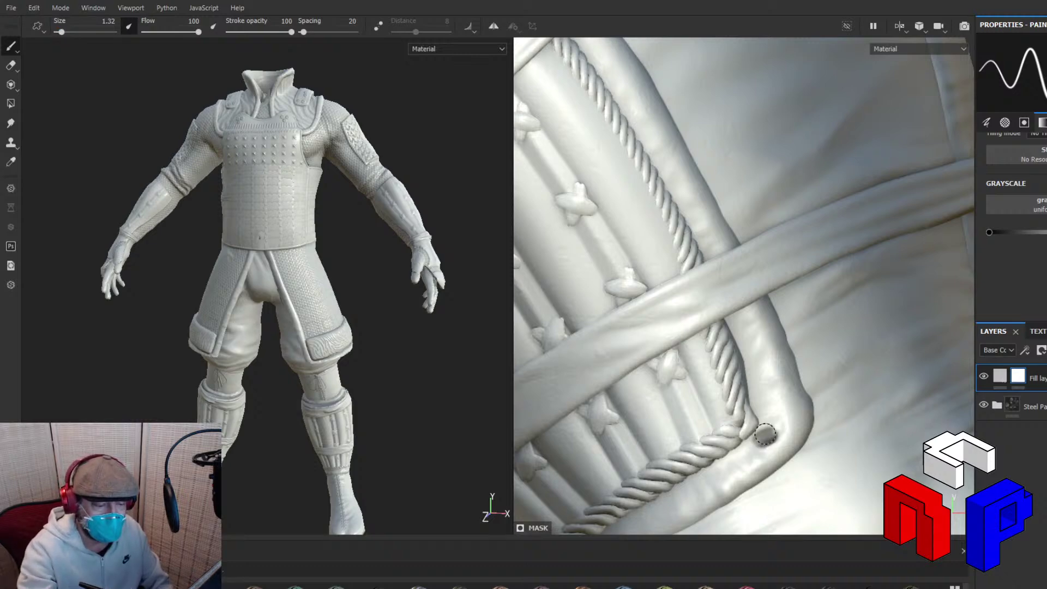
{"action": "left_click_drag", "start_coordinate": [765, 435], "coordinate": [748, 451]}
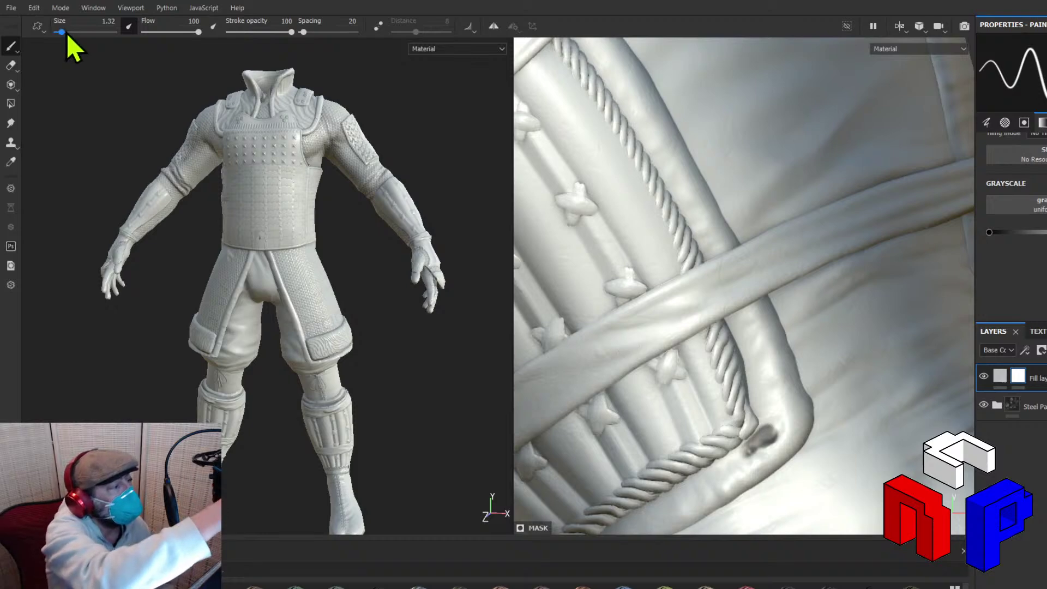
{"action": "left_click_drag", "start_coordinate": [63, 34], "coordinate": [60, 34]}
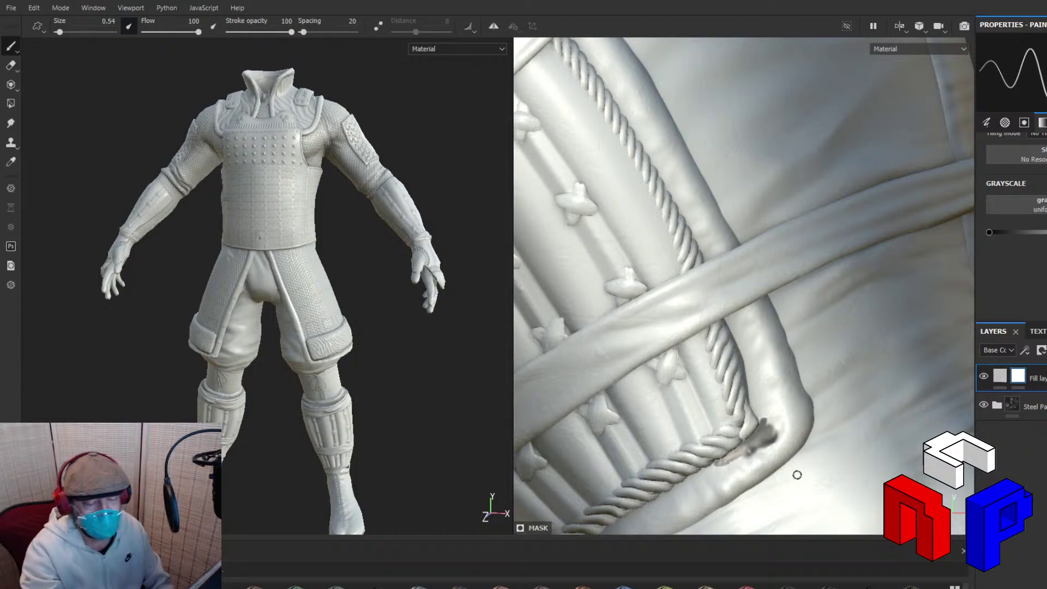
{"action": "key", "text": "ctrl+z"}
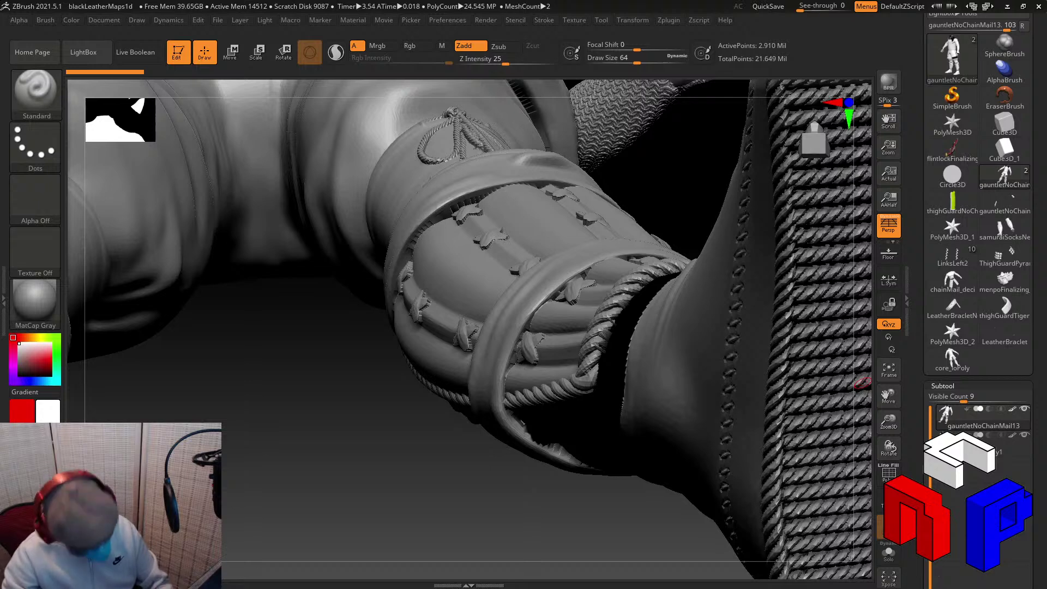
Switch to ZBrush and frame the whole masked character from the front.
{"action": "left_click_drag", "start_coordinate": [348, 419], "coordinate": [409, 409], "text": "alt"}
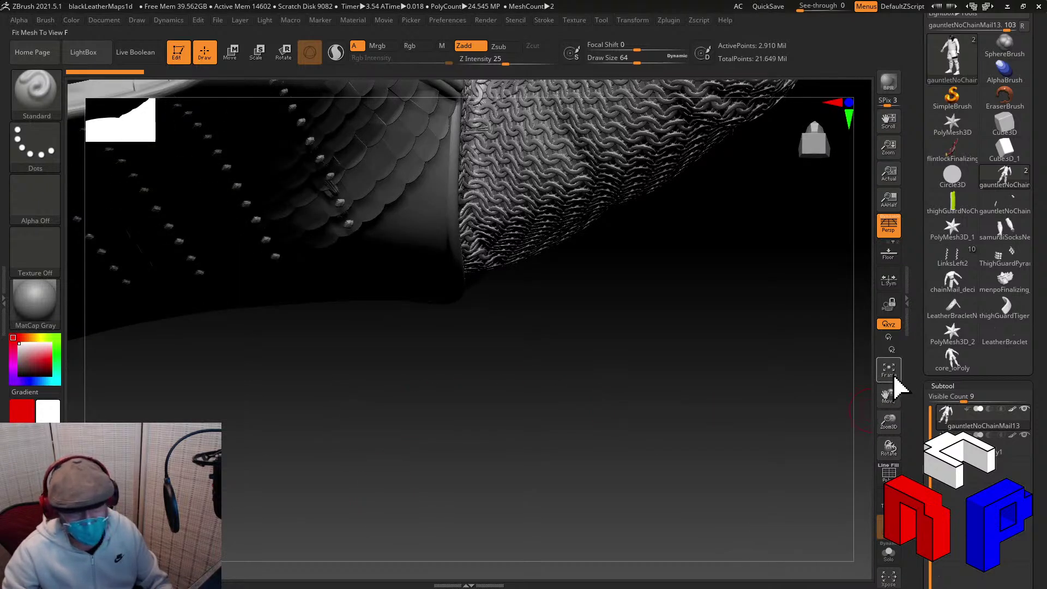
{"action": "key", "text": "f"}
{"action": "left_click_drag", "start_coordinate": [437, 234], "coordinate": [466, 315]}
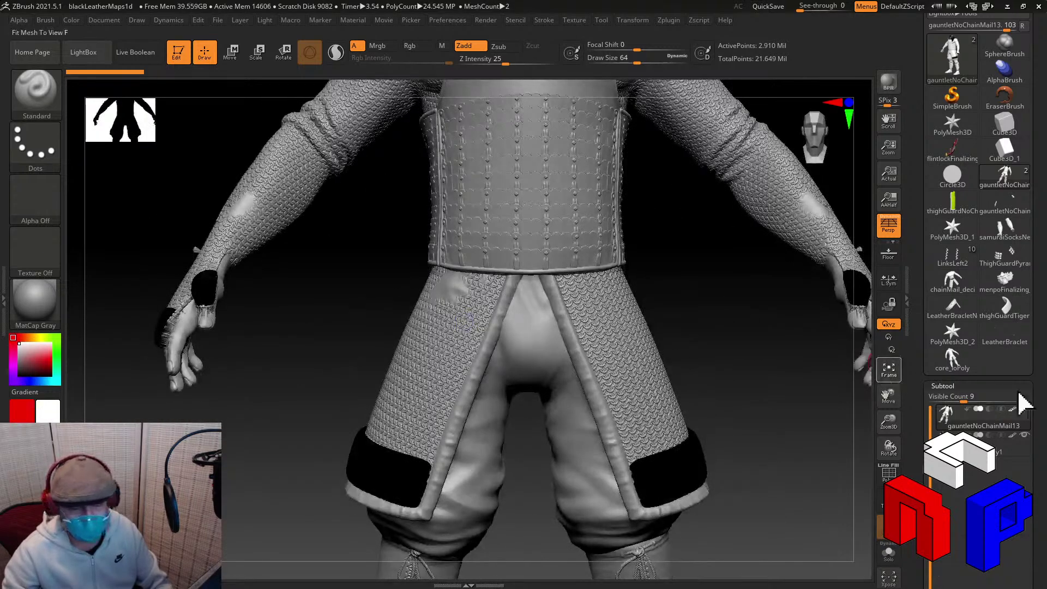
{"action": "key", "text": "f"}
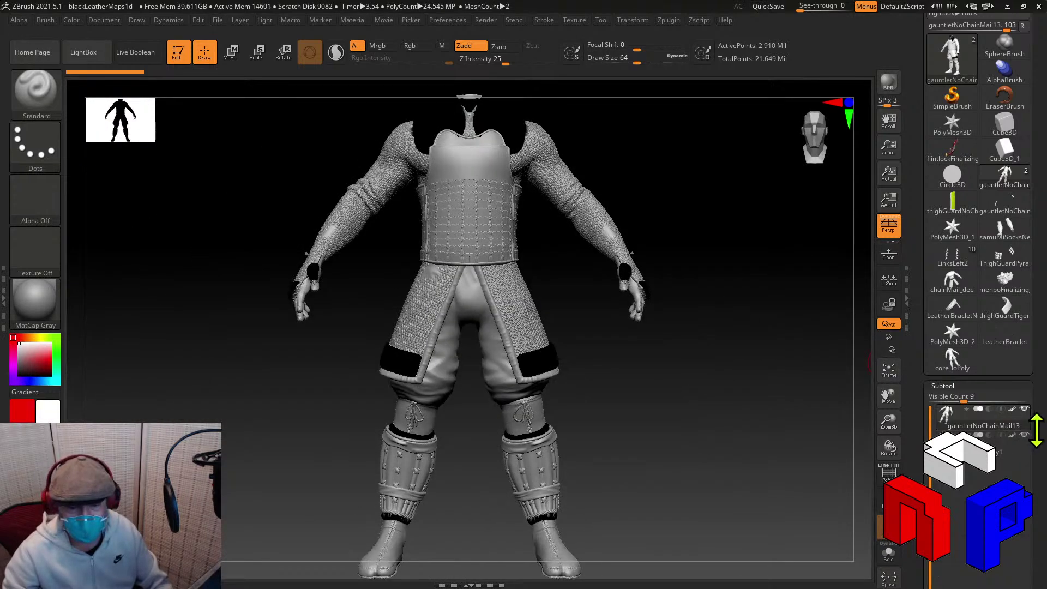
Look through the texture map creation options for the gauntletNoChainMail13 subtool.
{"action": "left_click_drag", "start_coordinate": [1029, 436], "coordinate": [998, 267]}
{"action": "scroll", "coordinate": [995, 269], "scroll_direction": "up", "scroll_amount": 1}
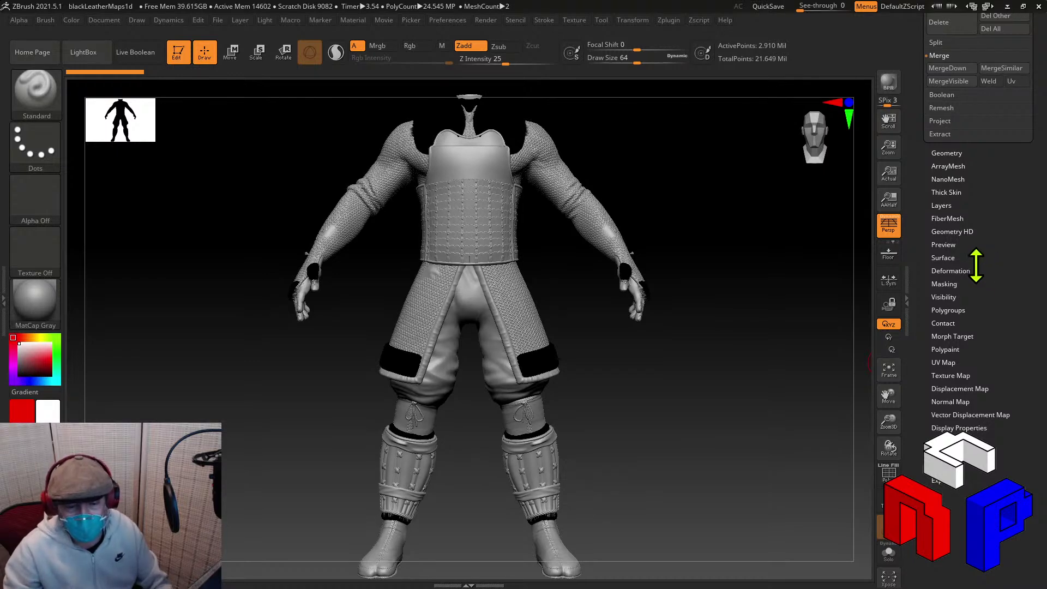
{"action": "left_click", "coordinate": [957, 376]}
{"action": "left_click_drag", "start_coordinate": [952, 316], "coordinate": [954, 461]}
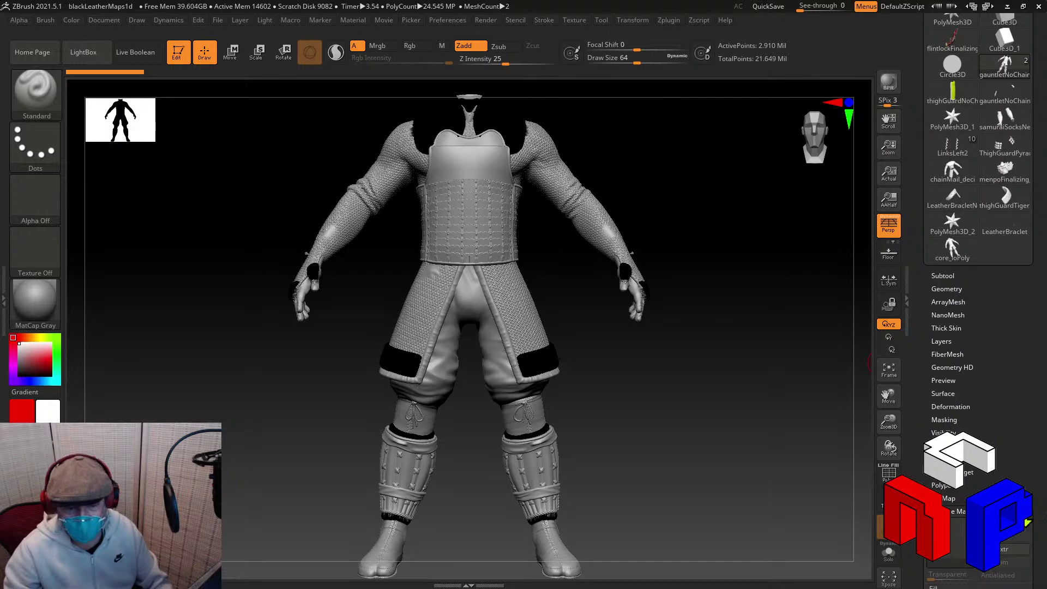
{"action": "left_click_drag", "start_coordinate": [1027, 523], "coordinate": [1010, 402]}
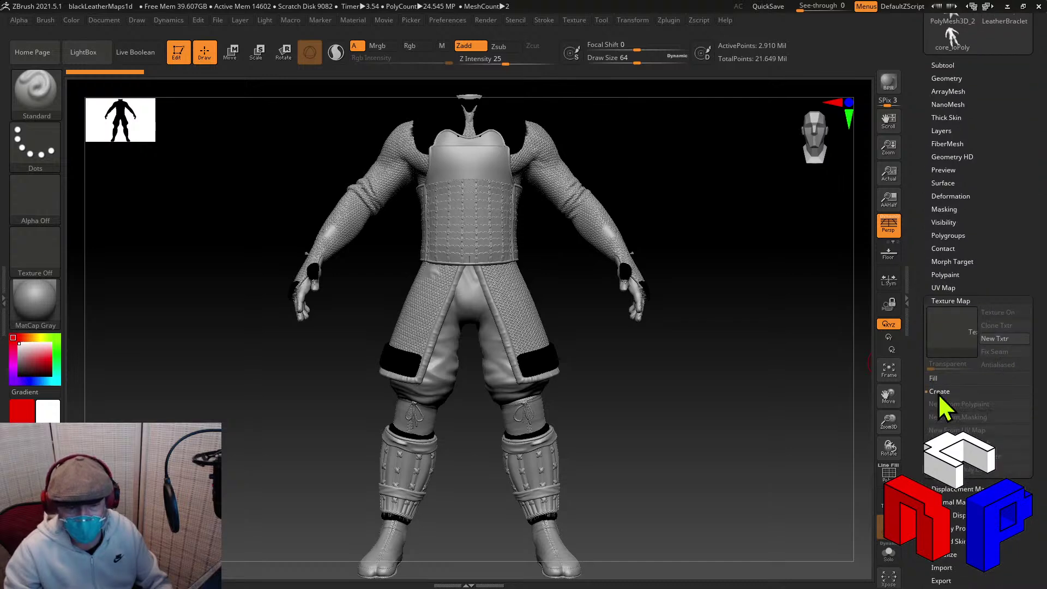
{"action": "left_click_drag", "start_coordinate": [969, 264], "coordinate": [995, 281]}
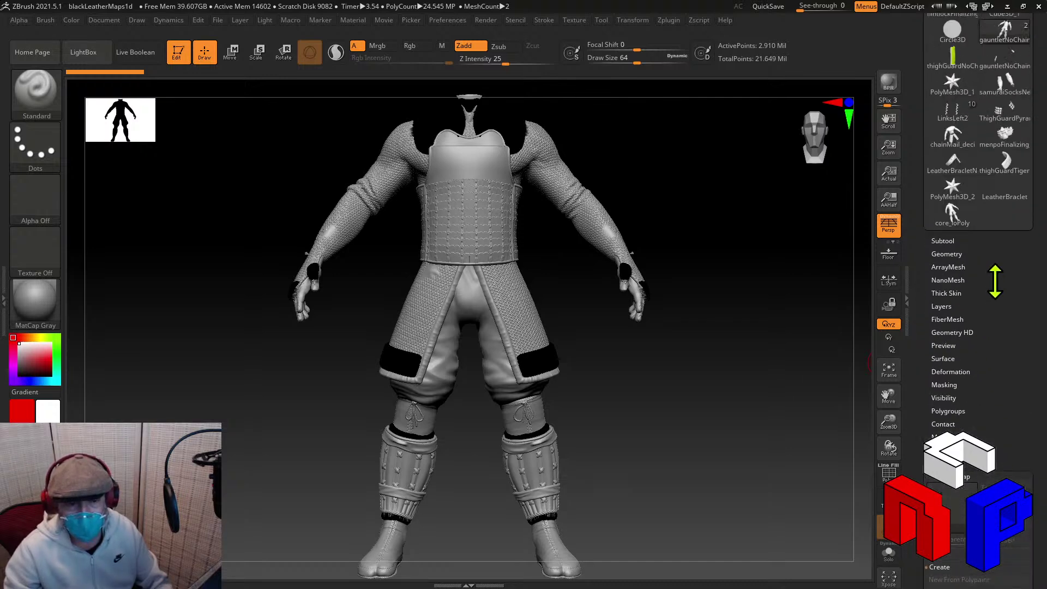
Select the core_loPoly1 subtool and create a new texture map from its masking.
{"action": "left_click", "coordinate": [934, 241]}
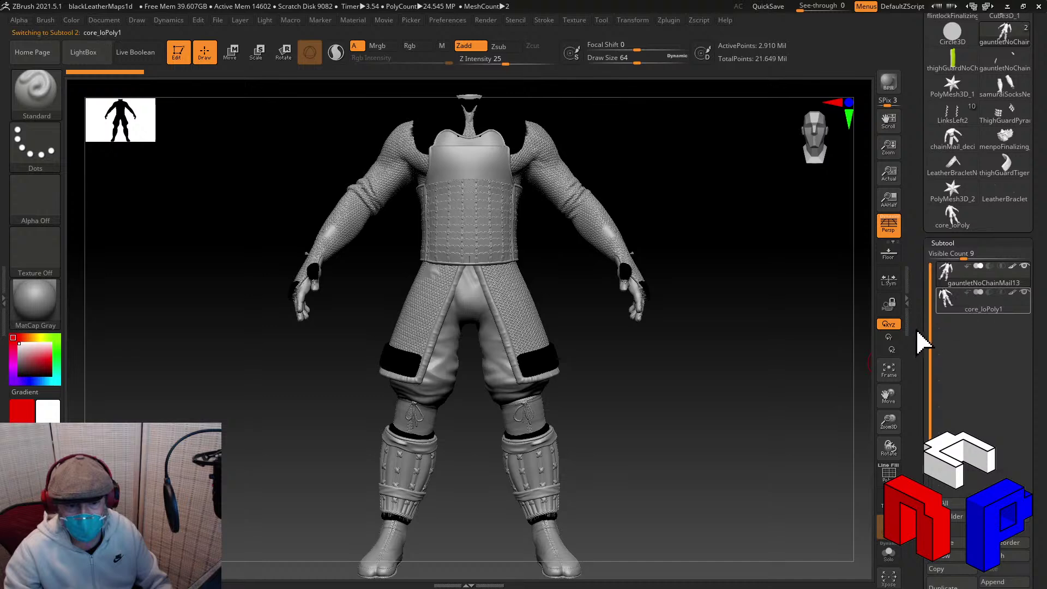
{"action": "left_click_drag", "start_coordinate": [916, 346], "coordinate": [940, 299]}
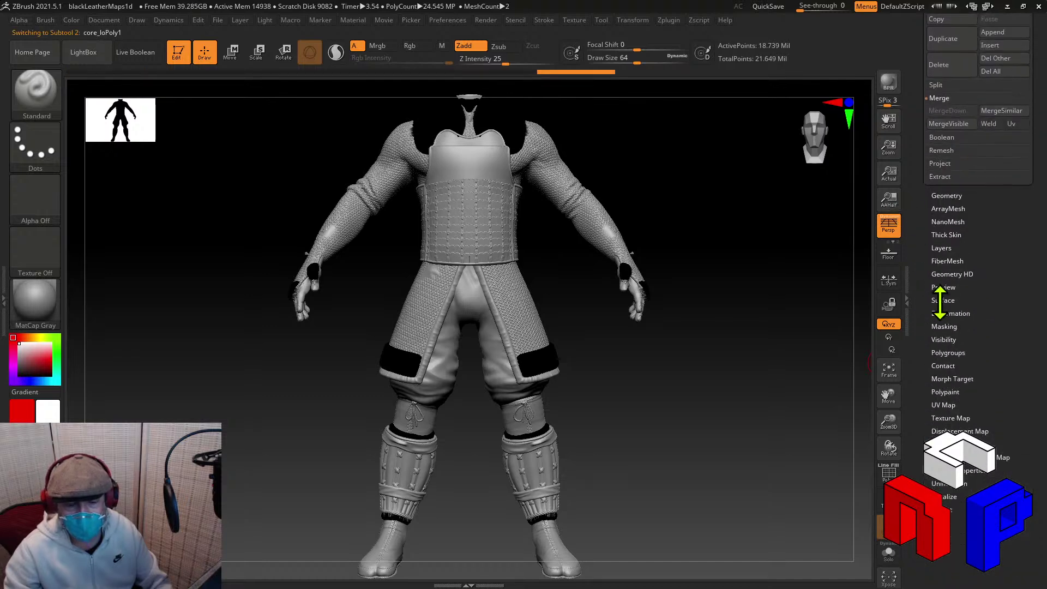
{"action": "left_click", "coordinate": [952, 417]}
{"action": "left_click_drag", "start_coordinate": [943, 416], "coordinate": [930, 311]}
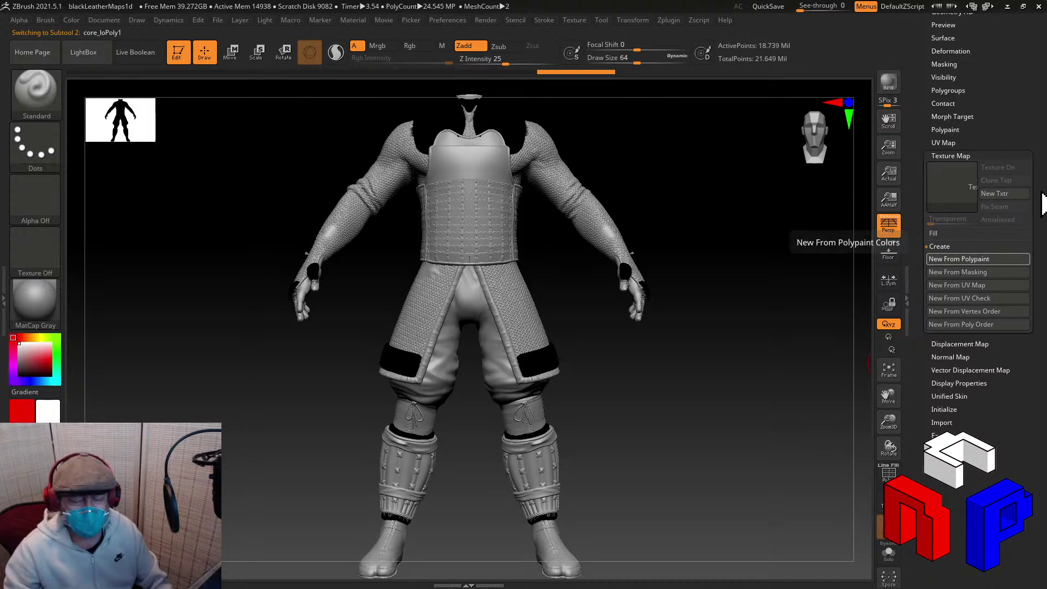
{"action": "mouse_move", "coordinate": [1041, 205]}
{"action": "left_mouse_down"}
{"action": "mouse_move", "coordinate": [1031, 214]}
{"action": "mouse_move", "coordinate": [1036, 251]}
{"action": "left_mouse_up"}
{"action": "left_click", "coordinate": [1018, 272]}
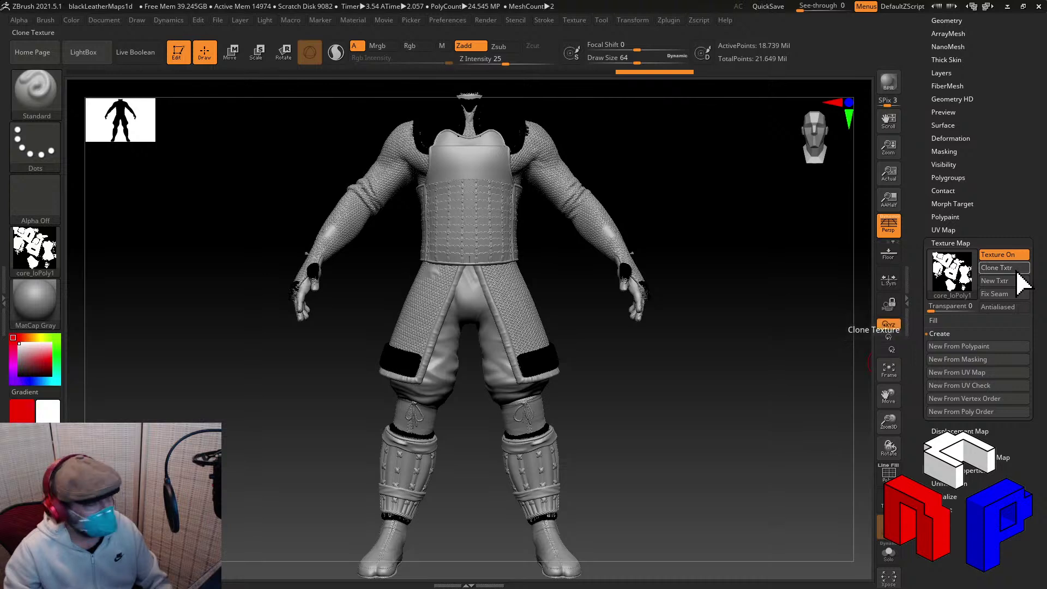
Flip the new mask texture vertically and export it.
{"action": "left_click", "coordinate": [575, 20]}
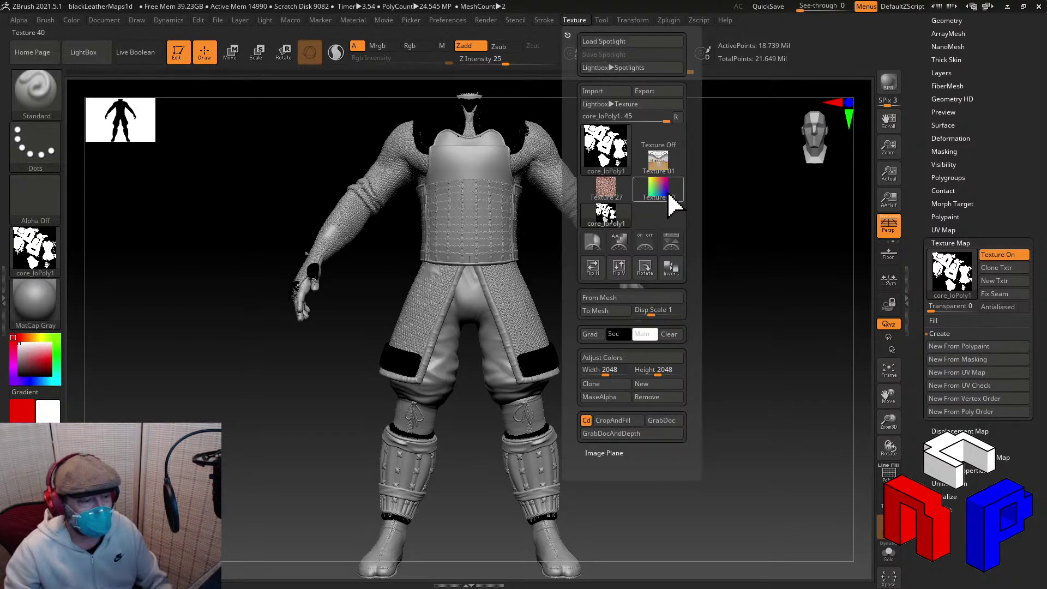
{"action": "left_click", "coordinate": [620, 271]}
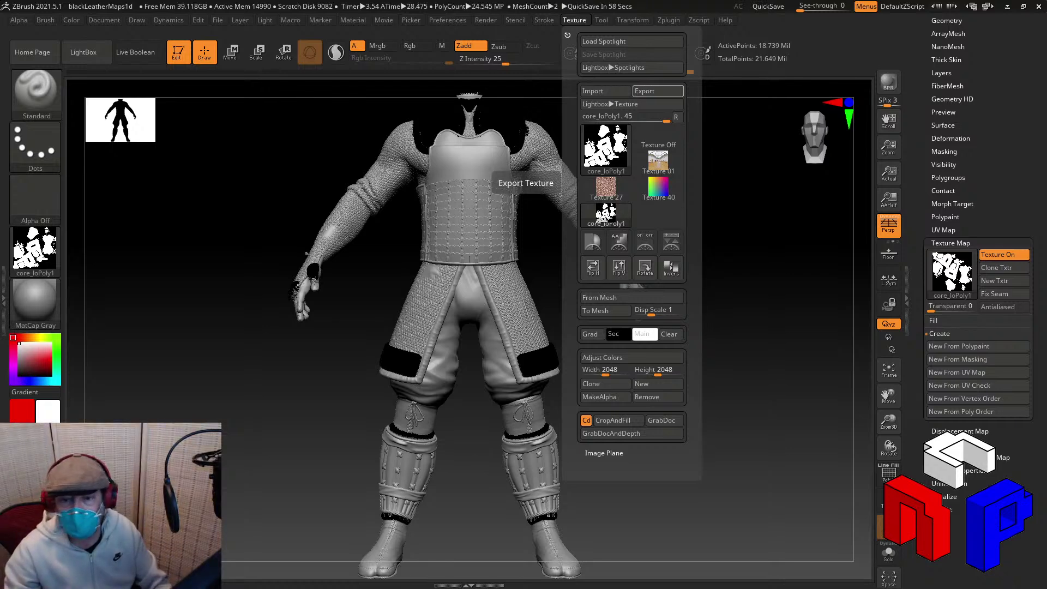
{"action": "left_click", "coordinate": [657, 91]}
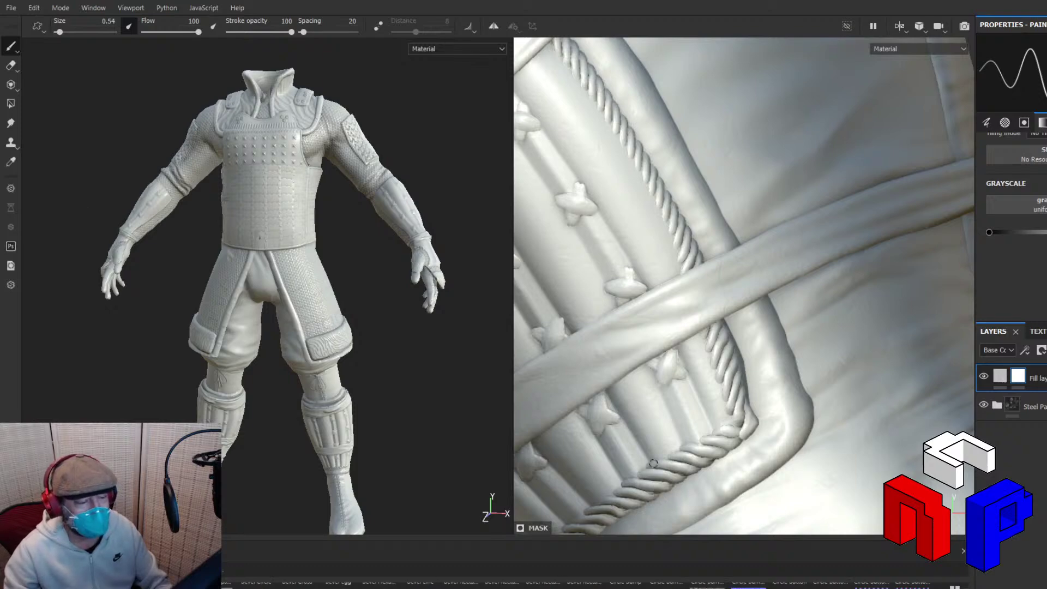
Switch back to Substance Painter, delete the fill layer above the steel material and undo the deletion.
{"action": "left_click", "coordinate": [1017, 377]}
{"action": "key", "text": "Delete"}
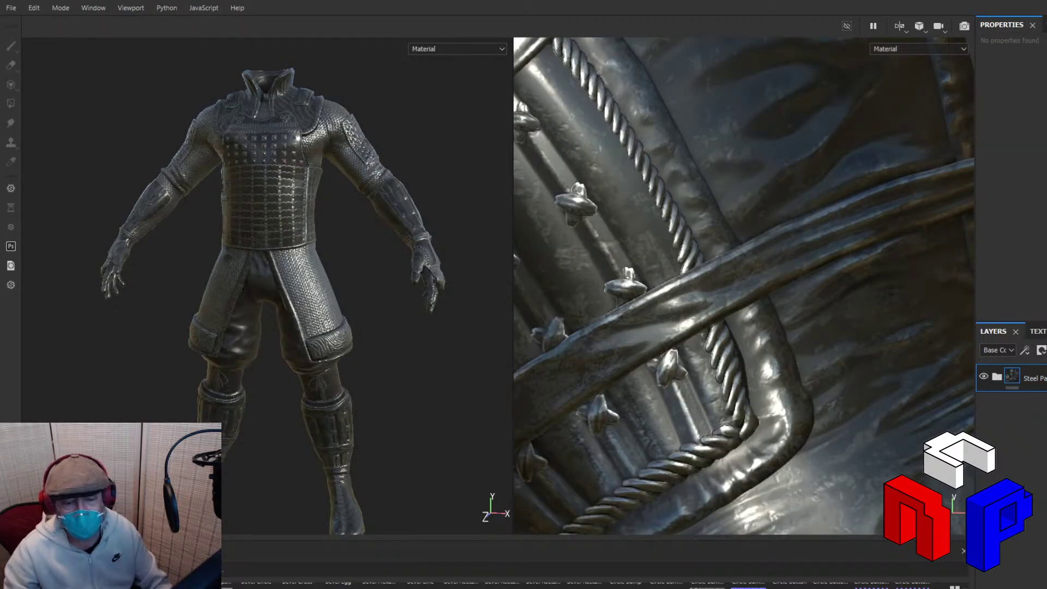
{"action": "key", "text": "ctrl+z"}
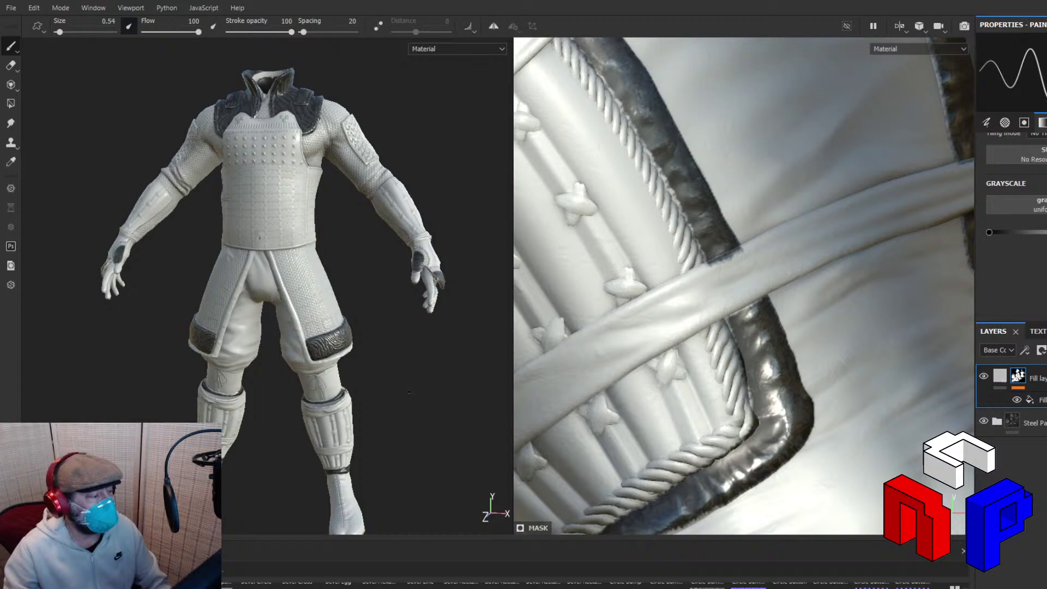
Examine the mask's edges on the hand and thumb guard in the 3D view and on the shin guard border in the UV view.
{"action": "mouse_move", "coordinate": [409, 392]}
{"action": "left_mouse_down", "text": "alt"}
{"action": "mouse_move", "coordinate": [217, 388]}
{"action": "mouse_move", "coordinate": [367, 369]}
{"action": "mouse_move", "coordinate": [398, 393]}
{"action": "left_mouse_up", "text": "alt"}
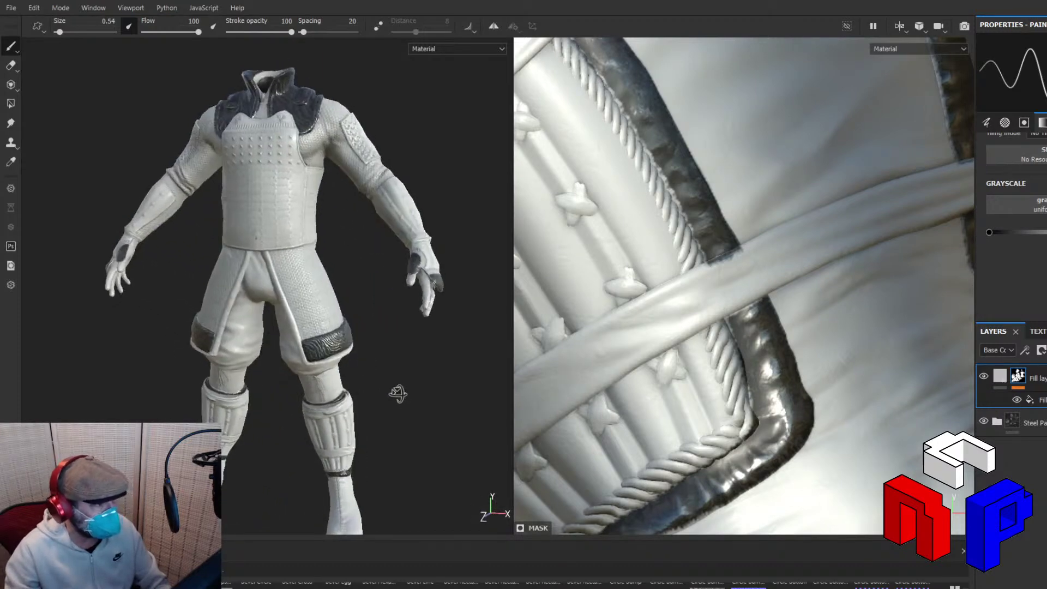
{"action": "right_click_drag", "start_coordinate": [398, 394], "coordinate": [311, 192], "text": "alt"}
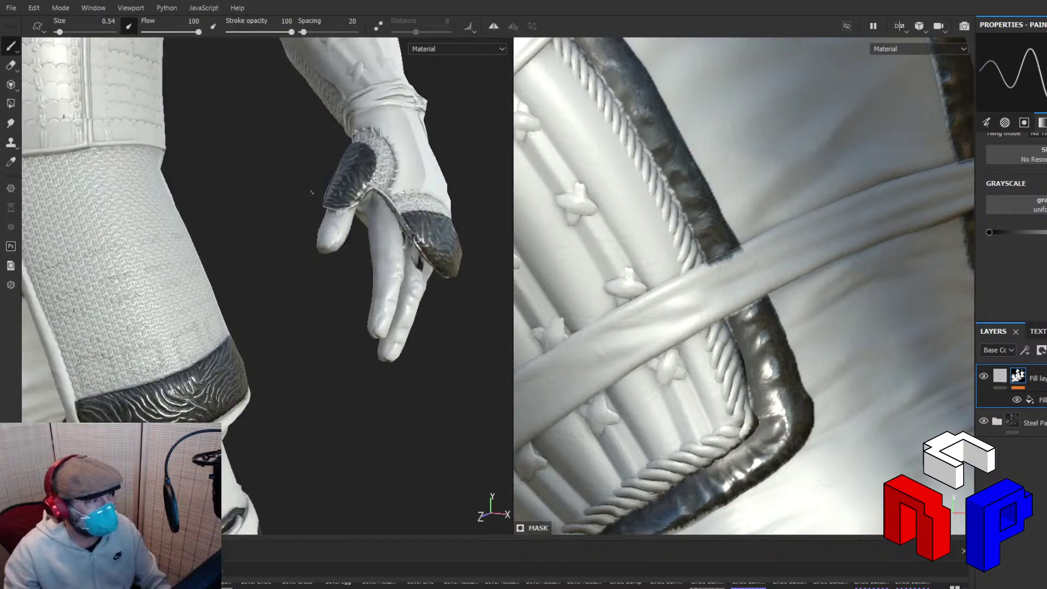
{"action": "middle_click_drag", "start_coordinate": [311, 191], "coordinate": [318, 262], "text": "alt"}
{"action": "right_click_drag", "start_coordinate": [318, 262], "coordinate": [323, 294], "text": "alt"}
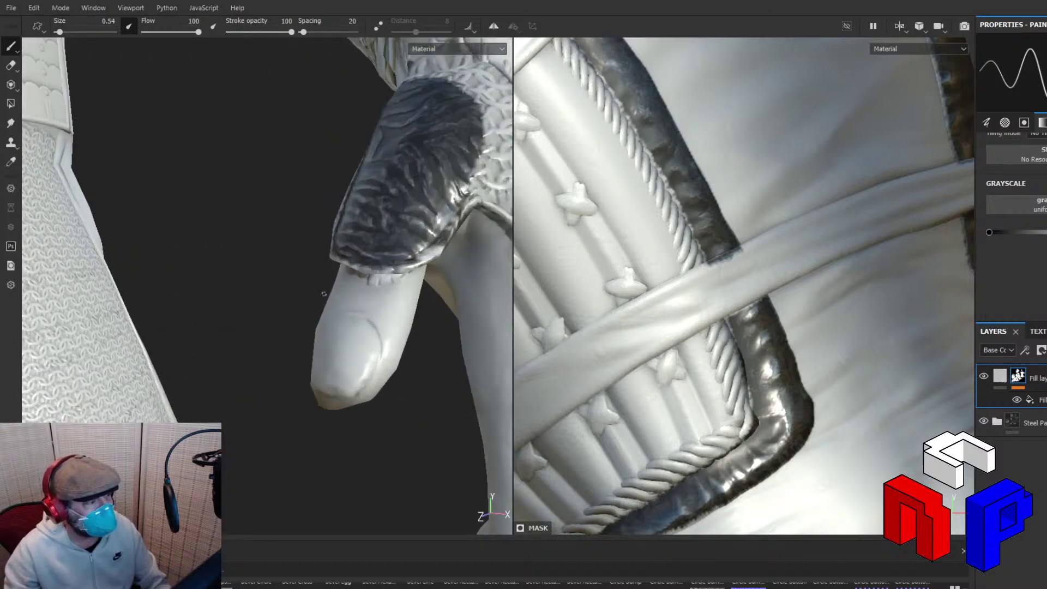
{"action": "left_click_drag", "start_coordinate": [297, 270], "coordinate": [316, 302], "text": "alt"}
{"action": "scroll", "coordinate": [724, 350], "scroll_direction": "up", "scroll_amount": 2}
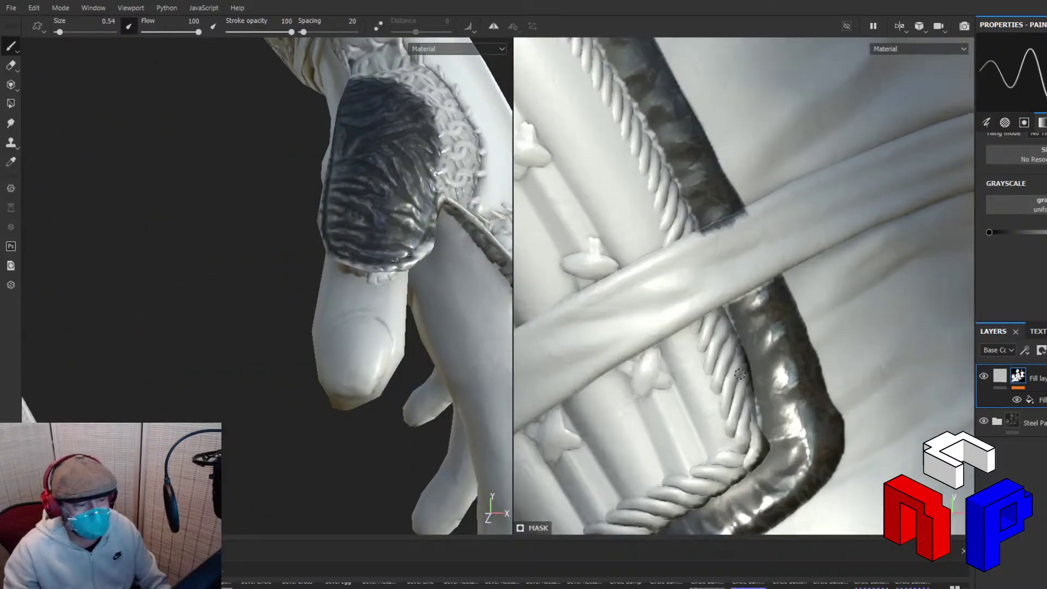
{"action": "scroll", "coordinate": [764, 382], "scroll_direction": "down", "scroll_amount": 3}
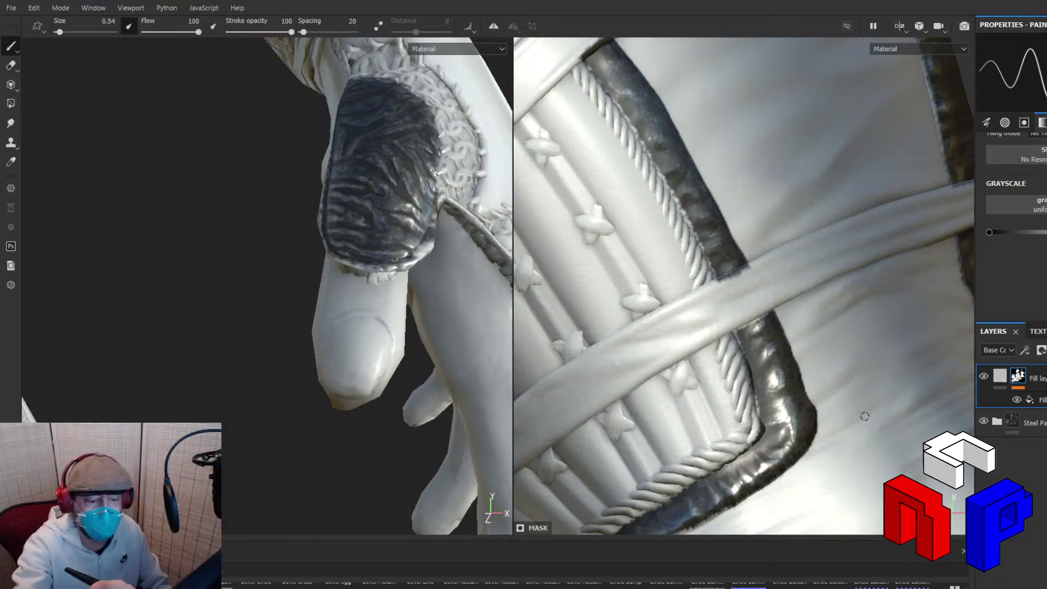
Hide the masked fill layer to compare it with the steel material beneath, show it again and select its fill.
{"action": "left_click_drag", "start_coordinate": [988, 231], "coordinate": [1044, 232]}
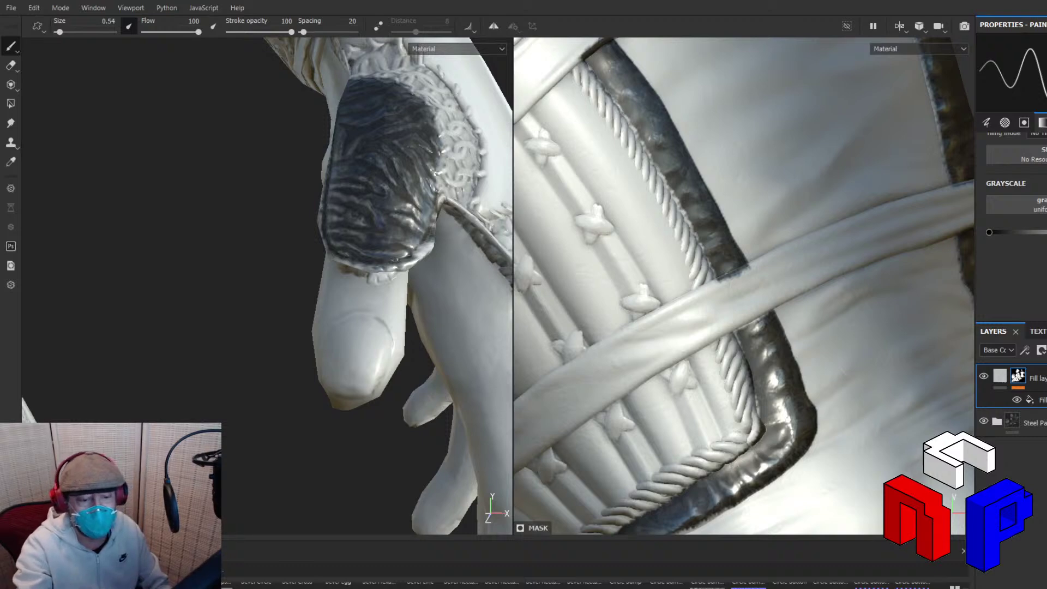
{"action": "left_click", "coordinate": [983, 376]}
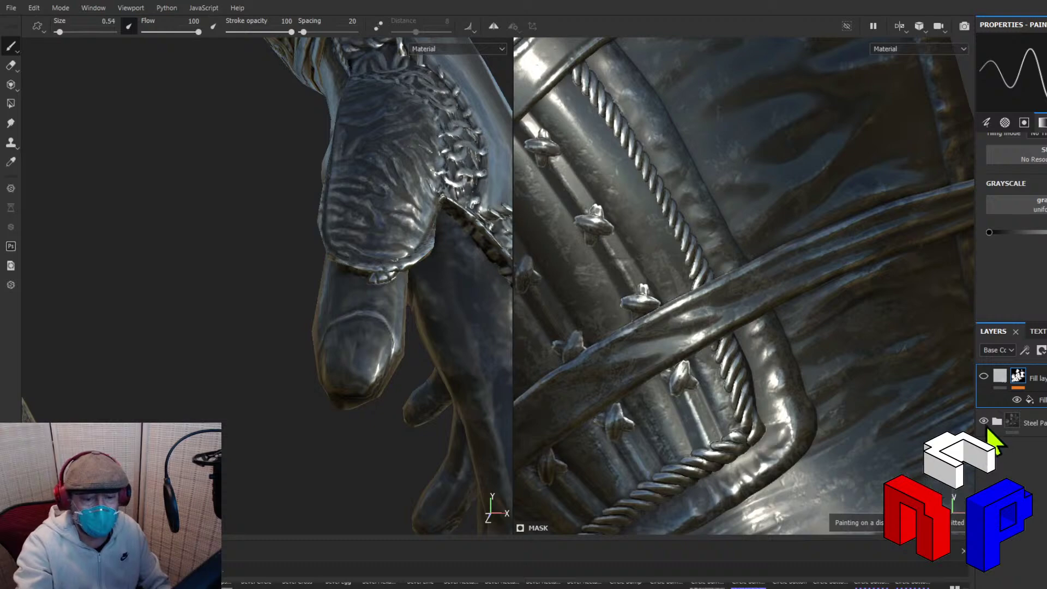
{"action": "left_click", "coordinate": [1033, 422]}
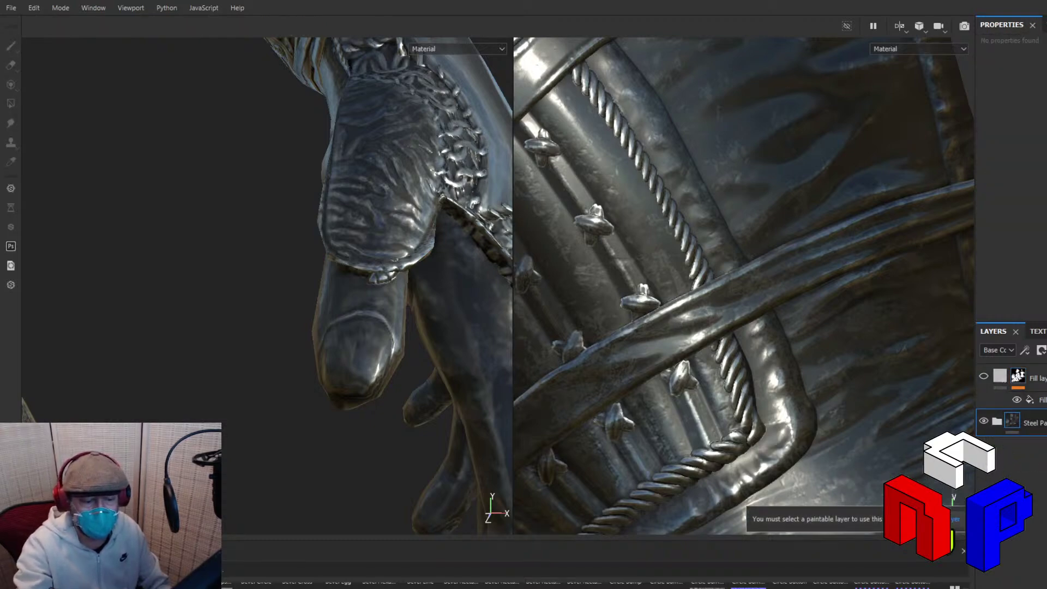
{"action": "left_click", "coordinate": [983, 382]}
{"action": "left_click", "coordinate": [1001, 379]}
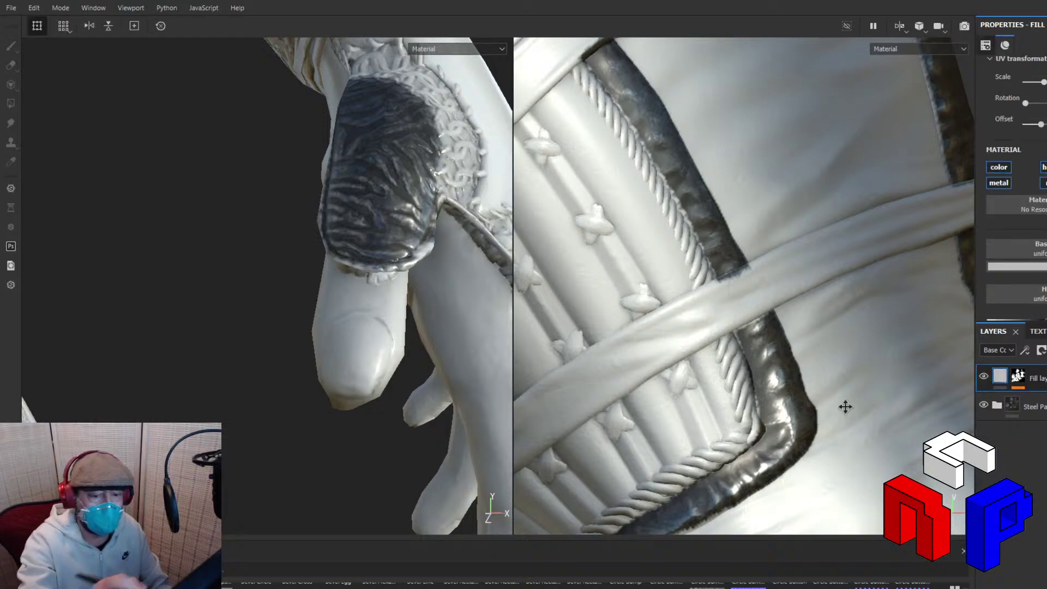
Select the fill layer's mask, set the brush size to 9.14 and delete the fill layer.
{"action": "left_click", "coordinate": [1017, 376]}
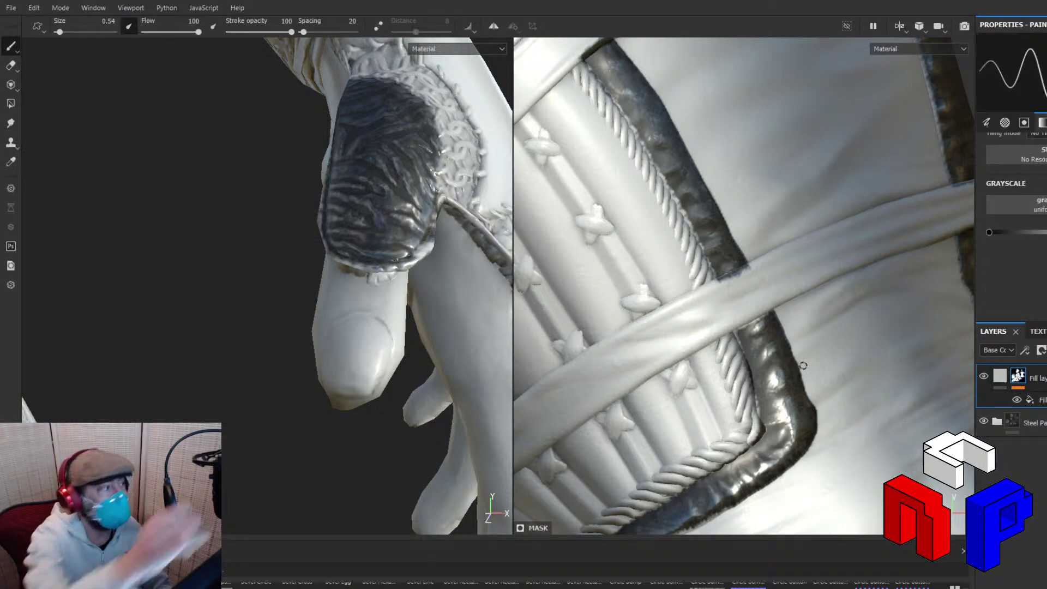
{"action": "left_click_drag", "start_coordinate": [64, 34], "coordinate": [81, 35]}
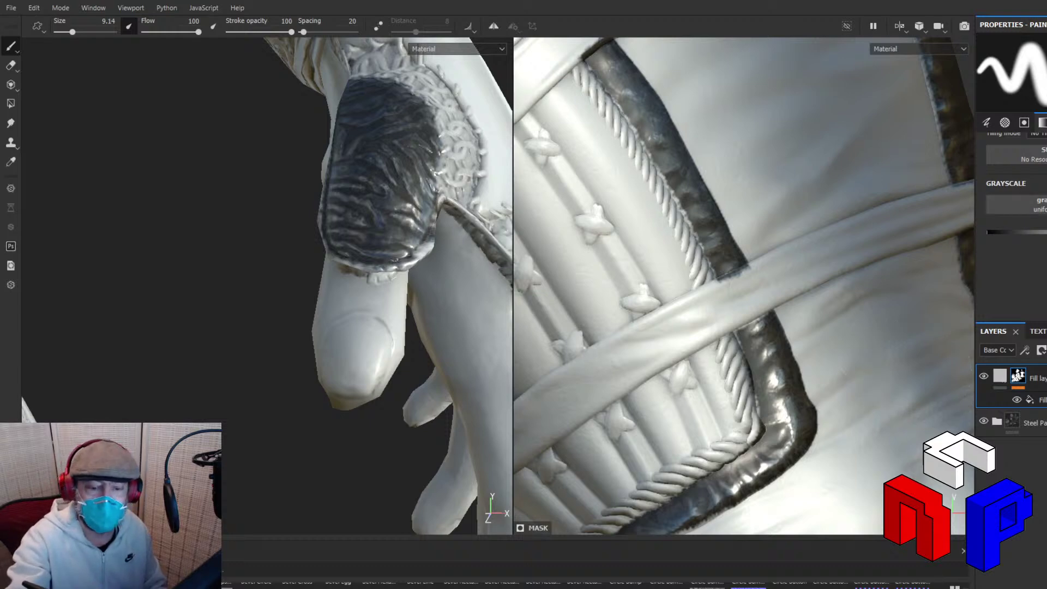
{"action": "mouse_move", "coordinate": [1045, 253]}
{"action": "left_mouse_down"}
{"action": "mouse_move", "coordinate": [1020, 262]}
{"action": "mouse_move", "coordinate": [1045, 235]}
{"action": "left_mouse_up"}
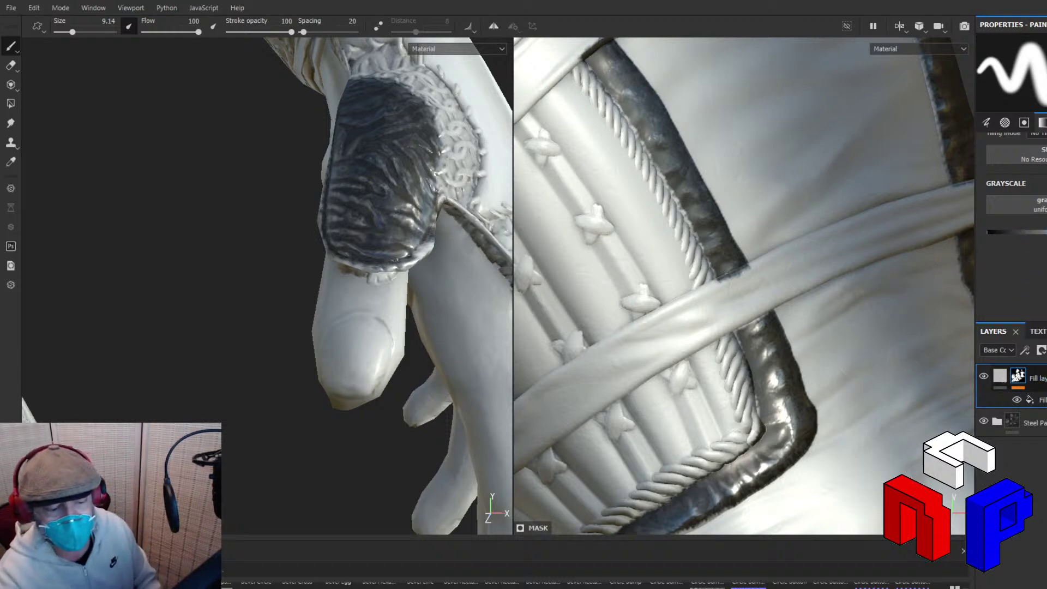
{"action": "key", "text": "Delete"}
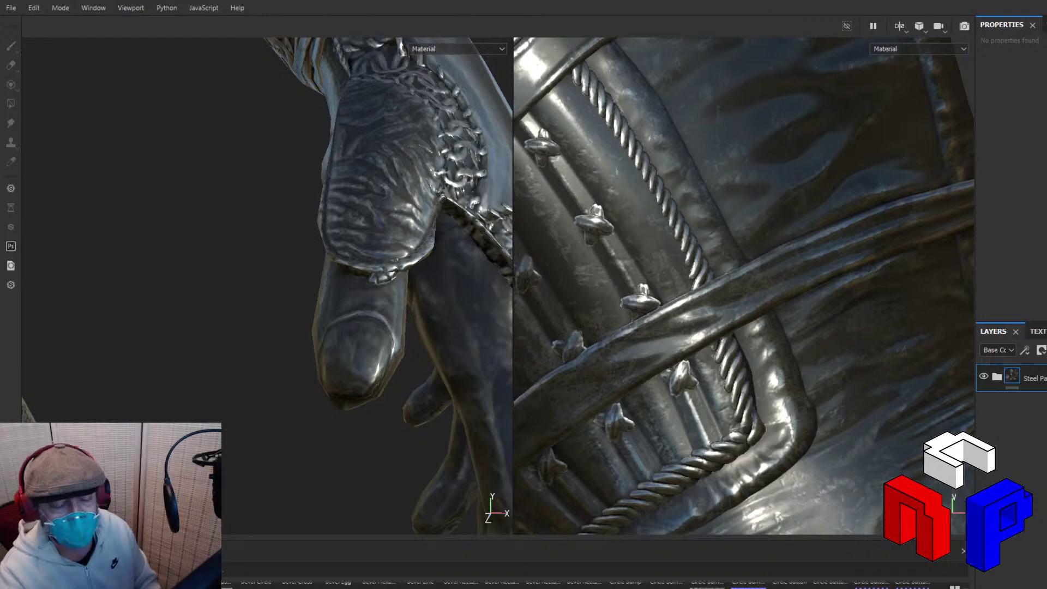
Add a fill layer with a texture-filled mask above the steel material, and hide and show the steel material folder to compare.
{"action": "key", "text": "ctrl+z"}
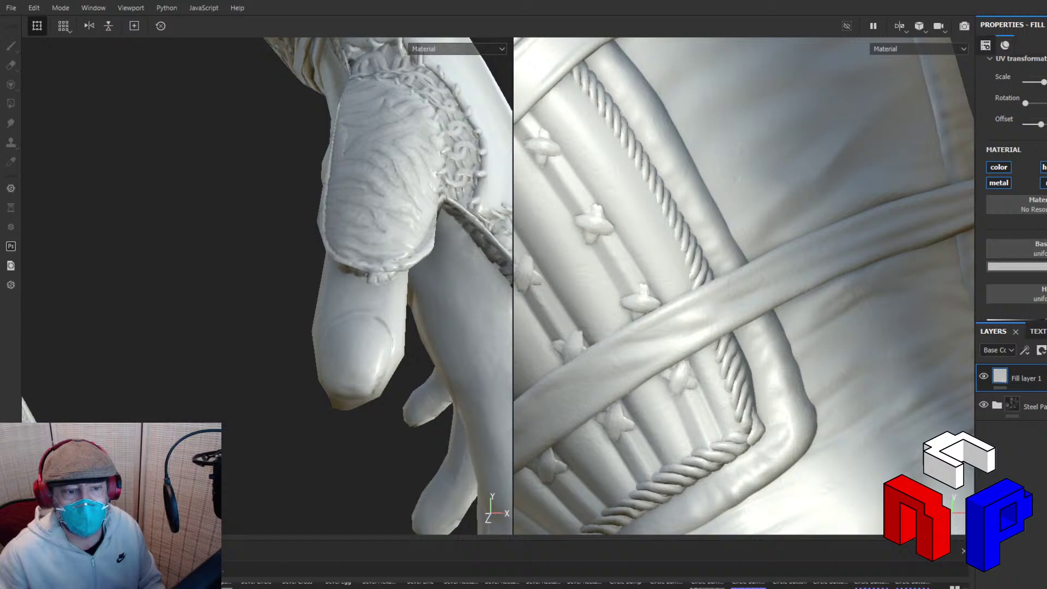
{"action": "left_click", "coordinate": [1038, 99]}
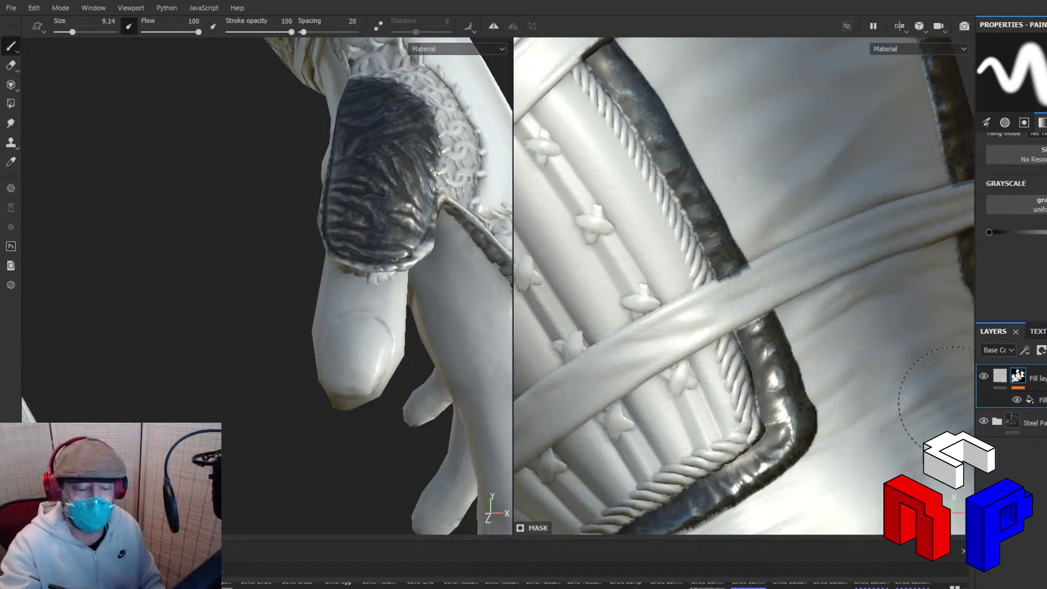
{"action": "left_click", "coordinate": [990, 423]}
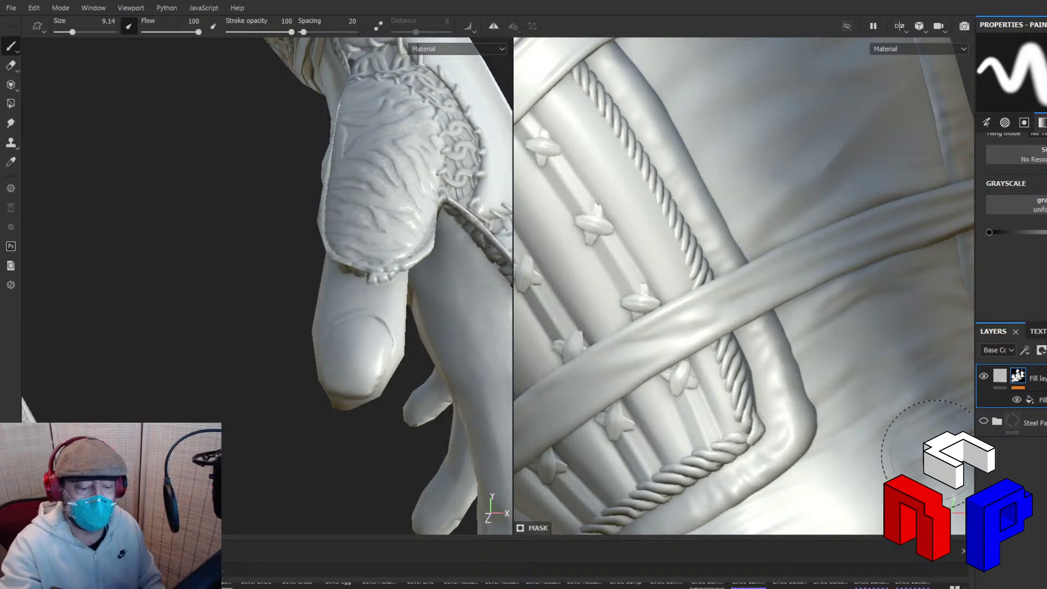
{"action": "left_click", "coordinate": [983, 423]}
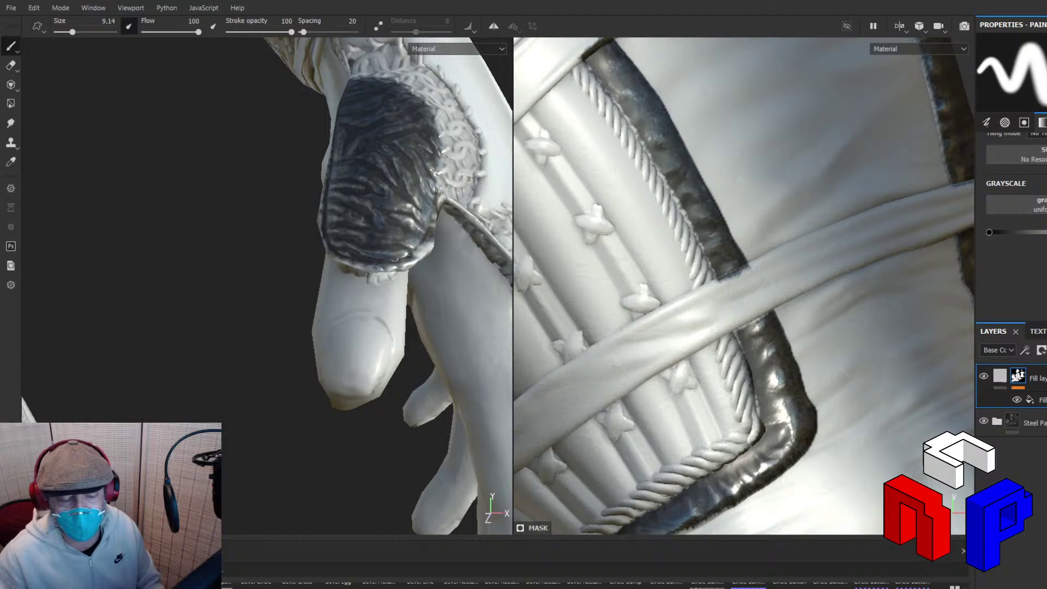
Insert a second fill layer between the masked fill layer and the steel material, set its base color to black and reselect the upper layer's mask.
{"action": "left_click_drag", "start_coordinate": [1021, 380], "coordinate": [1023, 424]}
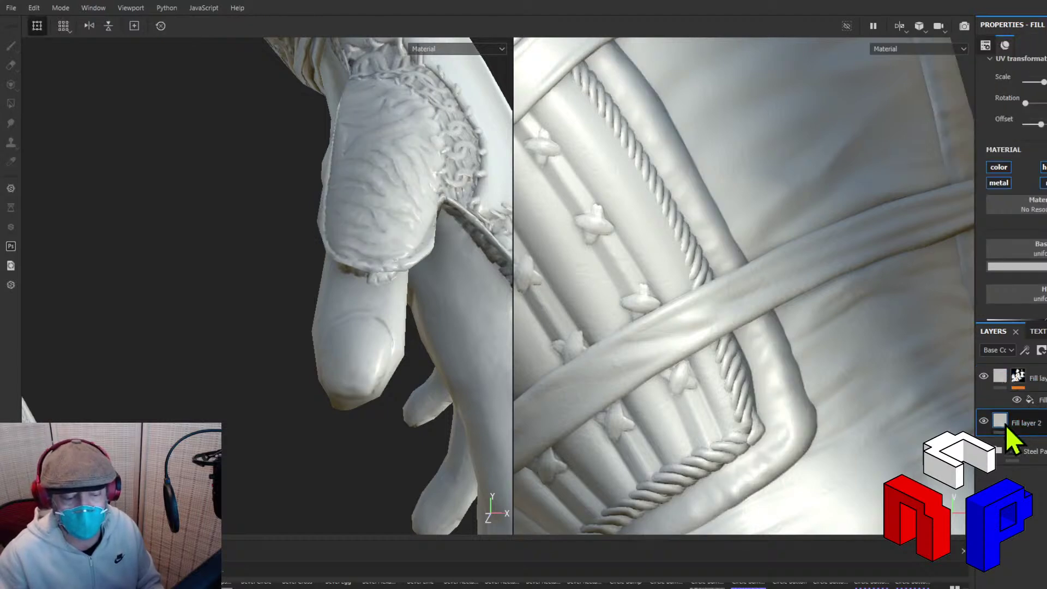
{"action": "left_click", "coordinate": [1025, 267]}
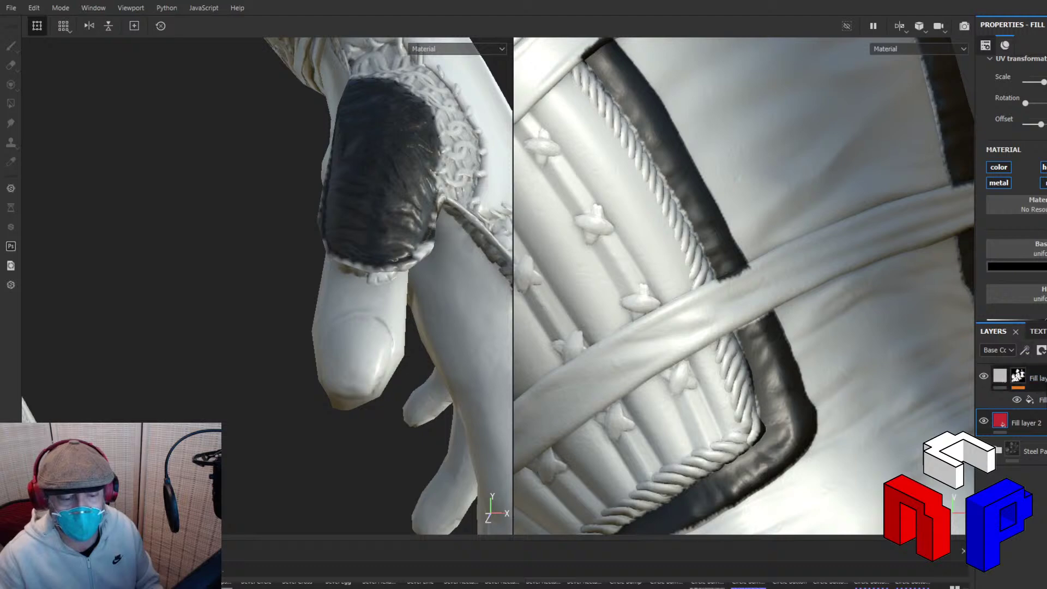
{"action": "left_click", "coordinate": [1030, 377]}
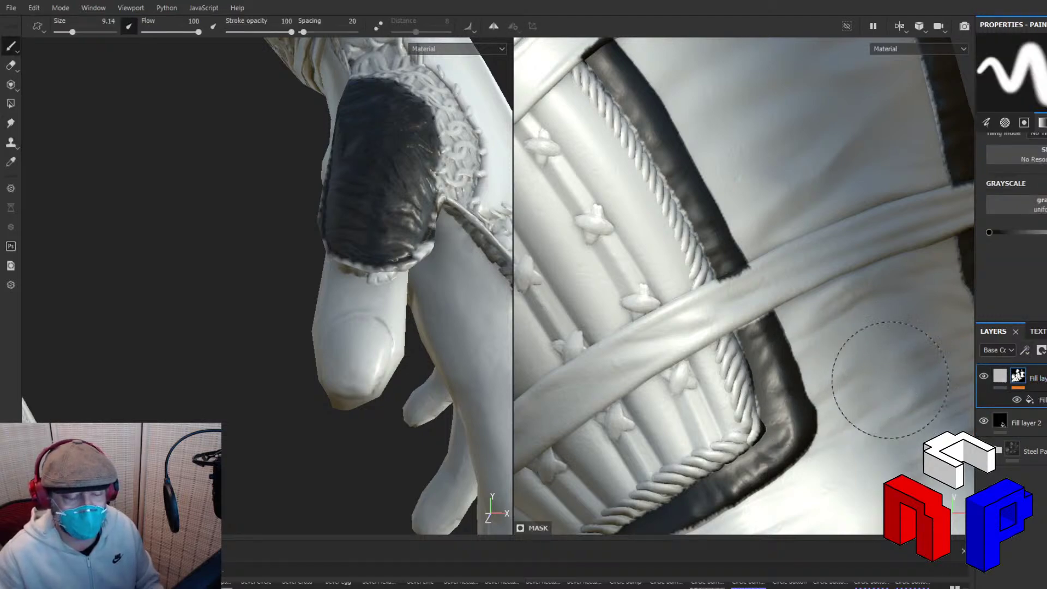
Examine the Paint tool's brush, alpha, stencil and grayscale settings for the upper fill layer's mask.
{"action": "scroll", "coordinate": [1032, 232], "scroll_direction": "up", "scroll_amount": 2}
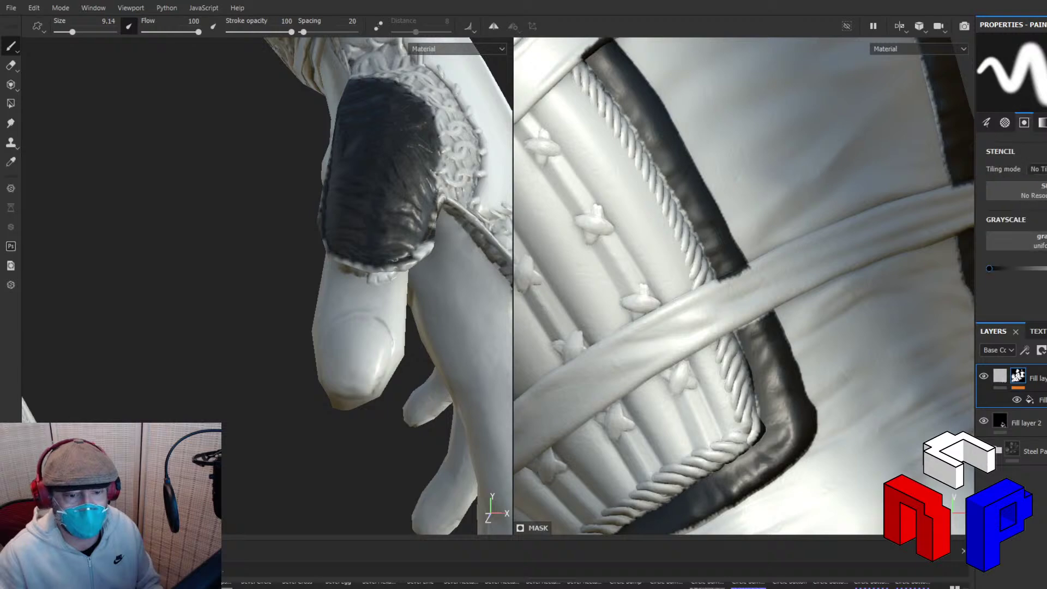
{"action": "scroll", "coordinate": [1012, 229], "scroll_direction": "up", "scroll_amount": 2}
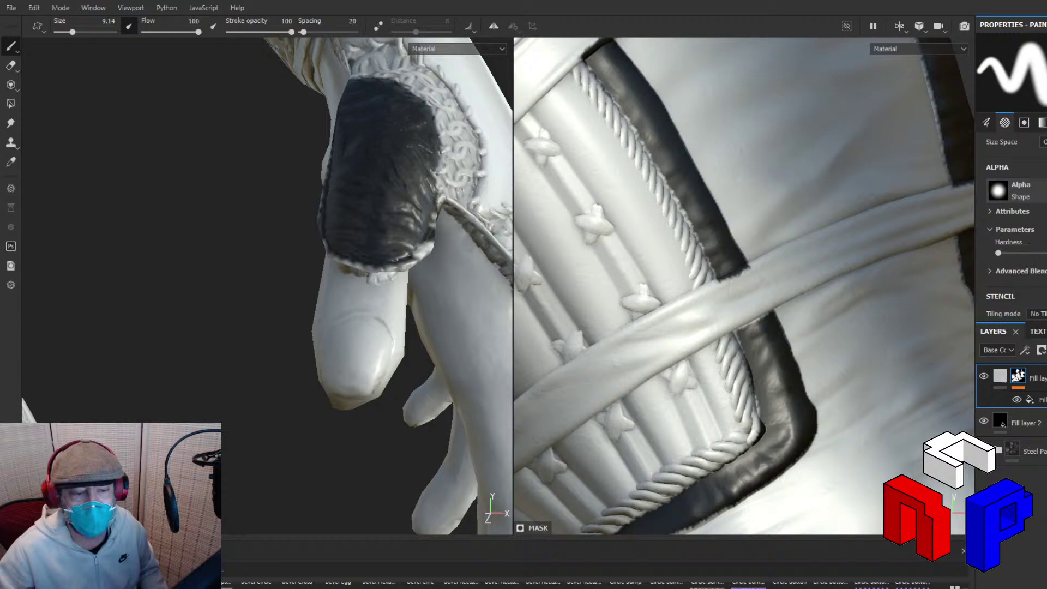
{"action": "left_click", "coordinate": [986, 123]}
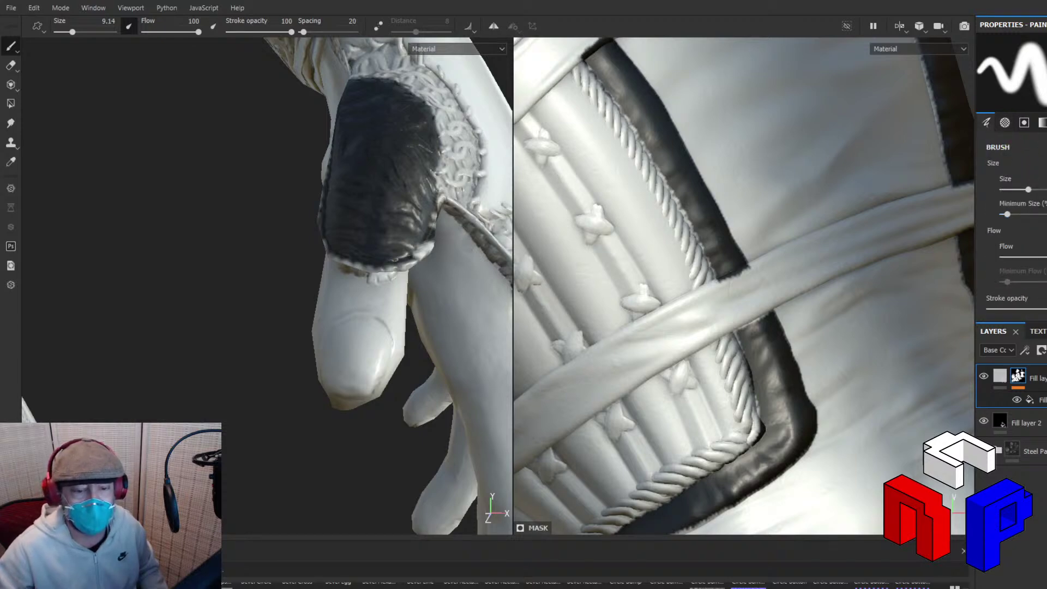
{"action": "scroll", "coordinate": [1012, 229], "scroll_direction": "down", "scroll_amount": 6}
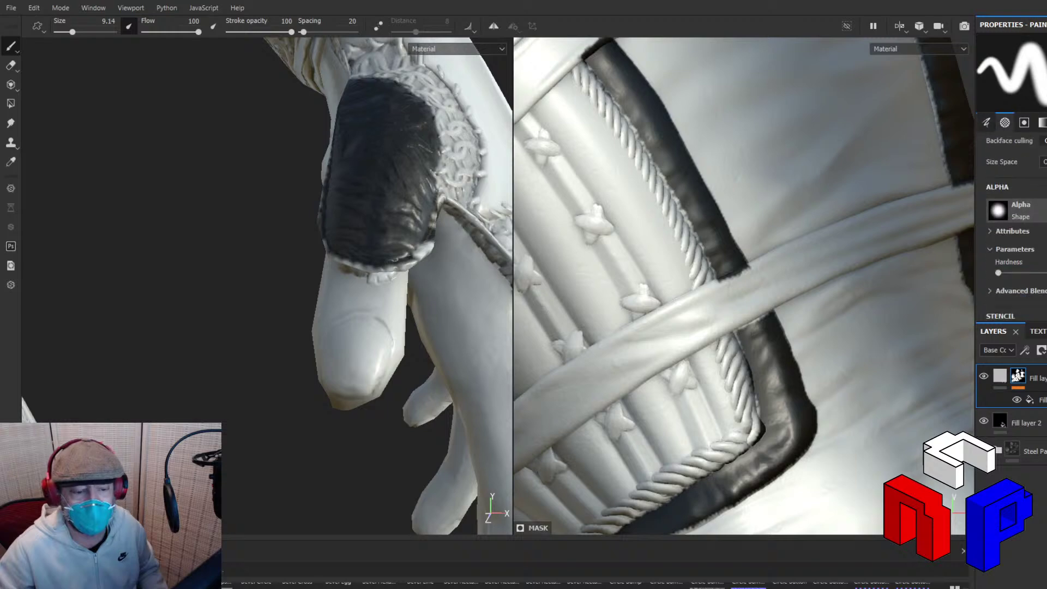
{"action": "scroll", "coordinate": [1011, 229], "scroll_direction": "down", "scroll_amount": 6}
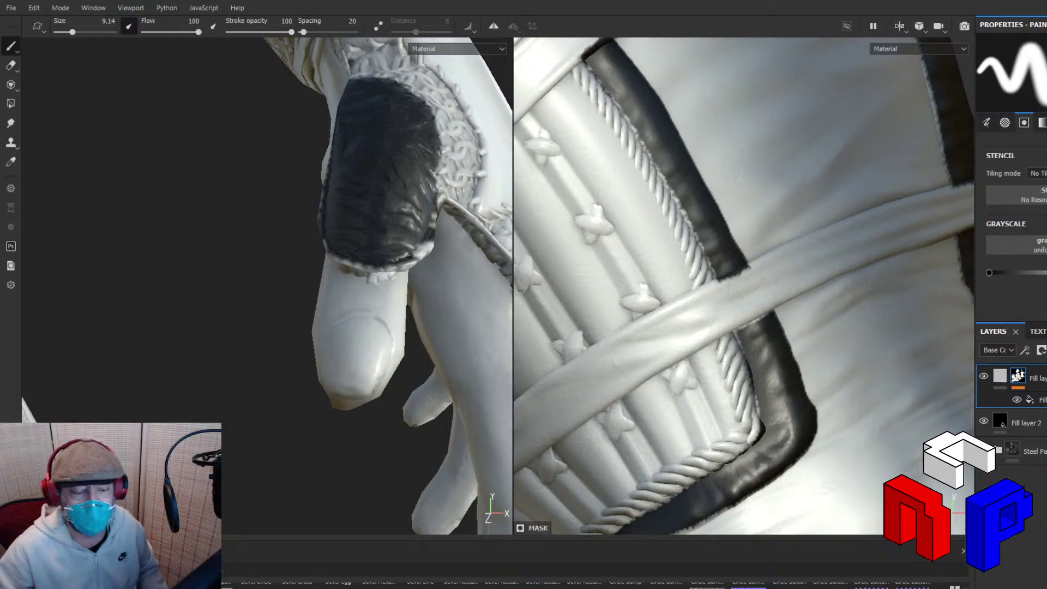
{"action": "scroll", "coordinate": [1011, 229], "scroll_direction": "up", "scroll_amount": 1}
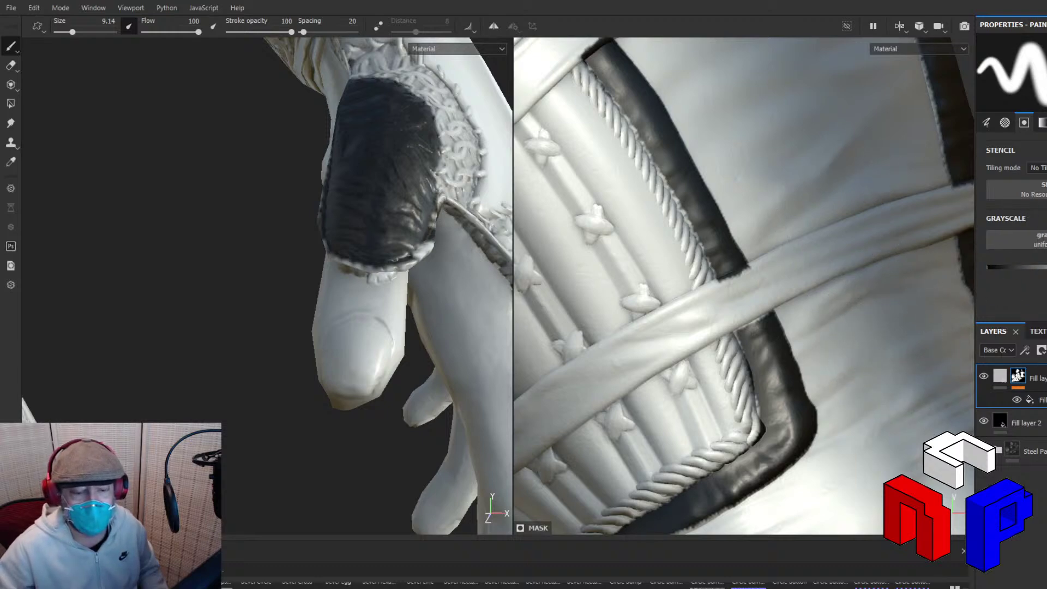
{"action": "scroll", "coordinate": [1006, 163], "scroll_direction": "up", "scroll_amount": 5}
{"action": "scroll", "coordinate": [1006, 142], "scroll_direction": "down", "scroll_amount": 4}
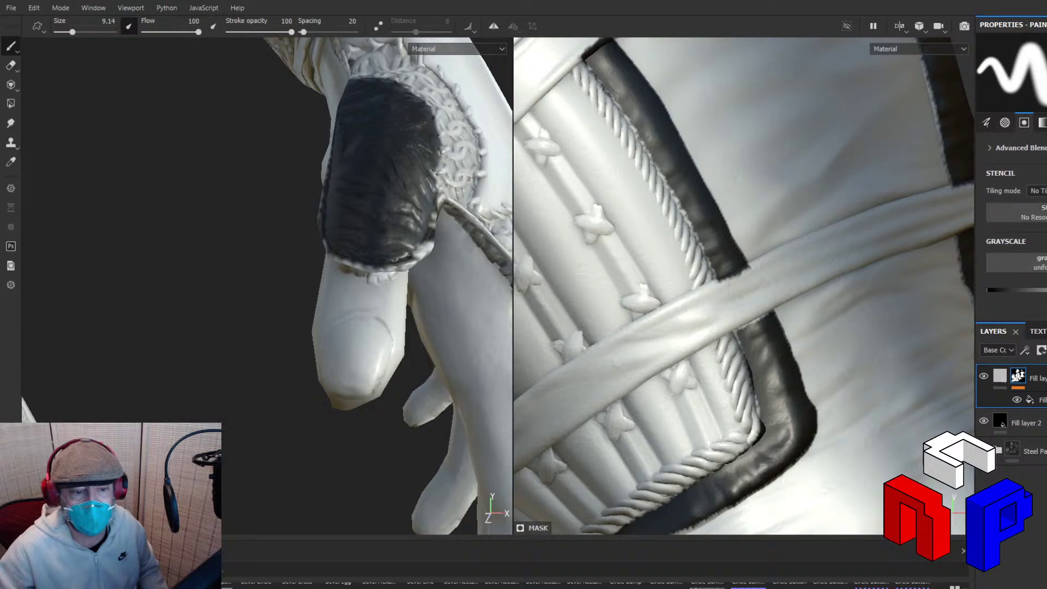
{"action": "scroll", "coordinate": [1006, 140], "scroll_direction": "up", "scroll_amount": 4}
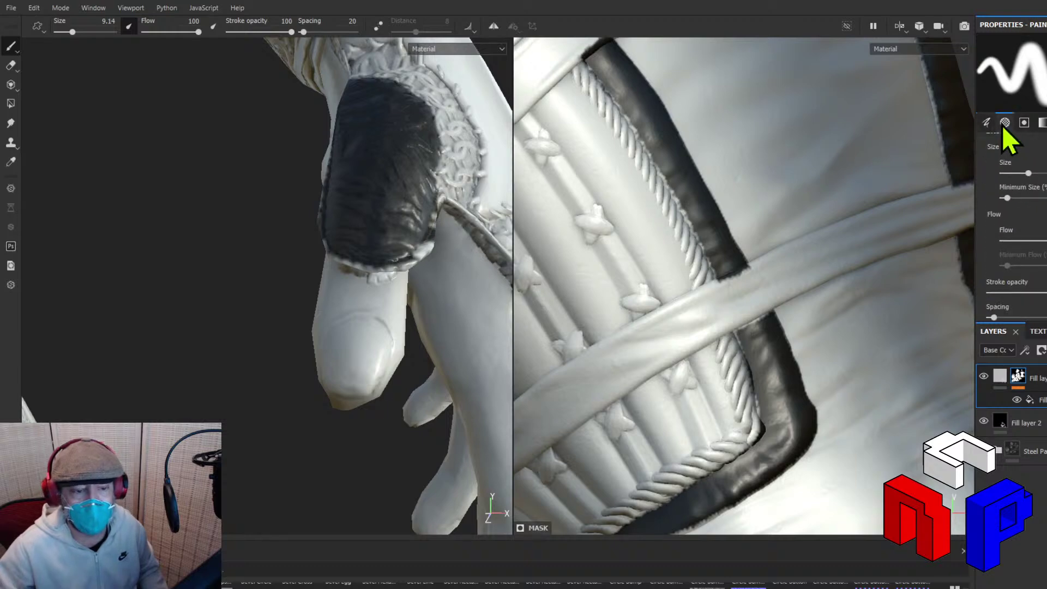
{"action": "scroll", "coordinate": [1014, 164], "scroll_direction": "down", "scroll_amount": 5}
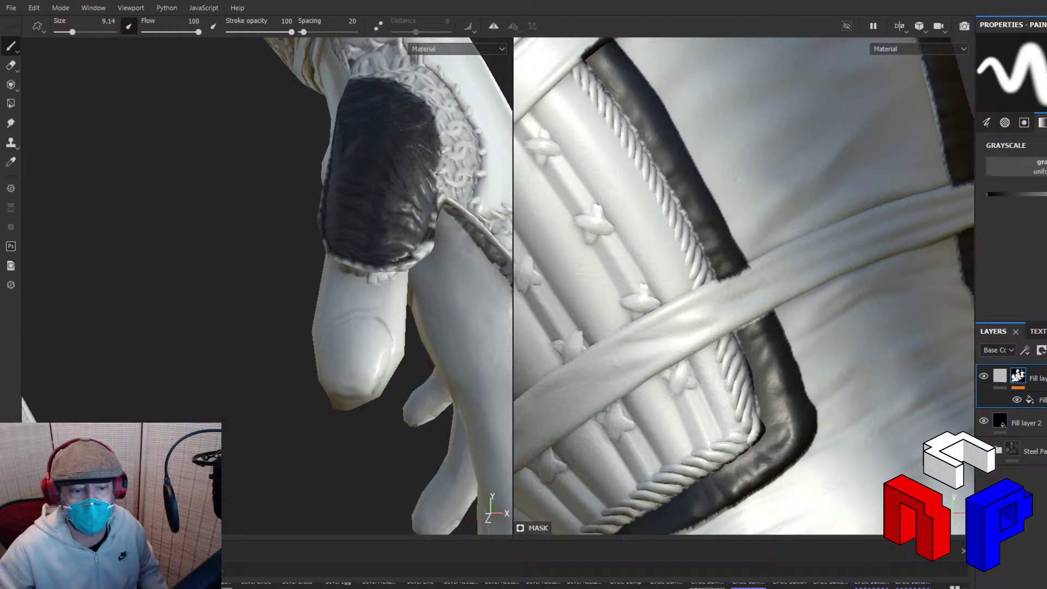
{"action": "left_click", "coordinate": [988, 196]}
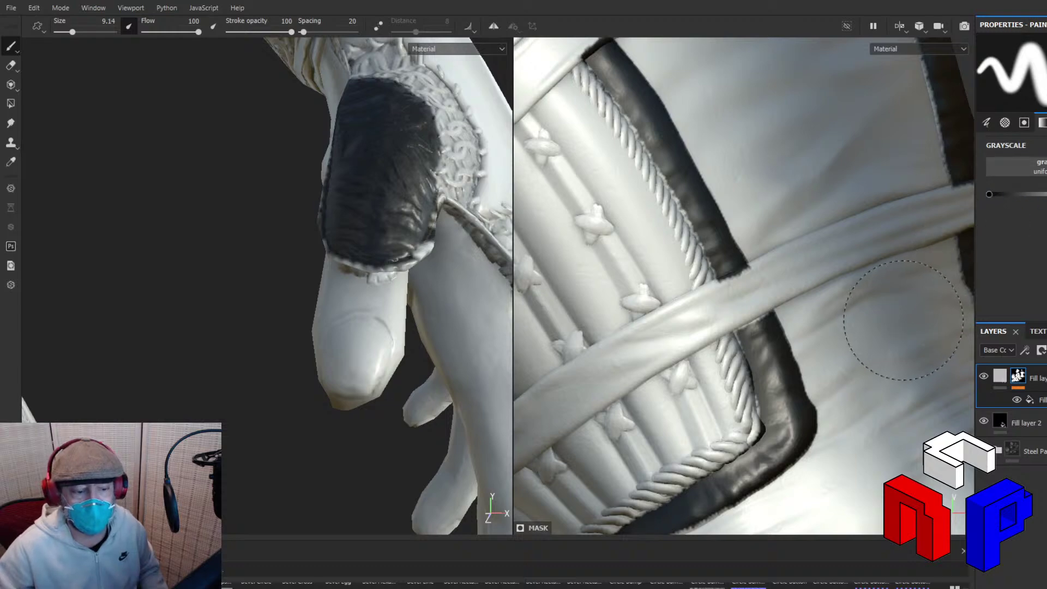
{"action": "left_click", "coordinate": [994, 129]}
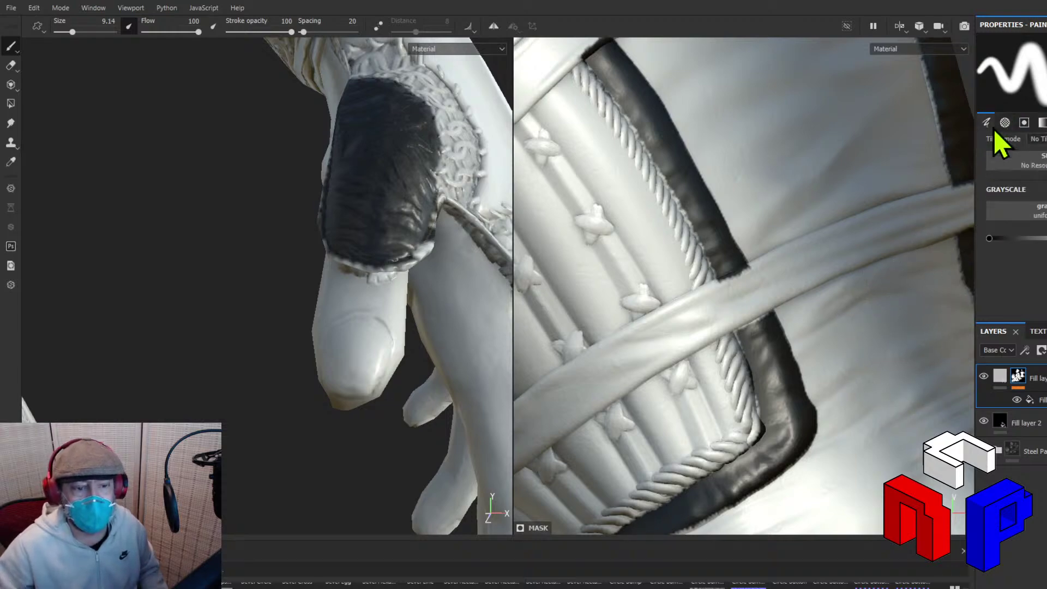
{"action": "scroll", "coordinate": [1014, 229], "scroll_direction": "down", "scroll_amount": 10}
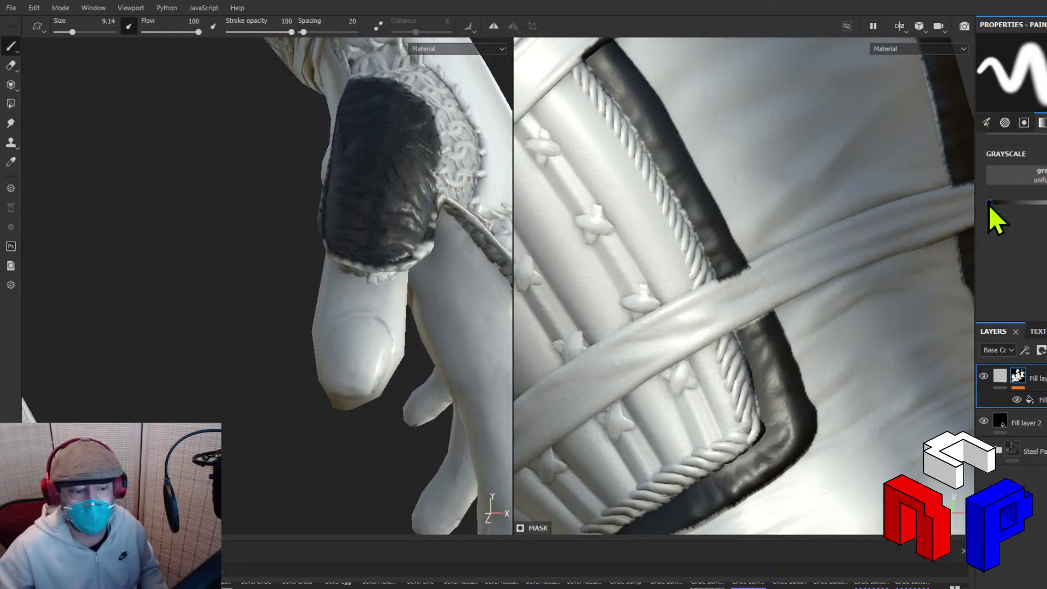
{"action": "left_click", "coordinate": [1006, 126]}
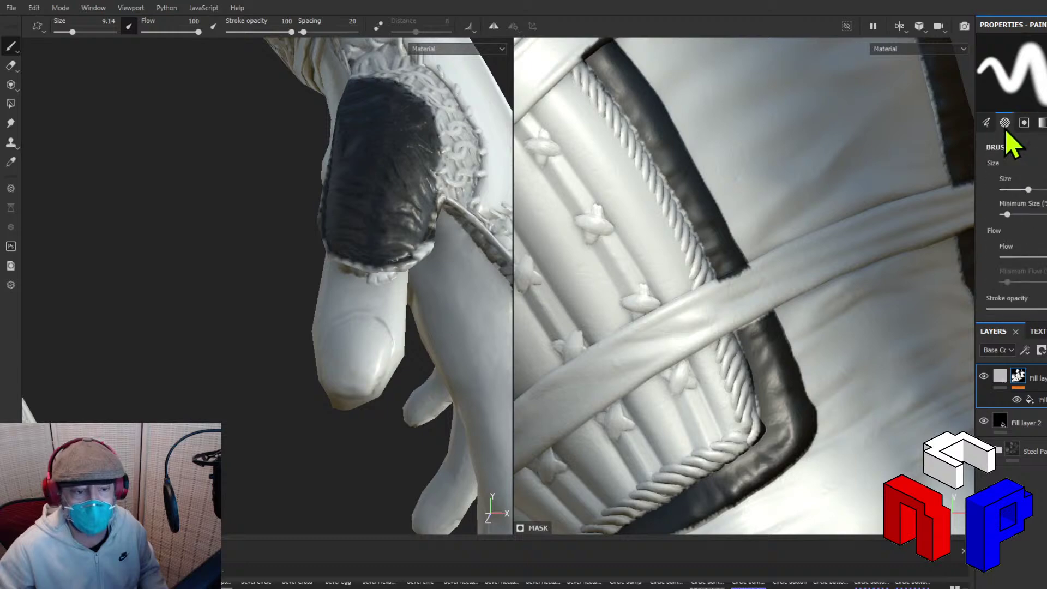
{"action": "scroll", "coordinate": [1014, 218], "scroll_direction": "down", "scroll_amount": 6}
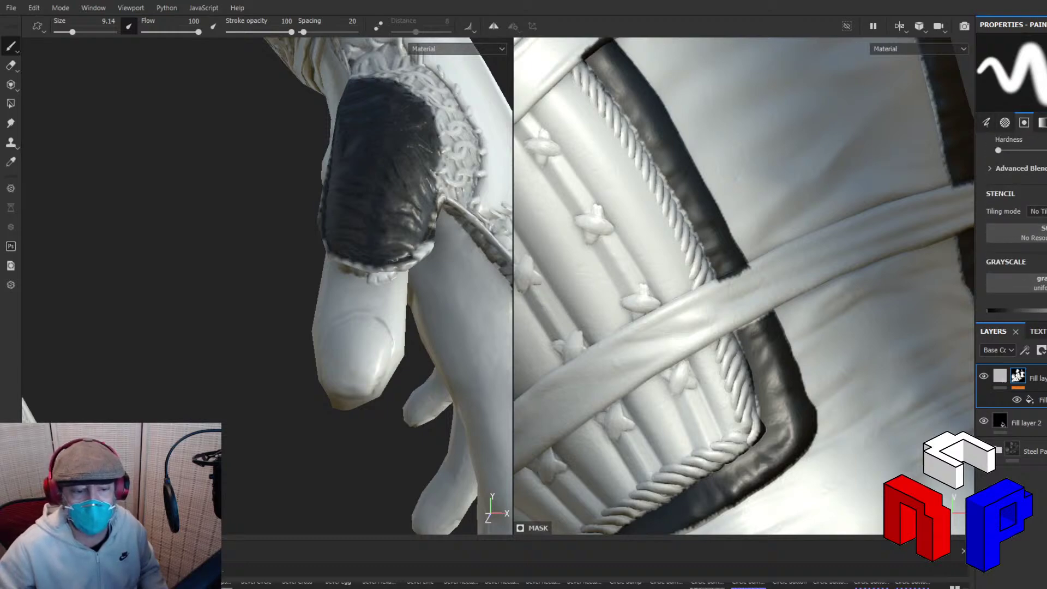
{"action": "scroll", "coordinate": [1014, 218], "scroll_direction": "up", "scroll_amount": 6}
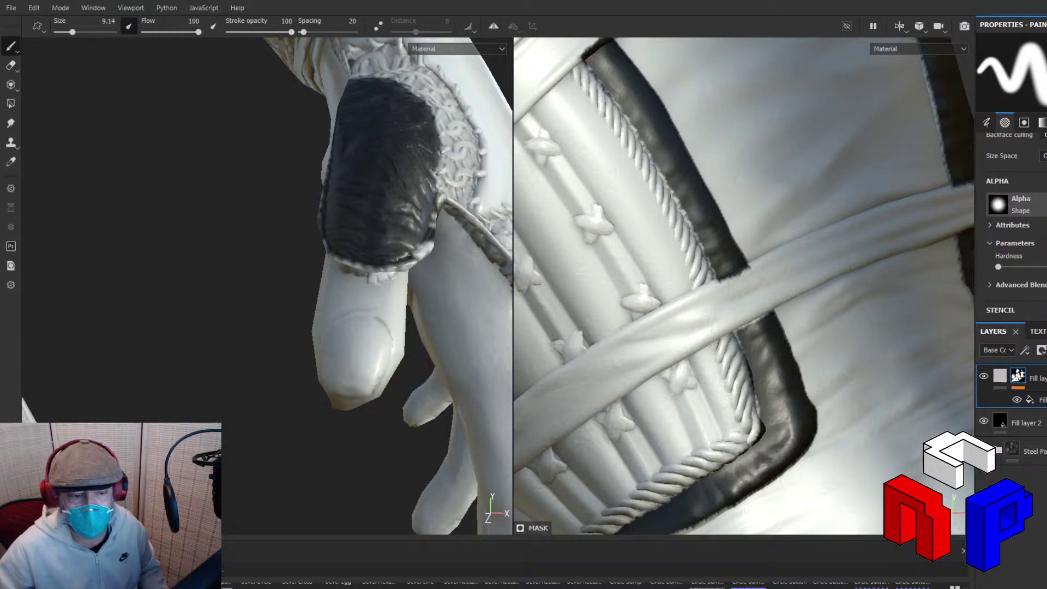
{"action": "scroll", "coordinate": [1014, 218], "scroll_direction": "up", "scroll_amount": 4}
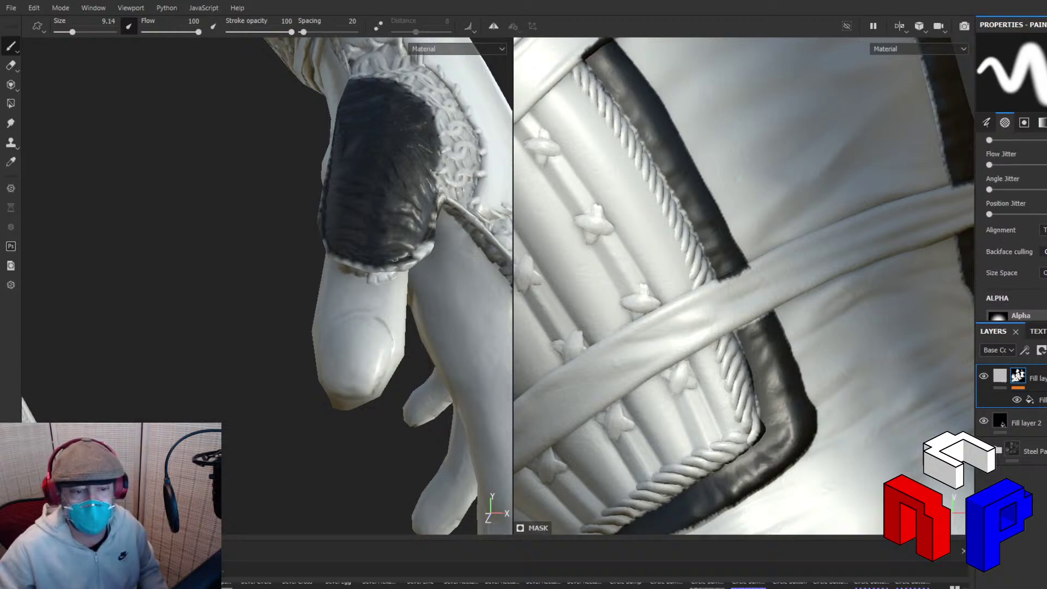
{"action": "scroll", "coordinate": [1014, 218], "scroll_direction": "up", "scroll_amount": 5}
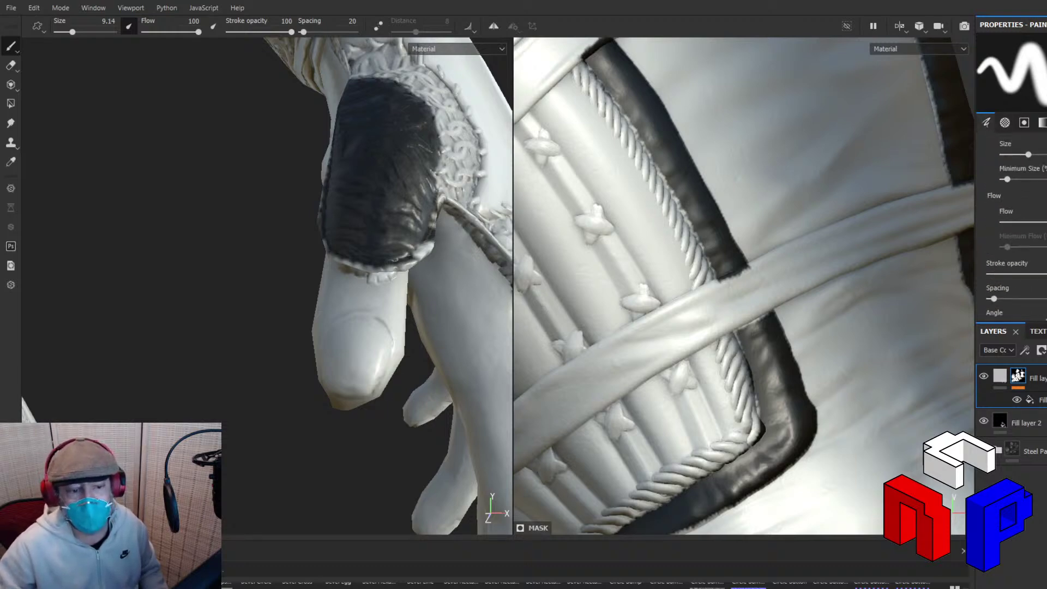
{"action": "left_click", "coordinate": [1025, 124]}
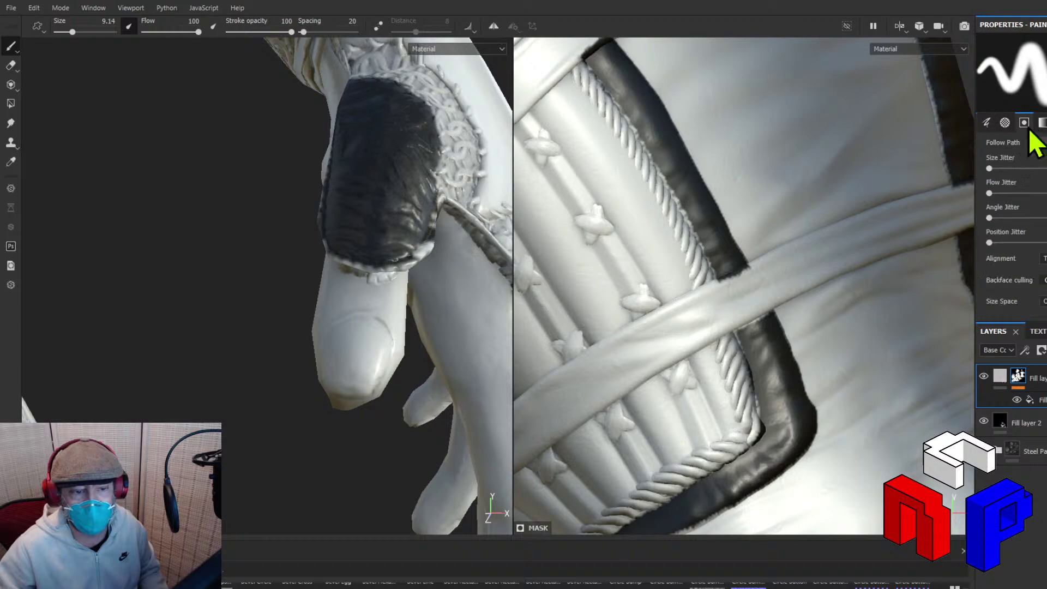
{"action": "left_click", "coordinate": [1005, 123]}
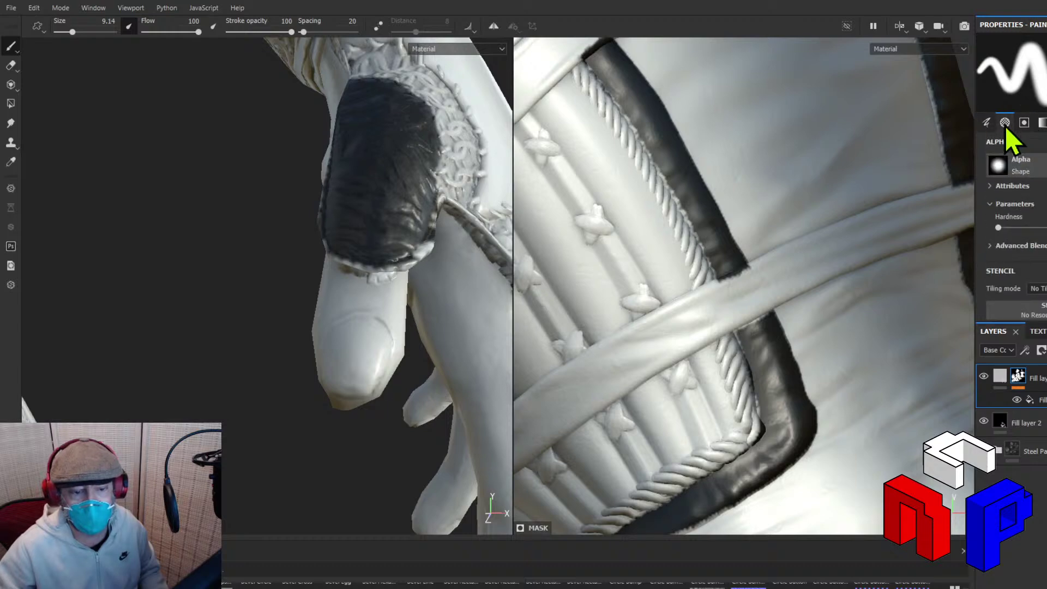
{"action": "left_click", "coordinate": [1042, 124]}
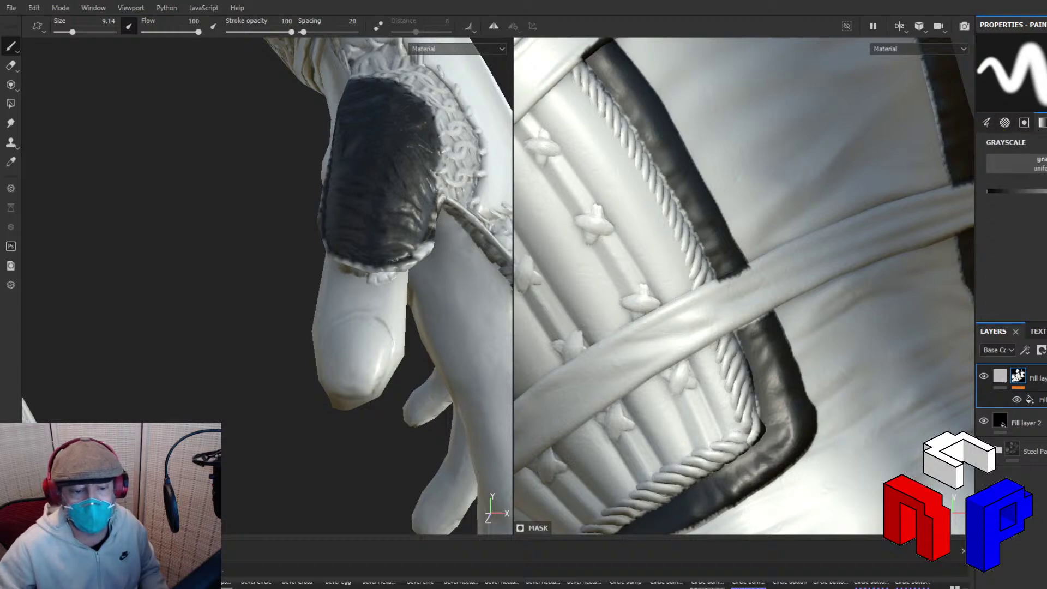
{"action": "left_click", "coordinate": [986, 122]}
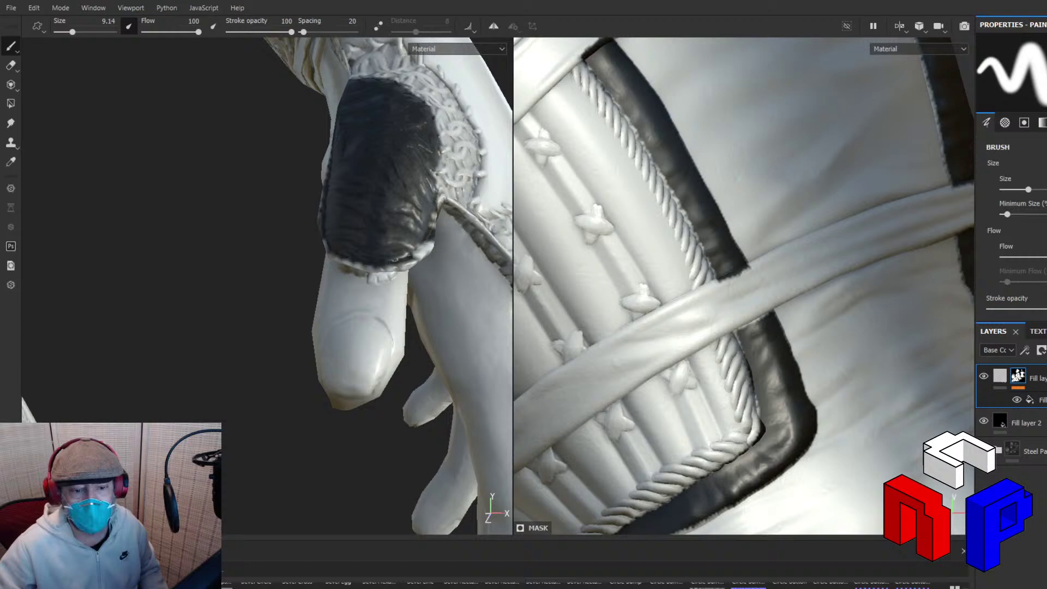
{"action": "scroll", "coordinate": [1014, 218], "scroll_direction": "down", "scroll_amount": 10}
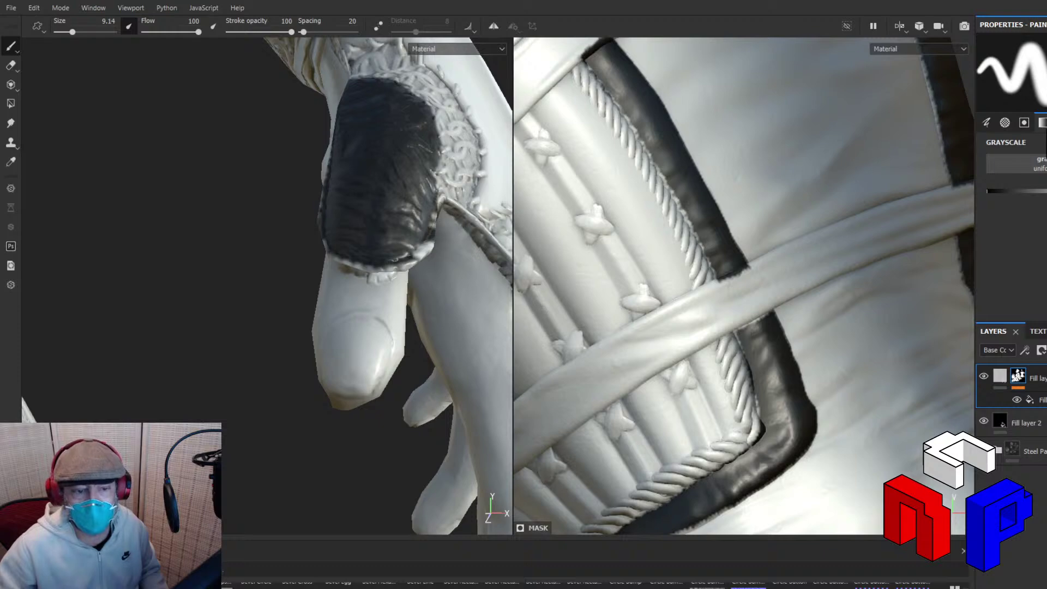
{"action": "left_click", "coordinate": [1024, 122]}
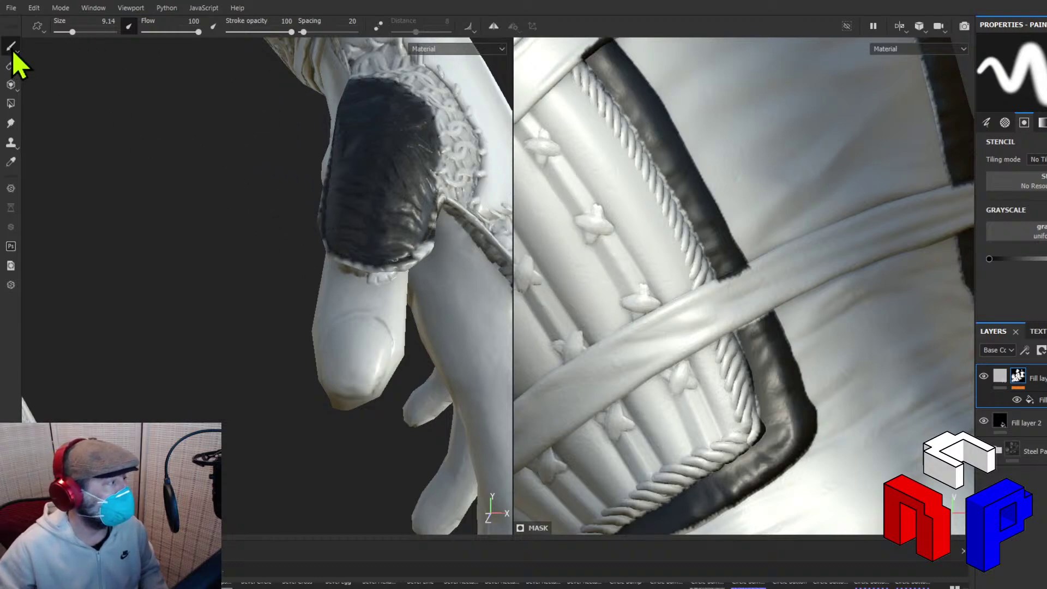
Try a physical paint particle stroke on the upper fill layer's mask and return to the regular Paint tool.
{"action": "left_click", "coordinate": [49, 61]}
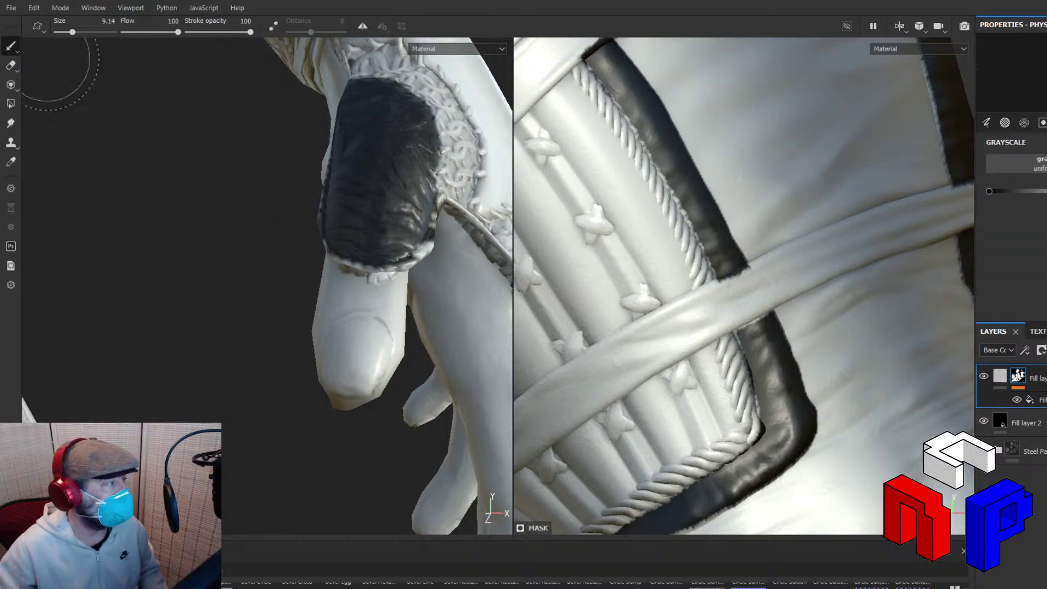
{"action": "left_click_drag", "start_coordinate": [806, 162], "coordinate": [819, 226]}
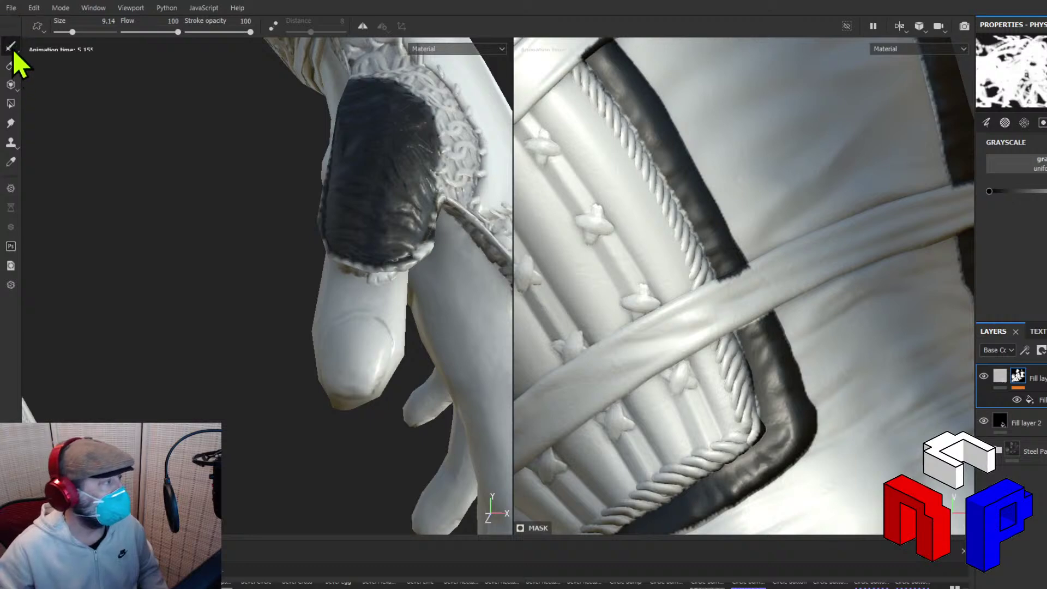
{"action": "key", "text": "1"}
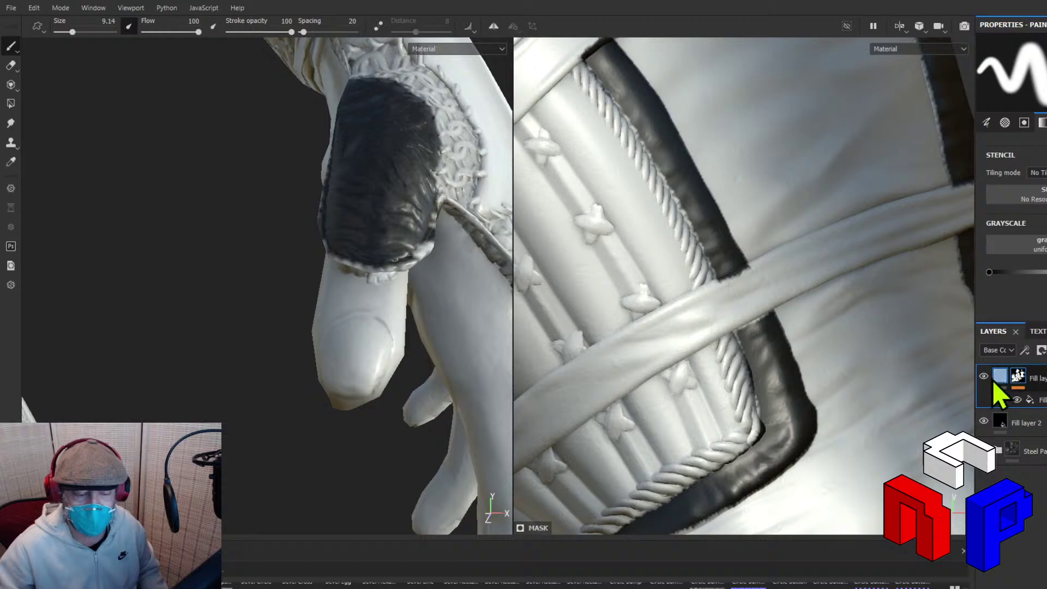
Delete the masked fill layer and the black fill layer, leaving only the steel material.
{"action": "key", "text": "Delete"}
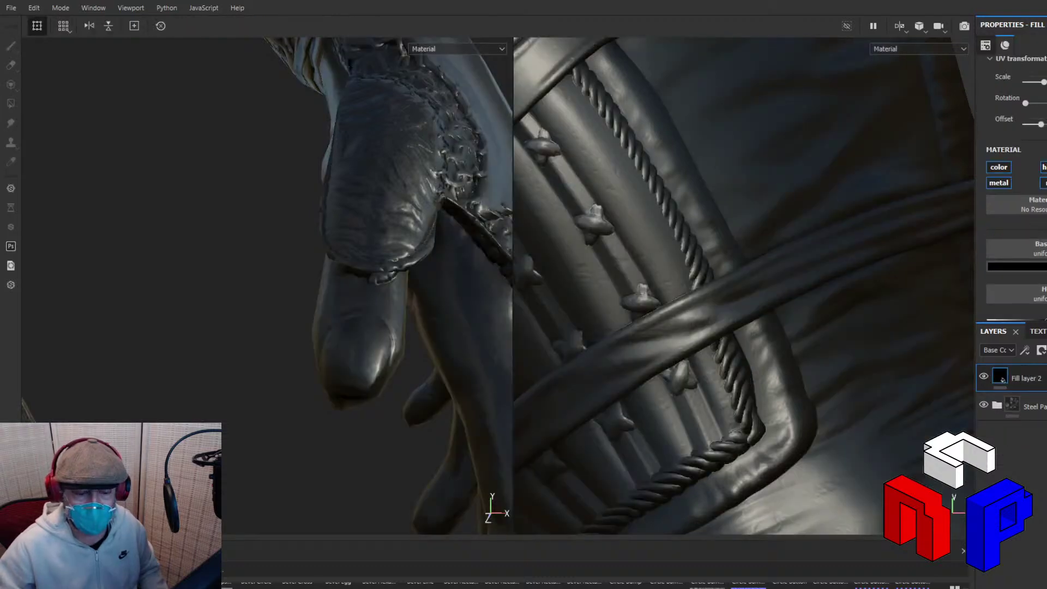
{"action": "key", "text": "Delete"}
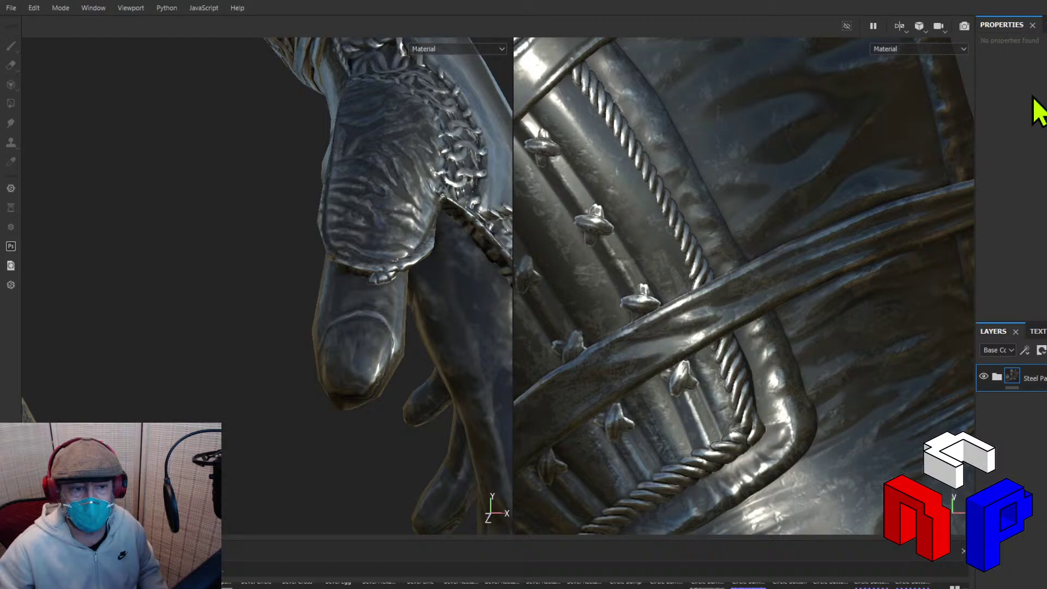
Restore the deleted masked fill layer, inspect its mask on the boot in the UV view, and remove the layer again.
{"action": "key", "text": "ctrl+z"}
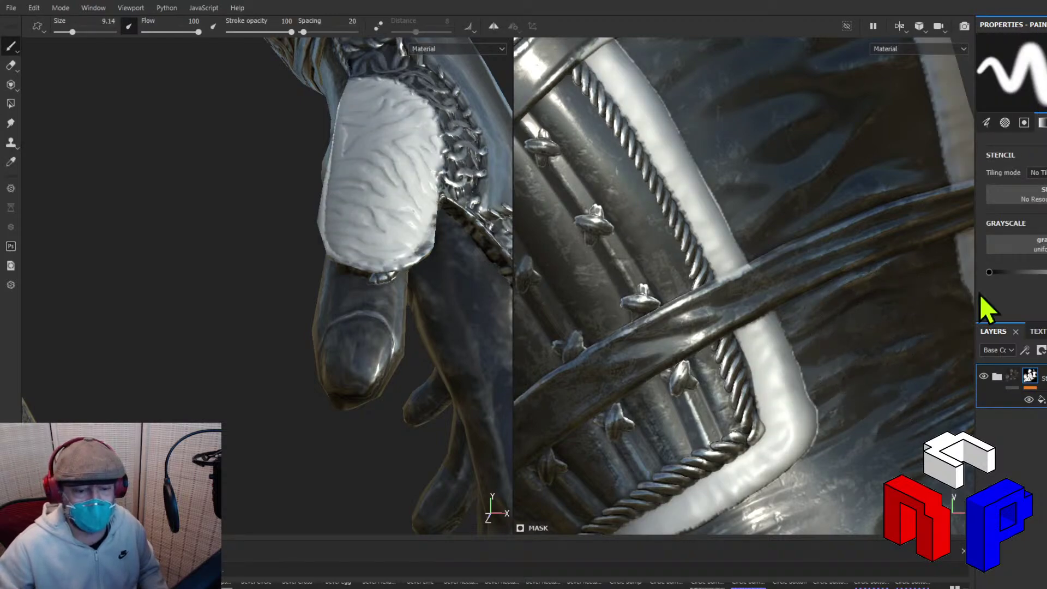
{"action": "left_click_drag", "start_coordinate": [989, 272], "coordinate": [1046, 271]}
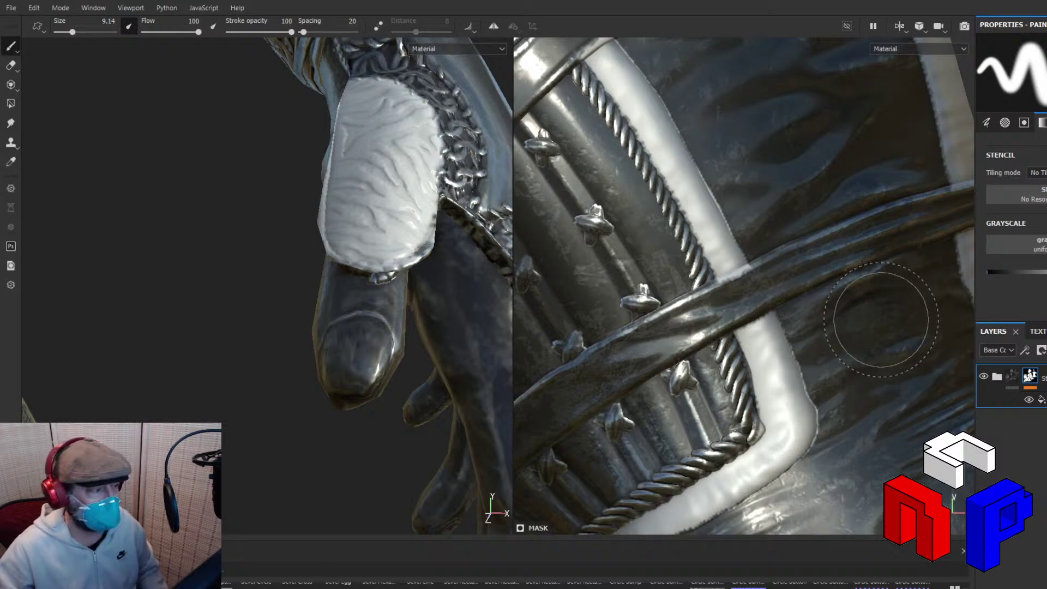
{"action": "scroll", "coordinate": [880, 315], "scroll_direction": "down", "scroll_amount": 6}
{"action": "scroll", "coordinate": [885, 316], "scroll_direction": "down", "scroll_amount": 5}
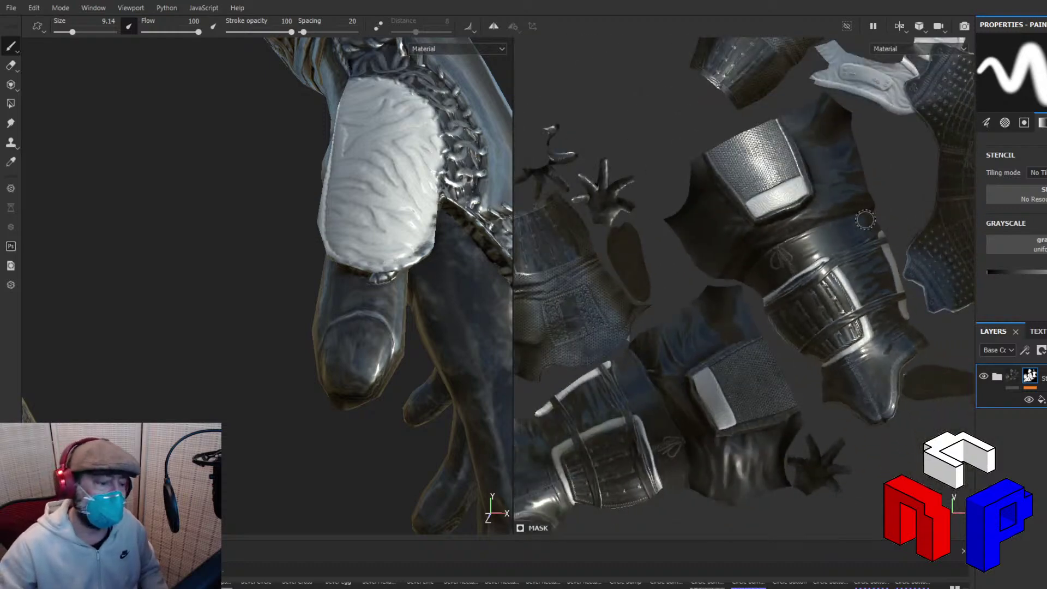
{"action": "scroll", "coordinate": [872, 232], "scroll_direction": "up", "scroll_amount": 1}
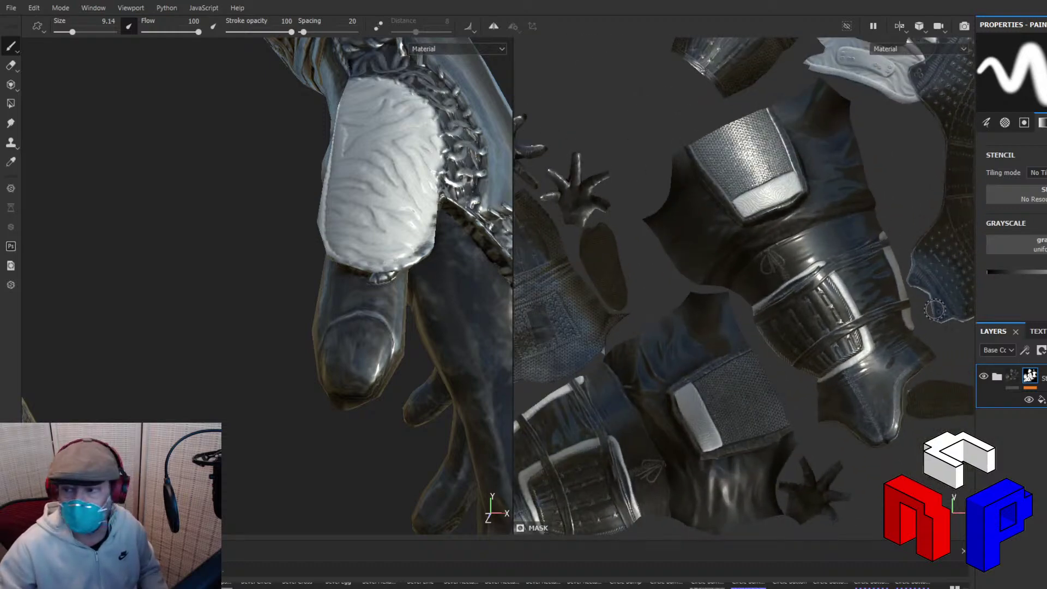
{"action": "scroll", "coordinate": [934, 310], "scroll_direction": "up", "scroll_amount": 3}
{"action": "scroll", "coordinate": [934, 310], "scroll_direction": "up", "scroll_amount": 2}
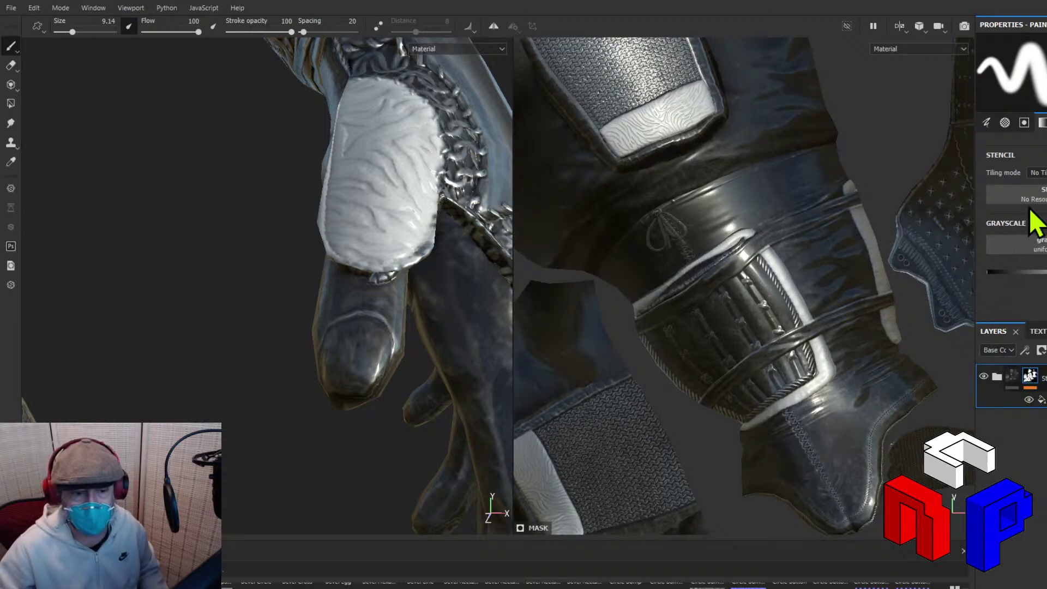
{"action": "key", "text": "ctrl+z"}
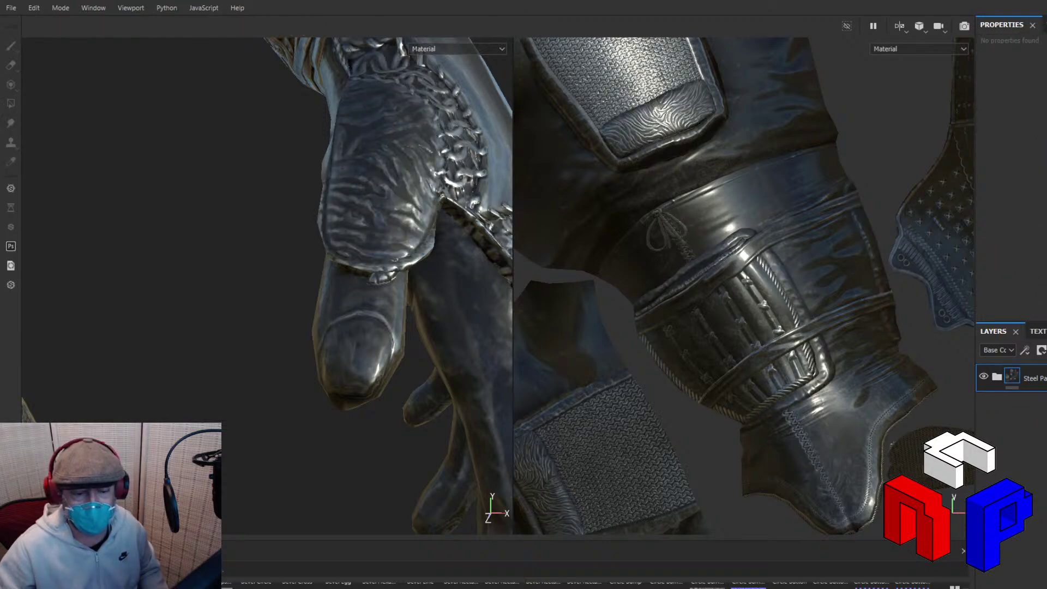
Add a fill layer and an empty paint layer above the steel material, and undo a trial stroke on the boot.
{"action": "left_click", "coordinate": [1045, 350]}
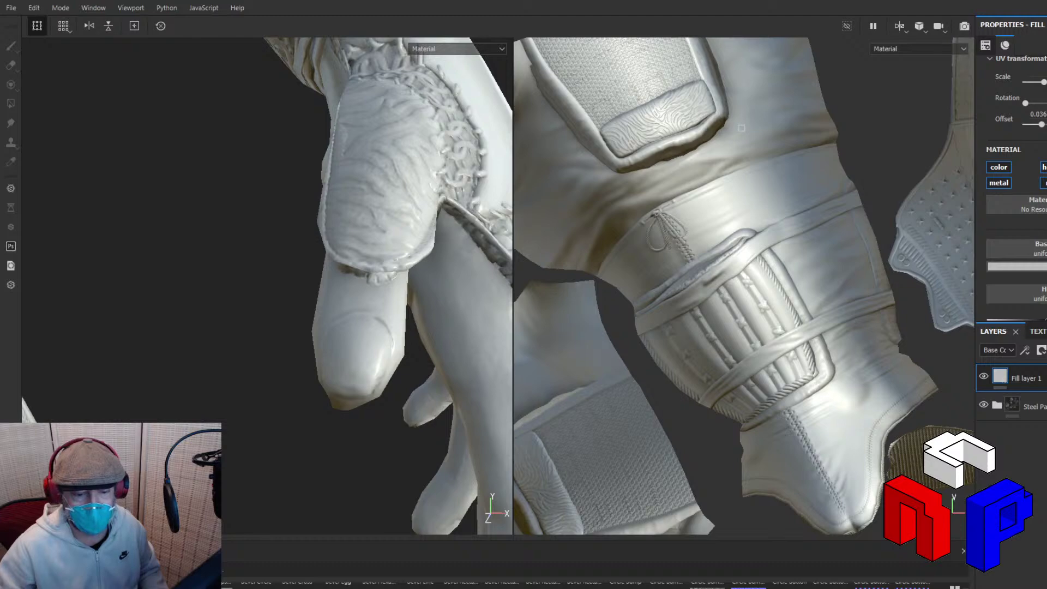
{"action": "mouse_move", "coordinate": [754, 342]}
{"action": "left_mouse_down"}
{"action": "mouse_move", "coordinate": [790, 343]}
{"action": "mouse_move", "coordinate": [773, 395]}
{"action": "mouse_move", "coordinate": [842, 416]}
{"action": "mouse_move", "coordinate": [774, 442]}
{"action": "mouse_move", "coordinate": [841, 458]}
{"action": "mouse_move", "coordinate": [768, 457]}
{"action": "left_mouse_up"}
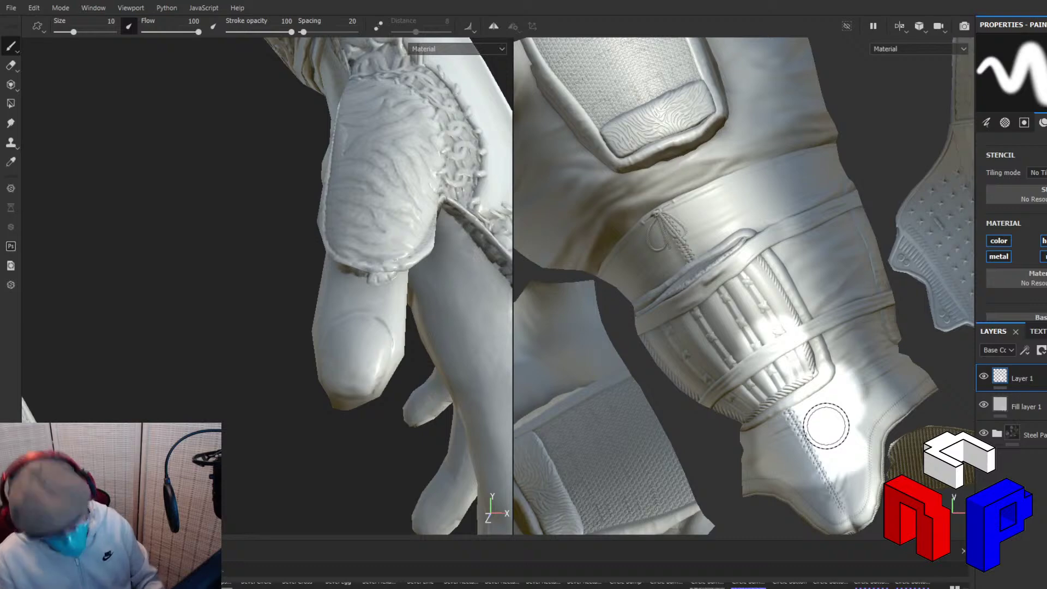
{"action": "key", "text": "ctrl+z"}
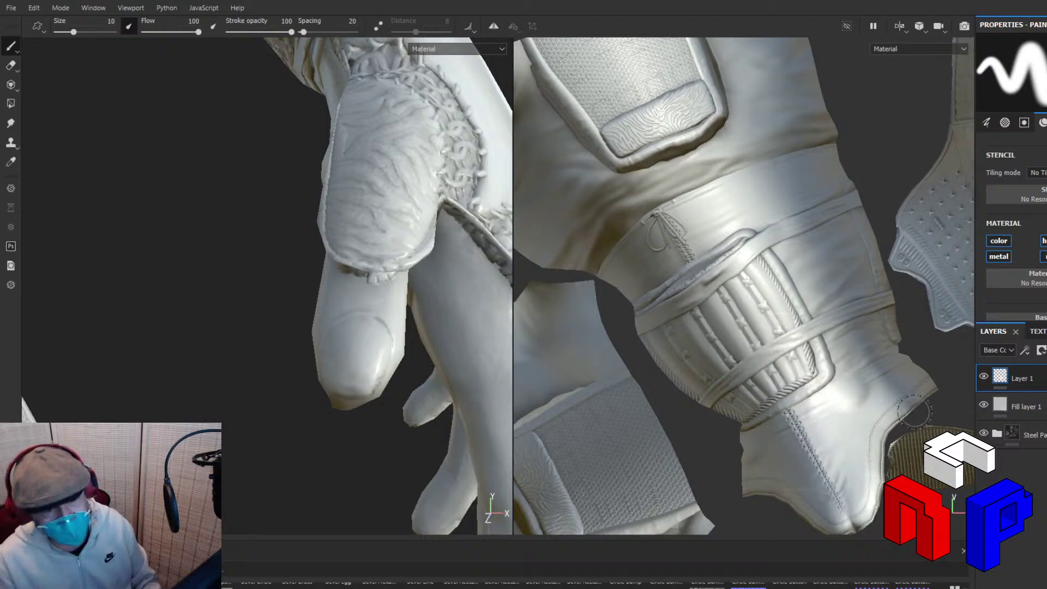
Add the texture mask to the paint layer and toggle the fill layer's visibility to compare the effect.
{"action": "left_click", "coordinate": [1032, 383]}
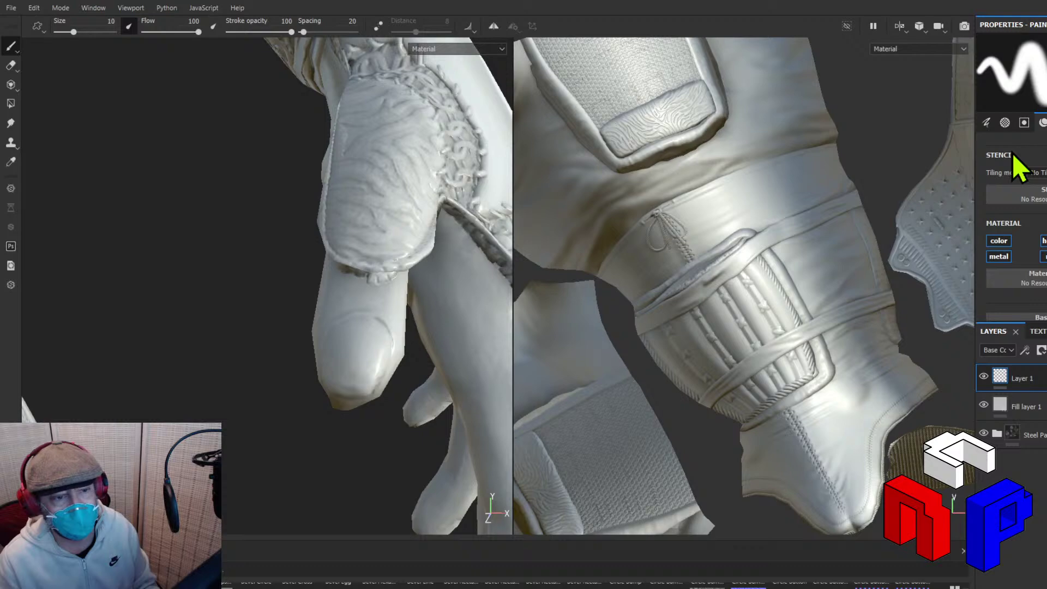
{"action": "left_click", "coordinate": [1035, 98]}
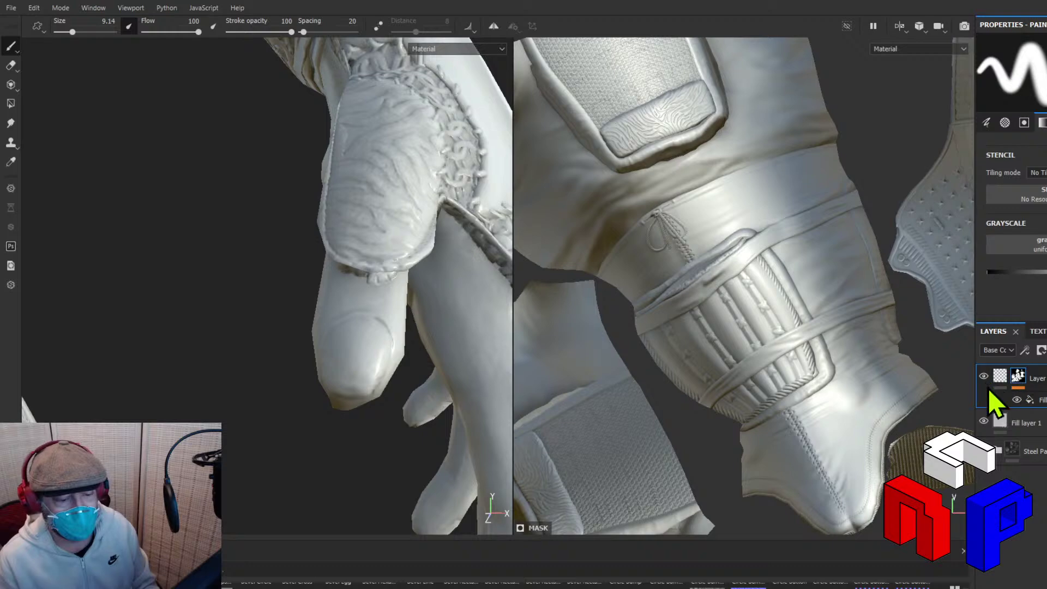
{"action": "left_click", "coordinate": [983, 421]}
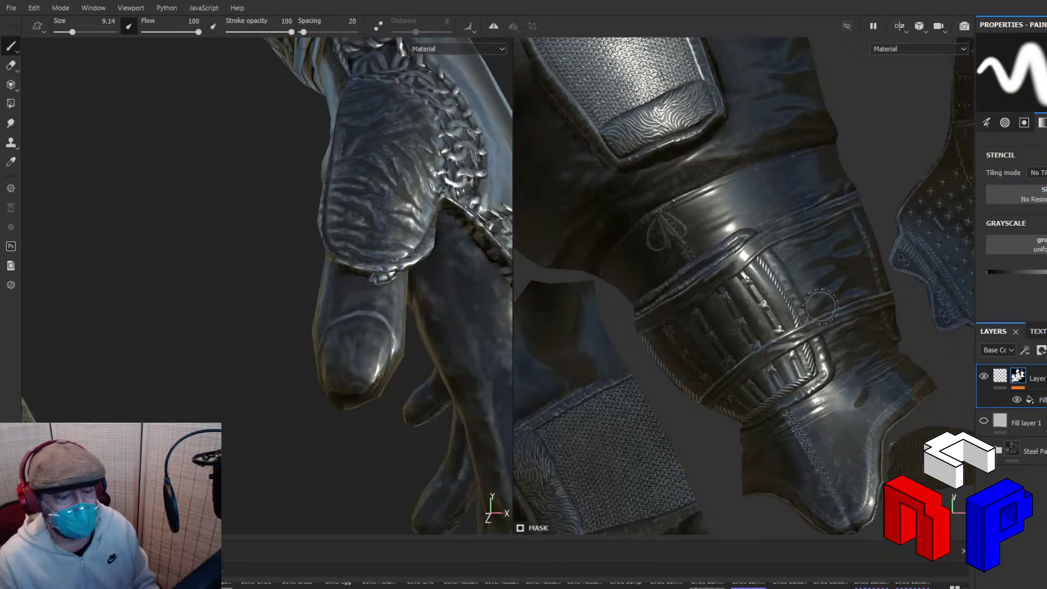
{"action": "left_click", "coordinate": [983, 421]}
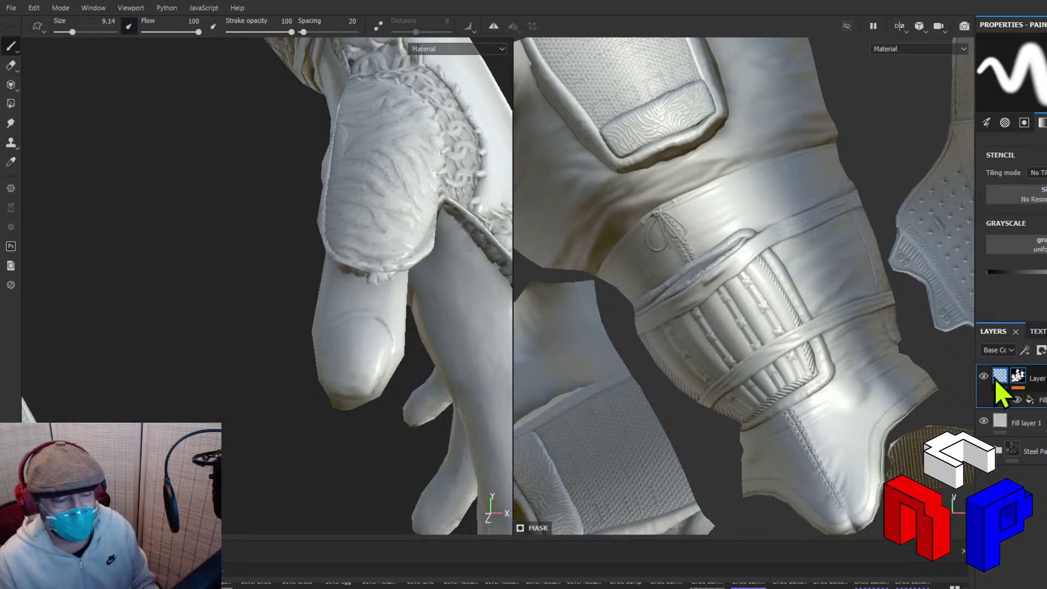
Delete the masked paint layer and apply the texture mask to the fill layer instead.
{"action": "left_click", "coordinate": [1000, 379]}
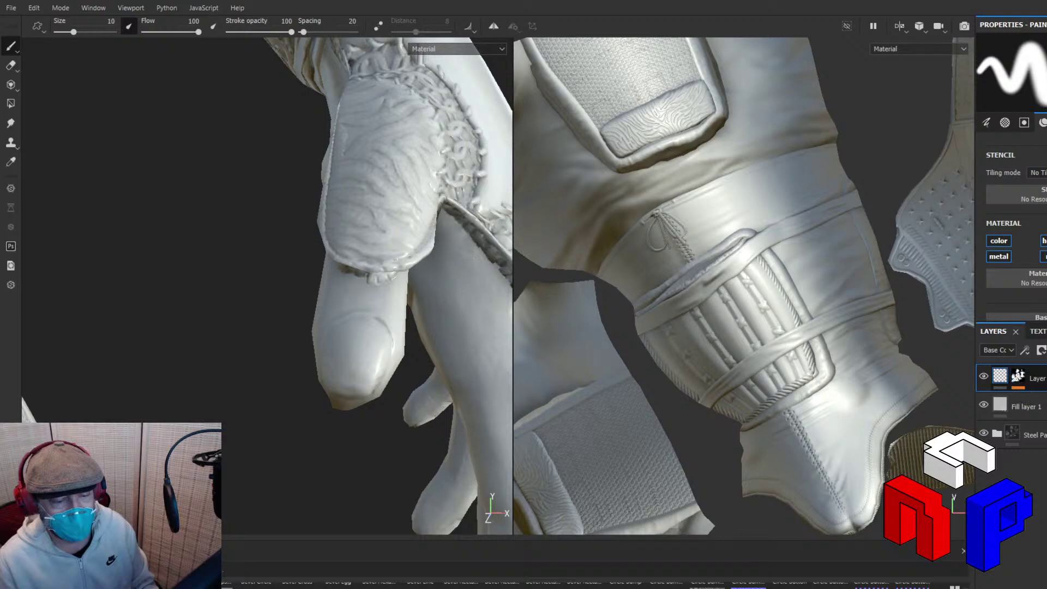
{"action": "key", "text": "Delete"}
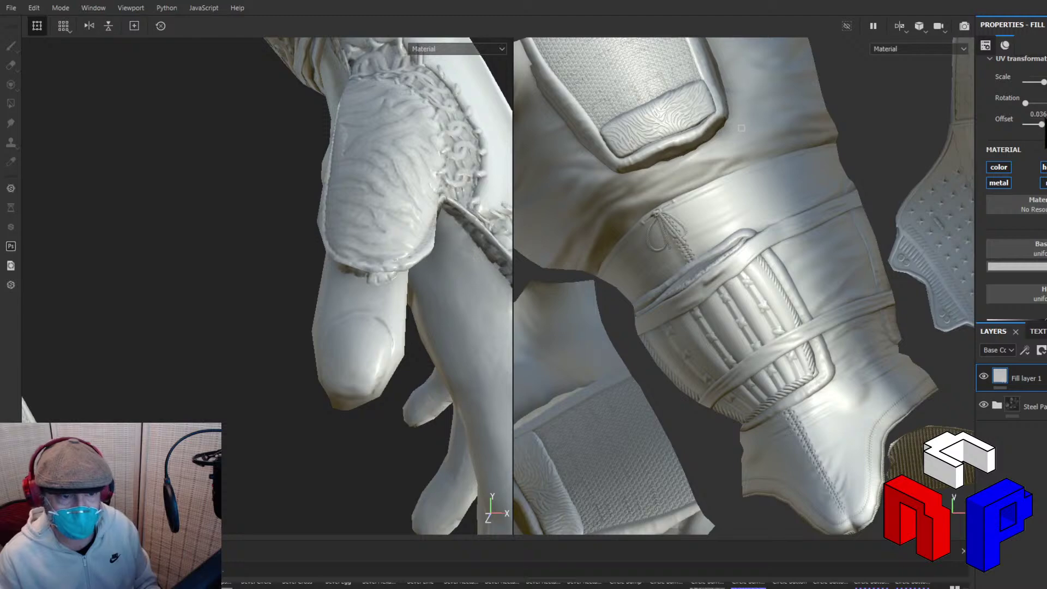
{"action": "left_click", "coordinate": [1040, 109]}
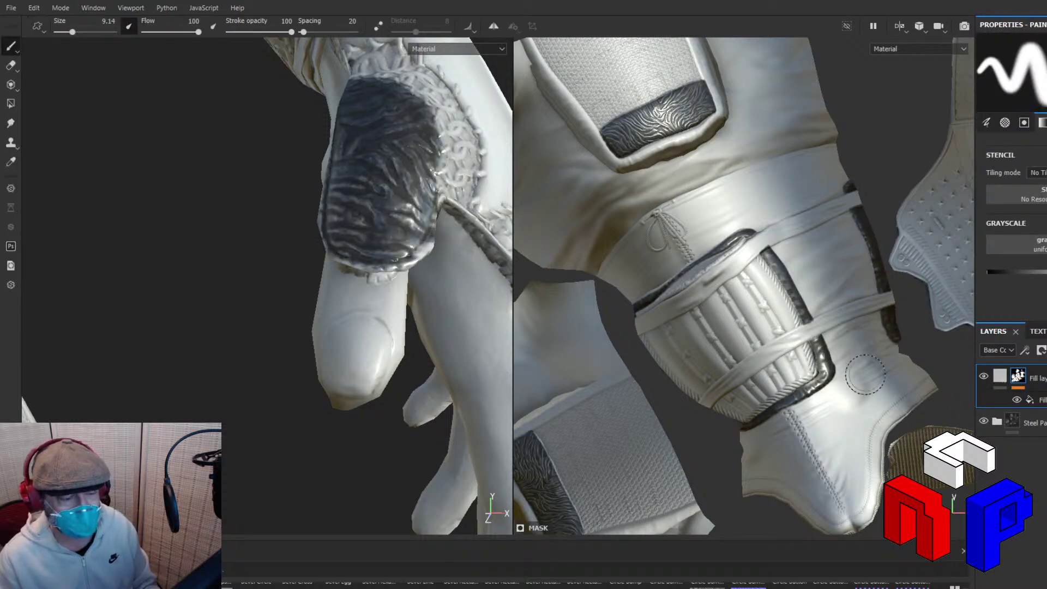
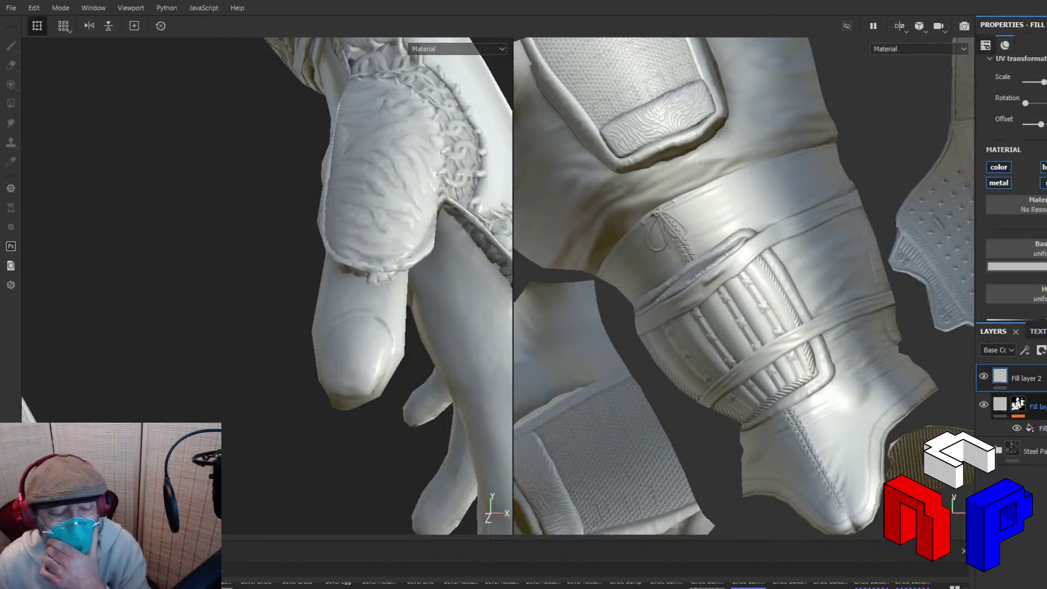
Delete the masked fill layer beneath Fill layer 2.
{"action": "left_click", "coordinate": [1037, 406]}
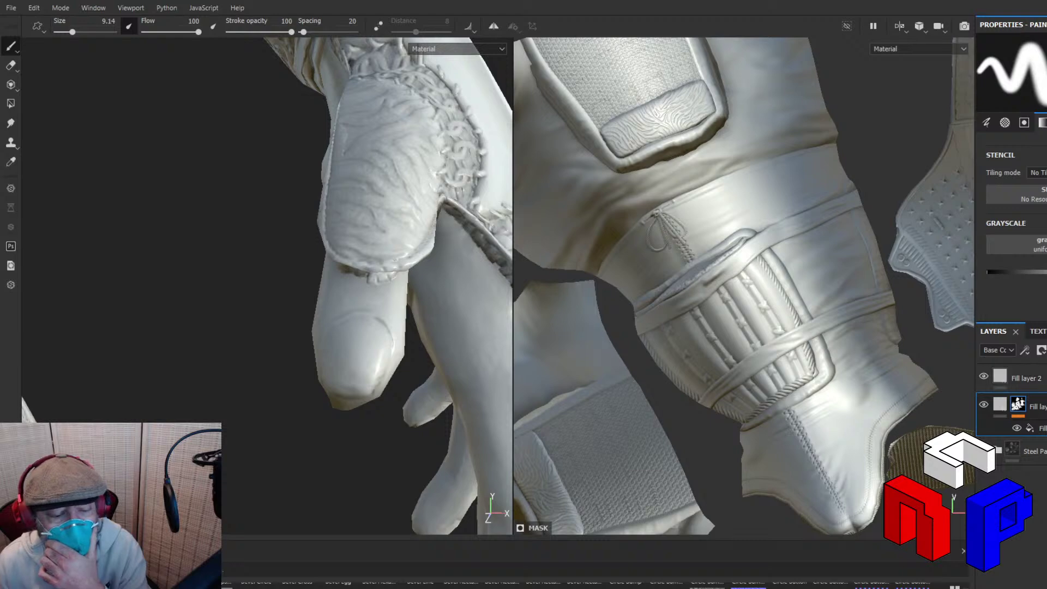
{"action": "key", "text": "Delete"}
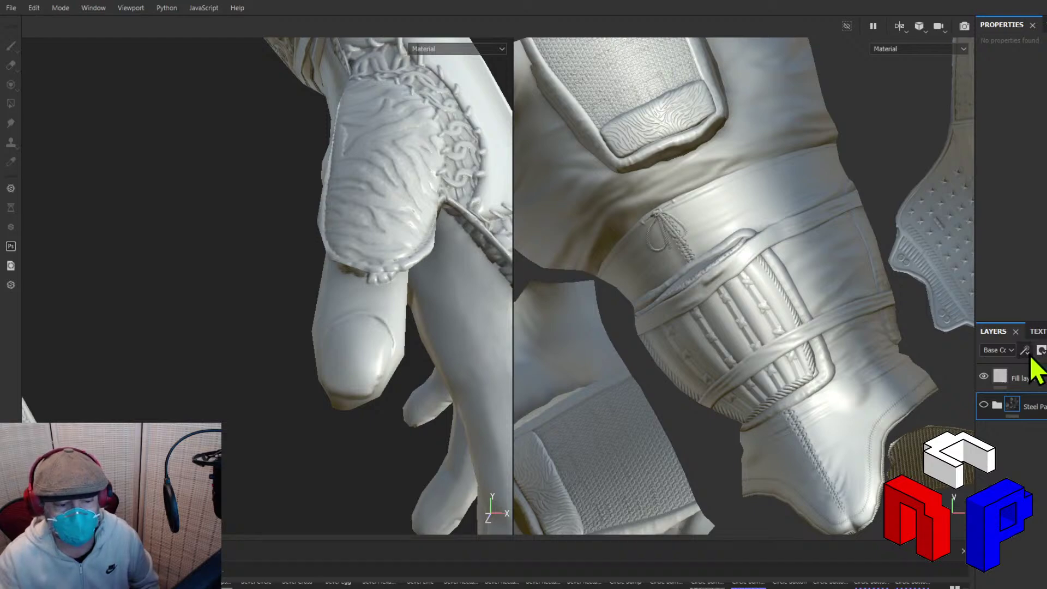
Stack two extra fill layers above Fill layer 2 as a trial and delete both.
{"action": "left_click", "coordinate": [1027, 378]}
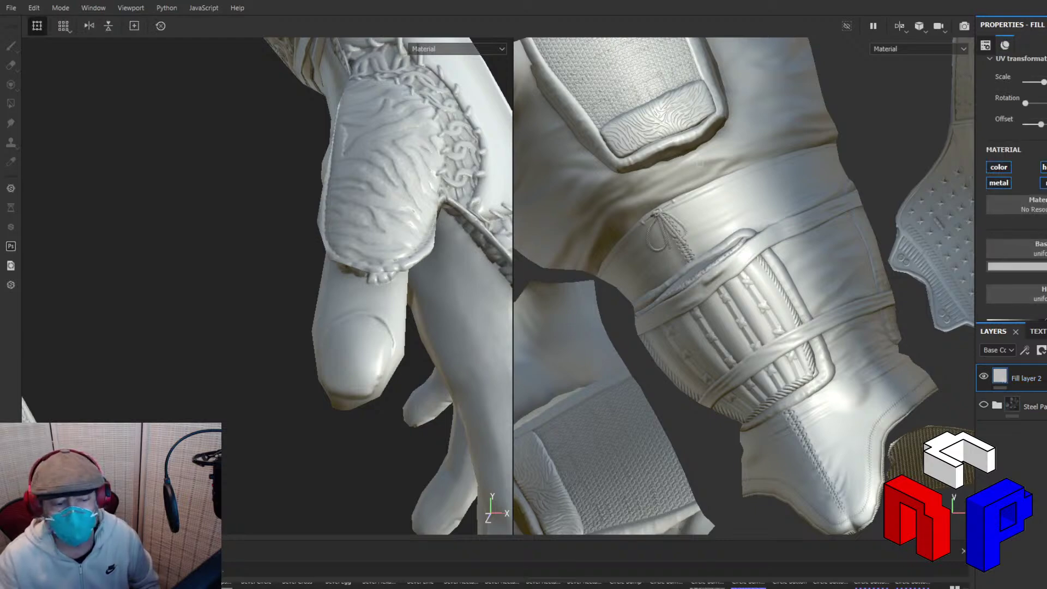
{"action": "key", "text": "ctrl+d"}
{"action": "key", "text": "ctrl+d"}
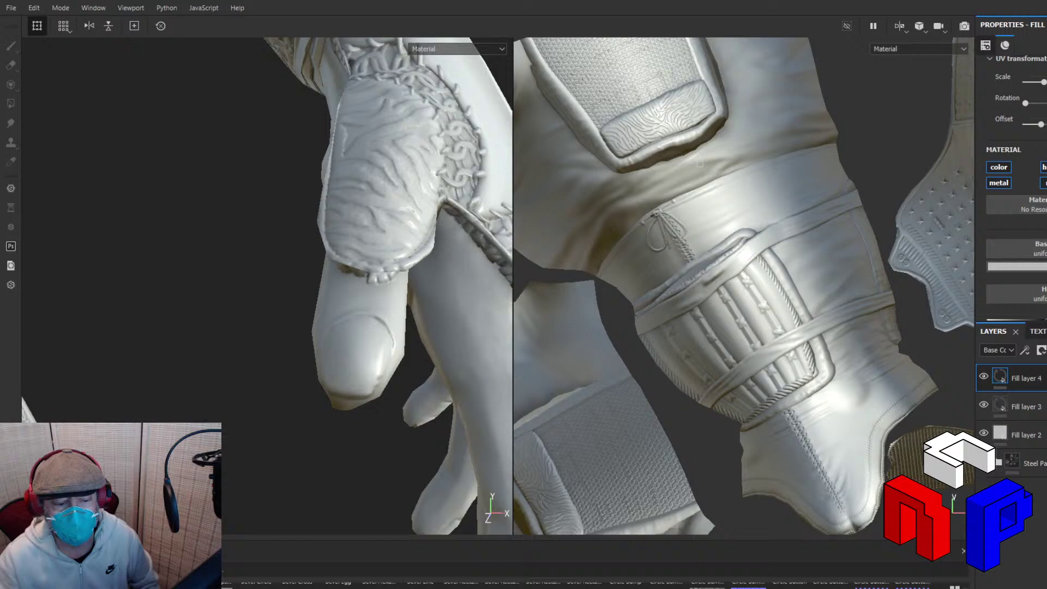
{"action": "key", "text": "Delete"}
{"action": "key", "text": "Delete"}
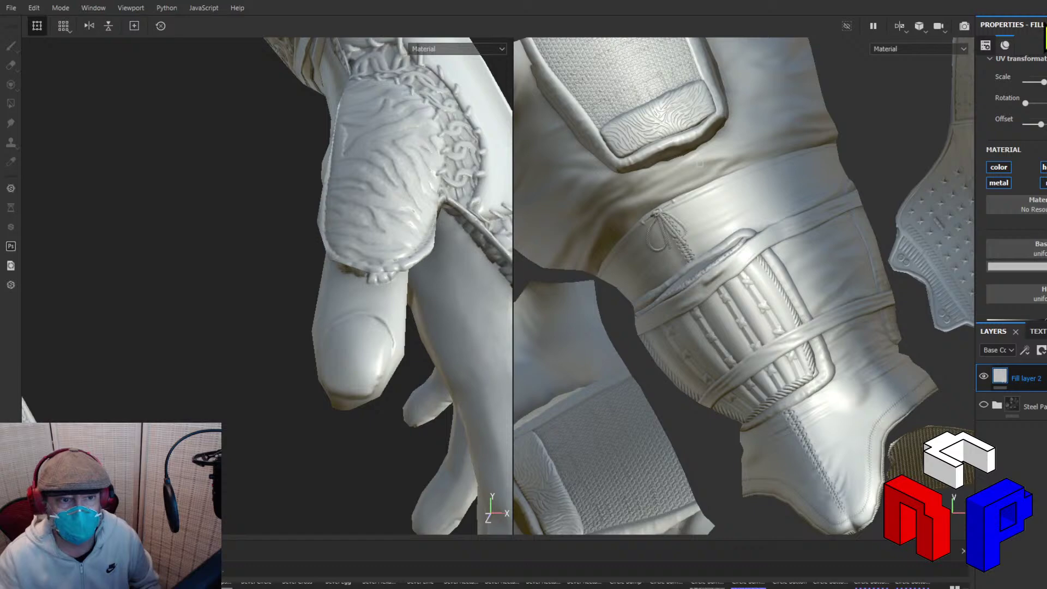
Mask Fill layer 2 with the black leather texture mask, check the mask's grayscale source, and show the steel material underneath.
{"action": "left_click", "coordinate": [1037, 102]}
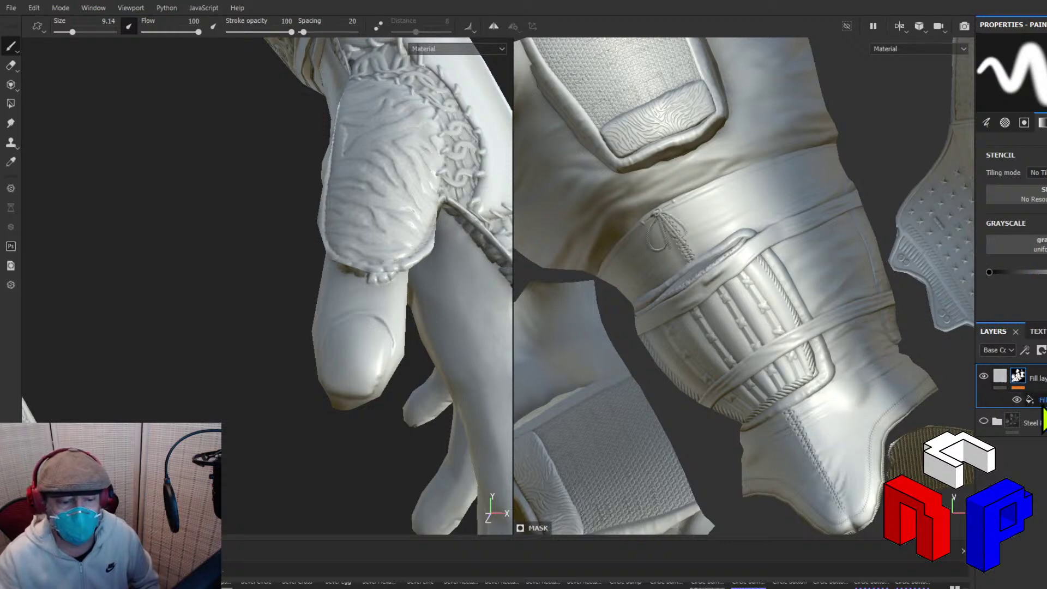
{"action": "left_click", "coordinate": [1041, 401]}
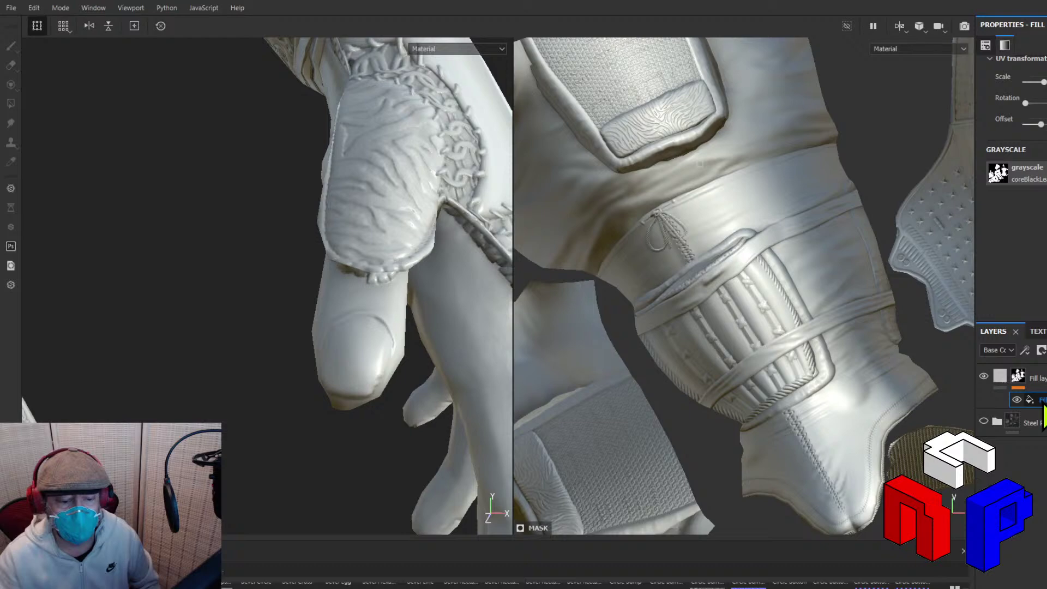
{"action": "left_click", "coordinate": [1034, 377]}
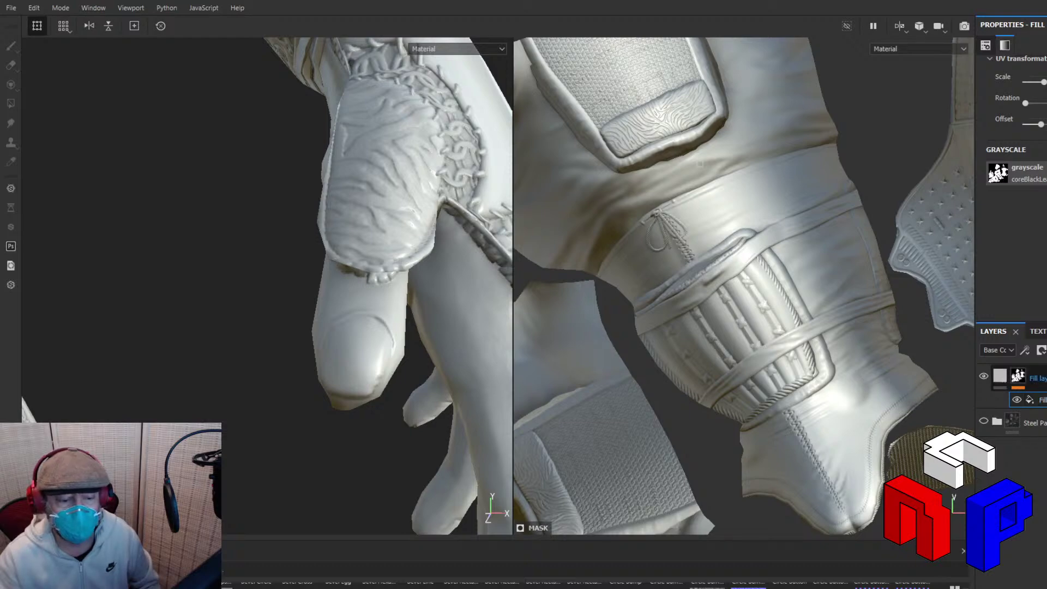
{"action": "left_click", "coordinate": [1017, 378]}
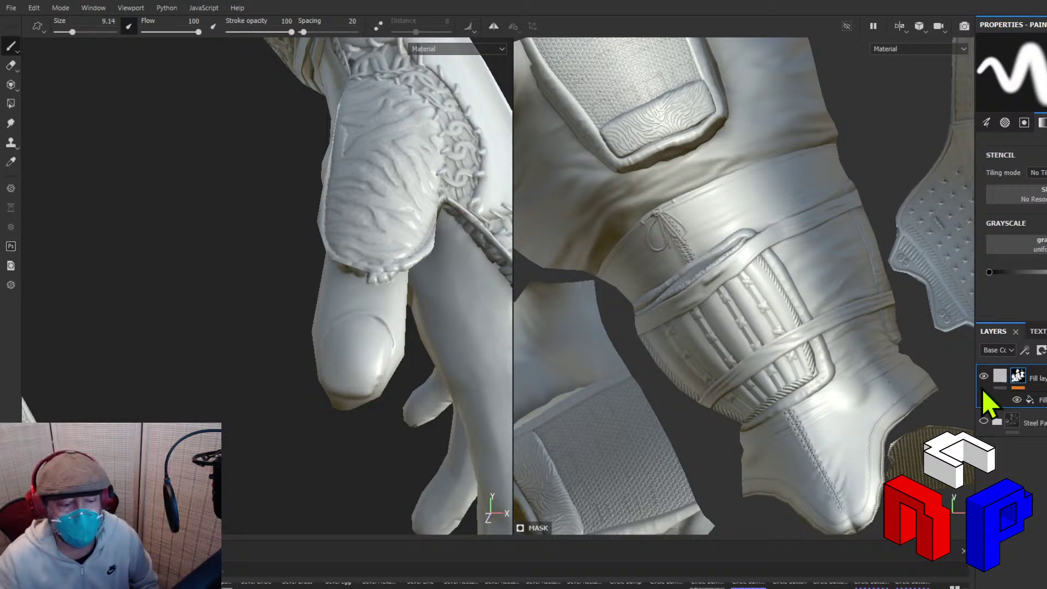
{"action": "left_click", "coordinate": [983, 420]}
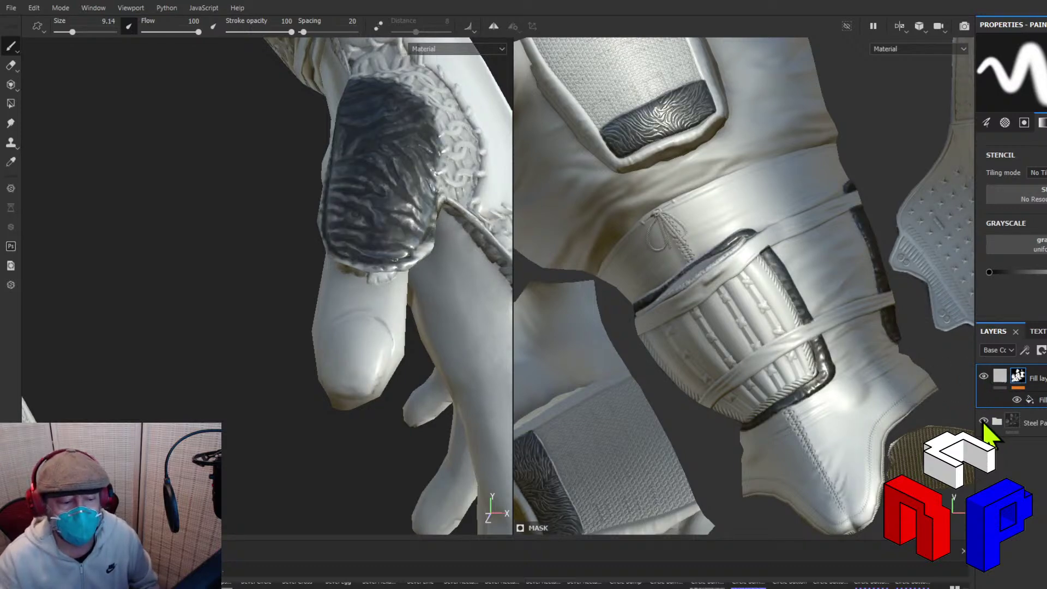
Add a paint effect above the texture fill in Fill layer 2's mask.
{"action": "left_click", "coordinate": [1031, 400]}
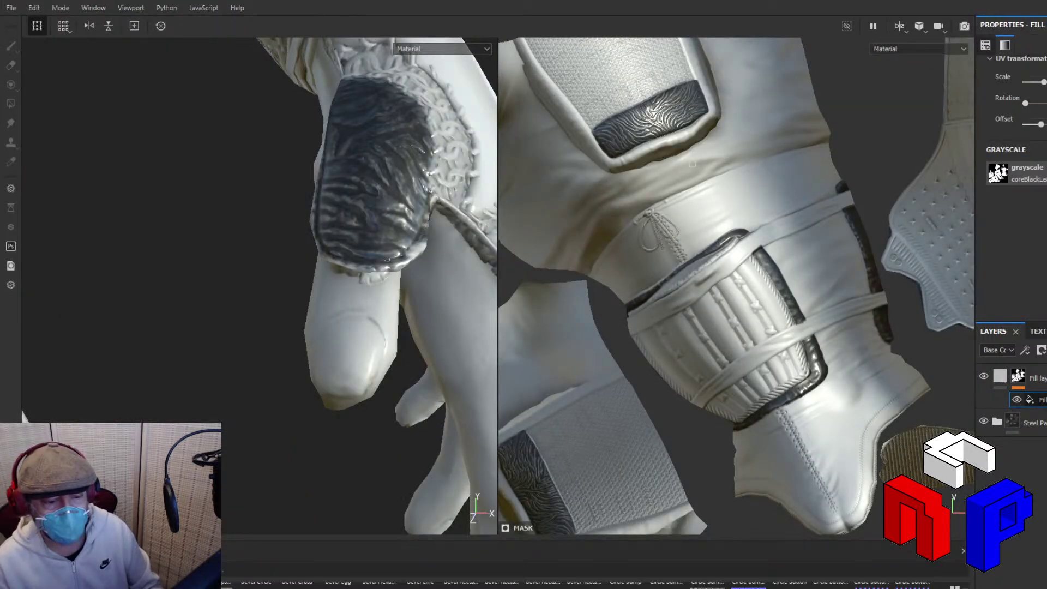
{"action": "left_click", "coordinate": [1041, 304]}
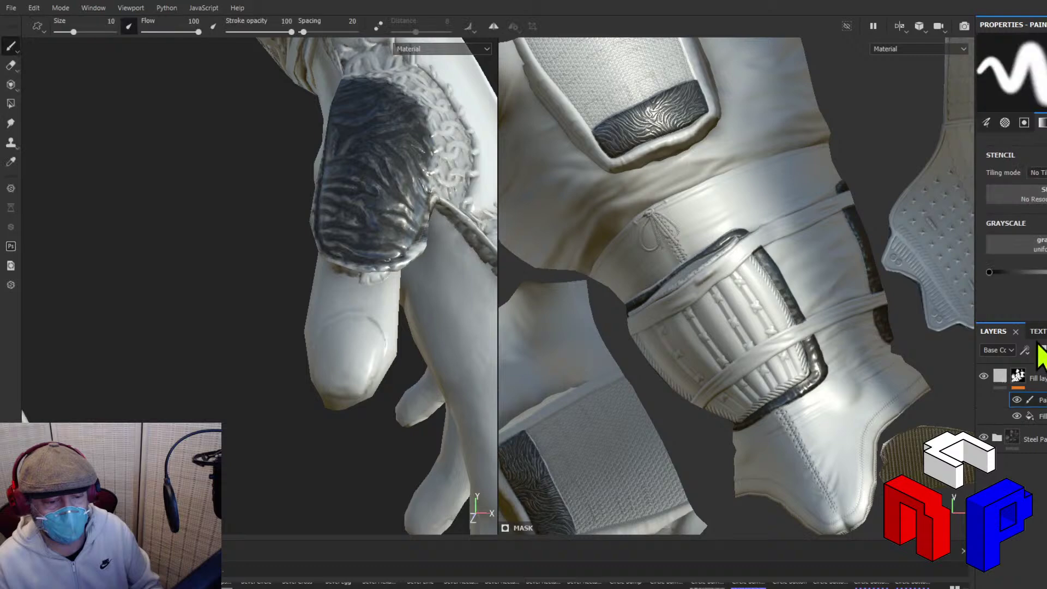
Try painting black mask strokes across the boot's ankle below the shin guard, and undo them.
{"action": "mouse_move", "coordinate": [823, 411]}
{"action": "left_mouse_down"}
{"action": "mouse_move", "coordinate": [795, 412]}
{"action": "mouse_move", "coordinate": [766, 388]}
{"action": "mouse_move", "coordinate": [785, 401]}
{"action": "left_mouse_up"}
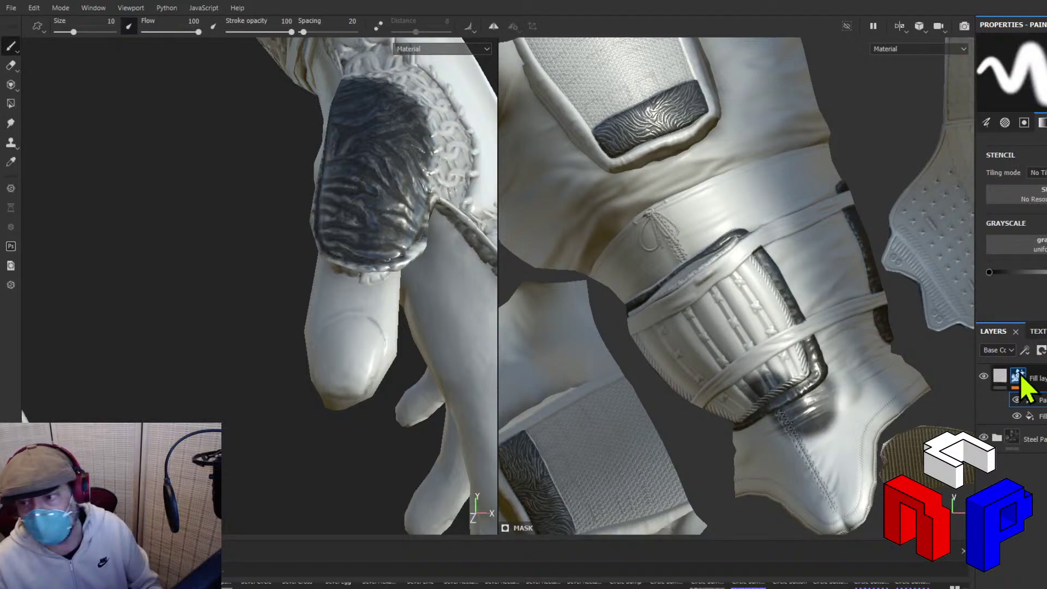
{"action": "key", "text": "ctrl+z"}
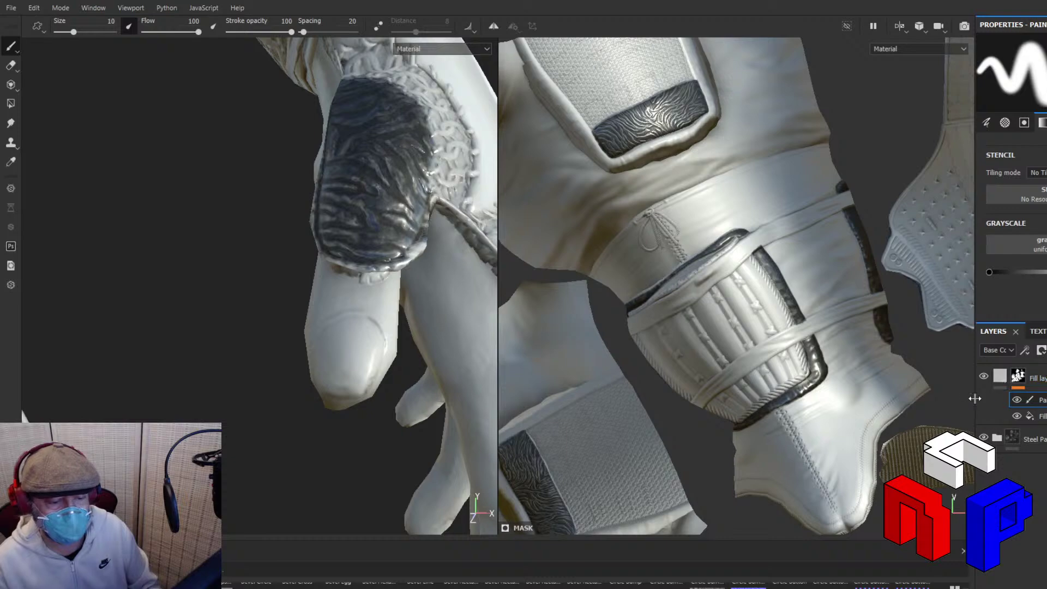
{"action": "left_click", "coordinate": [849, 385]}
{"action": "mouse_move", "coordinate": [849, 385]}
{"action": "left_mouse_down"}
{"action": "mouse_move", "coordinate": [823, 420]}
{"action": "mouse_move", "coordinate": [785, 436]}
{"action": "mouse_move", "coordinate": [837, 382]}
{"action": "mouse_move", "coordinate": [758, 435]}
{"action": "mouse_move", "coordinate": [867, 388]}
{"action": "mouse_move", "coordinate": [824, 430]}
{"action": "mouse_move", "coordinate": [760, 447]}
{"action": "mouse_move", "coordinate": [872, 406]}
{"action": "mouse_move", "coordinate": [867, 425]}
{"action": "mouse_move", "coordinate": [742, 458]}
{"action": "mouse_move", "coordinate": [849, 361]}
{"action": "left_mouse_up"}
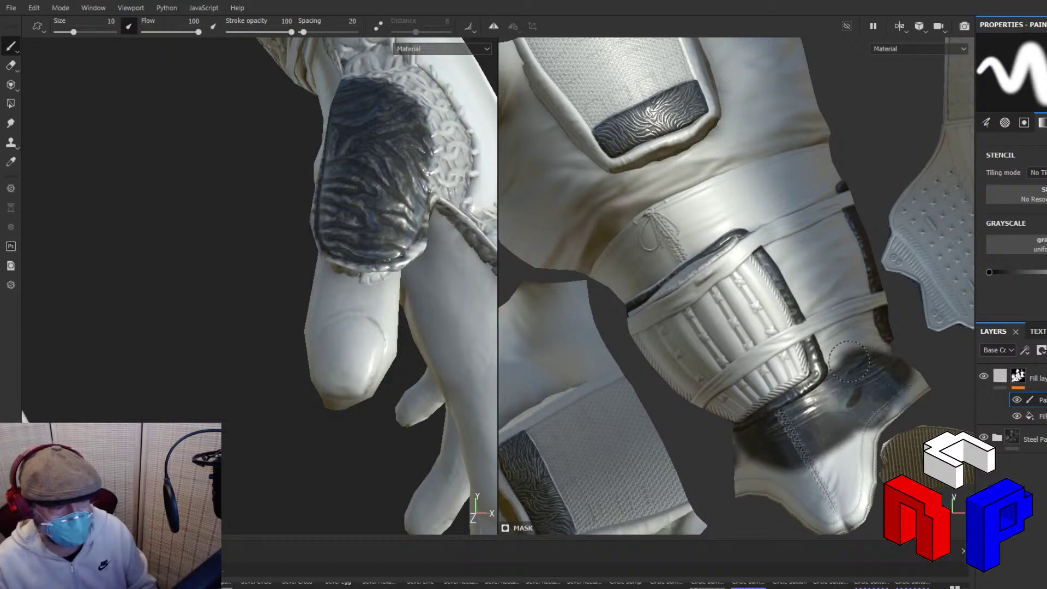
{"action": "left_click", "coordinate": [1022, 381]}
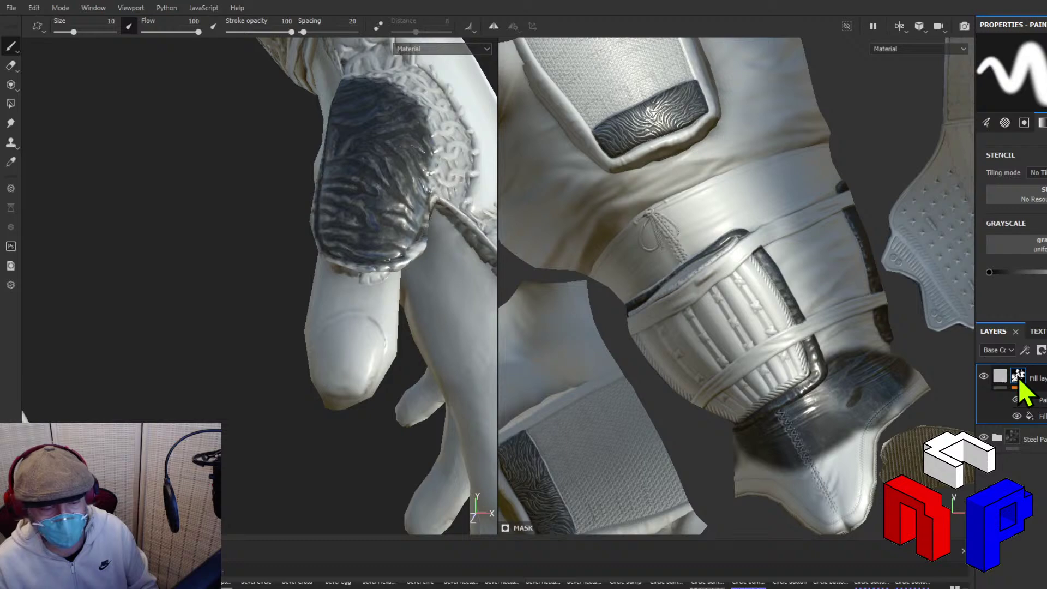
{"action": "key", "text": "ctrl+z"}
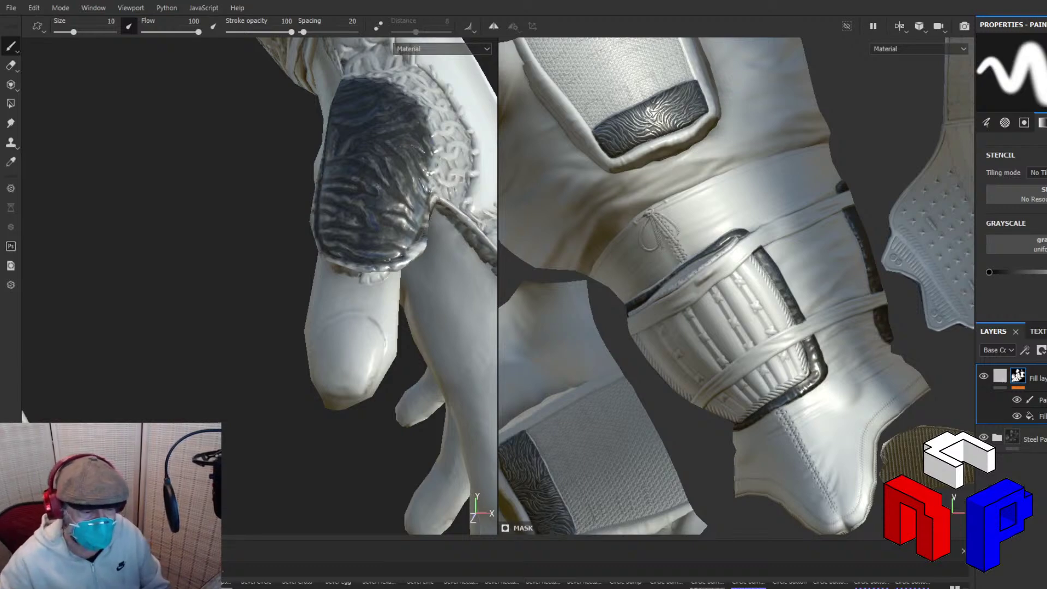
{"action": "scroll", "coordinate": [826, 319], "scroll_direction": "up", "scroll_amount": 10}
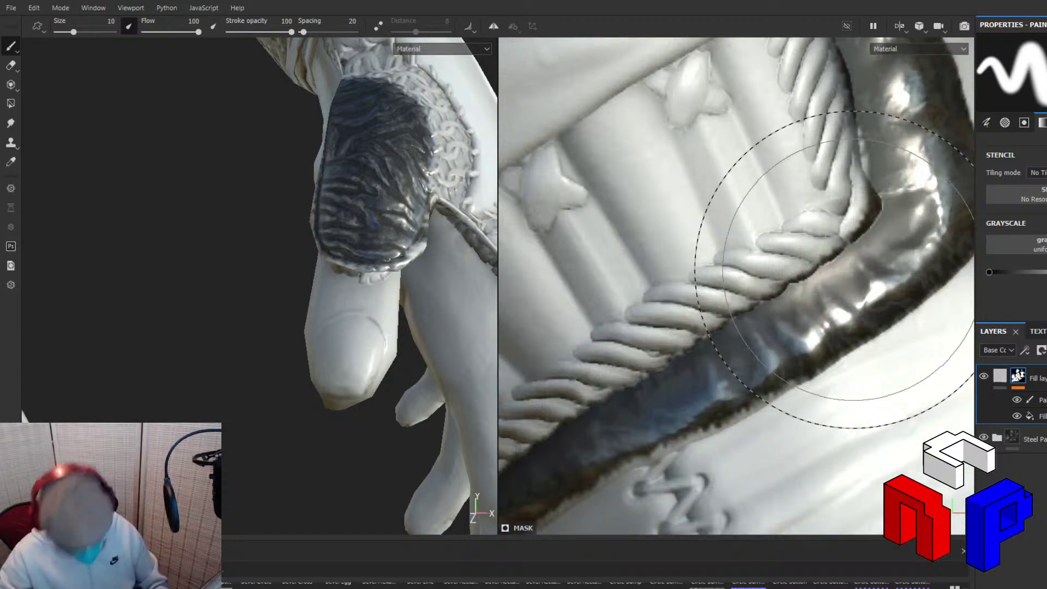
Set the brush size to 0.18 and select the paint effect in Fill layer 2's mask for detail work on the shin guard's trim.
{"action": "mouse_move", "coordinate": [853, 269]}
{"action": "left_mouse_down", "text": "alt"}
{"action": "mouse_move", "coordinate": [790, 292]}
{"action": "mouse_move", "coordinate": [738, 402]}
{"action": "left_mouse_up", "text": "alt"}
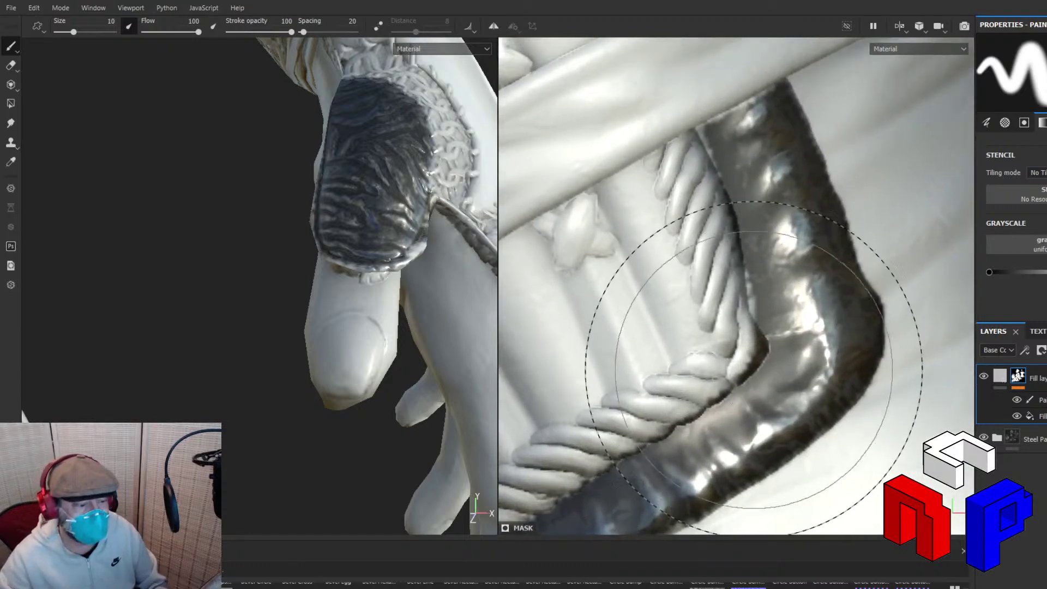
{"action": "scroll", "coordinate": [758, 344], "scroll_direction": "up", "scroll_amount": 2}
{"action": "scroll", "coordinate": [758, 343], "scroll_direction": "down", "scroll_amount": 4}
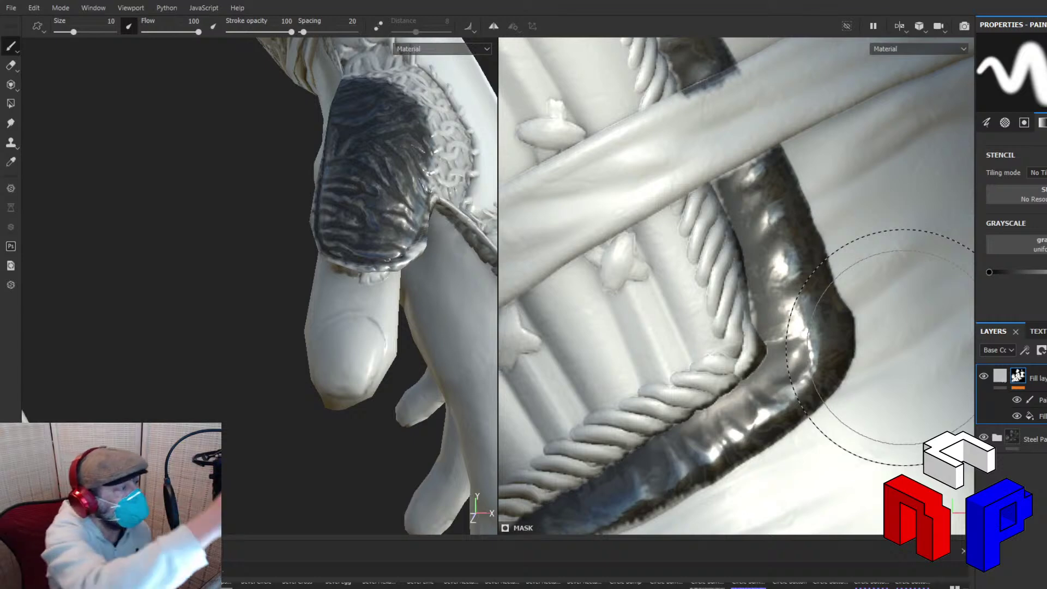
{"action": "left_click_drag", "start_coordinate": [74, 31], "coordinate": [58, 31]}
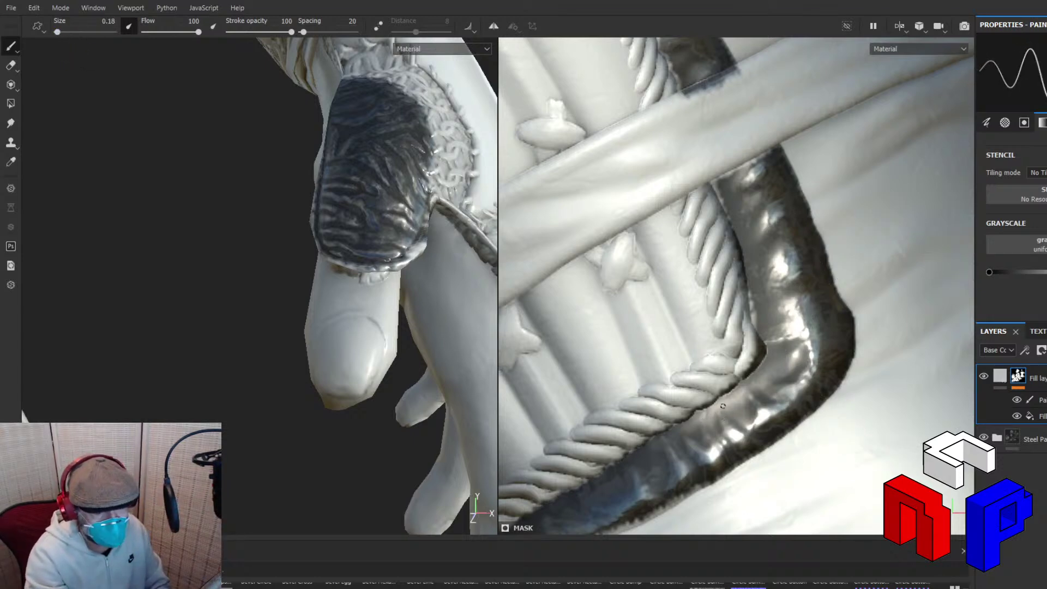
{"action": "left_click", "coordinate": [1038, 403]}
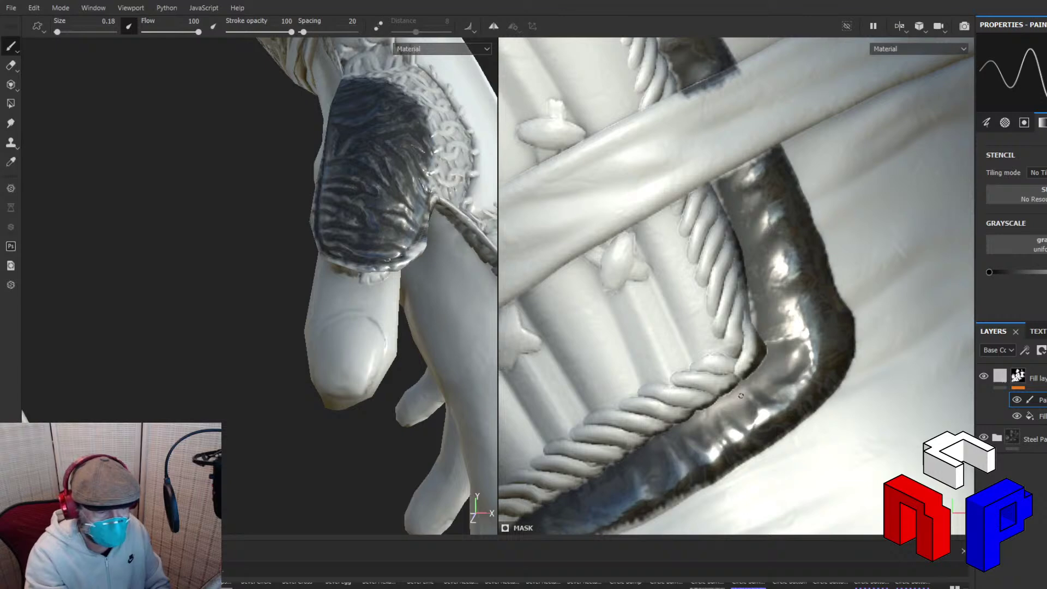
Try small black mask strokes near the shin guard's trim, undo them, and toggle the steel material's visibility off and on.
{"action": "mouse_move", "coordinate": [854, 391]}
{"action": "left_mouse_down"}
{"action": "mouse_move", "coordinate": [856, 419]}
{"action": "mouse_move", "coordinate": [881, 440]}
{"action": "left_mouse_up"}
{"action": "key", "text": "ctrl+z"}
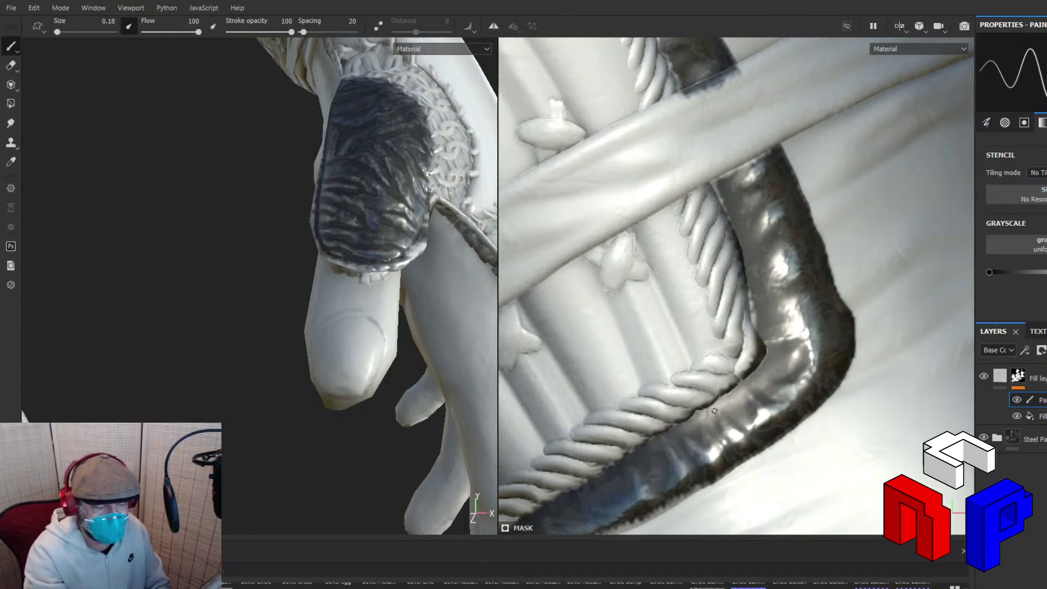
{"action": "mouse_move", "coordinate": [695, 363]}
{"action": "left_mouse_down"}
{"action": "mouse_move", "coordinate": [668, 388]}
{"action": "mouse_move", "coordinate": [678, 406]}
{"action": "left_mouse_up"}
{"action": "key", "text": "ctrl+z"}
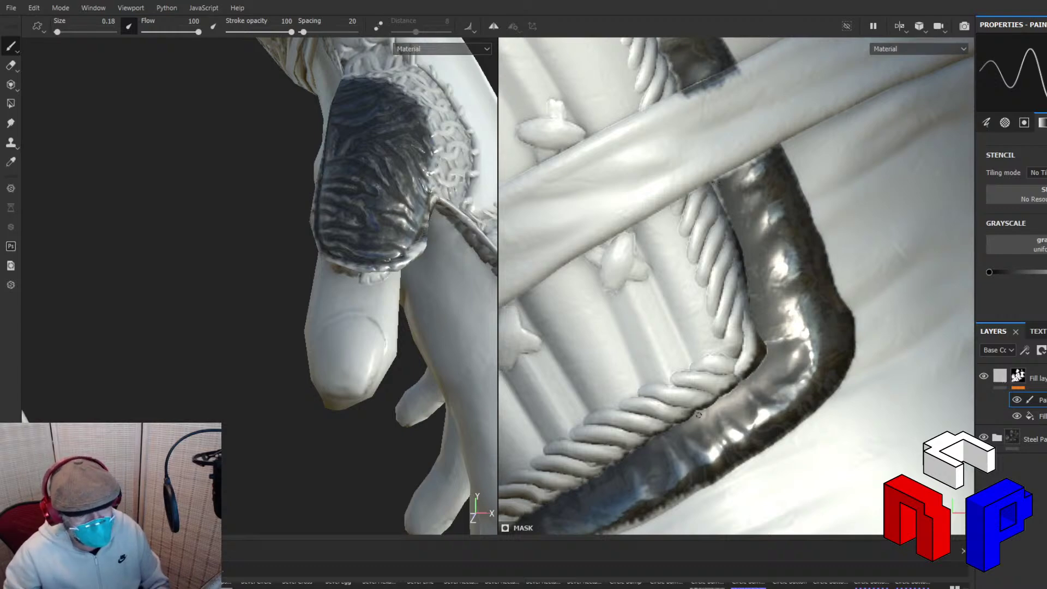
{"action": "left_click", "coordinate": [984, 437]}
{"action": "left_click", "coordinate": [984, 437]}
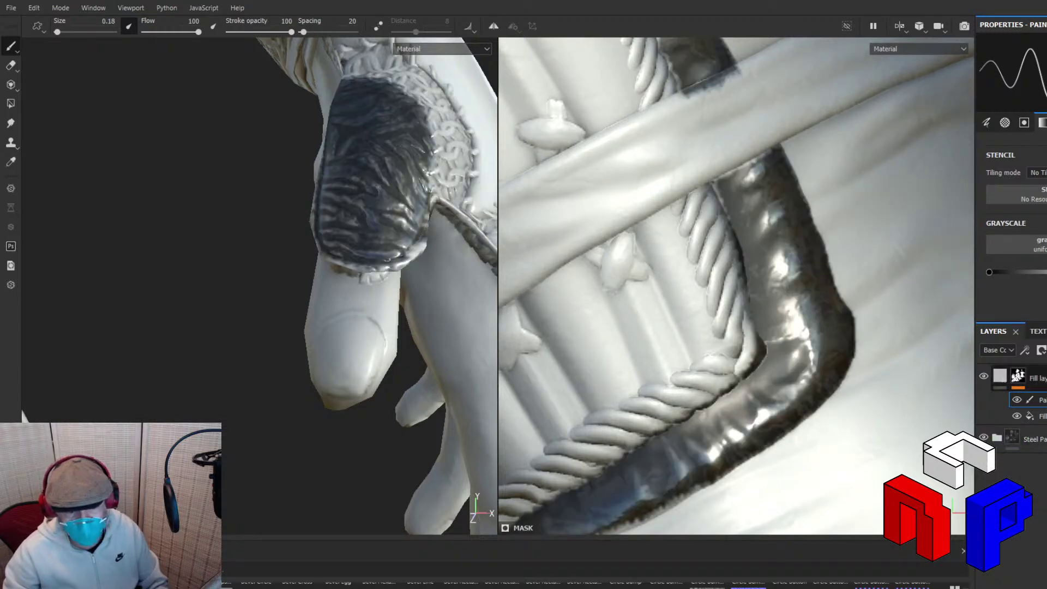
Add a fill layer between Fill layer 2 and the steel material, and set its base color to dark red.
{"action": "left_click", "coordinate": [1046, 350]}
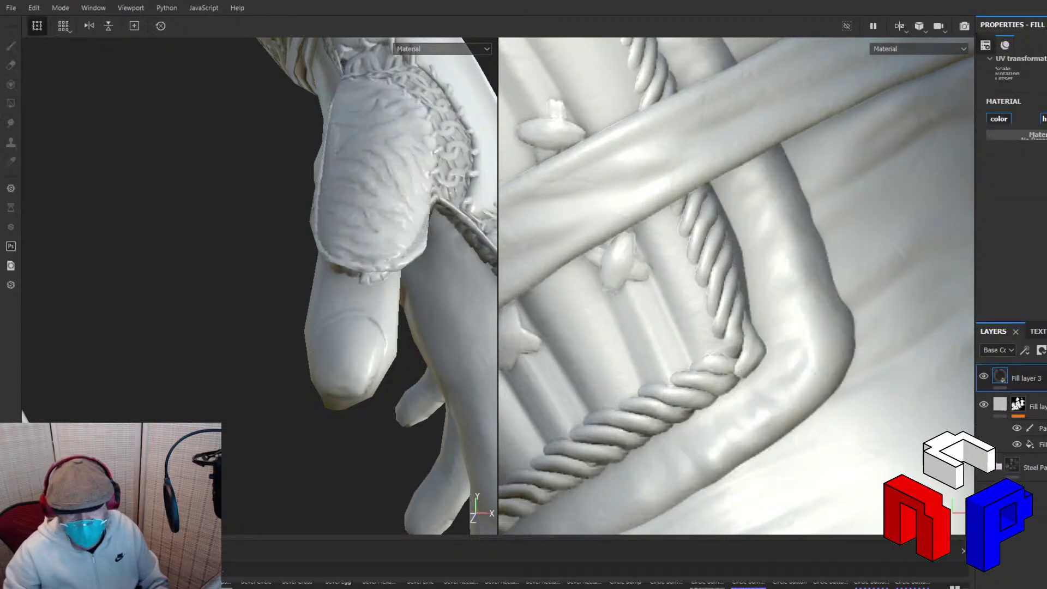
{"action": "left_click_drag", "start_coordinate": [1045, 377], "coordinate": [1044, 440]}
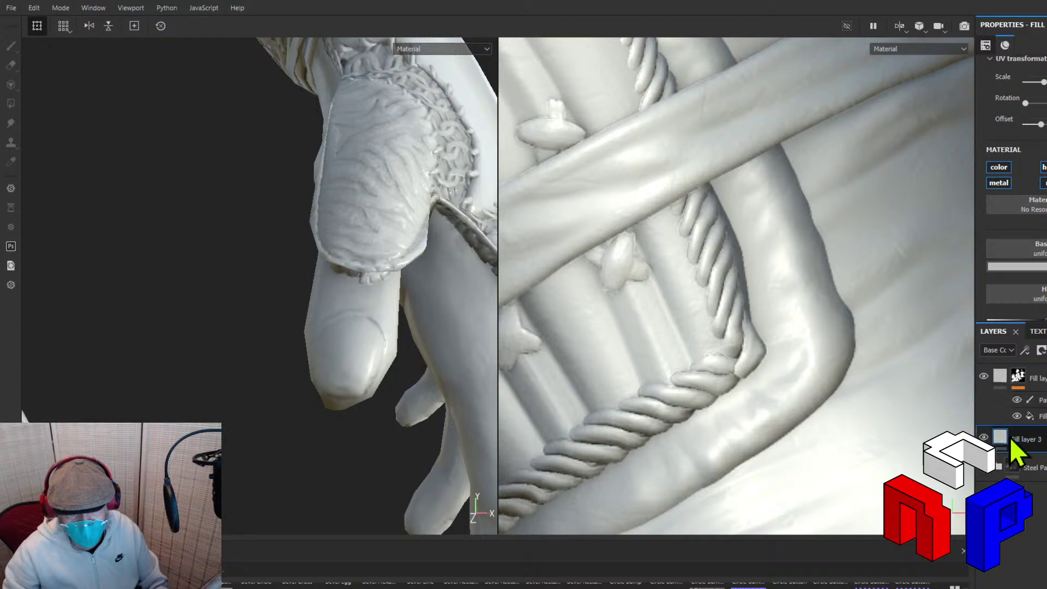
{"action": "left_click", "coordinate": [1040, 267]}
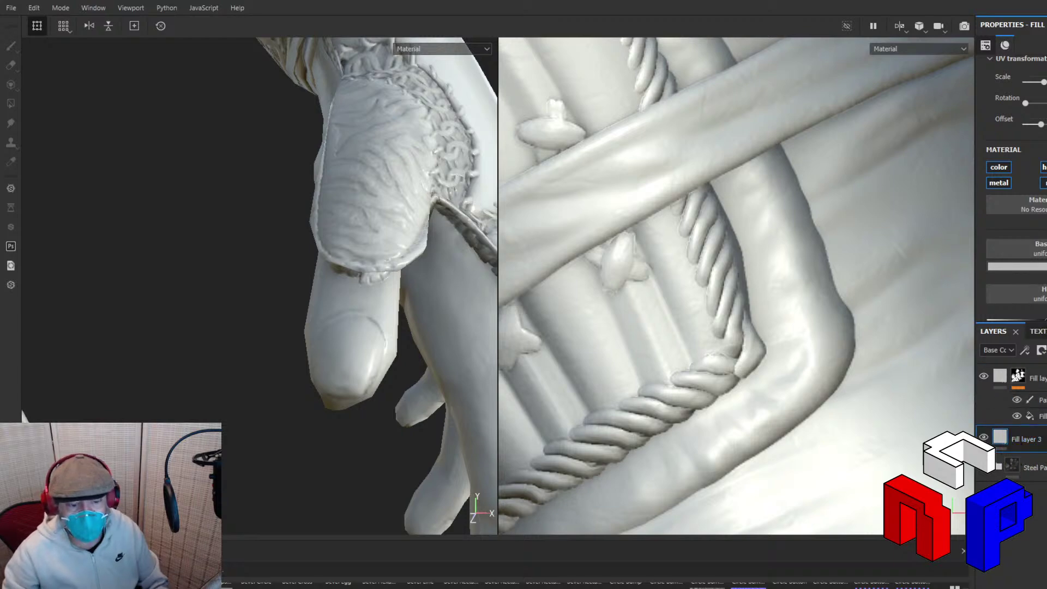
{"action": "left_click", "coordinate": [1046, 283]}
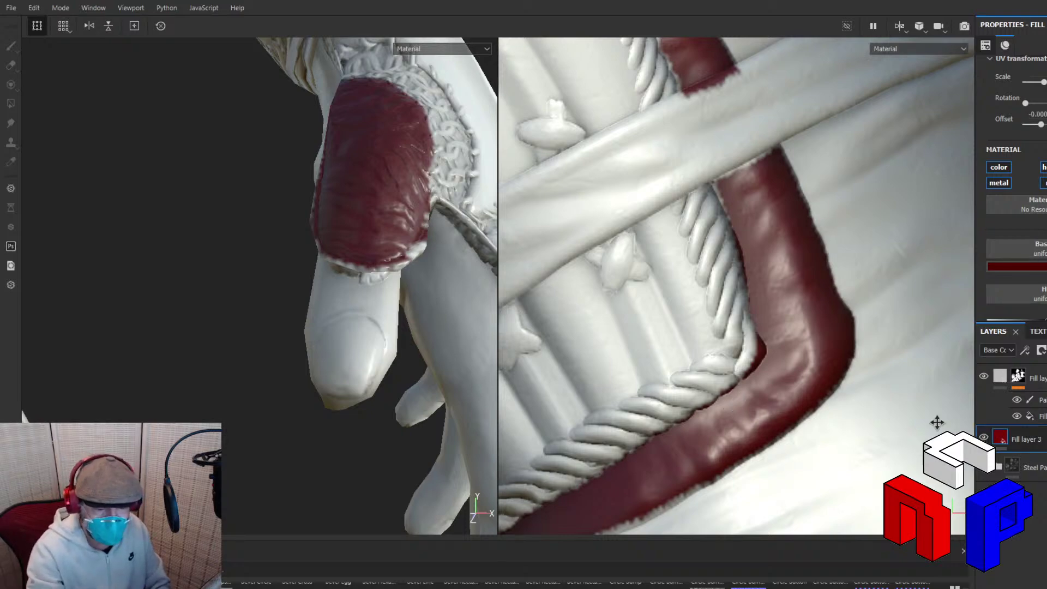
Rotate the environment lighting and paint black into Fill layer 2's mask along the ragged lower edge of the shin guard's red trim.
{"action": "left_click", "coordinate": [1036, 399]}
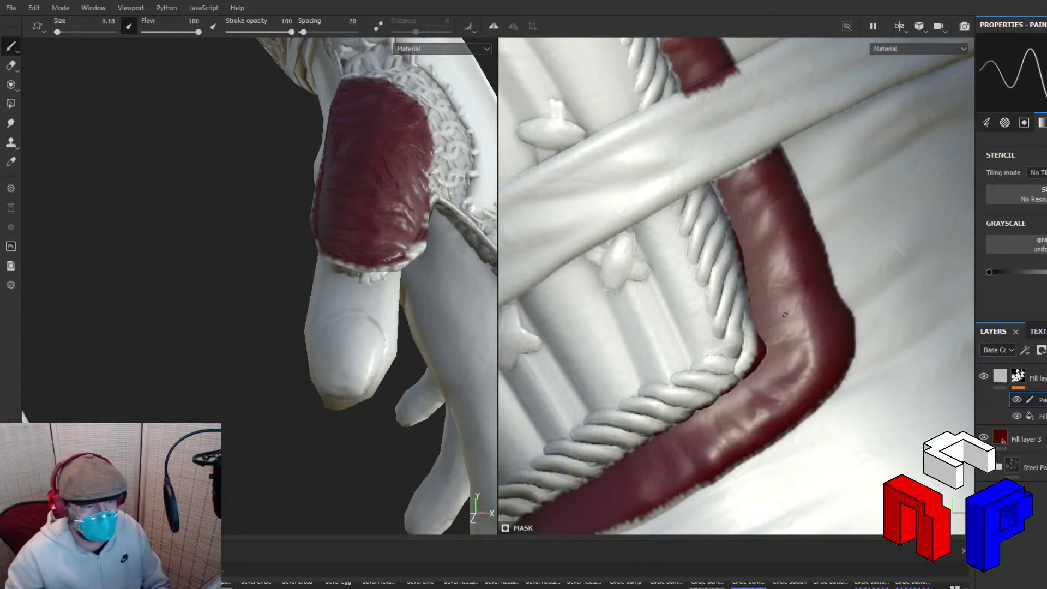
{"action": "mouse_move", "coordinate": [861, 280]}
{"action": "right_mouse_down", "text": "shift"}
{"action": "mouse_move", "coordinate": [755, 294]}
{"action": "mouse_move", "coordinate": [796, 290]}
{"action": "right_mouse_up", "text": "shift"}
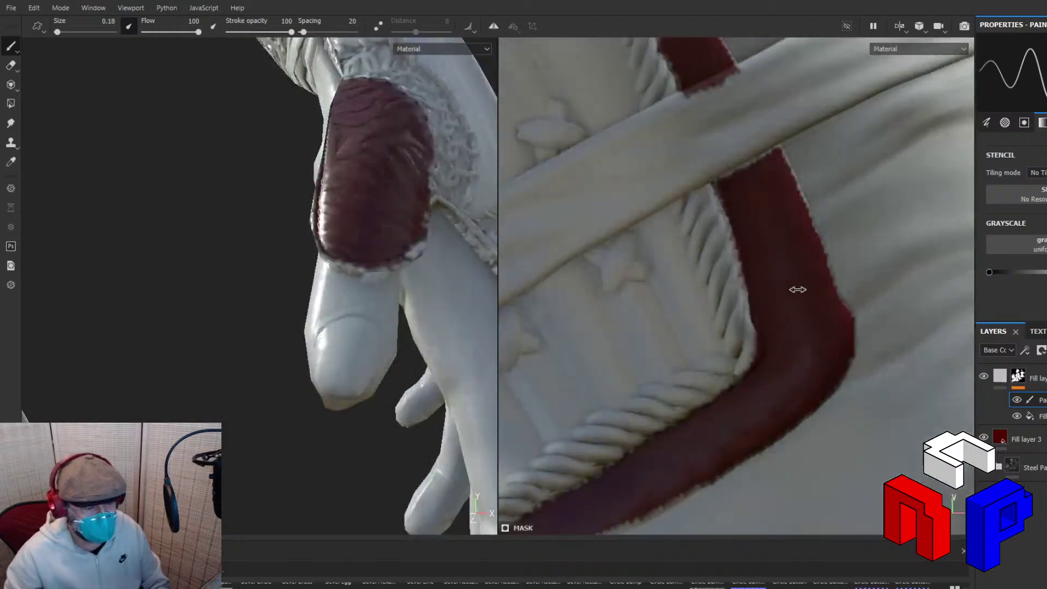
{"action": "left_click_drag", "start_coordinate": [797, 291], "coordinate": [945, 133], "text": "alt"}
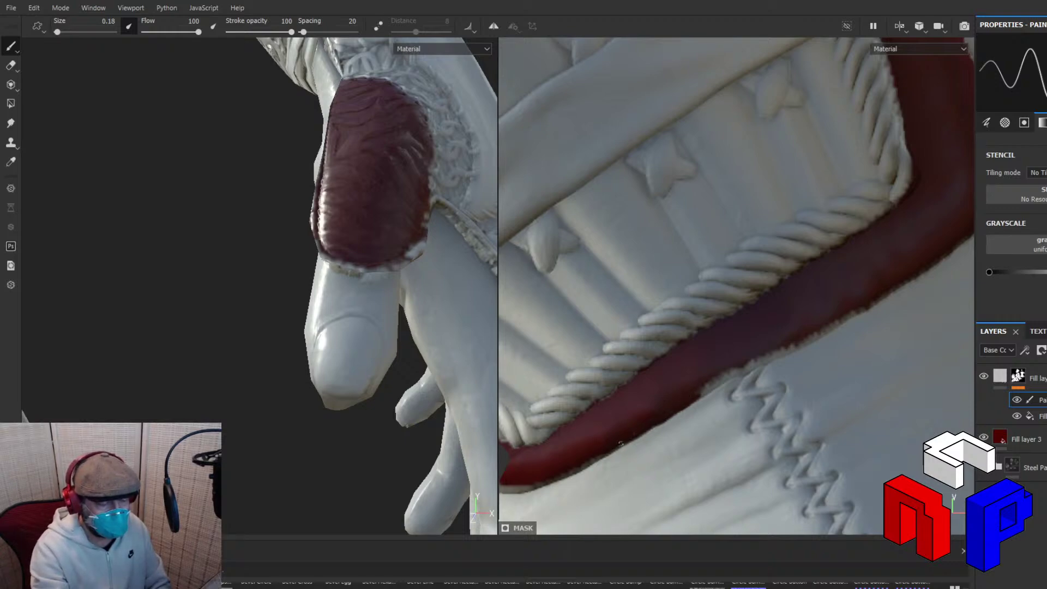
{"action": "left_click_drag", "start_coordinate": [598, 455], "coordinate": [517, 486]}
{"action": "mouse_move", "coordinate": [702, 390]}
{"action": "left_mouse_down"}
{"action": "mouse_move", "coordinate": [729, 371]}
{"action": "mouse_move", "coordinate": [710, 389]}
{"action": "left_mouse_up"}
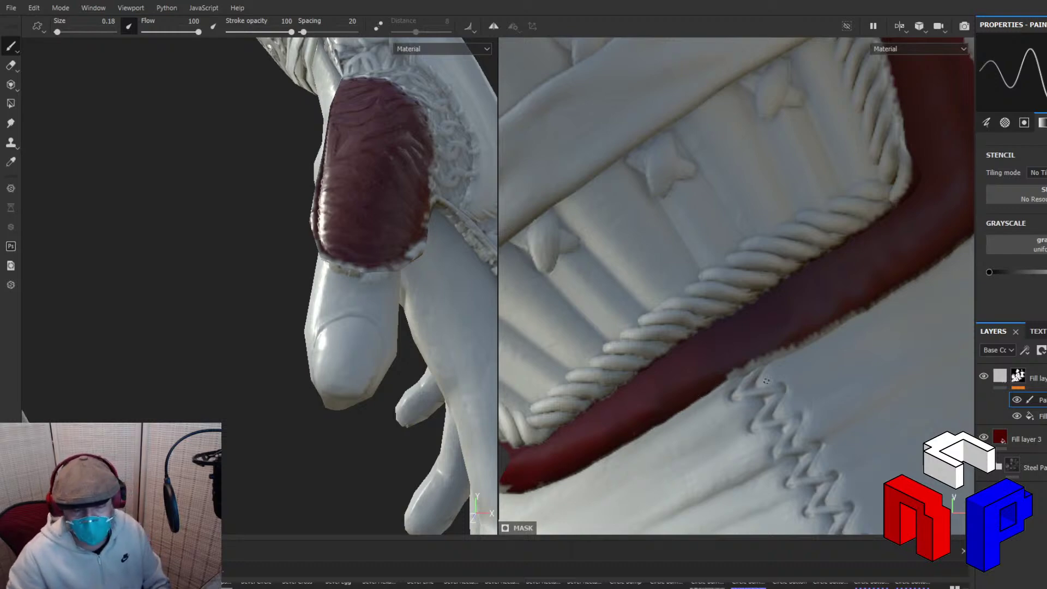
Enlarge the asset shelf and continue painting black in Fill layer 2's mask along the trim's outer edge around its lower corner.
{"action": "left_click", "coordinate": [1025, 378]}
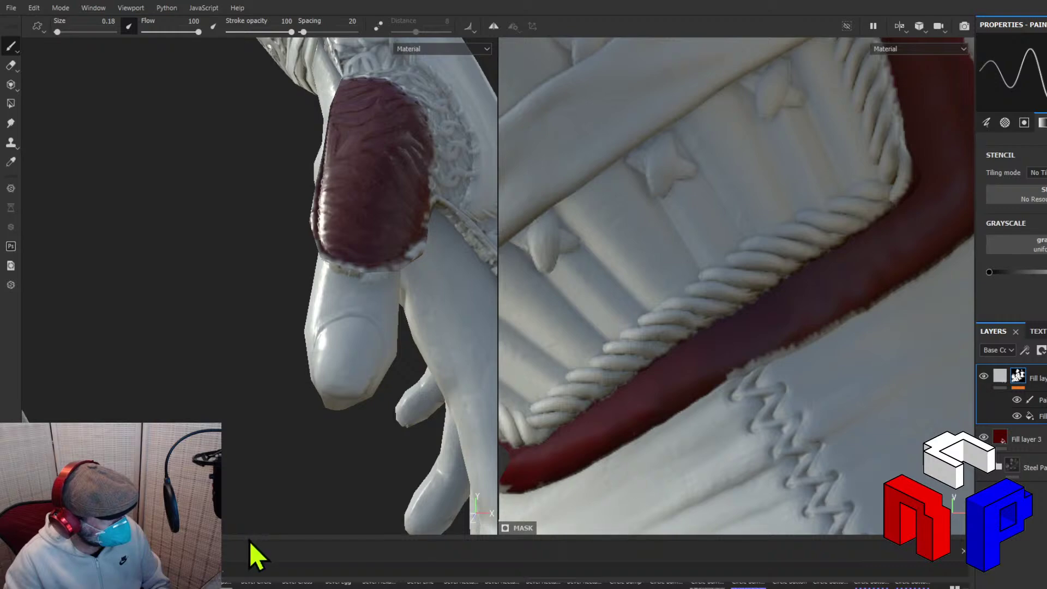
{"action": "left_click_drag", "start_coordinate": [251, 540], "coordinate": [272, 479]}
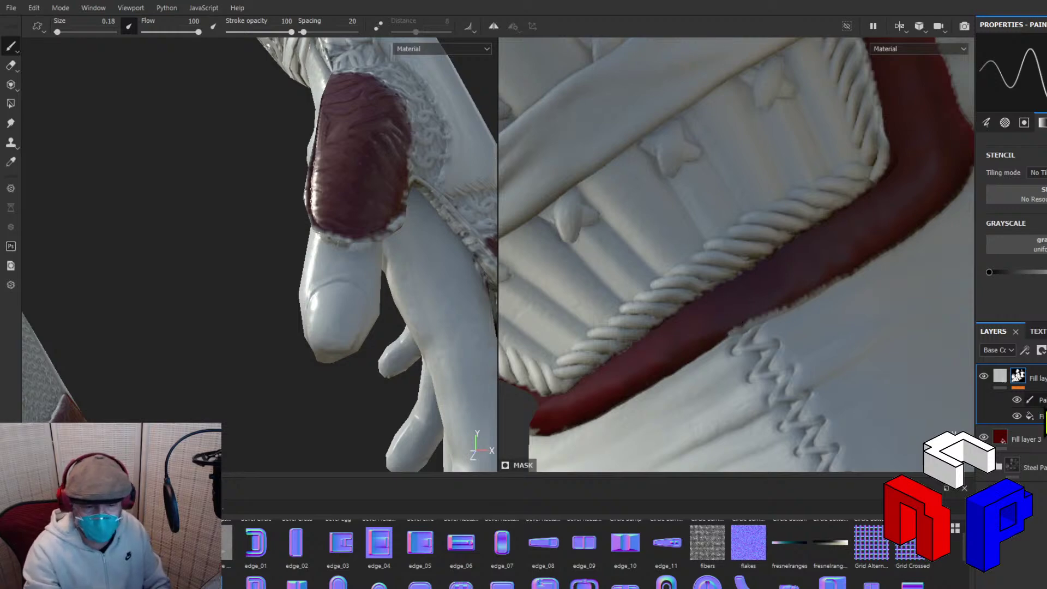
{"action": "left_click", "coordinate": [1033, 399]}
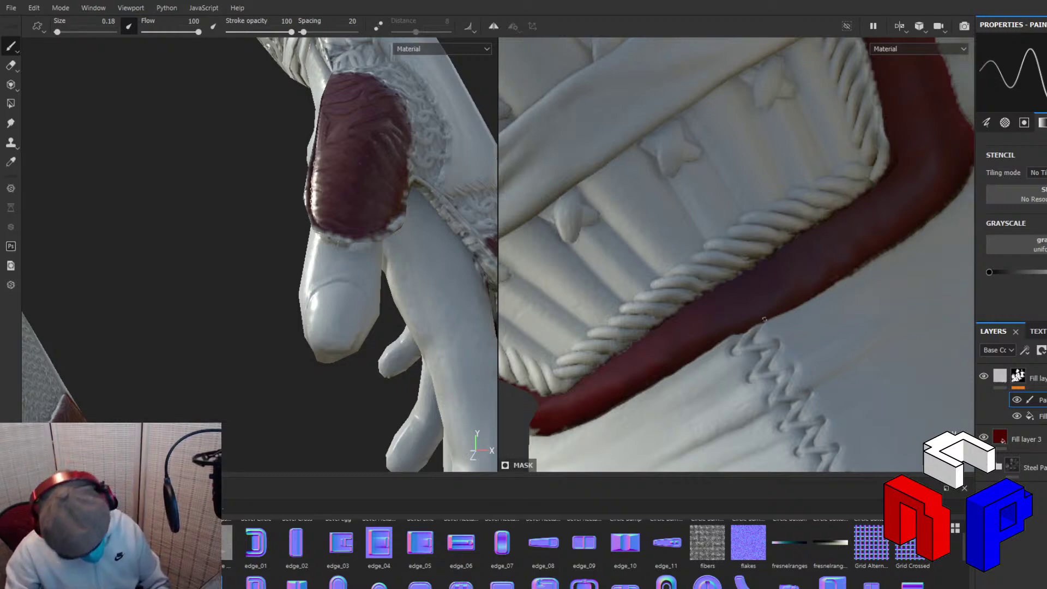
{"action": "left_click_drag", "start_coordinate": [882, 203], "coordinate": [737, 323], "text": "alt"}
{"action": "scroll", "coordinate": [737, 323], "scroll_direction": "up", "scroll_amount": 5}
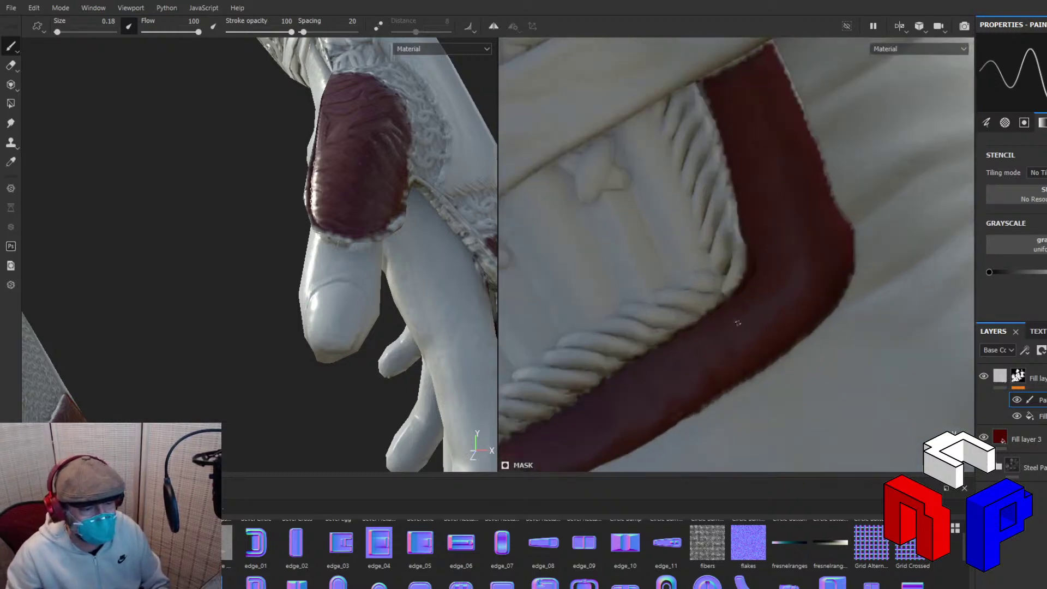
{"action": "middle_click_drag", "start_coordinate": [738, 306], "coordinate": [758, 262], "text": "alt"}
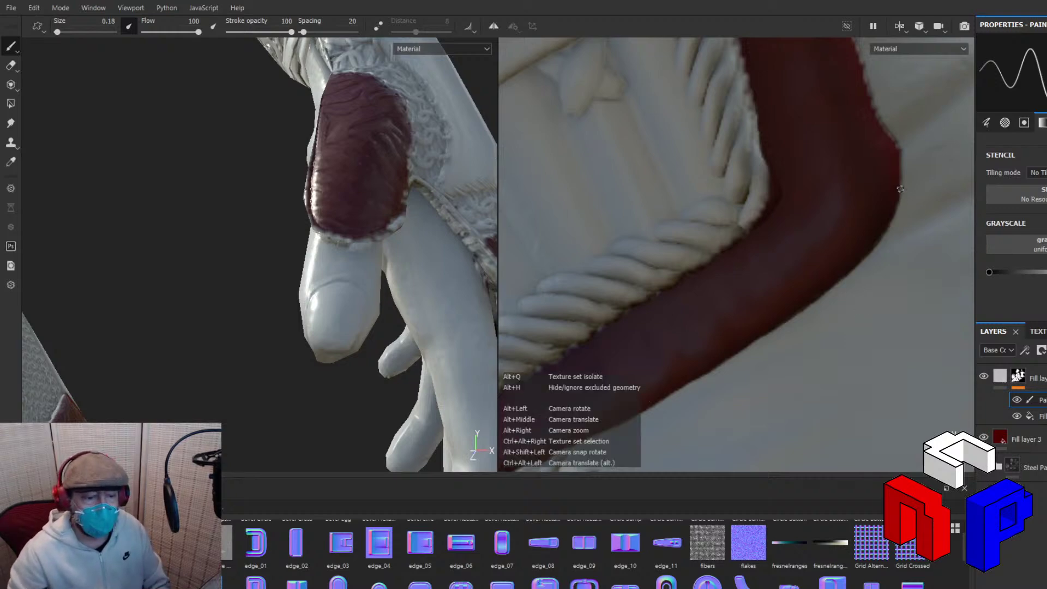
{"action": "left_click_drag", "start_coordinate": [860, 314], "coordinate": [788, 328], "text": "alt"}
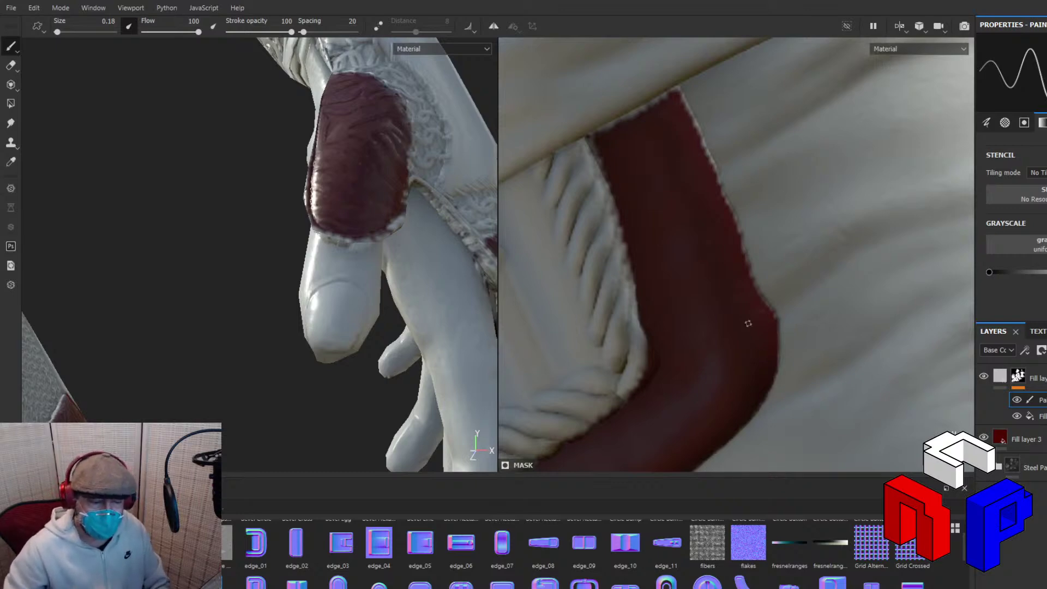
Examine the red trim's edges along the rope border, around the corner and beneath the strap for ragged mask areas.
{"action": "left_click_drag", "start_coordinate": [811, 287], "coordinate": [943, 239], "text": "alt"}
{"action": "mouse_move", "coordinate": [842, 247]}
{"action": "left_mouse_down", "text": "alt"}
{"action": "mouse_move", "coordinate": [934, 212]}
{"action": "mouse_move", "coordinate": [916, 229]}
{"action": "mouse_move", "coordinate": [807, 235]}
{"action": "mouse_move", "coordinate": [829, 232]}
{"action": "left_mouse_up", "text": "alt"}
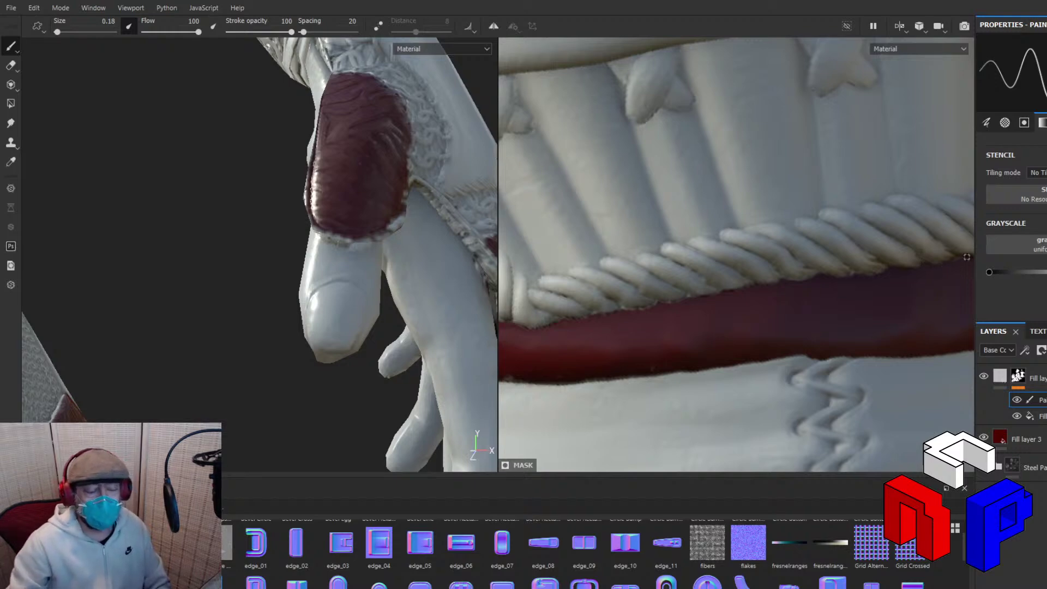
{"action": "scroll", "coordinate": [890, 229], "scroll_direction": "up", "scroll_amount": 3}
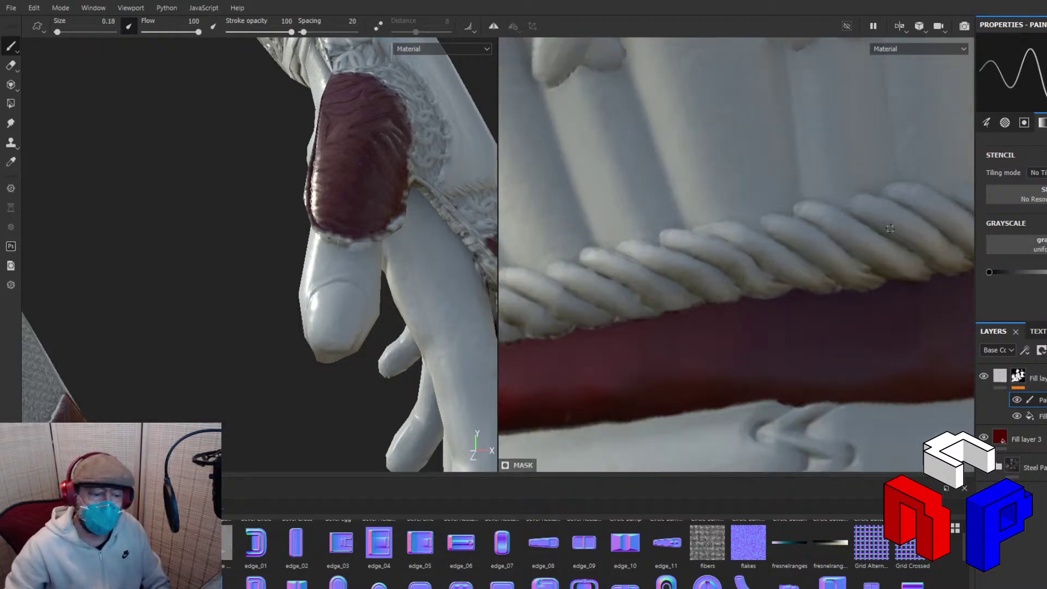
{"action": "scroll", "coordinate": [890, 229], "scroll_direction": "down", "scroll_amount": 4}
{"action": "scroll", "coordinate": [922, 218], "scroll_direction": "down", "scroll_amount": 2}
{"action": "left_click_drag", "start_coordinate": [680, 270], "coordinate": [730, 301], "text": "alt"}
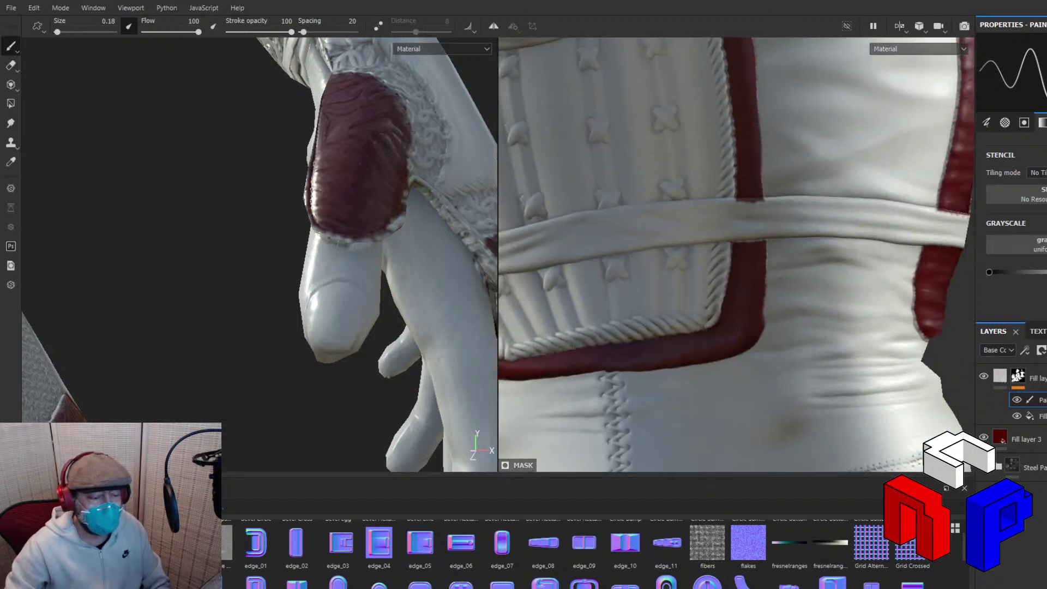
{"action": "scroll", "coordinate": [774, 276], "scroll_direction": "up", "scroll_amount": 6}
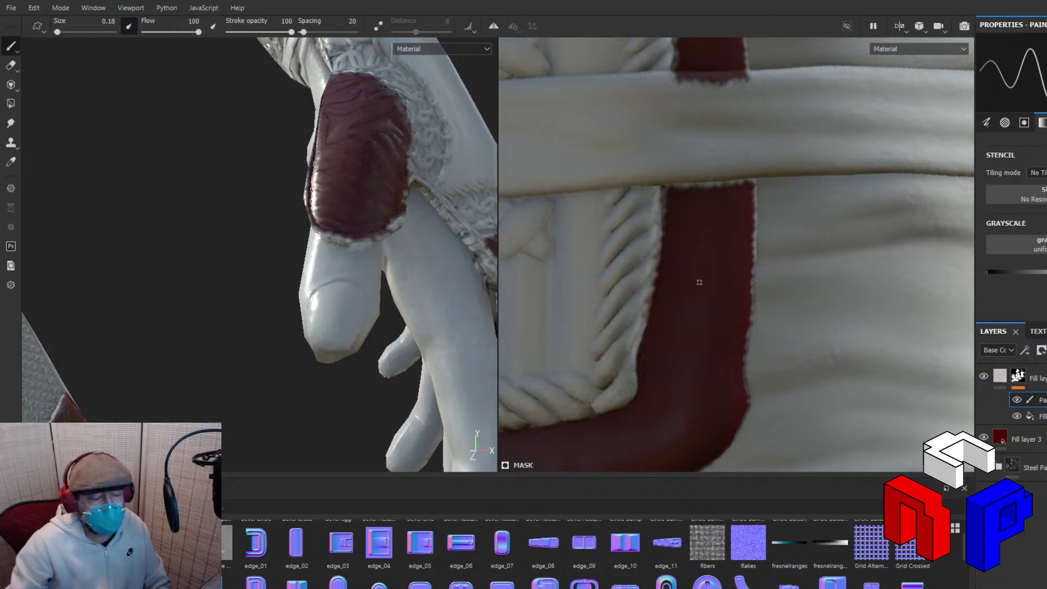
{"action": "middle_click_drag", "start_coordinate": [700, 282], "coordinate": [928, 227]}
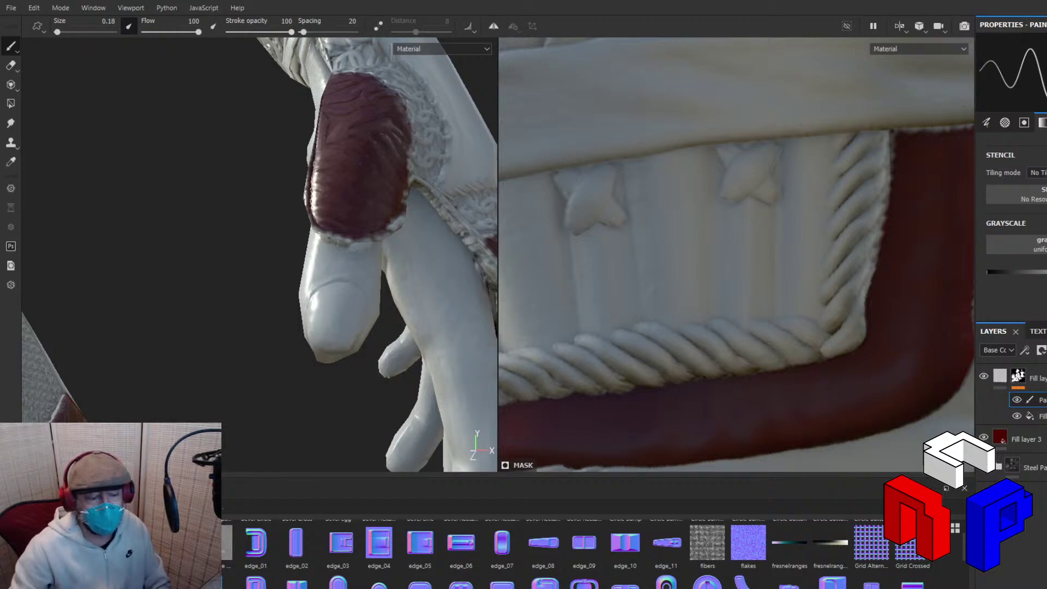
{"action": "middle_click_drag", "start_coordinate": [946, 201], "coordinate": [736, 285], "text": "alt"}
{"action": "scroll", "coordinate": [736, 285], "scroll_direction": "down", "scroll_amount": 1}
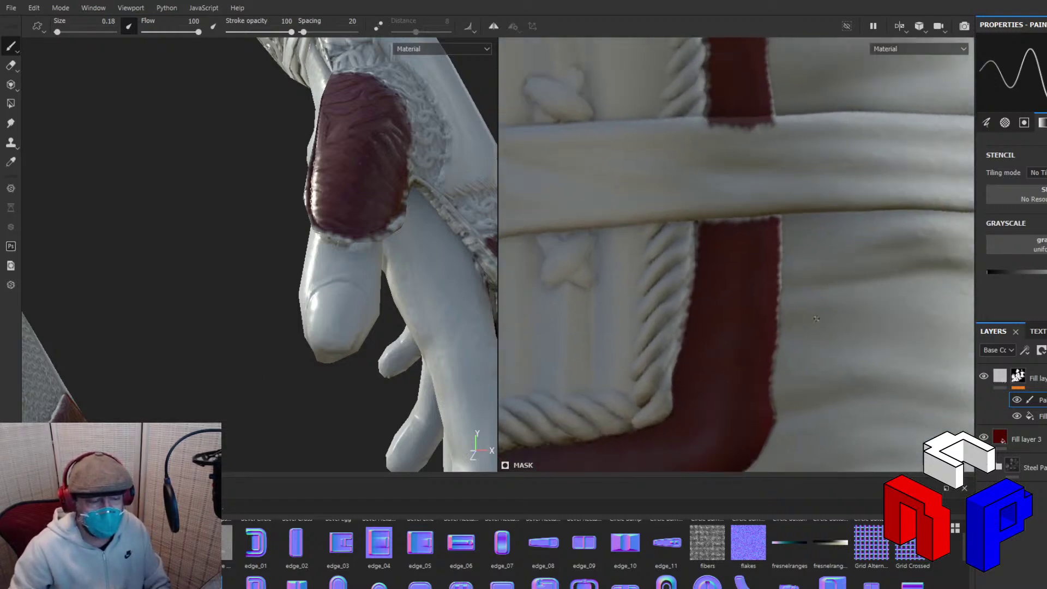
Paint black over the gray fringe on the trim's outer edge just below the strap, and frame the whole character in the other viewport.
{"action": "scroll", "coordinate": [817, 318], "scroll_direction": "up", "scroll_amount": 2}
{"action": "middle_click_drag", "start_coordinate": [816, 318], "coordinate": [810, 301]}
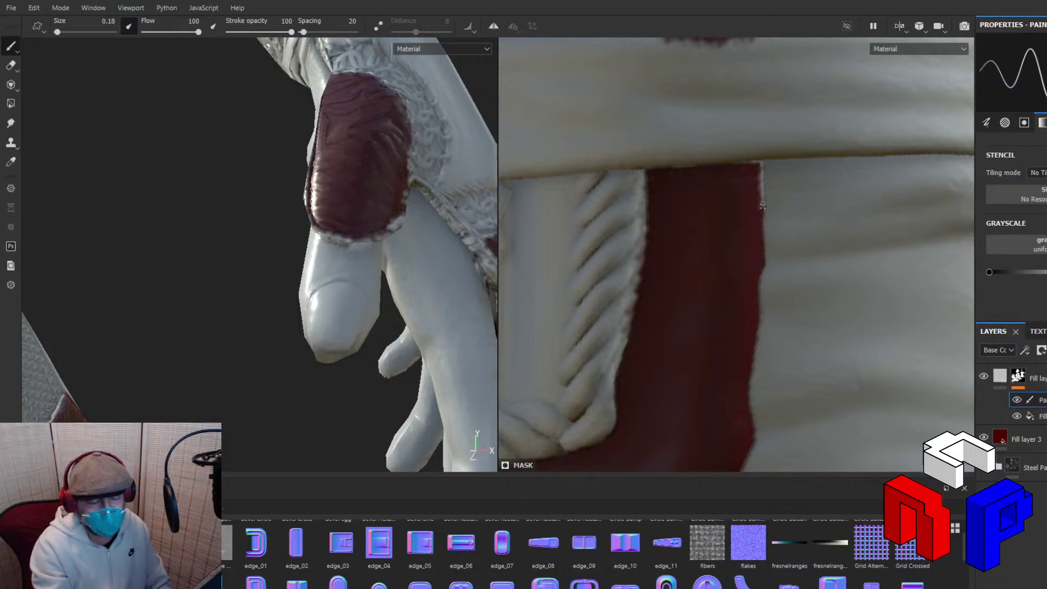
{"action": "left_click_drag", "start_coordinate": [761, 206], "coordinate": [759, 179]}
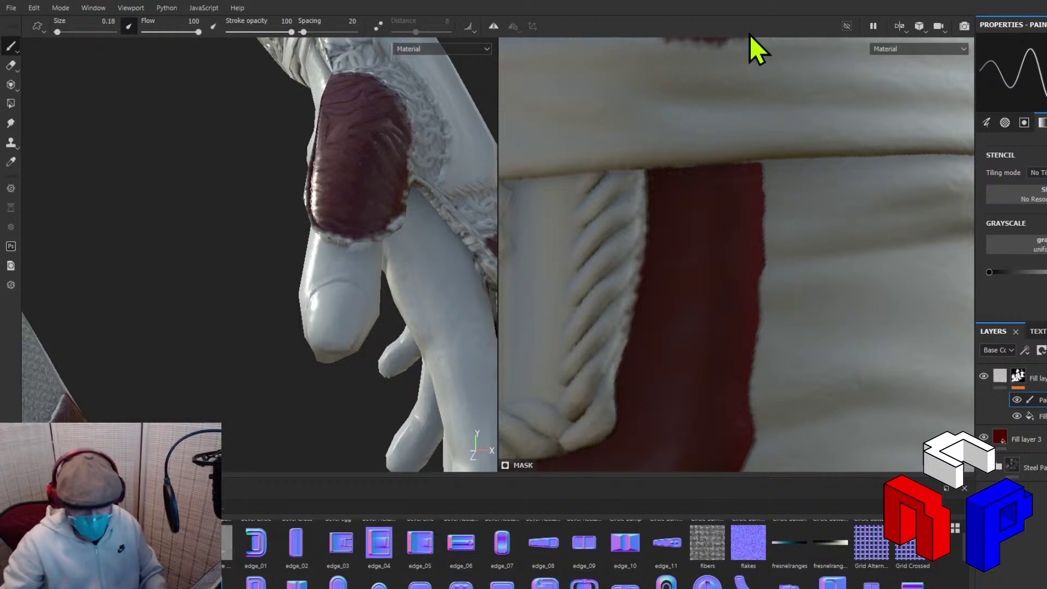
{"action": "middle_click_drag", "start_coordinate": [66, 71], "coordinate": [214, 156], "text": "alt"}
{"action": "scroll", "coordinate": [214, 156], "scroll_direction": "down", "scroll_amount": 10}
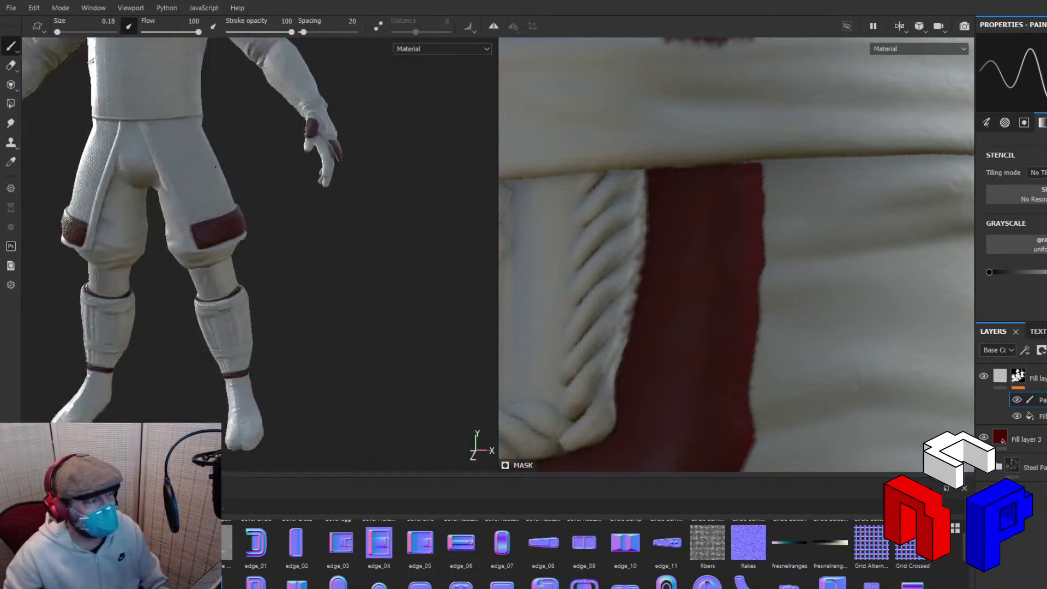
{"action": "key", "text": "alt"}
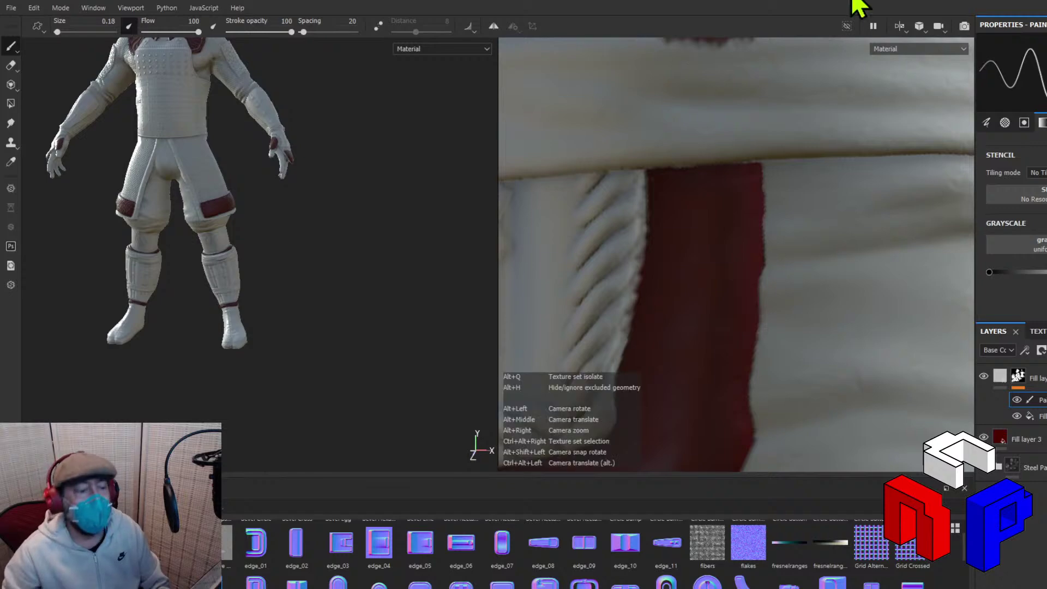
Paint black along the red trim's outer edge just above the strap, and paint white over the red bleeding onto that strap.
{"action": "scroll", "coordinate": [851, 244], "scroll_direction": "down", "scroll_amount": 6}
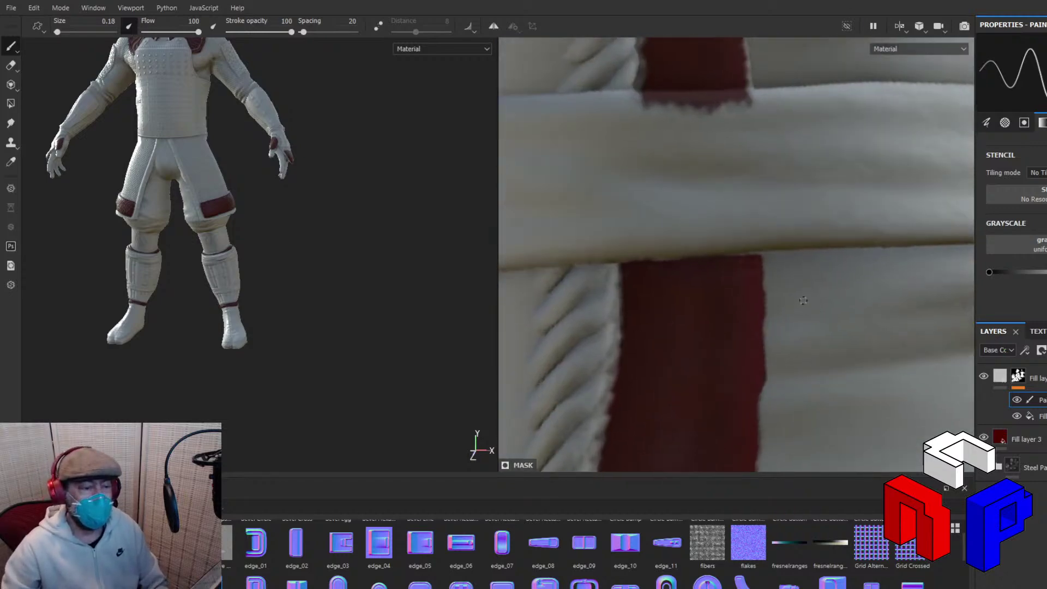
{"action": "scroll", "coordinate": [818, 180], "scroll_direction": "up", "scroll_amount": 5}
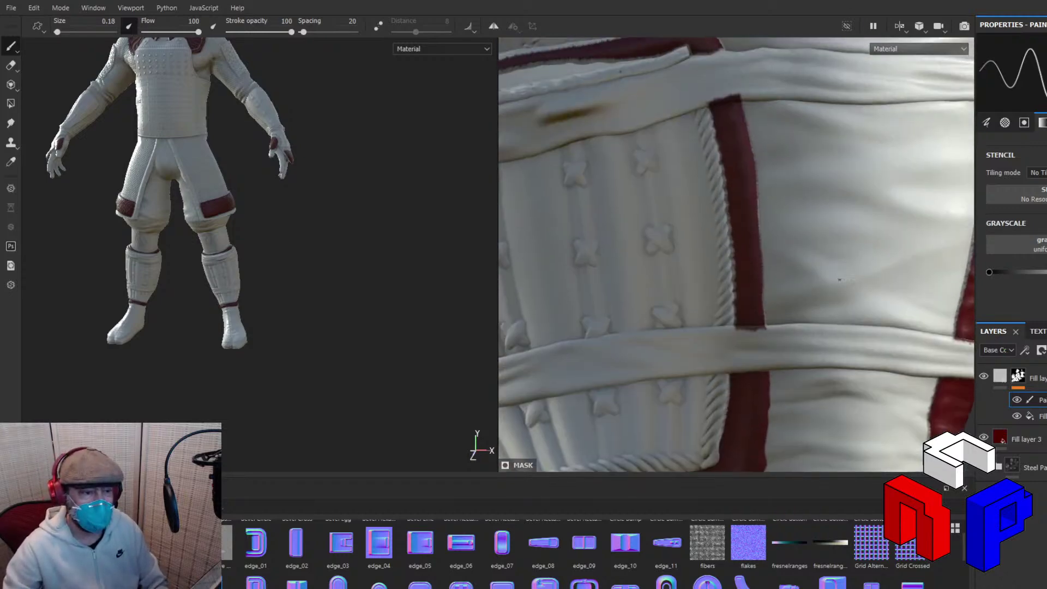
{"action": "mouse_move", "coordinate": [817, 268]}
{"action": "middle_mouse_down"}
{"action": "mouse_move", "coordinate": [801, 254]}
{"action": "mouse_move", "coordinate": [848, 226]}
{"action": "middle_mouse_up"}
{"action": "scroll", "coordinate": [794, 247], "scroll_direction": "up", "scroll_amount": 3}
{"action": "scroll", "coordinate": [847, 226], "scroll_direction": "up", "scroll_amount": 3}
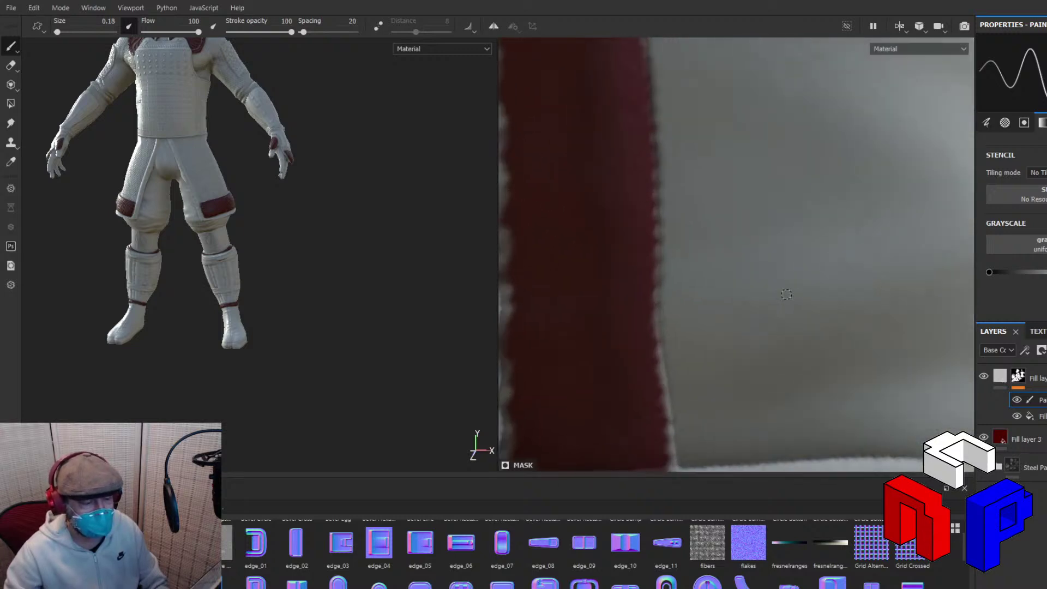
{"action": "mouse_move", "coordinate": [796, 260]}
{"action": "middle_mouse_down", "text": "alt"}
{"action": "mouse_move", "coordinate": [853, 211]}
{"action": "mouse_move", "coordinate": [917, 205]}
{"action": "middle_mouse_up", "text": "alt"}
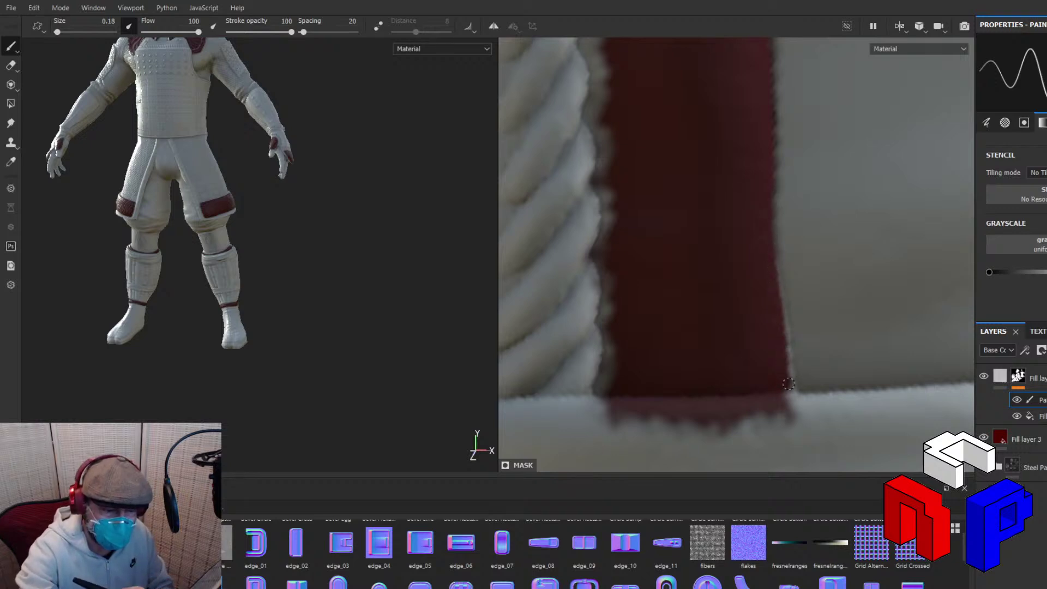
{"action": "left_click_drag", "start_coordinate": [791, 388], "coordinate": [771, 224]}
{"action": "key", "text": "x"}
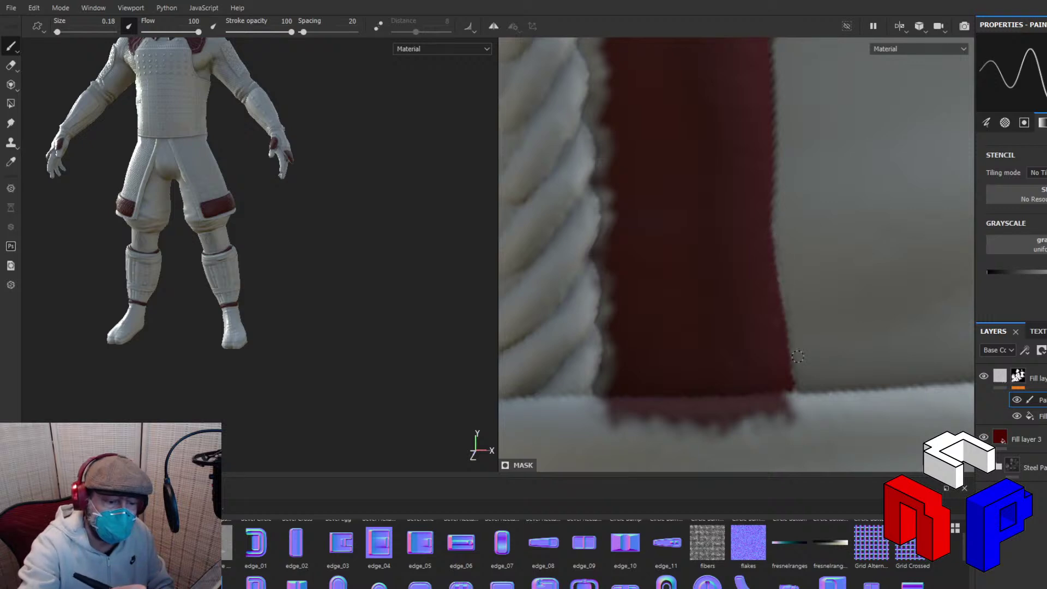
{"action": "mouse_move", "coordinate": [632, 415]}
{"action": "left_mouse_down"}
{"action": "mouse_move", "coordinate": [676, 425]}
{"action": "mouse_move", "coordinate": [602, 407]}
{"action": "mouse_move", "coordinate": [791, 391]}
{"action": "mouse_move", "coordinate": [668, 414]}
{"action": "mouse_move", "coordinate": [686, 405]}
{"action": "mouse_move", "coordinate": [579, 412]}
{"action": "mouse_move", "coordinate": [593, 429]}
{"action": "mouse_move", "coordinate": [628, 436]}
{"action": "mouse_move", "coordinate": [785, 425]}
{"action": "mouse_move", "coordinate": [735, 417]}
{"action": "left_mouse_up"}
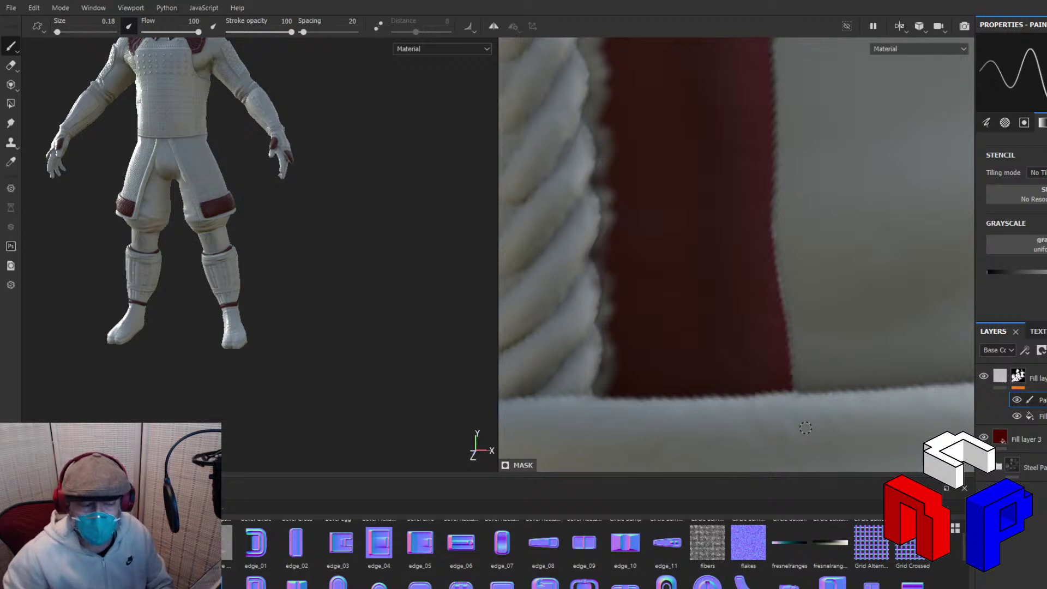
Rotate the environment lighting and paint black in Fill layer 2's mask along the trim's inner edge beside the lower rope border.
{"action": "scroll", "coordinate": [805, 427], "scroll_direction": "down", "scroll_amount": 3}
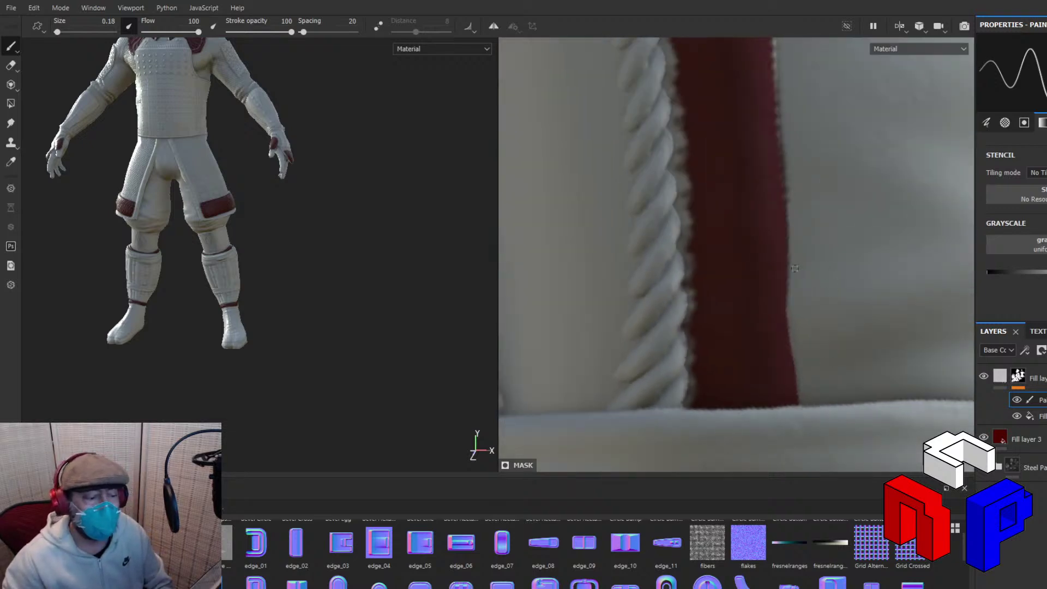
{"action": "scroll", "coordinate": [523, 95], "scroll_direction": "down", "scroll_amount": 3}
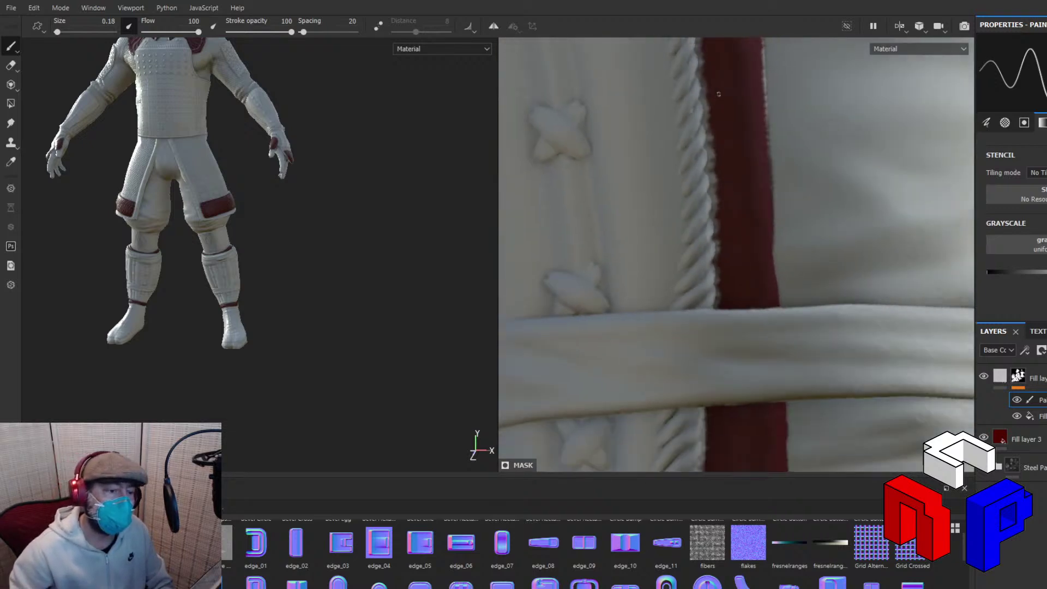
{"action": "scroll", "coordinate": [732, 144], "scroll_direction": "up", "scroll_amount": 5}
{"action": "scroll", "coordinate": [774, 216], "scroll_direction": "down", "scroll_amount": 2}
{"action": "mouse_move", "coordinate": [823, 230]}
{"action": "right_mouse_down", "text": "shift"}
{"action": "mouse_move", "coordinate": [747, 226]}
{"action": "mouse_move", "coordinate": [784, 230]}
{"action": "right_mouse_up", "text": "shift"}
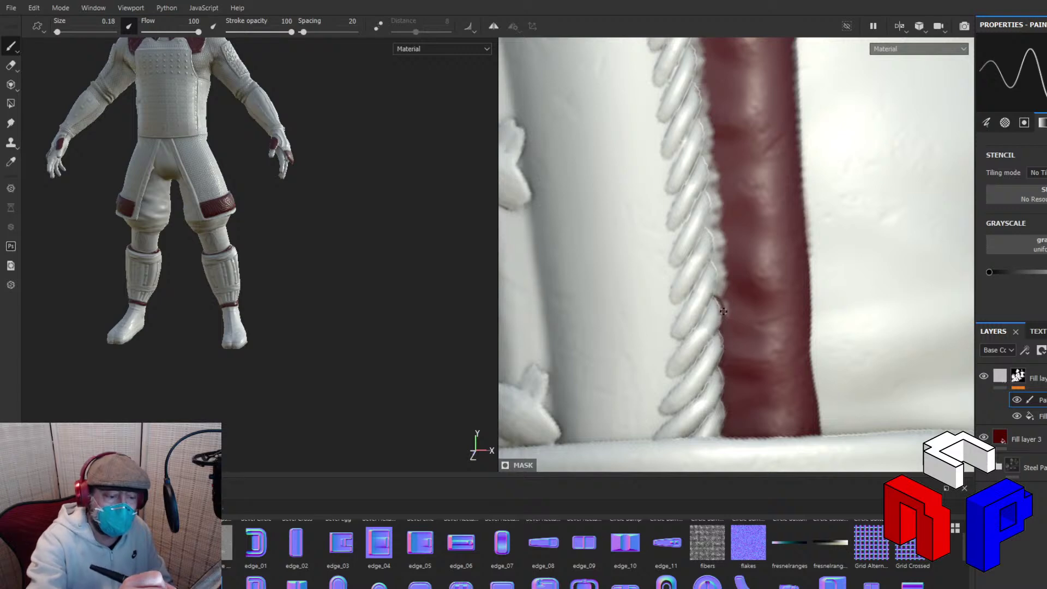
{"action": "mouse_move", "coordinate": [715, 297]}
{"action": "left_mouse_down"}
{"action": "mouse_move", "coordinate": [721, 282]}
{"action": "mouse_move", "coordinate": [727, 306]}
{"action": "mouse_move", "coordinate": [715, 226]}
{"action": "mouse_move", "coordinate": [715, 255]}
{"action": "mouse_move", "coordinate": [718, 234]}
{"action": "left_mouse_up"}
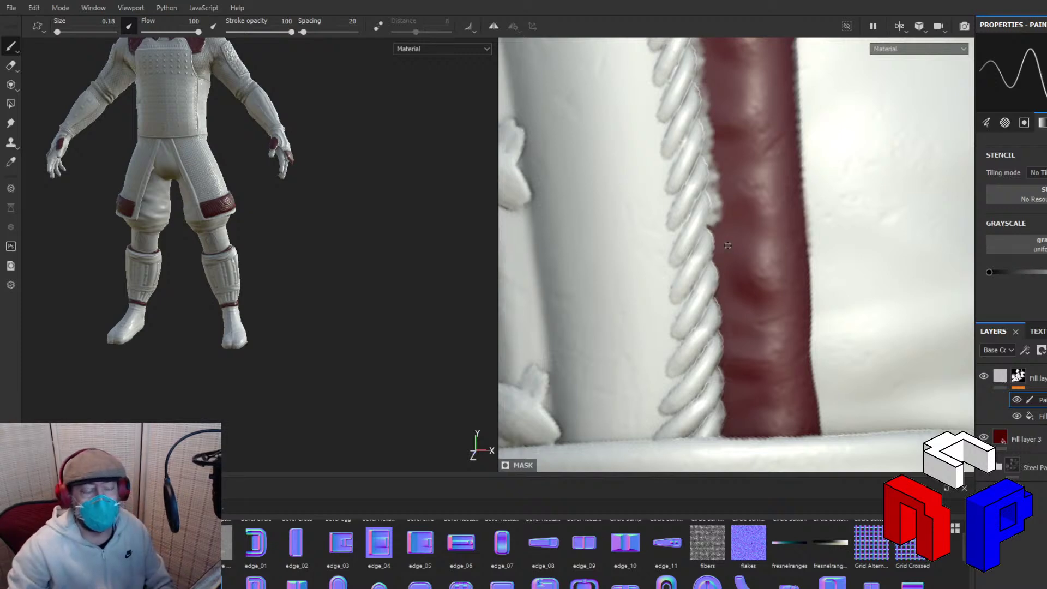
{"action": "left_click_drag", "start_coordinate": [712, 93], "coordinate": [696, 294], "text": "alt"}
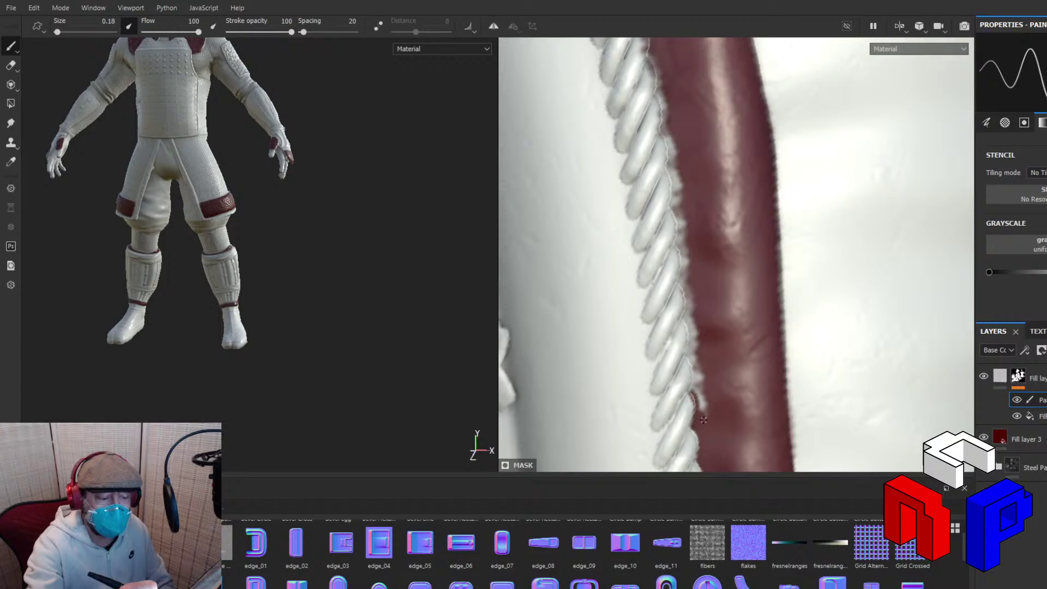
{"action": "mouse_move", "coordinate": [703, 419]}
{"action": "left_mouse_down"}
{"action": "mouse_move", "coordinate": [690, 359]}
{"action": "mouse_move", "coordinate": [706, 406]}
{"action": "left_mouse_up"}
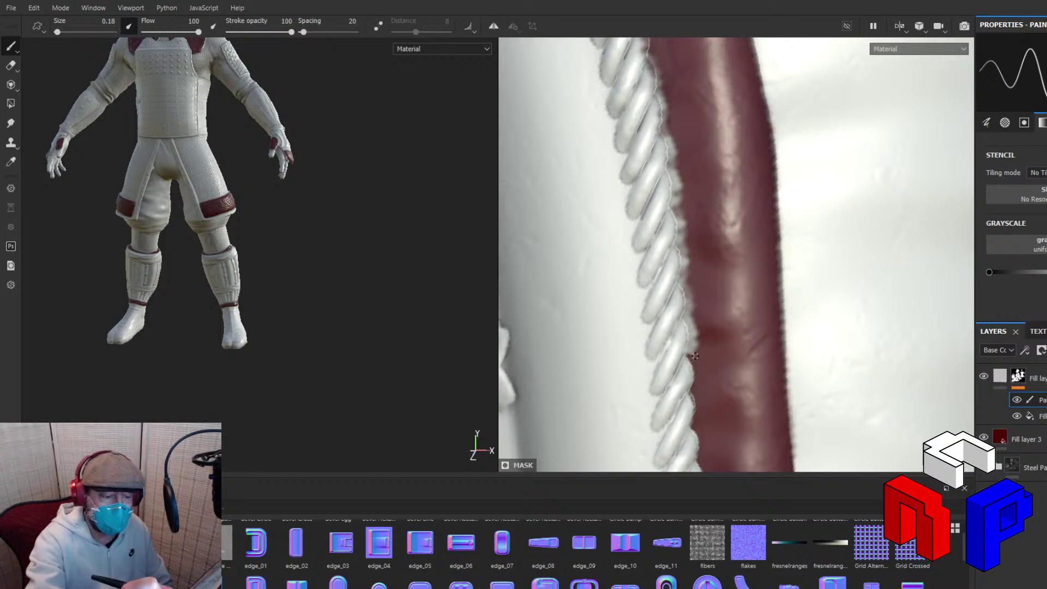
{"action": "mouse_move", "coordinate": [688, 354]}
{"action": "left_mouse_down"}
{"action": "mouse_move", "coordinate": [685, 288]}
{"action": "mouse_move", "coordinate": [695, 348]}
{"action": "left_mouse_up"}
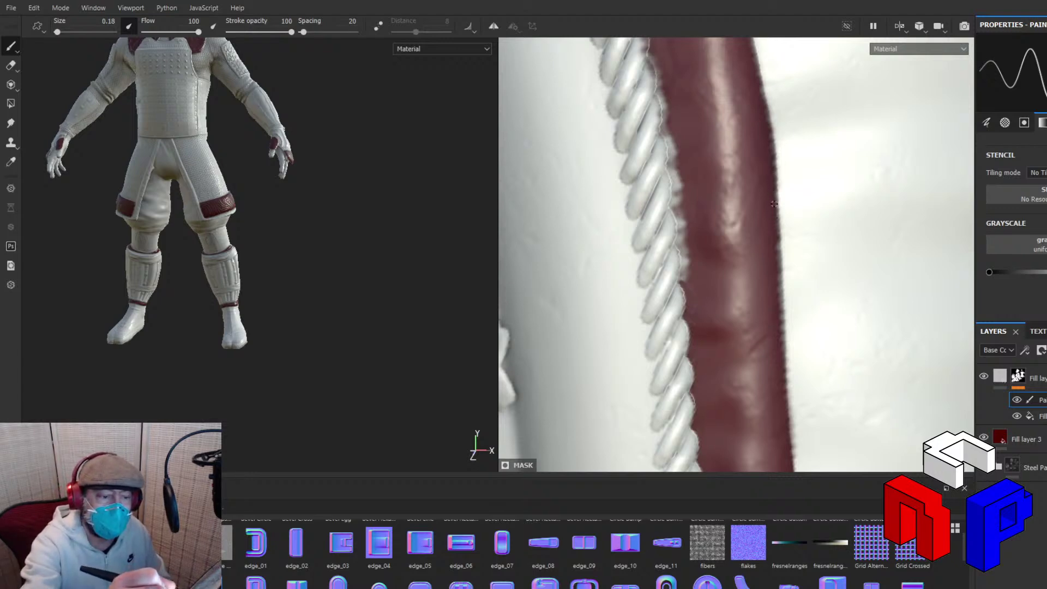
Touch up the outer edge of the same trim stretch with black strokes, followed by white along the adjoining cloth.
{"action": "mouse_move", "coordinate": [773, 203]}
{"action": "left_mouse_down"}
{"action": "mouse_move", "coordinate": [780, 341]}
{"action": "mouse_move", "coordinate": [779, 282]}
{"action": "left_mouse_up"}
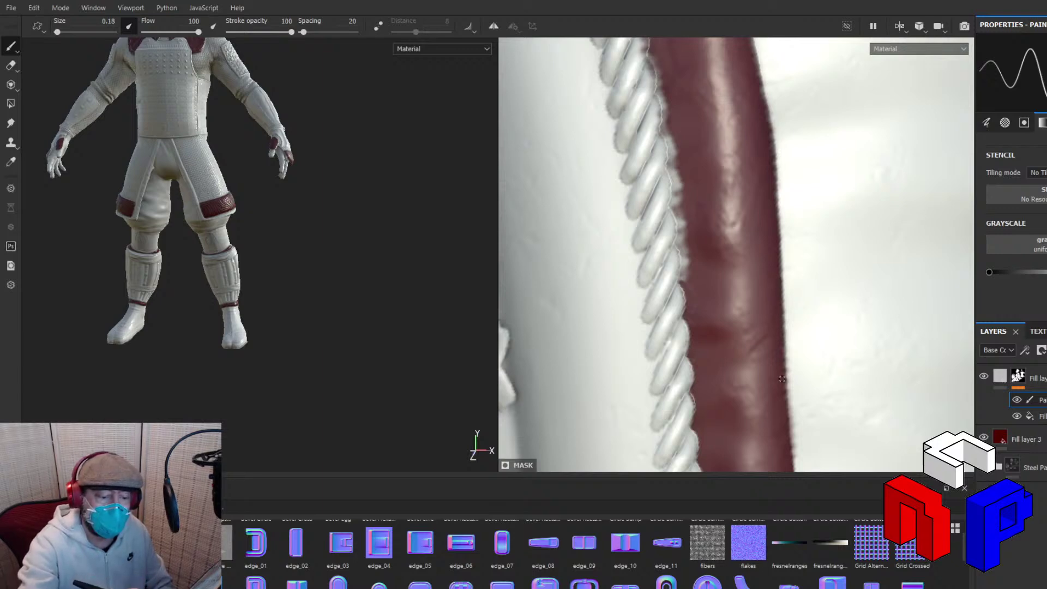
{"action": "left_click_drag", "start_coordinate": [781, 378], "coordinate": [783, 413]}
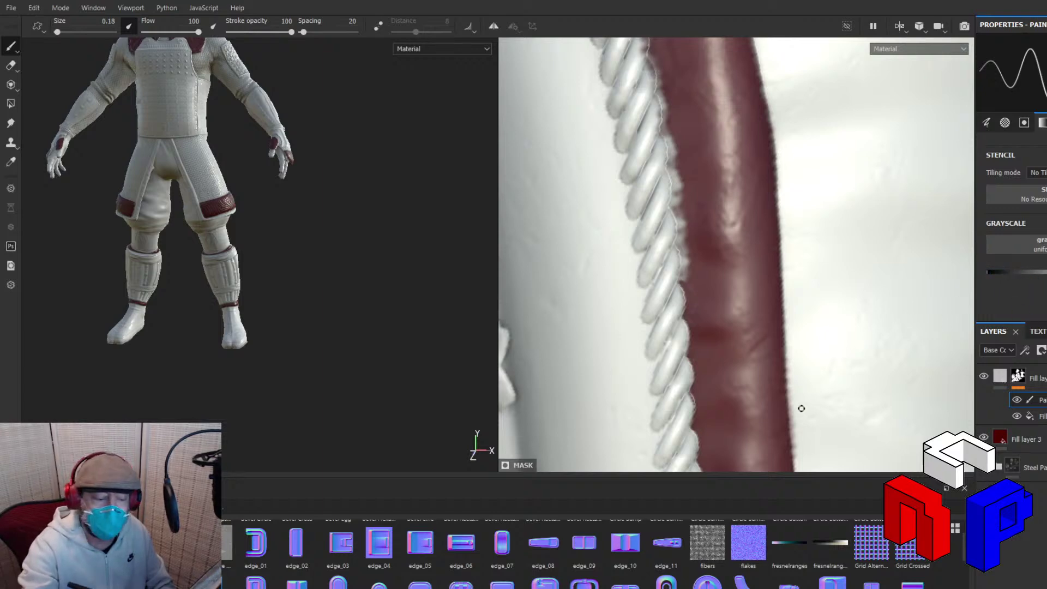
{"action": "left_click_drag", "start_coordinate": [794, 432], "coordinate": [791, 179]}
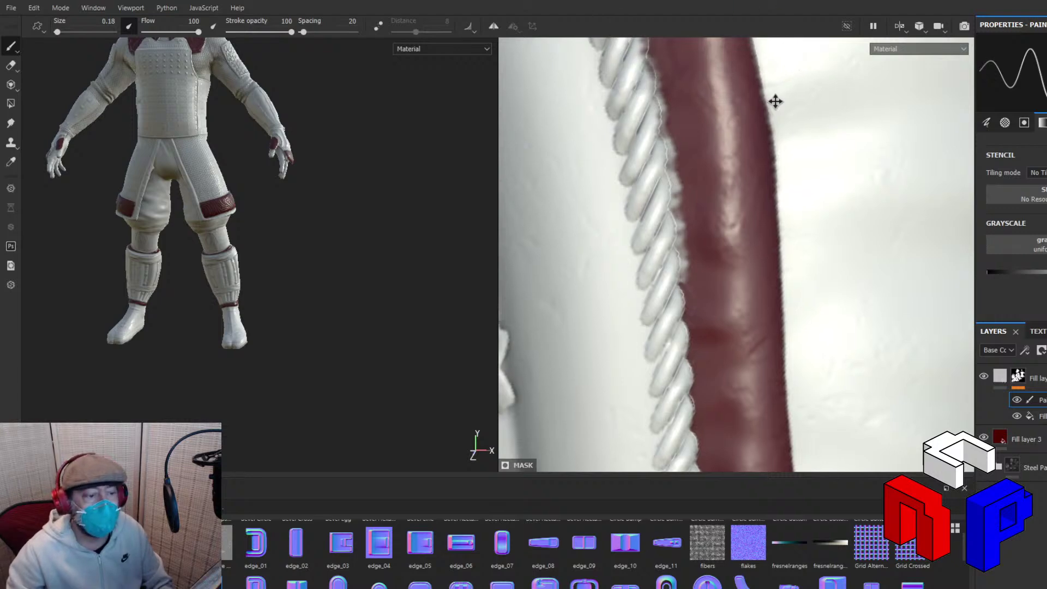
Paint black along the trim's rope side and outer edge on the stretch leading up to the upper strap.
{"action": "left_click_drag", "start_coordinate": [776, 101], "coordinate": [783, 229], "text": "alt"}
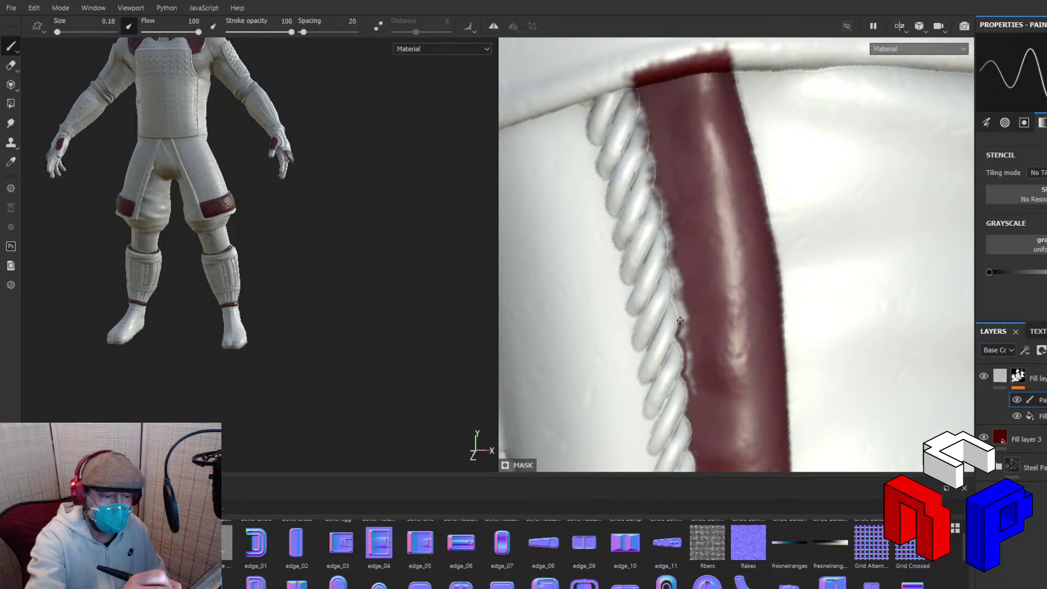
{"action": "mouse_move", "coordinate": [675, 297]}
{"action": "left_mouse_down"}
{"action": "mouse_move", "coordinate": [685, 322]}
{"action": "mouse_move", "coordinate": [687, 313]}
{"action": "mouse_move", "coordinate": [693, 387]}
{"action": "left_mouse_up"}
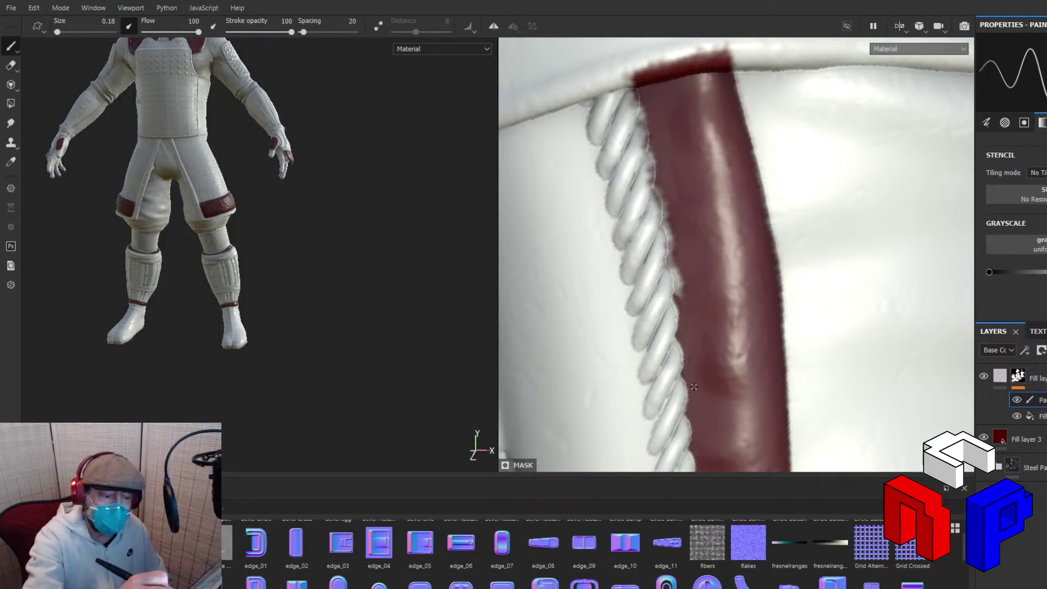
{"action": "mouse_move", "coordinate": [675, 295]}
{"action": "left_mouse_down"}
{"action": "mouse_move", "coordinate": [674, 271]}
{"action": "mouse_move", "coordinate": [682, 282]}
{"action": "left_mouse_up"}
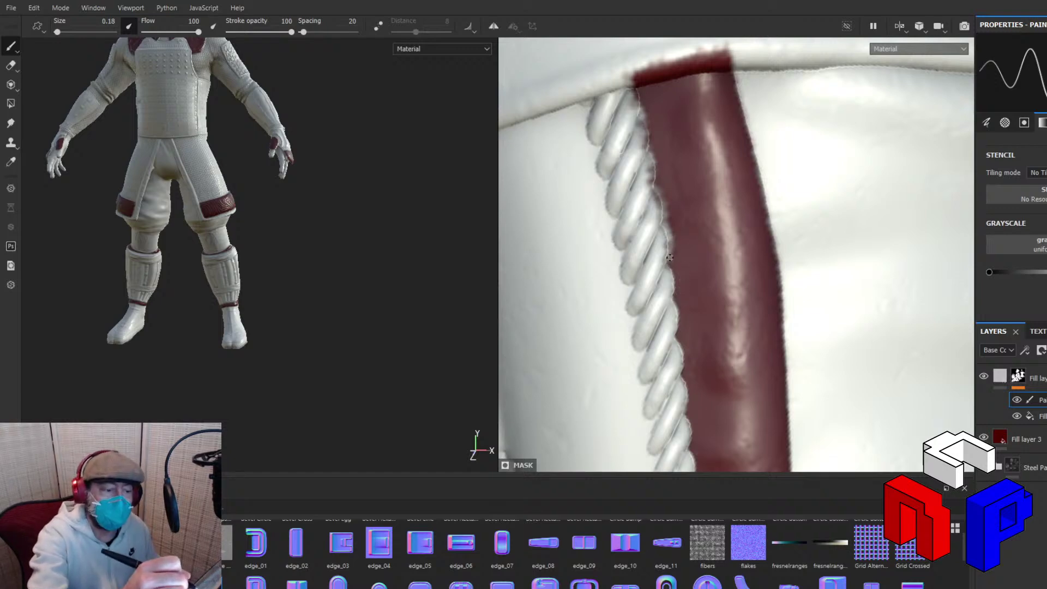
{"action": "left_click_drag", "start_coordinate": [667, 263], "coordinate": [667, 228]}
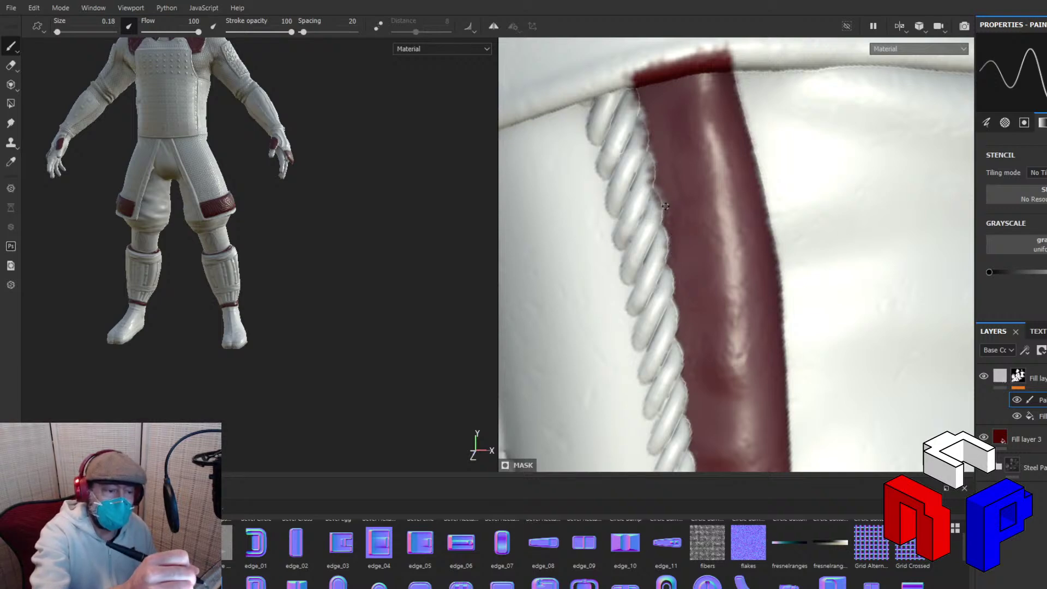
{"action": "left_click_drag", "start_coordinate": [664, 214], "coordinate": [655, 185]}
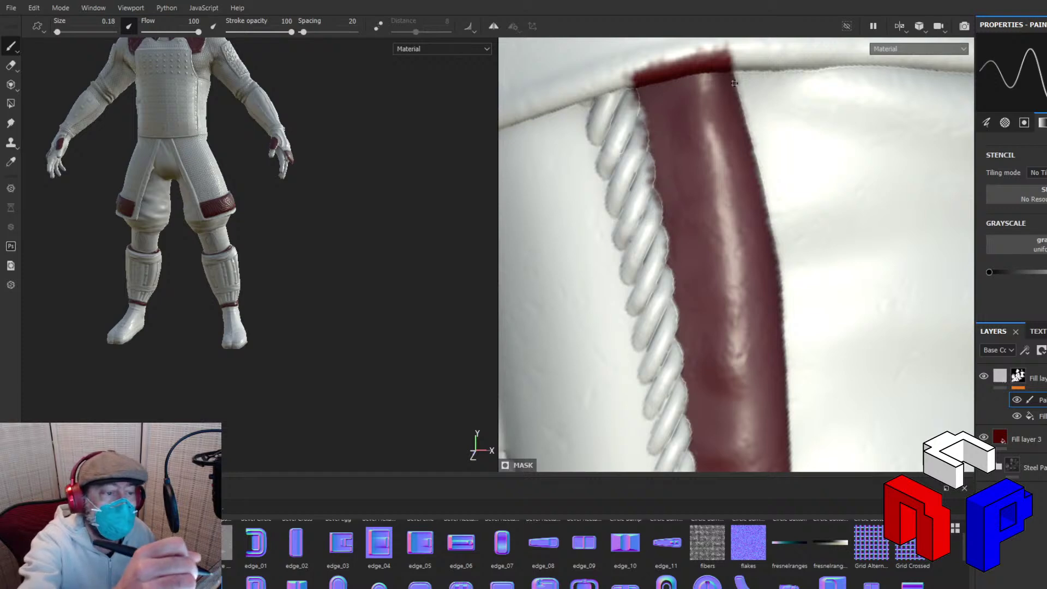
{"action": "left_click_drag", "start_coordinate": [736, 97], "coordinate": [775, 257]}
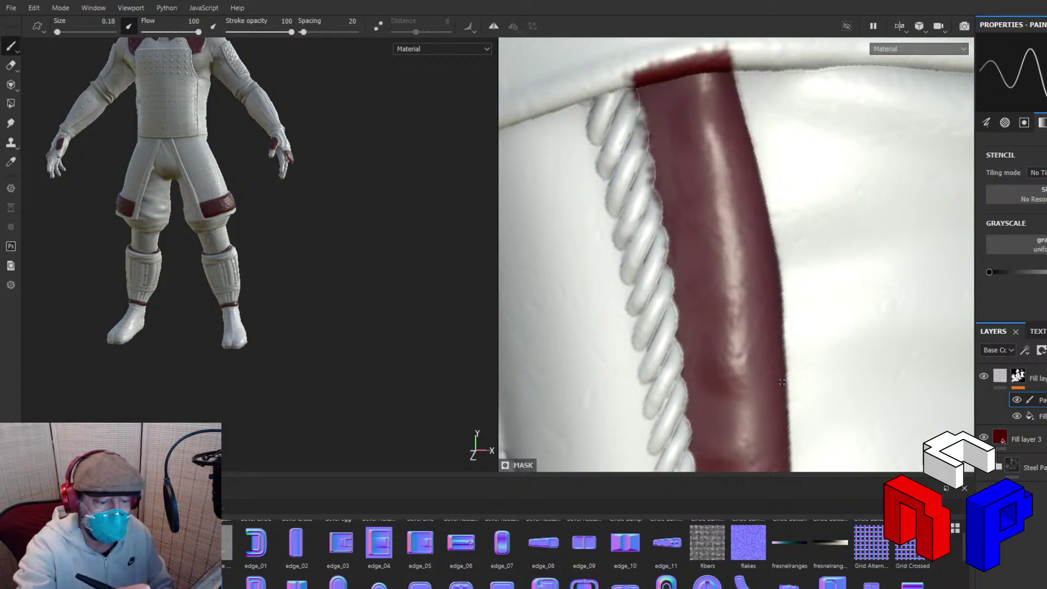
{"action": "left_click_drag", "start_coordinate": [781, 382], "coordinate": [784, 402]}
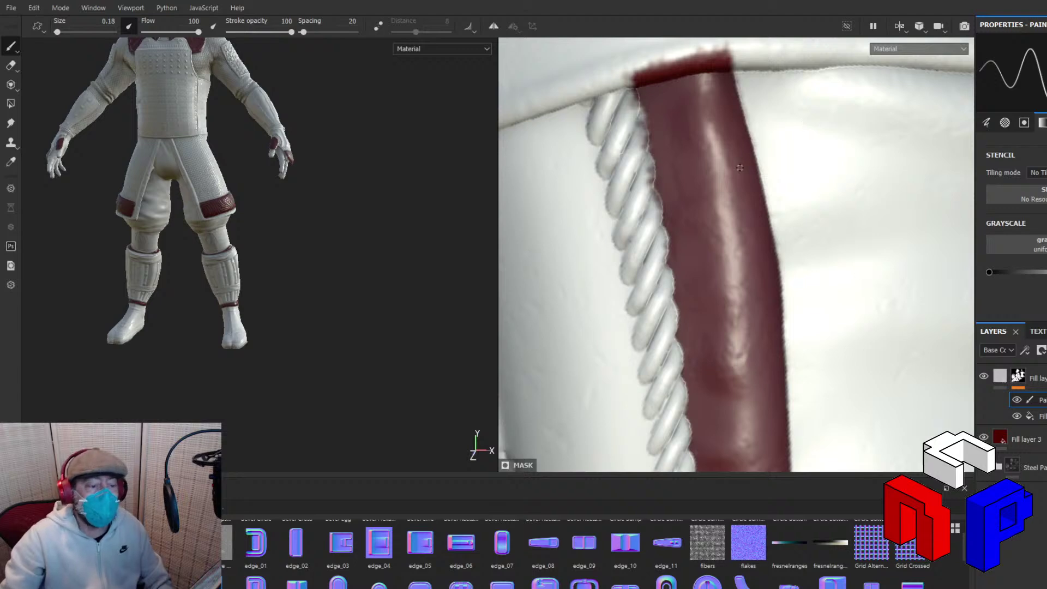
Paint white in Fill layer 2's mask over the red bleeding onto the lower edge of the upper strap.
{"action": "middle_click_drag", "start_coordinate": [740, 167], "coordinate": [736, 303]}
{"action": "scroll", "coordinate": [736, 308], "scroll_direction": "down", "scroll_amount": 1}
{"action": "scroll", "coordinate": [737, 308], "scroll_direction": "up", "scroll_amount": 4}
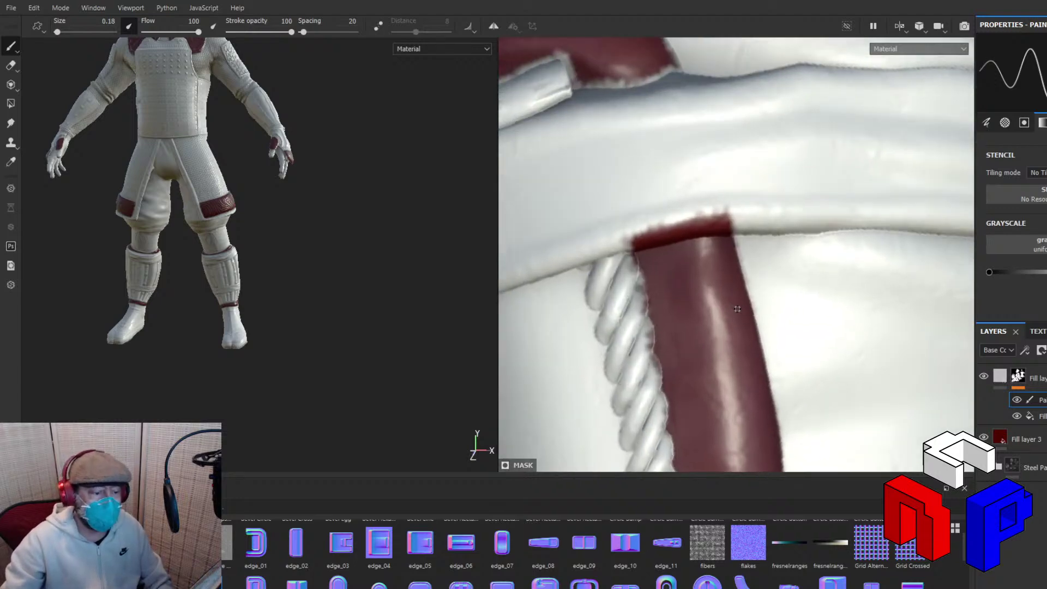
{"action": "scroll", "coordinate": [737, 308], "scroll_direction": "down", "scroll_amount": 2}
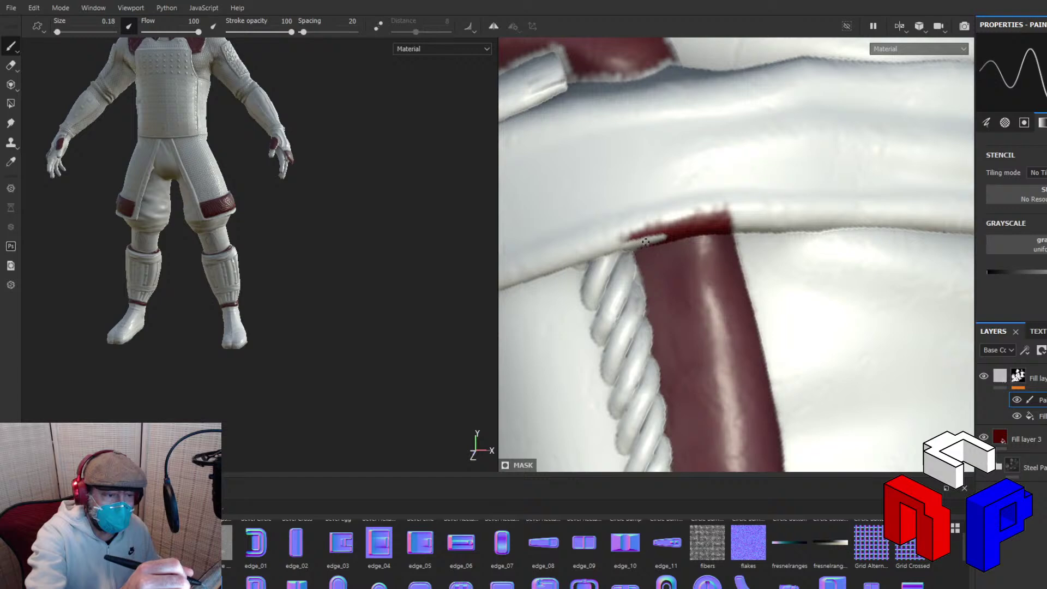
{"action": "mouse_move", "coordinate": [645, 242]}
{"action": "left_mouse_down"}
{"action": "mouse_move", "coordinate": [735, 228]}
{"action": "mouse_move", "coordinate": [657, 242]}
{"action": "left_mouse_up"}
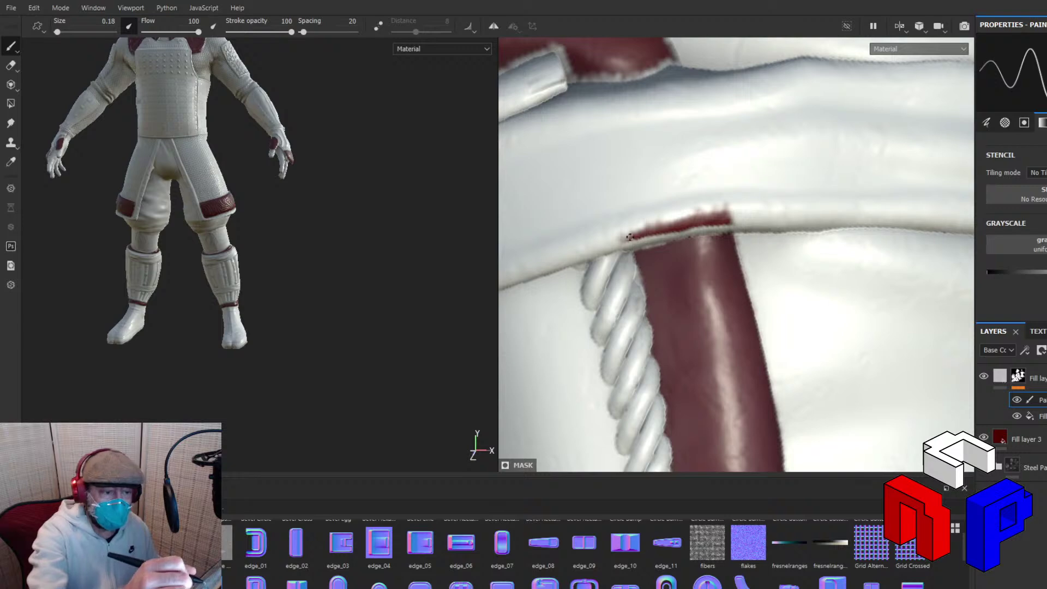
{"action": "mouse_move", "coordinate": [634, 235]}
{"action": "left_mouse_down"}
{"action": "mouse_move", "coordinate": [624, 235]}
{"action": "mouse_move", "coordinate": [728, 221]}
{"action": "mouse_move", "coordinate": [715, 214]}
{"action": "mouse_move", "coordinate": [720, 203]}
{"action": "mouse_move", "coordinate": [683, 232]}
{"action": "mouse_move", "coordinate": [654, 233]}
{"action": "mouse_move", "coordinate": [673, 217]}
{"action": "mouse_move", "coordinate": [665, 213]}
{"action": "mouse_move", "coordinate": [745, 222]}
{"action": "left_mouse_up"}
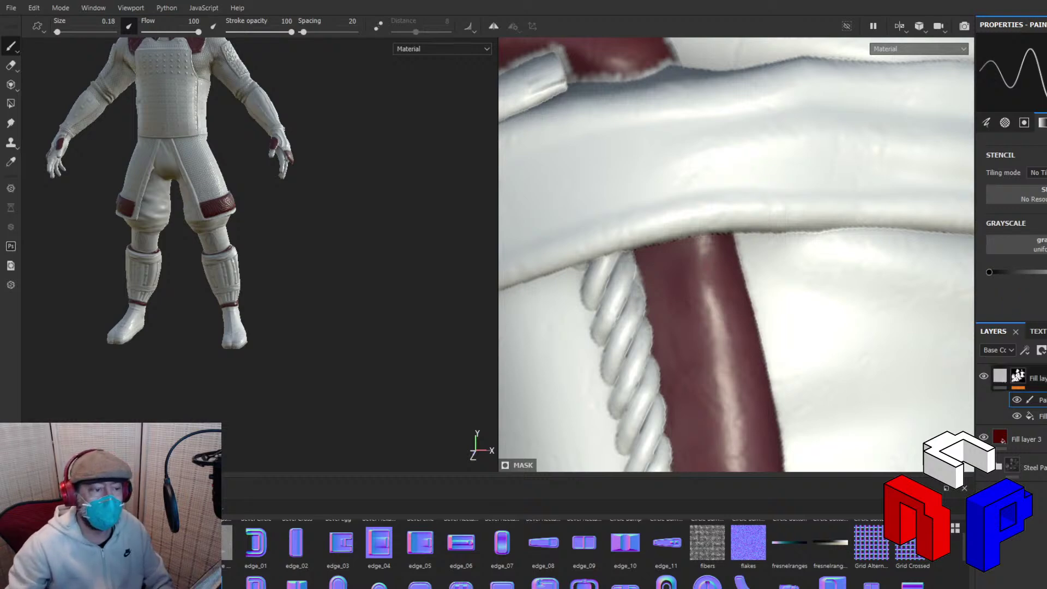
Paint black around the border's cut end and along the lower edge of the red trim's rounded tip above the upper strap.
{"action": "left_click_drag", "start_coordinate": [734, 201], "coordinate": [902, 386], "text": "alt"}
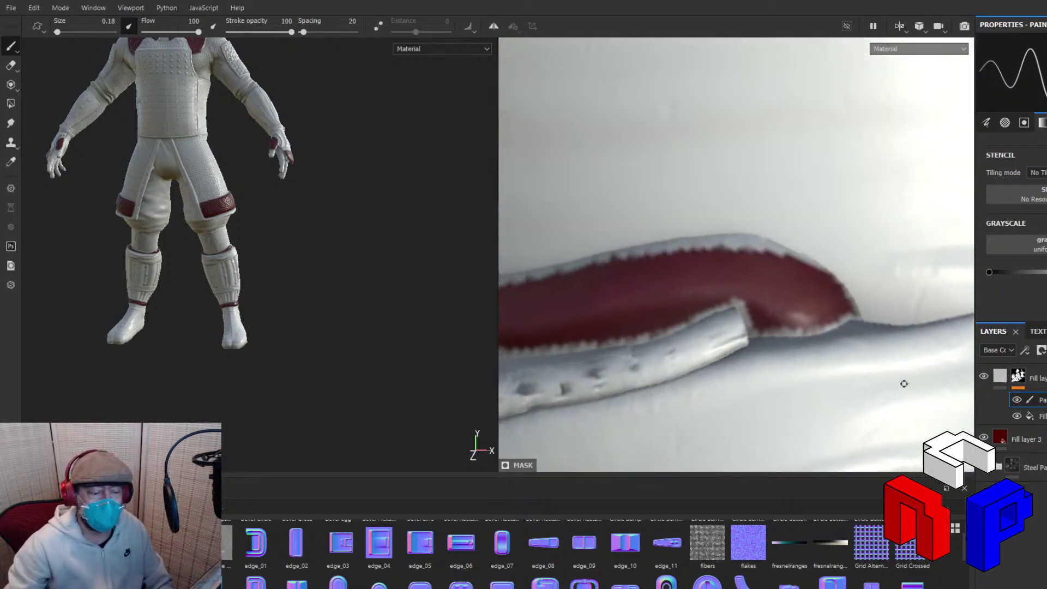
{"action": "middle_click_drag", "start_coordinate": [782, 337], "coordinate": [771, 366], "text": "alt"}
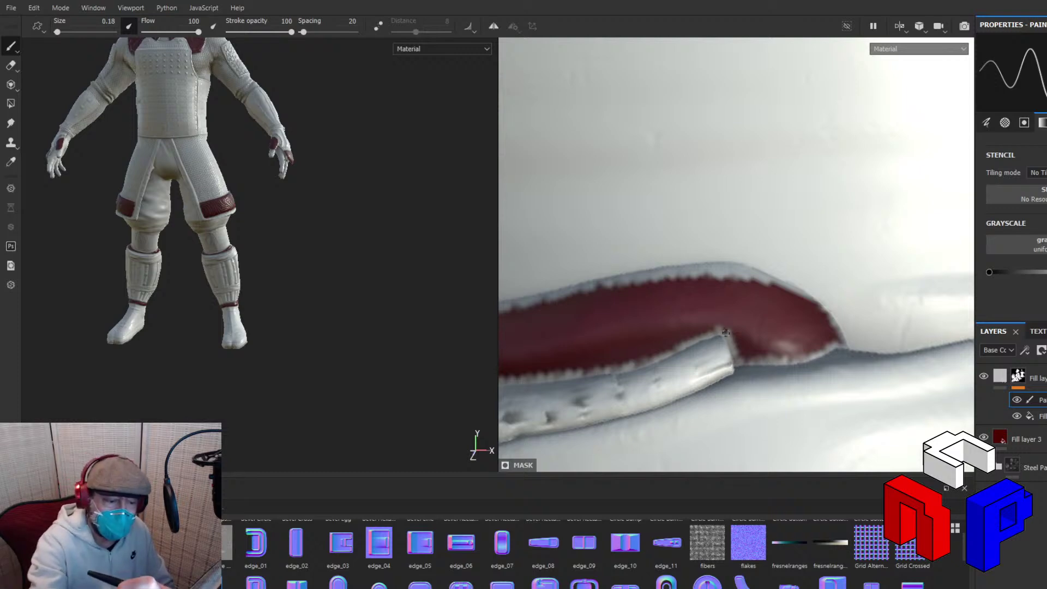
{"action": "left_click_drag", "start_coordinate": [726, 333], "coordinate": [741, 361]}
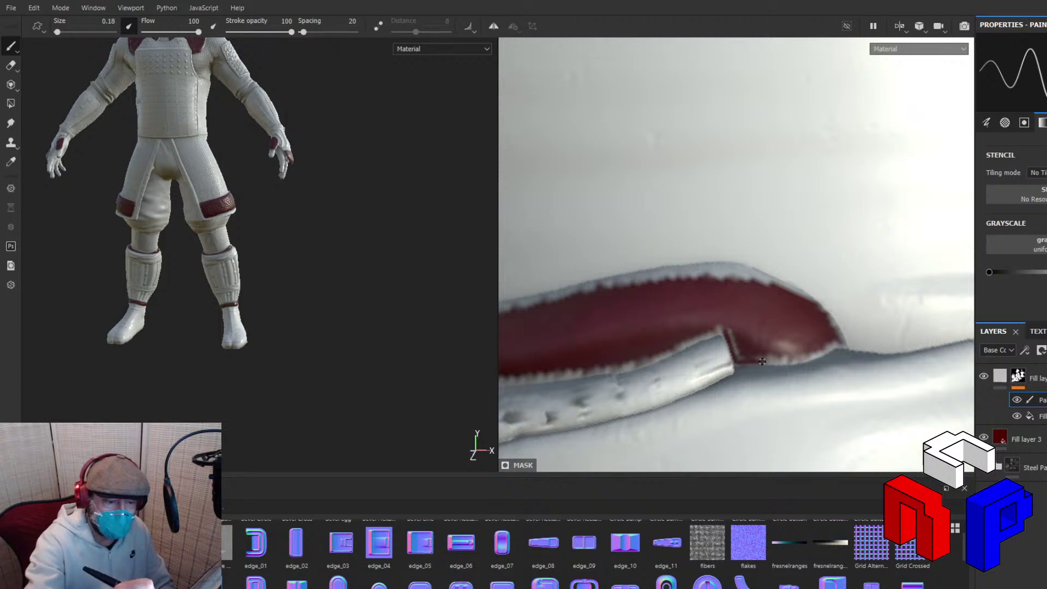
{"action": "left_click_drag", "start_coordinate": [762, 361], "coordinate": [842, 348]}
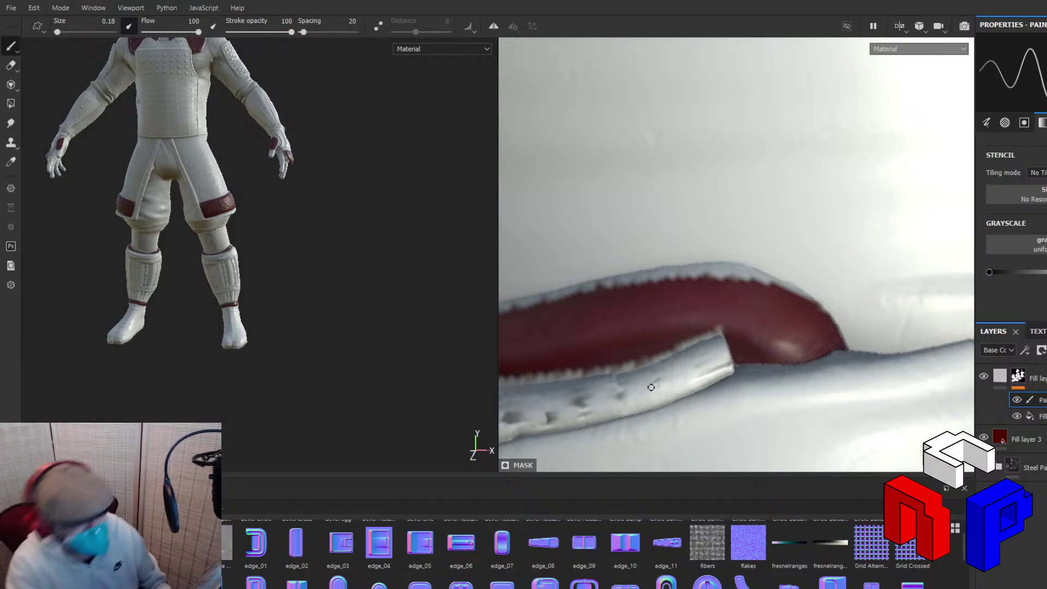
Widen the close-up viewport and paint black over the gray fringe between the upper red trim and the border piece below it.
{"action": "left_click_drag", "start_coordinate": [502, 382], "coordinate": [374, 387]}
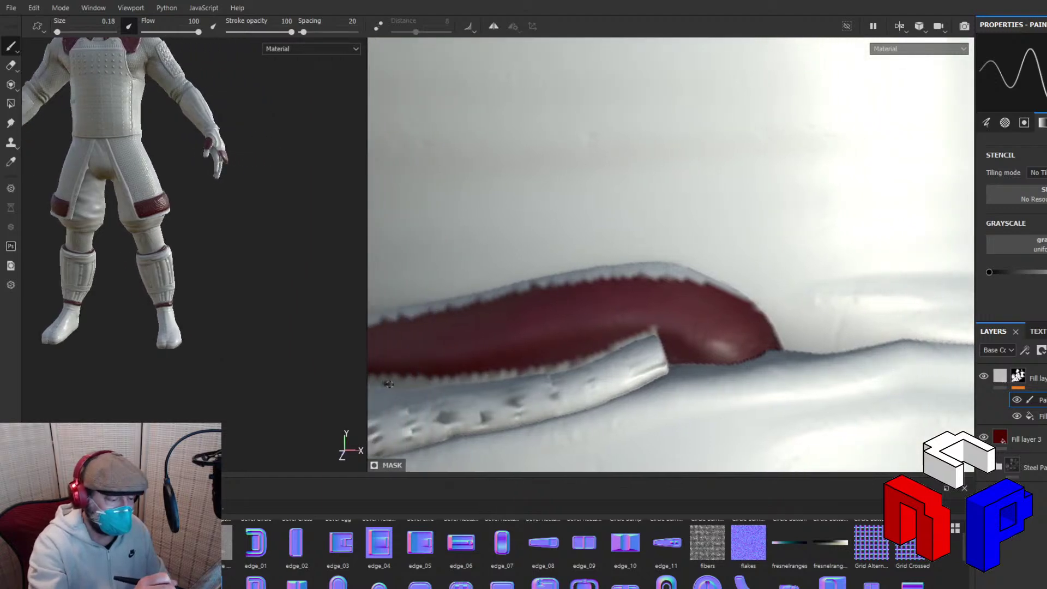
{"action": "mouse_move", "coordinate": [389, 384]}
{"action": "left_mouse_down"}
{"action": "mouse_move", "coordinate": [548, 372]}
{"action": "mouse_move", "coordinate": [649, 334]}
{"action": "left_mouse_up"}
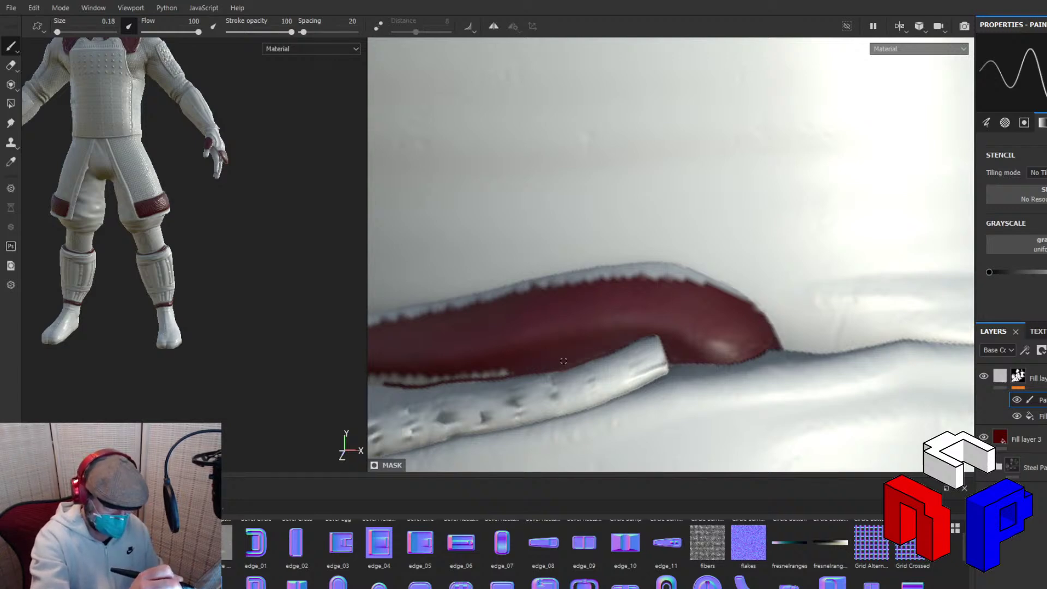
{"action": "mouse_move", "coordinate": [494, 369]}
{"action": "left_mouse_down"}
{"action": "mouse_move", "coordinate": [486, 374]}
{"action": "mouse_move", "coordinate": [511, 372]}
{"action": "mouse_move", "coordinate": [405, 380]}
{"action": "mouse_move", "coordinate": [431, 373]}
{"action": "left_mouse_up"}
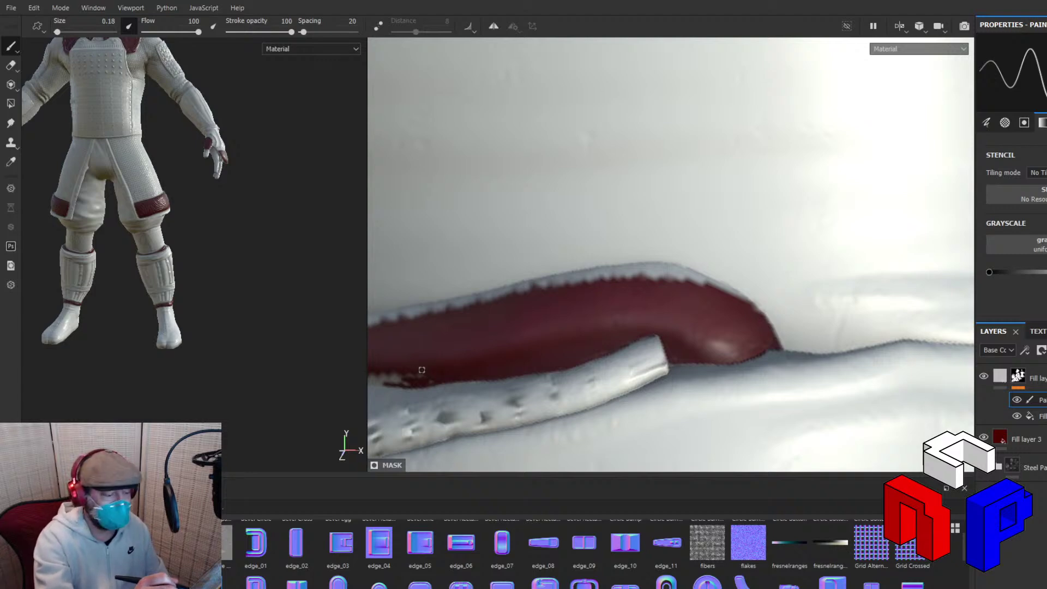
{"action": "left_click_drag", "start_coordinate": [419, 376], "coordinate": [394, 380]}
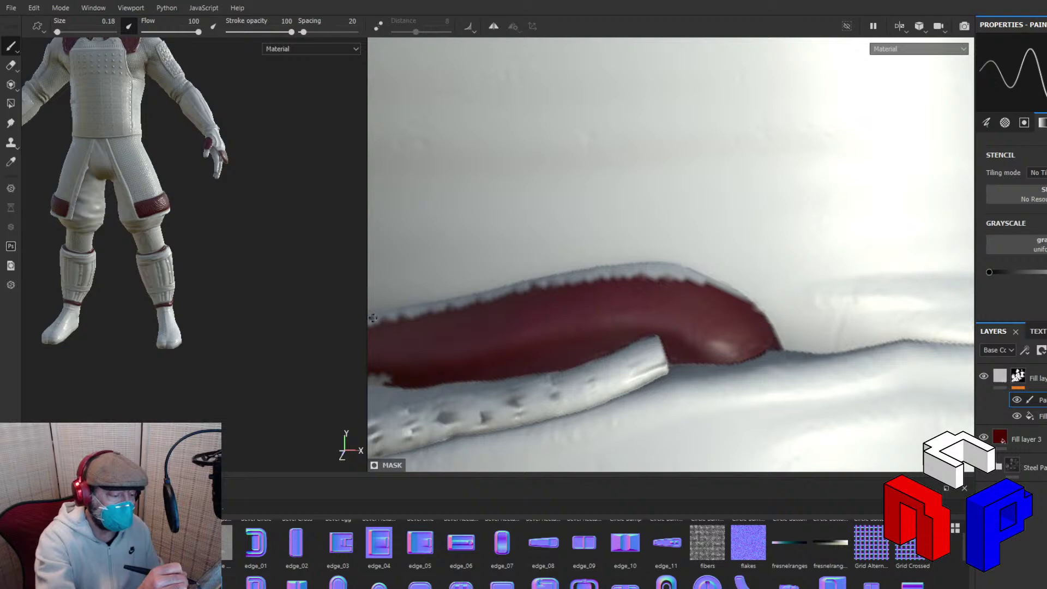
Paint black in the mask over the light fringe along the upper edge of the red trim's rounded tip.
{"action": "mouse_move", "coordinate": [379, 316]}
{"action": "left_mouse_down"}
{"action": "mouse_move", "coordinate": [475, 299]}
{"action": "mouse_move", "coordinate": [461, 302]}
{"action": "left_mouse_up"}
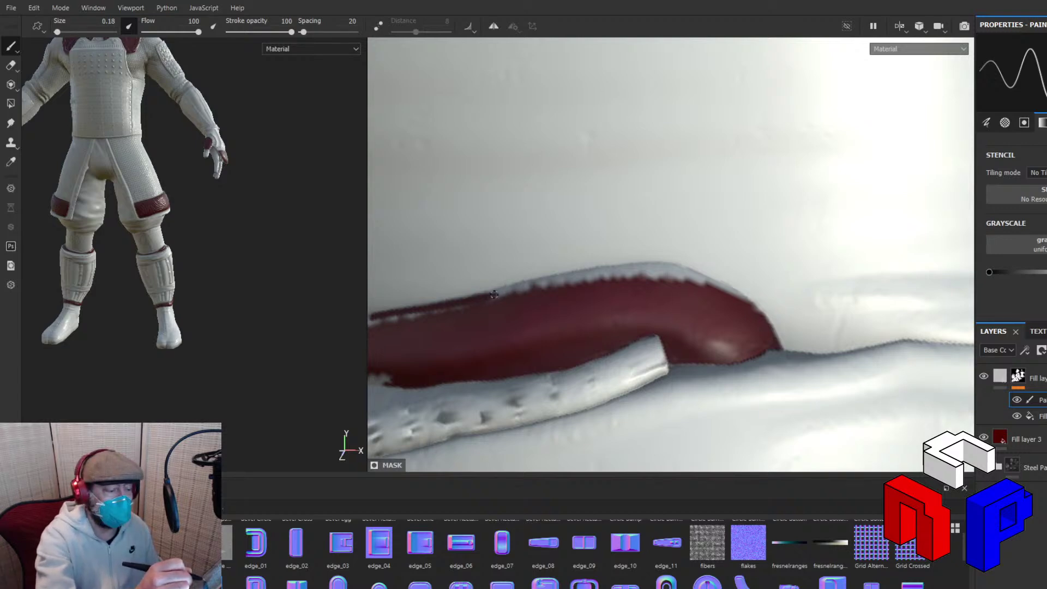
{"action": "mouse_move", "coordinate": [494, 295]}
{"action": "left_mouse_down"}
{"action": "mouse_move", "coordinate": [643, 267]}
{"action": "mouse_move", "coordinate": [628, 267]}
{"action": "mouse_move", "coordinate": [673, 268]}
{"action": "mouse_move", "coordinate": [720, 286]}
{"action": "left_mouse_up"}
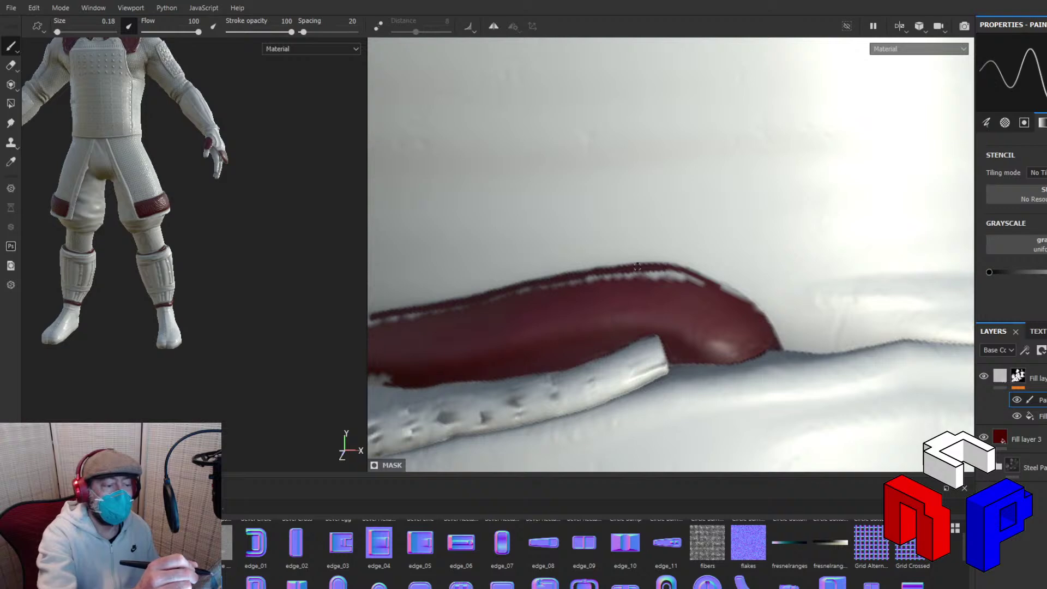
{"action": "mouse_move", "coordinate": [715, 286]}
{"action": "left_mouse_down"}
{"action": "mouse_move", "coordinate": [748, 301]}
{"action": "mouse_move", "coordinate": [649, 273]}
{"action": "mouse_move", "coordinate": [680, 274]}
{"action": "mouse_move", "coordinate": [525, 292]}
{"action": "left_mouse_up"}
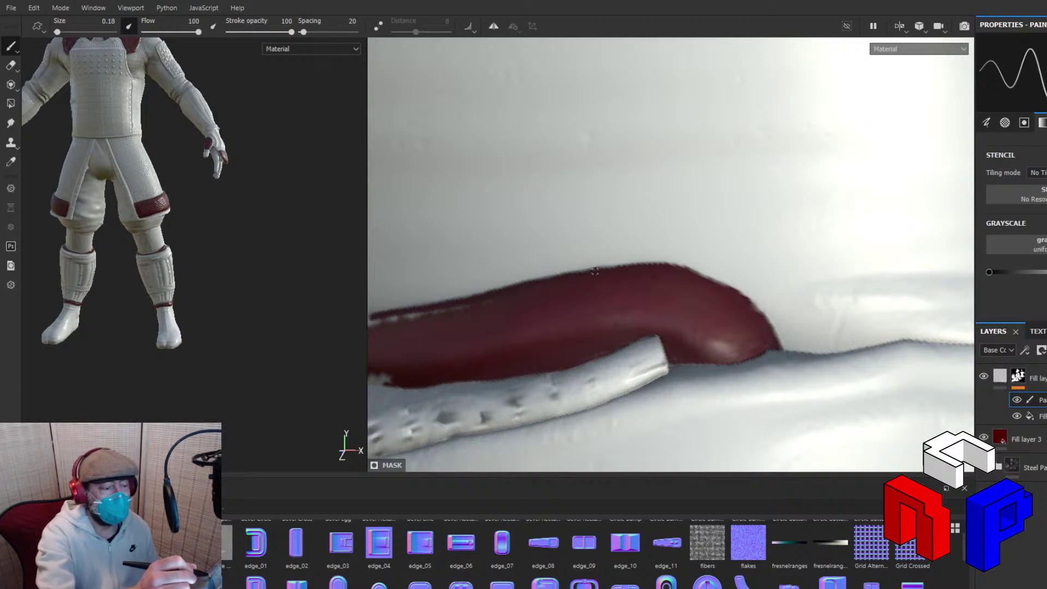
{"action": "mouse_move", "coordinate": [495, 301]}
{"action": "left_mouse_down"}
{"action": "mouse_move", "coordinate": [373, 322]}
{"action": "mouse_move", "coordinate": [408, 315]}
{"action": "left_mouse_up"}
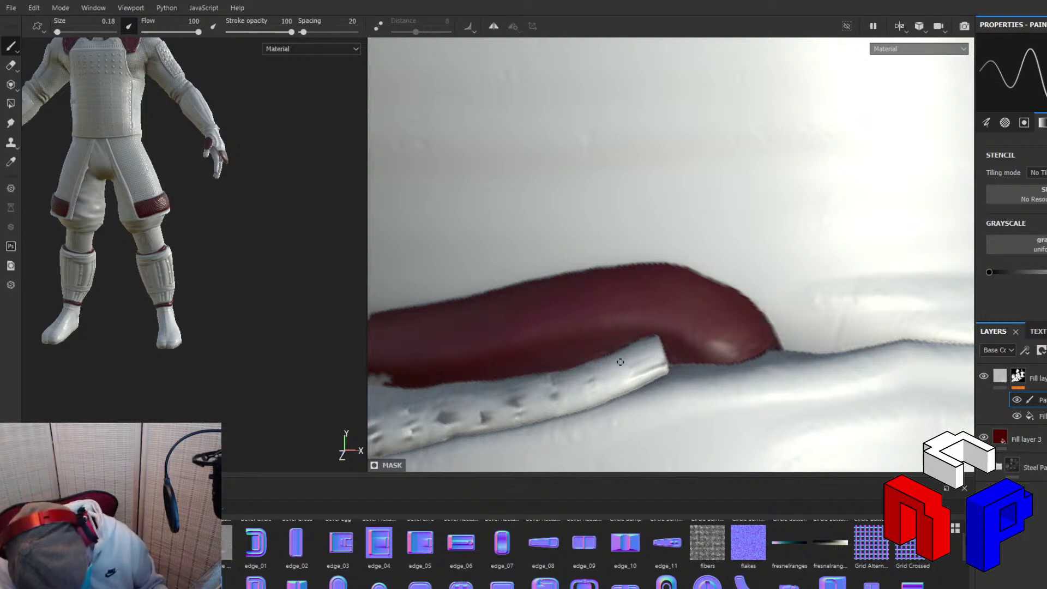
Paint black along the lower edge of the red trim on the stretch below the zigzag lacing.
{"action": "scroll", "coordinate": [618, 358], "scroll_direction": "up", "scroll_amount": 3}
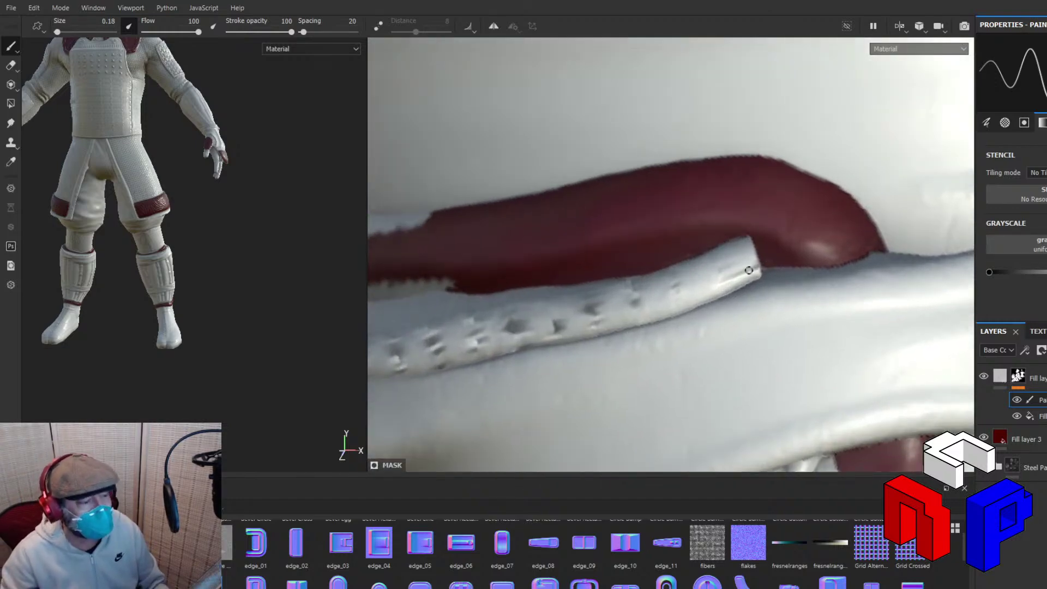
{"action": "scroll", "coordinate": [677, 311], "scroll_direction": "down", "scroll_amount": 4}
{"action": "mouse_move", "coordinate": [677, 311]}
{"action": "middle_mouse_down"}
{"action": "mouse_move", "coordinate": [646, 331]}
{"action": "mouse_move", "coordinate": [744, 304]}
{"action": "middle_mouse_up"}
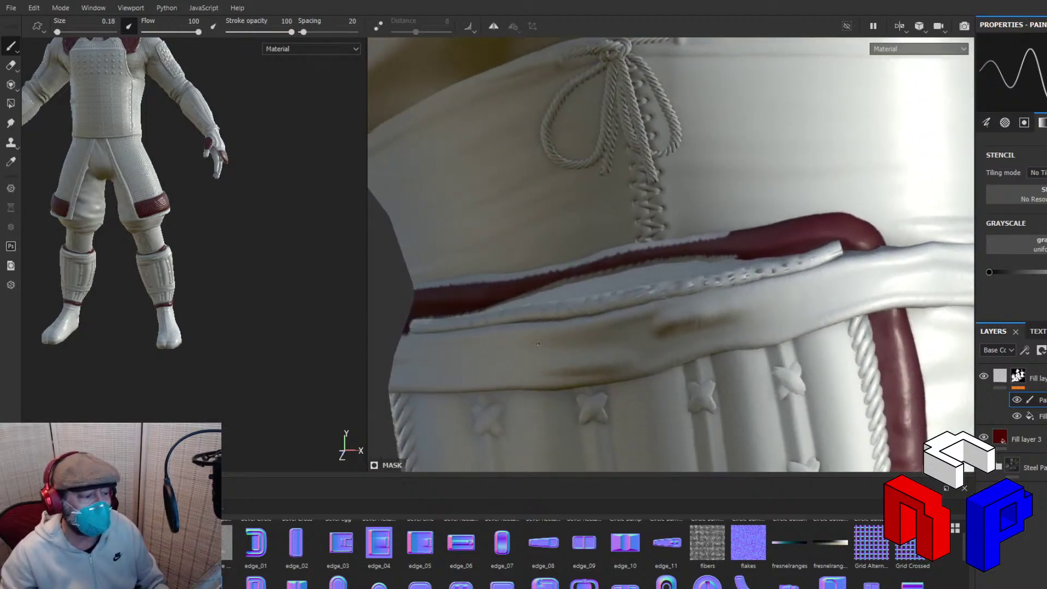
{"action": "middle_click_drag", "start_coordinate": [644, 162], "coordinate": [659, 377]}
{"action": "scroll", "coordinate": [747, 271], "scroll_direction": "up", "scroll_amount": 6}
{"action": "scroll", "coordinate": [638, 334], "scroll_direction": "up", "scroll_amount": 1}
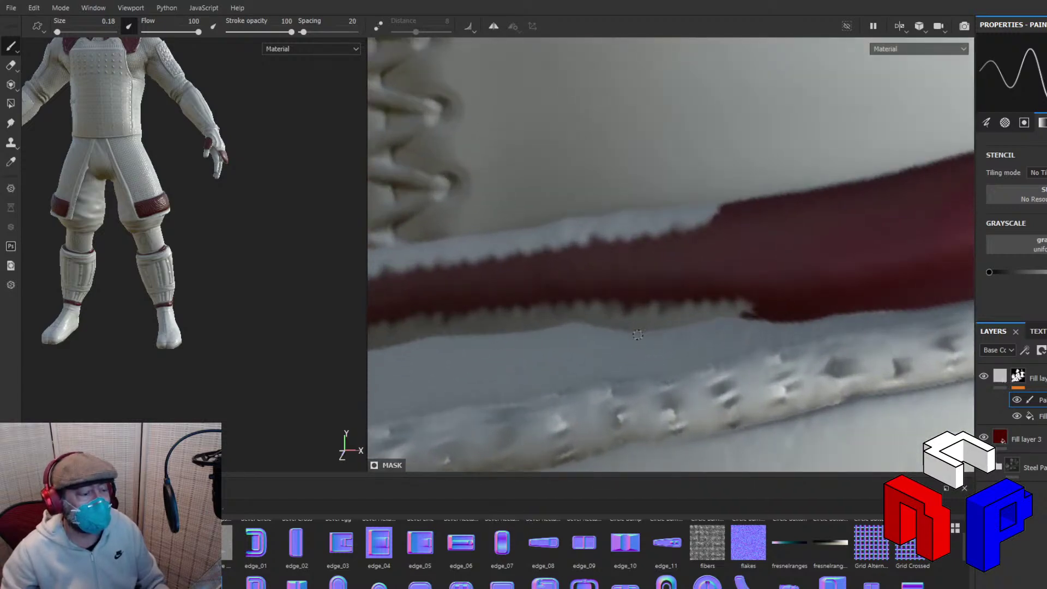
{"action": "scroll", "coordinate": [637, 334], "scroll_direction": "down", "scroll_amount": 2}
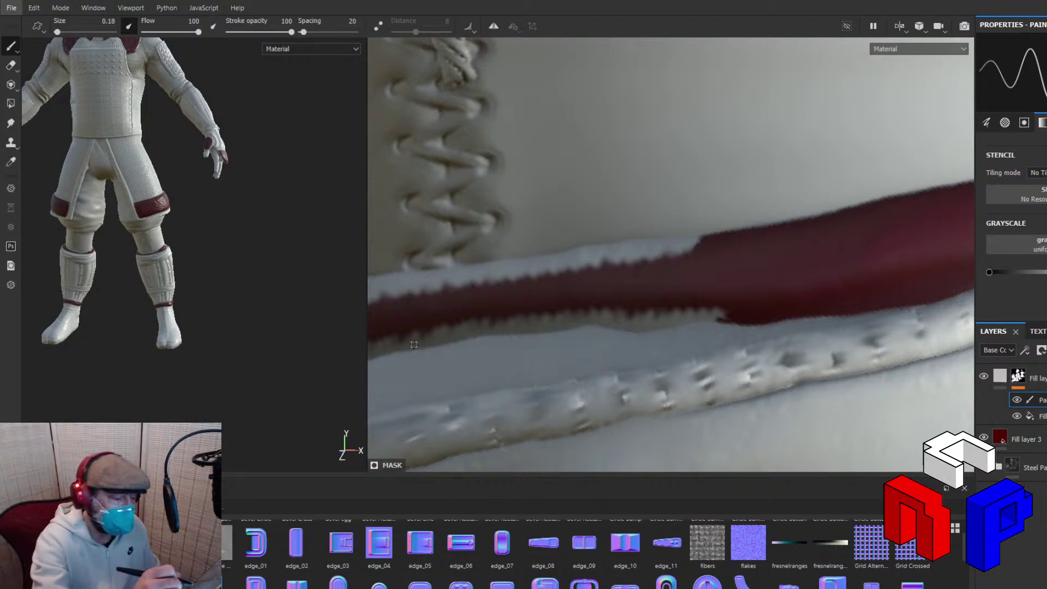
{"action": "left_click_drag", "start_coordinate": [383, 350], "coordinate": [450, 337]}
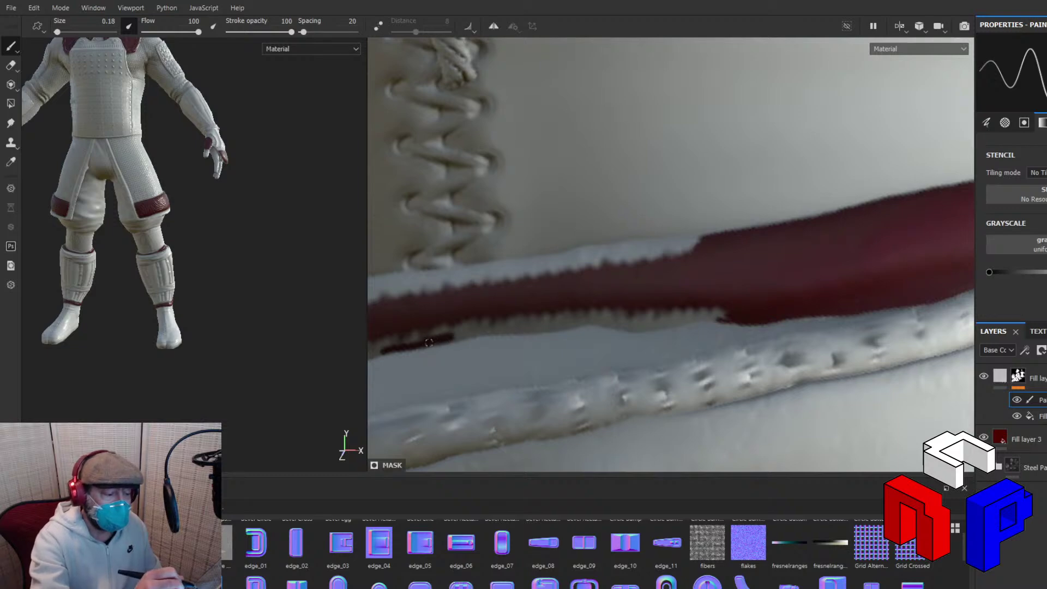
{"action": "left_click_drag", "start_coordinate": [439, 339], "coordinate": [578, 323]}
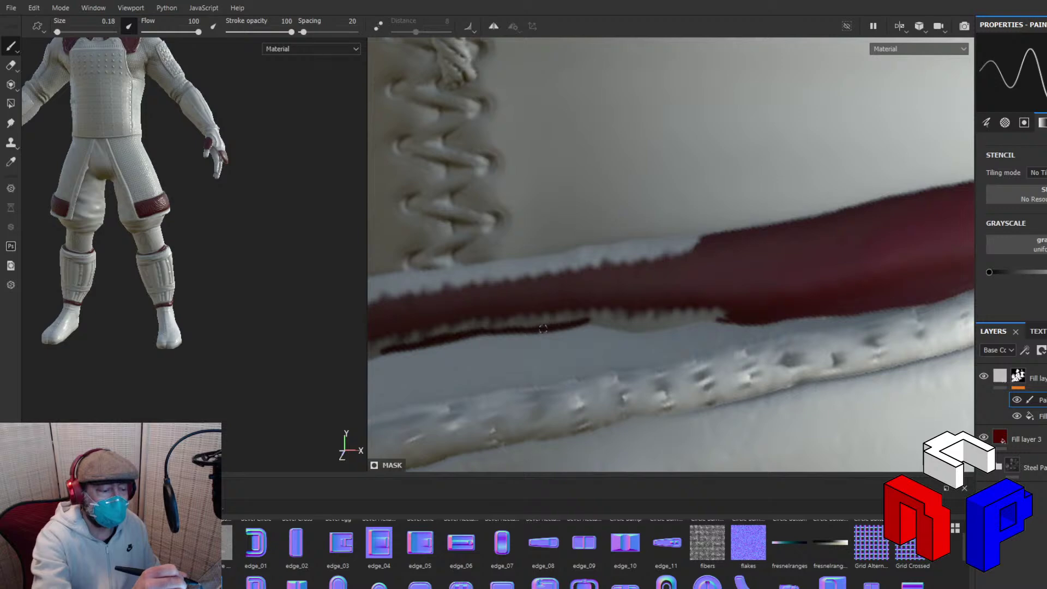
{"action": "mouse_move", "coordinate": [602, 318]}
{"action": "left_mouse_down"}
{"action": "mouse_move", "coordinate": [643, 328]}
{"action": "mouse_move", "coordinate": [724, 321]}
{"action": "mouse_move", "coordinate": [702, 308]}
{"action": "left_mouse_up"}
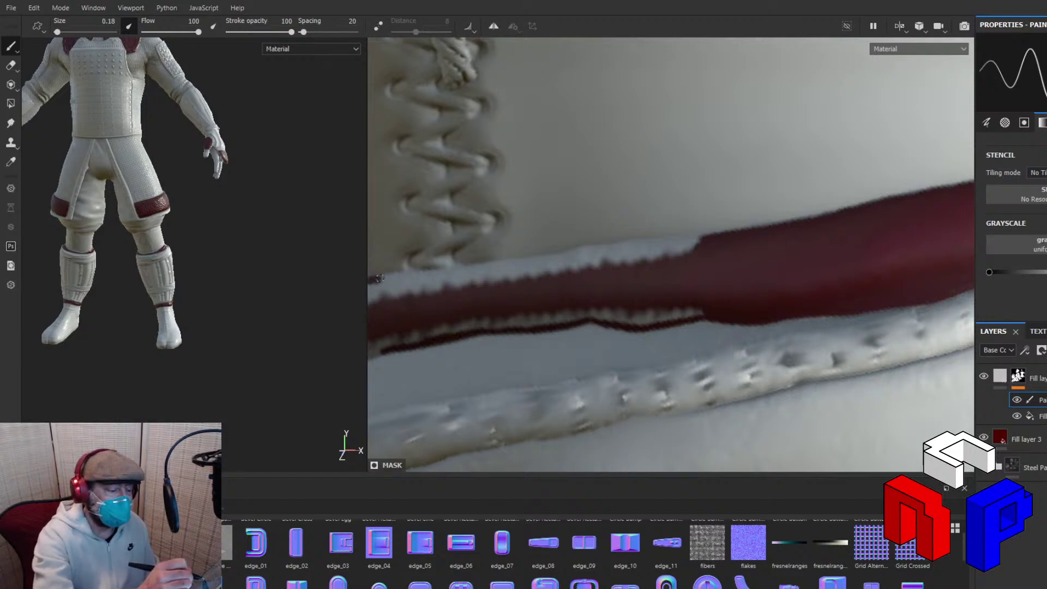
Paint black over the trim's upper fringe below the lacing and fill the leftover gray strip inside its lower edge.
{"action": "left_click_drag", "start_coordinate": [387, 277], "coordinate": [483, 268]}
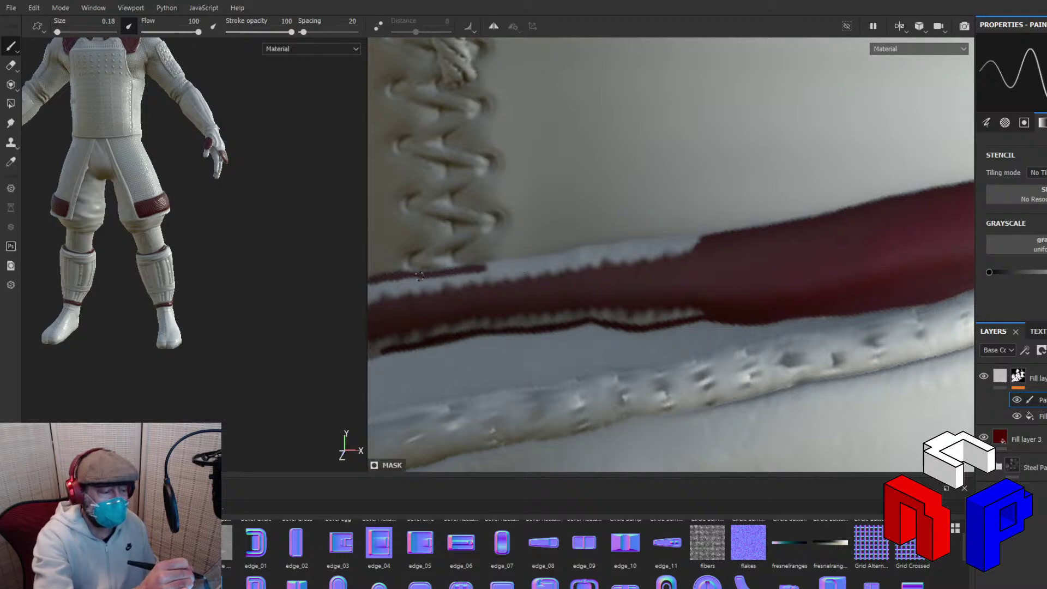
{"action": "mouse_move", "coordinate": [420, 275]}
{"action": "left_mouse_down"}
{"action": "mouse_move", "coordinate": [705, 240]}
{"action": "mouse_move", "coordinate": [554, 271]}
{"action": "mouse_move", "coordinate": [592, 256]}
{"action": "mouse_move", "coordinate": [545, 276]}
{"action": "mouse_move", "coordinate": [553, 267]}
{"action": "mouse_move", "coordinate": [386, 285]}
{"action": "left_mouse_up"}
{"action": "mouse_move", "coordinate": [373, 294]}
{"action": "left_mouse_down"}
{"action": "mouse_move", "coordinate": [433, 293]}
{"action": "mouse_move", "coordinate": [394, 299]}
{"action": "left_mouse_up"}
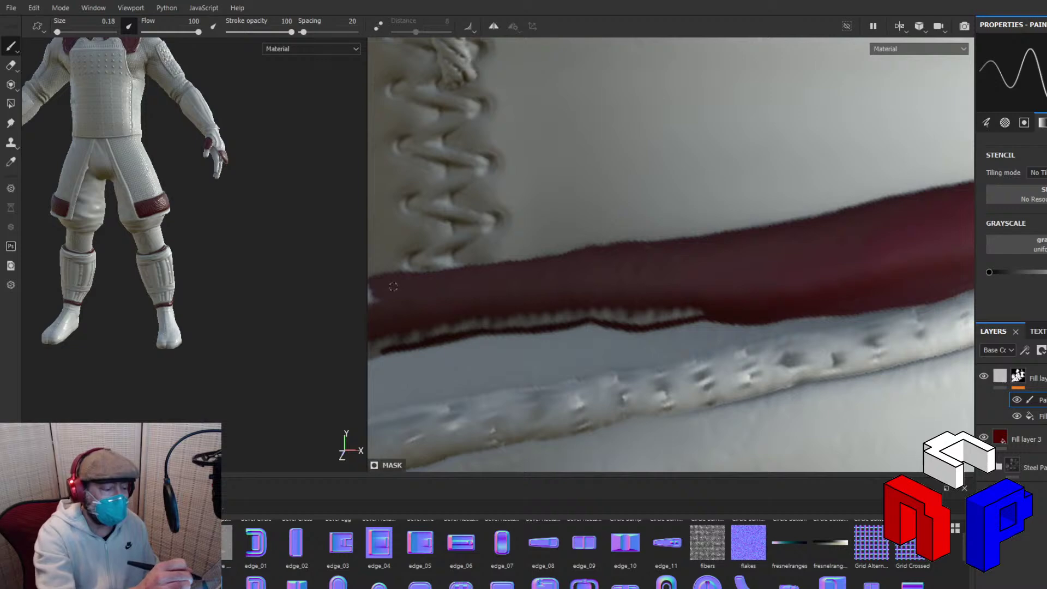
{"action": "mouse_move", "coordinate": [382, 342]}
{"action": "left_mouse_down"}
{"action": "mouse_move", "coordinate": [548, 319]}
{"action": "mouse_move", "coordinate": [522, 316]}
{"action": "mouse_move", "coordinate": [697, 313]}
{"action": "mouse_move", "coordinate": [625, 313]}
{"action": "left_mouse_up"}
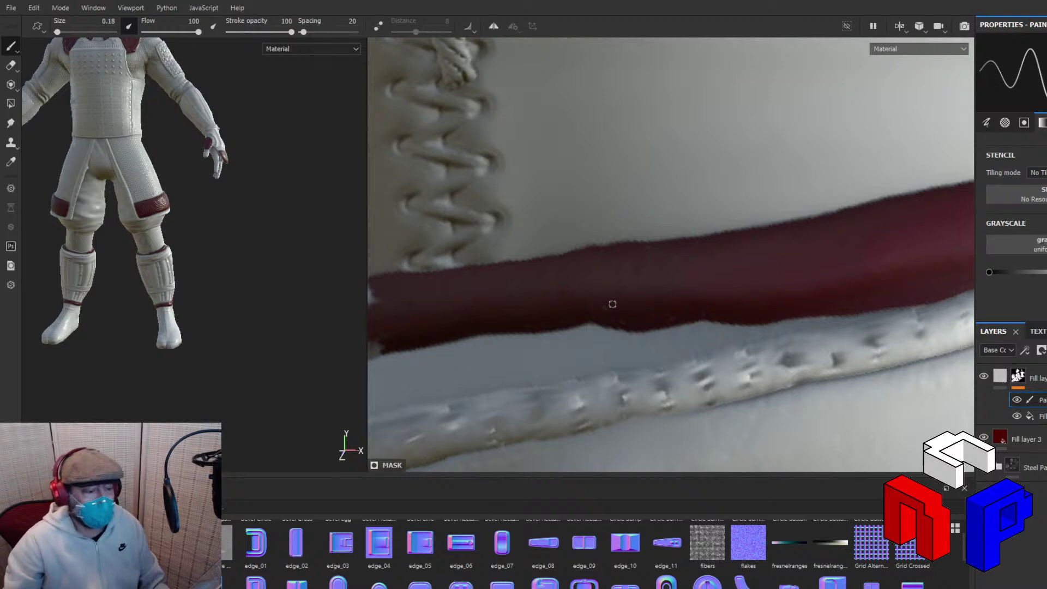
Paint black along the lower edge of the narrowing red trim on the next stretch beyond the lacing.
{"action": "left_click_drag", "start_coordinate": [610, 301], "coordinate": [725, 370], "text": "alt"}
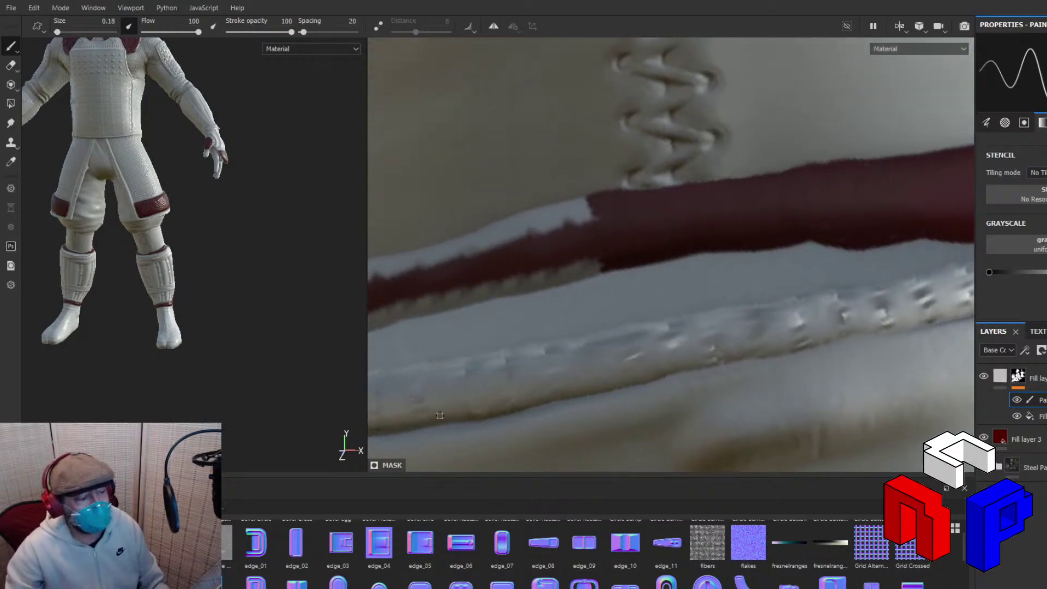
{"action": "middle_click_drag", "start_coordinate": [386, 369], "coordinate": [621, 395]}
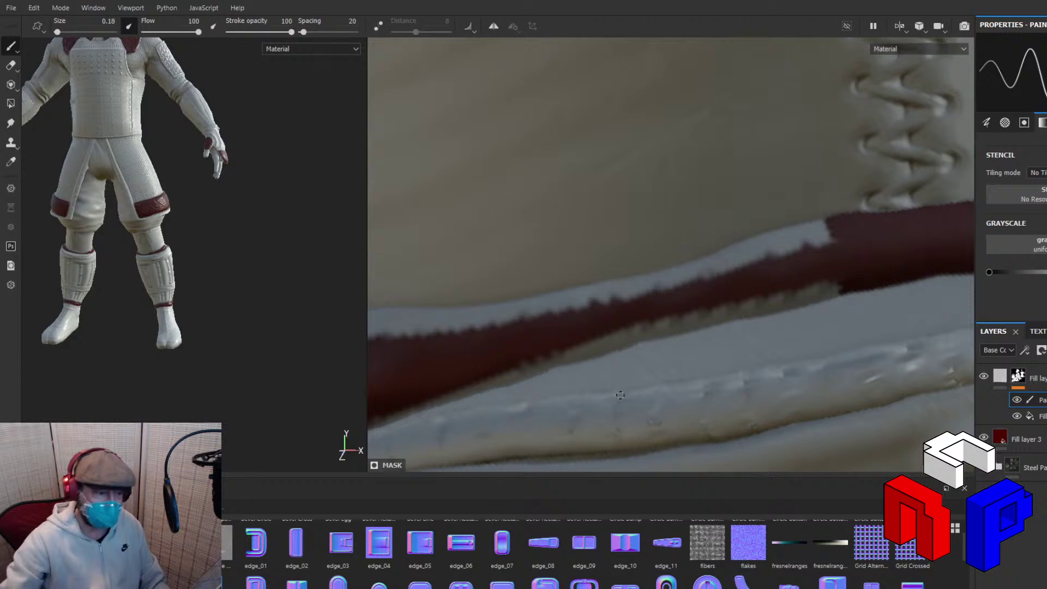
{"action": "mouse_move", "coordinate": [609, 337]}
{"action": "left_mouse_down"}
{"action": "mouse_move", "coordinate": [561, 355]}
{"action": "mouse_move", "coordinate": [665, 332]}
{"action": "mouse_move", "coordinate": [567, 359]}
{"action": "left_mouse_up"}
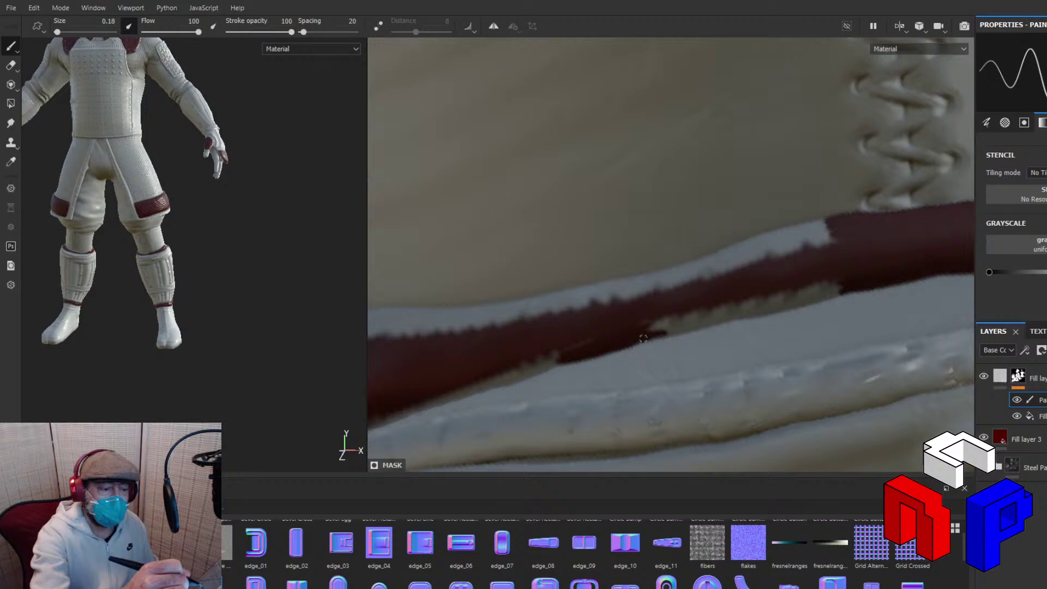
{"action": "left_click_drag", "start_coordinate": [649, 338], "coordinate": [841, 293]}
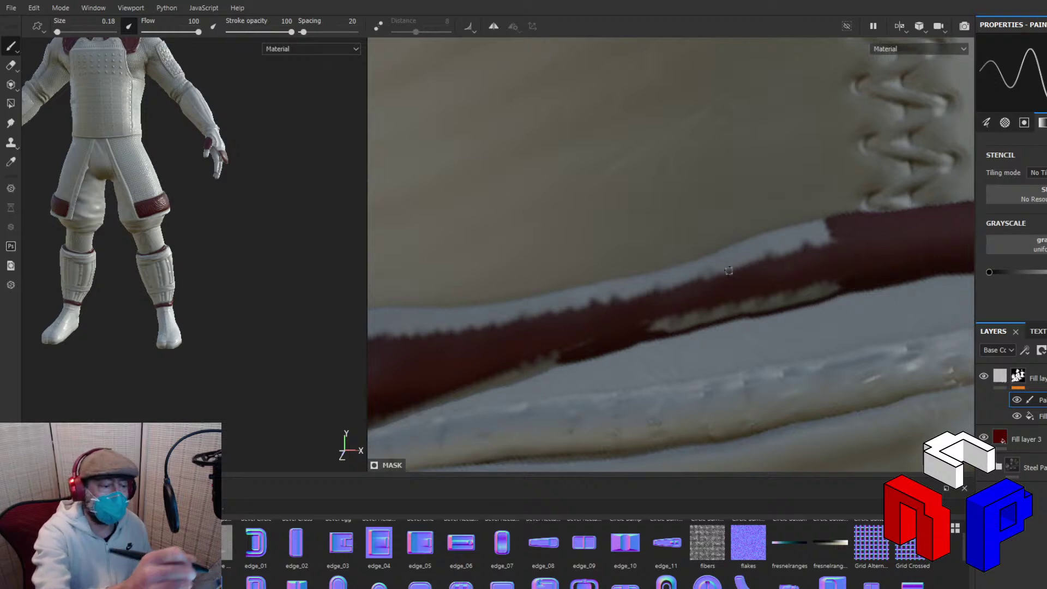
Paint black along the upper edge of the trim just past the lacing and fill the remaining light gaps on both sides.
{"action": "left_click_drag", "start_coordinate": [825, 222], "coordinate": [700, 264]}
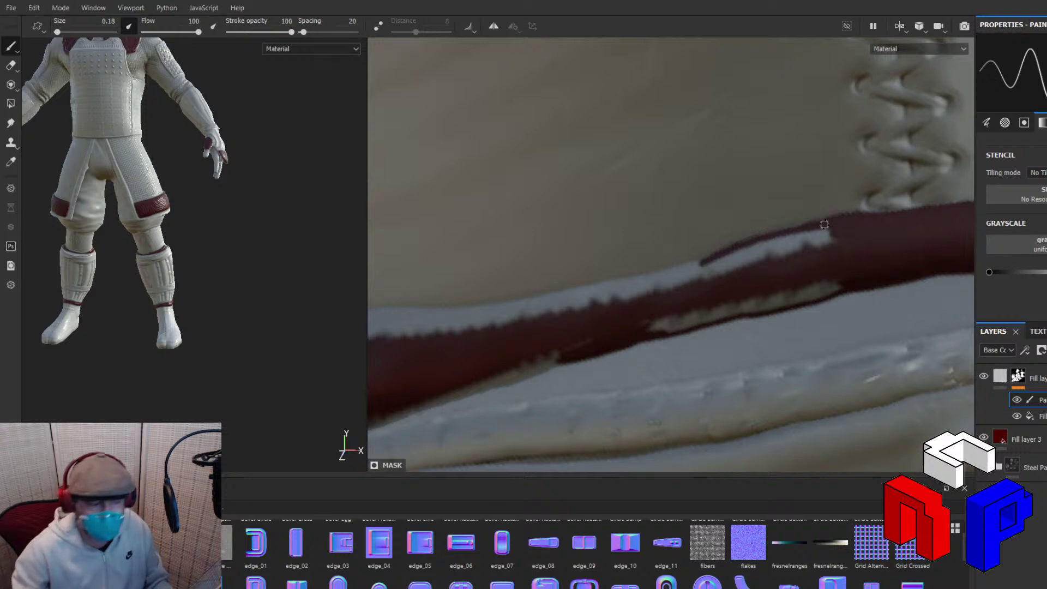
{"action": "mouse_move", "coordinate": [741, 261]}
{"action": "left_mouse_down"}
{"action": "mouse_move", "coordinate": [826, 243]}
{"action": "mouse_move", "coordinate": [793, 234]}
{"action": "mouse_move", "coordinate": [804, 234]}
{"action": "mouse_move", "coordinate": [752, 252]}
{"action": "mouse_move", "coordinate": [756, 260]}
{"action": "left_mouse_up"}
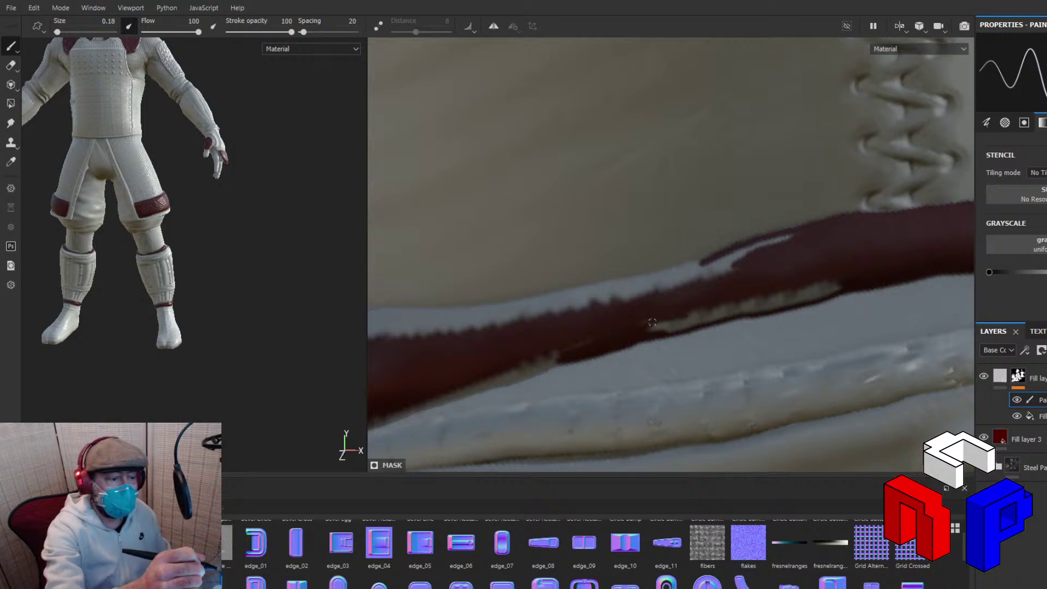
{"action": "mouse_move", "coordinate": [731, 270]}
{"action": "left_mouse_down"}
{"action": "mouse_move", "coordinate": [709, 265]}
{"action": "mouse_move", "coordinate": [770, 241]}
{"action": "left_mouse_up"}
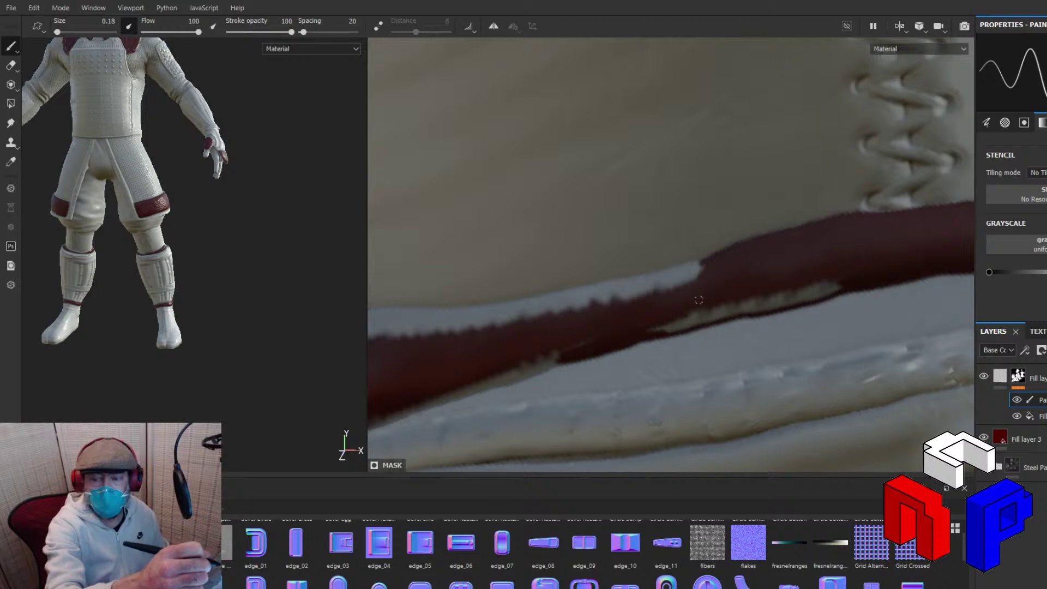
{"action": "mouse_move", "coordinate": [657, 325]}
{"action": "left_mouse_down"}
{"action": "mouse_move", "coordinate": [841, 284]}
{"action": "mouse_move", "coordinate": [769, 301]}
{"action": "left_mouse_up"}
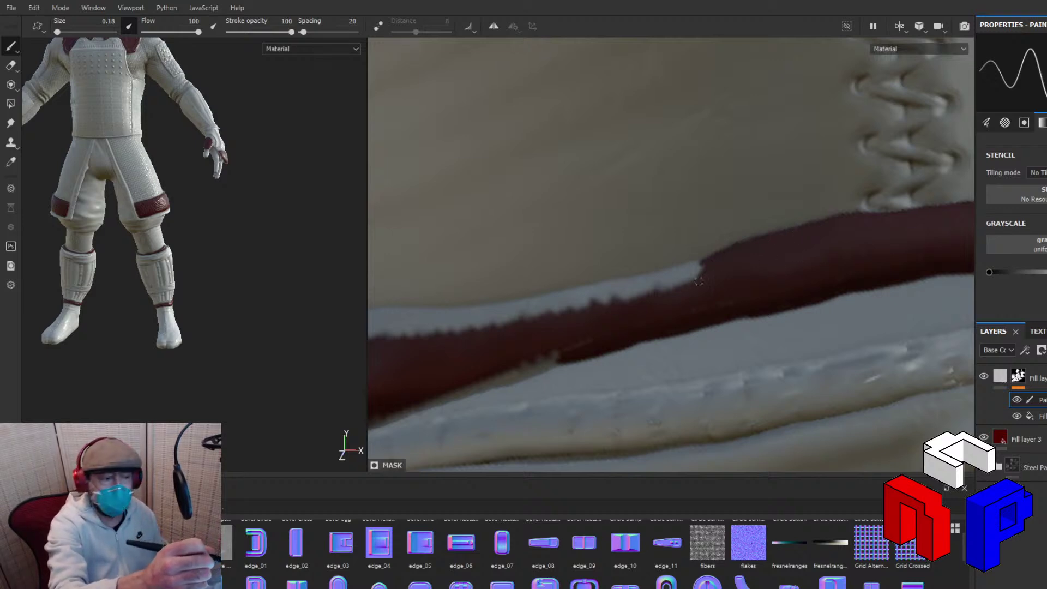
{"action": "mouse_move", "coordinate": [698, 282]}
{"action": "left_mouse_down"}
{"action": "mouse_move", "coordinate": [712, 272]}
{"action": "mouse_move", "coordinate": [681, 280]}
{"action": "left_mouse_up"}
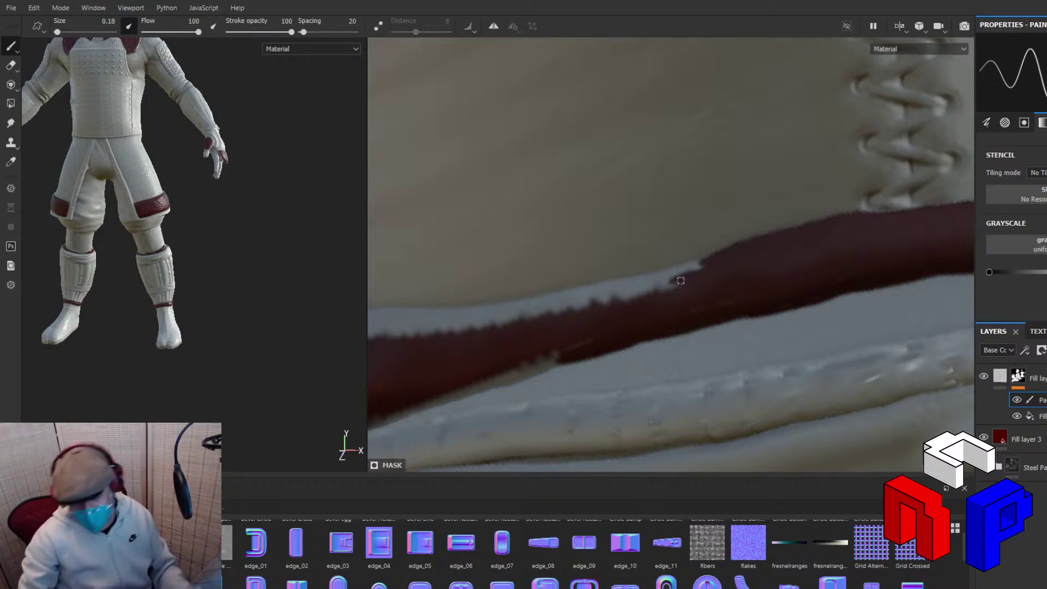
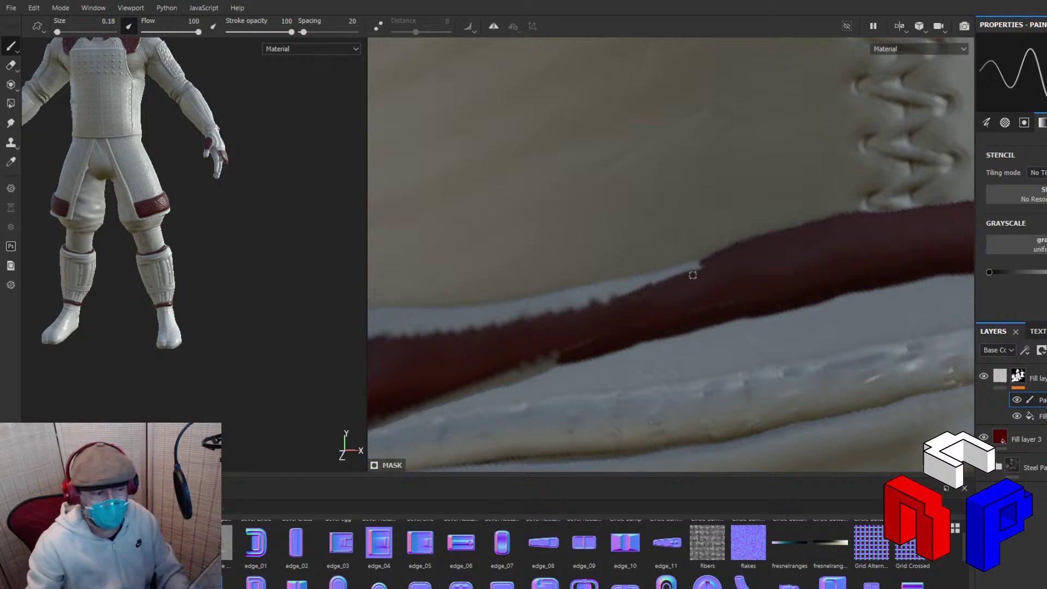
Rotate the environment lighting to brighten the trim and paint black over the light fringe continuing along its upper edge.
{"action": "right_click_drag", "start_coordinate": [702, 232], "coordinate": [776, 231], "text": "shift"}
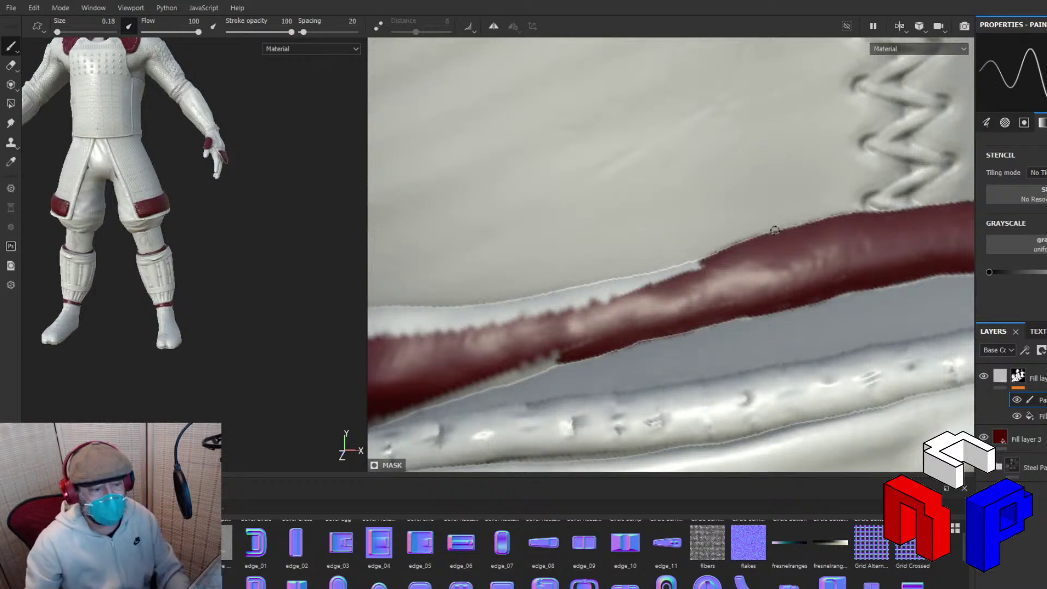
{"action": "middle_click_drag", "start_coordinate": [774, 230], "coordinate": [634, 285], "text": "alt"}
{"action": "scroll", "coordinate": [635, 286], "scroll_direction": "down", "scroll_amount": 3}
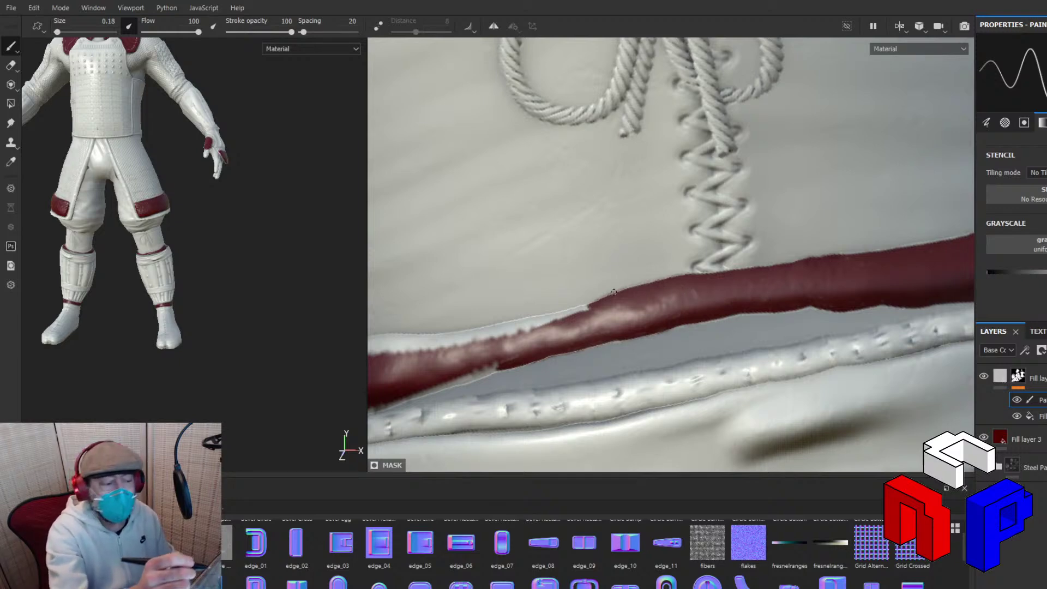
{"action": "mouse_move", "coordinate": [594, 297]}
{"action": "left_mouse_down", "text": "alt"}
{"action": "mouse_move", "coordinate": [588, 303]}
{"action": "mouse_move", "coordinate": [593, 296]}
{"action": "left_mouse_up", "text": "alt"}
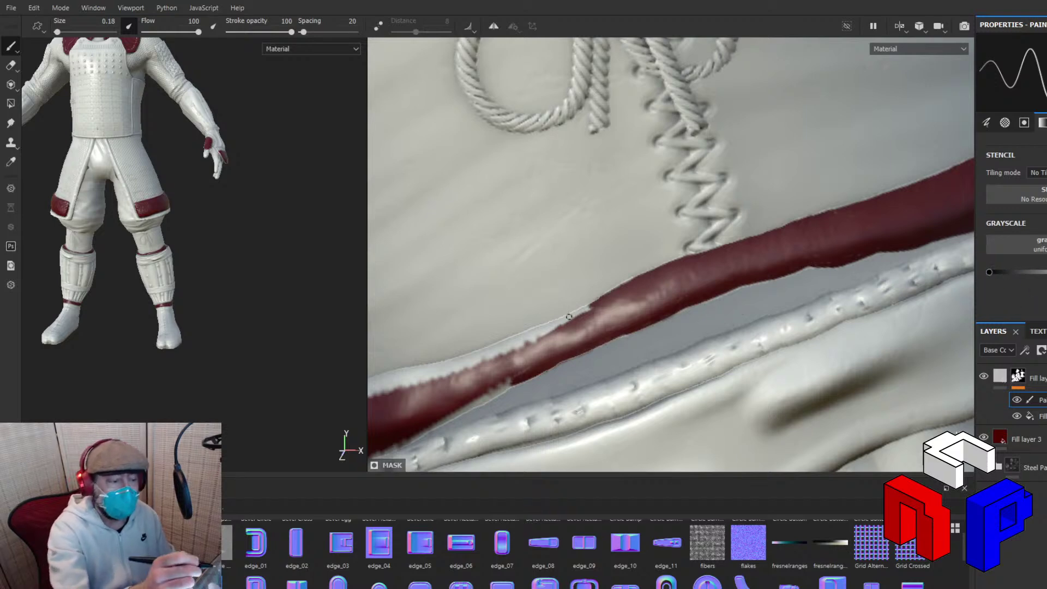
{"action": "left_click_drag", "start_coordinate": [531, 341], "coordinate": [583, 312]}
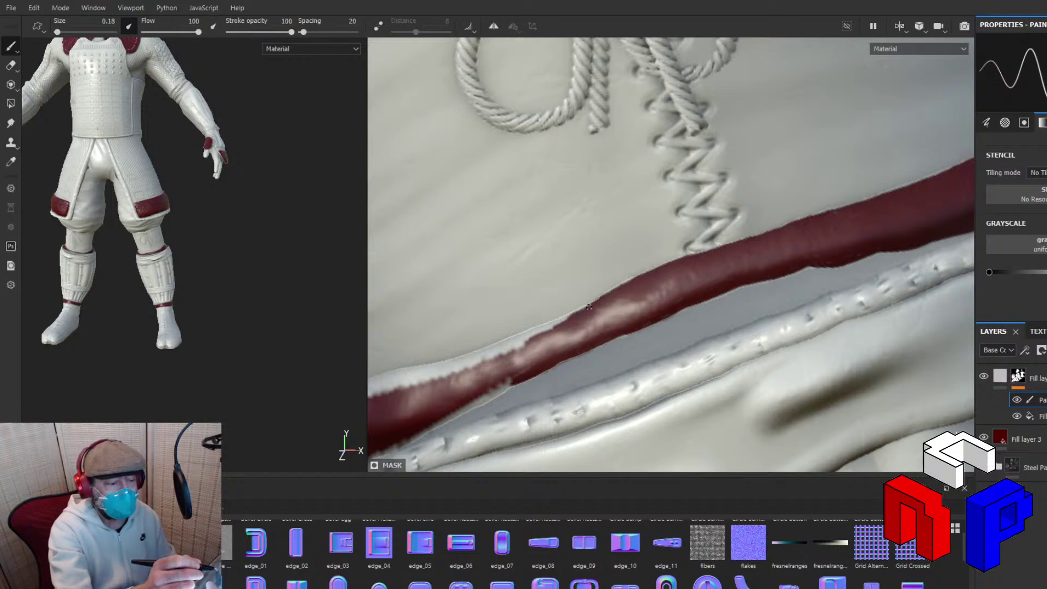
{"action": "left_click_drag", "start_coordinate": [589, 307], "coordinate": [555, 326]}
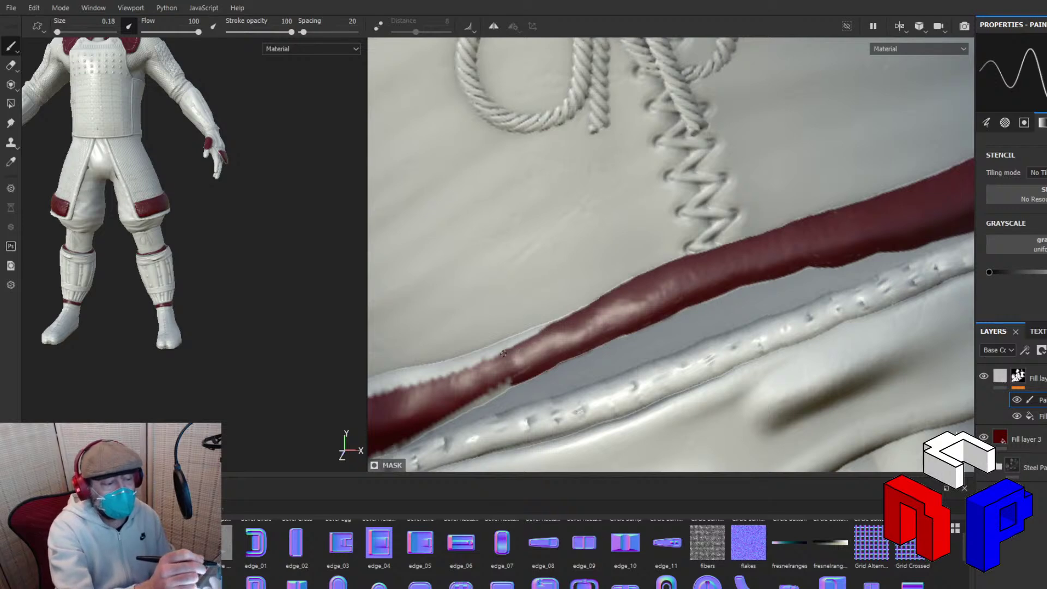
{"action": "left_click_drag", "start_coordinate": [528, 339], "coordinate": [540, 332]}
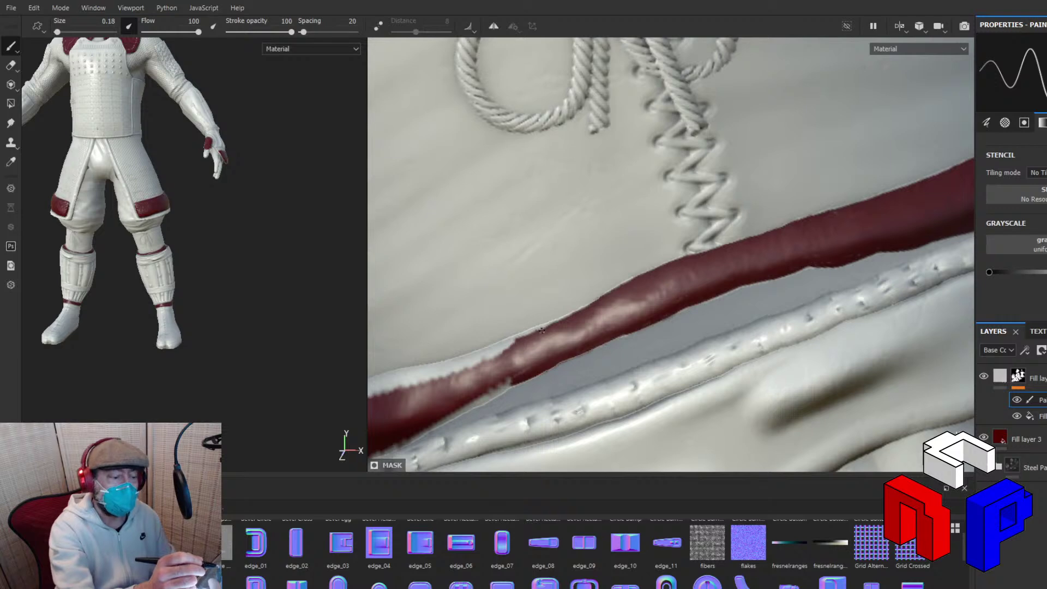
{"action": "mouse_move", "coordinate": [537, 332]}
{"action": "left_mouse_down"}
{"action": "mouse_move", "coordinate": [512, 339]}
{"action": "mouse_move", "coordinate": [568, 317]}
{"action": "left_mouse_up"}
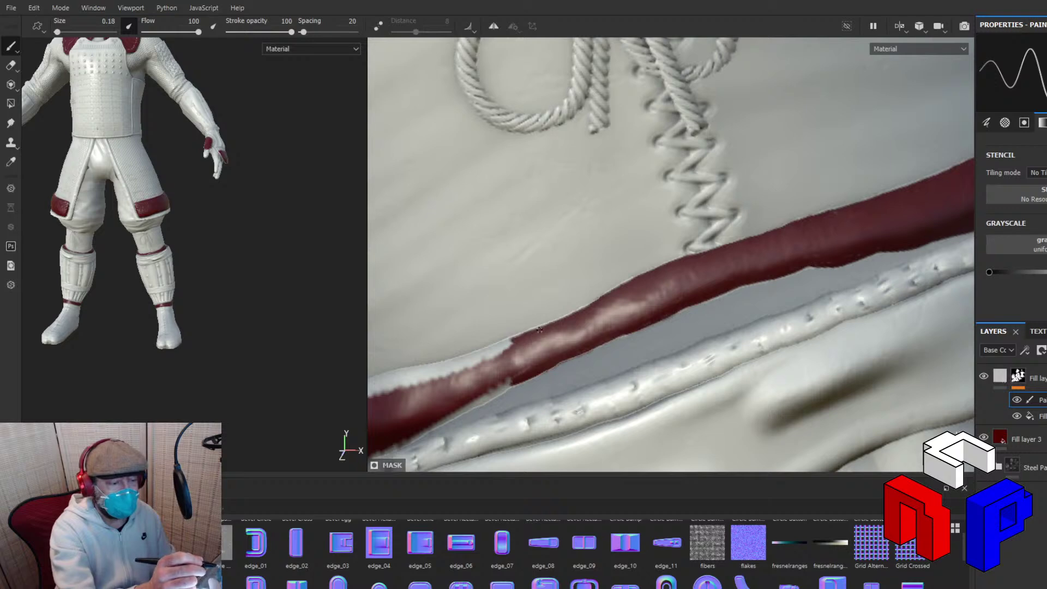
Paint black along the lower edge of the red trim on its far stretch beyond the lacing.
{"action": "left_click_drag", "start_coordinate": [520, 371], "coordinate": [500, 389]}
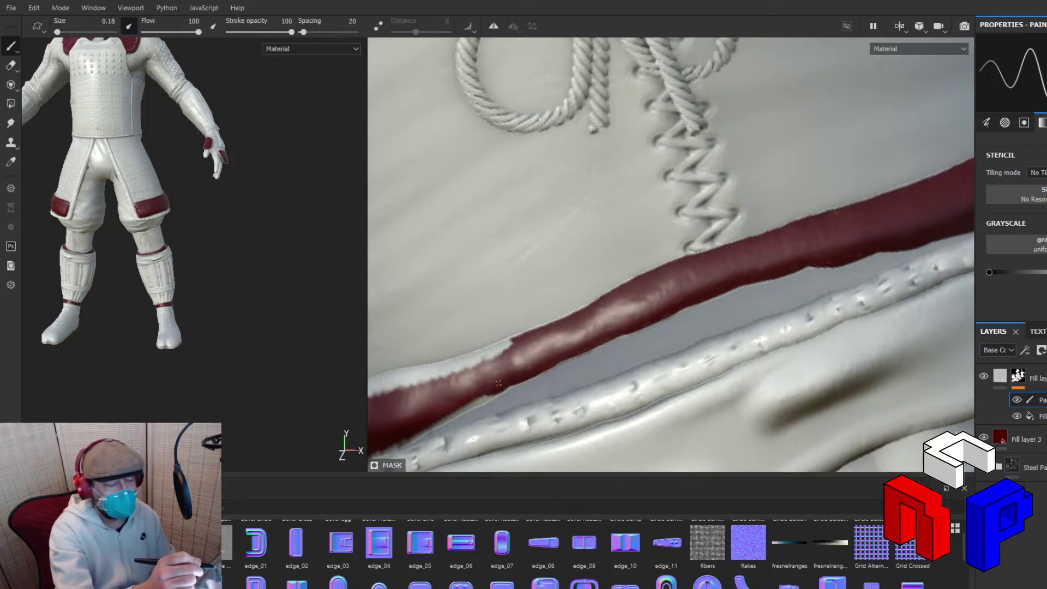
{"action": "left_click_drag", "start_coordinate": [446, 414], "coordinate": [487, 398]}
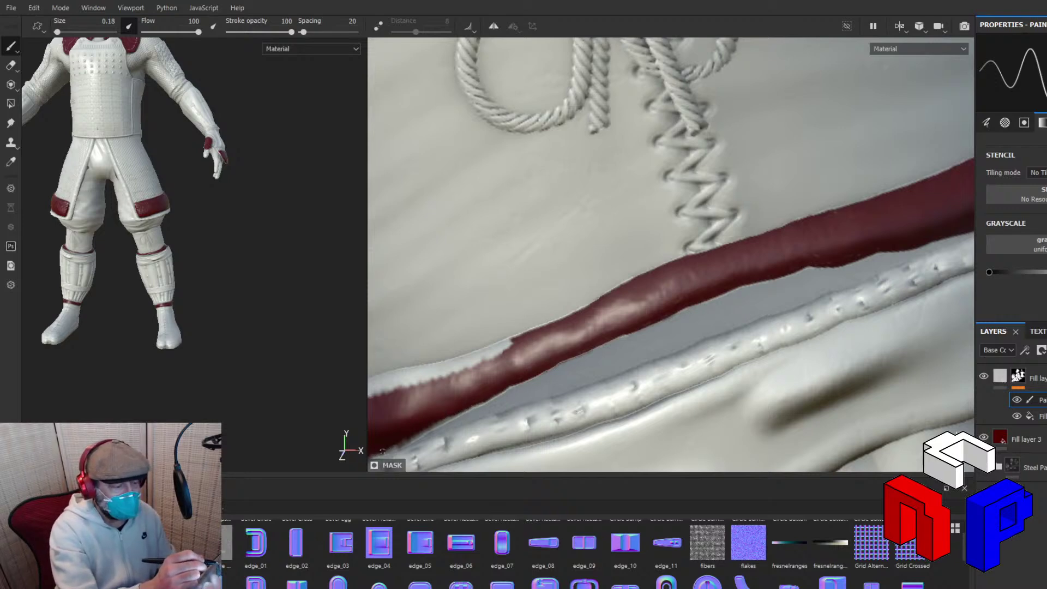
{"action": "left_click_drag", "start_coordinate": [381, 450], "coordinate": [449, 417]}
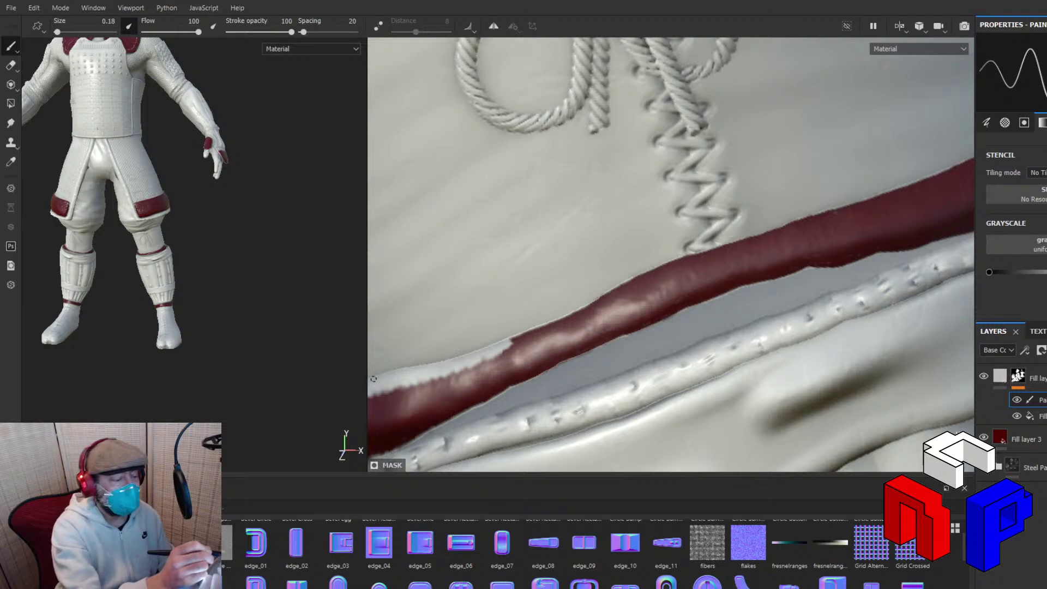
Paint black along the trim's upper border out to the UV island's end and start filling the light strip beneath it.
{"action": "mouse_move", "coordinate": [369, 381]}
{"action": "left_mouse_down"}
{"action": "mouse_move", "coordinate": [511, 340]}
{"action": "mouse_move", "coordinate": [474, 354]}
{"action": "left_mouse_up"}
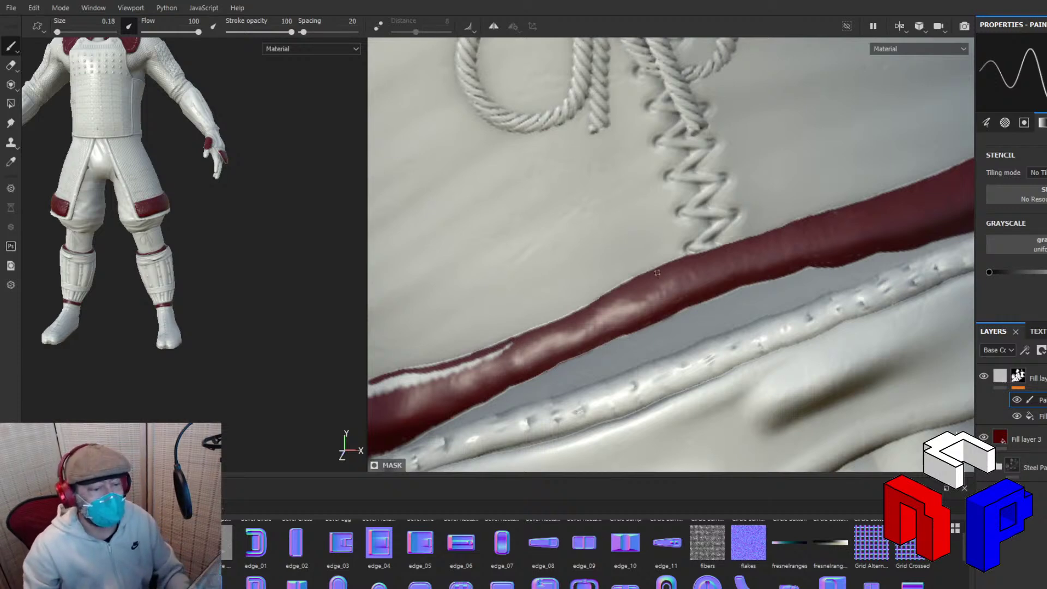
{"action": "left_click_drag", "start_coordinate": [657, 273], "coordinate": [775, 330], "text": "alt"}
{"action": "scroll", "coordinate": [761, 321], "scroll_direction": "down", "scroll_amount": 4}
{"action": "scroll", "coordinate": [748, 340], "scroll_direction": "up", "scroll_amount": 4}
{"action": "scroll", "coordinate": [776, 331], "scroll_direction": "up", "scroll_amount": 4}
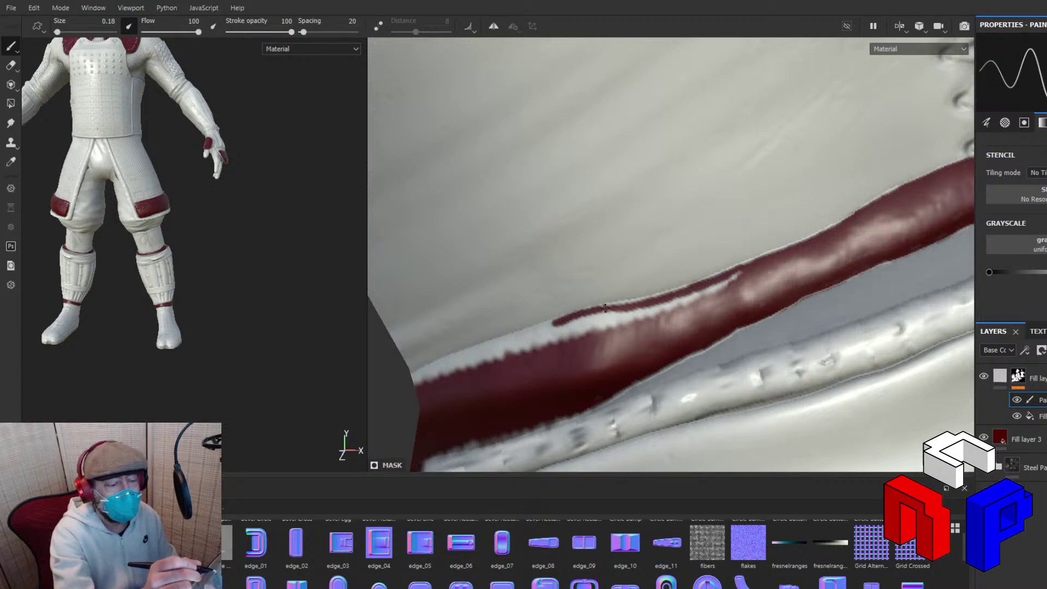
{"action": "left_click_drag", "start_coordinate": [618, 306], "coordinate": [686, 287]}
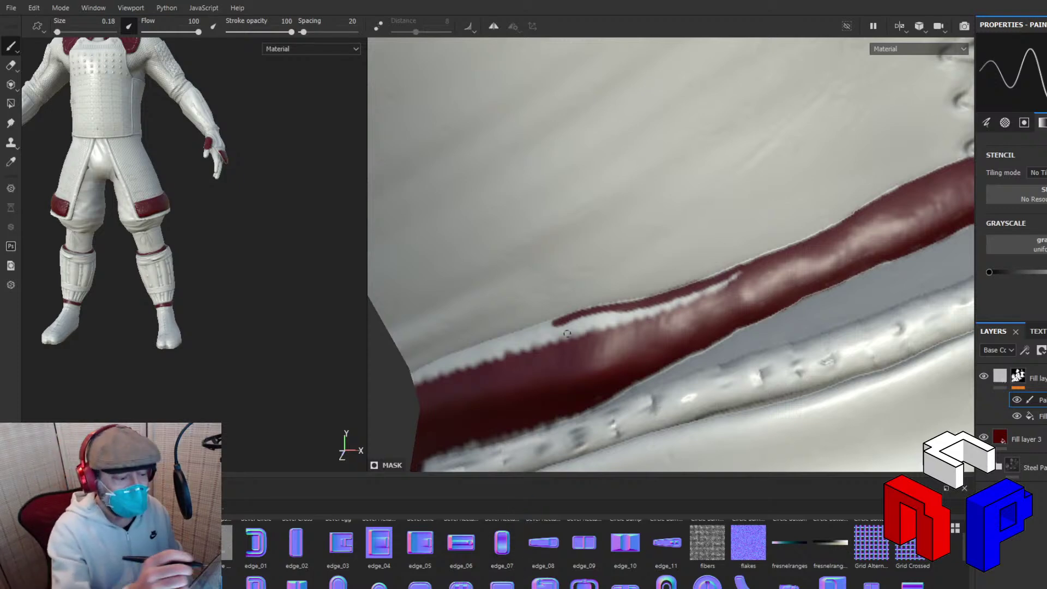
{"action": "mouse_move", "coordinate": [428, 372]}
{"action": "left_mouse_down"}
{"action": "mouse_move", "coordinate": [411, 376]}
{"action": "mouse_move", "coordinate": [556, 325]}
{"action": "mouse_move", "coordinate": [460, 356]}
{"action": "mouse_move", "coordinate": [510, 337]}
{"action": "left_mouse_up"}
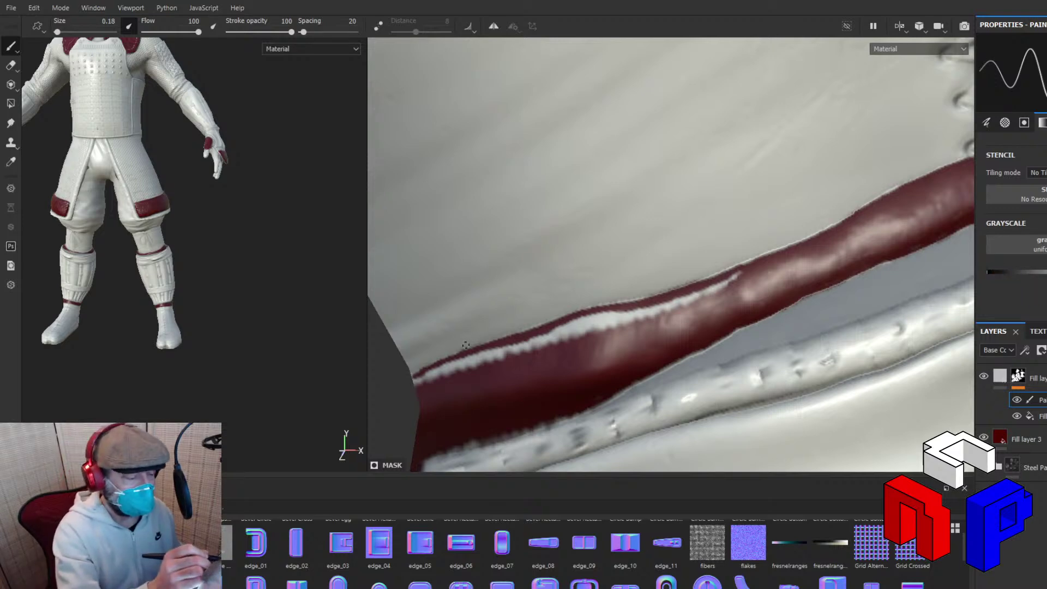
{"action": "left_click_drag", "start_coordinate": [463, 348], "coordinate": [503, 333]}
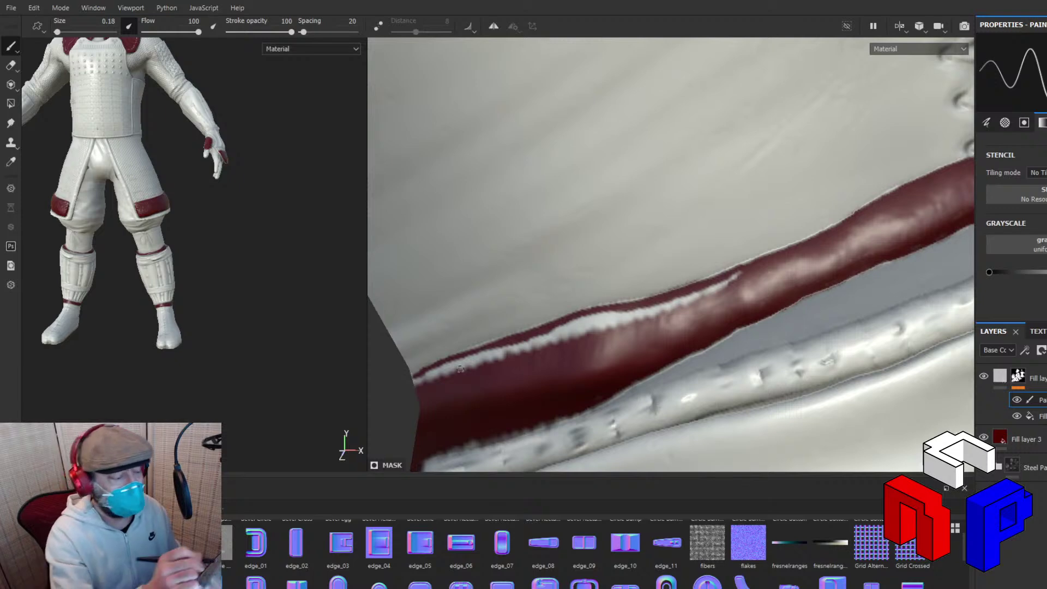
{"action": "mouse_move", "coordinate": [460, 369]}
{"action": "left_mouse_down"}
{"action": "mouse_move", "coordinate": [420, 378]}
{"action": "mouse_move", "coordinate": [467, 367]}
{"action": "left_mouse_up"}
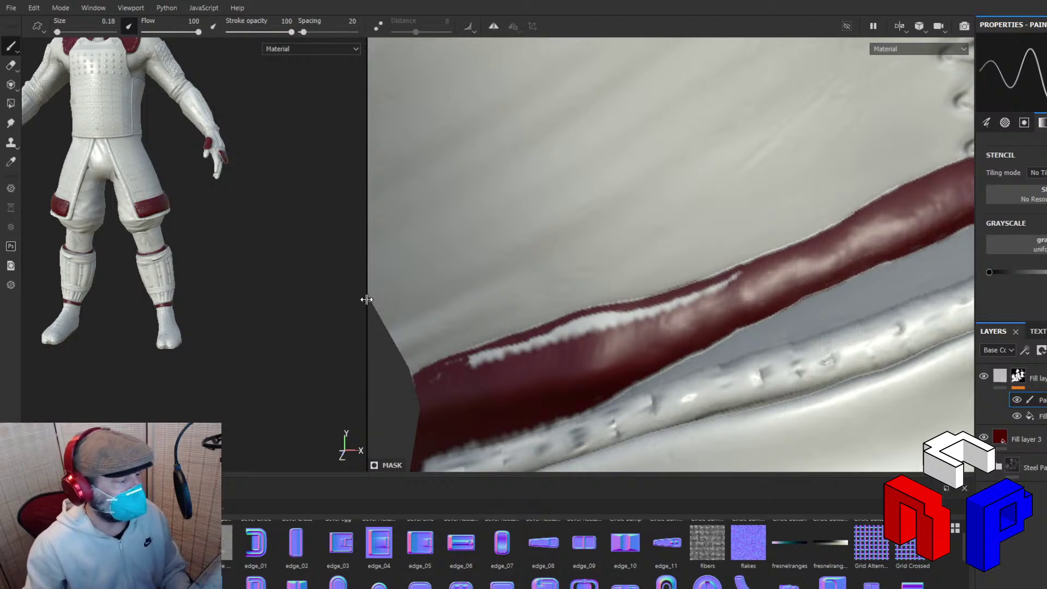
Widen the 3D view, frame the whole character, and hide the top light fill layer and the red Fill layer 3.
{"action": "left_click_drag", "start_coordinate": [366, 297], "coordinate": [763, 297]}
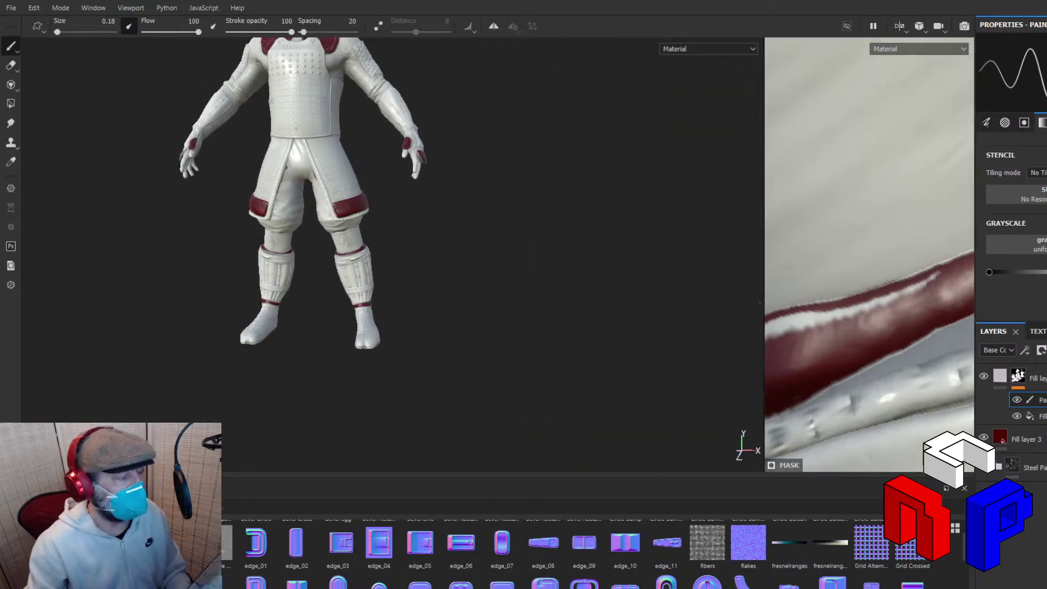
{"action": "key", "text": "f"}
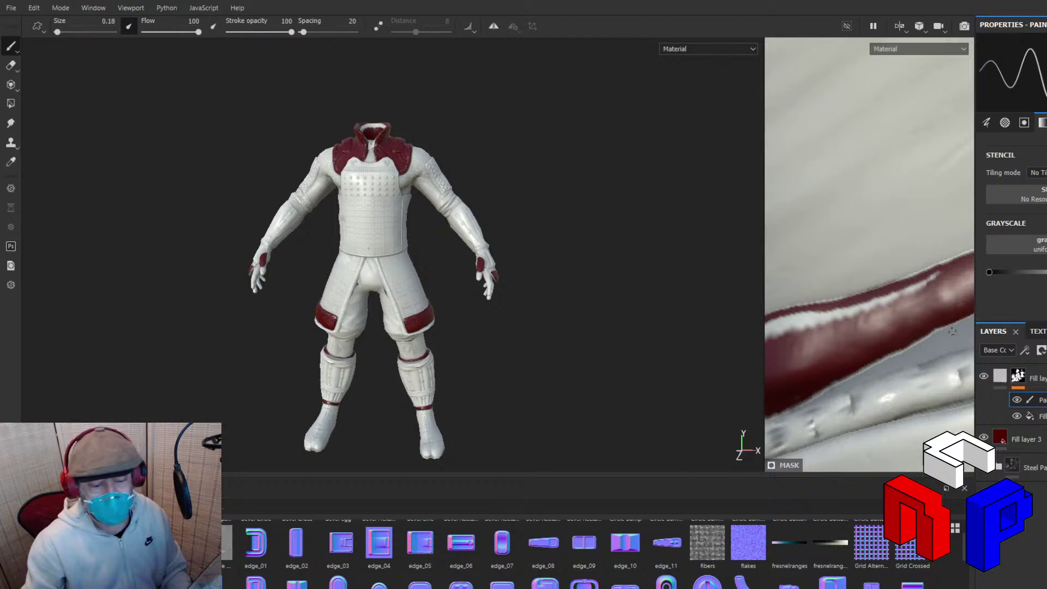
{"action": "left_click", "coordinate": [1001, 437]}
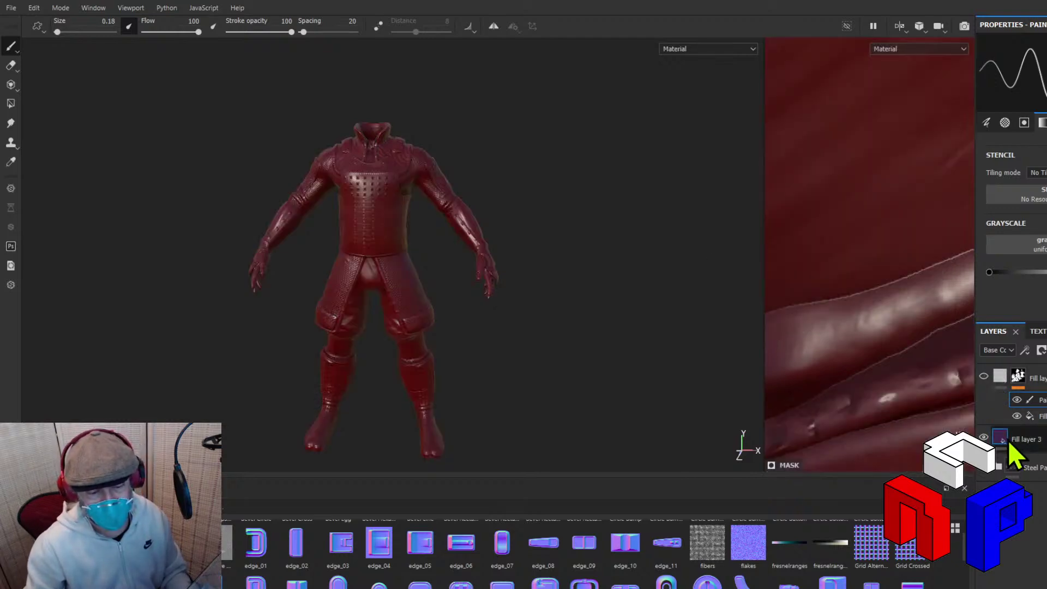
Examine the bare steel base material on the armor's chest, arms and skirt from several angles and under rotated lighting.
{"action": "left_click_drag", "start_coordinate": [556, 319], "coordinate": [662, 309], "text": "alt"}
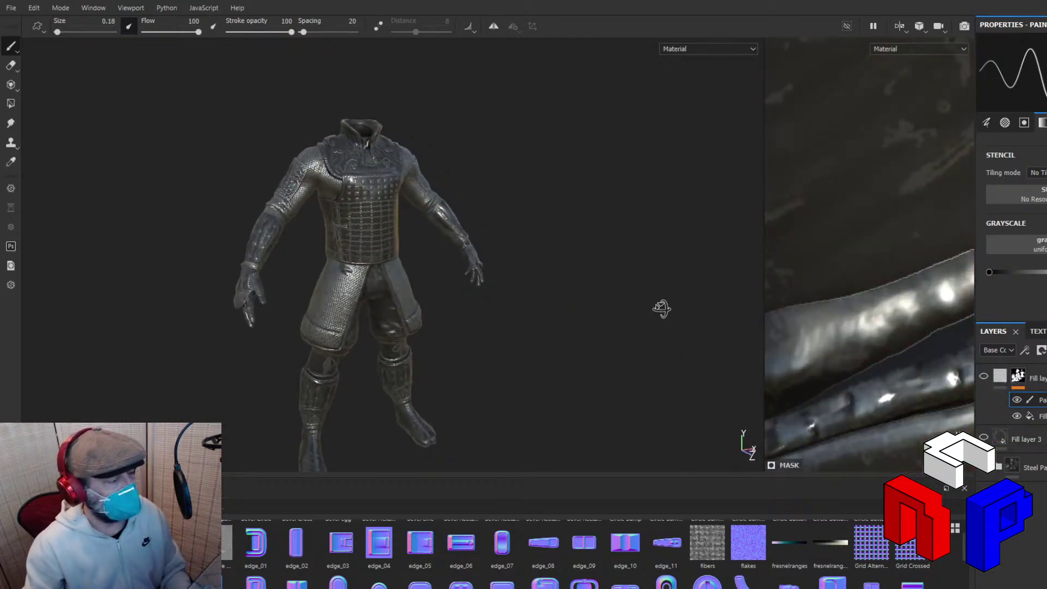
{"action": "scroll", "coordinate": [404, 257], "scroll_direction": "up", "scroll_amount": 6}
{"action": "middle_click_drag", "start_coordinate": [428, 218], "coordinate": [506, 365], "text": "alt"}
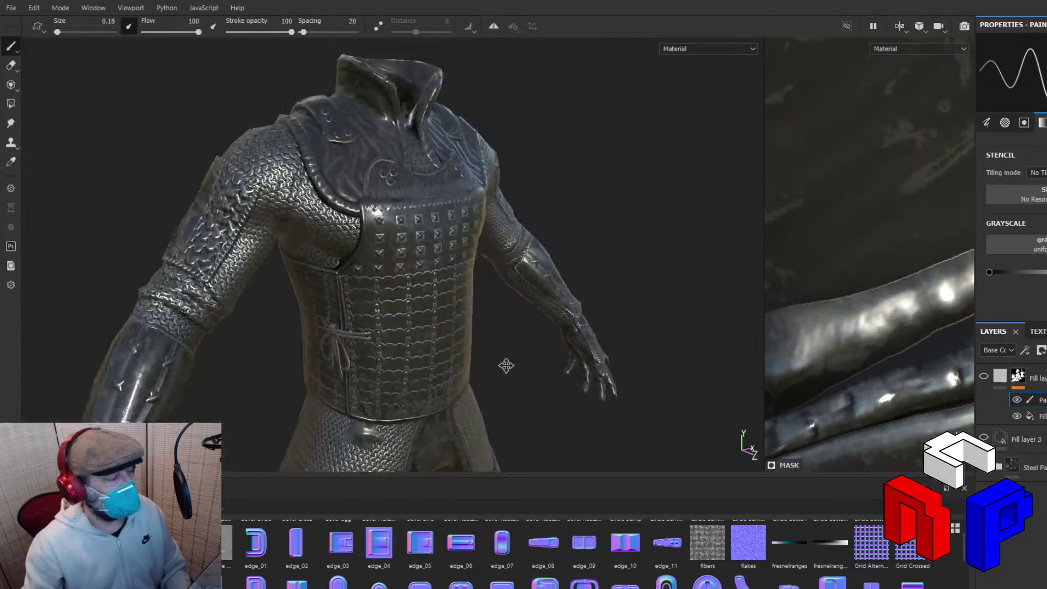
{"action": "scroll", "coordinate": [525, 345], "scroll_direction": "up", "scroll_amount": 5}
{"action": "scroll", "coordinate": [525, 345], "scroll_direction": "down", "scroll_amount": 4}
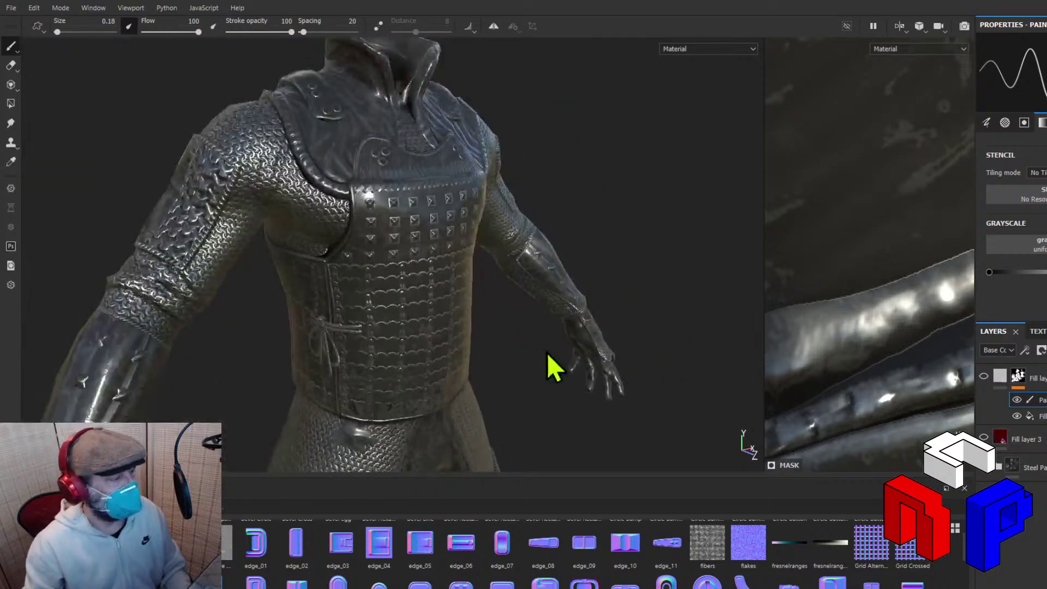
{"action": "left_click_drag", "start_coordinate": [548, 352], "coordinate": [273, 333], "text": "alt"}
{"action": "left_click_drag", "start_coordinate": [351, 299], "coordinate": [284, 271], "text": "alt"}
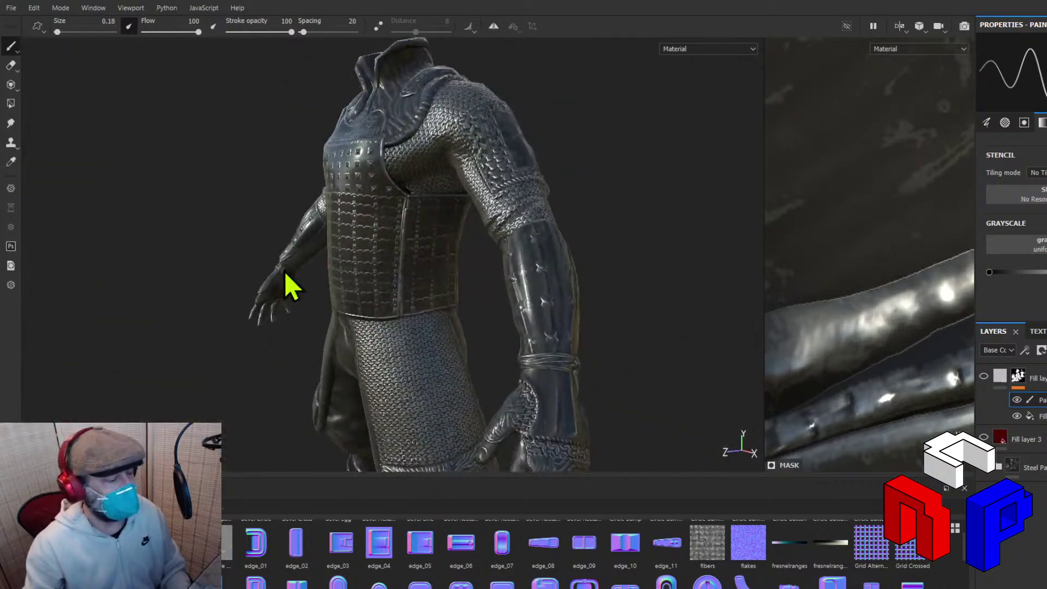
{"action": "right_click_drag", "start_coordinate": [285, 274], "coordinate": [262, 271], "text": "shift"}
{"action": "left_click_drag", "start_coordinate": [154, 232], "coordinate": [470, 246], "text": "alt"}
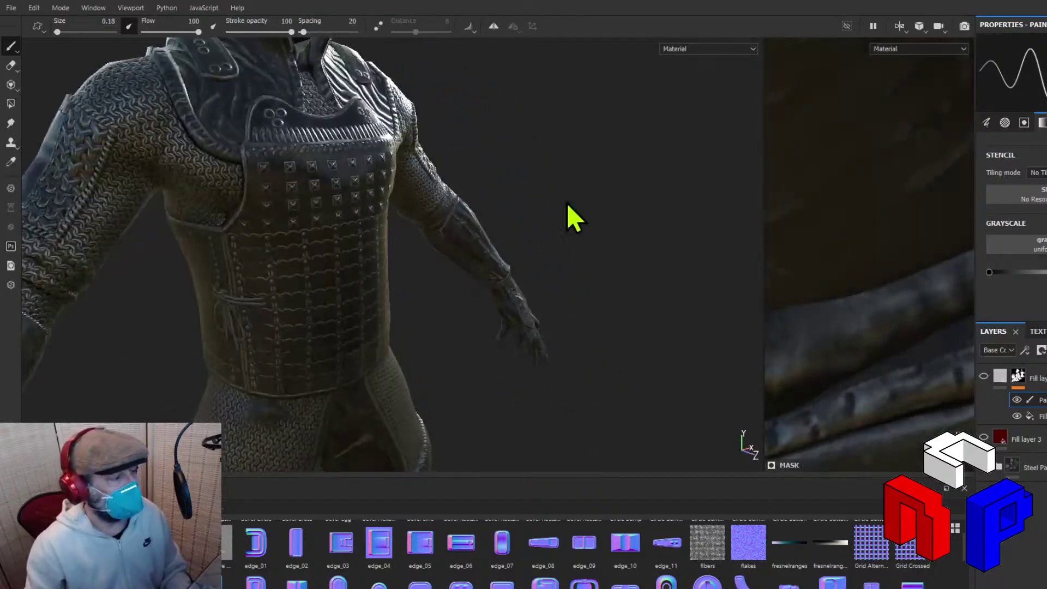
{"action": "right_click_drag", "start_coordinate": [568, 206], "coordinate": [481, 266], "text": "alt"}
{"action": "right_click_drag", "start_coordinate": [570, 294], "coordinate": [526, 290], "text": "shift"}
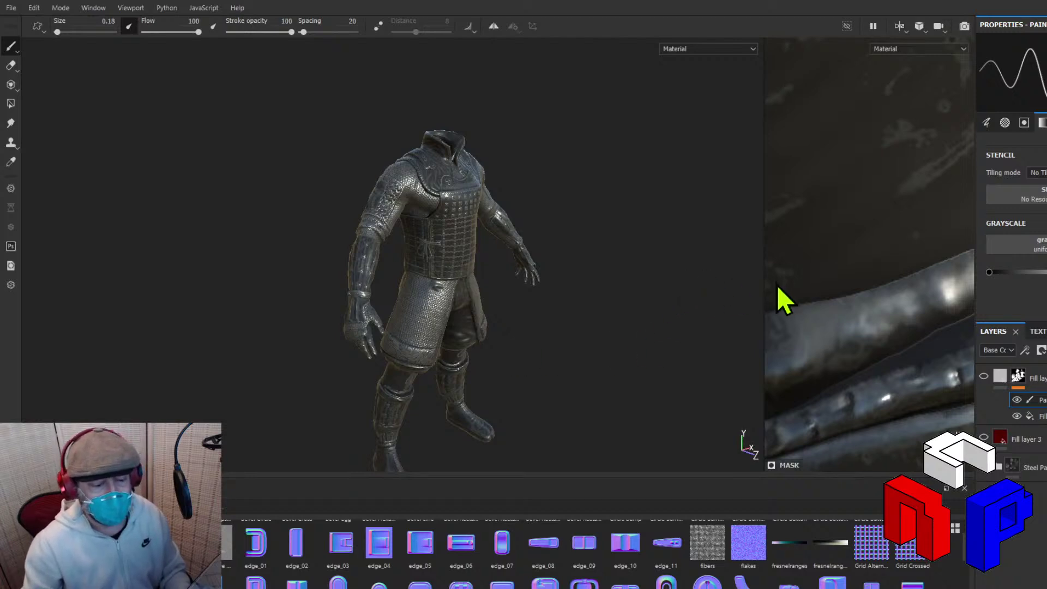
Show the top light fill layer again and paint black over the leftover light strip inside the trim's upper edge.
{"action": "left_click_drag", "start_coordinate": [761, 287], "coordinate": [385, 379]}
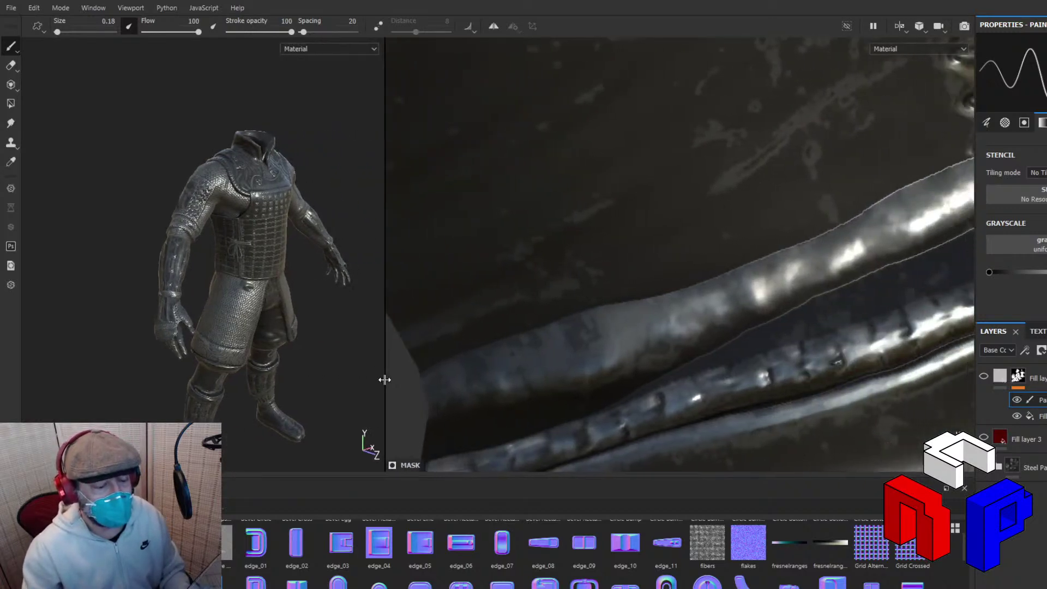
{"action": "left_click", "coordinate": [983, 377]}
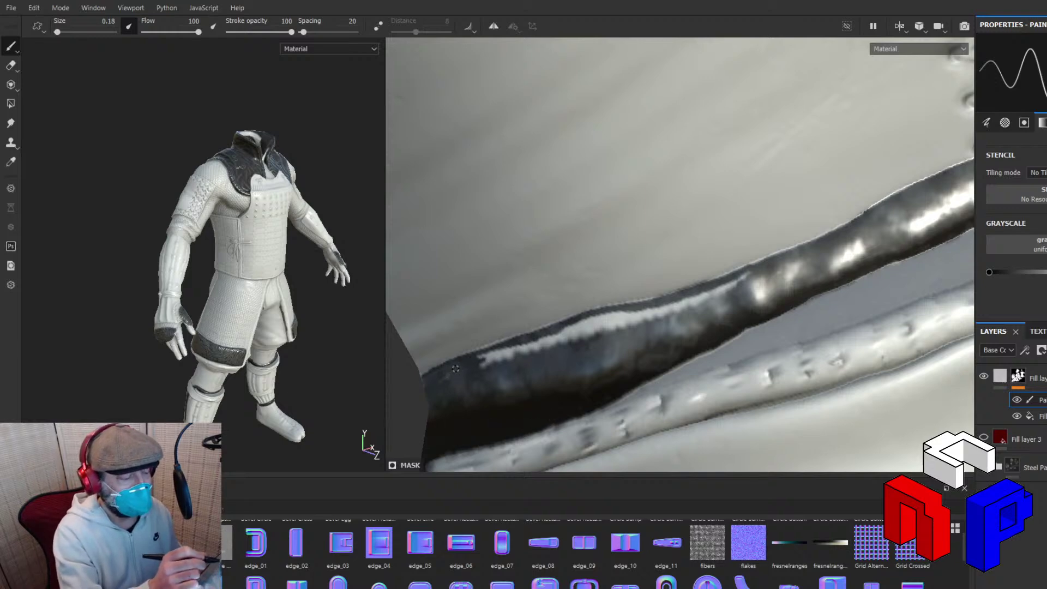
{"action": "mouse_move", "coordinate": [509, 363]}
{"action": "left_mouse_down"}
{"action": "mouse_move", "coordinate": [481, 359]}
{"action": "mouse_move", "coordinate": [697, 303]}
{"action": "mouse_move", "coordinate": [748, 273]}
{"action": "left_mouse_up"}
{"action": "mouse_move", "coordinate": [697, 302]}
{"action": "left_mouse_down"}
{"action": "mouse_move", "coordinate": [596, 316]}
{"action": "mouse_move", "coordinate": [524, 349]}
{"action": "mouse_move", "coordinate": [540, 341]}
{"action": "left_mouse_up"}
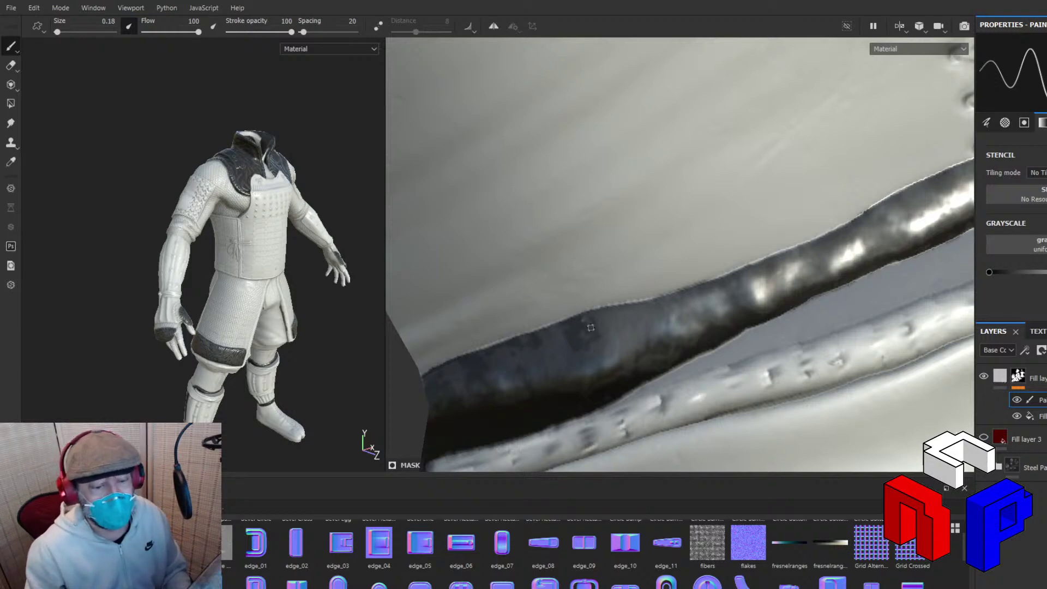
Examine the full UV layout and the mask edges around the dark collar island.
{"action": "left_click_drag", "start_coordinate": [597, 253], "coordinate": [594, 266], "text": "alt"}
{"action": "right_click_drag", "start_coordinate": [594, 266], "coordinate": [590, 293], "text": "alt"}
{"action": "right_click_drag", "start_coordinate": [610, 378], "coordinate": [595, 386], "text": "alt"}
{"action": "middle_click_drag", "start_coordinate": [595, 386], "coordinate": [658, 311], "text": "alt"}
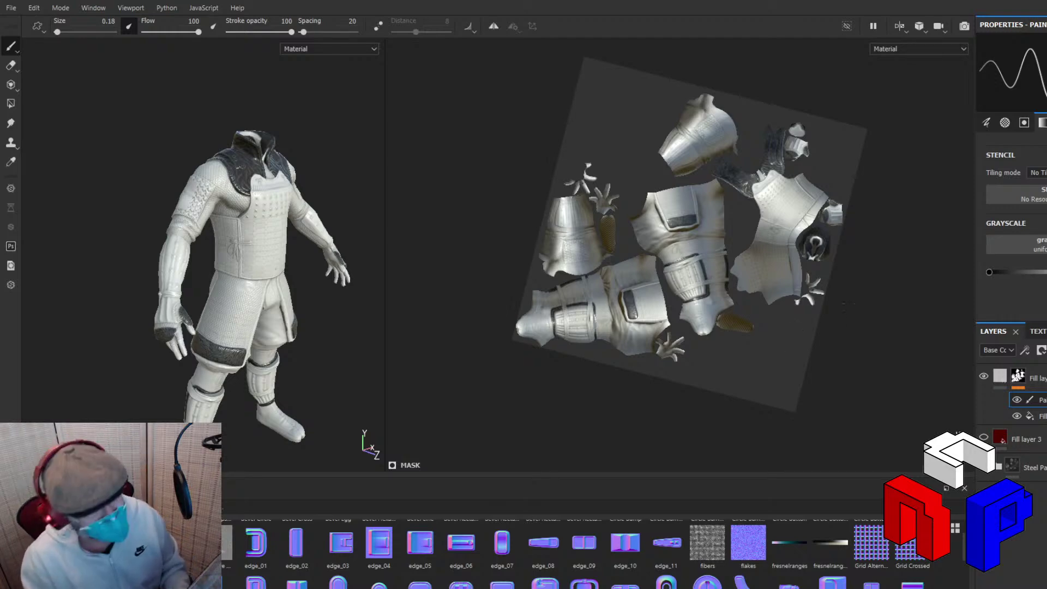
{"action": "scroll", "coordinate": [808, 266], "scroll_direction": "down", "scroll_amount": 1}
{"action": "scroll", "coordinate": [812, 270], "scroll_direction": "up", "scroll_amount": 5}
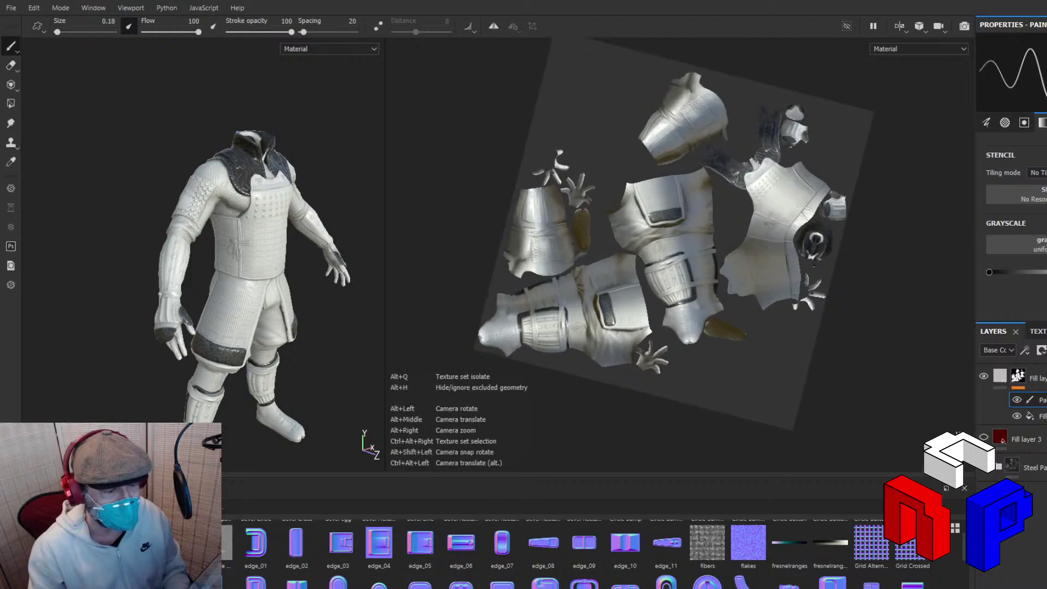
{"action": "middle_click_drag", "start_coordinate": [812, 218], "coordinate": [738, 279], "text": "alt"}
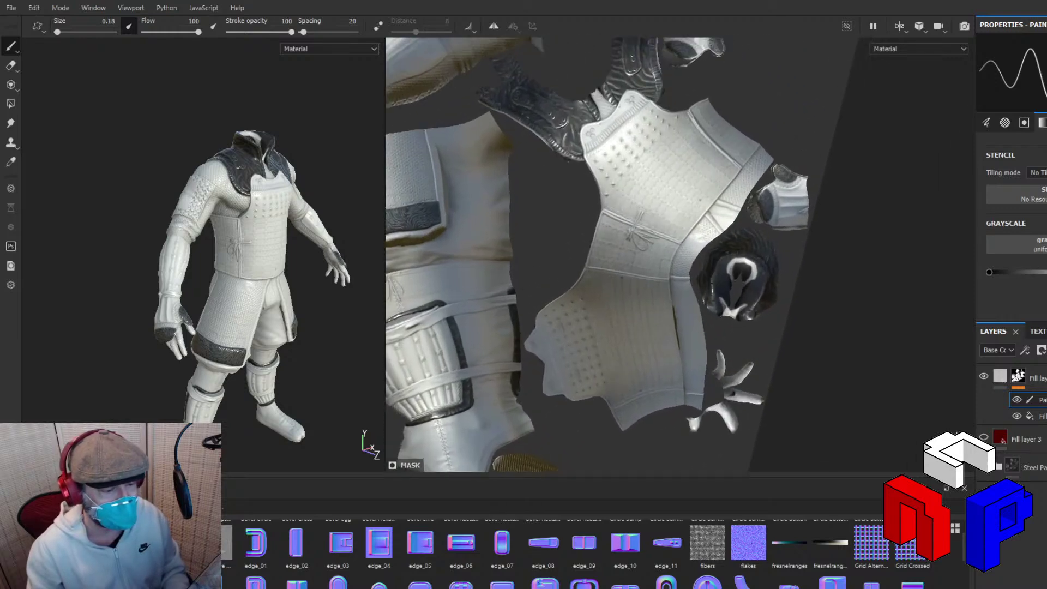
{"action": "right_click_drag", "start_coordinate": [713, 285], "coordinate": [734, 289], "text": "alt"}
{"action": "scroll", "coordinate": [718, 292], "scroll_direction": "up", "scroll_amount": 6}
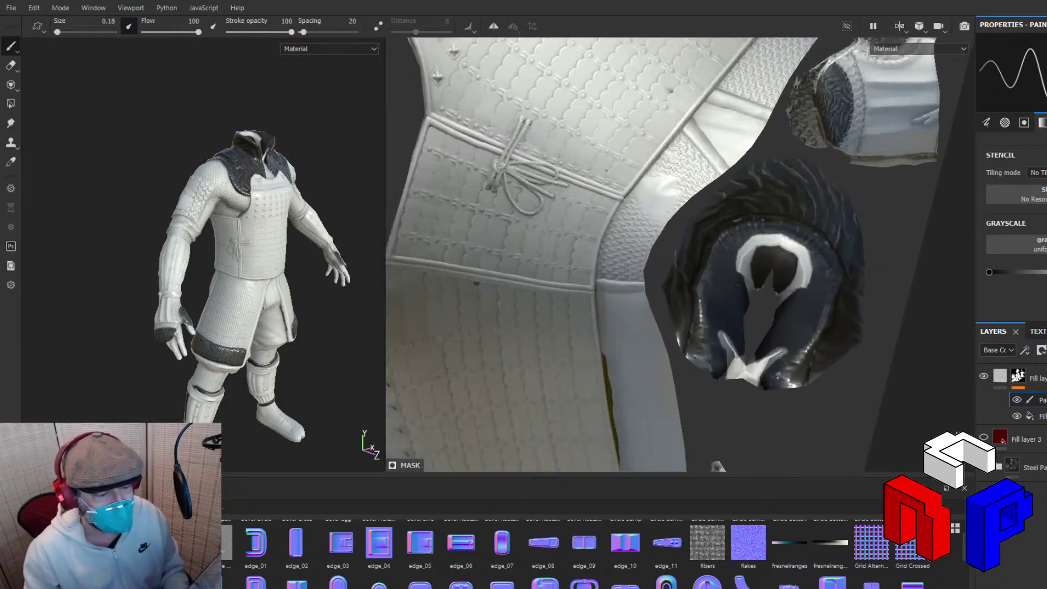
{"action": "middle_click_drag", "start_coordinate": [718, 293], "coordinate": [680, 308], "text": "alt"}
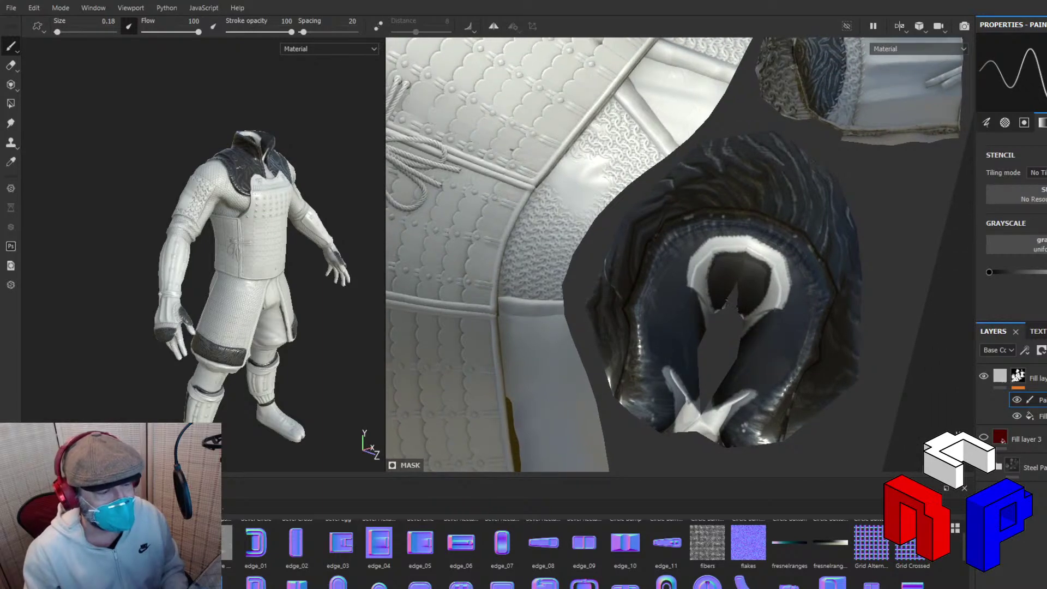
{"action": "scroll", "coordinate": [725, 245], "scroll_direction": "up", "scroll_amount": 2}
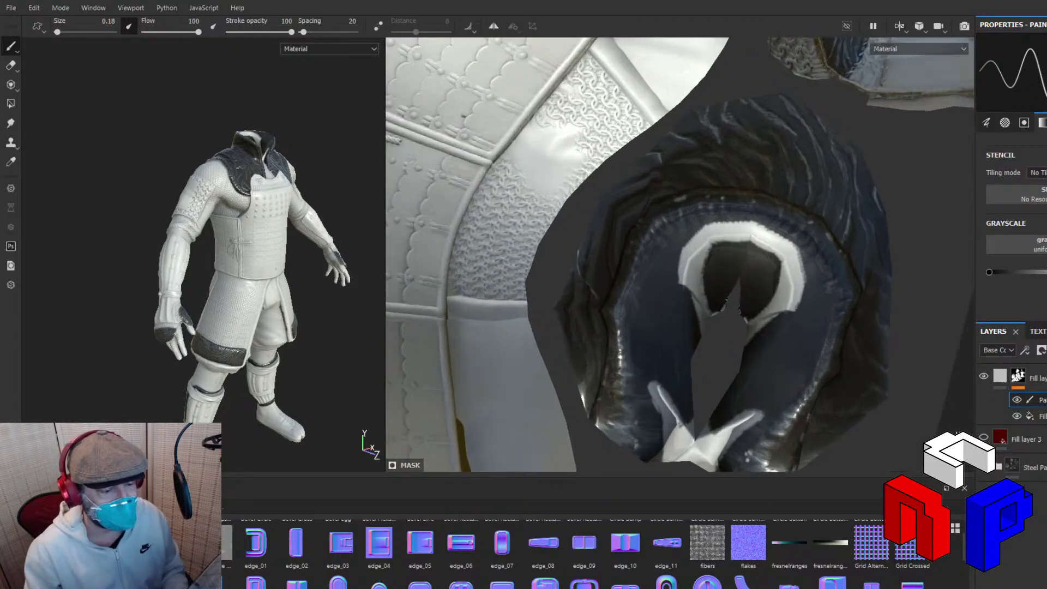
{"action": "middle_click_drag", "start_coordinate": [725, 245], "coordinate": [714, 175], "text": "alt"}
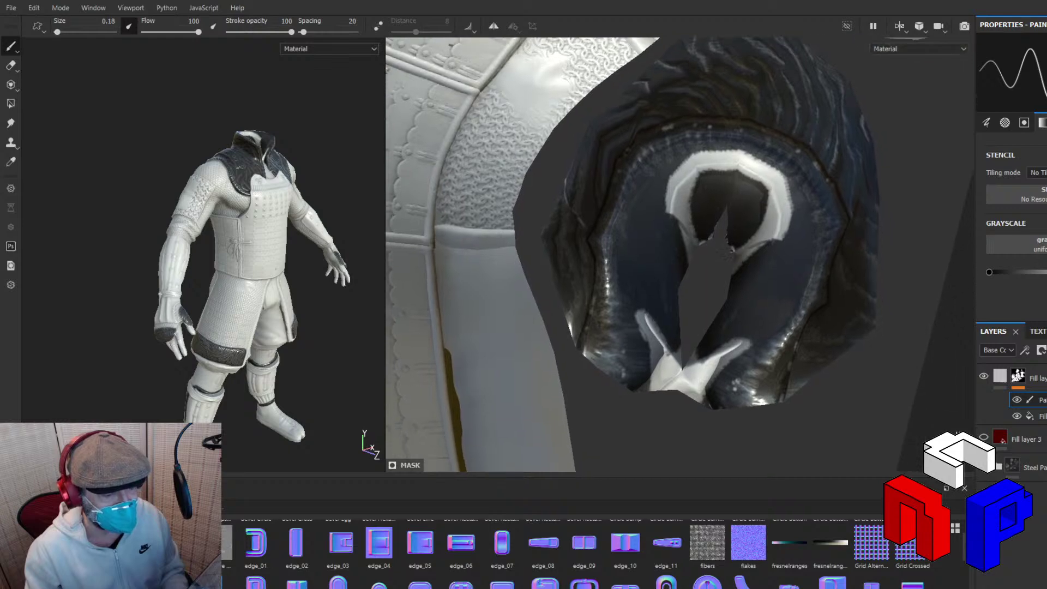
Inspect the mask edges around the dark patches on the chainmail-bordered UV island up close.
{"action": "scroll", "coordinate": [733, 250], "scroll_direction": "down", "scroll_amount": 3}
{"action": "middle_click_drag", "start_coordinate": [754, 217], "coordinate": [733, 362], "text": "alt"}
{"action": "scroll", "coordinate": [767, 251], "scroll_direction": "up", "scroll_amount": 6}
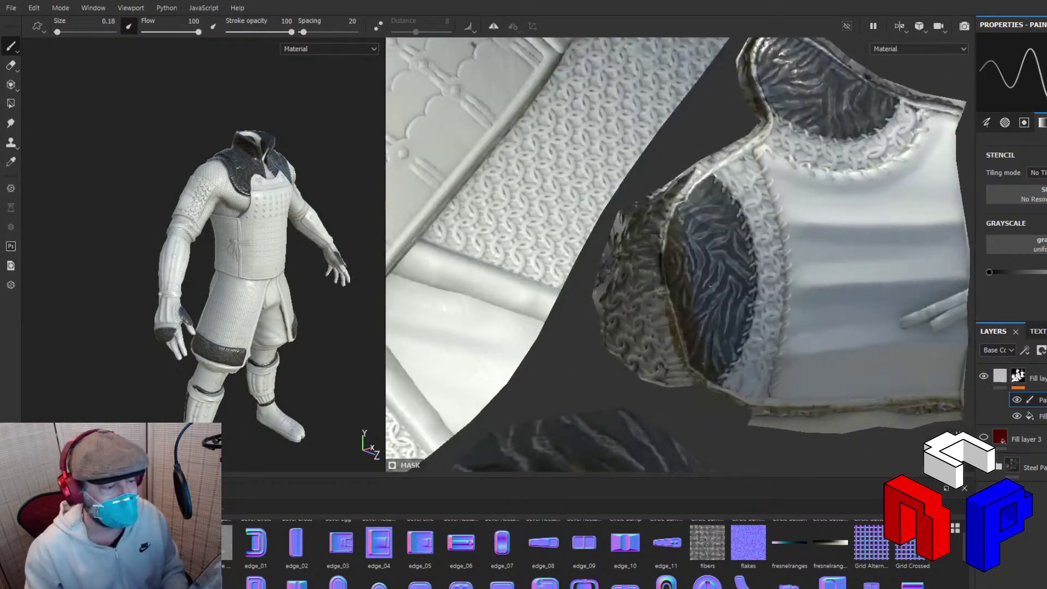
{"action": "scroll", "coordinate": [710, 285], "scroll_direction": "up", "scroll_amount": 4}
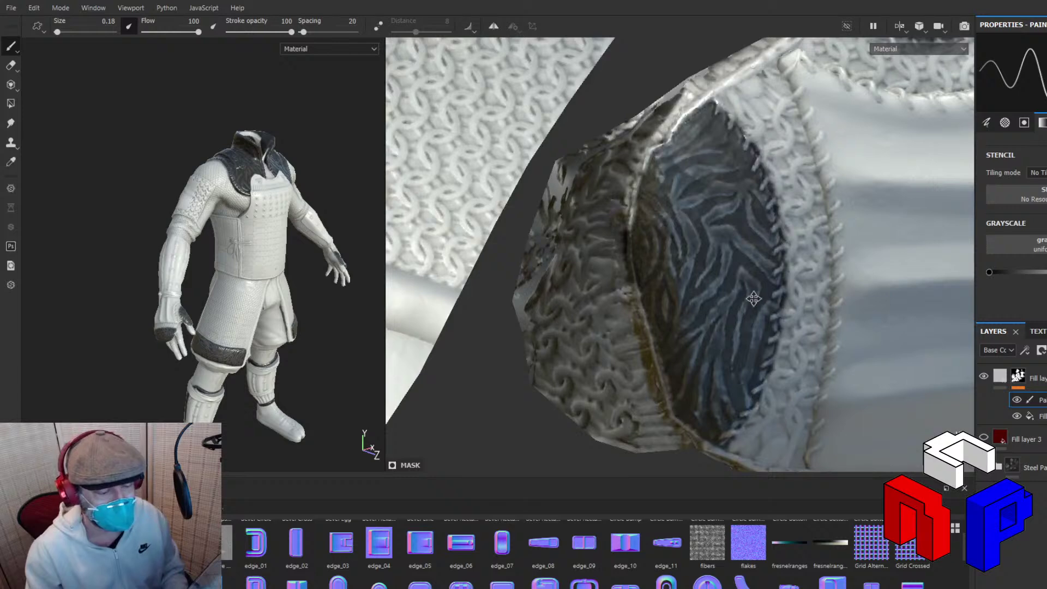
{"action": "scroll", "coordinate": [740, 298], "scroll_direction": "up", "scroll_amount": 1}
{"action": "middle_click_drag", "start_coordinate": [740, 298], "coordinate": [778, 355], "text": "alt"}
{"action": "scroll", "coordinate": [778, 351], "scroll_direction": "up", "scroll_amount": 2}
{"action": "scroll", "coordinate": [779, 346], "scroll_direction": "down", "scroll_amount": 5}
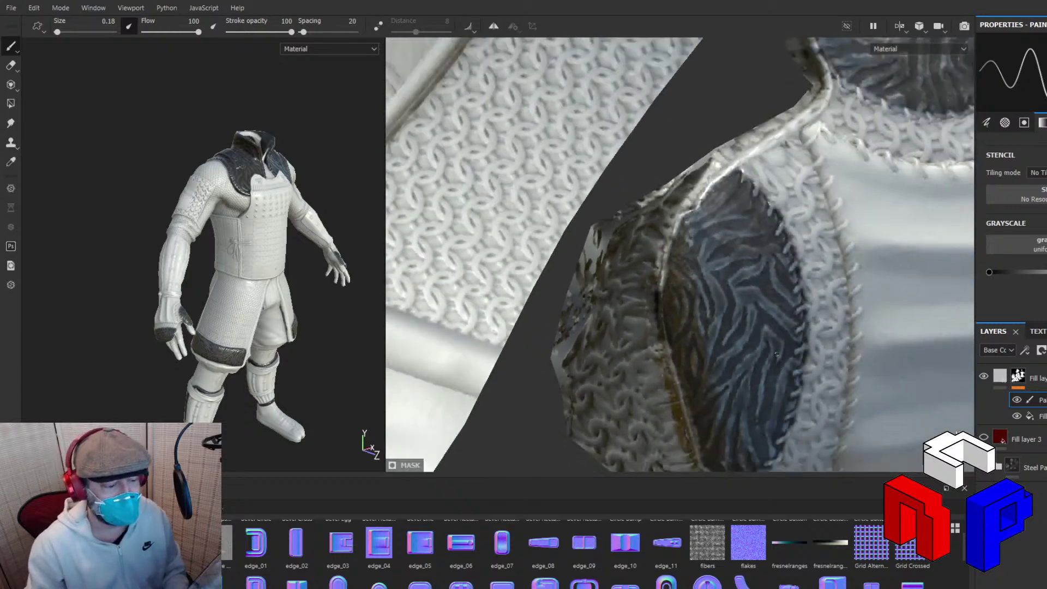
{"action": "scroll", "coordinate": [796, 305], "scroll_direction": "down", "scroll_amount": 1}
{"action": "scroll", "coordinate": [820, 258], "scroll_direction": "up", "scroll_amount": 6}
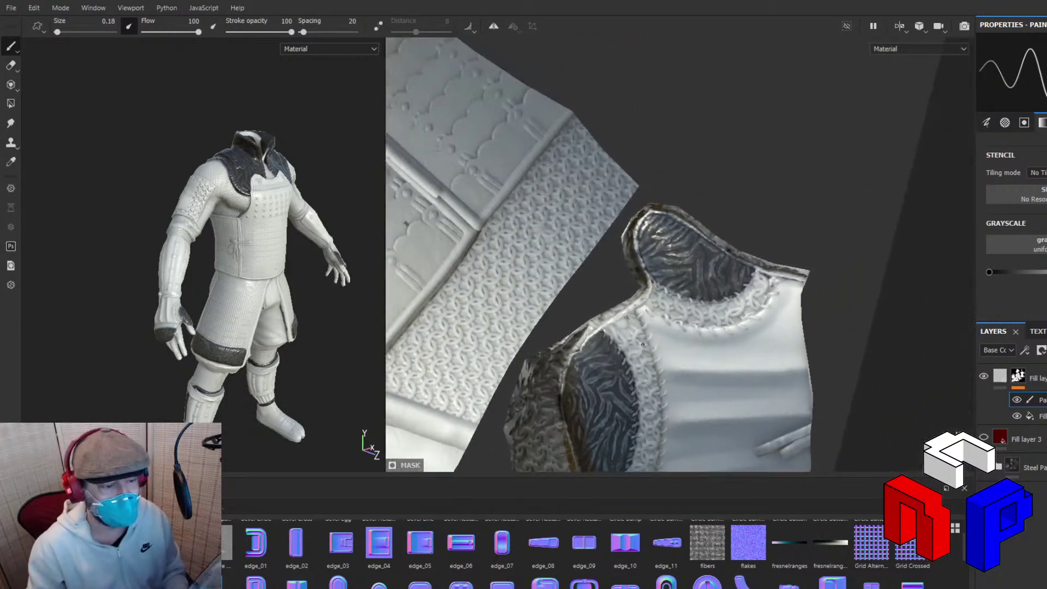
{"action": "scroll", "coordinate": [676, 287], "scroll_direction": "down", "scroll_amount": 2}
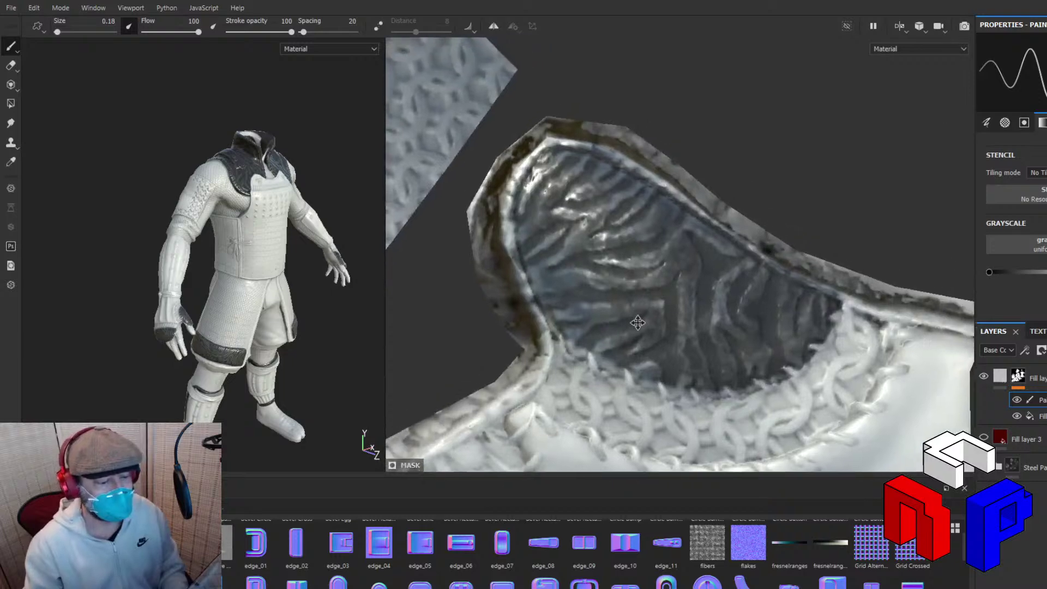
Show Fill layer 3 and paint the upper fill layer's mask along the glove patch's outer border with a 0.89 size brush.
{"action": "scroll", "coordinate": [623, 365], "scroll_direction": "down", "scroll_amount": 2}
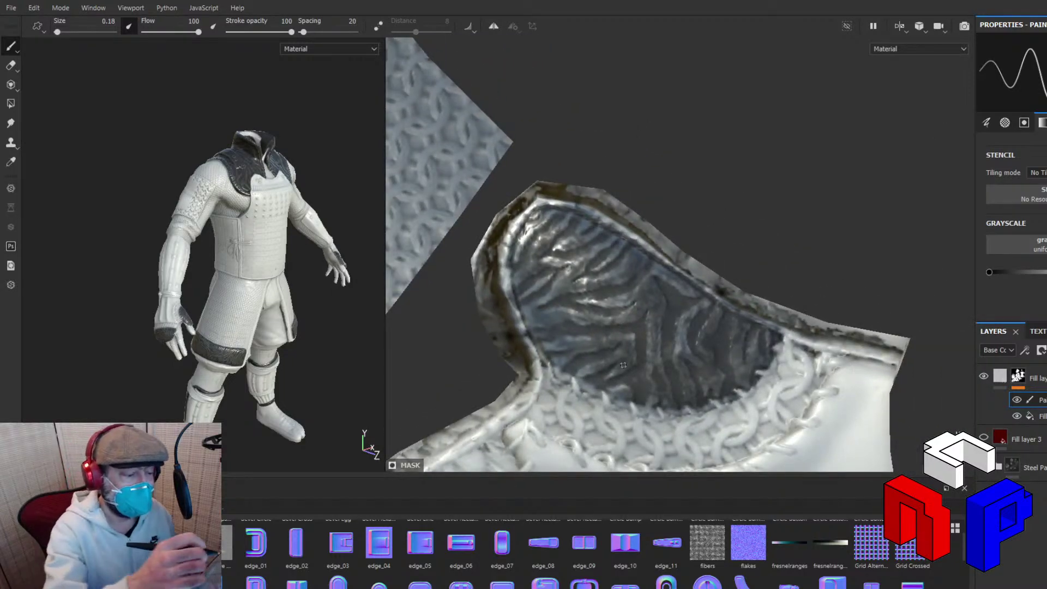
{"action": "left_click", "coordinate": [984, 437]}
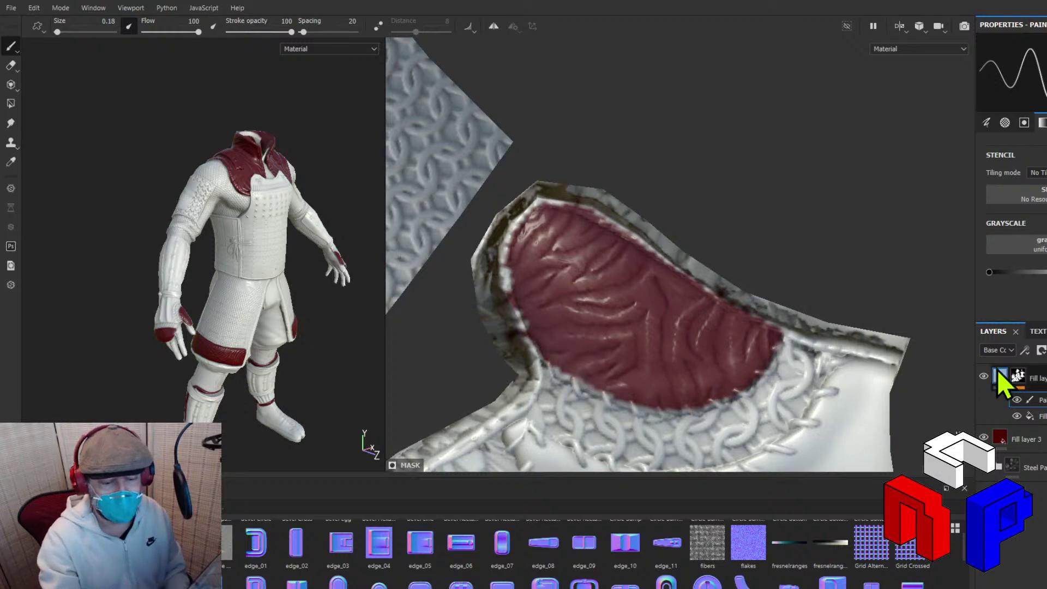
{"action": "left_click", "coordinate": [60, 32]}
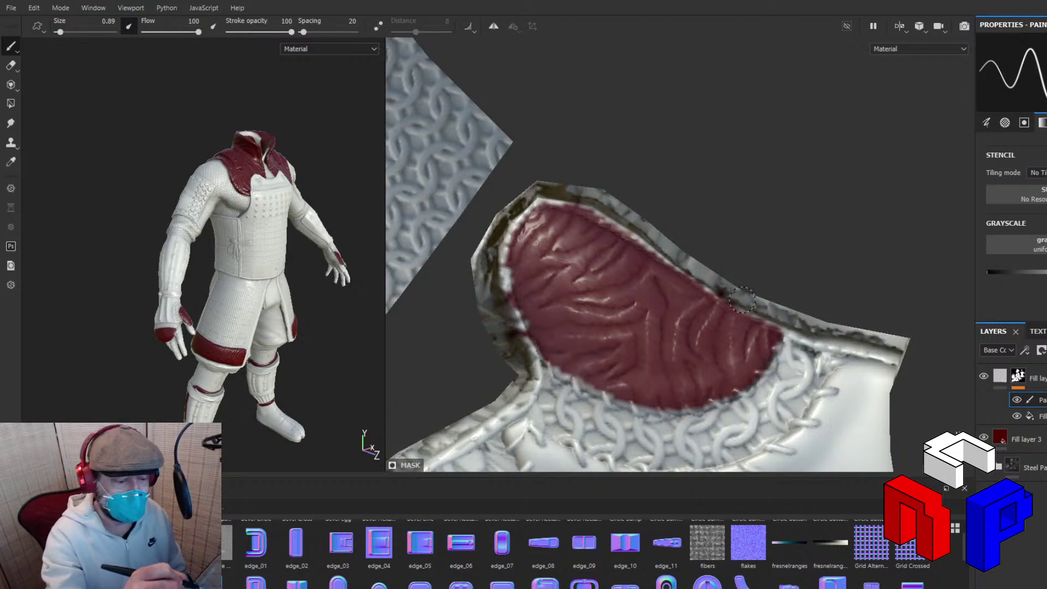
{"action": "mouse_move", "coordinate": [742, 299]}
{"action": "left_mouse_down"}
{"action": "mouse_move", "coordinate": [597, 204]}
{"action": "mouse_move", "coordinate": [634, 236]}
{"action": "mouse_move", "coordinate": [585, 201]}
{"action": "mouse_move", "coordinate": [570, 198]}
{"action": "mouse_move", "coordinate": [594, 208]}
{"action": "mouse_move", "coordinate": [540, 199]}
{"action": "mouse_move", "coordinate": [518, 215]}
{"action": "mouse_move", "coordinate": [501, 262]}
{"action": "mouse_move", "coordinate": [528, 361]}
{"action": "mouse_move", "coordinate": [483, 324]}
{"action": "mouse_move", "coordinate": [513, 349]}
{"action": "mouse_move", "coordinate": [474, 259]}
{"action": "mouse_move", "coordinate": [496, 220]}
{"action": "mouse_move", "coordinate": [535, 192]}
{"action": "mouse_move", "coordinate": [588, 206]}
{"action": "mouse_move", "coordinate": [835, 340]}
{"action": "mouse_move", "coordinate": [867, 344]}
{"action": "mouse_move", "coordinate": [862, 359]}
{"action": "mouse_move", "coordinate": [750, 432]}
{"action": "mouse_move", "coordinate": [532, 398]}
{"action": "mouse_move", "coordinate": [522, 430]}
{"action": "left_mouse_up"}
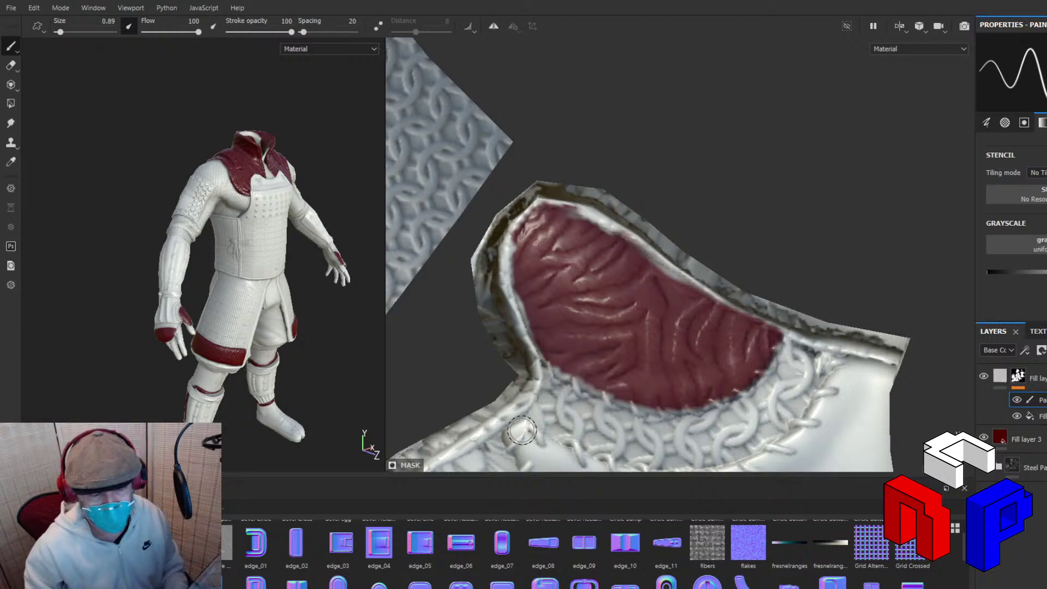
Change Fill layer 3's base color to bright yellow-green, then reselect the upper fill layer's mask paint effect.
{"action": "left_click", "coordinate": [1001, 436]}
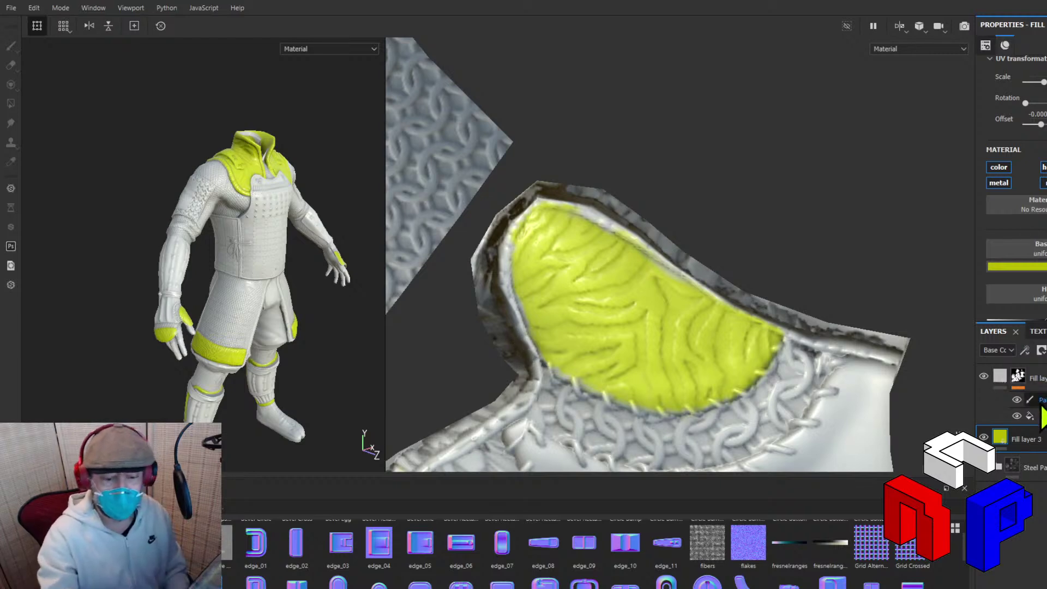
{"action": "left_click", "coordinate": [1039, 402]}
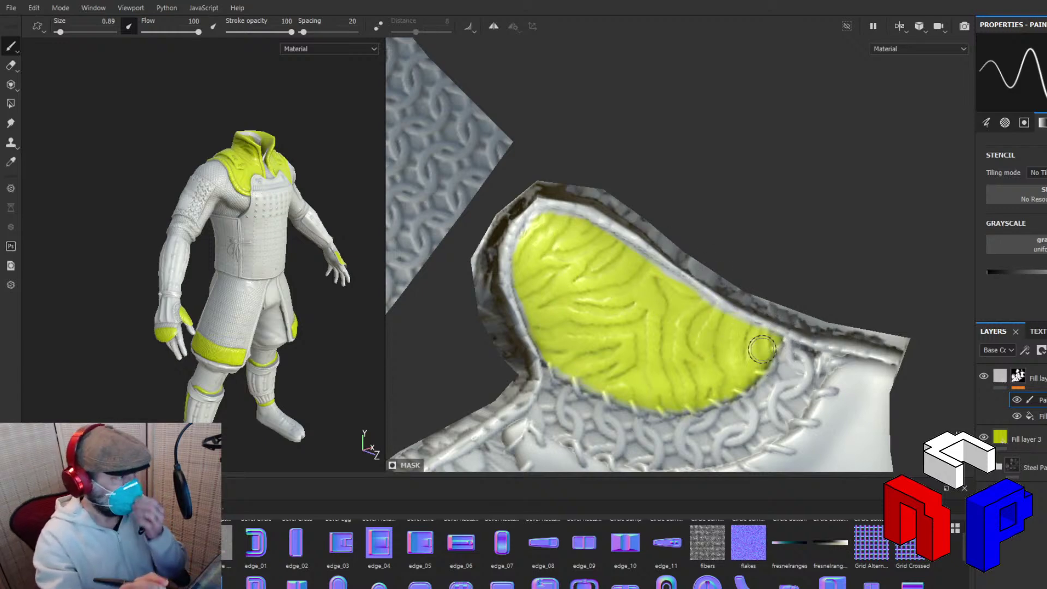
Refine the mask along the glove patch's stitched edge with a 0.1 size brush, switching the grayscale between black and white.
{"action": "left_click_drag", "start_coordinate": [60, 32], "coordinate": [57, 32]}
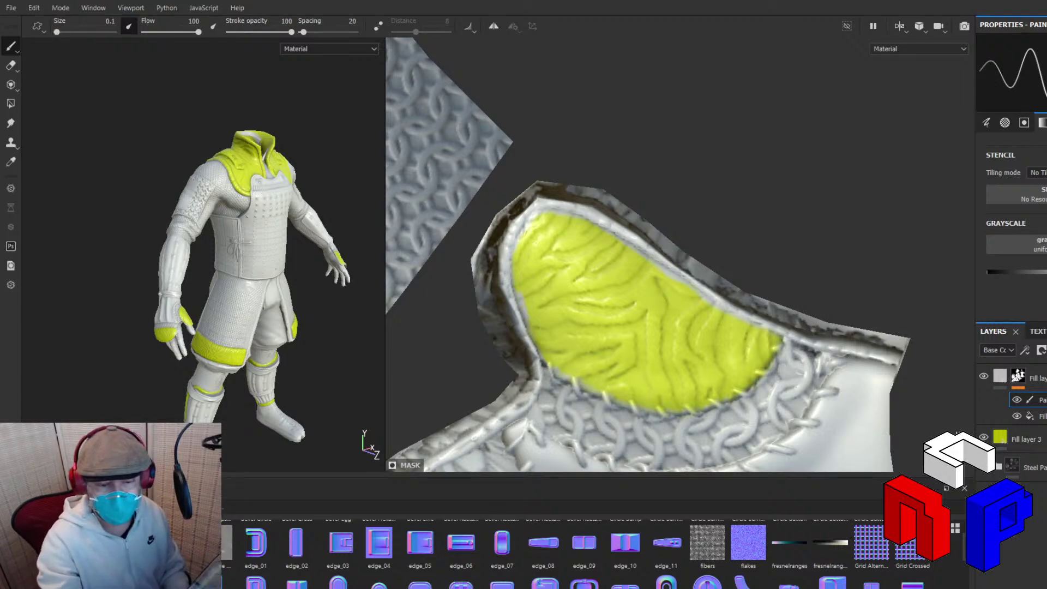
{"action": "key", "text": "x"}
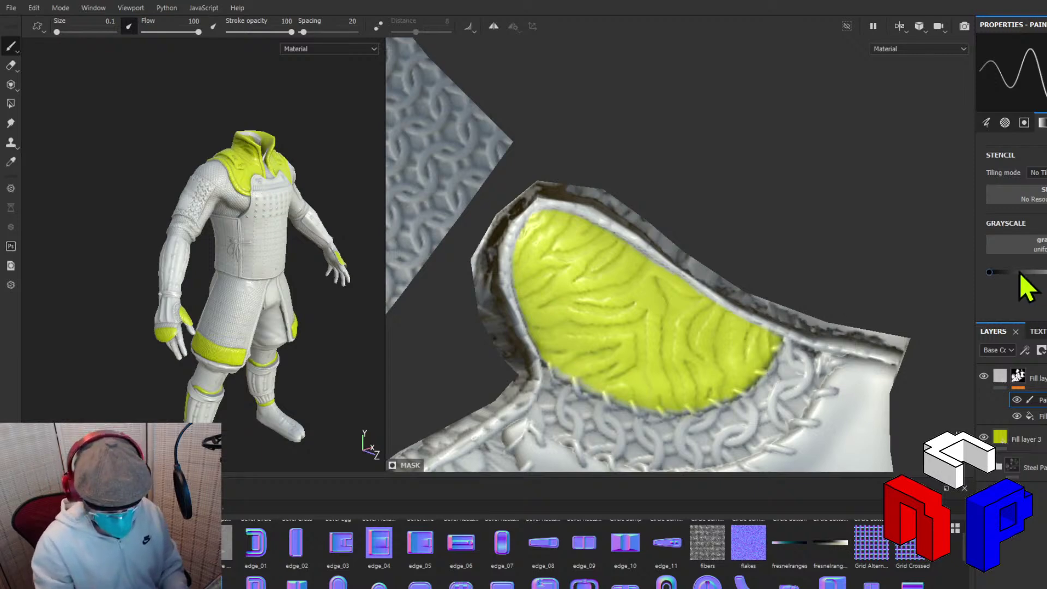
{"action": "left_click_drag", "start_coordinate": [992, 274], "coordinate": [1046, 274]}
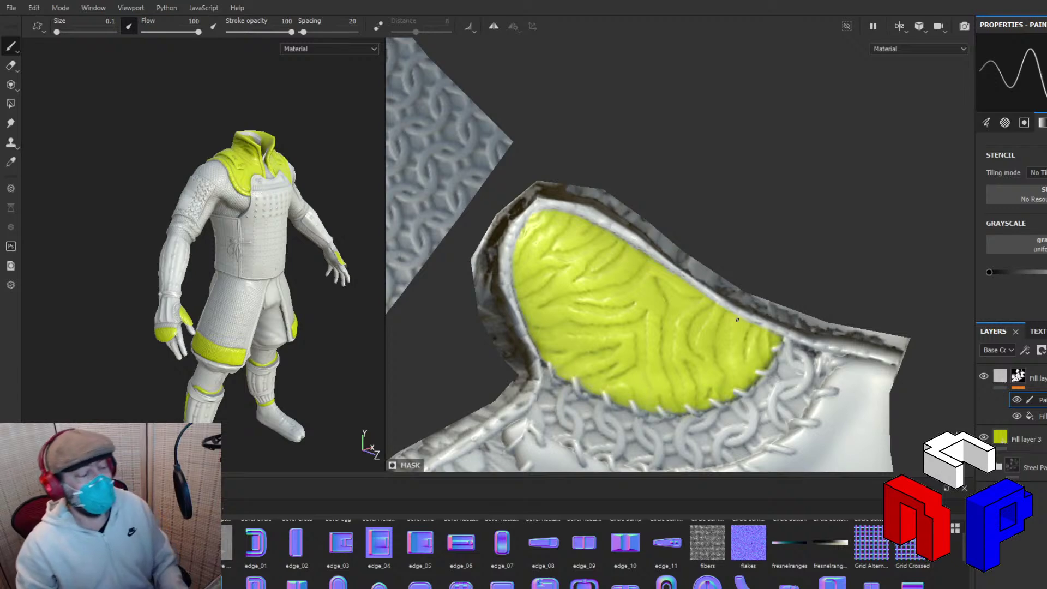
Refine the mask around the larger patch on the same glove with a 0.1 brush, then its seam border with a 0.7 brush.
{"action": "scroll", "coordinate": [450, 247], "scroll_direction": "down", "scroll_amount": 6}
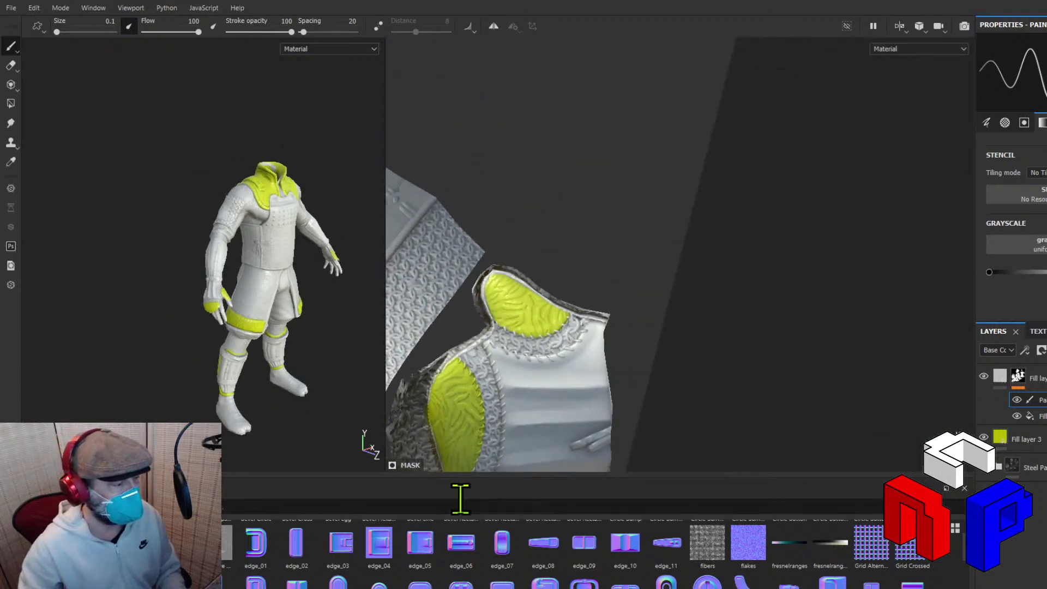
{"action": "scroll", "coordinate": [582, 396], "scroll_direction": "down", "scroll_amount": 2}
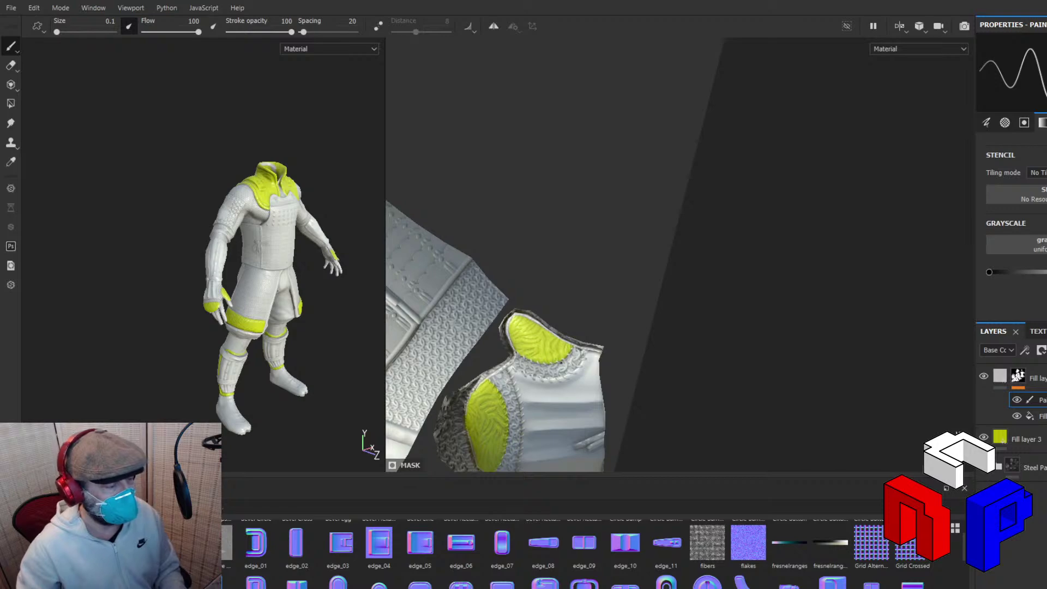
{"action": "middle_click_drag", "start_coordinate": [561, 361], "coordinate": [739, 296]}
{"action": "scroll", "coordinate": [790, 265], "scroll_direction": "up", "scroll_amount": 8}
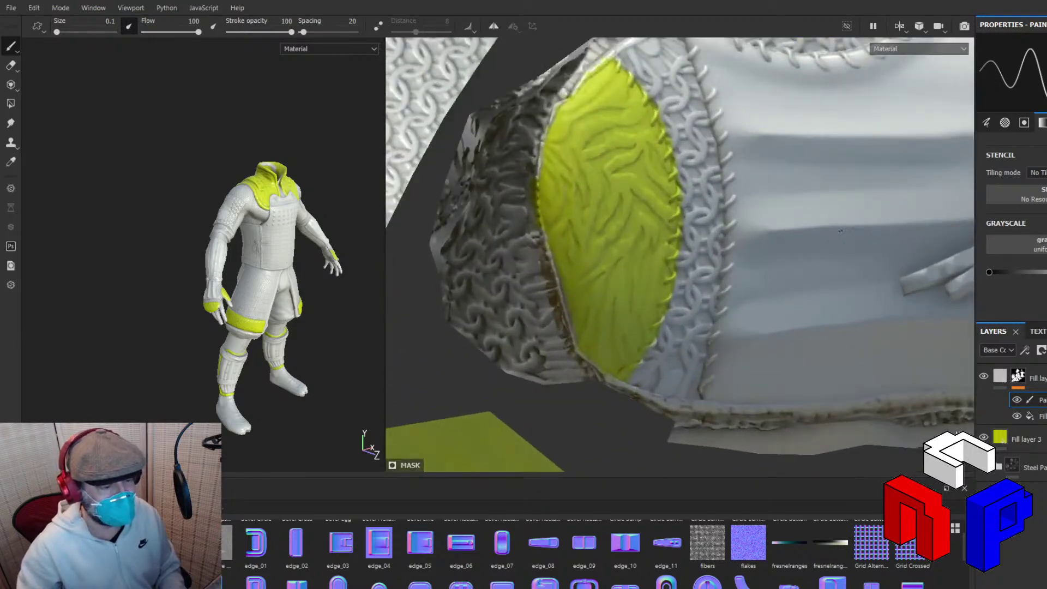
{"action": "scroll", "coordinate": [518, 143], "scroll_direction": "up", "scroll_amount": 3}
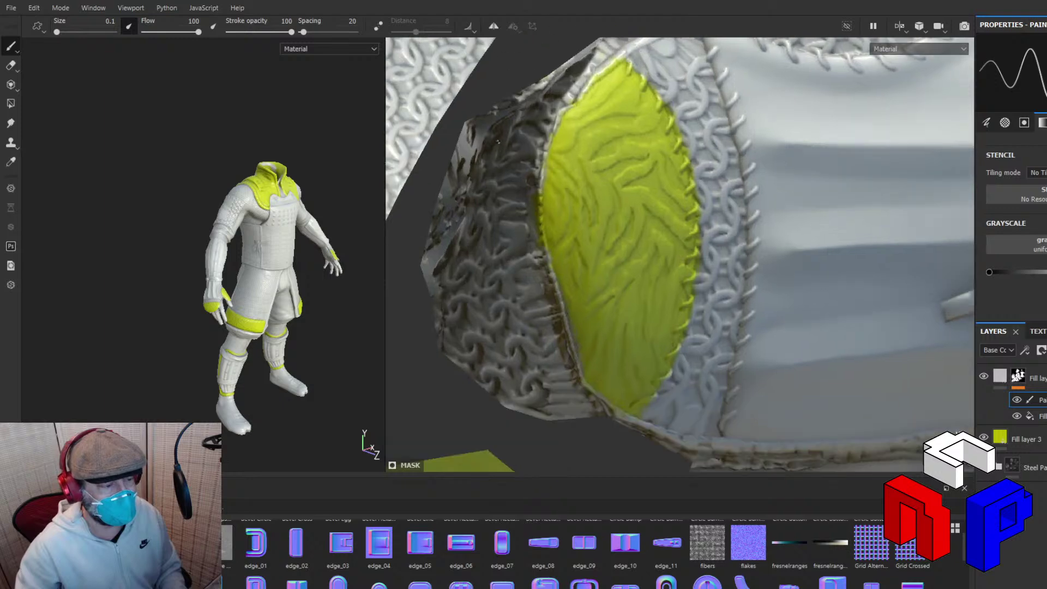
{"action": "scroll", "coordinate": [588, 255], "scroll_direction": "down", "scroll_amount": 2}
{"action": "mouse_move", "coordinate": [704, 313]}
{"action": "right_mouse_down", "text": "shift"}
{"action": "mouse_move", "coordinate": [652, 274]}
{"action": "mouse_move", "coordinate": [632, 274]}
{"action": "right_mouse_up", "text": "shift"}
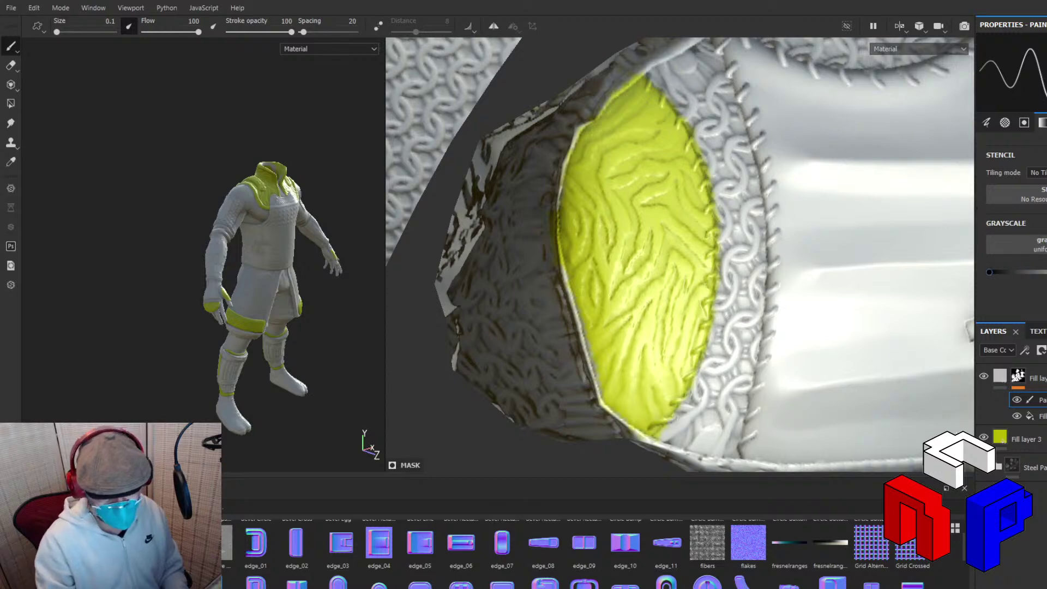
{"action": "left_click_drag", "start_coordinate": [996, 270], "coordinate": [1046, 271]}
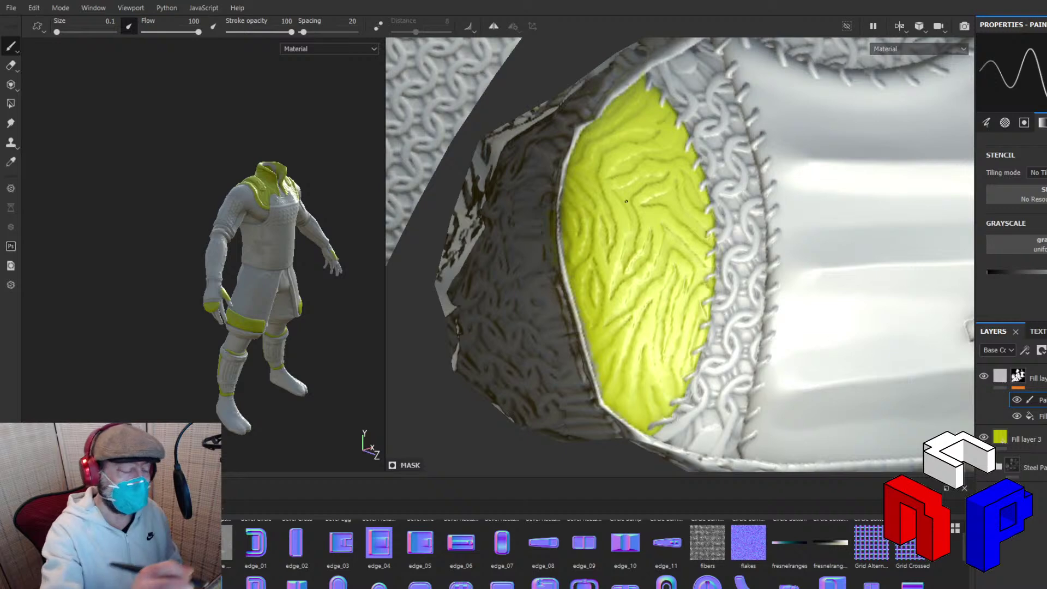
{"action": "left_click", "coordinate": [60, 32]}
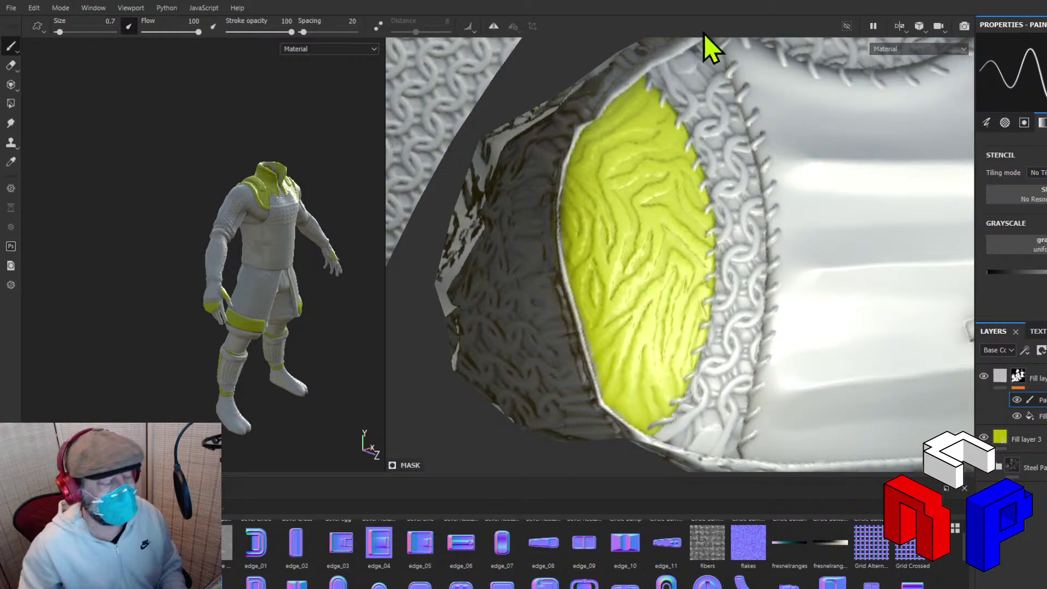
Paint out the stray yellow-green spots at the finger bases in the hand's UV island with an 11.13 size brush.
{"action": "left_click_drag", "start_coordinate": [706, 42], "coordinate": [612, 137], "text": "alt"}
{"action": "scroll", "coordinate": [612, 137], "scroll_direction": "down", "scroll_amount": 10}
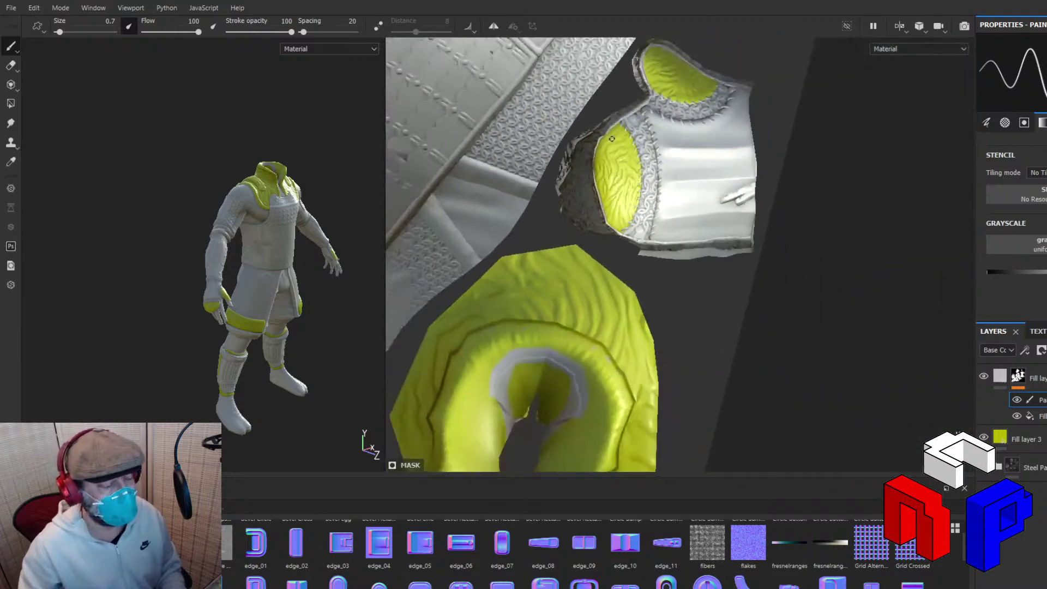
{"action": "scroll", "coordinate": [537, 189], "scroll_direction": "down", "scroll_amount": 6}
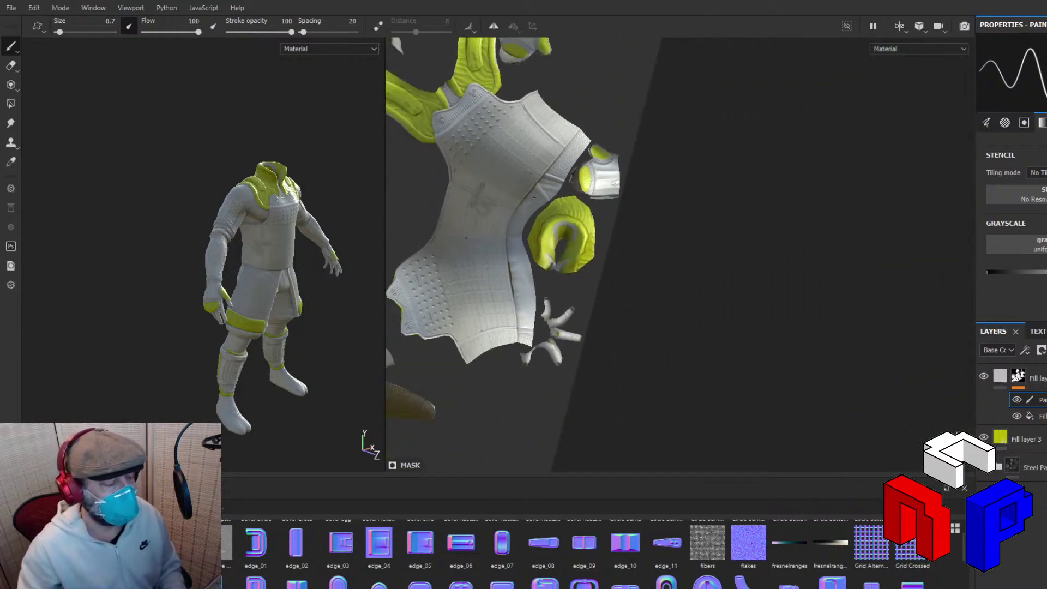
{"action": "scroll", "coordinate": [248, 286], "scroll_direction": "up", "scroll_amount": 3}
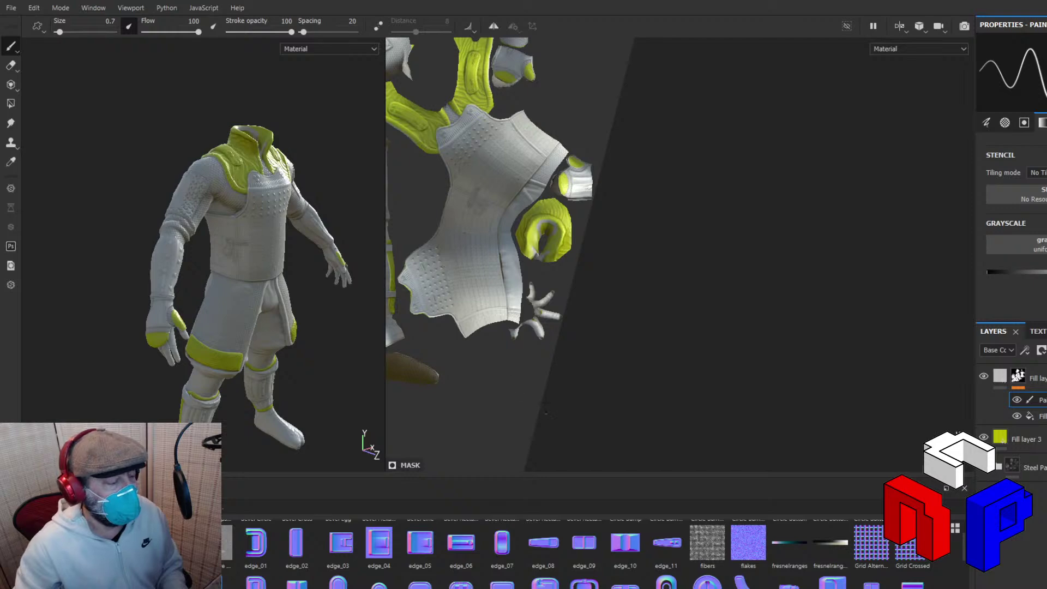
{"action": "scroll", "coordinate": [574, 281], "scroll_direction": "up", "scroll_amount": 8}
{"action": "scroll", "coordinate": [351, 226], "scroll_direction": "up", "scroll_amount": 3}
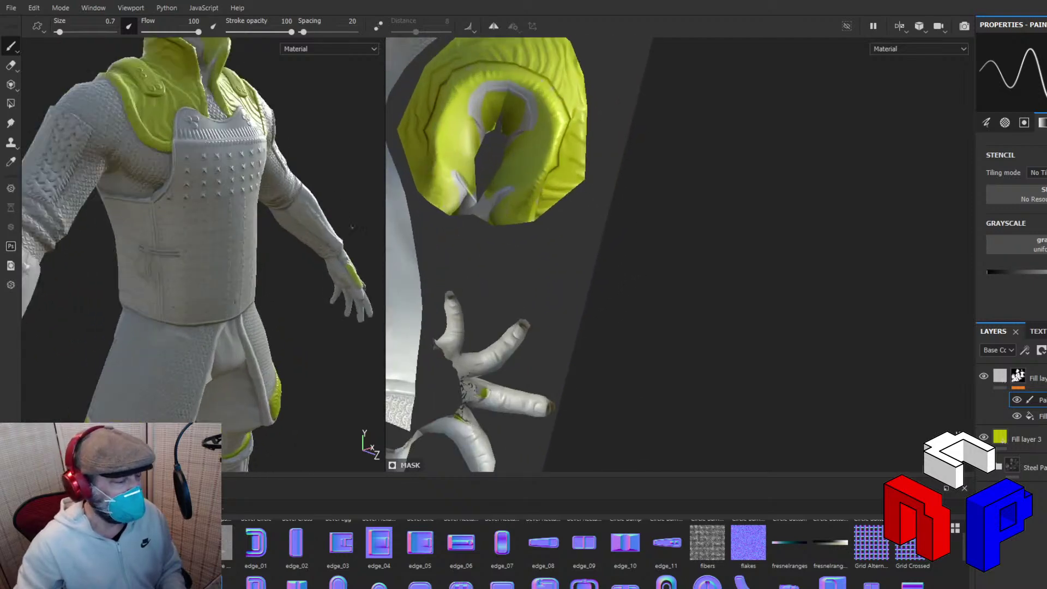
{"action": "scroll", "coordinate": [352, 226], "scroll_direction": "up", "scroll_amount": 2}
{"action": "scroll", "coordinate": [603, 404], "scroll_direction": "up", "scroll_amount": 5}
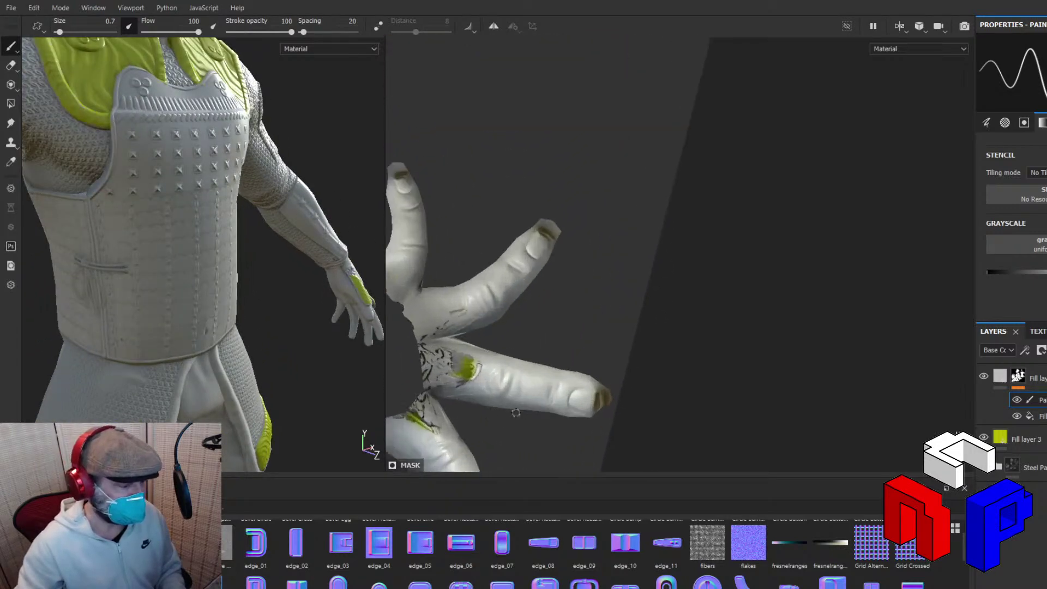
{"action": "middle_click_drag", "start_coordinate": [603, 404], "coordinate": [834, 216]}
{"action": "mouse_move", "coordinate": [834, 216]}
{"action": "right_mouse_down", "text": "shift"}
{"action": "mouse_move", "coordinate": [796, 221]}
{"action": "mouse_move", "coordinate": [832, 215]}
{"action": "right_mouse_up", "text": "shift"}
{"action": "middle_click_drag", "start_coordinate": [845, 211], "coordinate": [776, 316], "text": "alt"}
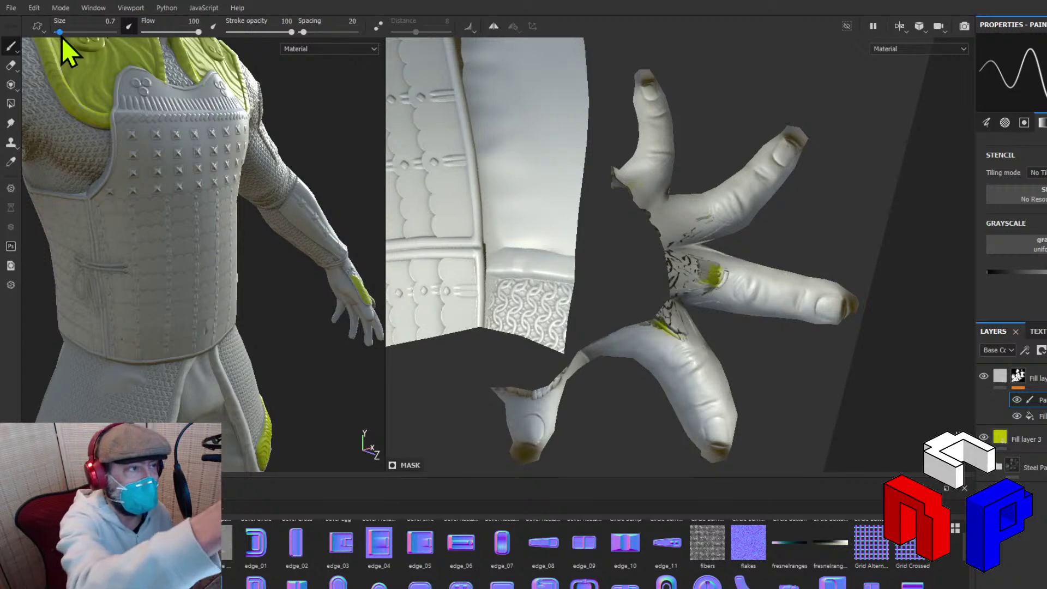
{"action": "left_click_drag", "start_coordinate": [61, 32], "coordinate": [75, 32]}
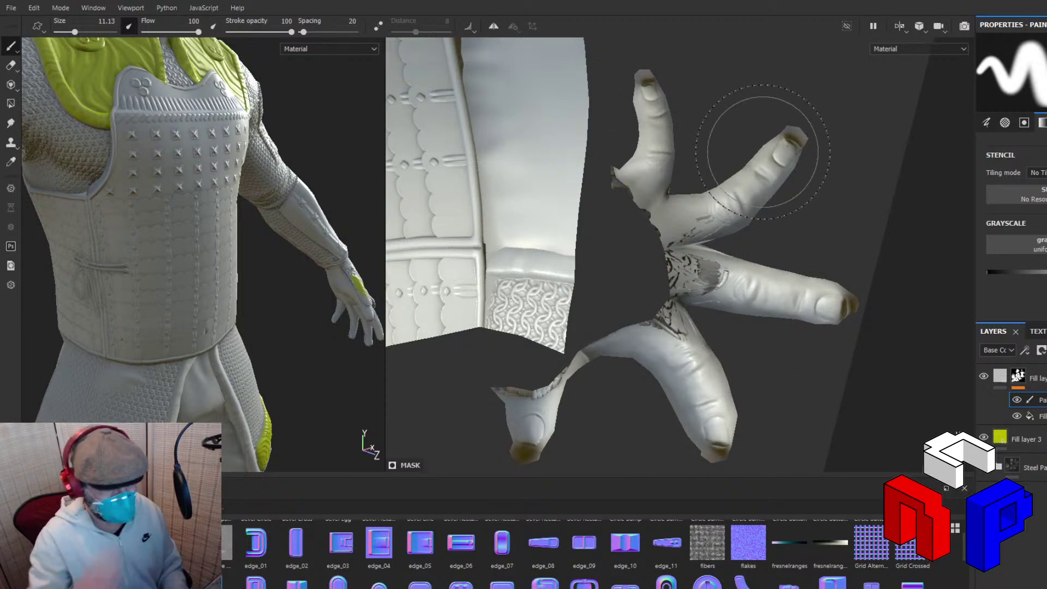
Paint out the yellow-green on the small knit island above the second glove with the 11.13 size brush.
{"action": "scroll", "coordinate": [743, 146], "scroll_direction": "down", "scroll_amount": 2}
{"action": "scroll", "coordinate": [742, 146], "scroll_direction": "down", "scroll_amount": 8}
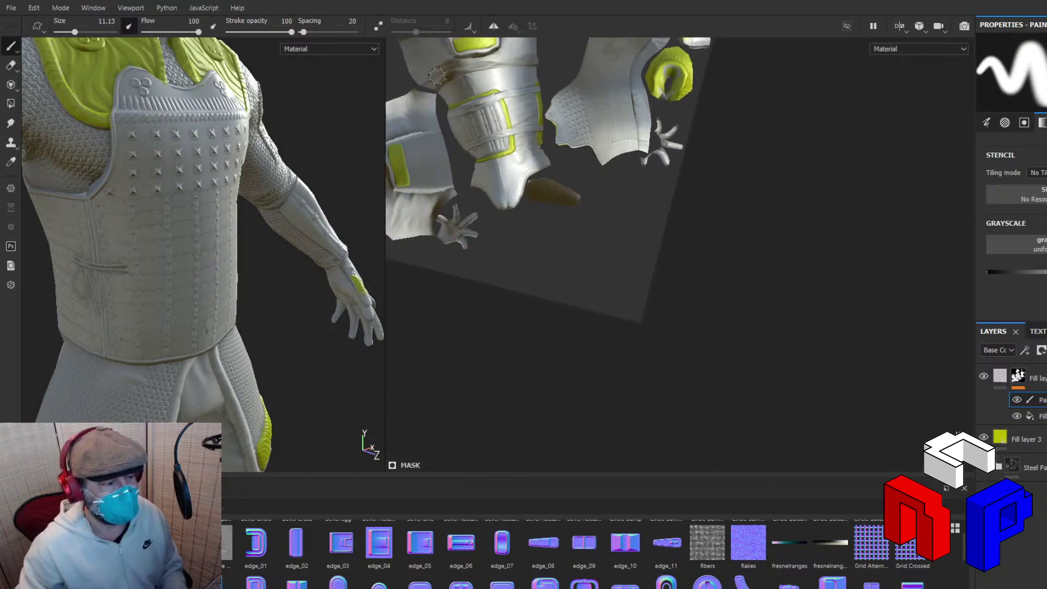
{"action": "middle_click_drag", "start_coordinate": [490, 139], "coordinate": [457, 212]}
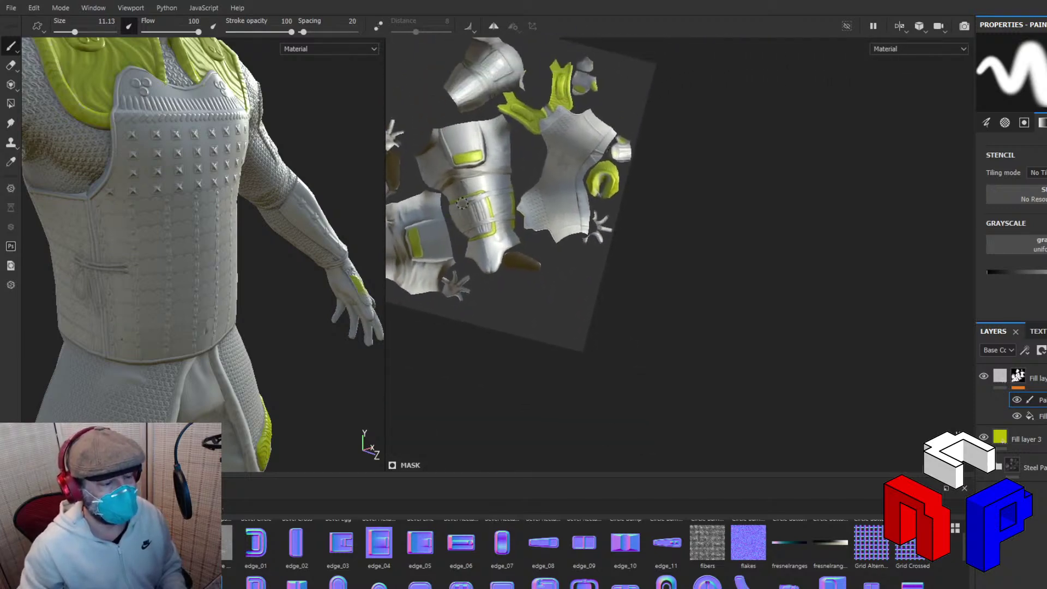
{"action": "middle_click_drag", "start_coordinate": [596, 126], "coordinate": [517, 249]}
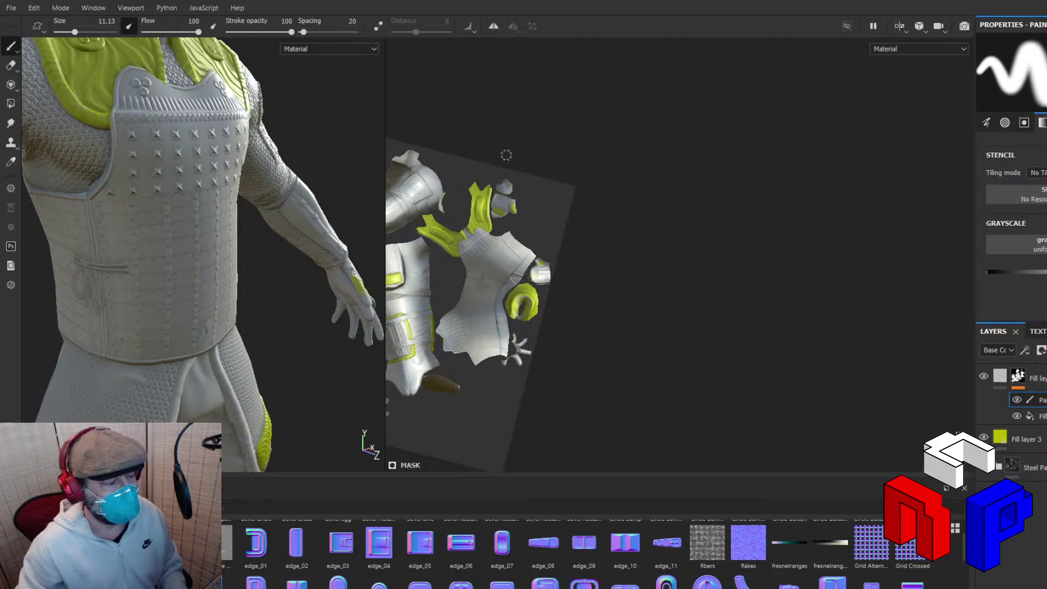
{"action": "scroll", "coordinate": [513, 223], "scroll_direction": "up", "scroll_amount": 3}
{"action": "scroll", "coordinate": [523, 205], "scroll_direction": "up", "scroll_amount": 5}
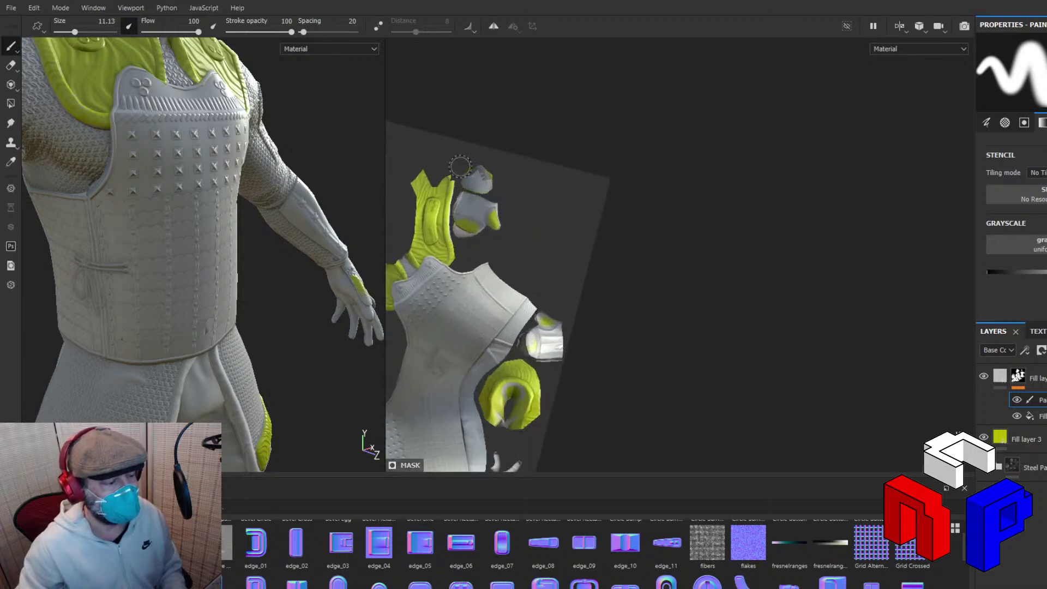
{"action": "scroll", "coordinate": [516, 281], "scroll_direction": "up", "scroll_amount": 1}
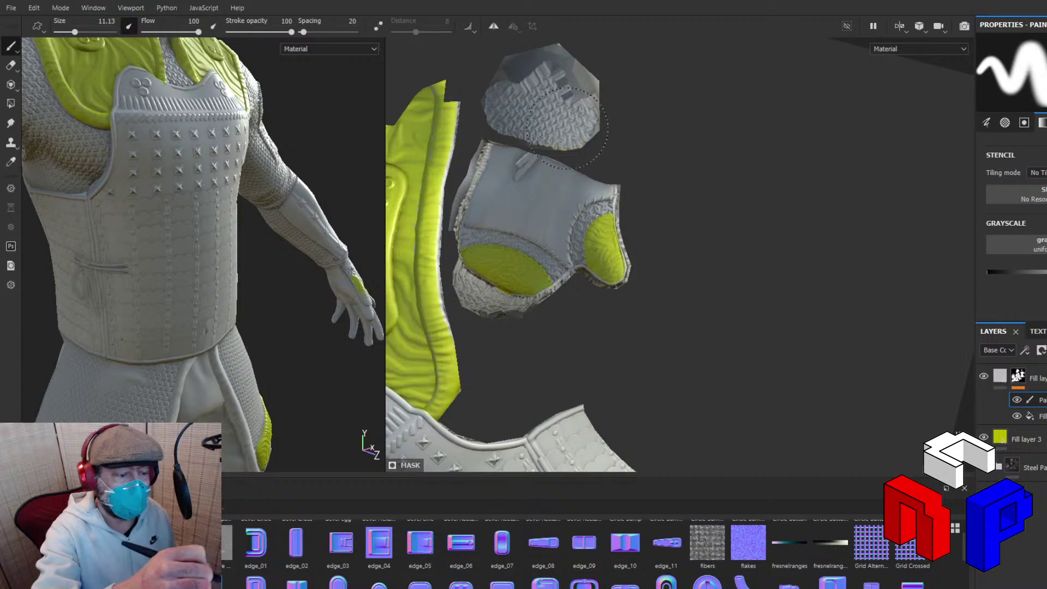
{"action": "left_click_drag", "start_coordinate": [533, 112], "coordinate": [548, 77]}
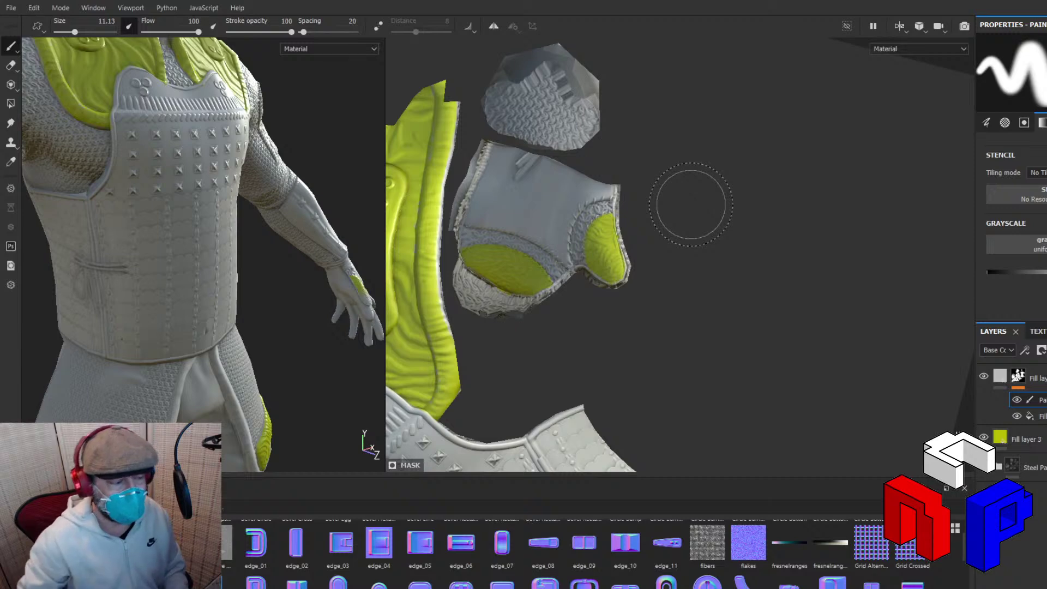
Refine the mask around the second glove's two patches with 0.4 and 0.1 size brushes, then set the brush size to 0.7.
{"action": "scroll", "coordinate": [503, 272], "scroll_direction": "up", "scroll_amount": 5}
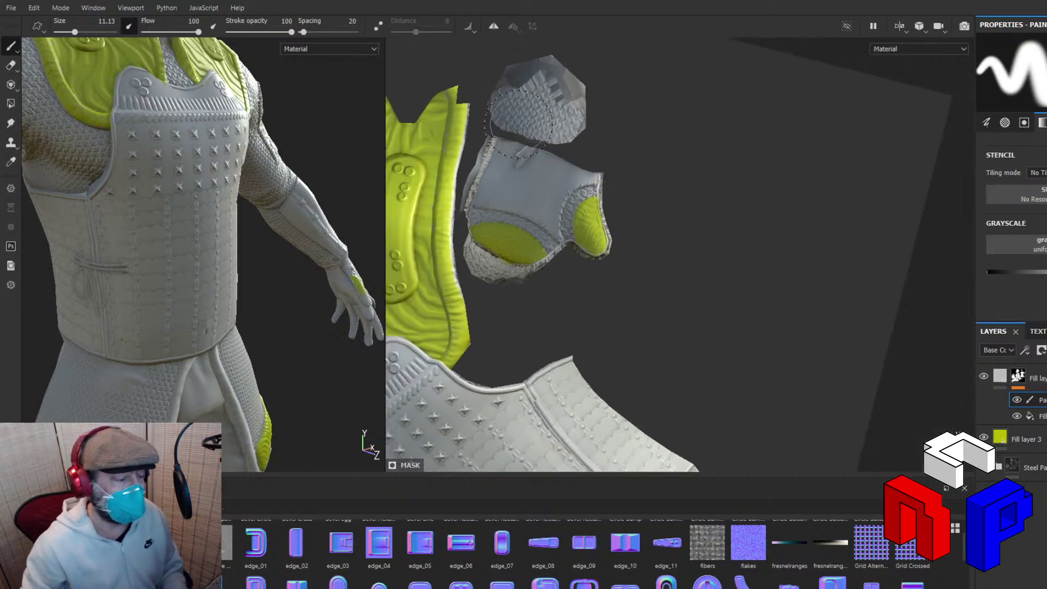
{"action": "mouse_move", "coordinate": [611, 367]}
{"action": "middle_mouse_down", "text": "alt"}
{"action": "mouse_move", "coordinate": [740, 310]}
{"action": "mouse_move", "coordinate": [650, 287]}
{"action": "mouse_move", "coordinate": [654, 301]}
{"action": "middle_mouse_up", "text": "alt"}
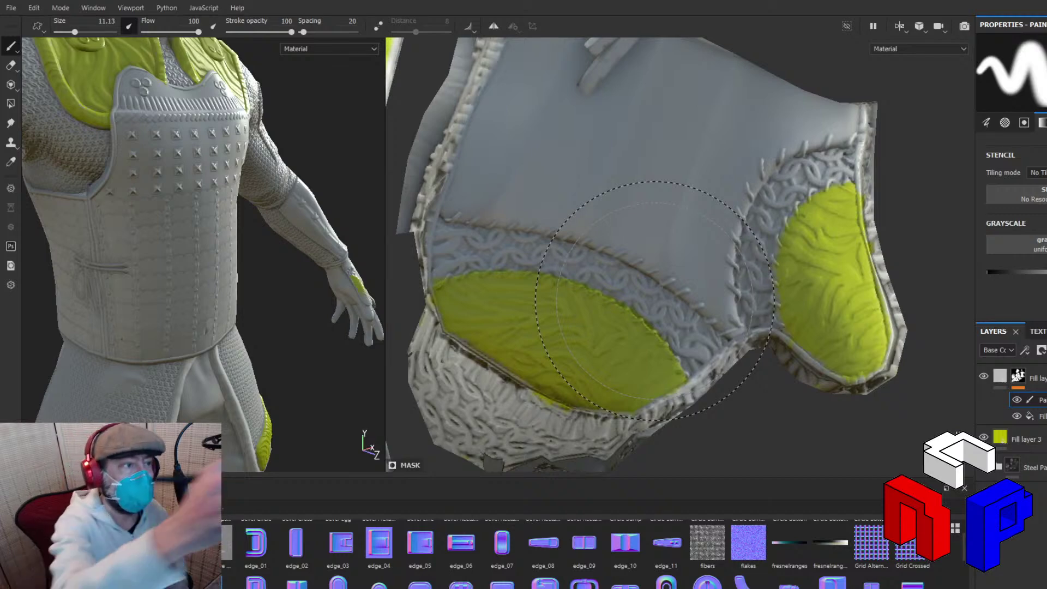
{"action": "left_click_drag", "start_coordinate": [75, 31], "coordinate": [58, 32]}
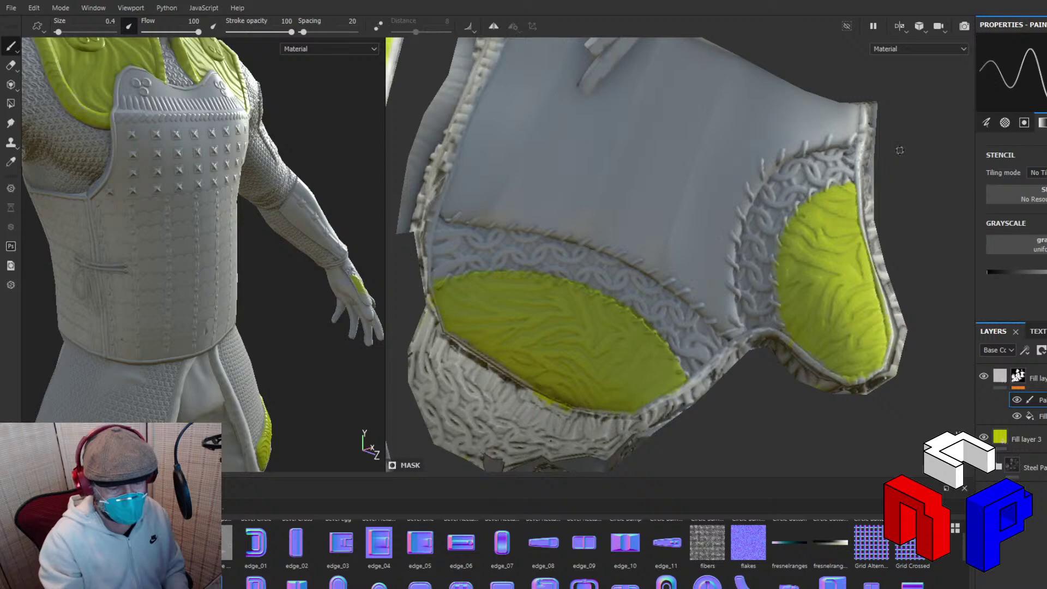
{"action": "right_click_drag", "start_coordinate": [900, 150], "coordinate": [980, 113], "text": "shift"}
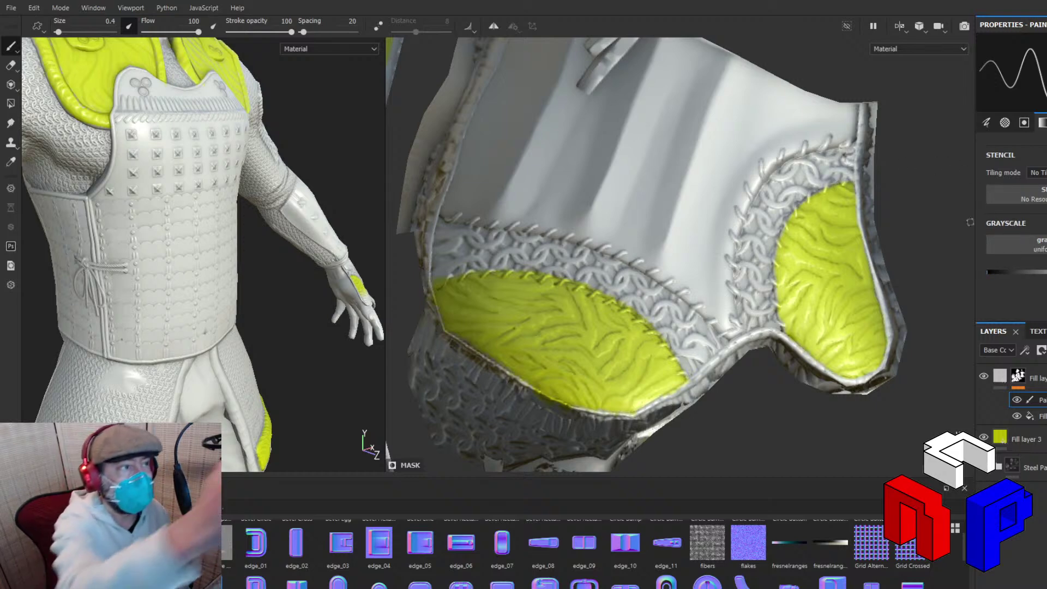
{"action": "left_click_drag", "start_coordinate": [58, 33], "coordinate": [57, 32]}
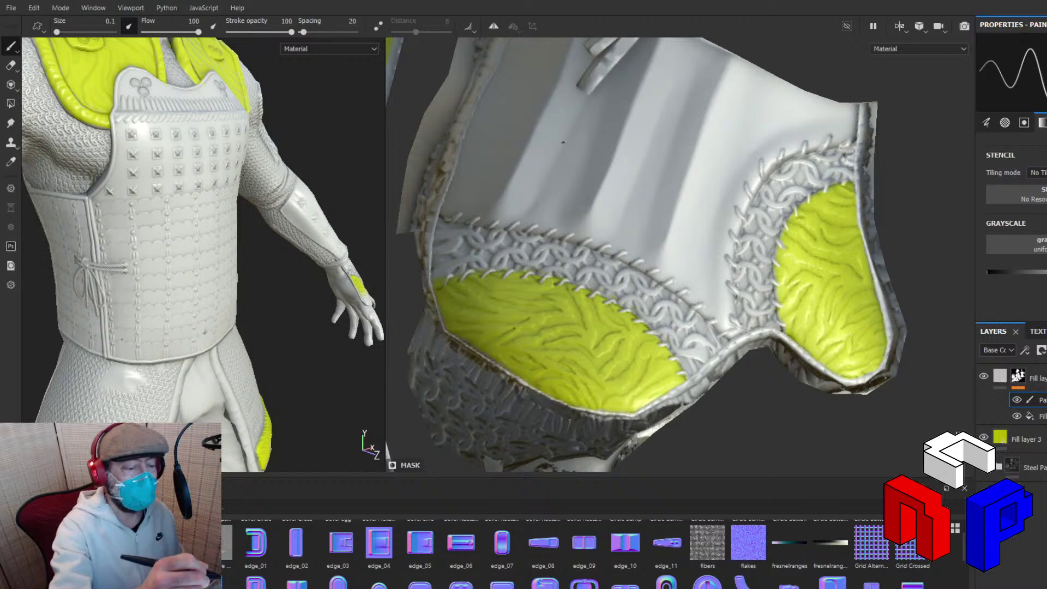
{"action": "left_click_drag", "start_coordinate": [60, 35], "coordinate": [64, 38]}
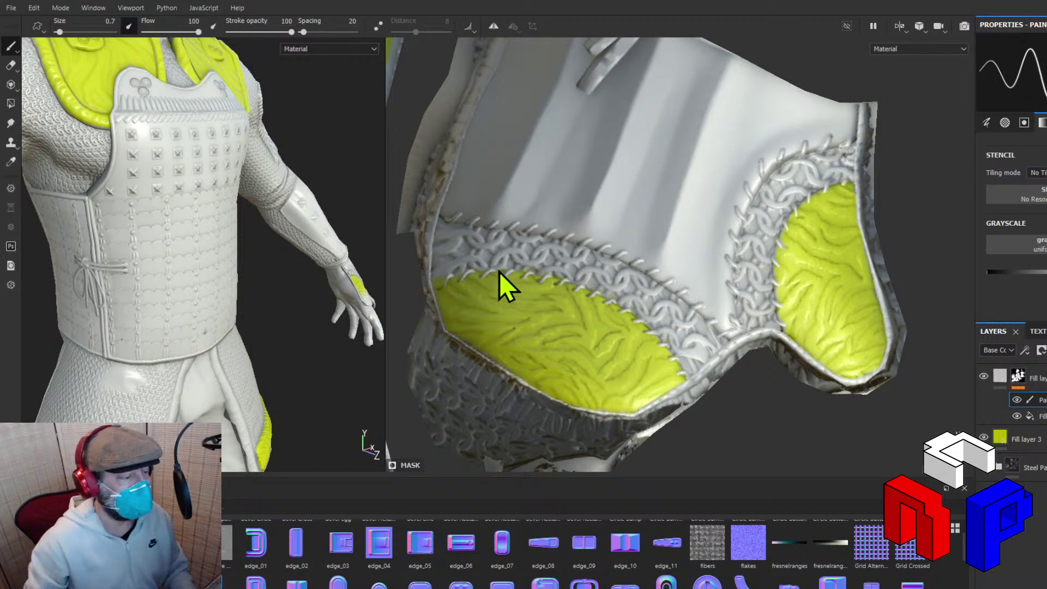
Set the mask brush to a size of 0.1 with a black grayscale value.
{"action": "right_click_drag", "start_coordinate": [498, 272], "coordinate": [488, 276], "text": "shift"}
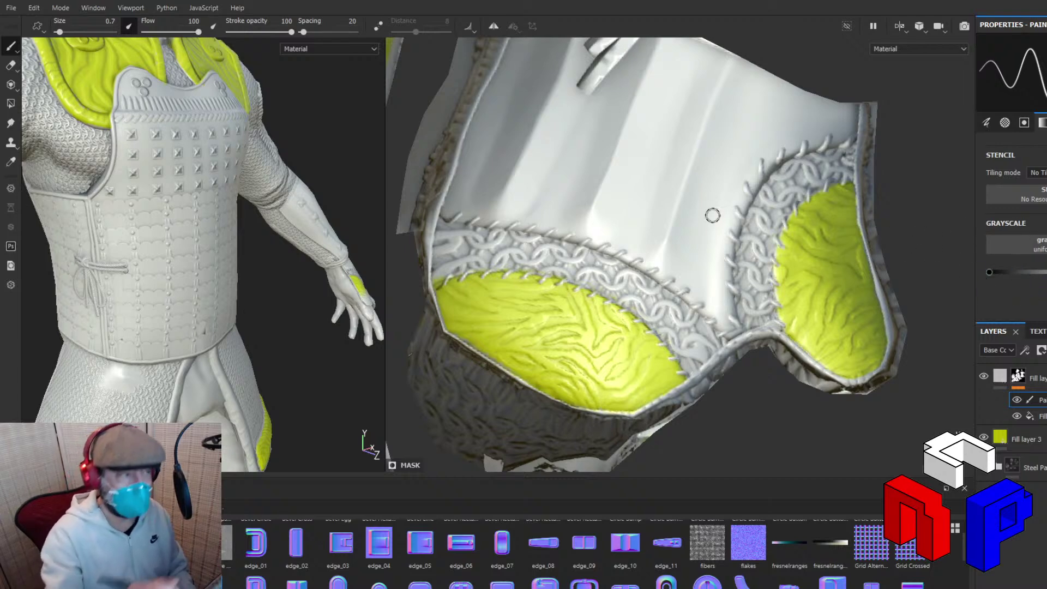
{"action": "left_click_drag", "start_coordinate": [63, 32], "coordinate": [60, 33]}
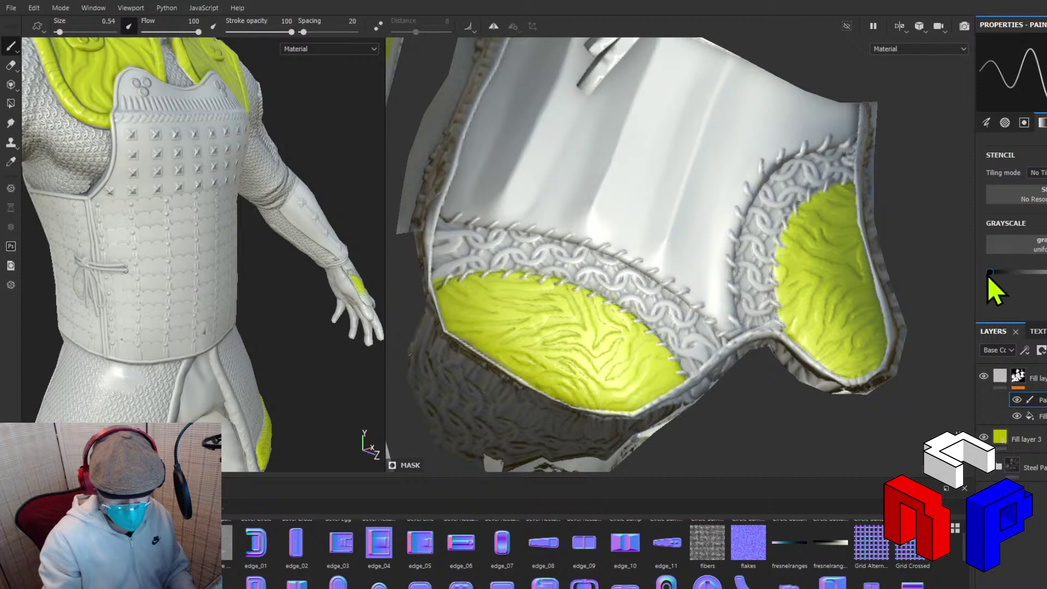
{"action": "left_click", "coordinate": [58, 32]}
{"action": "left_click_drag", "start_coordinate": [58, 34], "coordinate": [57, 35]}
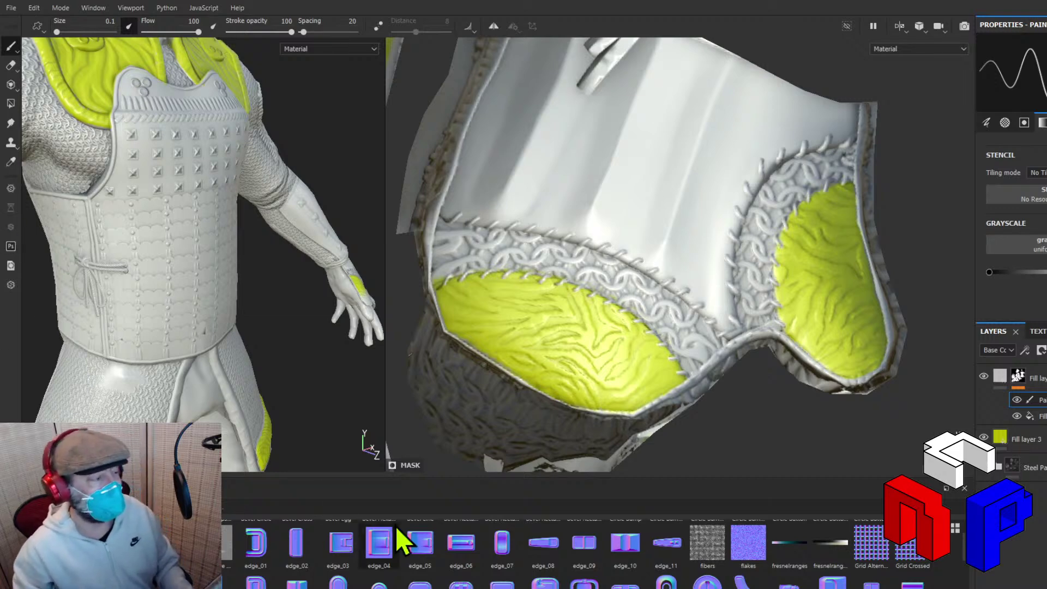
{"action": "scroll", "coordinate": [467, 420], "scroll_direction": "up", "scroll_amount": 1}
{"action": "scroll", "coordinate": [467, 420], "scroll_direction": "down", "scroll_amount": 12}
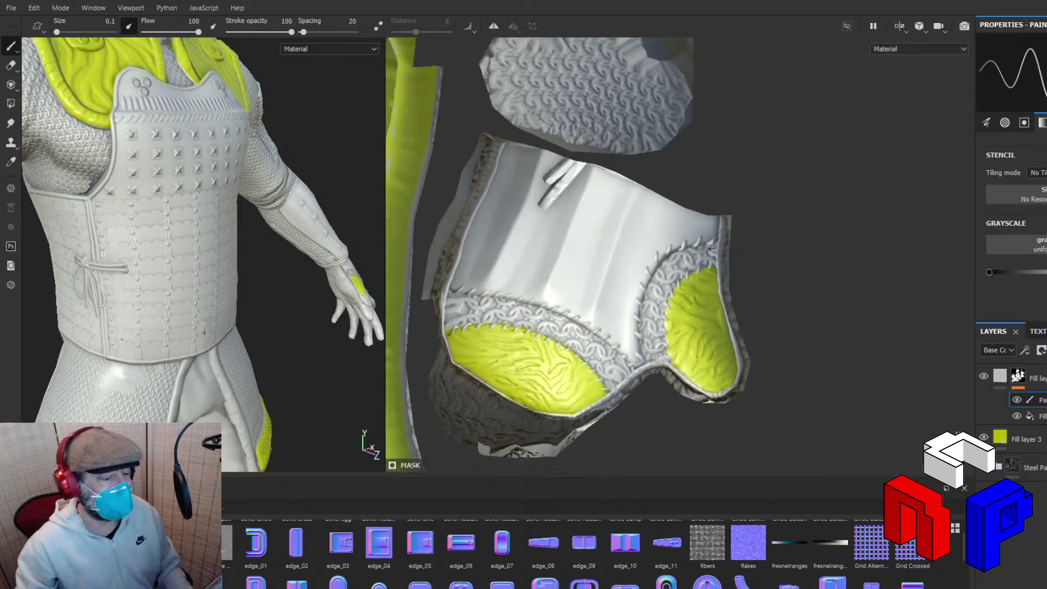
Touch up the yellow-green fill along the outer edge of the cloth panel's rolled trim with the 0.1 brush.
{"action": "scroll", "coordinate": [467, 420], "scroll_direction": "down", "scroll_amount": 1}
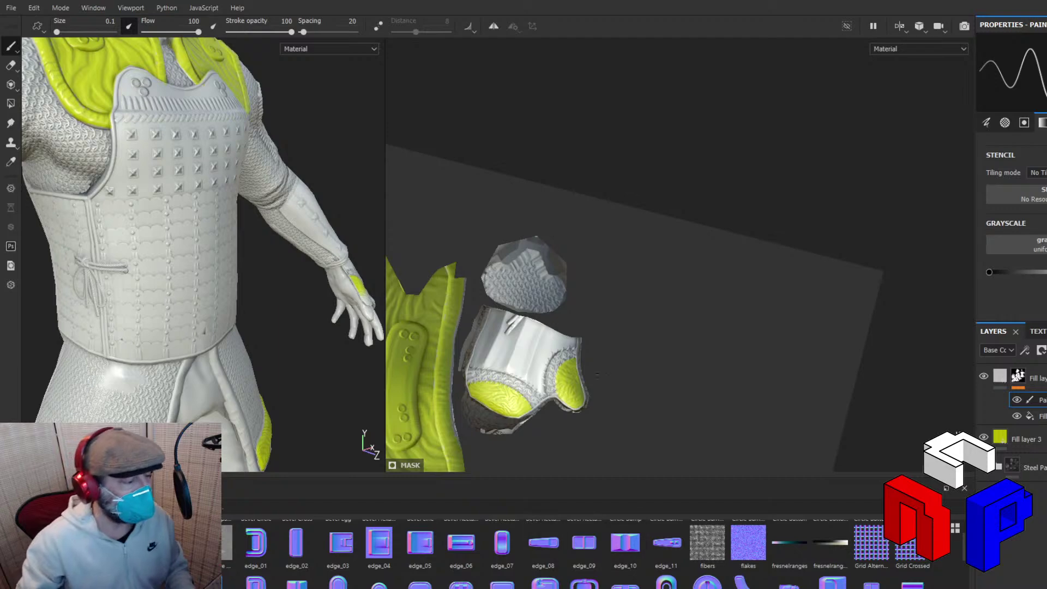
{"action": "left_click_drag", "start_coordinate": [627, 354], "coordinate": [647, 360], "text": "alt"}
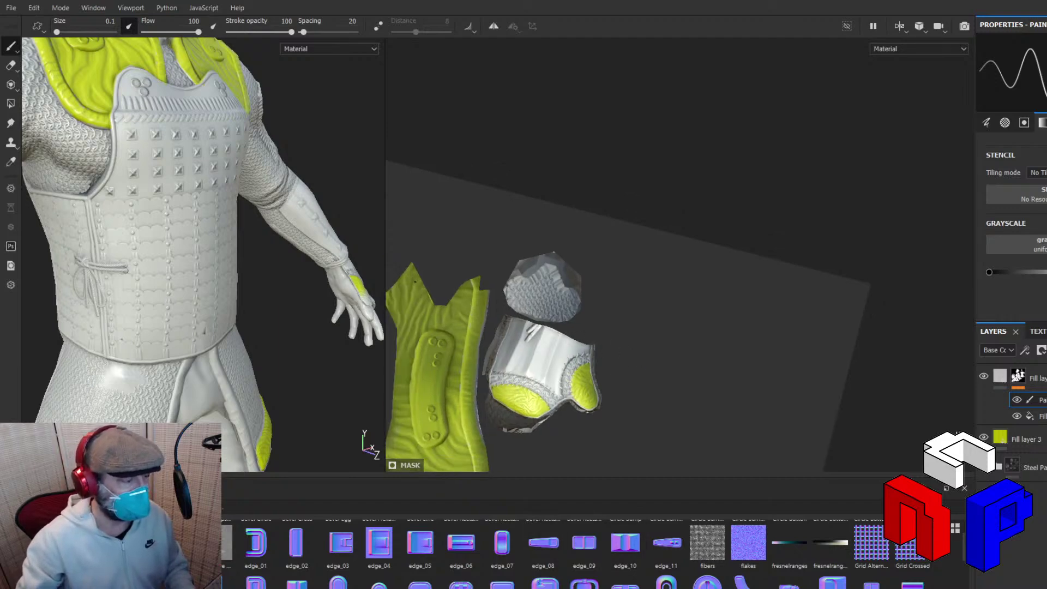
{"action": "scroll", "coordinate": [411, 314], "scroll_direction": "up", "scroll_amount": 4}
{"action": "middle_click_drag", "start_coordinate": [411, 314], "coordinate": [559, 2]}
{"action": "scroll", "coordinate": [674, 261], "scroll_direction": "up", "scroll_amount": 2}
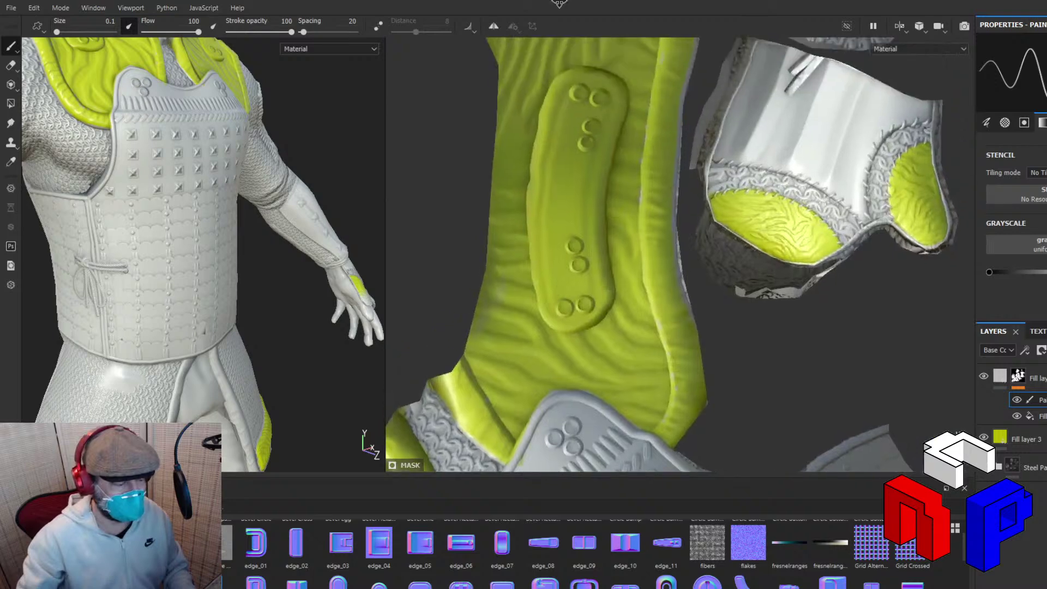
{"action": "scroll", "coordinate": [493, 173], "scroll_direction": "up", "scroll_amount": 3}
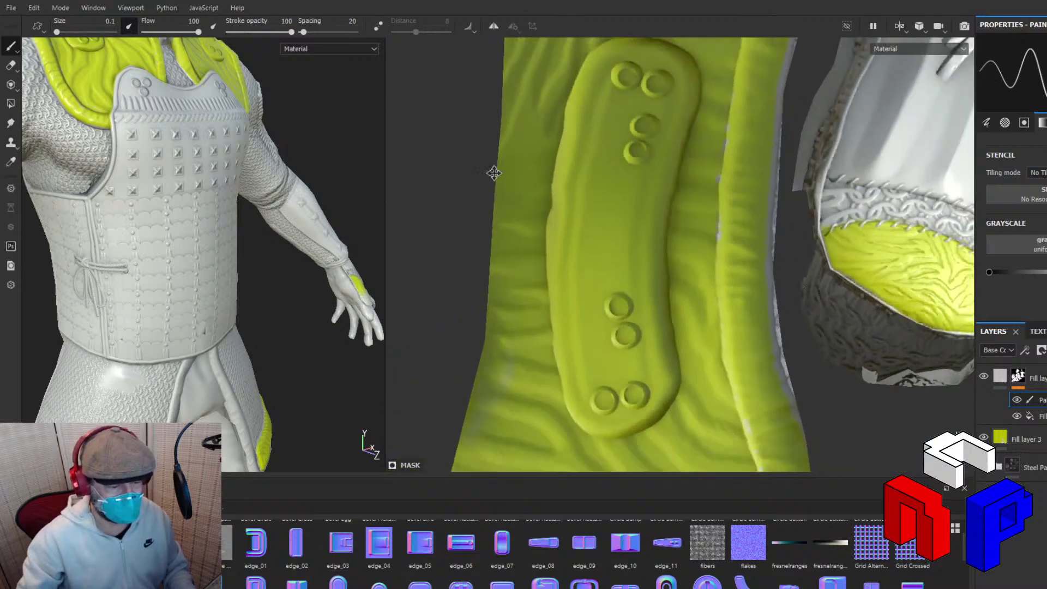
{"action": "mouse_move", "coordinate": [573, 312]}
{"action": "middle_mouse_down"}
{"action": "mouse_move", "coordinate": [514, 218]}
{"action": "mouse_move", "coordinate": [418, 215]}
{"action": "mouse_move", "coordinate": [407, 287]}
{"action": "mouse_move", "coordinate": [446, 330]}
{"action": "middle_mouse_up"}
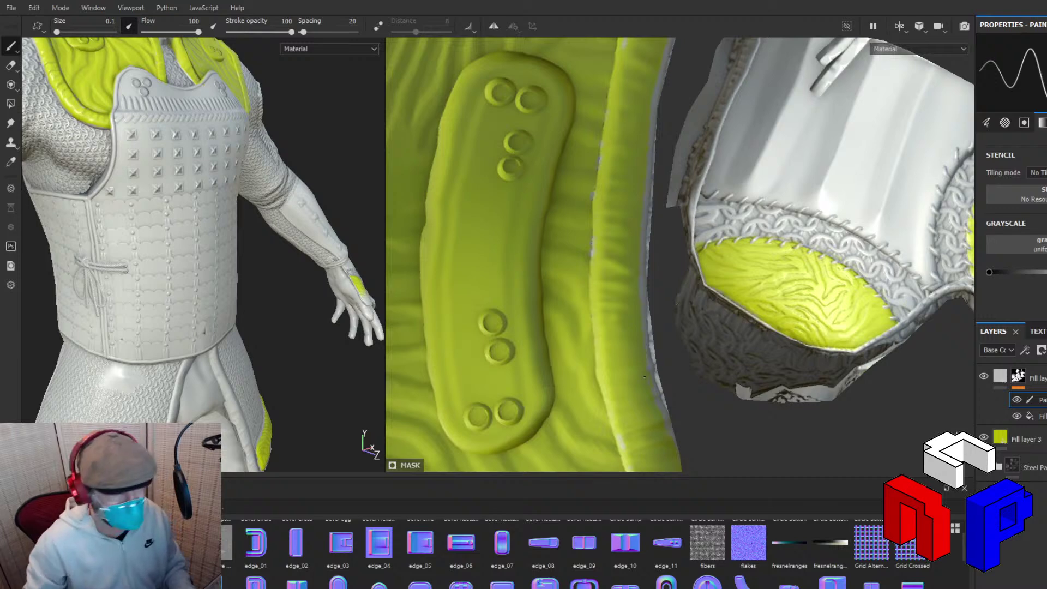
{"action": "key", "text": "shift"}
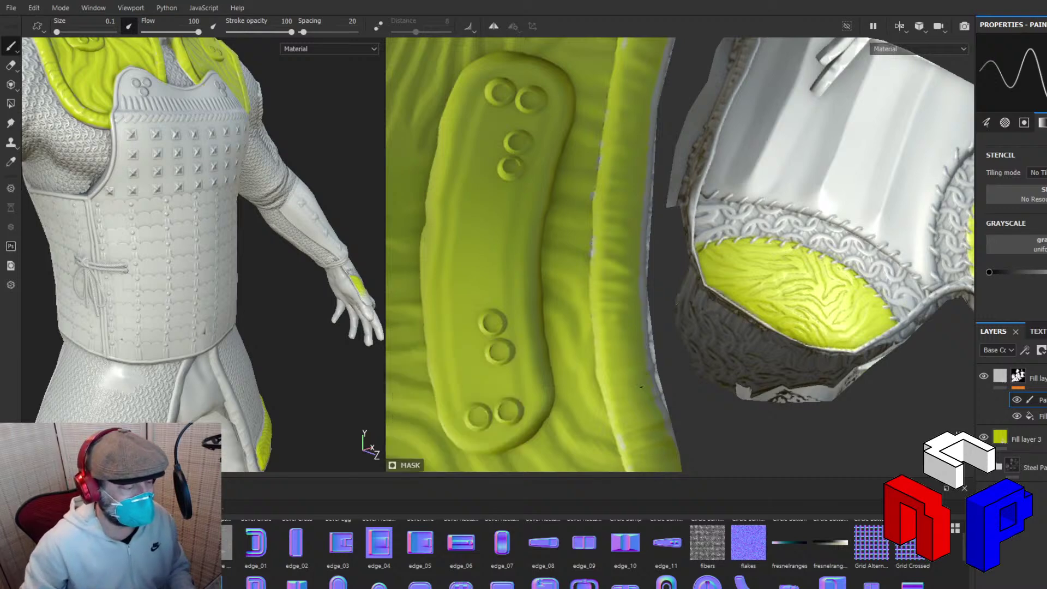
{"action": "mouse_move", "coordinate": [642, 390]}
{"action": "right_mouse_down", "text": "shift"}
{"action": "mouse_move", "coordinate": [568, 346]}
{"action": "mouse_move", "coordinate": [577, 345]}
{"action": "right_mouse_up", "text": "shift"}
{"action": "middle_click_drag", "start_coordinate": [582, 347], "coordinate": [659, 507]}
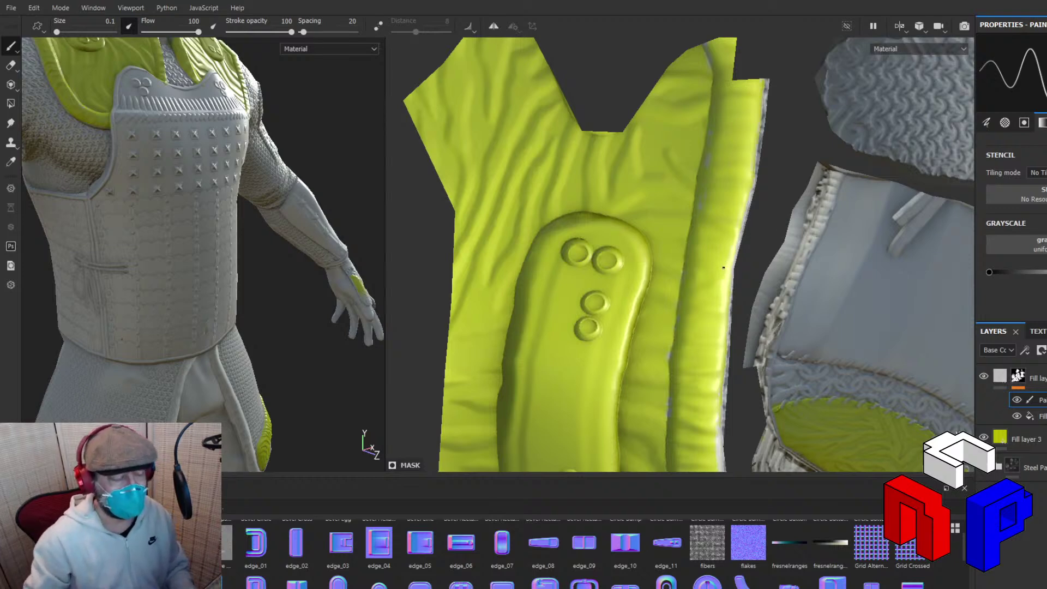
{"action": "middle_click_drag", "start_coordinate": [723, 268], "coordinate": [716, 96]}
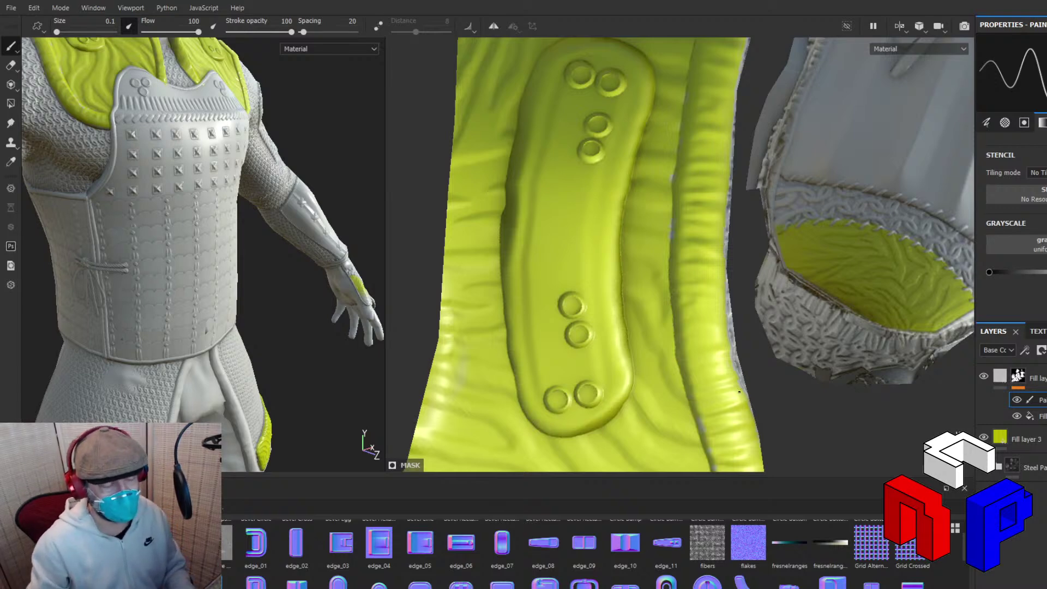
{"action": "middle_click_drag", "start_coordinate": [681, 418], "coordinate": [623, 202]}
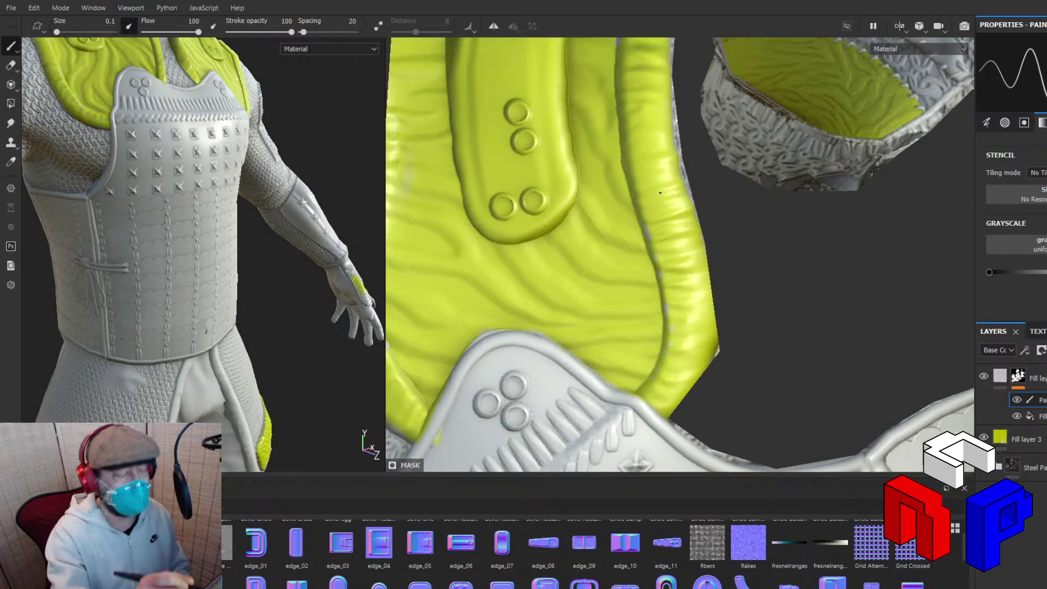
Fill the gray gaps in the groove between the cloth panel and its rolled trim with a 1.32 size brush.
{"action": "left_click", "coordinate": [62, 32]}
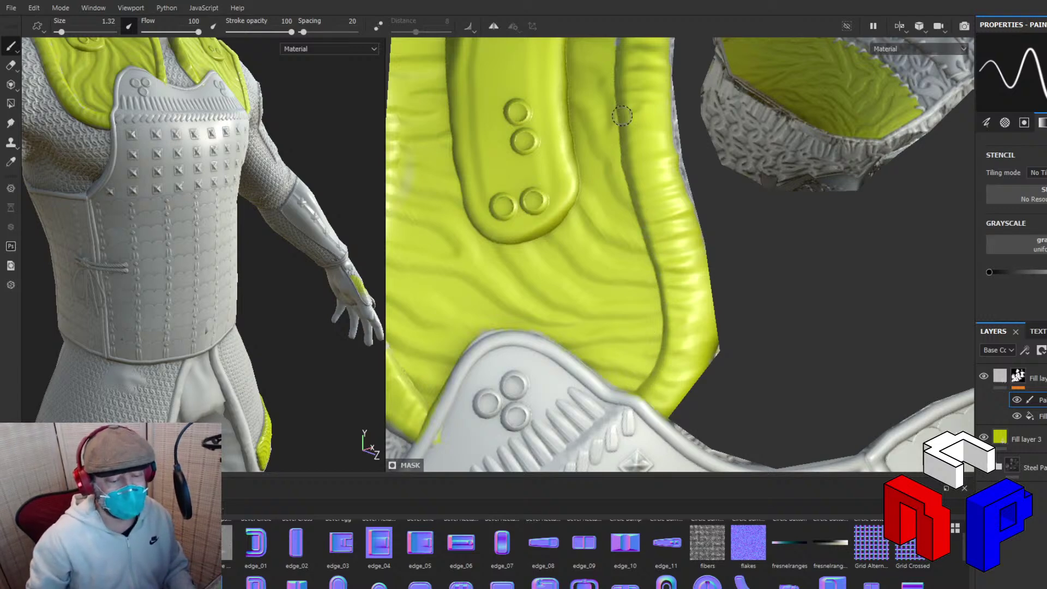
{"action": "left_click_drag", "start_coordinate": [623, 112], "coordinate": [654, 350], "text": "alt"}
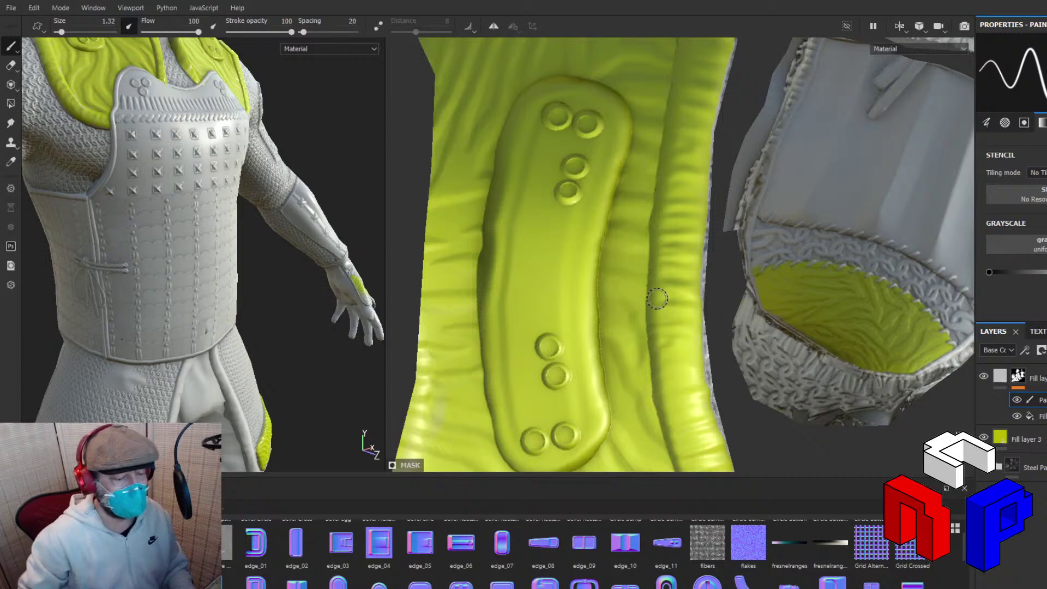
{"action": "middle_click_drag", "start_coordinate": [725, 228], "coordinate": [650, 387], "text": "alt"}
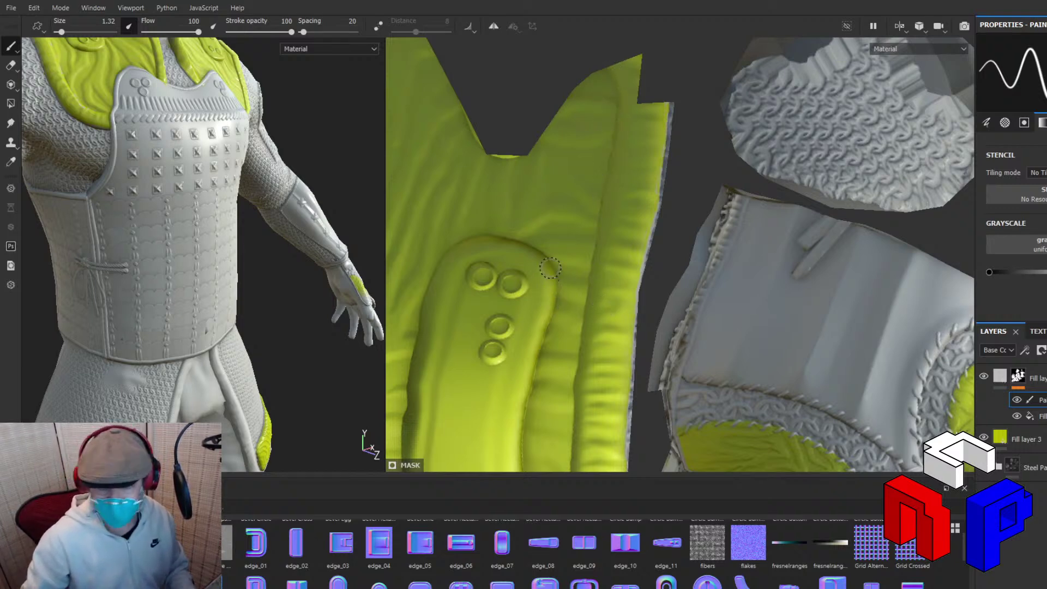
{"action": "middle_click_drag", "start_coordinate": [582, 274], "coordinate": [794, 2], "text": "alt"}
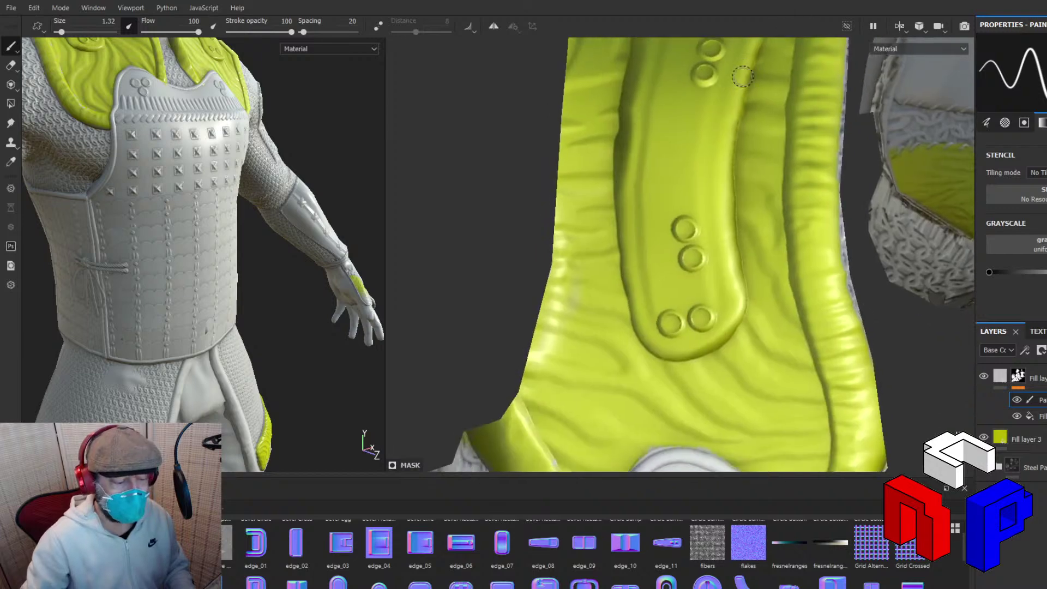
{"action": "middle_click_drag", "start_coordinate": [635, 243], "coordinate": [699, 117], "text": "alt"}
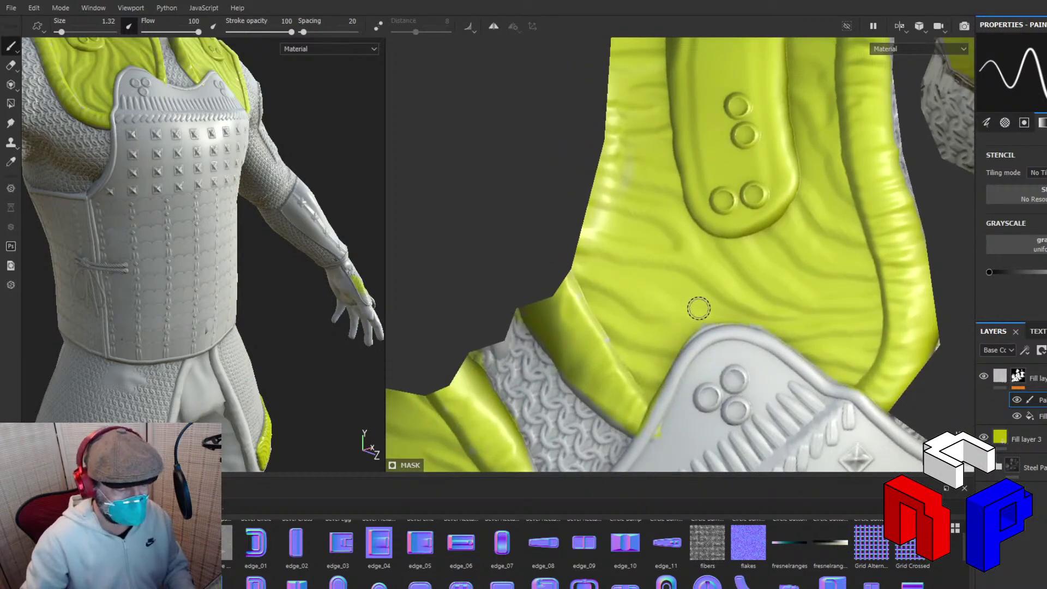
{"action": "middle_click_drag", "start_coordinate": [696, 306], "coordinate": [689, 259], "text": "alt"}
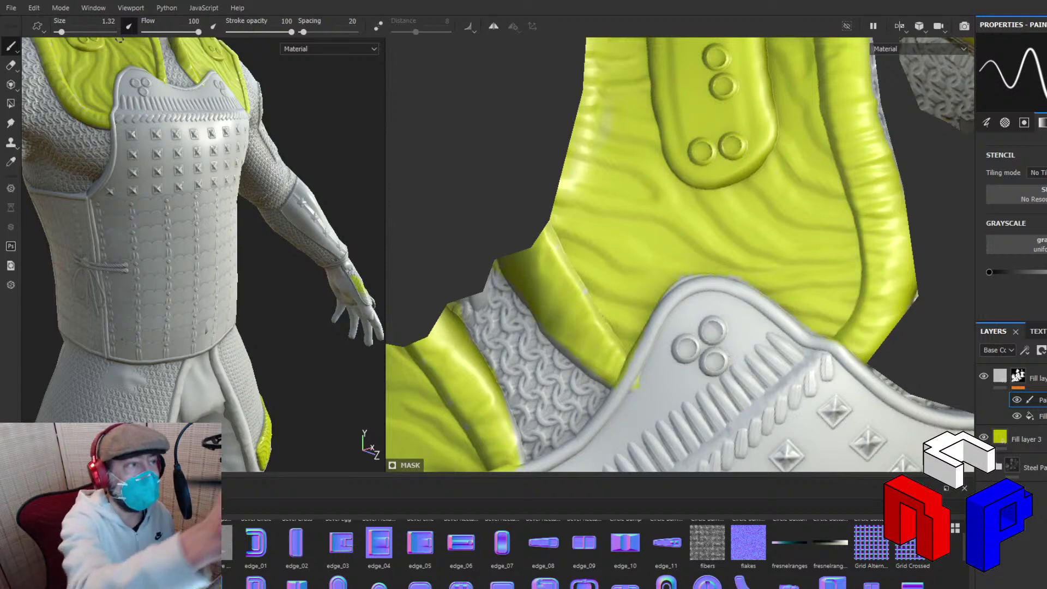
Paint out the stray yellow-green along the breastplate's upper border with a 0.18 size brush and a white grayscale value.
{"action": "left_click_drag", "start_coordinate": [62, 32], "coordinate": [57, 32]}
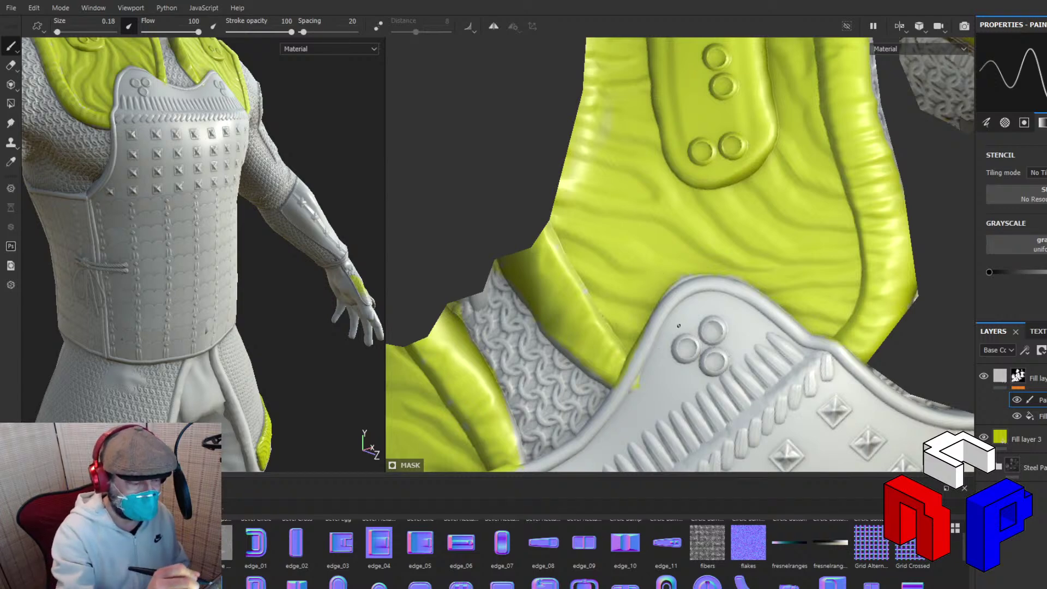
{"action": "mouse_move", "coordinate": [1046, 271]}
{"action": "left_mouse_down"}
{"action": "mouse_move", "coordinate": [992, 272]}
{"action": "mouse_move", "coordinate": [1046, 271]}
{"action": "left_mouse_up"}
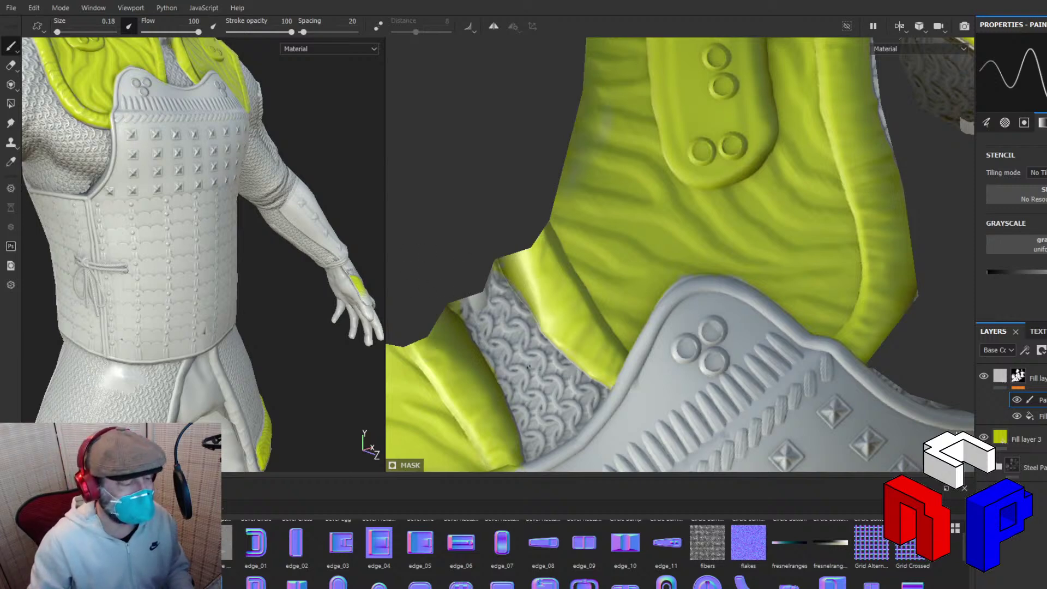
{"action": "left_click_drag", "start_coordinate": [533, 337], "coordinate": [835, 148], "text": "alt"}
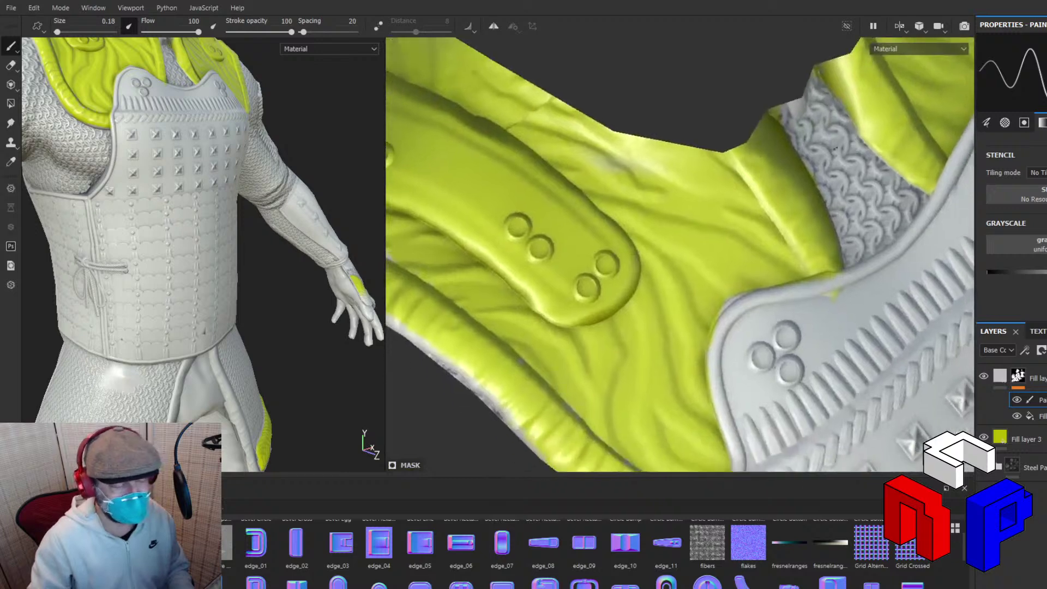
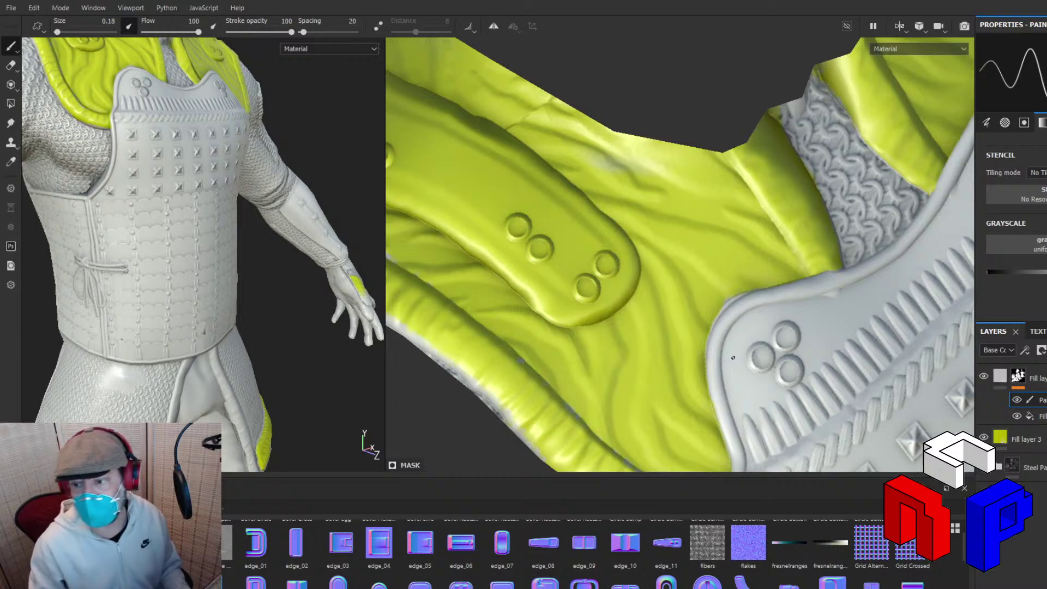
{"action": "middle_click_drag", "start_coordinate": [657, 304], "coordinate": [701, 137]}
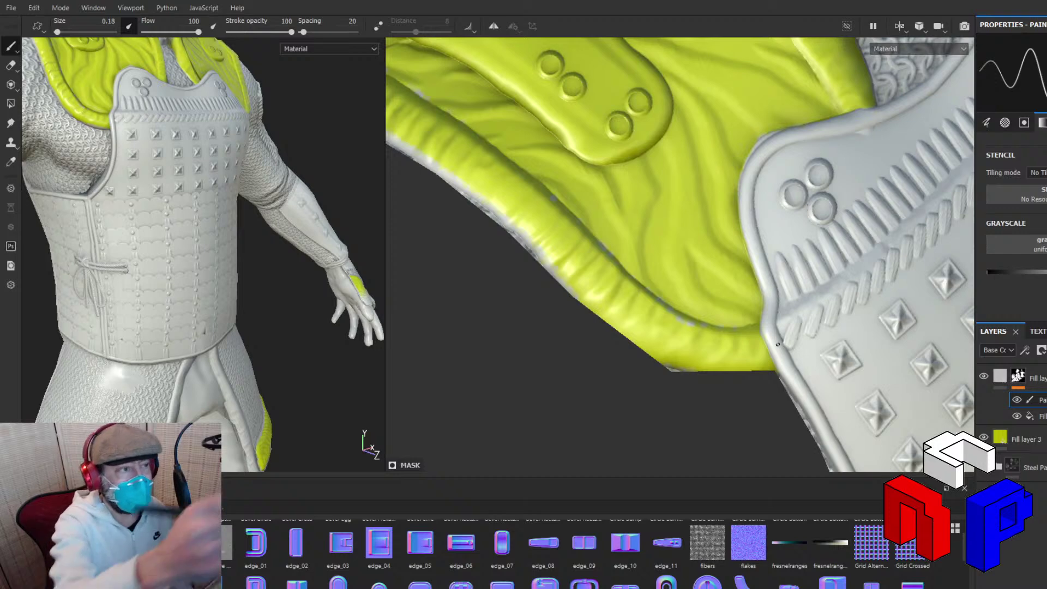
Paint over the gray specks in the groove at the trim's lower end with a black brush of size 0.7.
{"action": "left_click", "coordinate": [59, 33]}
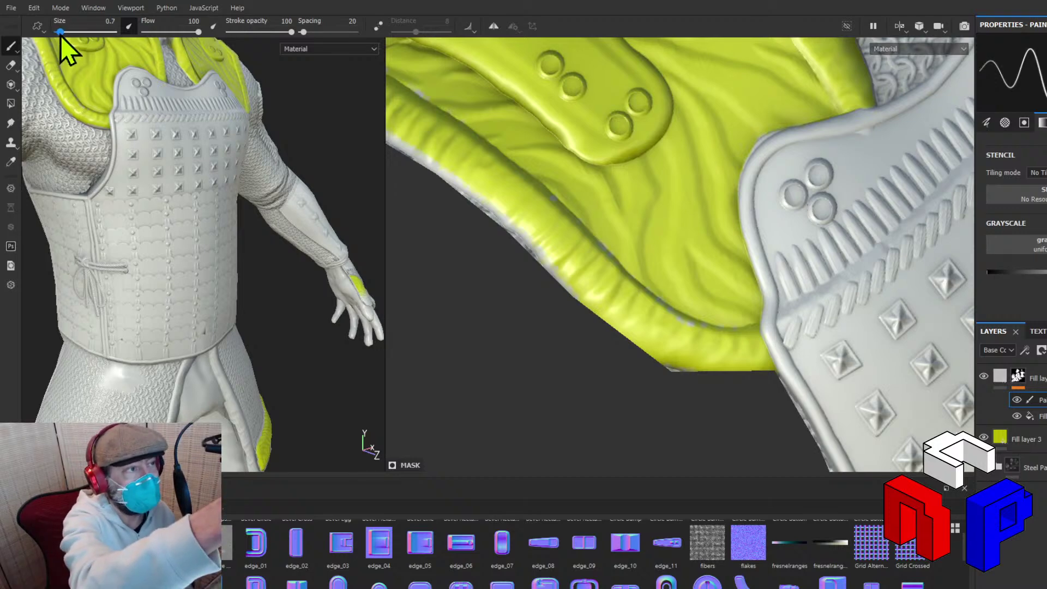
{"action": "left_click_drag", "start_coordinate": [703, 328], "coordinate": [666, 310]}
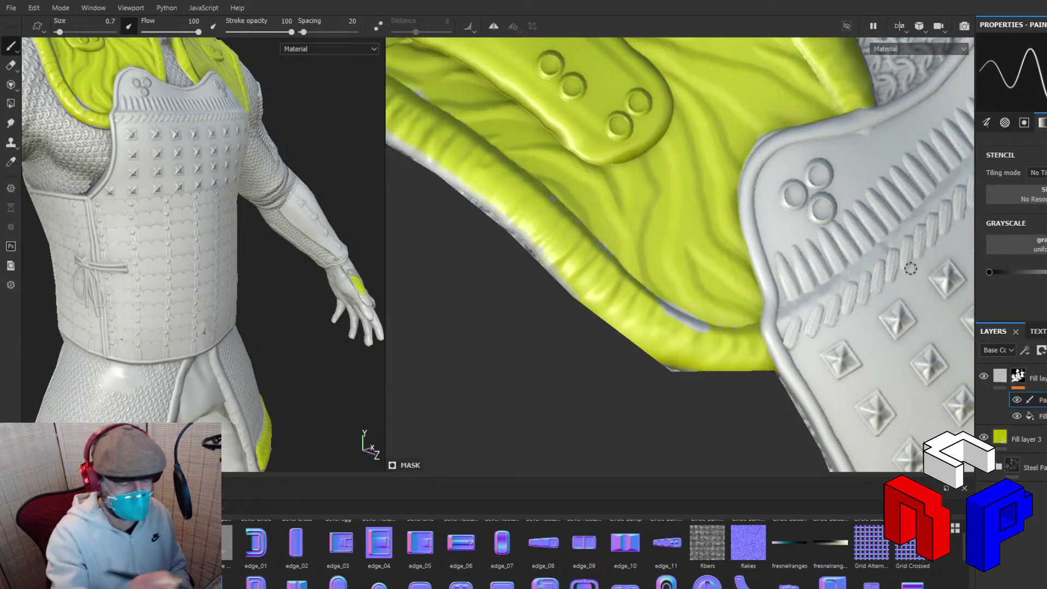
{"action": "left_click", "coordinate": [988, 273]}
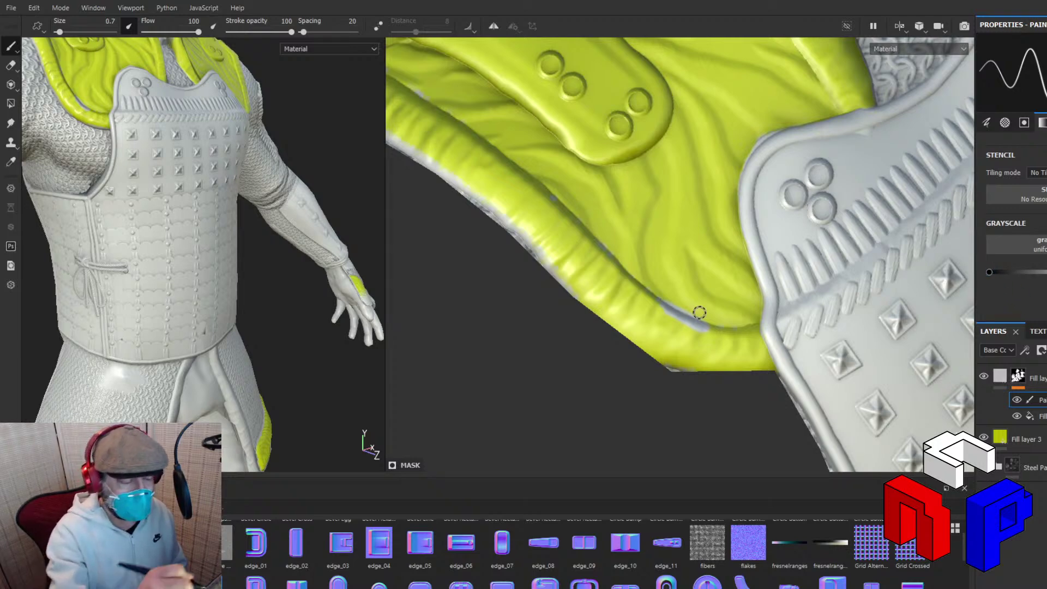
{"action": "left_click_drag", "start_coordinate": [700, 324], "coordinate": [668, 303]}
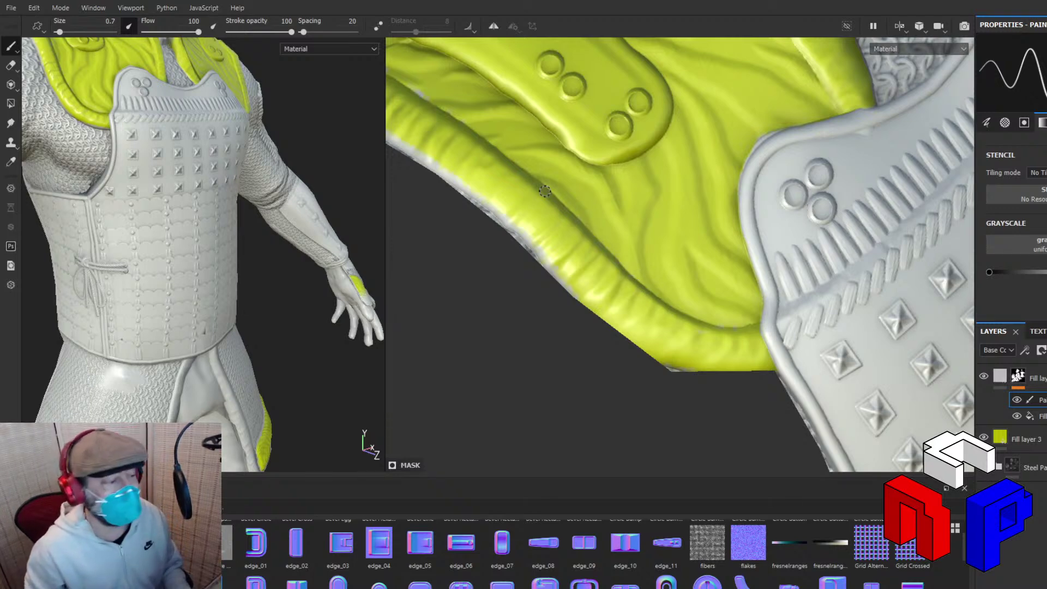
Fill the remaining gray spots along the trim's inner groove and outer edge with the 0.7 size brush.
{"action": "left_click_drag", "start_coordinate": [461, 203], "coordinate": [618, 342], "text": "alt"}
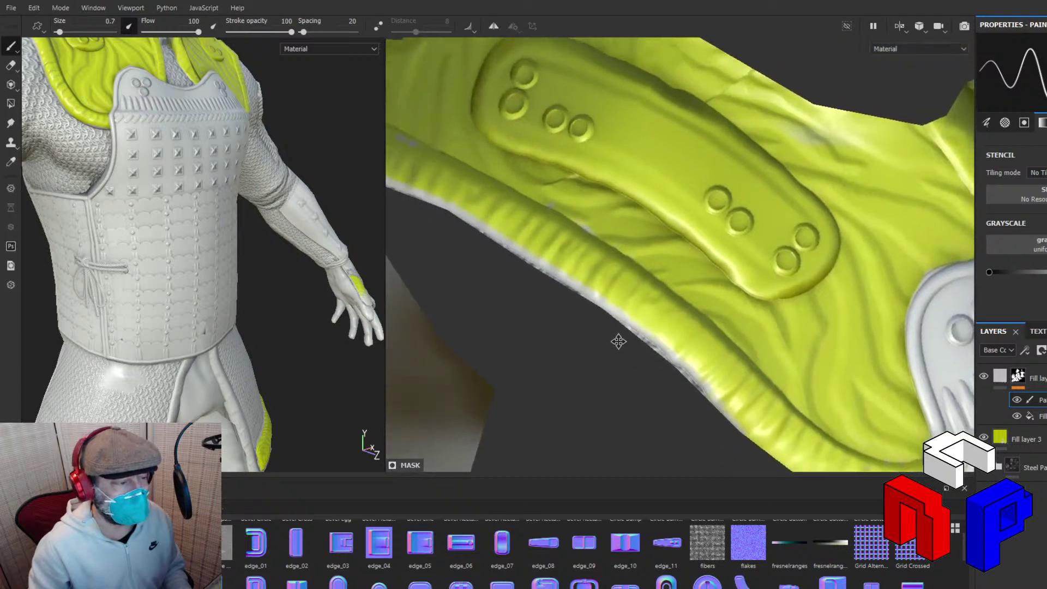
{"action": "mouse_move", "coordinate": [618, 341]}
{"action": "middle_mouse_down"}
{"action": "mouse_move", "coordinate": [675, 358]}
{"action": "mouse_move", "coordinate": [731, 402]}
{"action": "middle_mouse_up"}
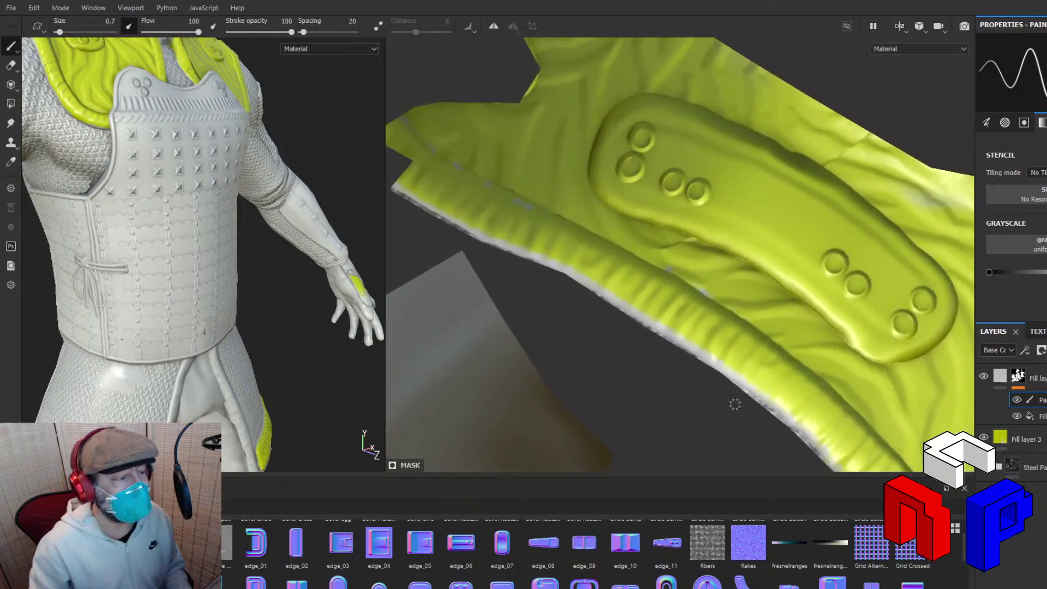
{"action": "left_click", "coordinate": [706, 375], "text": "shift"}
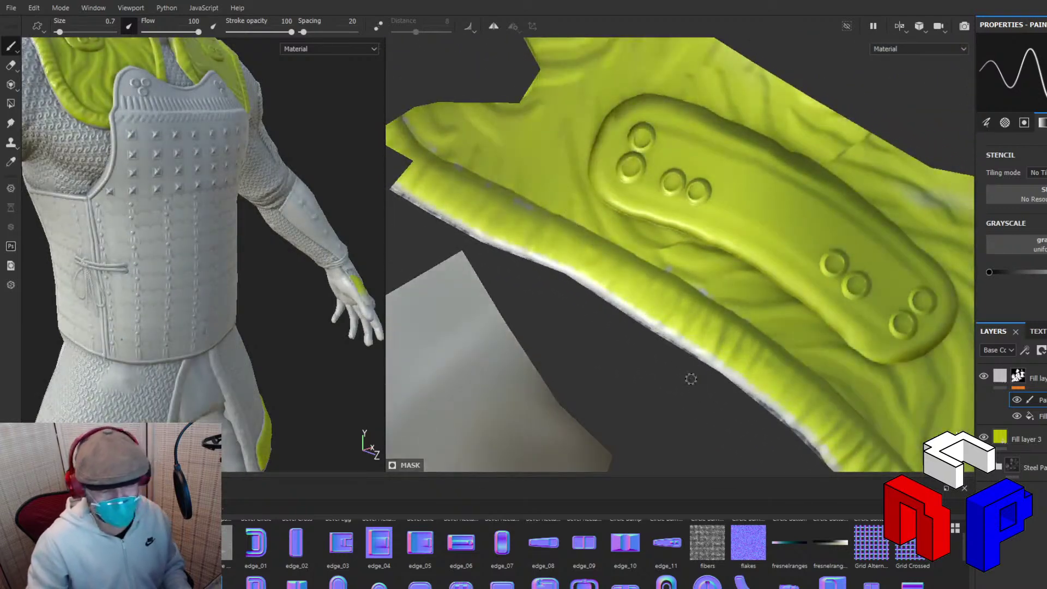
{"action": "middle_click_drag", "start_coordinate": [691, 378], "coordinate": [513, 394]}
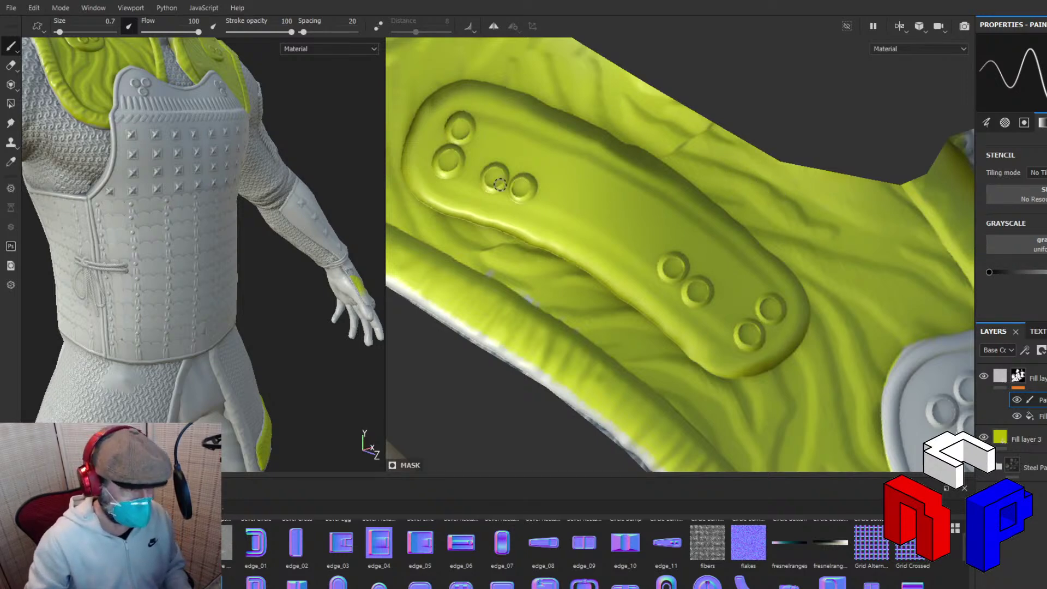
{"action": "mouse_move", "coordinate": [542, 227]}
{"action": "middle_mouse_down", "text": "alt"}
{"action": "mouse_move", "coordinate": [730, 287]}
{"action": "mouse_move", "coordinate": [733, 242]}
{"action": "middle_mouse_up", "text": "alt"}
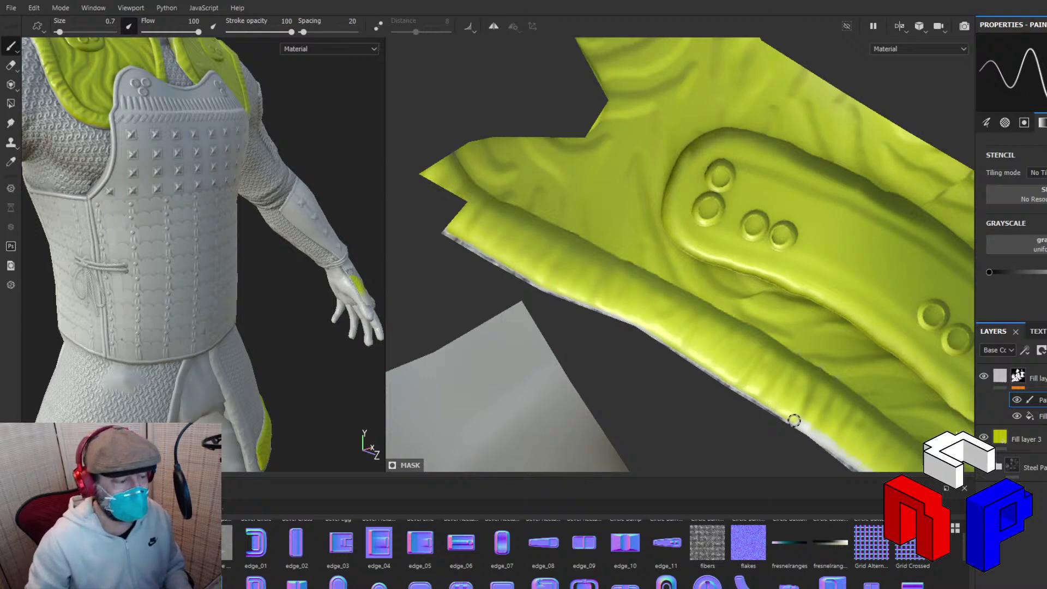
{"action": "left_click_drag", "start_coordinate": [794, 420], "coordinate": [559, 159], "text": "alt"}
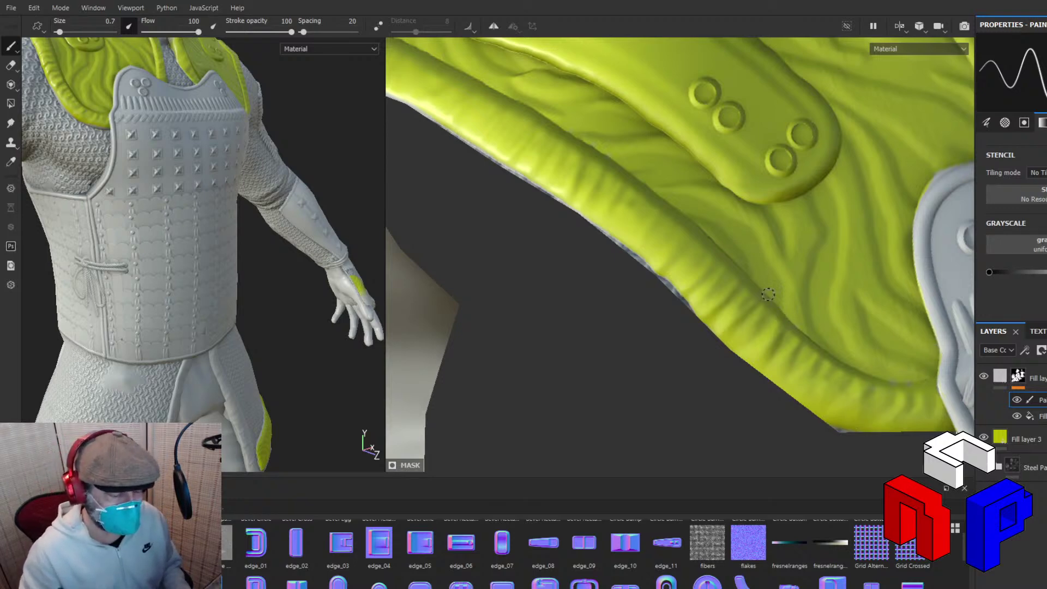
{"action": "middle_click_drag", "start_coordinate": [768, 295], "coordinate": [584, 136], "text": "alt"}
{"action": "right_click_drag", "start_coordinate": [584, 135], "coordinate": [634, 273], "text": "alt"}
{"action": "scroll", "coordinate": [633, 273], "scroll_direction": "down", "scroll_amount": 4}
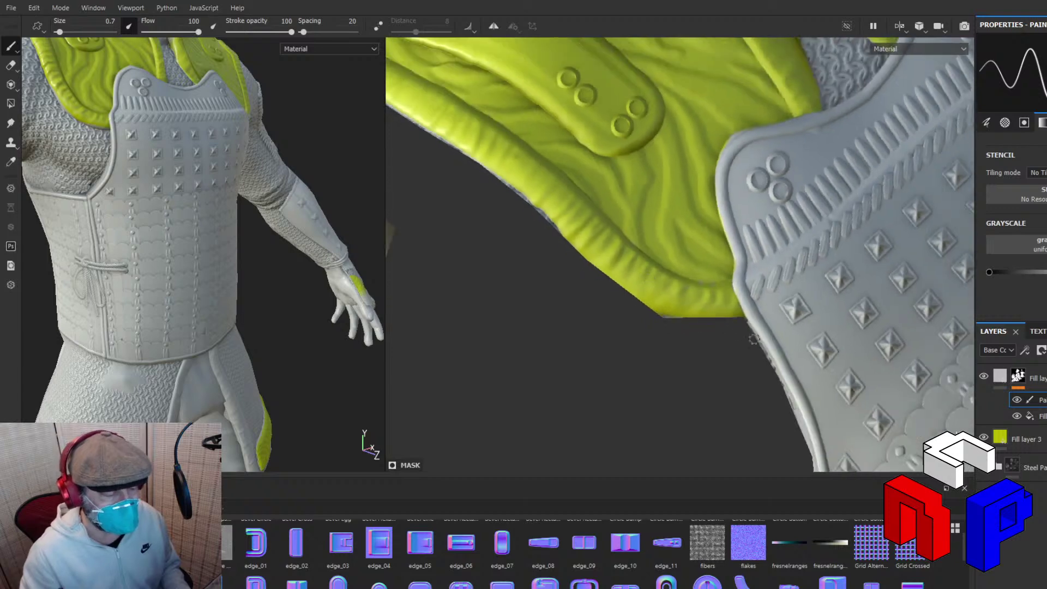
{"action": "scroll", "coordinate": [753, 339], "scroll_direction": "up", "scroll_amount": 2}
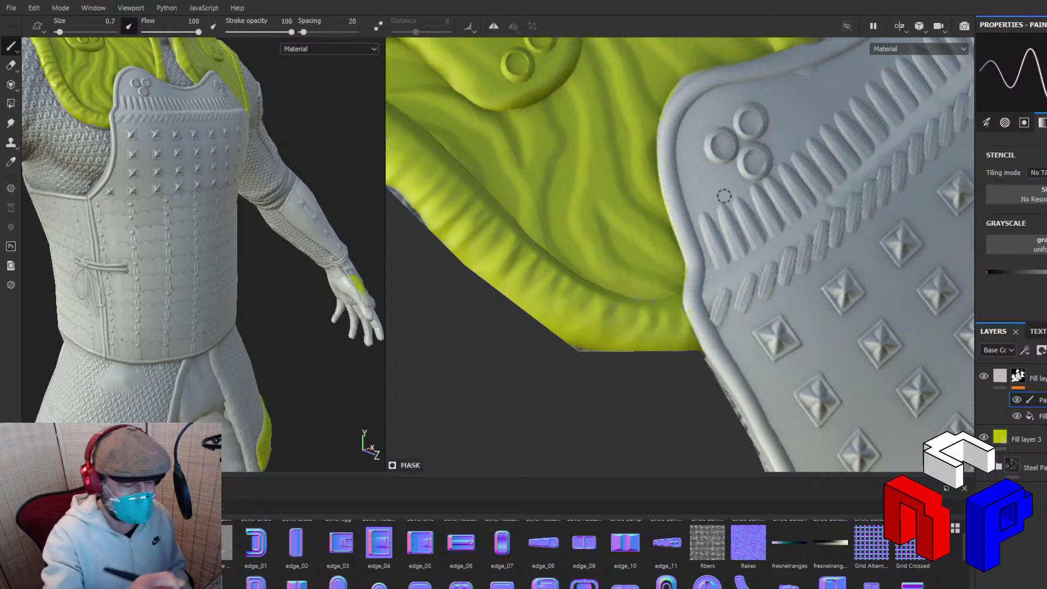
{"action": "left_click_drag", "start_coordinate": [649, 287], "coordinate": [630, 294]}
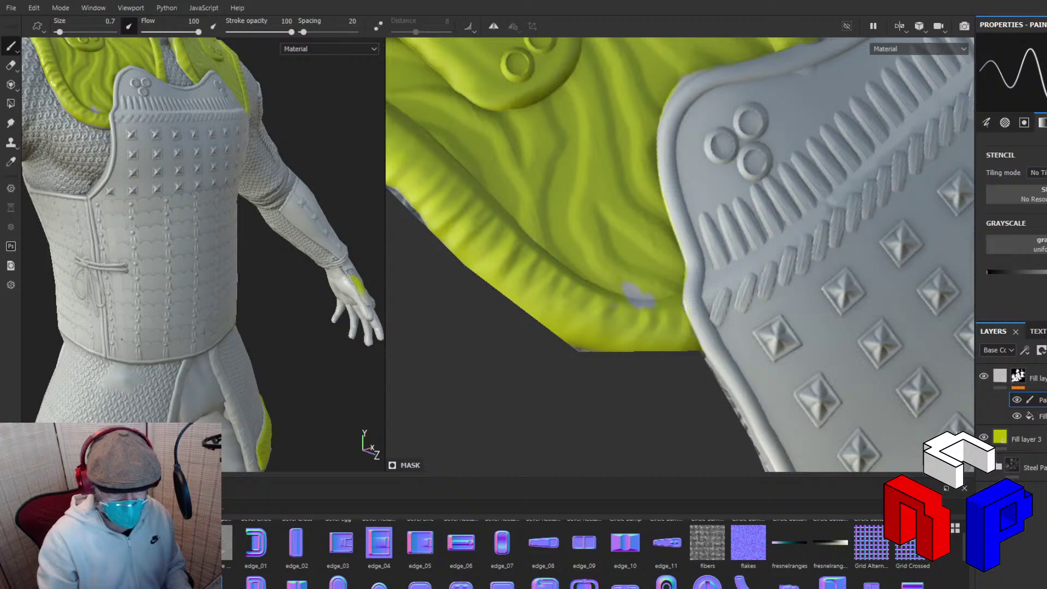
{"action": "left_click_drag", "start_coordinate": [649, 297], "coordinate": [627, 289]}
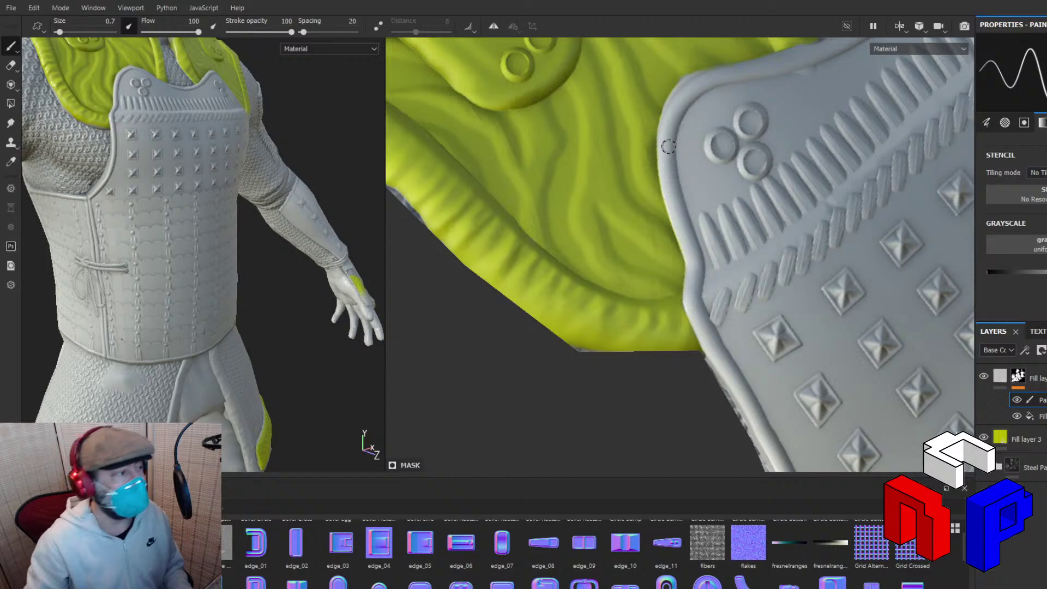
Paint over the gray patch at the short edge of the chainmail panel's yellow-green cloth band with a black 0.7 size brush.
{"action": "scroll", "coordinate": [573, 144], "scroll_direction": "down", "scroll_amount": 10}
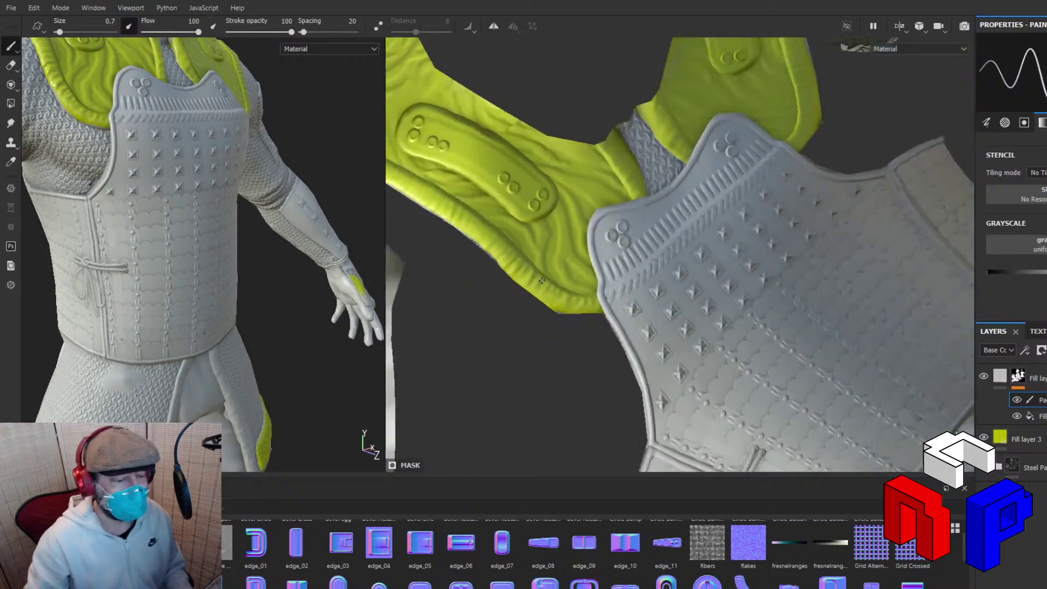
{"action": "scroll", "coordinate": [573, 143], "scroll_direction": "down", "scroll_amount": 5}
{"action": "middle_click_drag", "start_coordinate": [660, 382], "coordinate": [854, 277]}
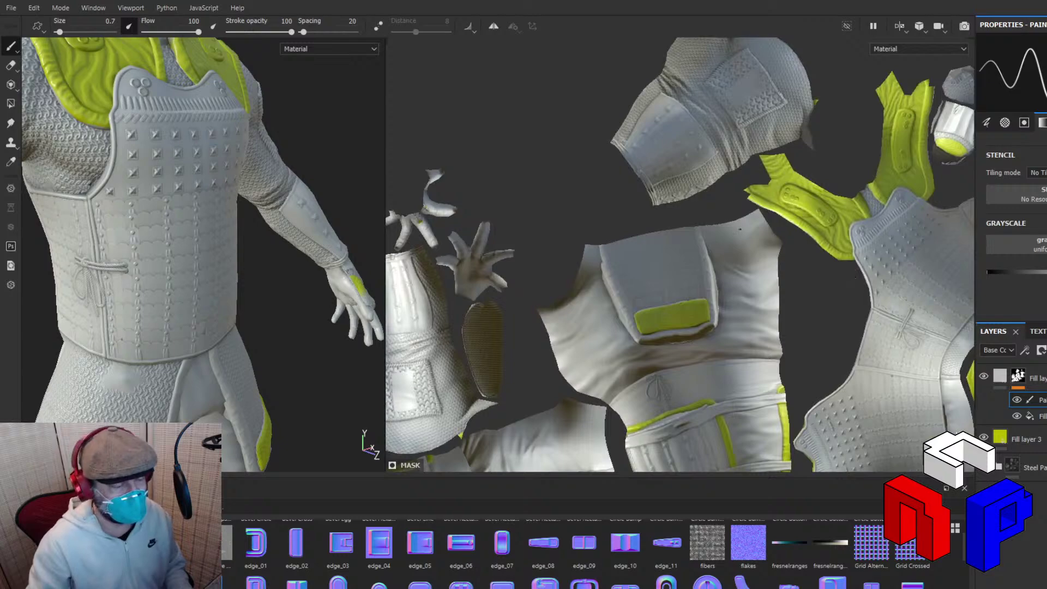
{"action": "right_click_drag", "start_coordinate": [670, 268], "coordinate": [641, 272], "text": "shift"}
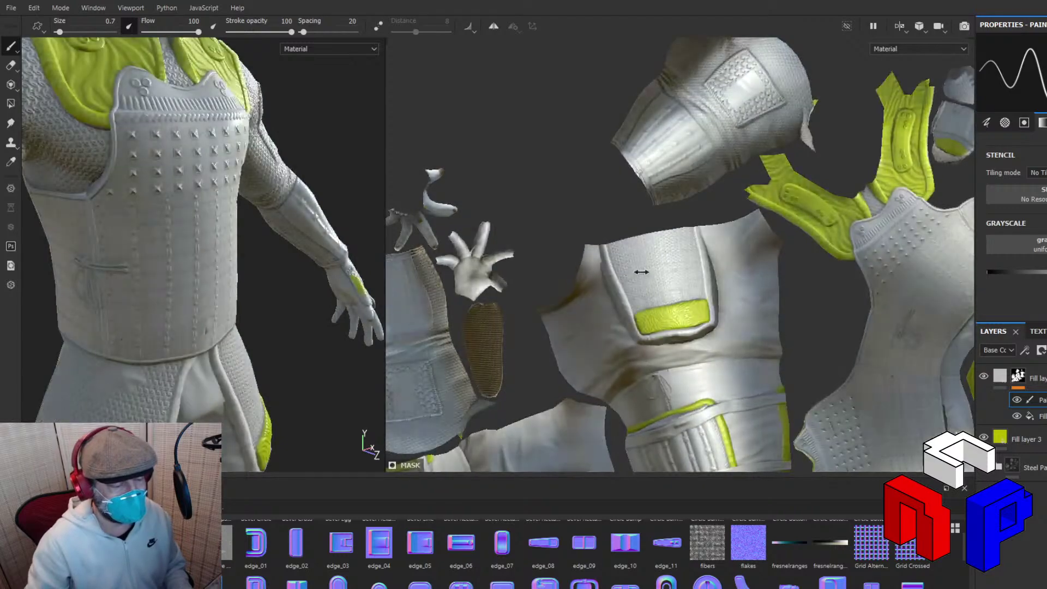
{"action": "scroll", "coordinate": [660, 314], "scroll_direction": "up", "scroll_amount": 8}
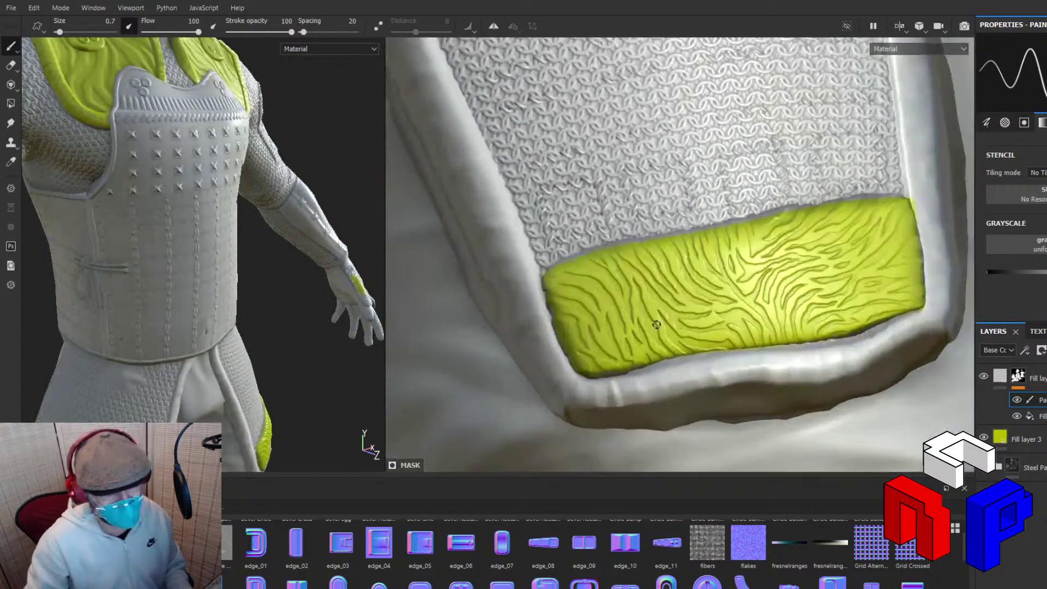
{"action": "mouse_move", "coordinate": [726, 304]}
{"action": "right_mouse_down", "text": "shift"}
{"action": "mouse_move", "coordinate": [701, 297]}
{"action": "mouse_move", "coordinate": [778, 316]}
{"action": "right_mouse_up", "text": "shift"}
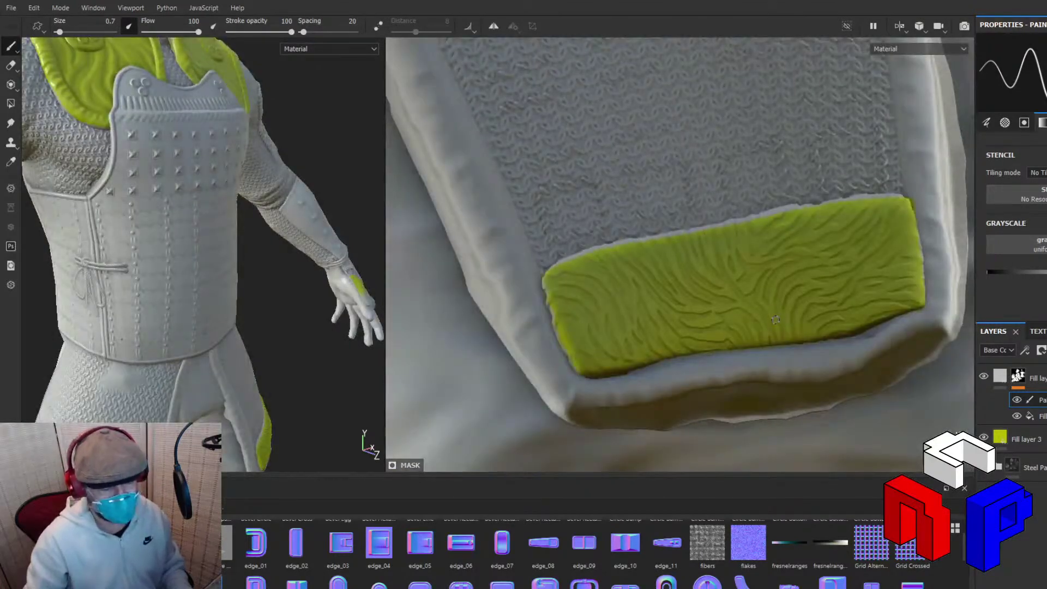
{"action": "middle_click_drag", "start_coordinate": [730, 305], "coordinate": [550, 319], "text": "alt"}
{"action": "scroll", "coordinate": [764, 328], "scroll_direction": "up", "scroll_amount": 2}
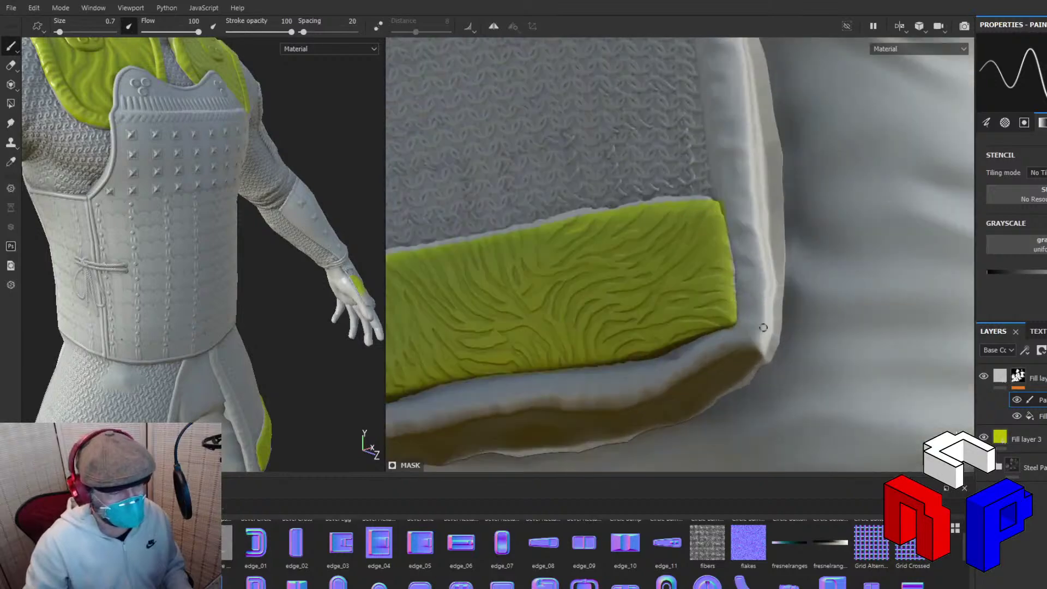
{"action": "scroll", "coordinate": [764, 328], "scroll_direction": "up", "scroll_amount": 2}
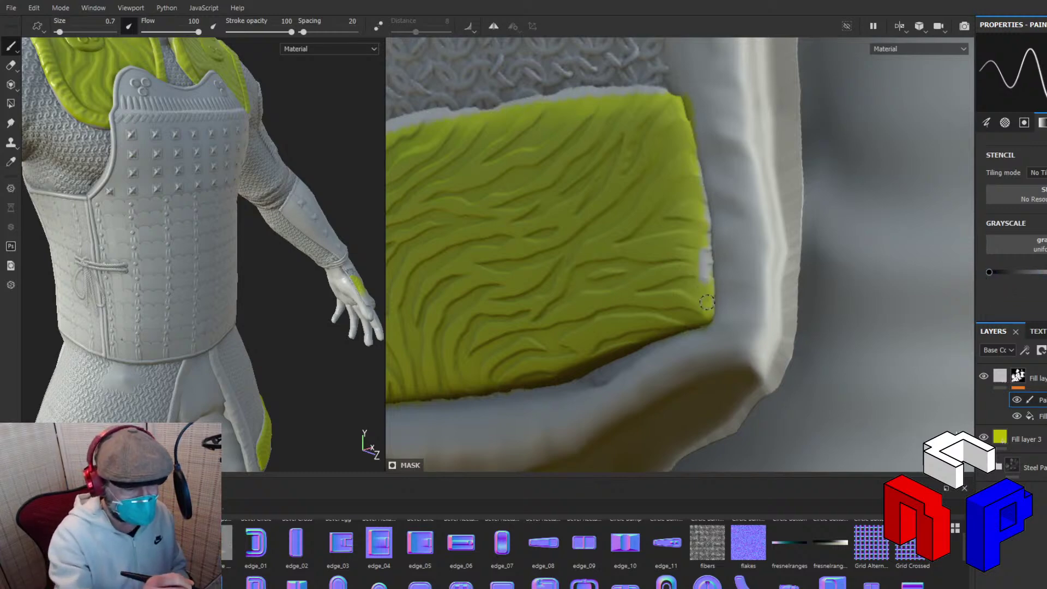
{"action": "left_click_drag", "start_coordinate": [706, 303], "coordinate": [705, 255]}
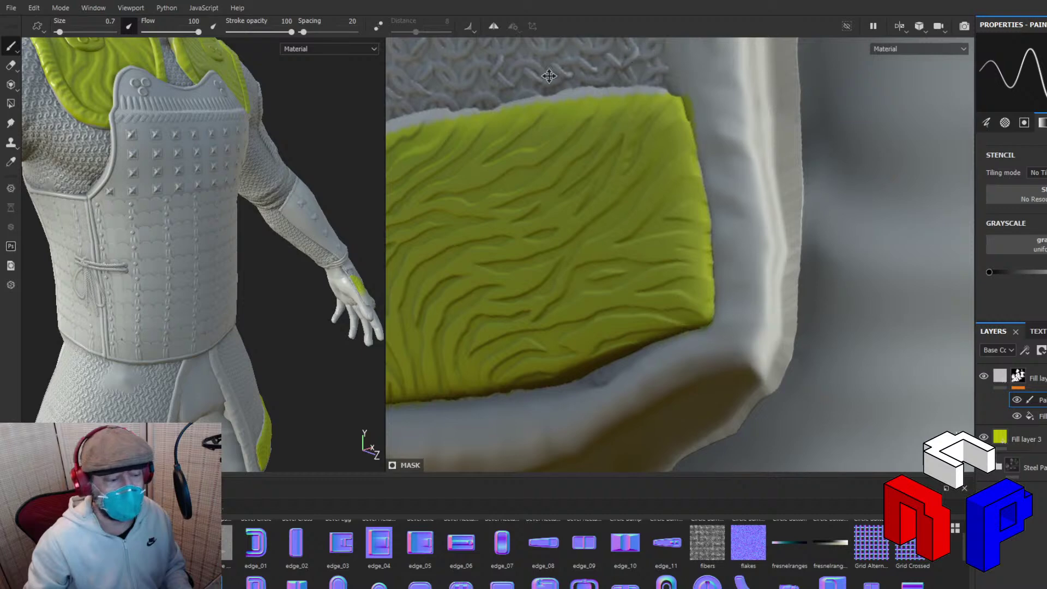
Fill the gray border where the yellow-green cloth band meets the chainmail with the 0.7 size brush.
{"action": "mouse_move", "coordinate": [550, 77]}
{"action": "middle_mouse_down"}
{"action": "mouse_move", "coordinate": [740, 181]}
{"action": "mouse_move", "coordinate": [702, 202]}
{"action": "middle_mouse_up"}
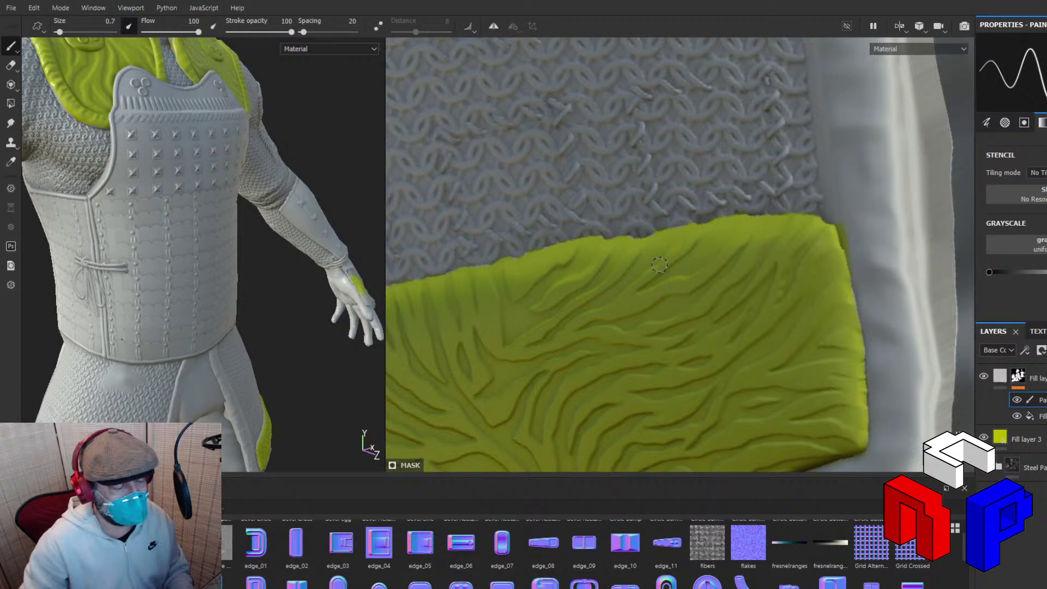
{"action": "scroll", "coordinate": [691, 248], "scroll_direction": "up", "scroll_amount": 1}
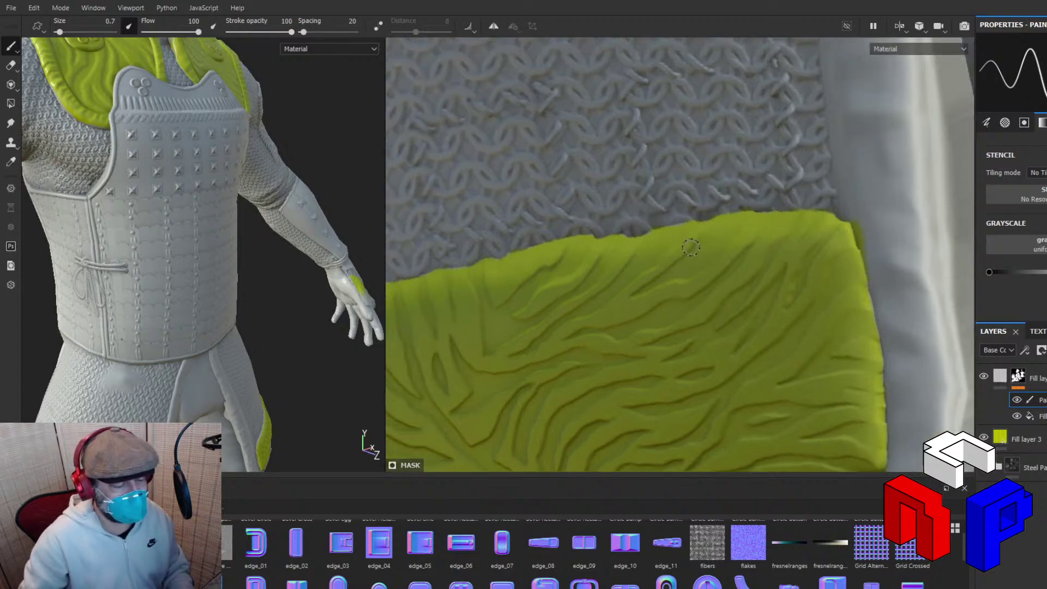
{"action": "scroll", "coordinate": [691, 247], "scroll_direction": "down", "scroll_amount": 3}
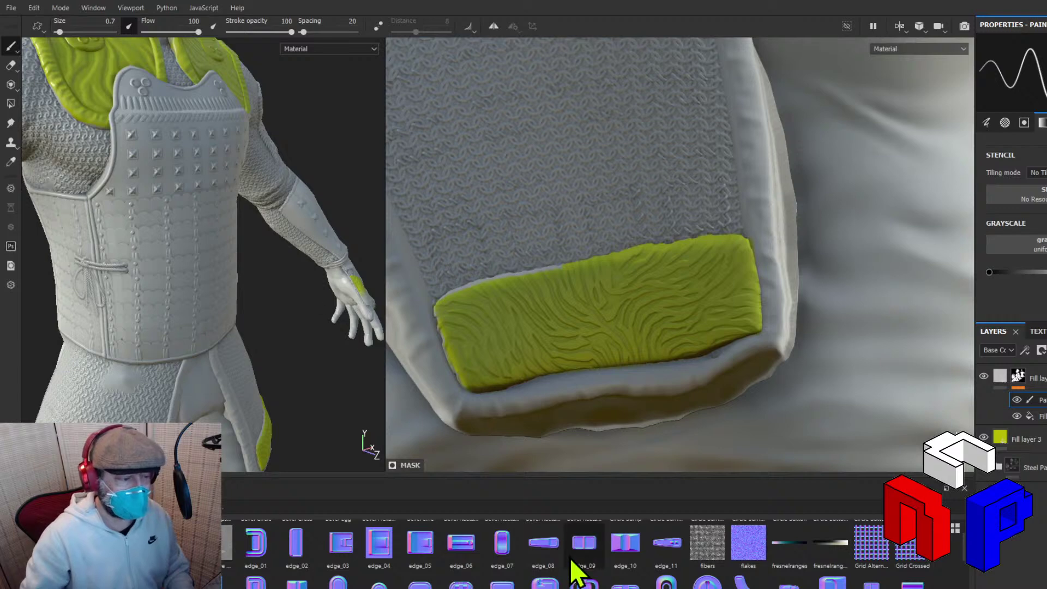
{"action": "scroll", "coordinate": [572, 296], "scroll_direction": "down", "scroll_amount": 2}
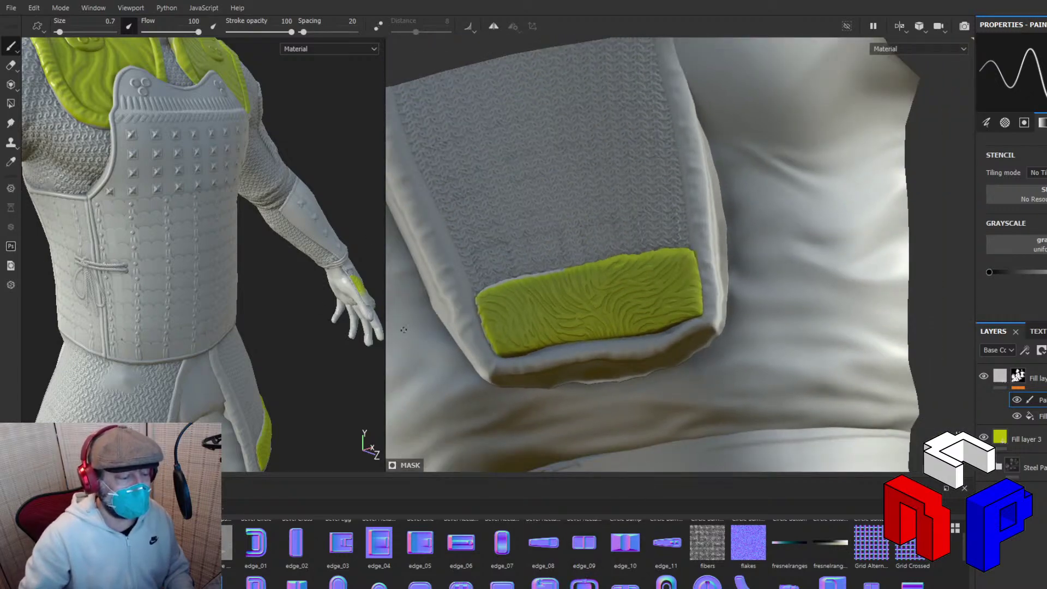
{"action": "scroll", "coordinate": [519, 315], "scroll_direction": "up", "scroll_amount": 6}
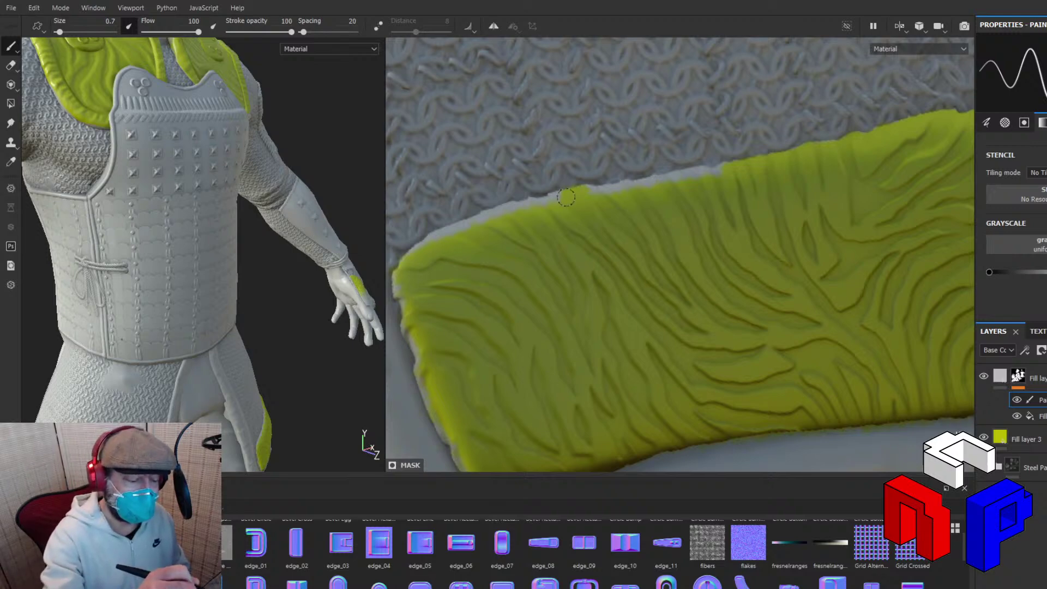
{"action": "left_click_drag", "start_coordinate": [553, 199], "coordinate": [704, 175]}
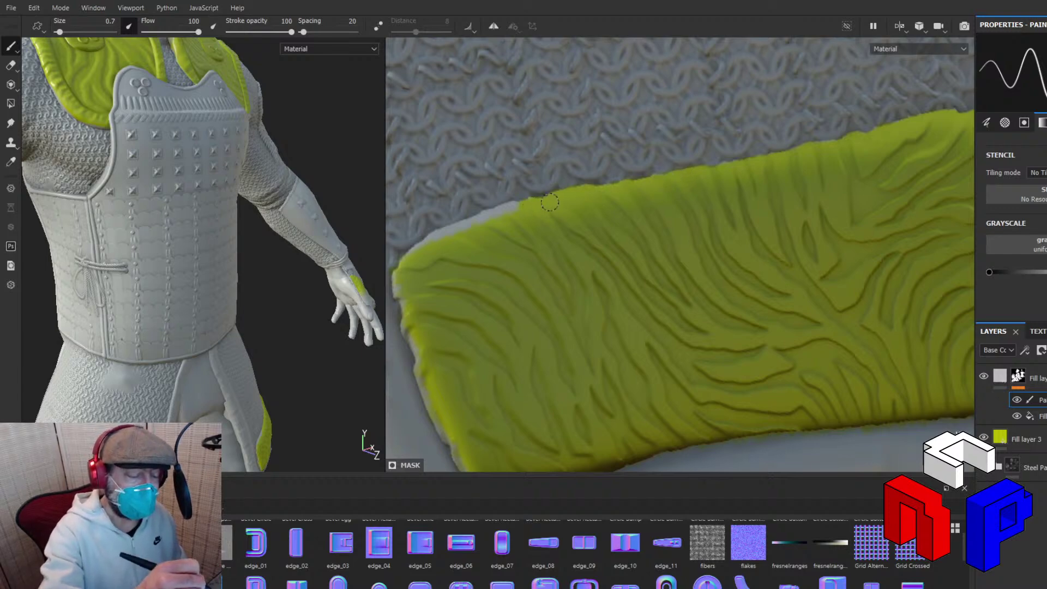
{"action": "mouse_move", "coordinate": [535, 204]}
{"action": "left_mouse_down"}
{"action": "mouse_move", "coordinate": [434, 237]}
{"action": "mouse_move", "coordinate": [414, 261]}
{"action": "left_mouse_up"}
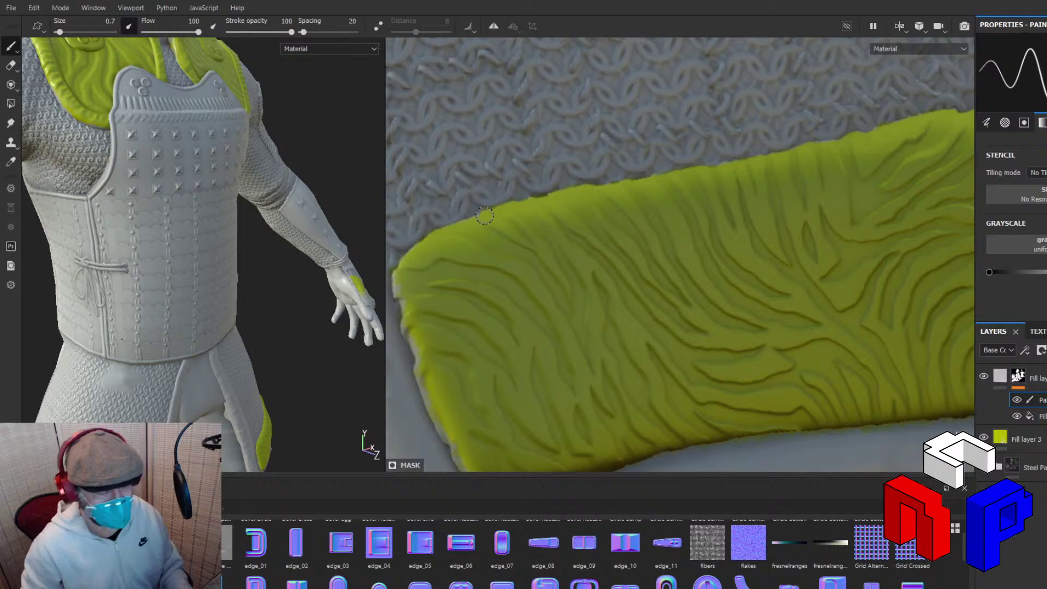
Fill the remaining gray sliver along the cloth band's other short edge, next to the rolled trim.
{"action": "left_click_drag", "start_coordinate": [458, 275], "coordinate": [413, 240], "text": "alt"}
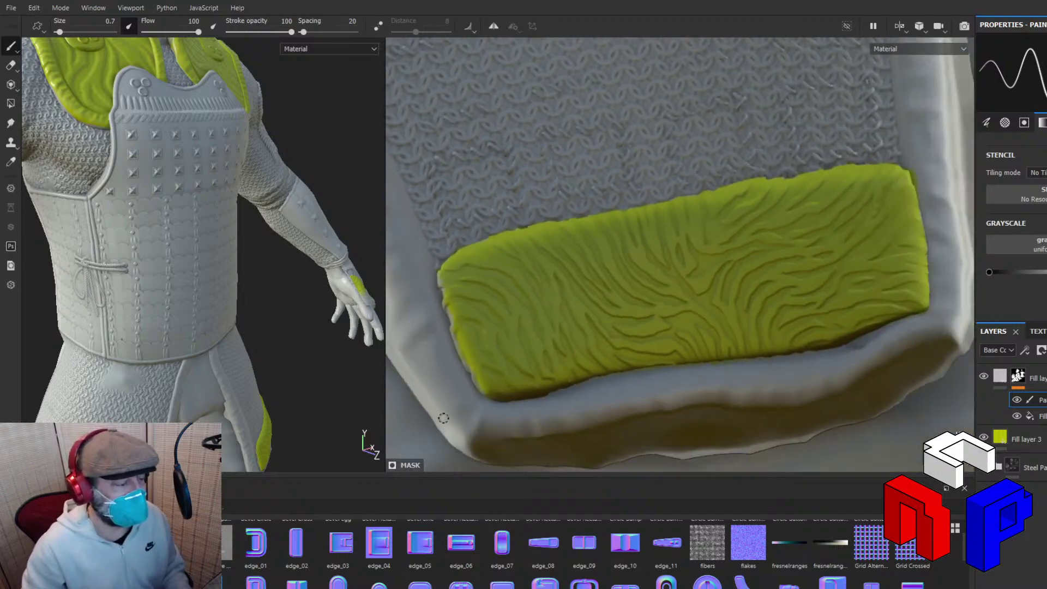
{"action": "scroll", "coordinate": [442, 417], "scroll_direction": "up", "scroll_amount": 2}
{"action": "scroll", "coordinate": [434, 333], "scroll_direction": "up", "scroll_amount": 5}
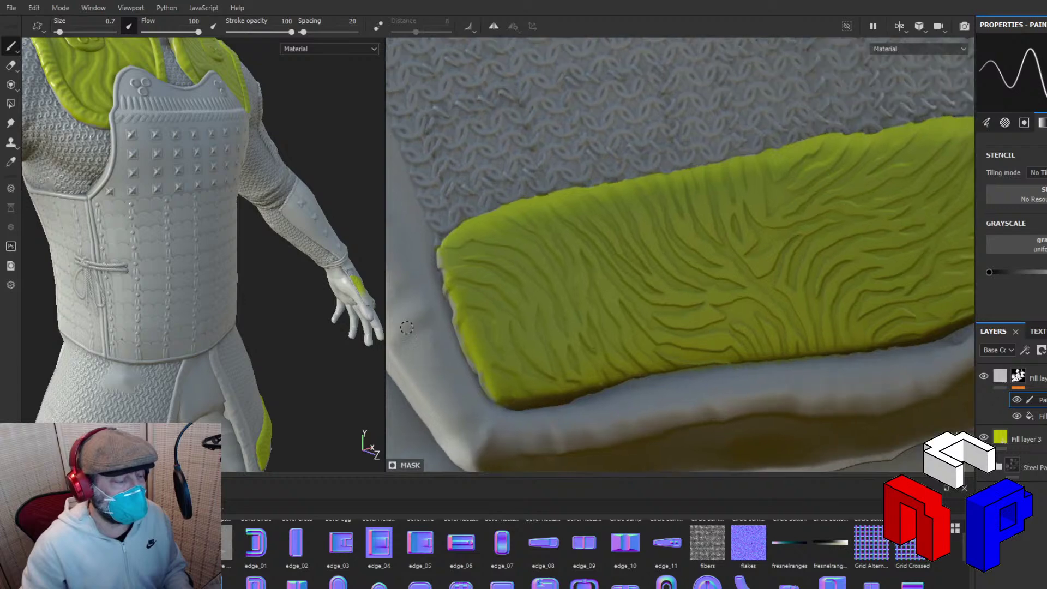
{"action": "scroll", "coordinate": [446, 380], "scroll_direction": "down", "scroll_amount": 3}
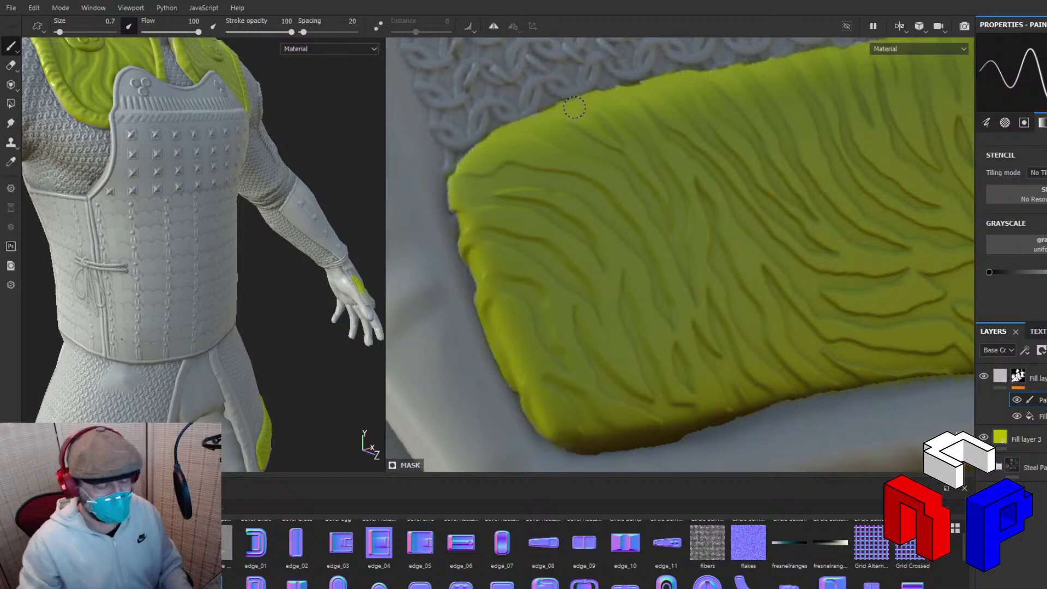
Examine the breastplate's scalloped border and the neighbouring yellow-green strip in the UV layout for color spilling past the edges.
{"action": "scroll", "coordinate": [563, 103], "scroll_direction": "down", "scroll_amount": 8}
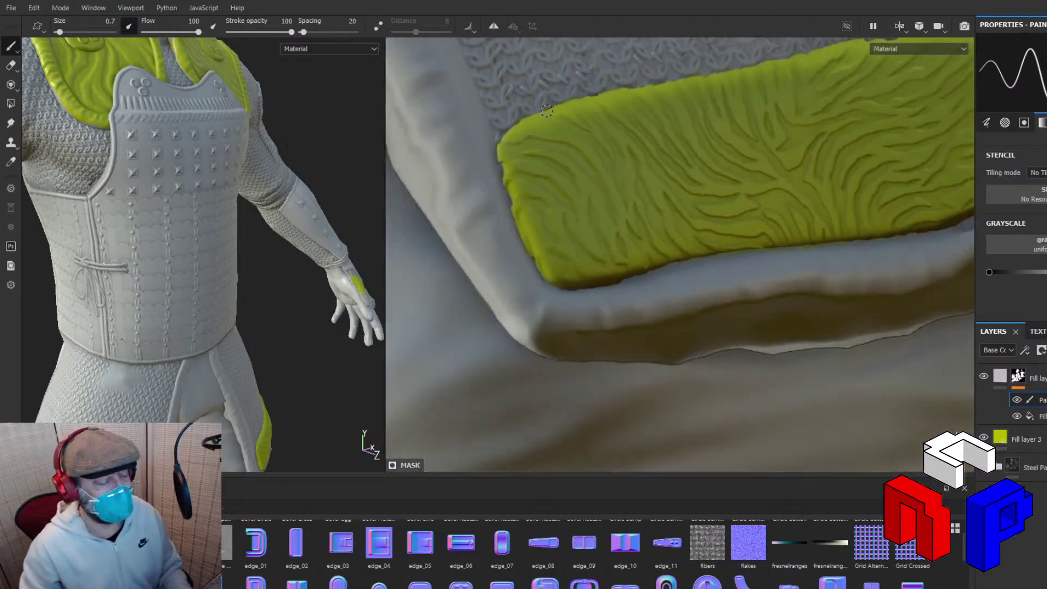
{"action": "scroll", "coordinate": [538, 124], "scroll_direction": "down", "scroll_amount": 4}
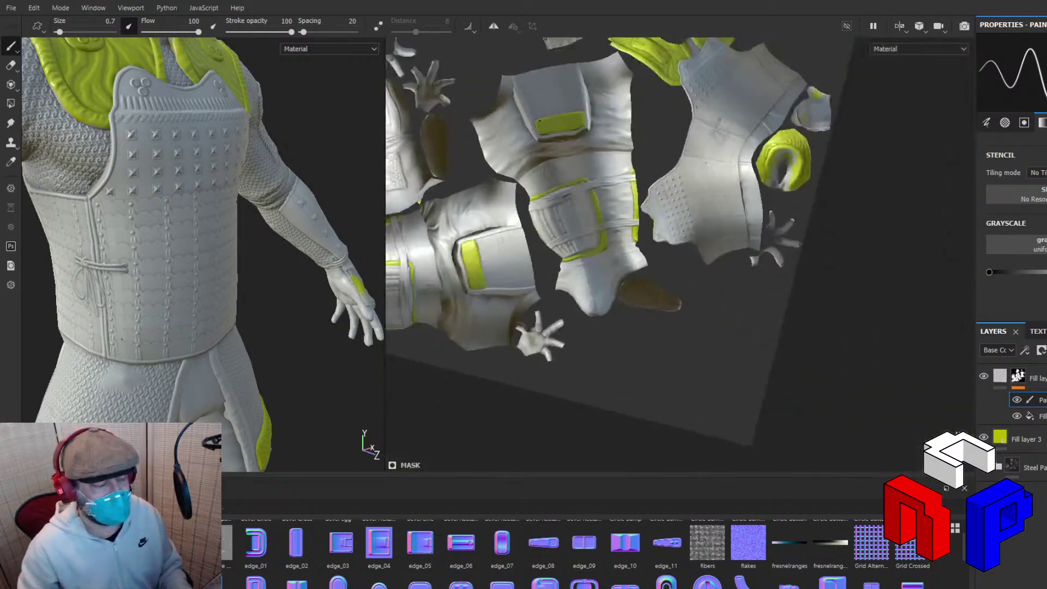
{"action": "scroll", "coordinate": [539, 115], "scroll_direction": "down", "scroll_amount": 2}
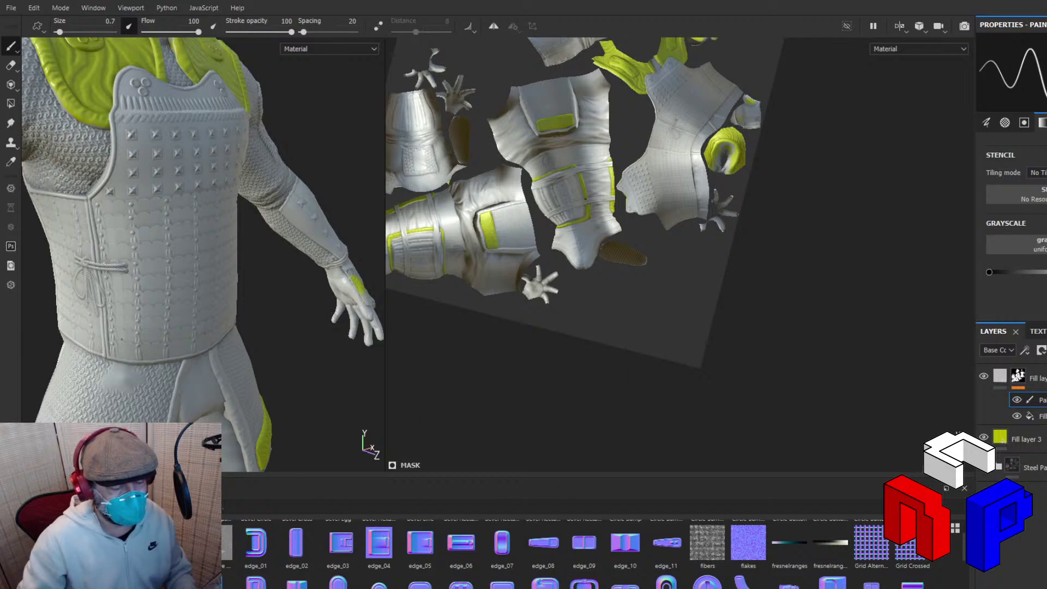
{"action": "scroll", "coordinate": [693, 185], "scroll_direction": "up", "scroll_amount": 10}
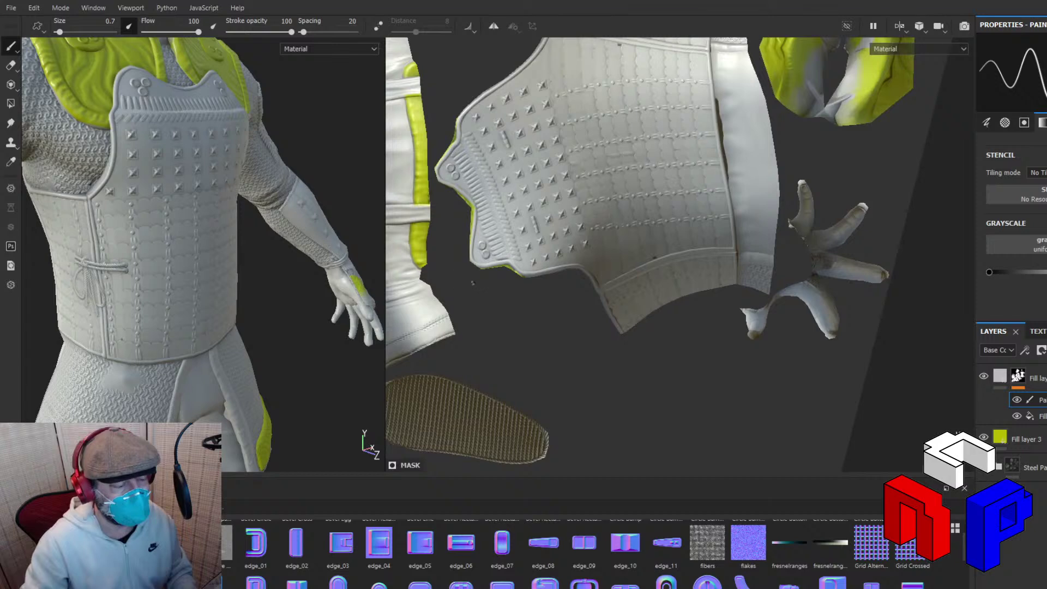
{"action": "scroll", "coordinate": [490, 263], "scroll_direction": "up", "scroll_amount": 6}
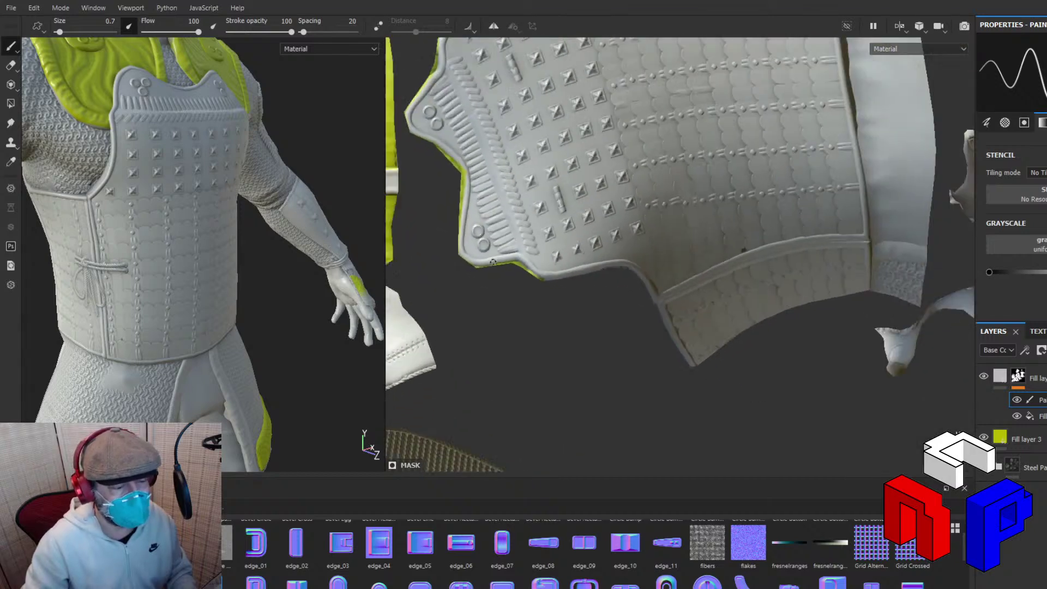
{"action": "scroll", "coordinate": [492, 262], "scroll_direction": "down", "scroll_amount": 2}
{"action": "scroll", "coordinate": [562, 160], "scroll_direction": "up", "scroll_amount": 2}
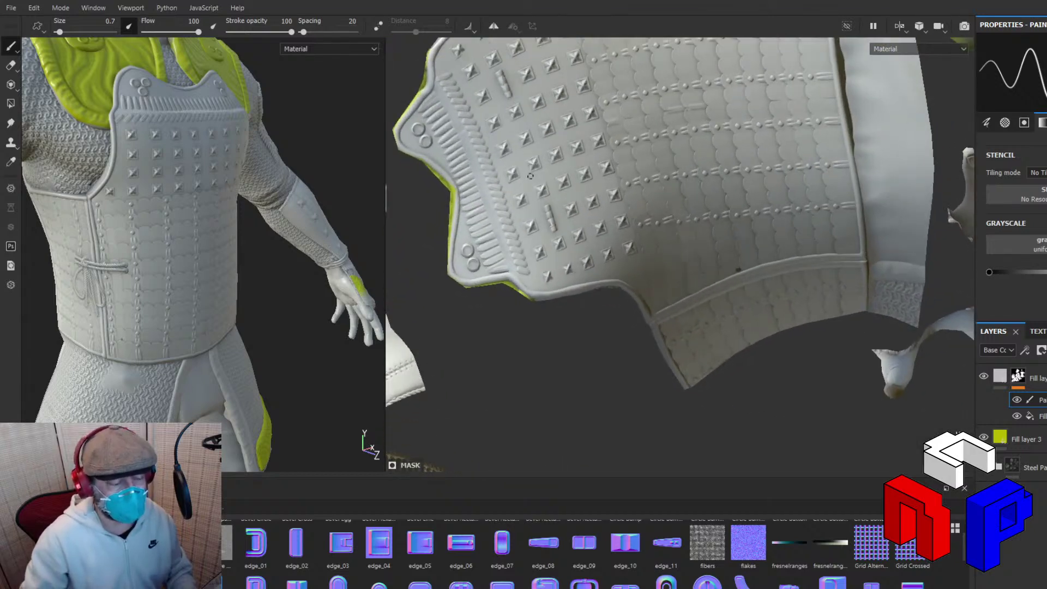
{"action": "middle_click_drag", "start_coordinate": [531, 183], "coordinate": [644, 469], "text": "alt"}
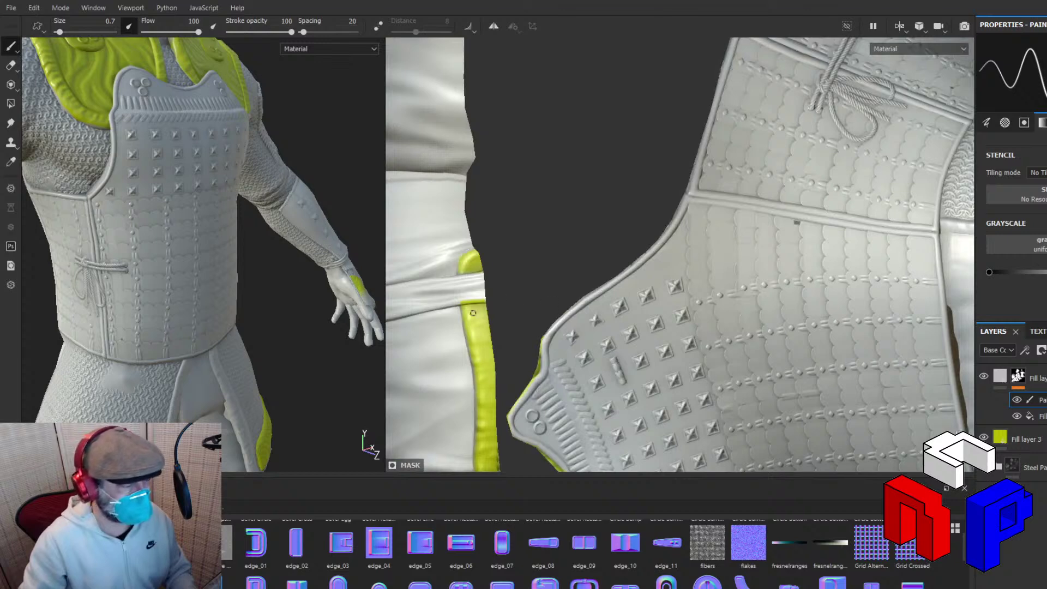
{"action": "middle_click_drag", "start_coordinate": [528, 414], "coordinate": [646, 299], "text": "alt"}
{"action": "scroll", "coordinate": [702, 338], "scroll_direction": "up", "scroll_amount": 2}
{"action": "scroll", "coordinate": [647, 300], "scroll_direction": "up", "scroll_amount": 1}
{"action": "middle_click_drag", "start_coordinate": [668, 375], "coordinate": [671, 313], "text": "alt"}
{"action": "middle_click_drag", "start_coordinate": [664, 392], "coordinate": [546, 369], "text": "alt"}
{"action": "mouse_move", "coordinate": [744, 395]}
{"action": "right_mouse_down", "text": "shift"}
{"action": "mouse_move", "coordinate": [713, 402]}
{"action": "mouse_move", "coordinate": [748, 392]}
{"action": "mouse_move", "coordinate": [736, 391]}
{"action": "right_mouse_up", "text": "shift"}
{"action": "middle_click_drag", "start_coordinate": [760, 351], "coordinate": [738, 402], "text": "alt"}
{"action": "scroll", "coordinate": [743, 404], "scroll_direction": "down", "scroll_amount": 2}
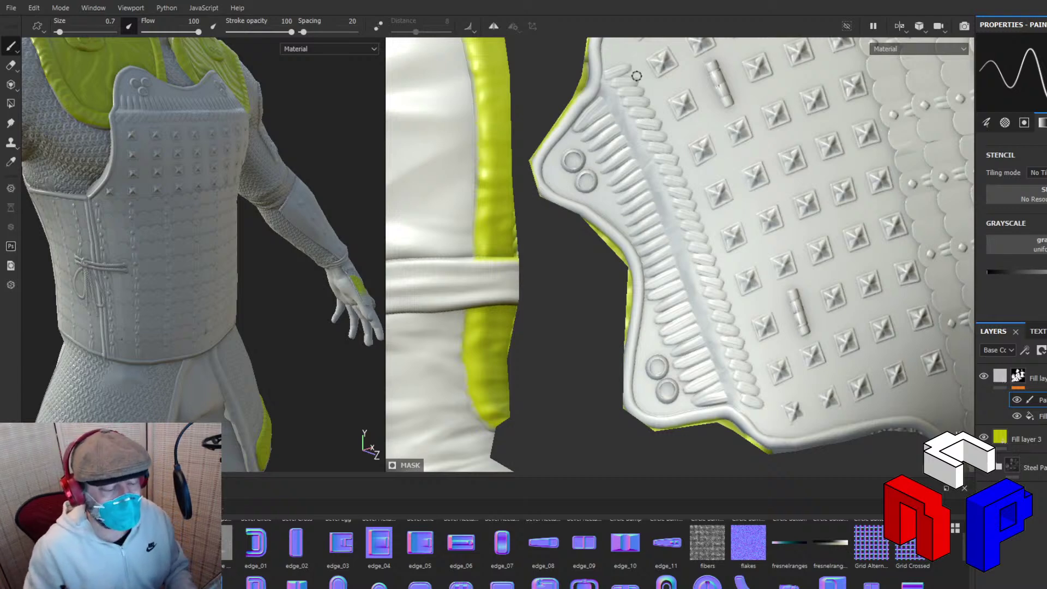
{"action": "scroll", "coordinate": [592, 58], "scroll_direction": "up", "scroll_amount": 4}
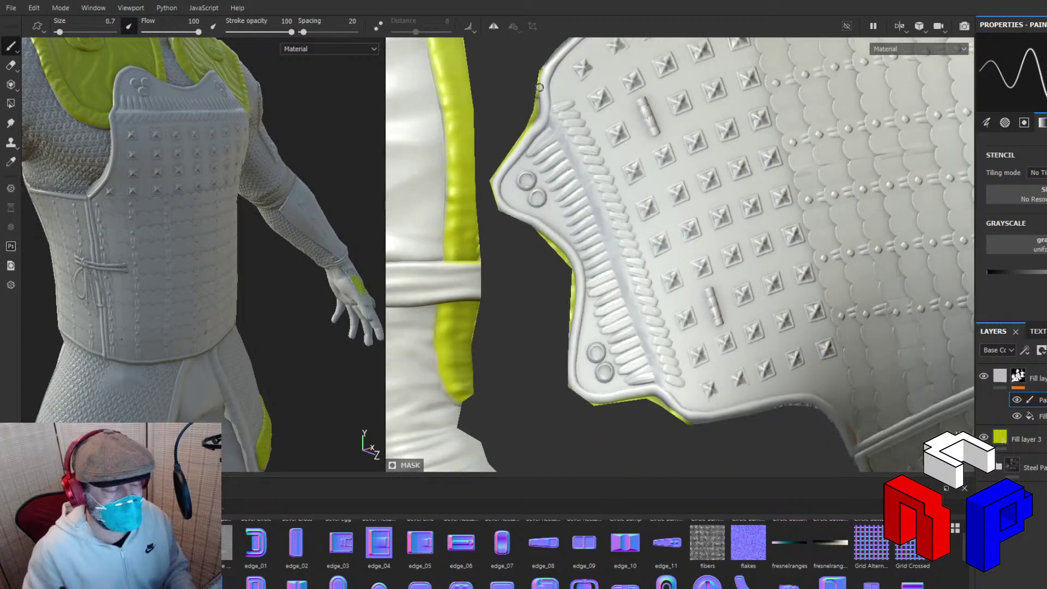
{"action": "scroll", "coordinate": [539, 80], "scroll_direction": "up", "scroll_amount": 2}
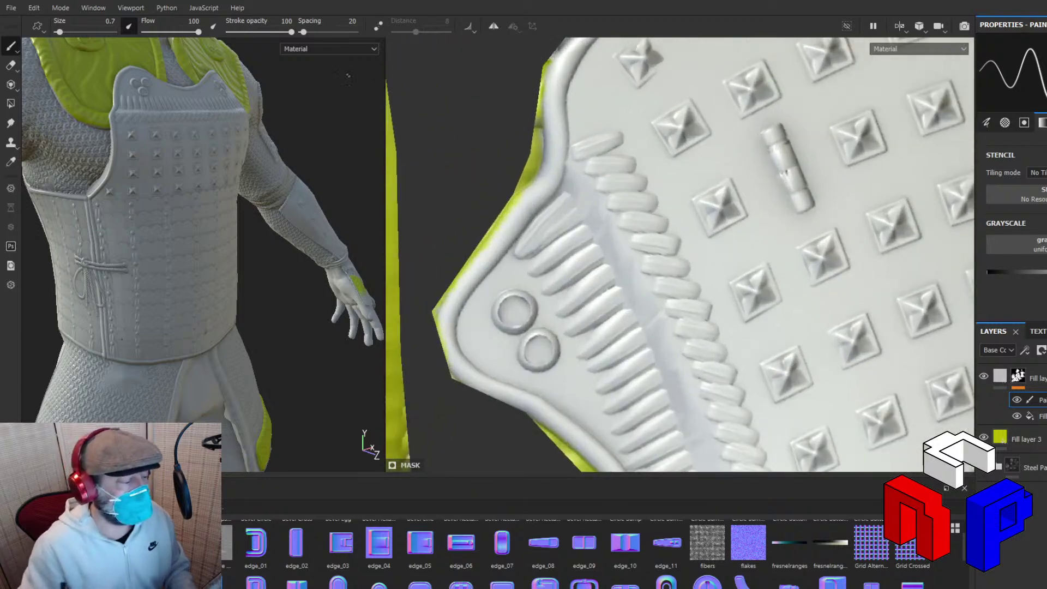
{"action": "middle_click_drag", "start_coordinate": [549, 320], "coordinate": [678, 358]}
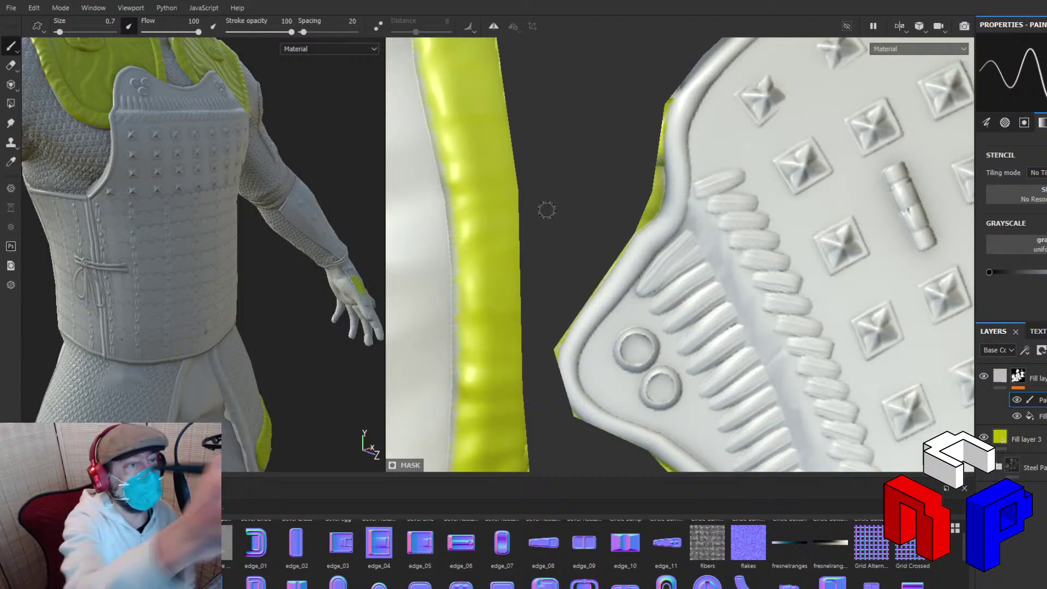
Clean the yellow-green spill off the upper leg strap's edge with the brush reduced to size 0.1.
{"action": "left_click_drag", "start_coordinate": [61, 31], "coordinate": [58, 31]}
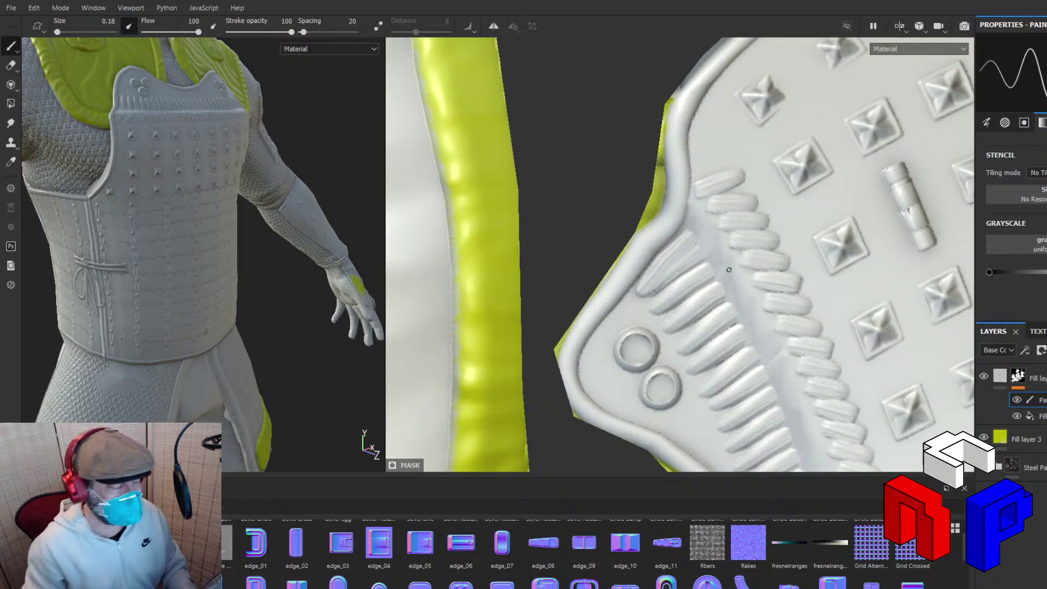
{"action": "middle_click_drag", "start_coordinate": [526, 224], "coordinate": [675, 362]}
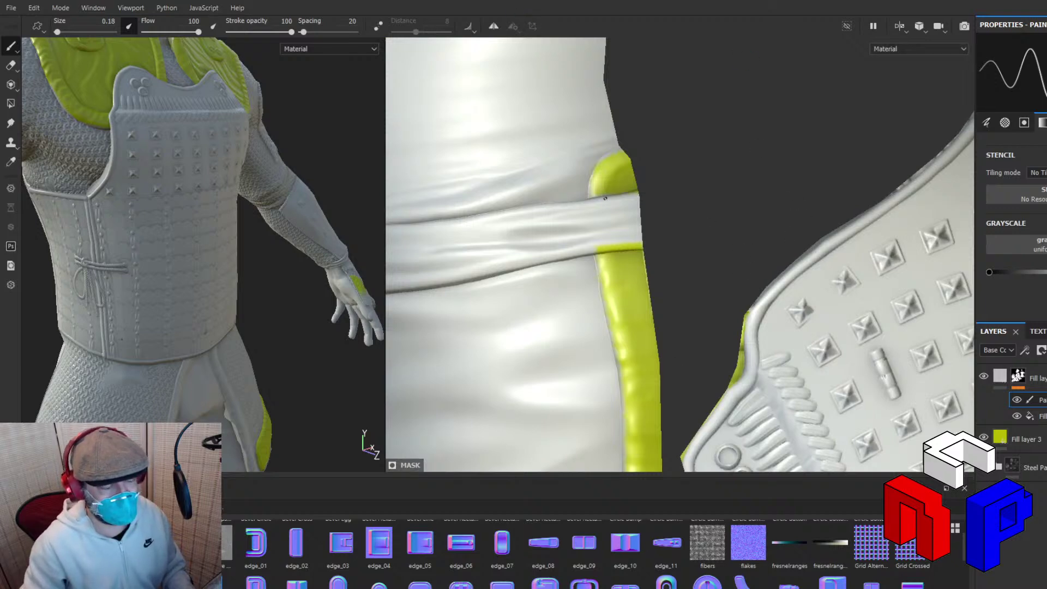
{"action": "scroll", "coordinate": [605, 198], "scroll_direction": "up", "scroll_amount": 4}
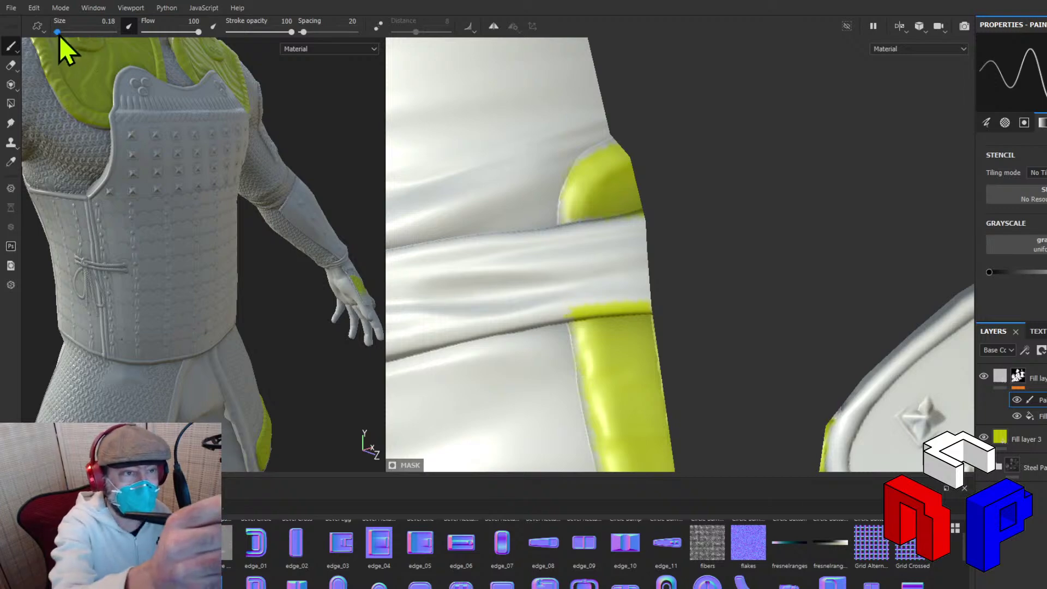
{"action": "left_click_drag", "start_coordinate": [59, 32], "coordinate": [56, 33]}
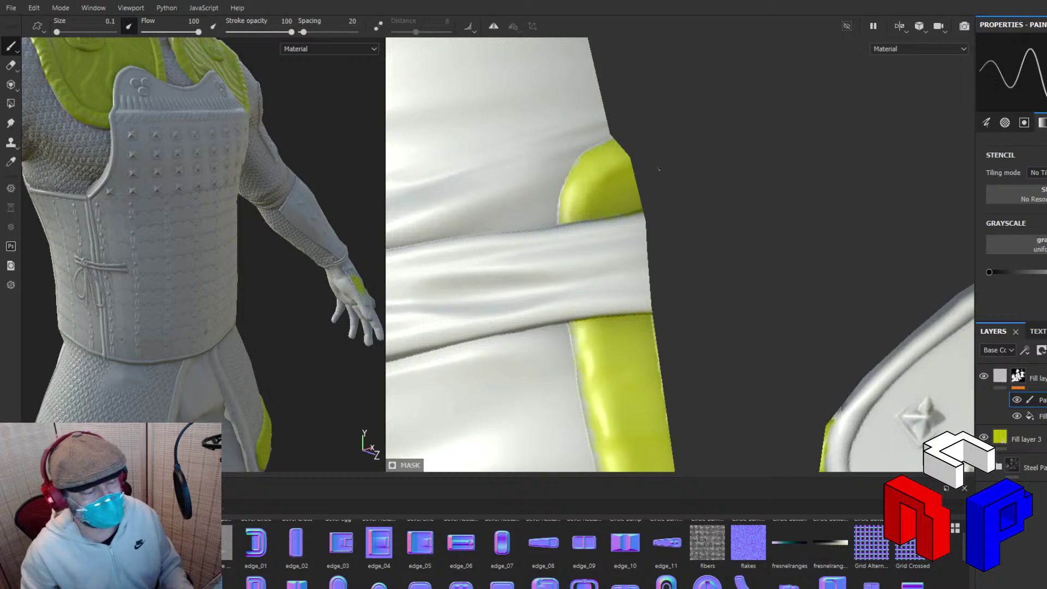
Refine the inner border of the long yellow-green strip below the upper leg strap with the 0.1 size brush.
{"action": "middle_click_drag", "start_coordinate": [553, 156], "coordinate": [526, 159], "text": "alt"}
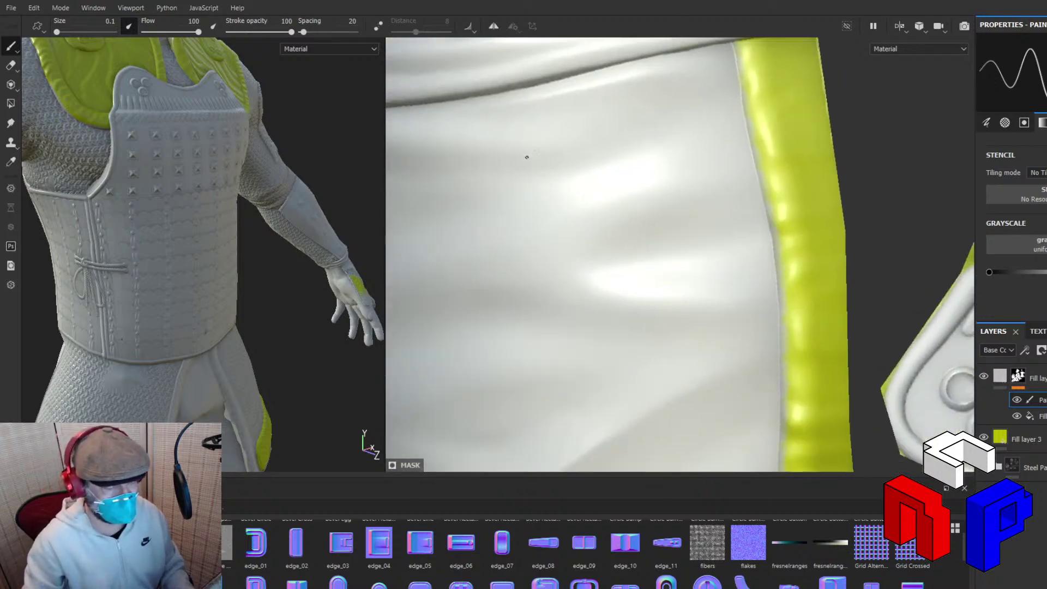
{"action": "middle_click_drag", "start_coordinate": [579, 266], "coordinate": [475, 211], "text": "alt"}
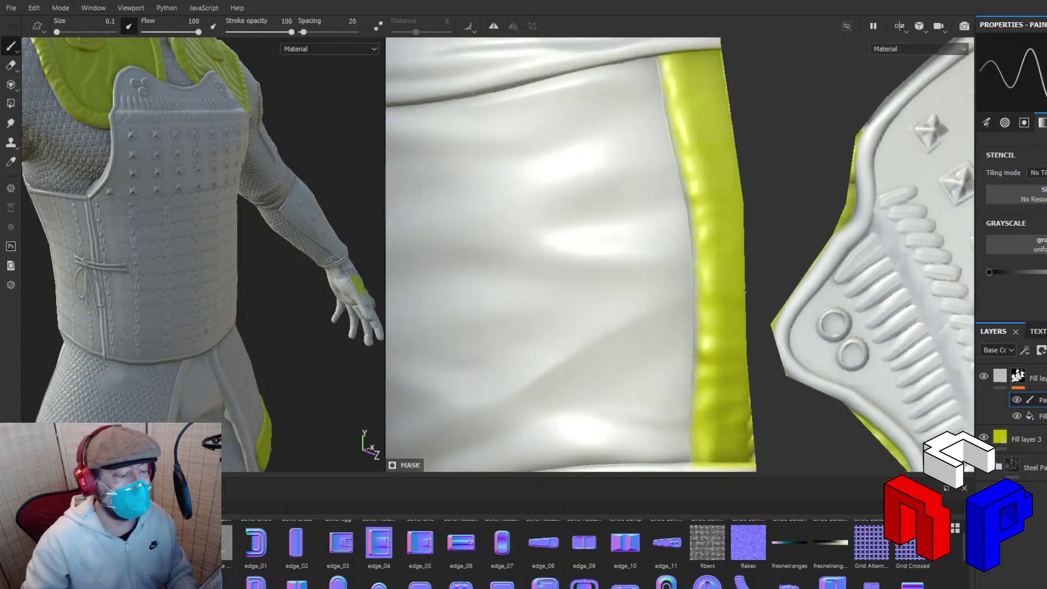
{"action": "middle_click_drag", "start_coordinate": [744, 291], "coordinate": [722, 352], "text": "alt"}
{"action": "scroll", "coordinate": [719, 293], "scroll_direction": "up", "scroll_amount": 5}
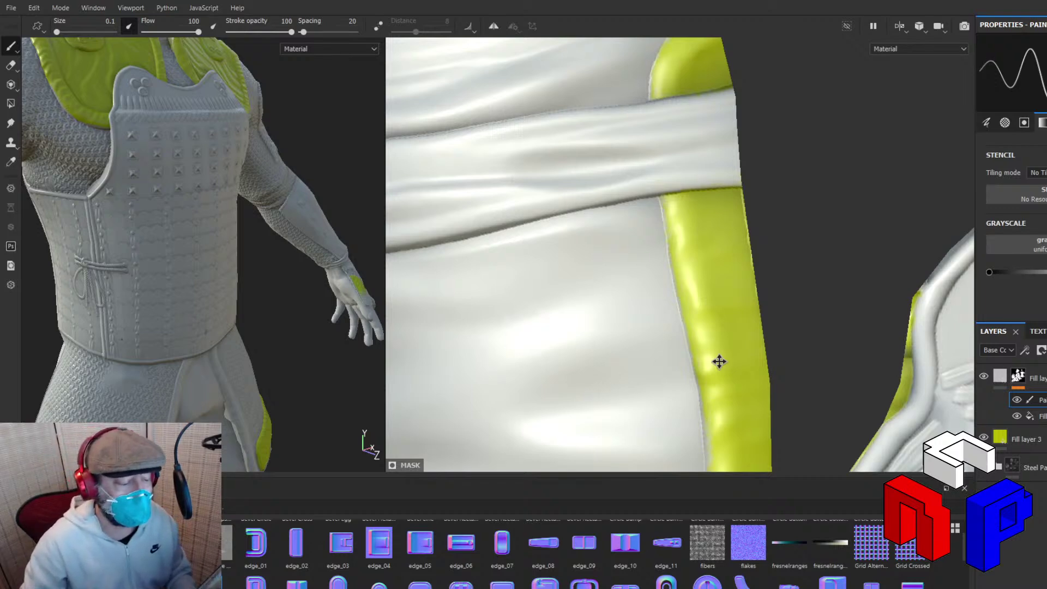
{"action": "left_click_drag", "start_coordinate": [718, 360], "coordinate": [676, 177], "text": "alt"}
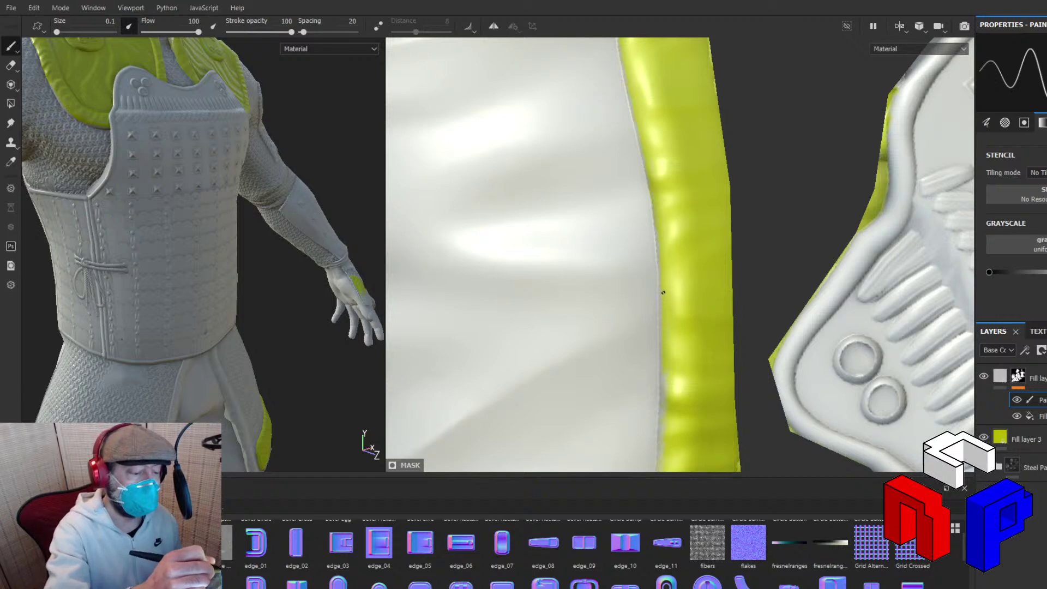
Clean the strip's lower end where it meets the lower leg strap and the small raised beads.
{"action": "left_click_drag", "start_coordinate": [723, 273], "coordinate": [879, 188], "text": "alt"}
{"action": "middle_click_drag", "start_coordinate": [880, 188], "coordinate": [848, 200], "text": "alt"}
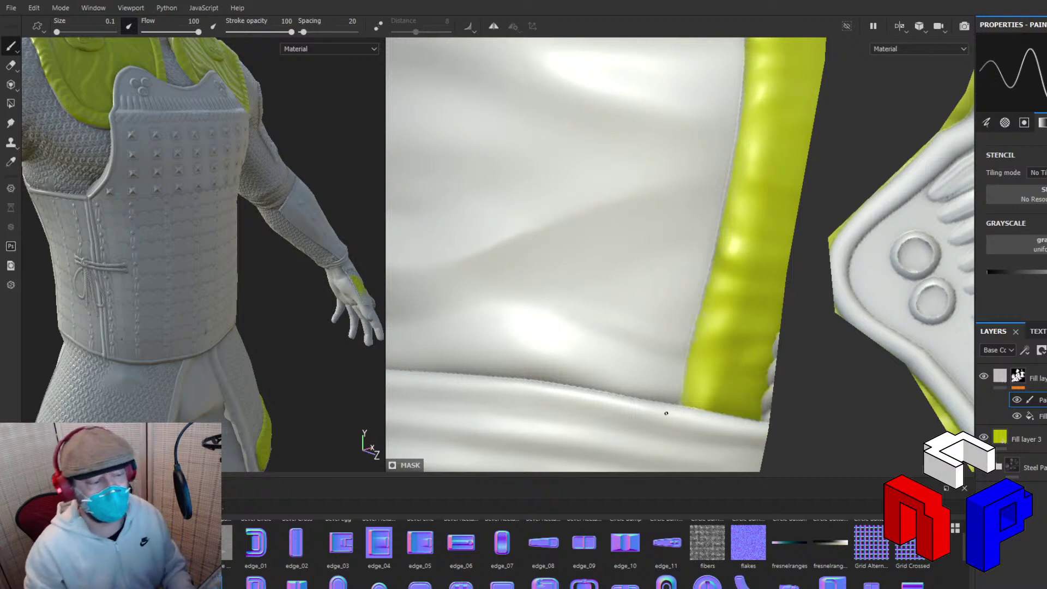
{"action": "scroll", "coordinate": [710, 350], "scroll_direction": "up", "scroll_amount": 2}
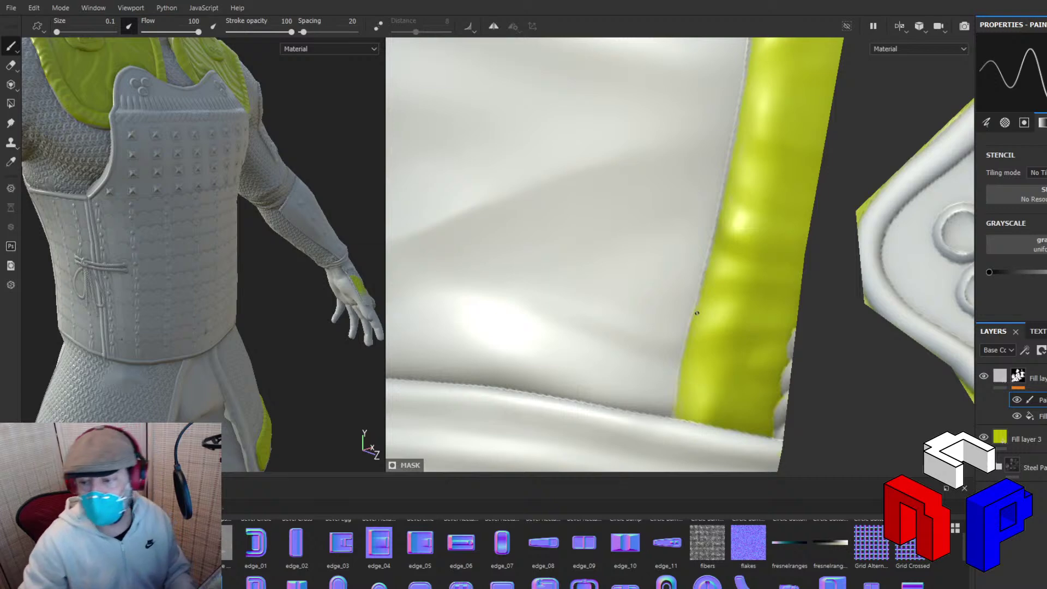
Outline and fill the gray edge of the short yellow-green strip below the lower strap, using brush sizes 0.1 and 1.09.
{"action": "scroll", "coordinate": [697, 313], "scroll_direction": "down", "scroll_amount": 8}
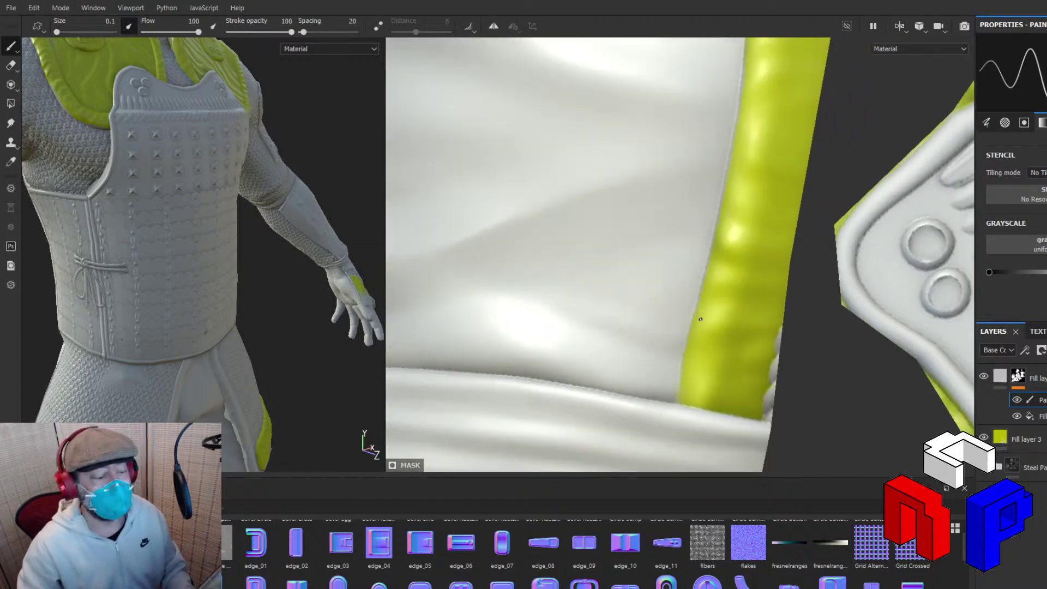
{"action": "scroll", "coordinate": [704, 363], "scroll_direction": "up", "scroll_amount": 8}
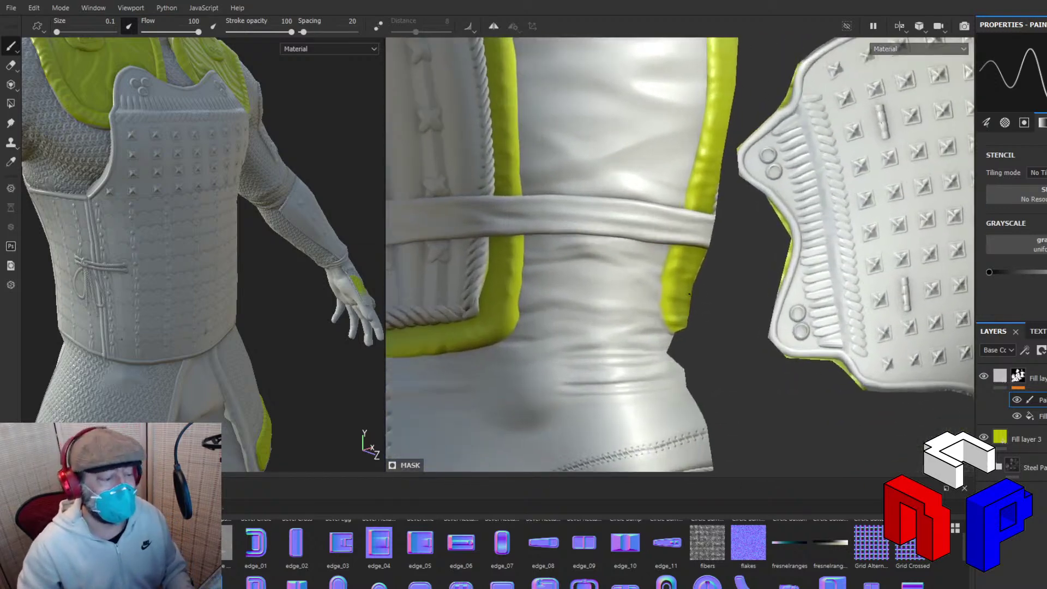
{"action": "scroll", "coordinate": [683, 249], "scroll_direction": "up", "scroll_amount": 2}
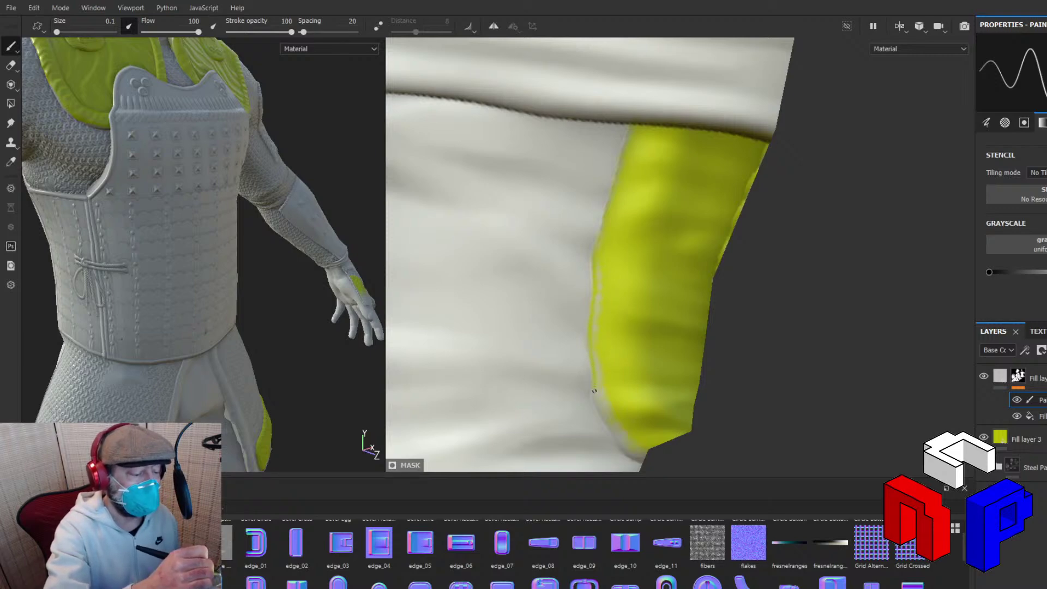
{"action": "mouse_move", "coordinate": [594, 383]}
{"action": "left_mouse_down"}
{"action": "mouse_move", "coordinate": [605, 421]}
{"action": "mouse_move", "coordinate": [644, 459]}
{"action": "left_mouse_up"}
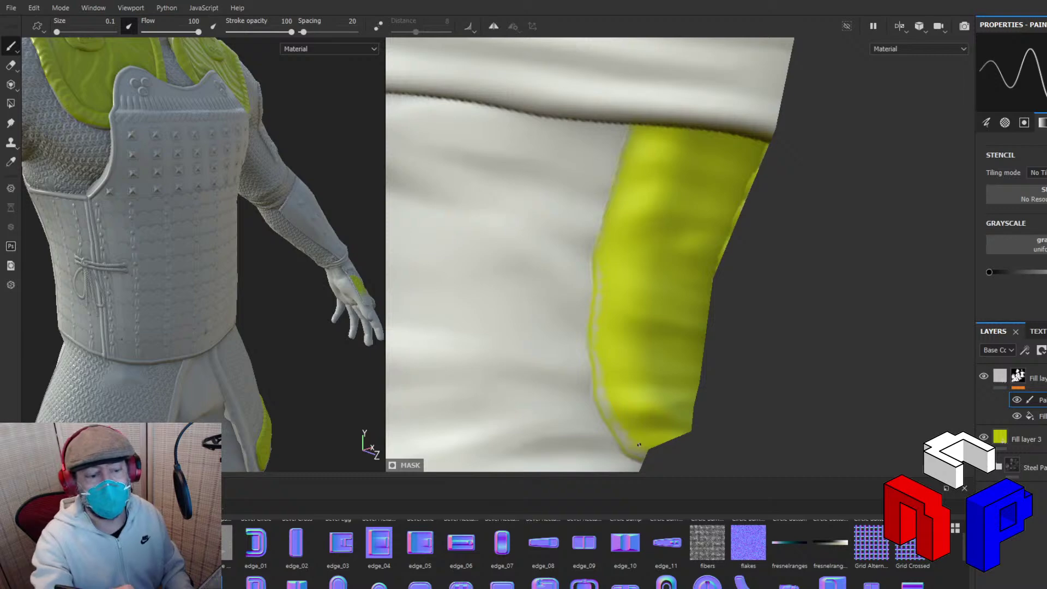
{"action": "left_click", "coordinate": [61, 32]}
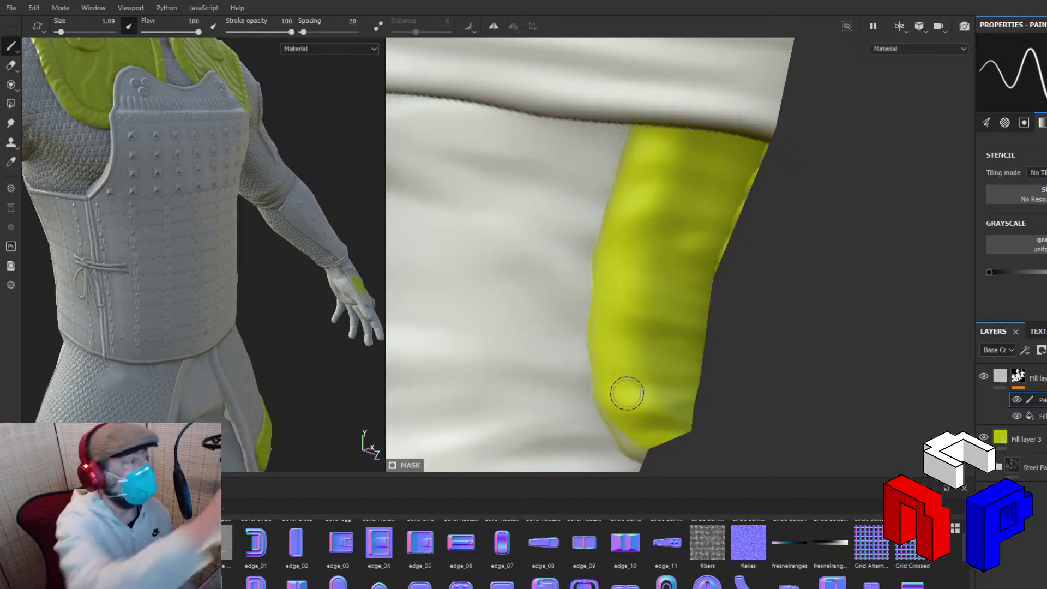
{"action": "left_click_drag", "start_coordinate": [60, 32], "coordinate": [57, 32]}
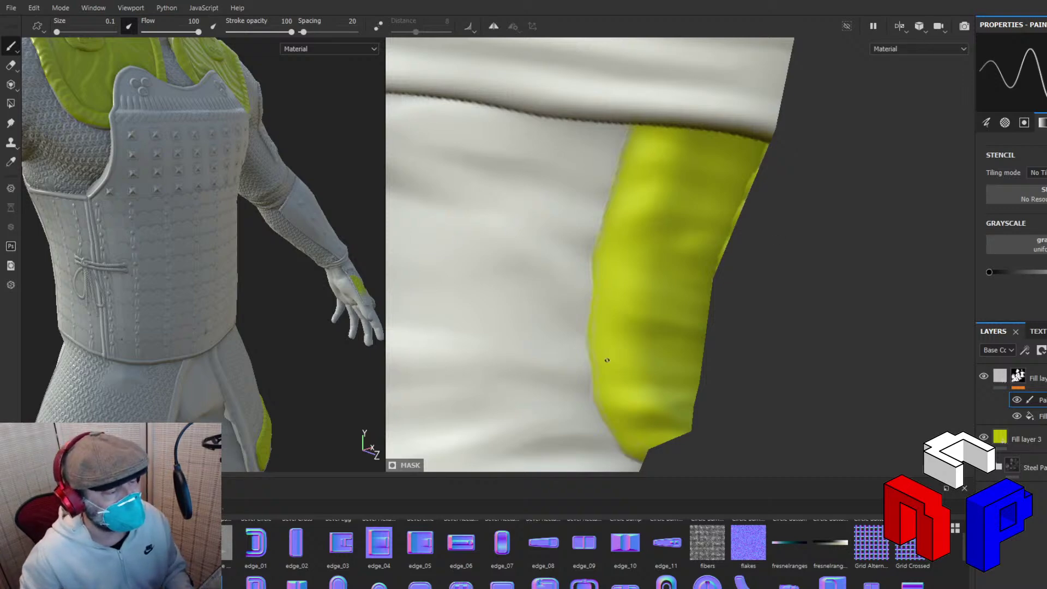
Look over the UV layout for yellow-green borders on the leg pieces that still need cleaning.
{"action": "scroll", "coordinate": [607, 360], "scroll_direction": "down", "scroll_amount": 6}
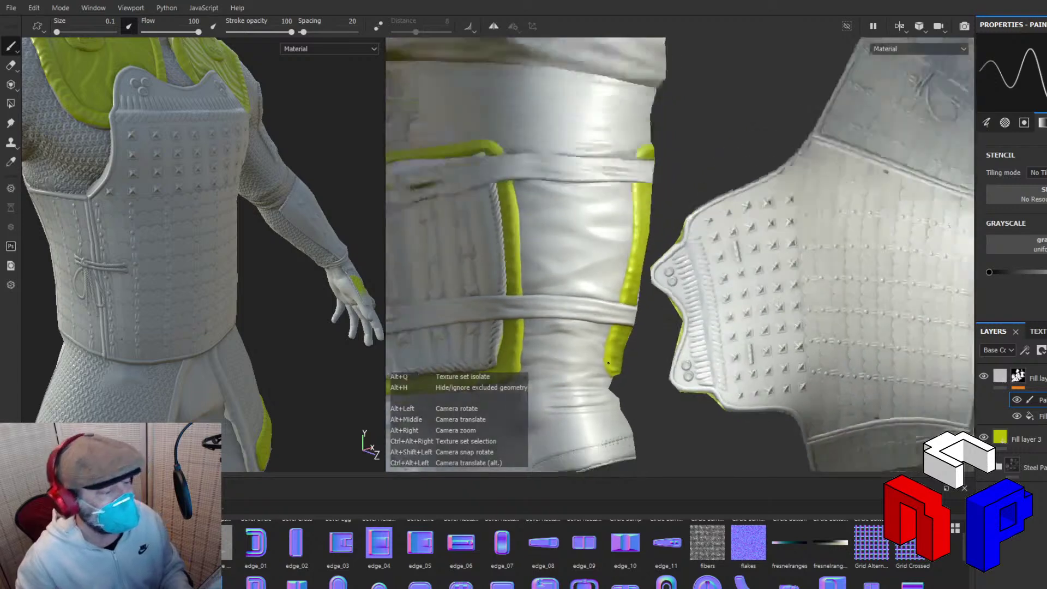
{"action": "scroll", "coordinate": [607, 363], "scroll_direction": "down", "scroll_amount": 3}
{"action": "middle_click_drag", "start_coordinate": [653, 303], "coordinate": [834, 333], "text": "alt"}
{"action": "scroll", "coordinate": [749, 266], "scroll_direction": "down", "scroll_amount": 2}
{"action": "scroll", "coordinate": [749, 266], "scroll_direction": "down", "scroll_amount": 2}
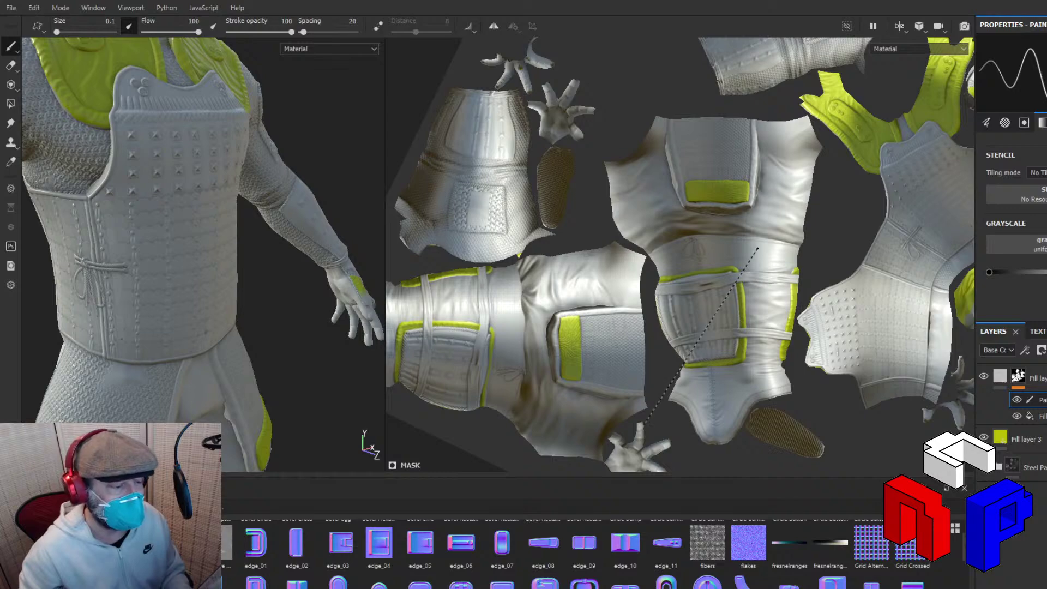
{"action": "mouse_move", "coordinate": [753, 253]}
{"action": "right_mouse_down", "text": "shift"}
{"action": "mouse_move", "coordinate": [714, 250]}
{"action": "mouse_move", "coordinate": [739, 334]}
{"action": "mouse_move", "coordinate": [746, 319]}
{"action": "mouse_move", "coordinate": [731, 321]}
{"action": "right_mouse_up", "text": "shift"}
{"action": "scroll", "coordinate": [728, 323], "scroll_direction": "down", "scroll_amount": 3}
{"action": "scroll", "coordinate": [728, 324], "scroll_direction": "up", "scroll_amount": 10}
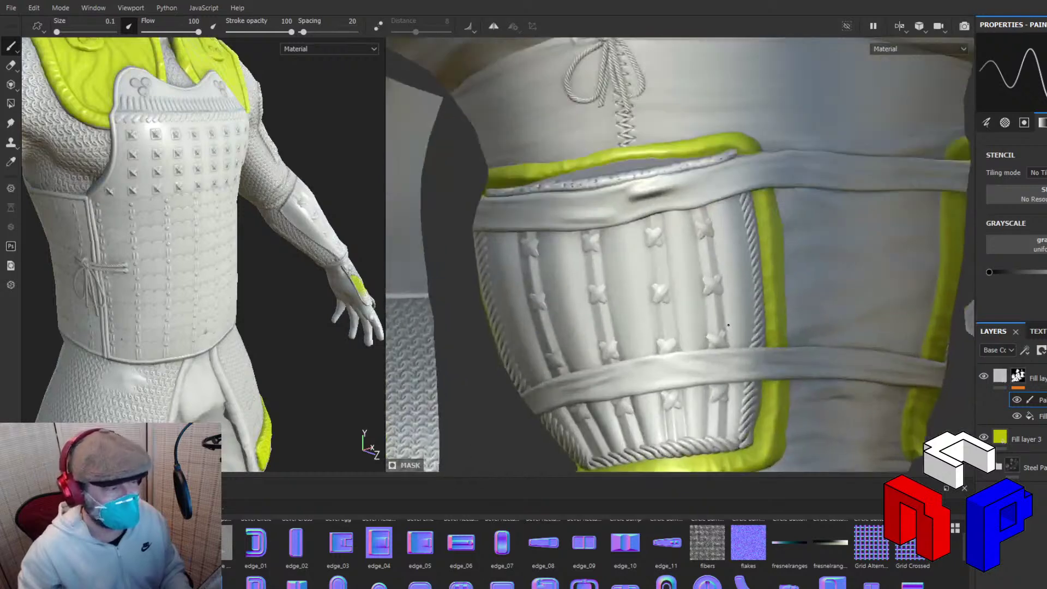
Refine the upper end of the other chainmail panel's yellow-green cloth band along the rolled trim with the 0.1 size brush.
{"action": "middle_click_drag", "start_coordinate": [727, 325], "coordinate": [956, 331]}
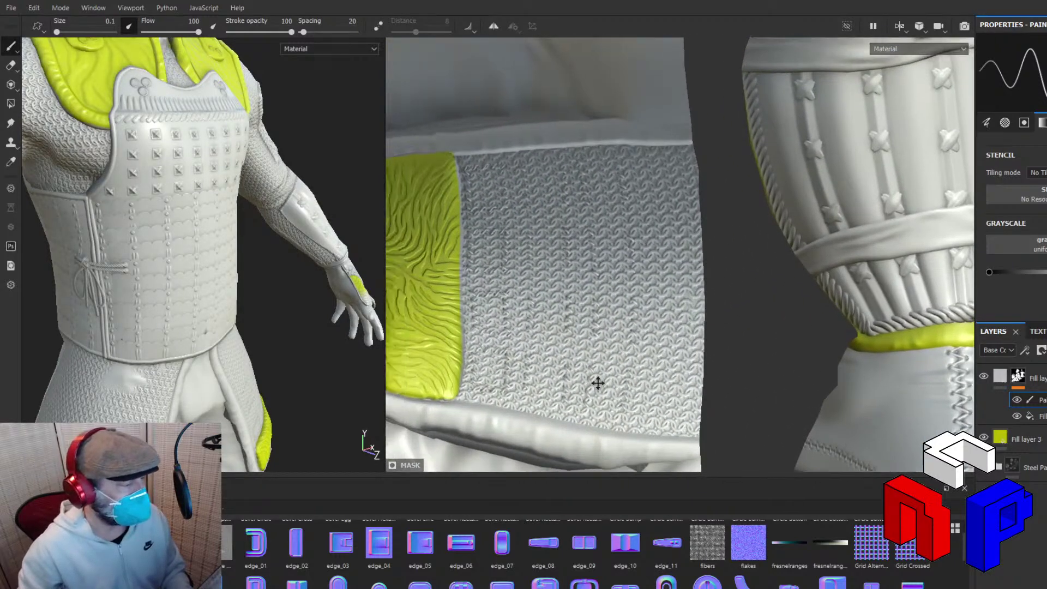
{"action": "middle_click_drag", "start_coordinate": [598, 378], "coordinate": [833, 417]}
{"action": "scroll", "coordinate": [669, 353], "scroll_direction": "up", "scroll_amount": 3}
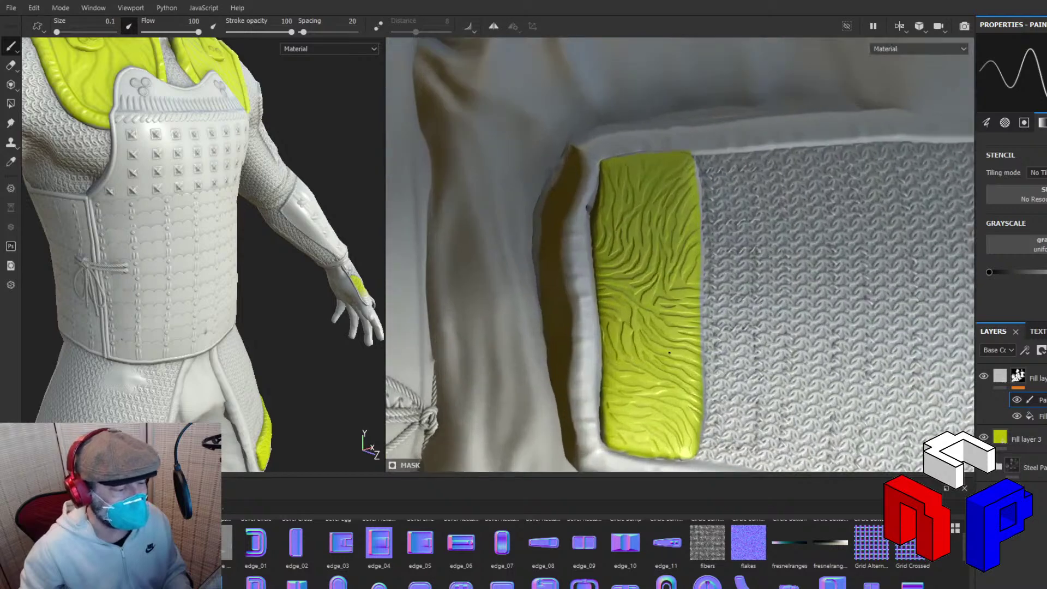
{"action": "middle_click_drag", "start_coordinate": [669, 353], "coordinate": [653, 324]}
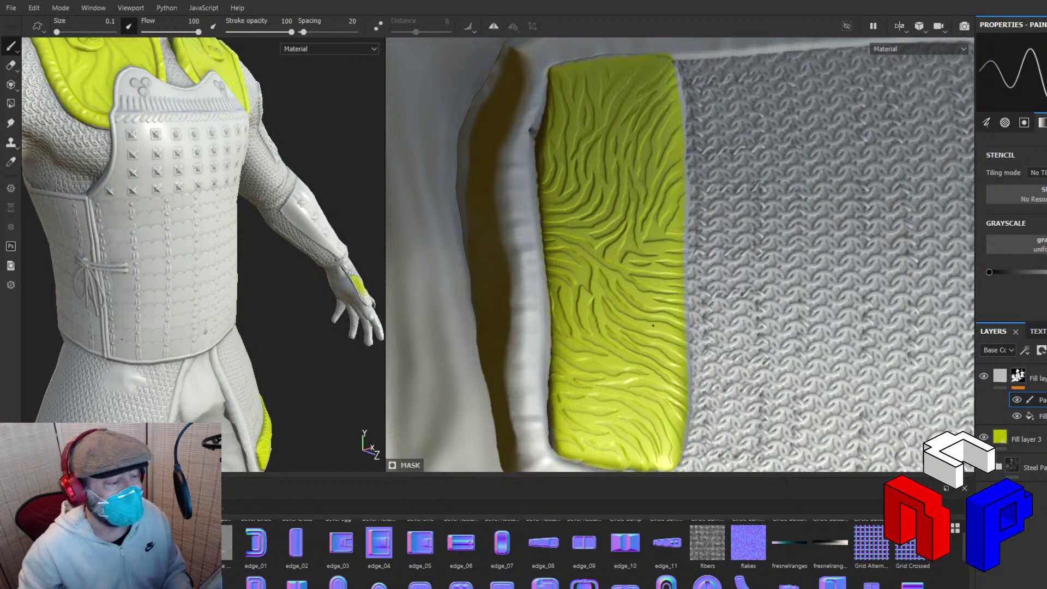
{"action": "scroll", "coordinate": [652, 325], "scroll_direction": "down", "scroll_amount": 2}
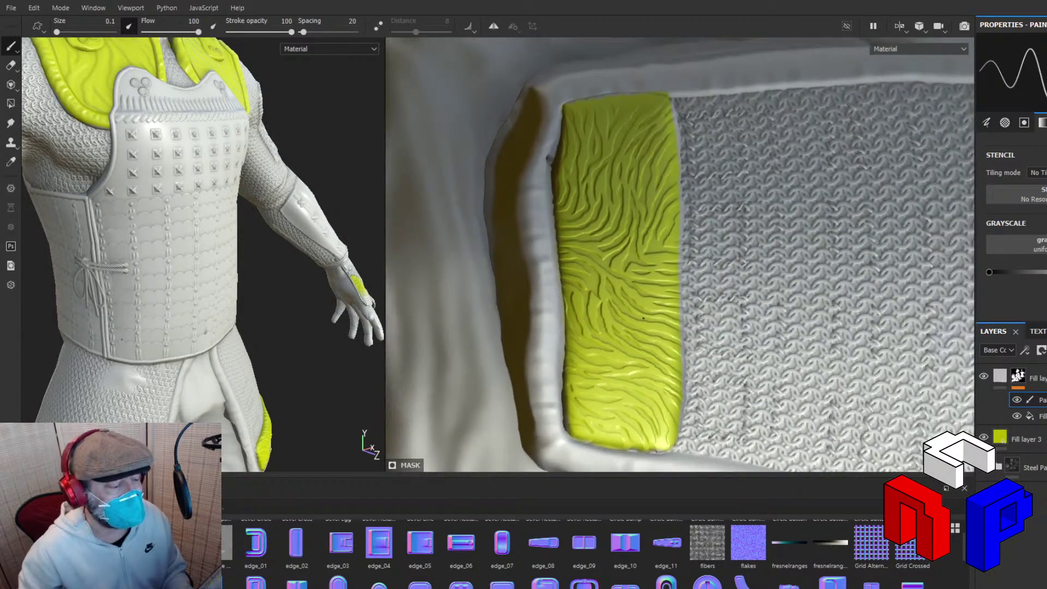
{"action": "mouse_move", "coordinate": [643, 318]}
{"action": "middle_mouse_down", "text": "alt"}
{"action": "mouse_move", "coordinate": [624, 320]}
{"action": "mouse_move", "coordinate": [643, 305]}
{"action": "middle_mouse_up", "text": "alt"}
{"action": "mouse_move", "coordinate": [642, 306]}
{"action": "right_mouse_down", "text": "shift"}
{"action": "mouse_move", "coordinate": [634, 306]}
{"action": "mouse_move", "coordinate": [646, 299]}
{"action": "right_mouse_up", "text": "shift"}
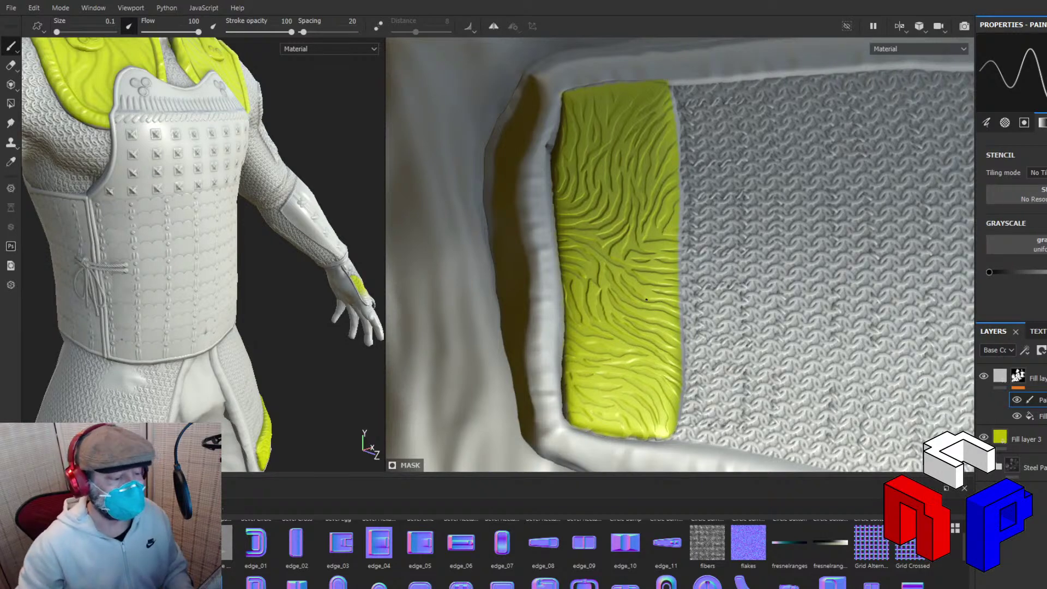
{"action": "scroll", "coordinate": [644, 300], "scroll_direction": "up", "scroll_amount": 3}
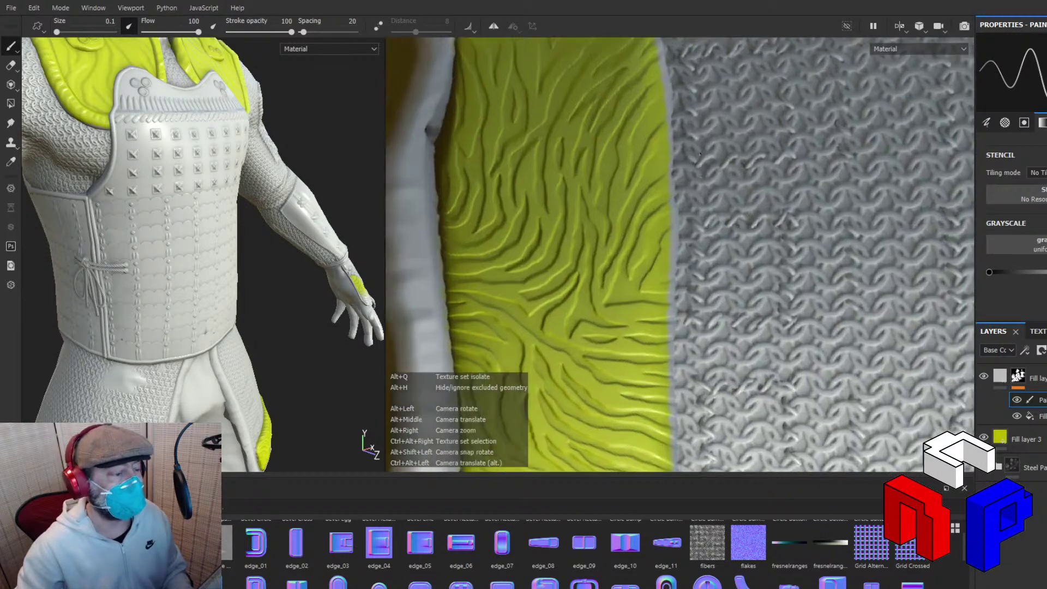
{"action": "mouse_move", "coordinate": [709, 147]}
{"action": "middle_mouse_down", "text": "alt"}
{"action": "mouse_move", "coordinate": [731, 282]}
{"action": "mouse_move", "coordinate": [801, 307]}
{"action": "mouse_move", "coordinate": [819, 331]}
{"action": "middle_mouse_up", "text": "alt"}
{"action": "right_click_drag", "start_coordinate": [762, 360], "coordinate": [779, 323], "text": "shift"}
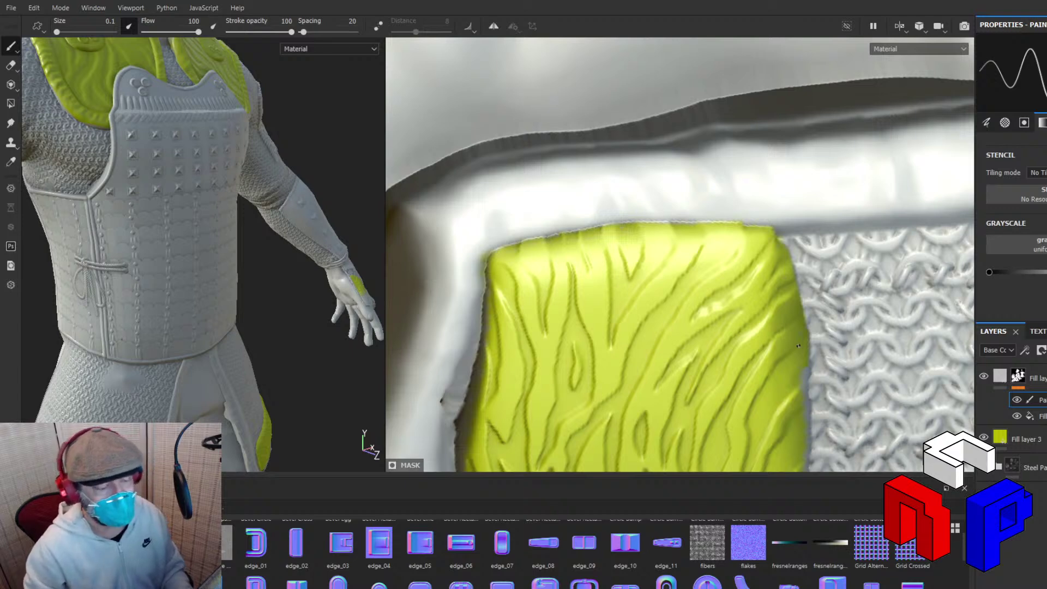
Trace the cloth band's long border along the chainmail and fill the gray sliver with the brush set to 0.4.
{"action": "middle_click_drag", "start_coordinate": [798, 346], "coordinate": [597, 162]}
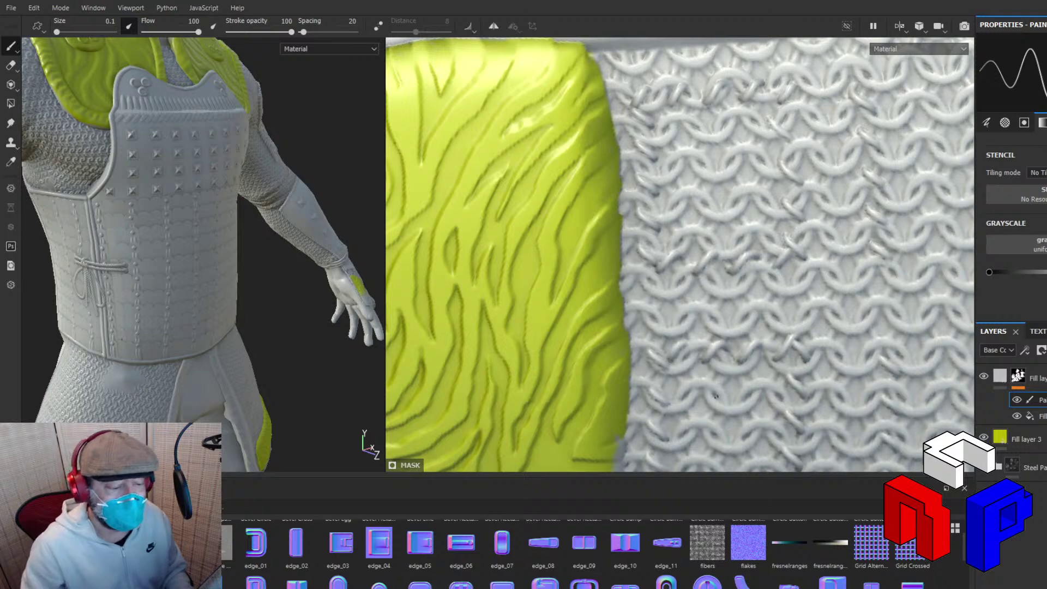
{"action": "scroll", "coordinate": [699, 358], "scroll_direction": "down", "scroll_amount": 4}
{"action": "middle_click_drag", "start_coordinate": [685, 411], "coordinate": [686, 203], "text": "alt"}
{"action": "scroll", "coordinate": [652, 203], "scroll_direction": "up", "scroll_amount": 3}
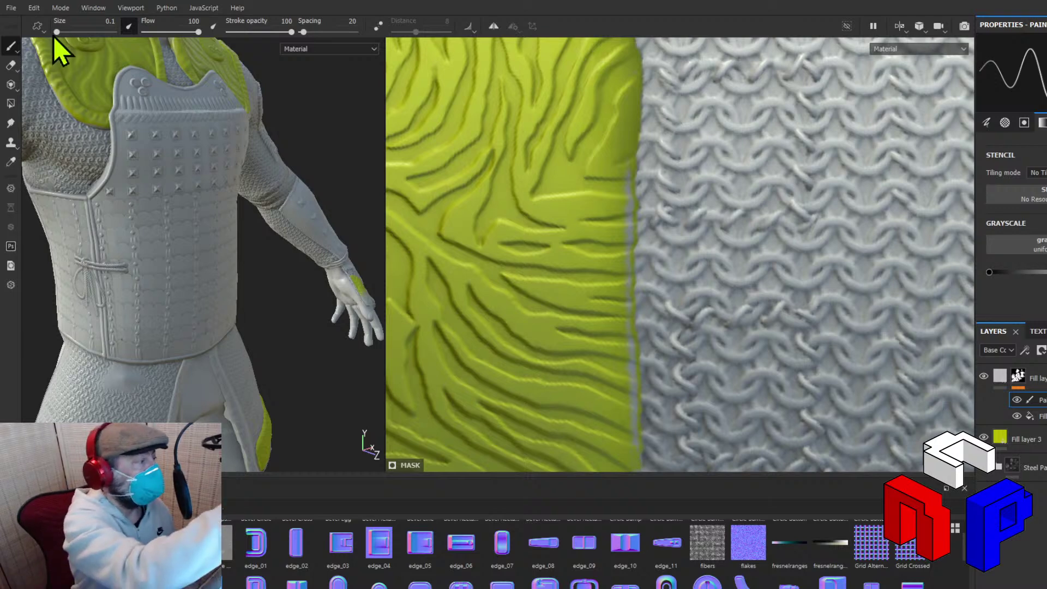
{"action": "left_click_drag", "start_coordinate": [56, 33], "coordinate": [58, 31]}
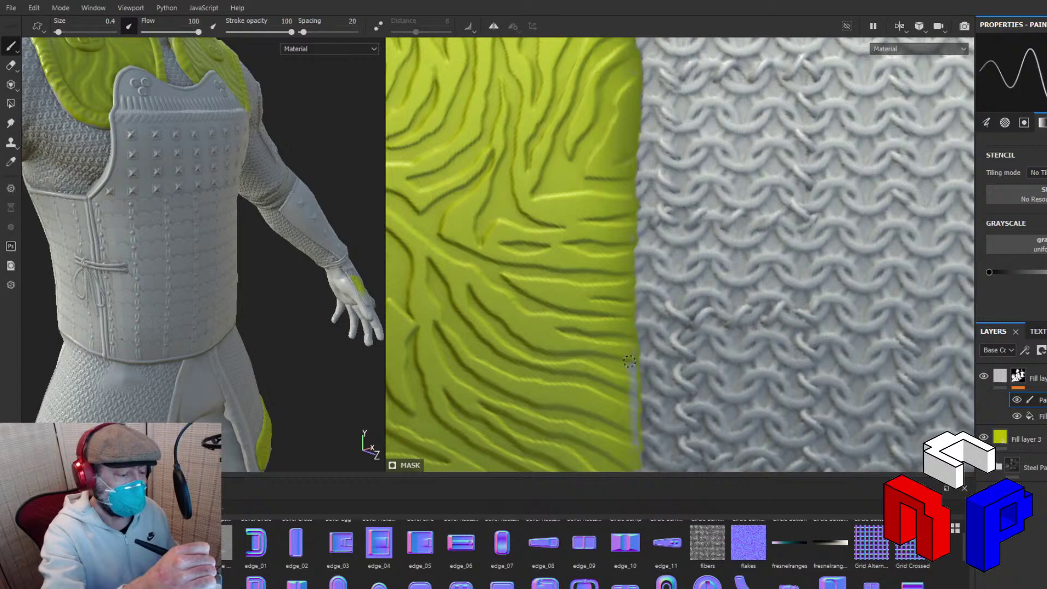
{"action": "left_click_drag", "start_coordinate": [628, 361], "coordinate": [631, 424]}
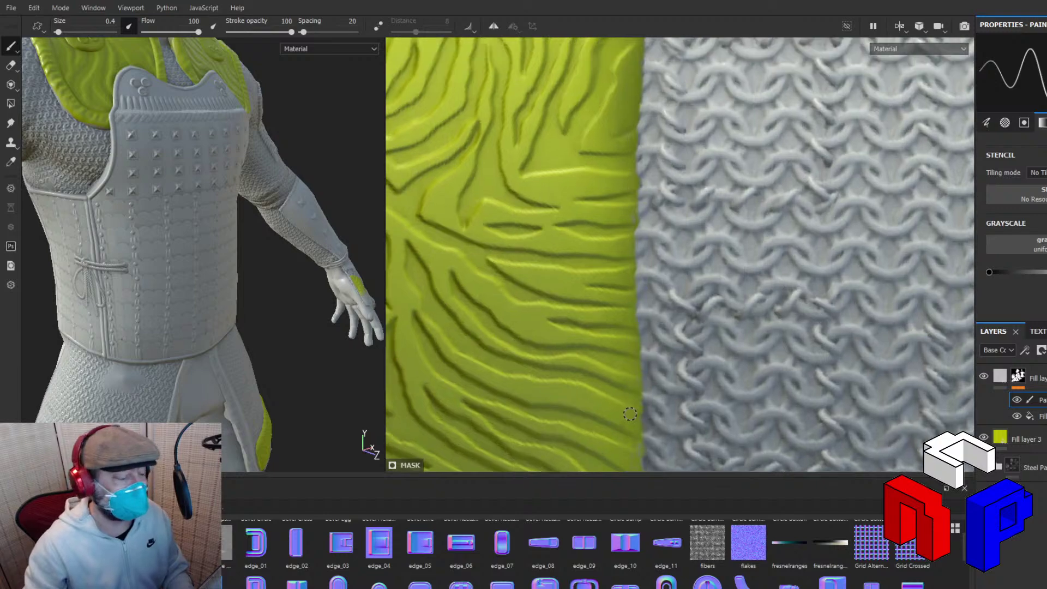
Fill the gray border at the cloth band's lower corner beside the chainmail with the 0.4 size brush.
{"action": "scroll", "coordinate": [600, 333], "scroll_direction": "down", "scroll_amount": 3}
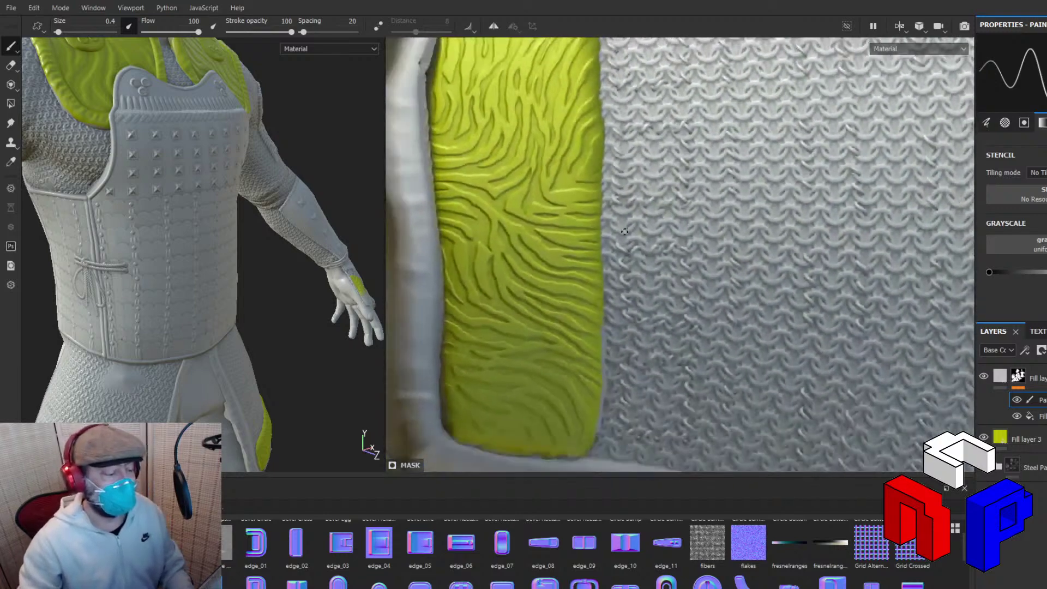
{"action": "scroll", "coordinate": [674, 272], "scroll_direction": "up", "scroll_amount": 3}
{"action": "middle_click_drag", "start_coordinate": [674, 271], "coordinate": [754, 332]}
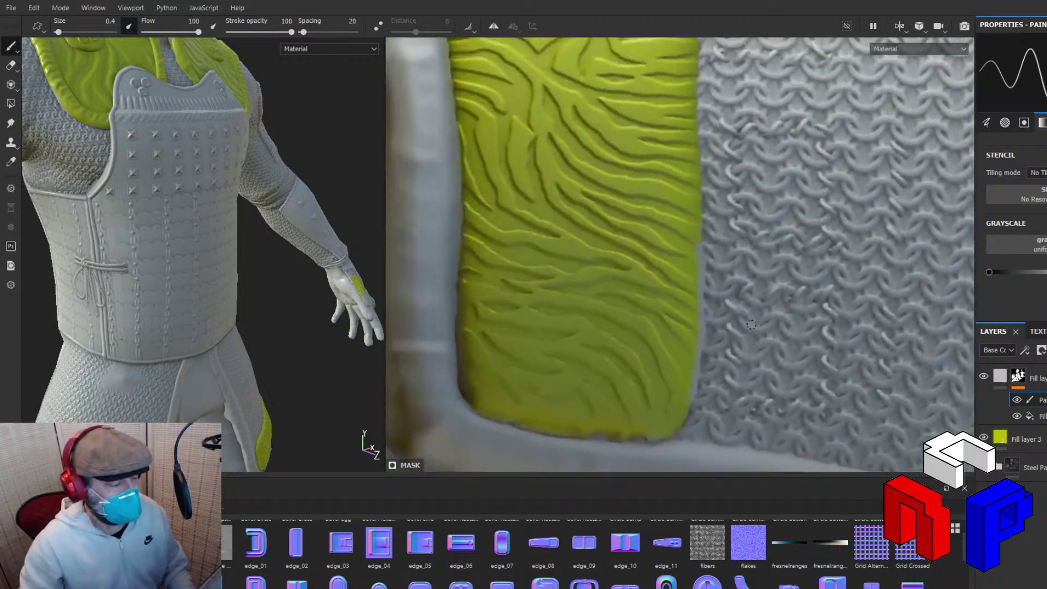
{"action": "scroll", "coordinate": [750, 332], "scroll_direction": "up", "scroll_amount": 2}
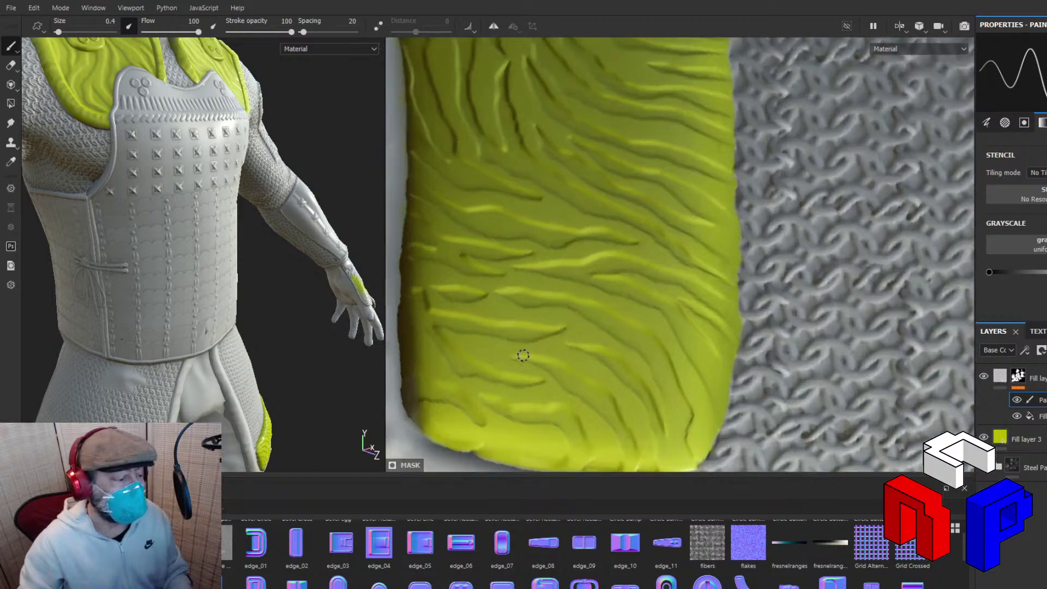
{"action": "scroll", "coordinate": [518, 357], "scroll_direction": "down", "scroll_amount": 5}
{"action": "scroll", "coordinate": [512, 361], "scroll_direction": "down", "scroll_amount": 6}
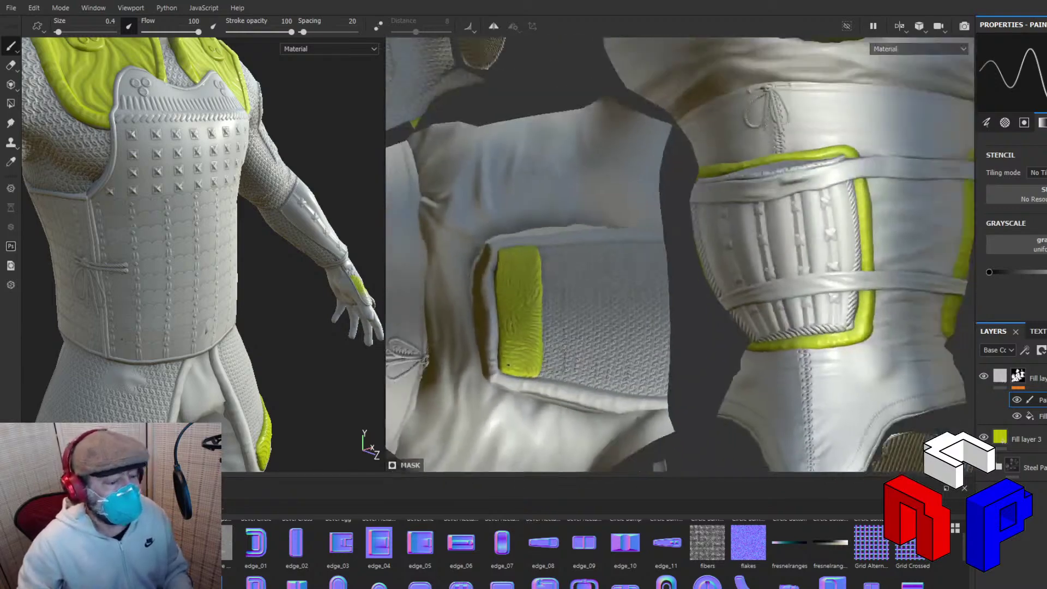
{"action": "scroll", "coordinate": [514, 339], "scroll_direction": "down", "scroll_amount": 6}
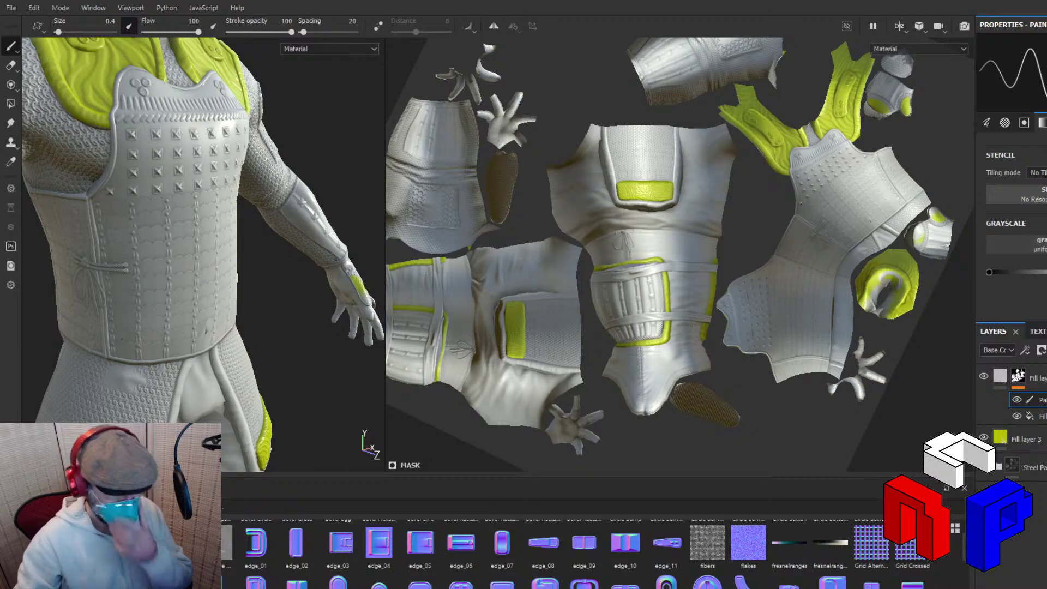
Look over the UV layout around the breastplate, hand and ring-shaped cloth pieces for patches that still need mask cleanup.
{"action": "scroll", "coordinate": [679, 254], "scroll_direction": "up", "scroll_amount": 8}
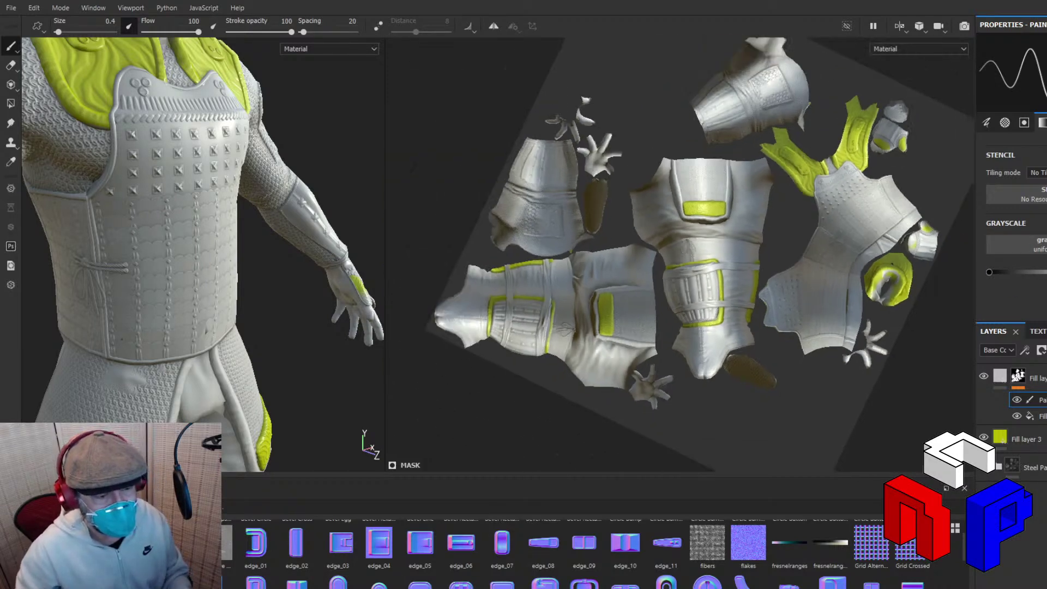
{"action": "scroll", "coordinate": [679, 254], "scroll_direction": "up", "scroll_amount": 2}
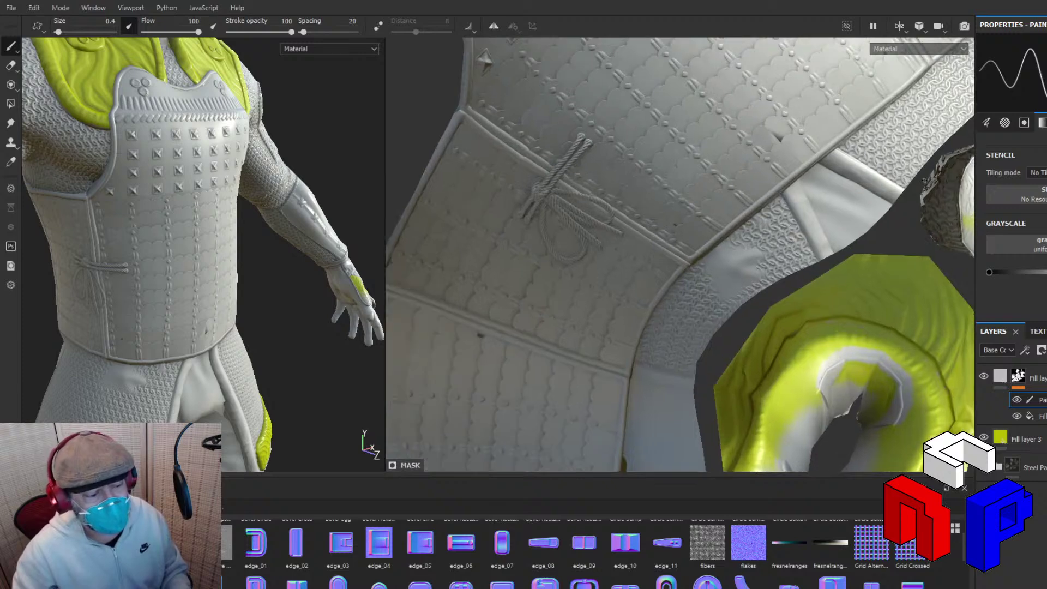
{"action": "scroll", "coordinate": [715, 301], "scroll_direction": "down", "scroll_amount": 6}
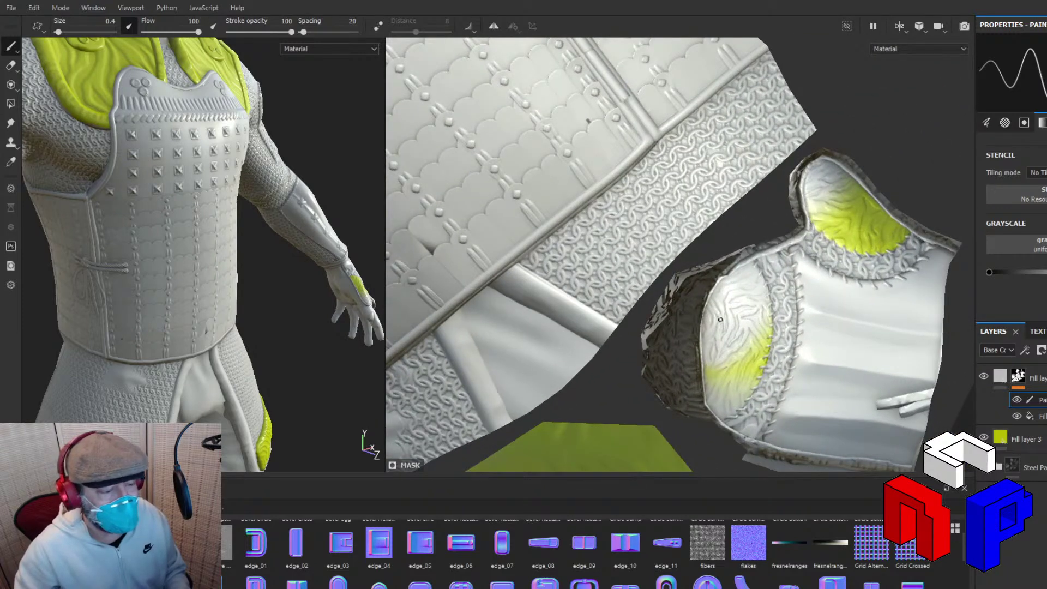
{"action": "scroll", "coordinate": [720, 320], "scroll_direction": "down", "scroll_amount": 5}
{"action": "middle_click_drag", "start_coordinate": [725, 305], "coordinate": [823, 38]}
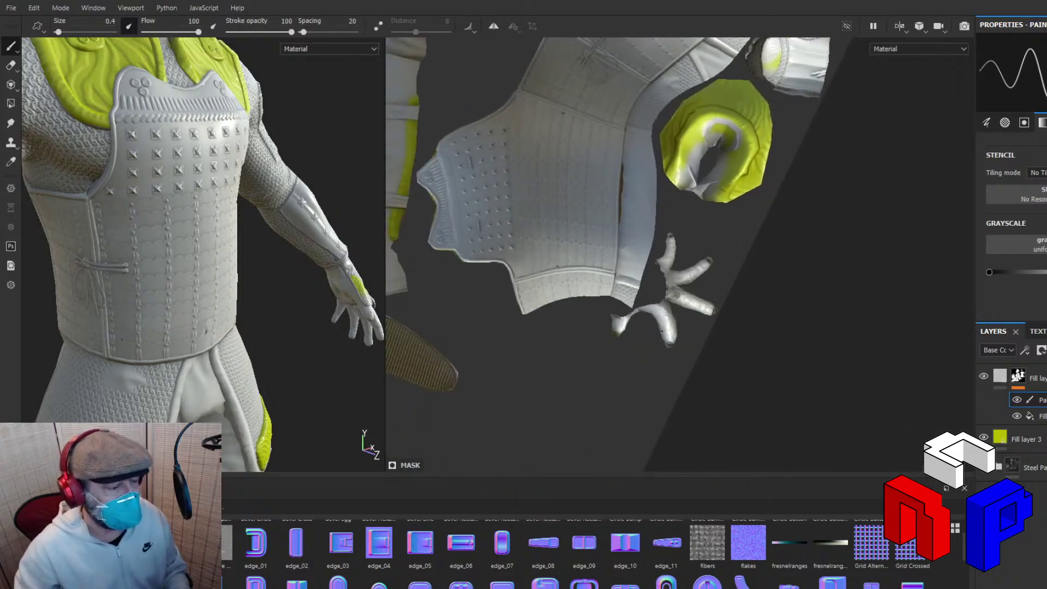
{"action": "scroll", "coordinate": [676, 294], "scroll_direction": "up", "scroll_amount": 3}
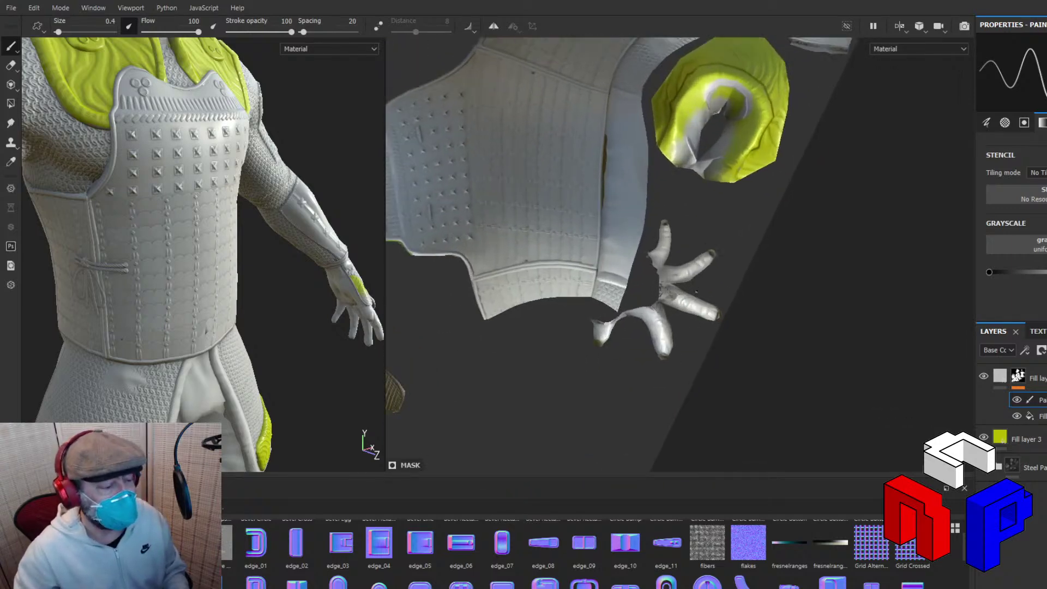
{"action": "middle_click_drag", "start_coordinate": [708, 274], "coordinate": [606, 421]}
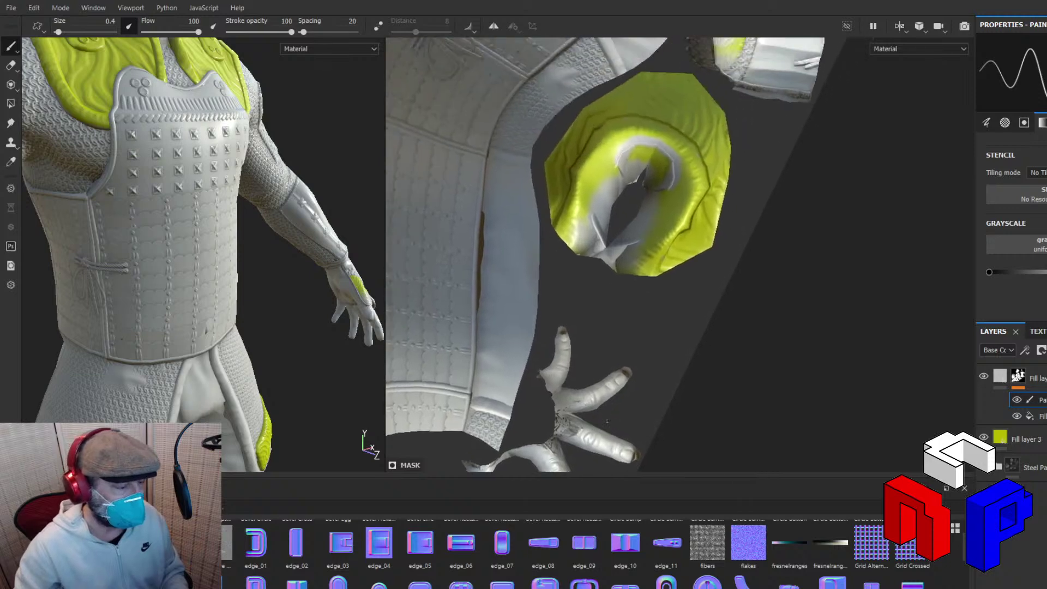
{"action": "middle_click_drag", "start_coordinate": [649, 322], "coordinate": [614, 336]}
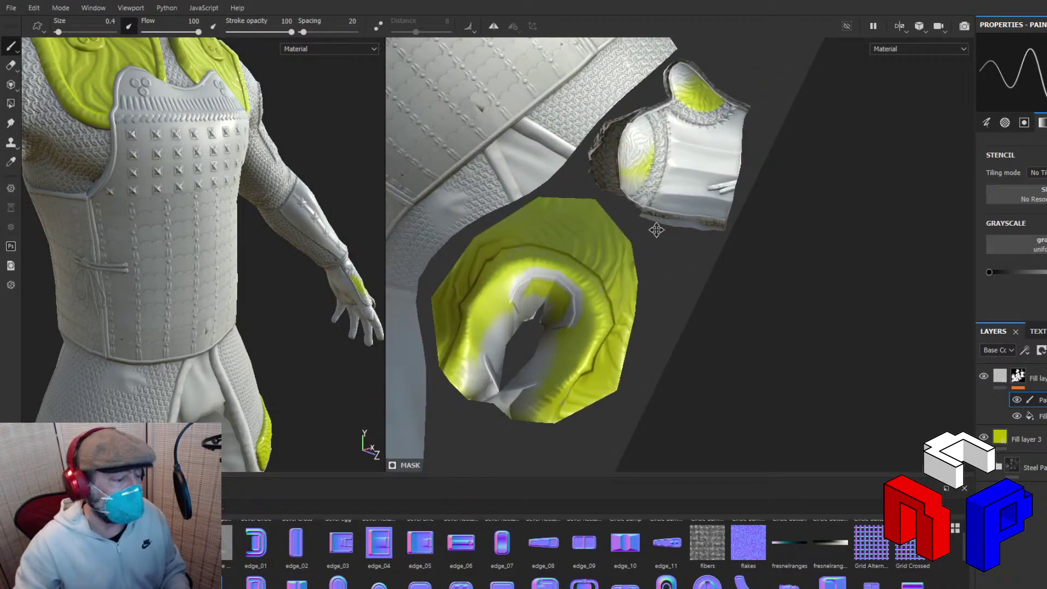
{"action": "scroll", "coordinate": [655, 232], "scroll_direction": "down", "scroll_amount": 3}
{"action": "scroll", "coordinate": [655, 232], "scroll_direction": "down", "scroll_amount": 2}
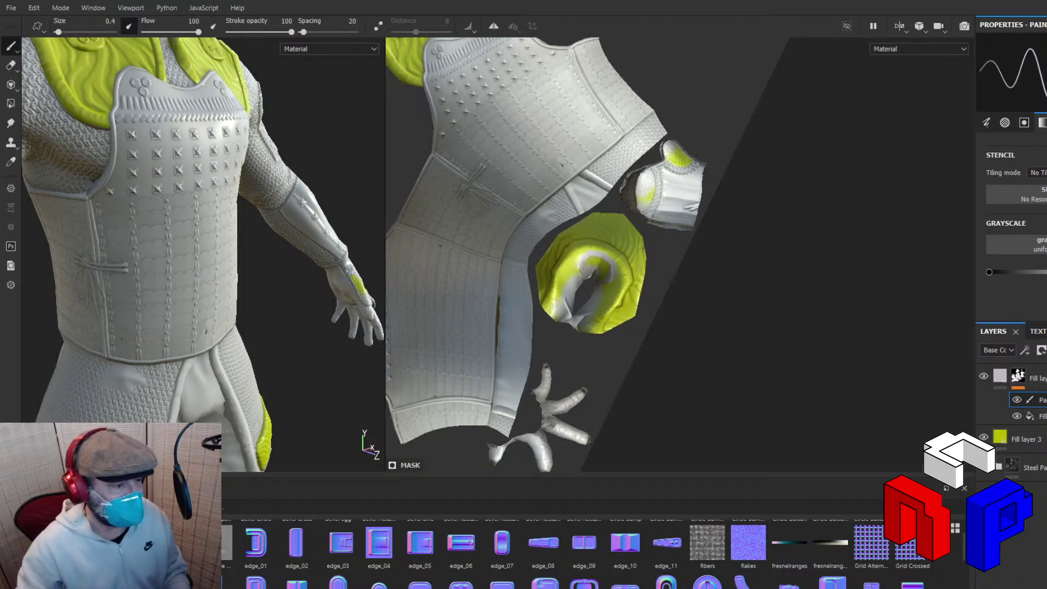
Outline the larger oval patch on the small chainmail-trimmed piece in yellow-green at brush size 0.4 and fill its inside at 1.09.
{"action": "middle_click_drag", "start_coordinate": [678, 162], "coordinate": [646, 352]}
{"action": "scroll", "coordinate": [652, 313], "scroll_direction": "up", "scroll_amount": 5}
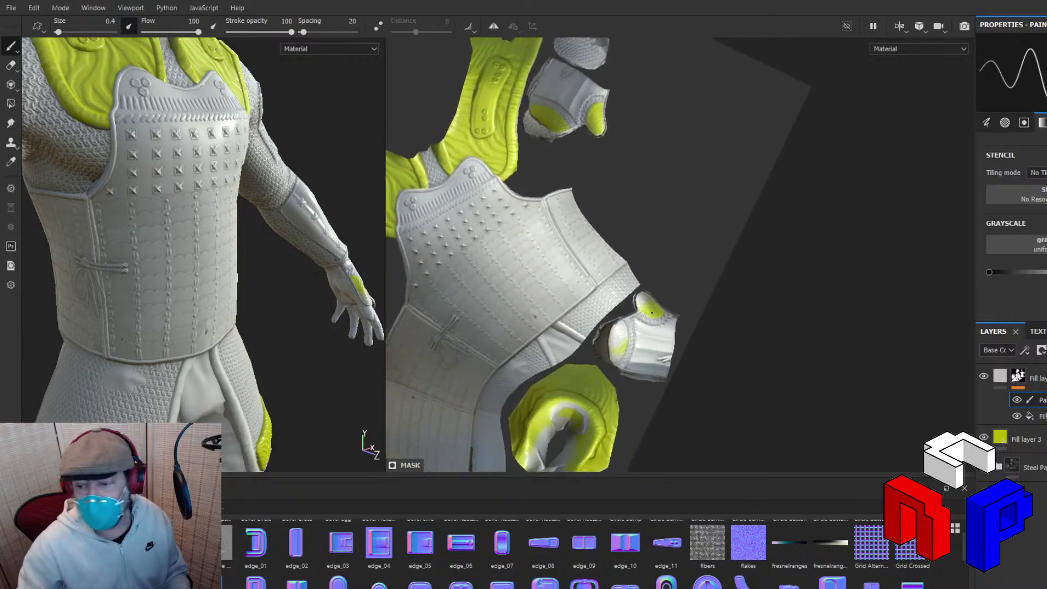
{"action": "scroll", "coordinate": [652, 313], "scroll_direction": "up", "scroll_amount": 4}
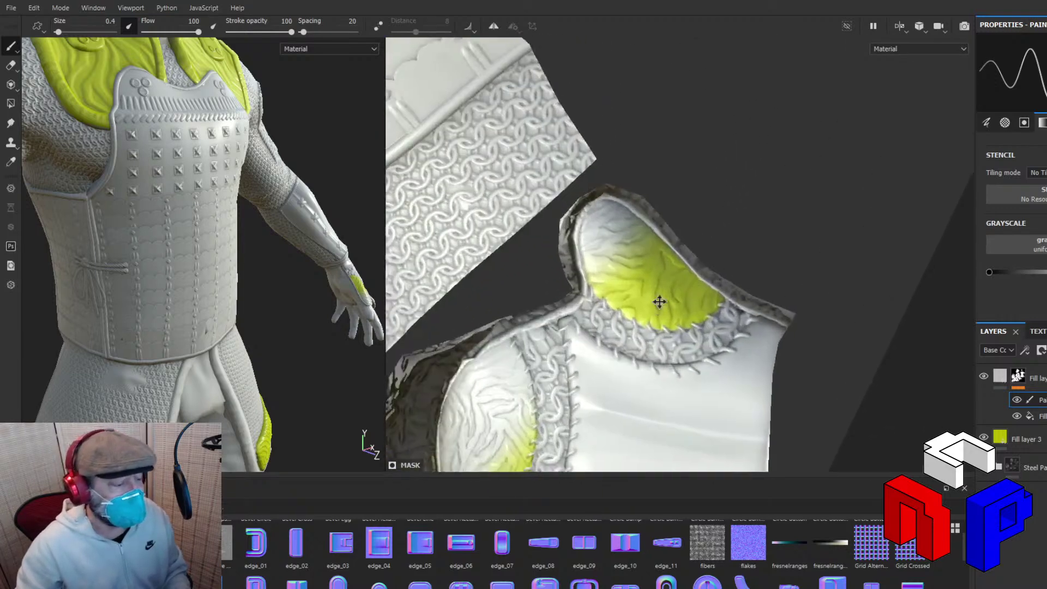
{"action": "middle_click_drag", "start_coordinate": [659, 300], "coordinate": [719, 175]}
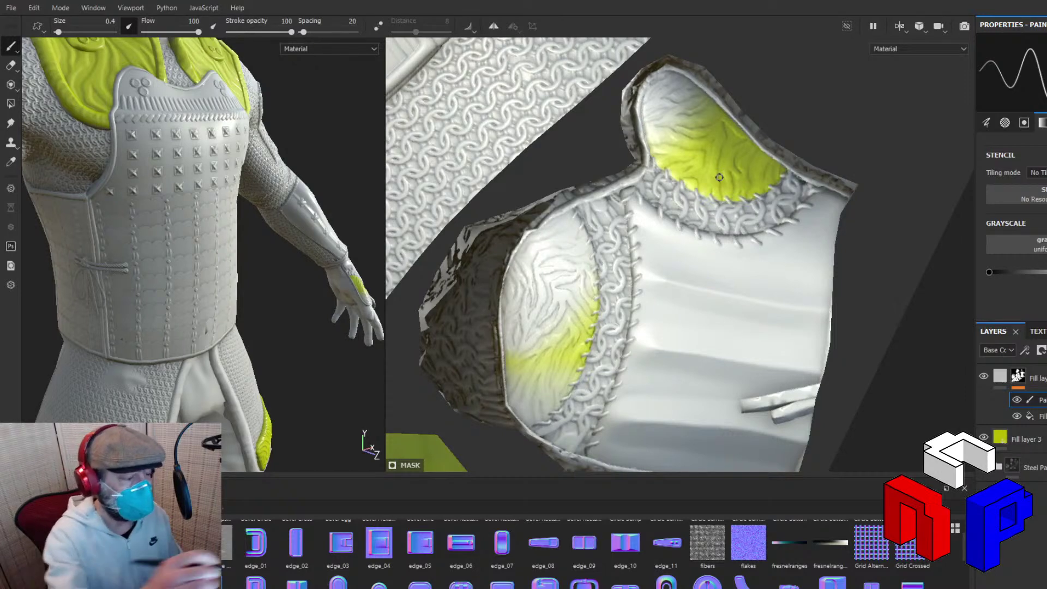
{"action": "left_click_drag", "start_coordinate": [528, 304], "coordinate": [511, 353]}
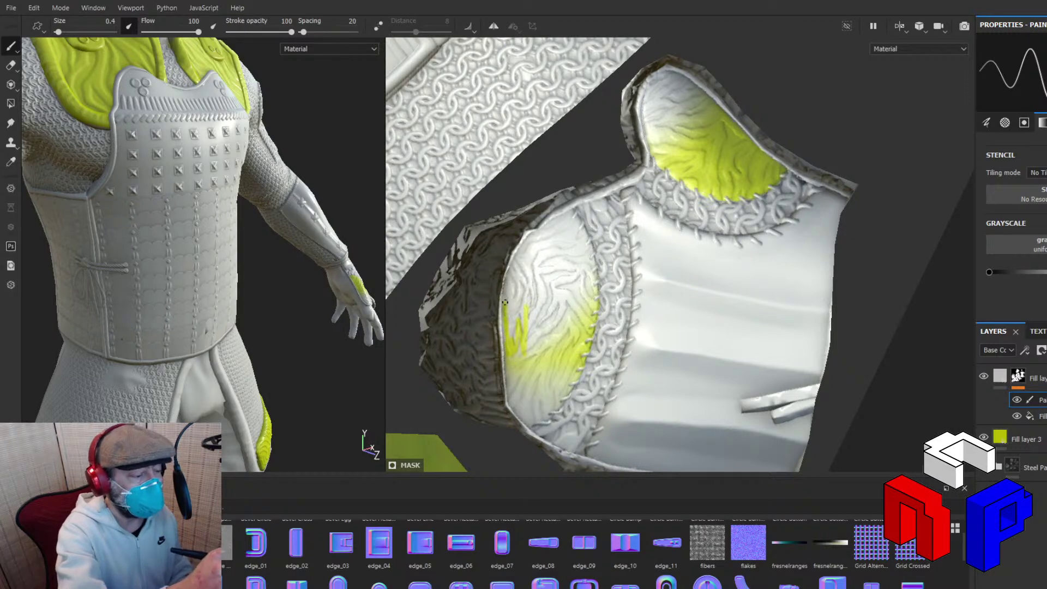
{"action": "left_click_drag", "start_coordinate": [511, 273], "coordinate": [546, 228]}
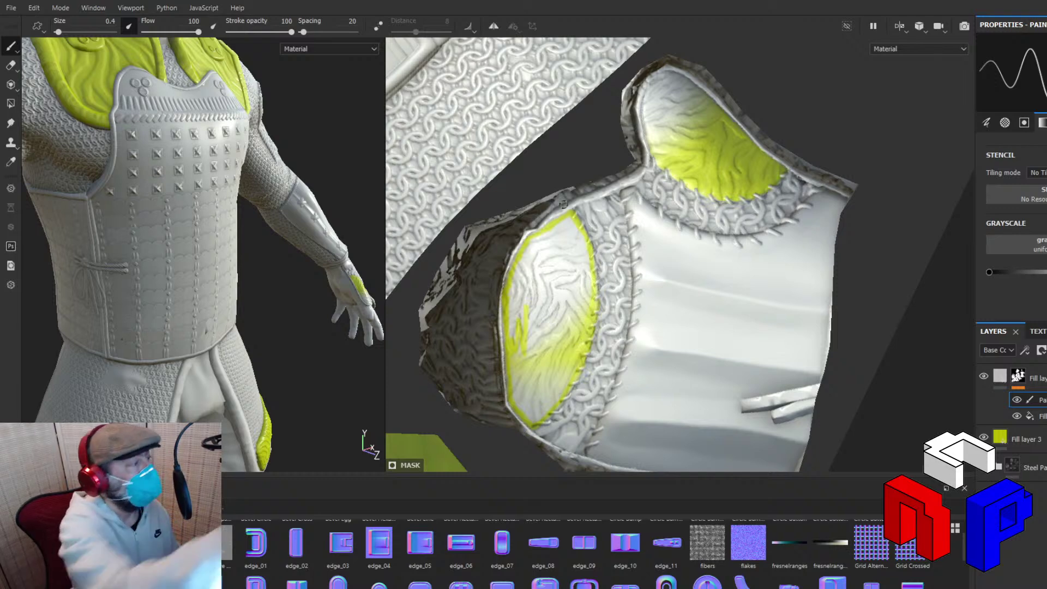
{"action": "left_click", "coordinate": [61, 33]}
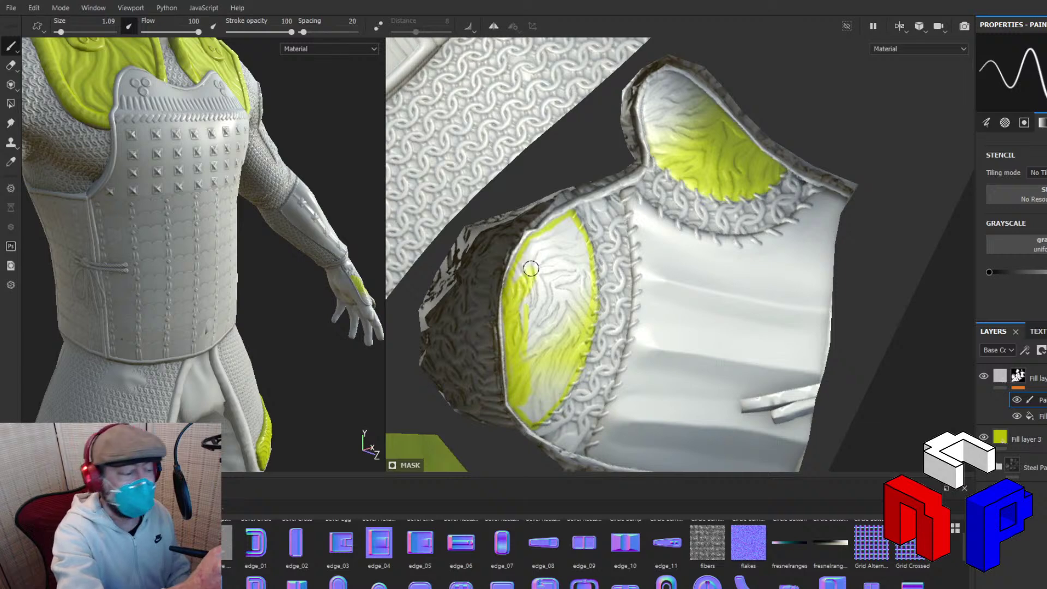
{"action": "mouse_move", "coordinate": [526, 261]}
{"action": "left_mouse_down"}
{"action": "mouse_move", "coordinate": [568, 224]}
{"action": "mouse_move", "coordinate": [584, 251]}
{"action": "mouse_move", "coordinate": [576, 236]}
{"action": "mouse_move", "coordinate": [582, 320]}
{"action": "mouse_move", "coordinate": [570, 226]}
{"action": "mouse_move", "coordinate": [565, 253]}
{"action": "mouse_move", "coordinate": [548, 242]}
{"action": "mouse_move", "coordinate": [564, 245]}
{"action": "mouse_move", "coordinate": [527, 293]}
{"action": "mouse_move", "coordinate": [540, 347]}
{"action": "mouse_move", "coordinate": [561, 264]}
{"action": "mouse_move", "coordinate": [563, 327]}
{"action": "mouse_move", "coordinate": [526, 407]}
{"action": "mouse_move", "coordinate": [547, 390]}
{"action": "mouse_move", "coordinate": [538, 413]}
{"action": "mouse_move", "coordinate": [554, 391]}
{"action": "mouse_move", "coordinate": [547, 404]}
{"action": "mouse_move", "coordinate": [537, 343]}
{"action": "mouse_move", "coordinate": [533, 381]}
{"action": "mouse_move", "coordinate": [579, 240]}
{"action": "mouse_move", "coordinate": [574, 226]}
{"action": "mouse_move", "coordinate": [584, 305]}
{"action": "mouse_move", "coordinate": [588, 266]}
{"action": "mouse_move", "coordinate": [590, 291]}
{"action": "mouse_move", "coordinate": [575, 358]}
{"action": "left_mouse_up"}
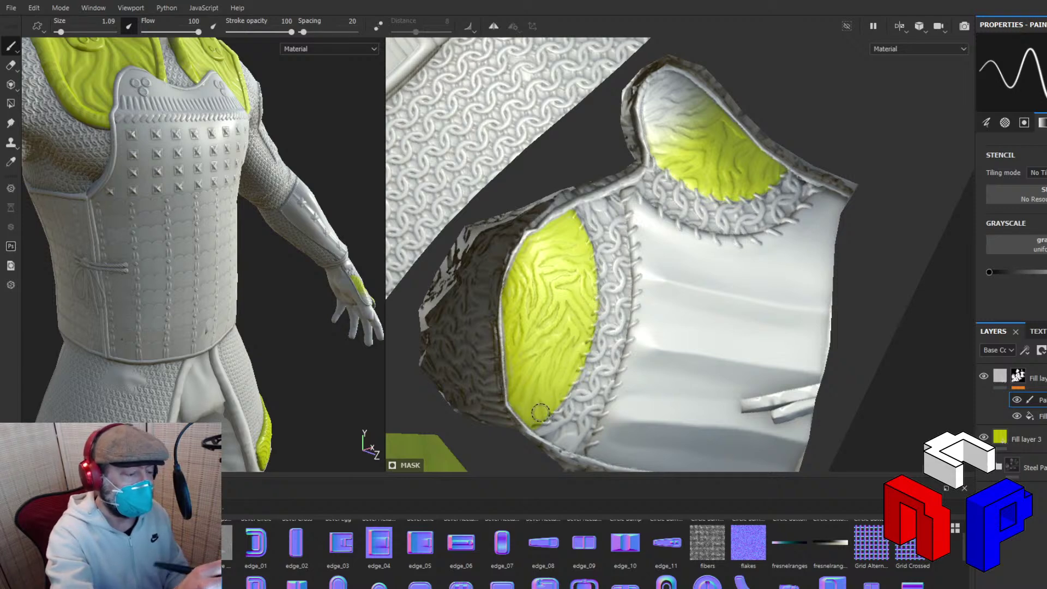
Fill the piece's smaller rounded patch with yellow-green at brush size 1.09 and finish its tip along the trim at 0.18.
{"action": "mouse_move", "coordinate": [660, 134]}
{"action": "left_mouse_down"}
{"action": "mouse_move", "coordinate": [651, 104]}
{"action": "mouse_move", "coordinate": [666, 91]}
{"action": "mouse_move", "coordinate": [669, 129]}
{"action": "mouse_move", "coordinate": [672, 107]}
{"action": "mouse_move", "coordinate": [694, 129]}
{"action": "left_mouse_up"}
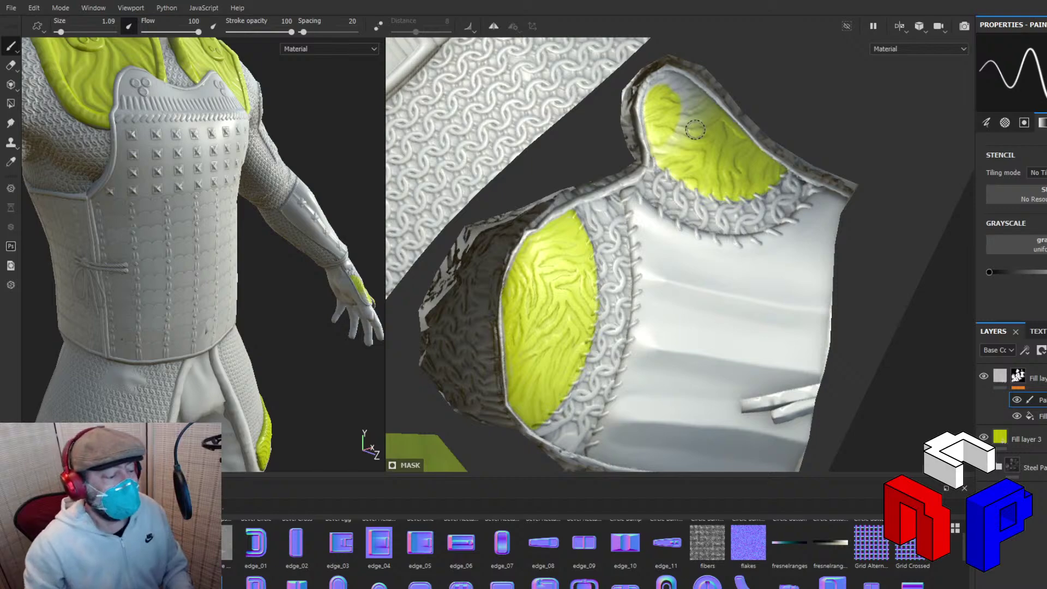
{"action": "right_click_drag", "start_coordinate": [694, 129], "coordinate": [667, 131], "text": "shift"}
{"action": "scroll", "coordinate": [621, 263], "scroll_direction": "up", "scroll_amount": 5}
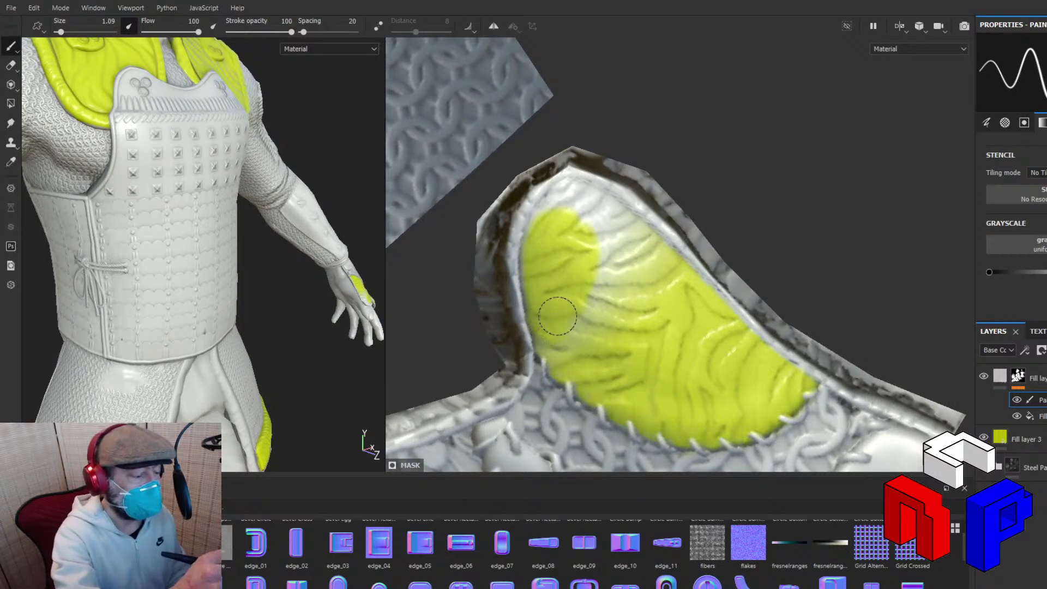
{"action": "mouse_move", "coordinate": [583, 318]}
{"action": "left_mouse_down"}
{"action": "mouse_move", "coordinate": [558, 339]}
{"action": "mouse_move", "coordinate": [642, 275]}
{"action": "left_mouse_up"}
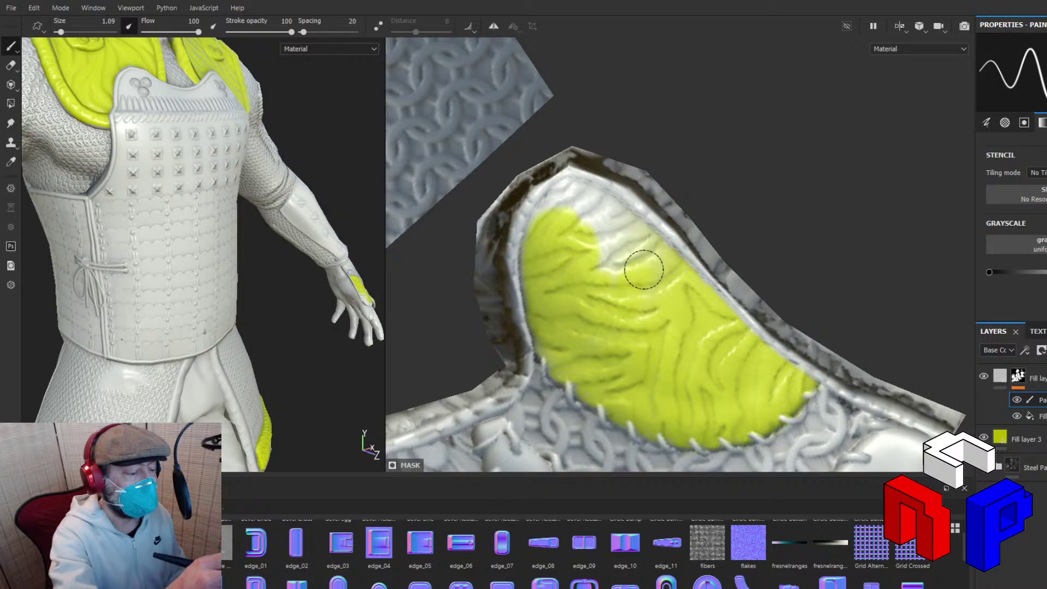
{"action": "left_click_drag", "start_coordinate": [63, 32], "coordinate": [57, 31]}
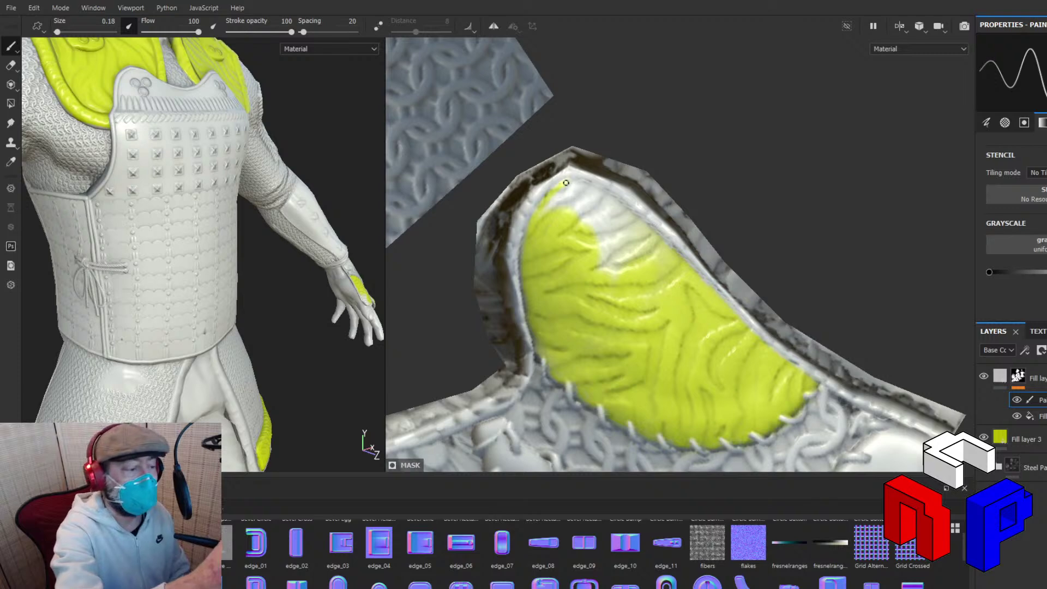
{"action": "mouse_move", "coordinate": [565, 183]}
{"action": "left_mouse_down"}
{"action": "mouse_move", "coordinate": [614, 203]}
{"action": "mouse_move", "coordinate": [676, 256]}
{"action": "mouse_move", "coordinate": [645, 227]}
{"action": "left_mouse_up"}
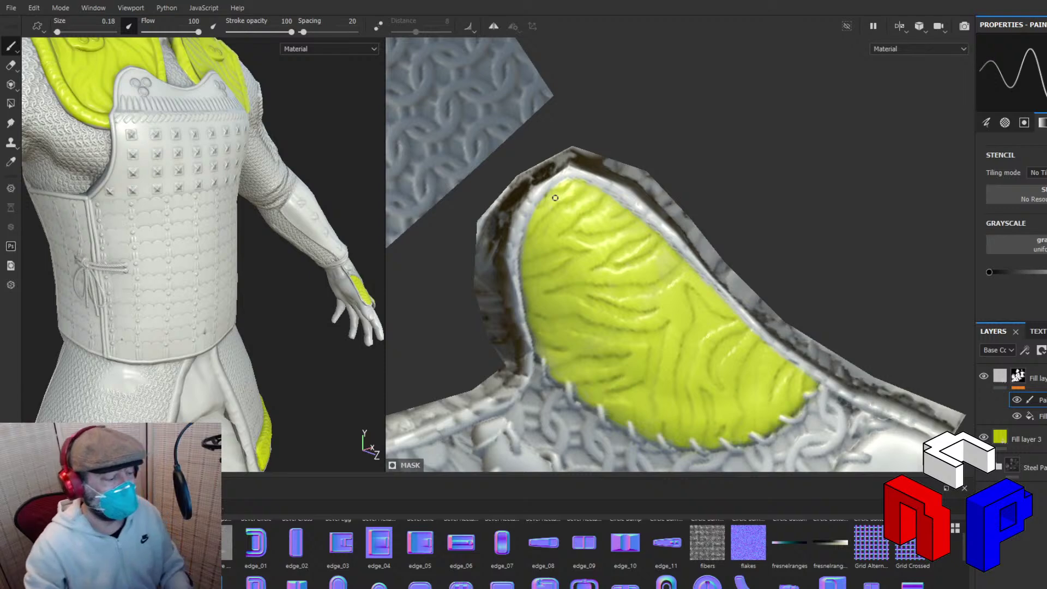
Refine the larger patch's border along the chainmail rings with the brush set to 0.1 and check both patches.
{"action": "scroll", "coordinate": [555, 198], "scroll_direction": "down", "scroll_amount": 10}
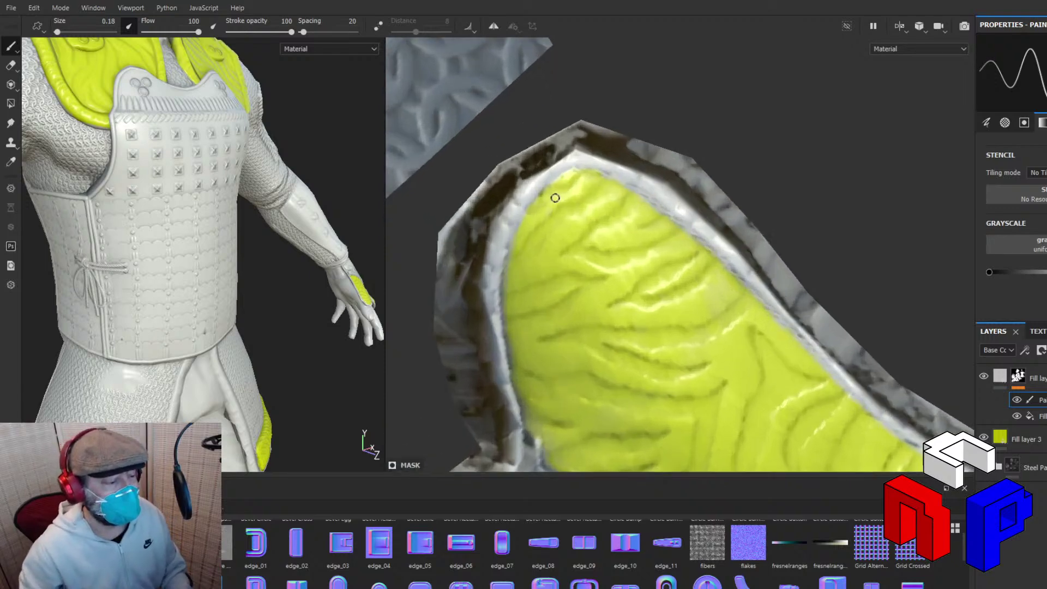
{"action": "scroll", "coordinate": [525, 404], "scroll_direction": "up", "scroll_amount": 8}
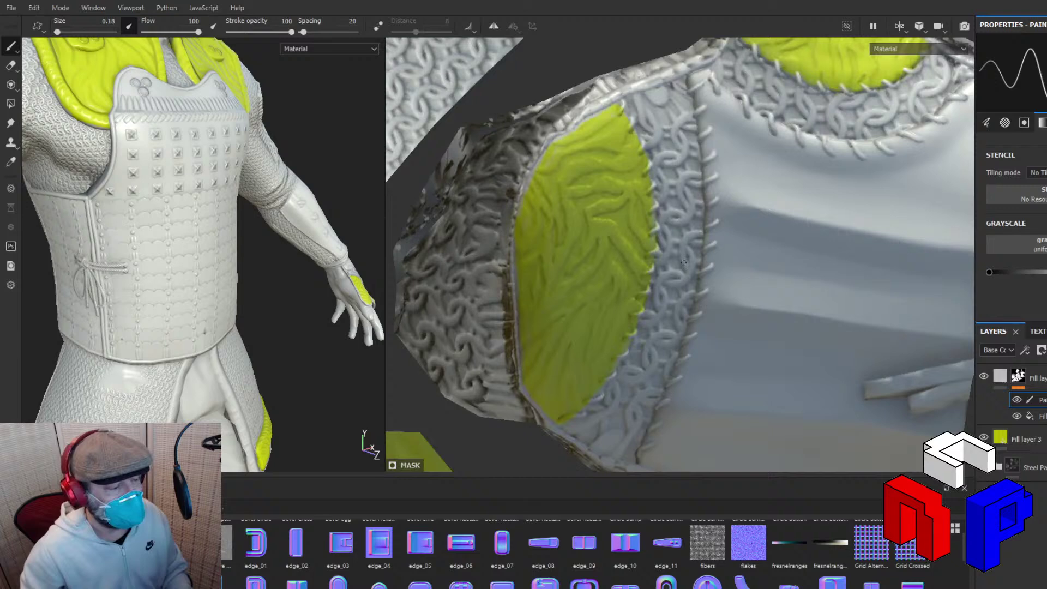
{"action": "right_click_drag", "start_coordinate": [684, 262], "coordinate": [602, 273], "text": "shift"}
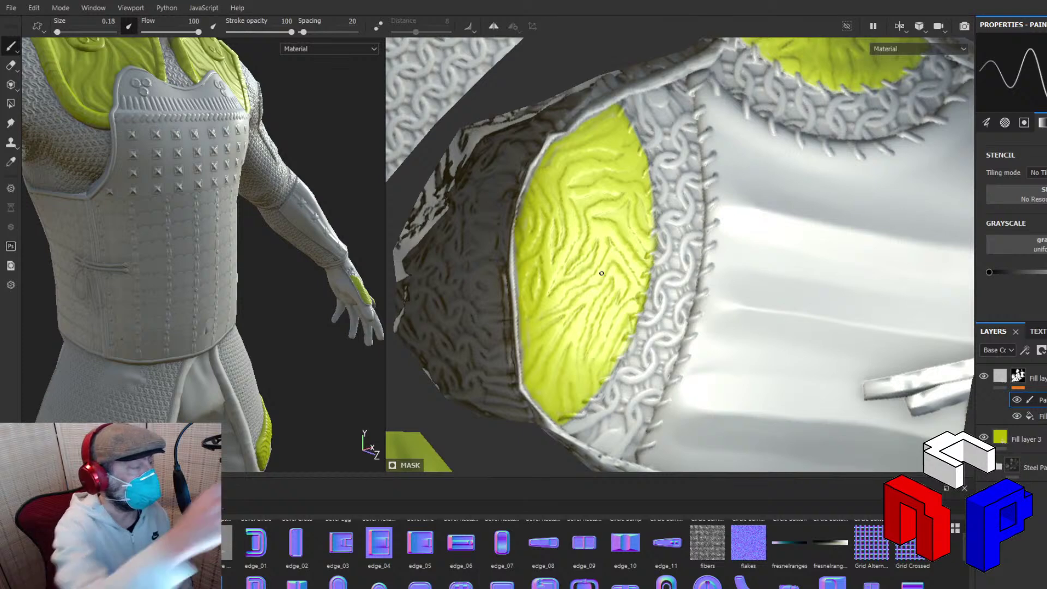
{"action": "left_click_drag", "start_coordinate": [57, 32], "coordinate": [54, 33]}
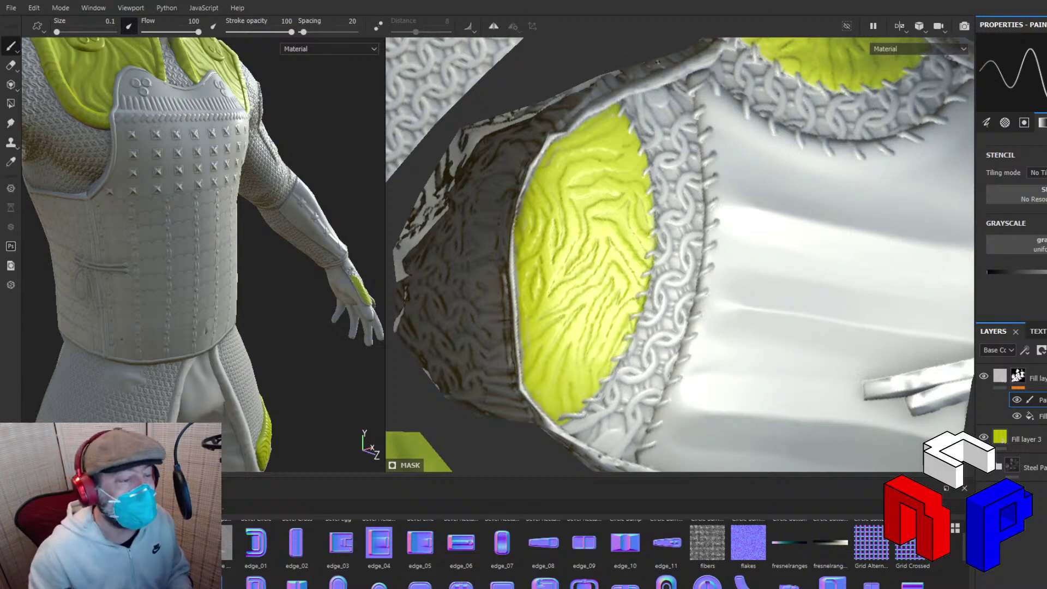
{"action": "scroll", "coordinate": [186, 129], "scroll_direction": "up", "scroll_amount": 2}
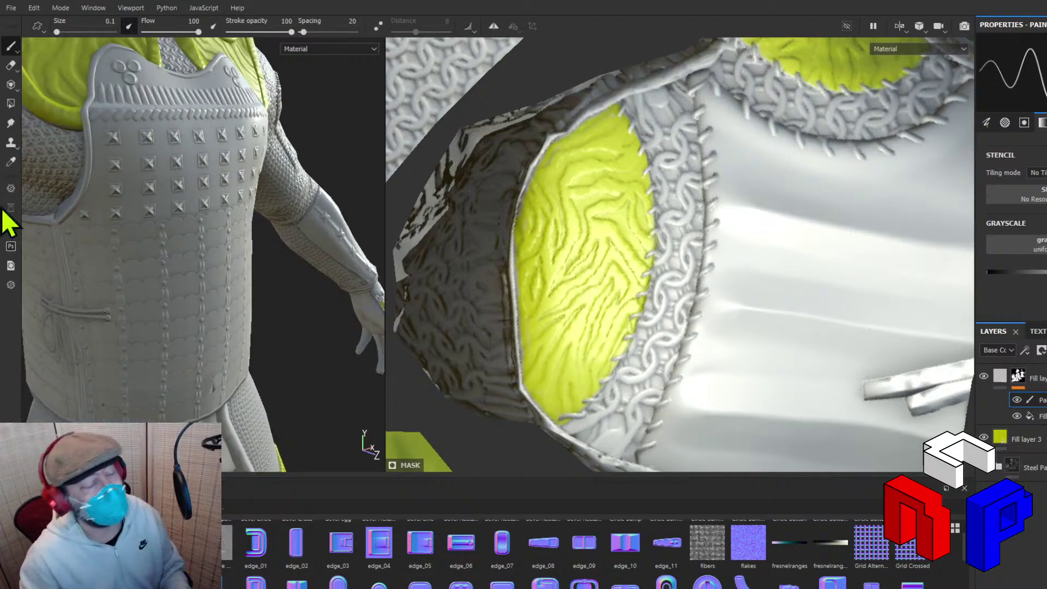
{"action": "scroll", "coordinate": [736, 204], "scroll_direction": "up", "scroll_amount": 2}
{"action": "middle_click_drag", "start_coordinate": [736, 205], "coordinate": [575, 450], "text": "alt"}
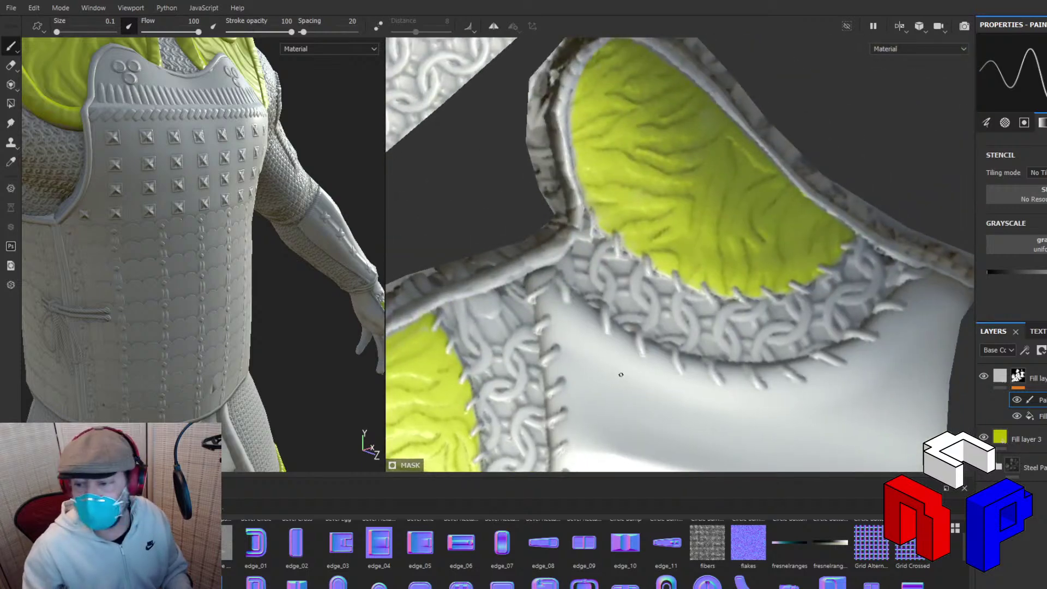
{"action": "middle_click_drag", "start_coordinate": [620, 374], "coordinate": [665, 264], "text": "alt"}
Examine the ring-shaped cloth piece and the rest of the UV layout for gray or yellow-green areas still to clean up.
{"action": "scroll", "coordinate": [666, 264], "scroll_direction": "down", "scroll_amount": 5}
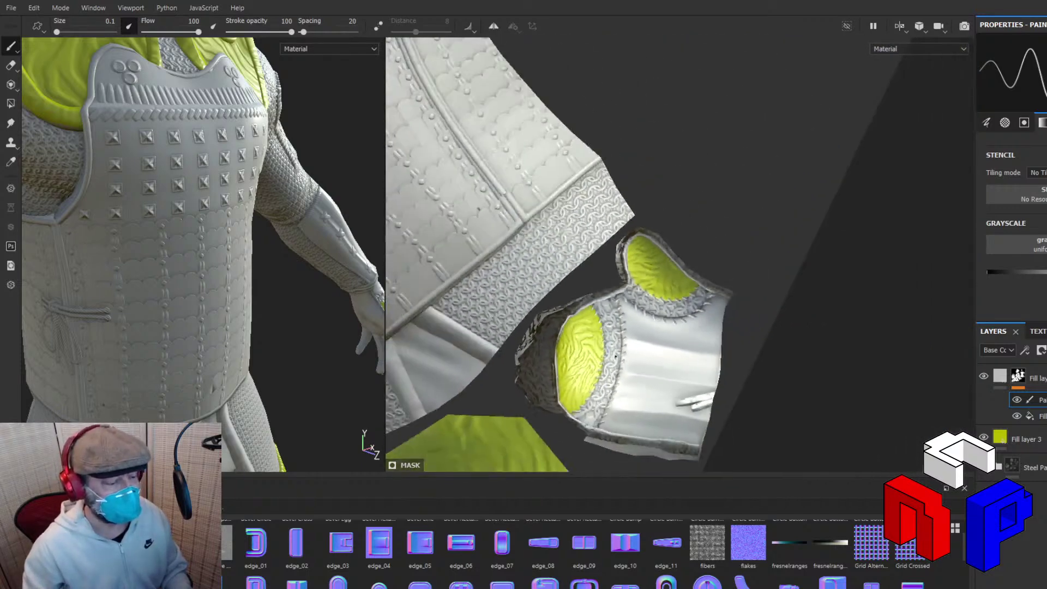
{"action": "middle_click_drag", "start_coordinate": [615, 356], "coordinate": [785, 163], "text": "alt"}
{"action": "middle_click_drag", "start_coordinate": [661, 355], "coordinate": [772, 255], "text": "alt"}
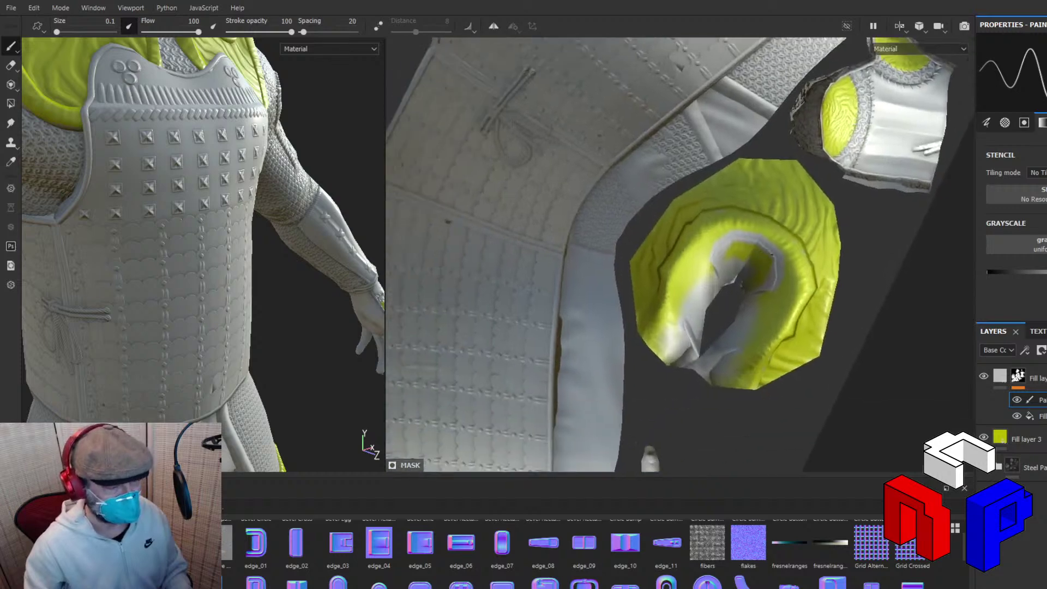
{"action": "scroll", "coordinate": [679, 253], "scroll_direction": "down", "scroll_amount": 6}
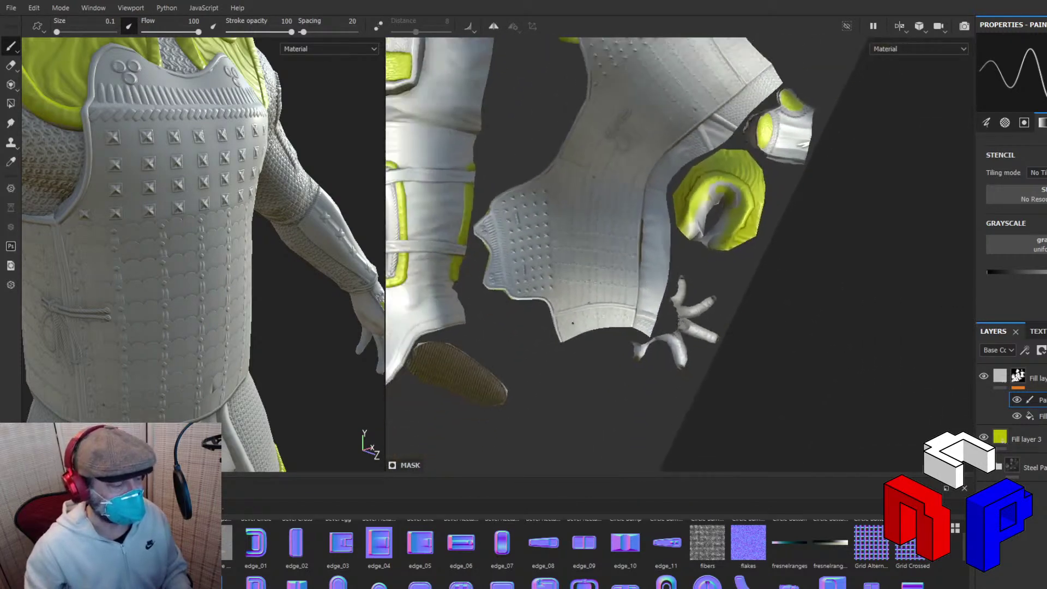
{"action": "scroll", "coordinate": [678, 253], "scroll_direction": "down", "scroll_amount": 3}
{"action": "middle_click_drag", "start_coordinate": [531, 327], "coordinate": [722, 343], "text": "alt"}
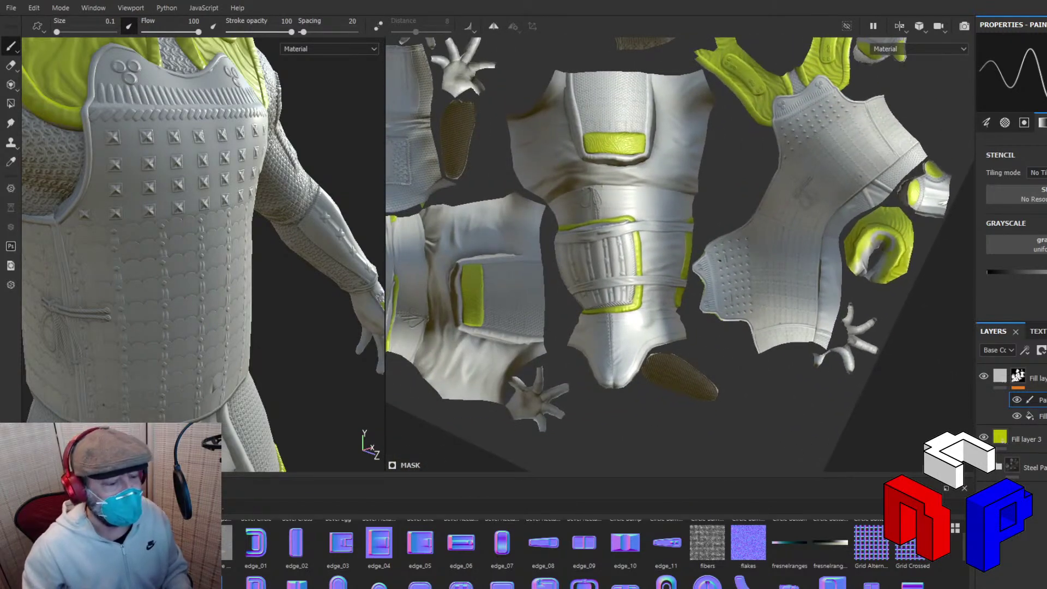
{"action": "middle_click_drag", "start_coordinate": [763, 273], "coordinate": [633, 319], "text": "alt"}
{"action": "scroll", "coordinate": [678, 254], "scroll_direction": "up", "scroll_amount": 6}
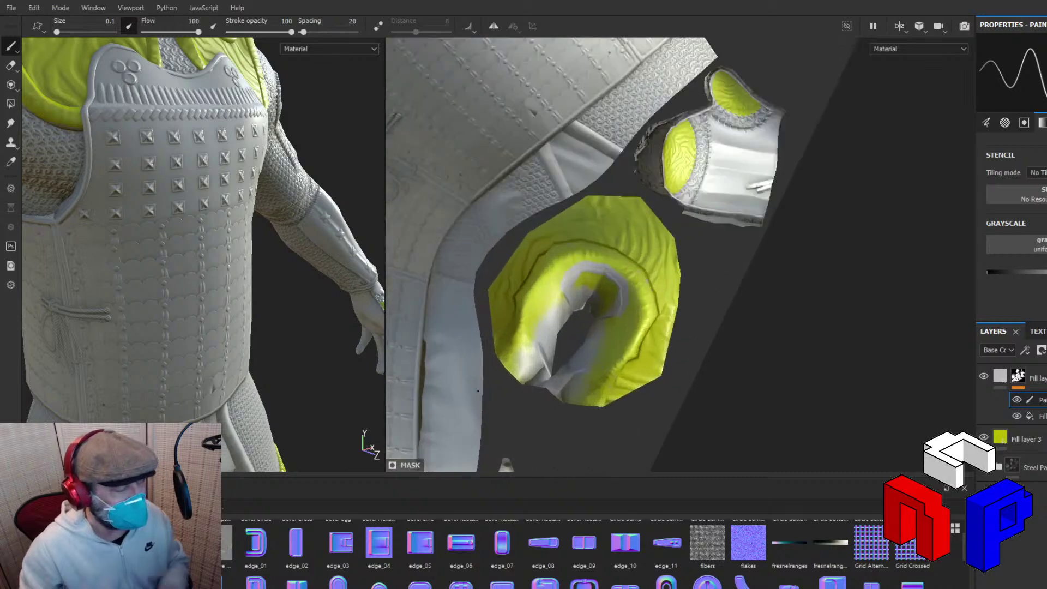
{"action": "scroll", "coordinate": [474, 387], "scroll_direction": "up", "scroll_amount": 2}
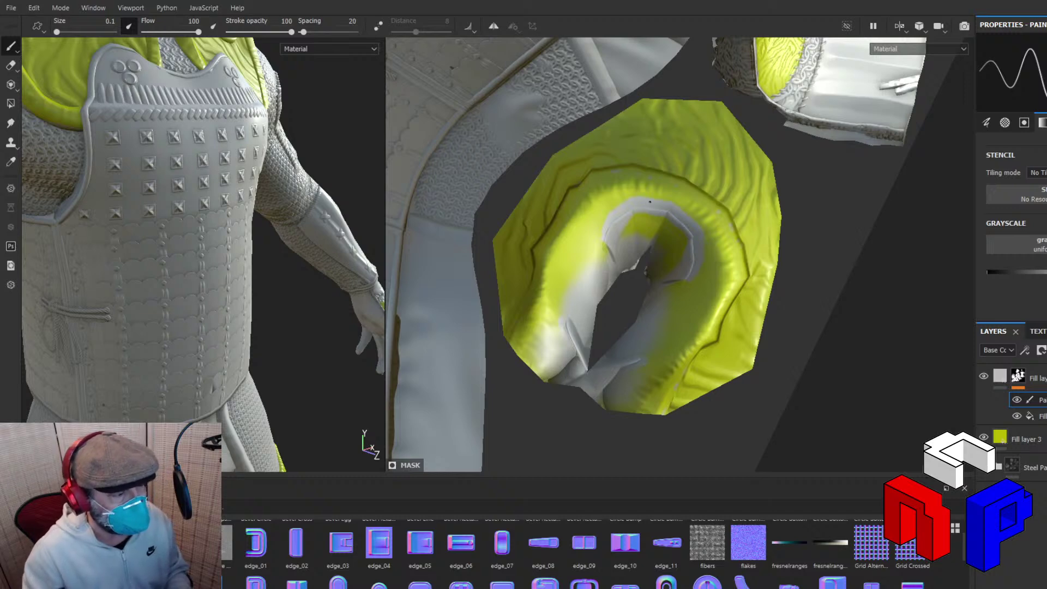
{"action": "scroll", "coordinate": [563, 360], "scroll_direction": "up", "scroll_amount": 5}
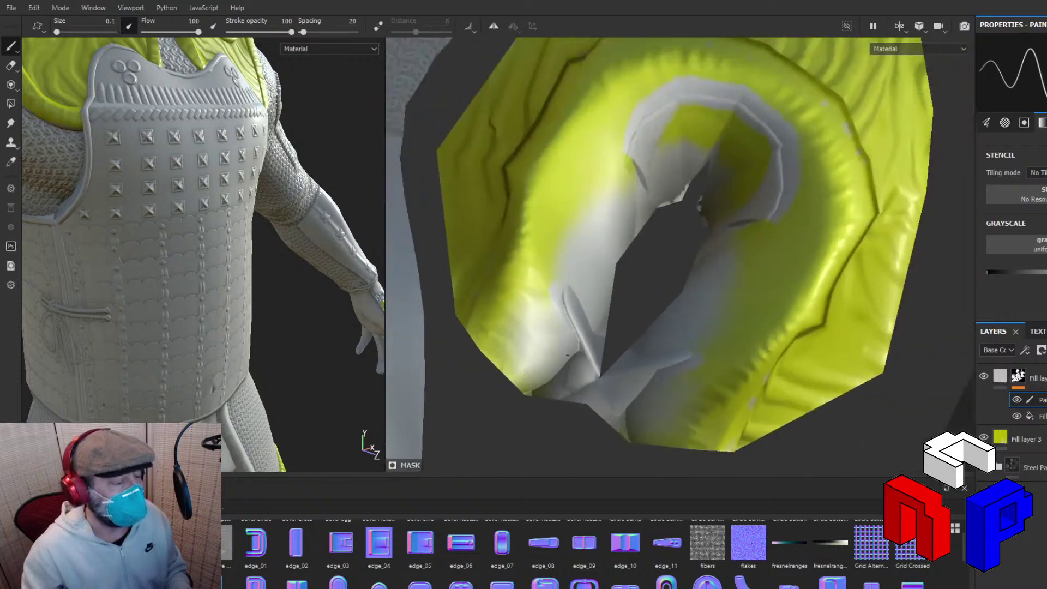
{"action": "scroll", "coordinate": [562, 360], "scroll_direction": "down", "scroll_amount": 10}
{"action": "scroll", "coordinate": [563, 361], "scroll_direction": "down", "scroll_amount": 6}
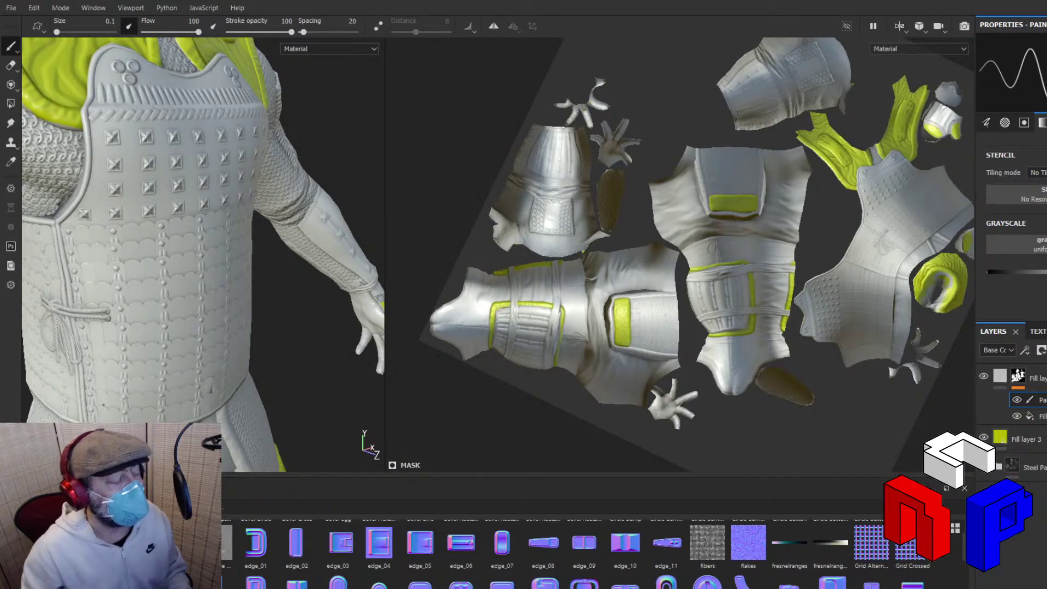
{"action": "scroll", "coordinate": [554, 190], "scroll_direction": "up", "scroll_amount": 6}
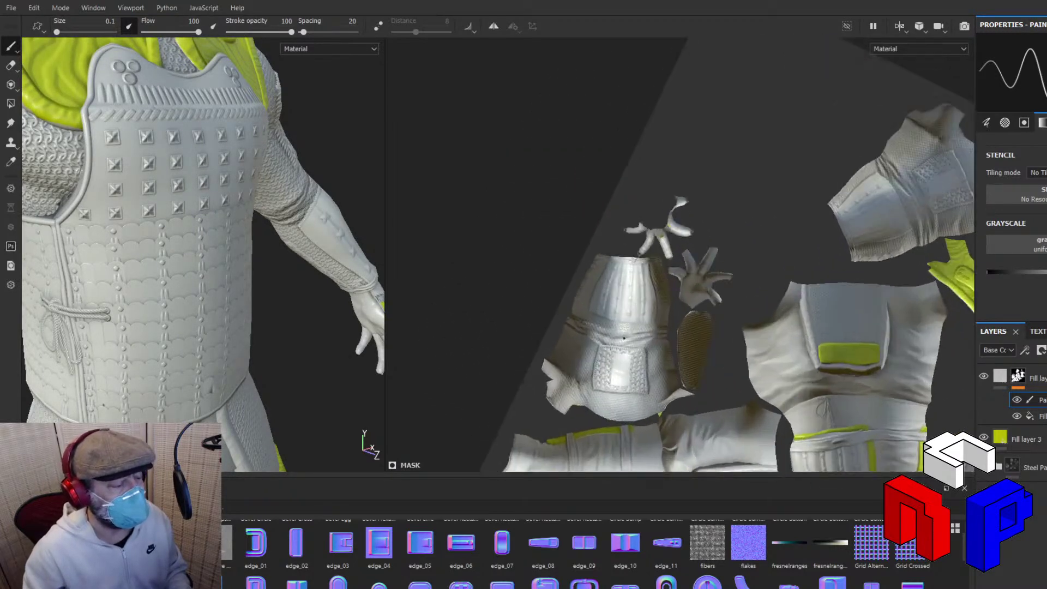
Examine the chainmail forearm piece, the hands and the leg pieces of the UV layout for areas still to clean up.
{"action": "scroll", "coordinate": [624, 338], "scroll_direction": "up", "scroll_amount": 2}
{"action": "scroll", "coordinate": [624, 338], "scroll_direction": "down", "scroll_amount": 3}
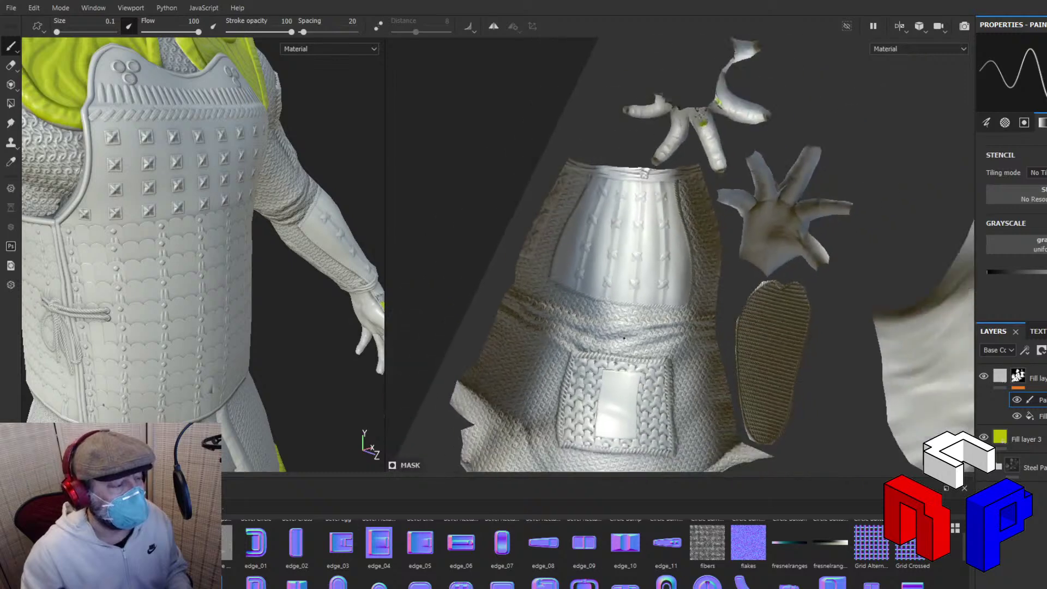
{"action": "scroll", "coordinate": [624, 338], "scroll_direction": "down", "scroll_amount": 3}
{"action": "middle_click_drag", "start_coordinate": [605, 415], "coordinate": [546, 125]}
{"action": "scroll", "coordinate": [546, 125], "scroll_direction": "down", "scroll_amount": 2}
{"action": "scroll", "coordinate": [545, 281], "scroll_direction": "up", "scroll_amount": 4}
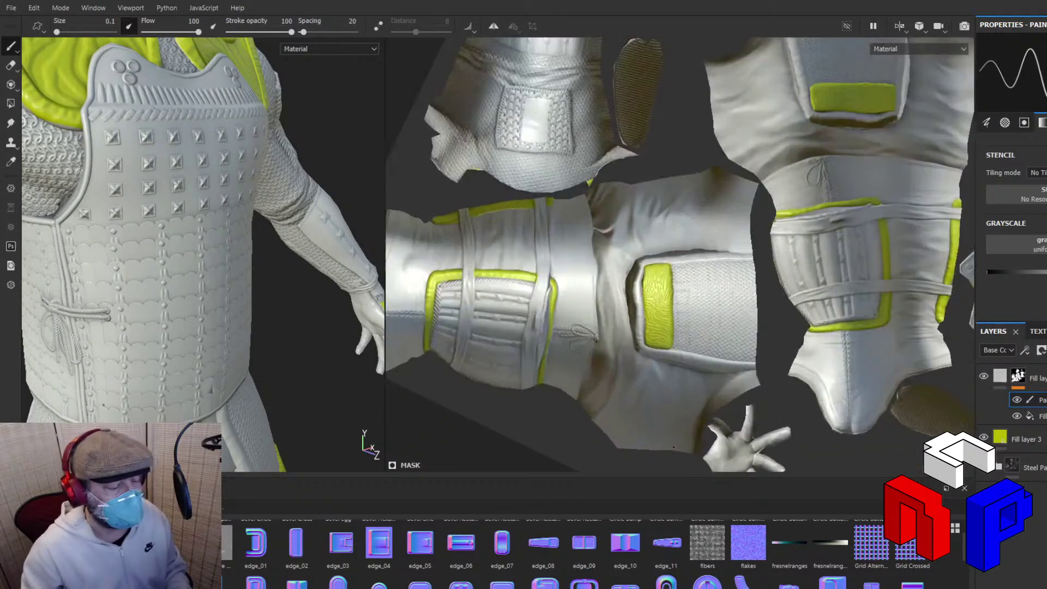
{"action": "middle_click_drag", "start_coordinate": [547, 283], "coordinate": [725, 577]}
{"action": "scroll", "coordinate": [606, 136], "scroll_direction": "up", "scroll_amount": 2}
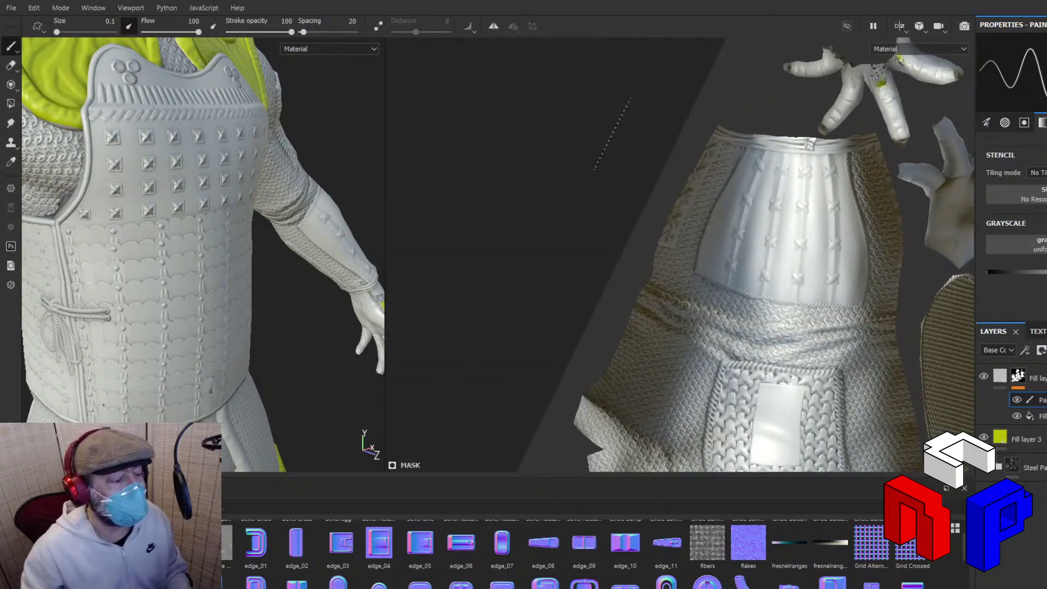
Set the brush grayscale to black and paint the lower laced strip beside the forearm's chainmail yellow-green around its cords at size 0.1.
{"action": "mouse_move", "coordinate": [605, 136]}
{"action": "right_mouse_down", "text": "shift"}
{"action": "mouse_move", "coordinate": [563, 184]}
{"action": "mouse_move", "coordinate": [688, 184]}
{"action": "mouse_move", "coordinate": [657, 188]}
{"action": "right_mouse_up", "text": "shift"}
{"action": "scroll", "coordinate": [637, 245], "scroll_direction": "up", "scroll_amount": 5}
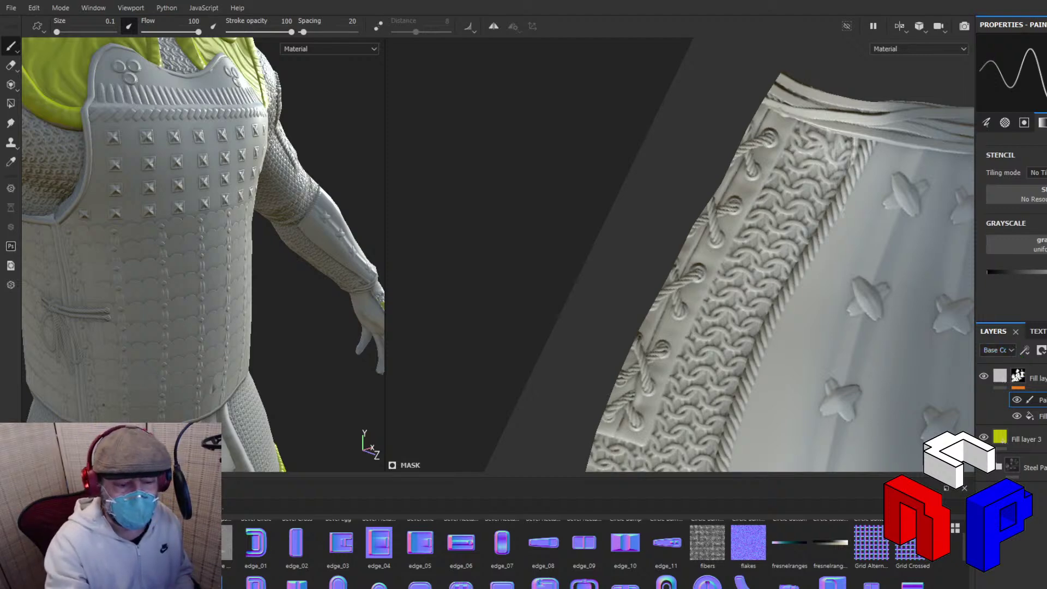
{"action": "left_click", "coordinate": [989, 272]}
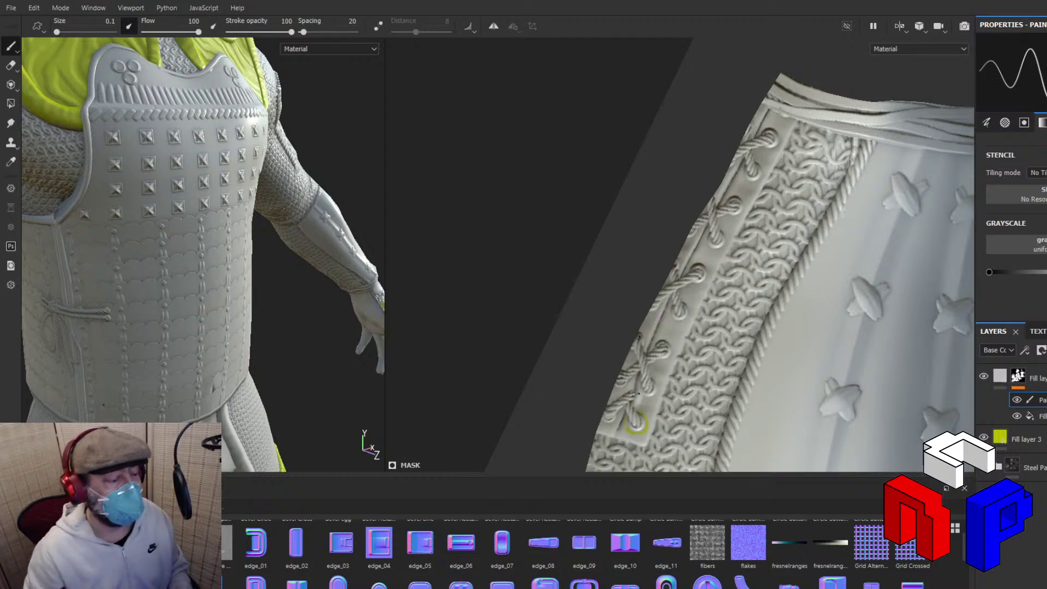
{"action": "scroll", "coordinate": [636, 423], "scroll_direction": "up", "scroll_amount": 5}
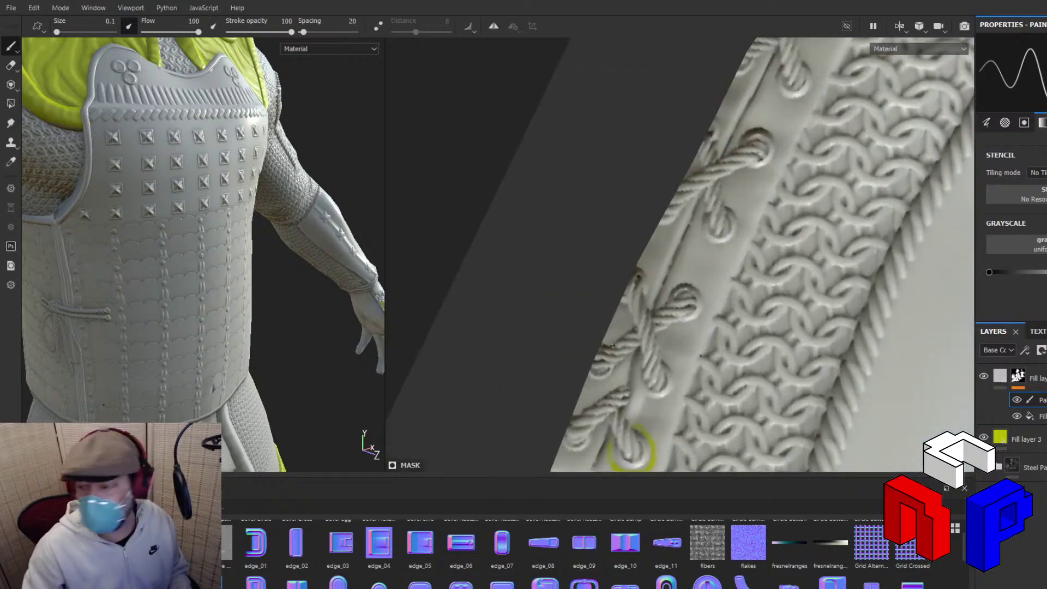
{"action": "scroll", "coordinate": [631, 449], "scroll_direction": "down", "scroll_amount": 3}
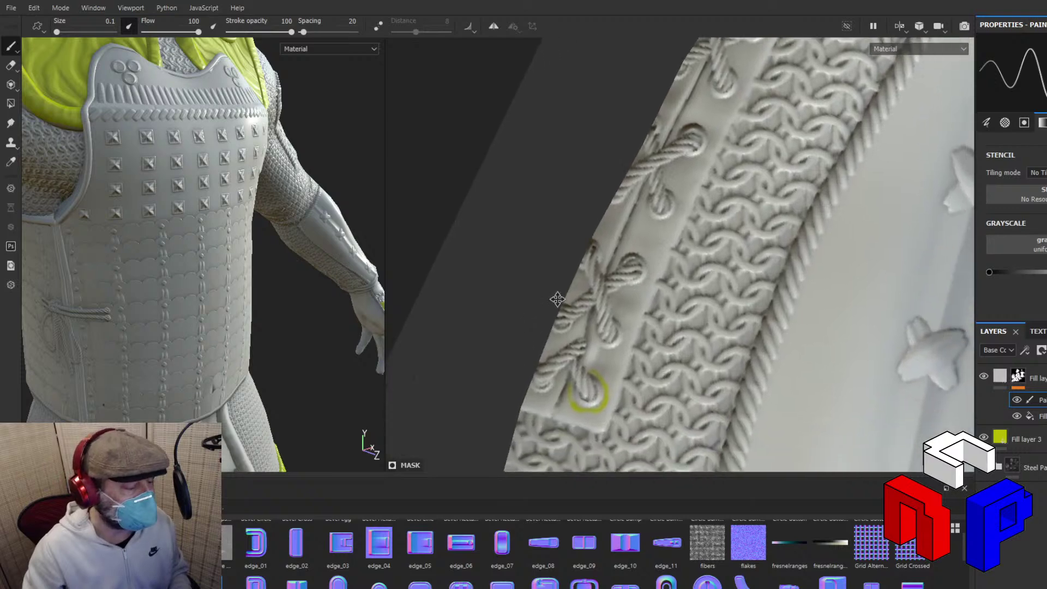
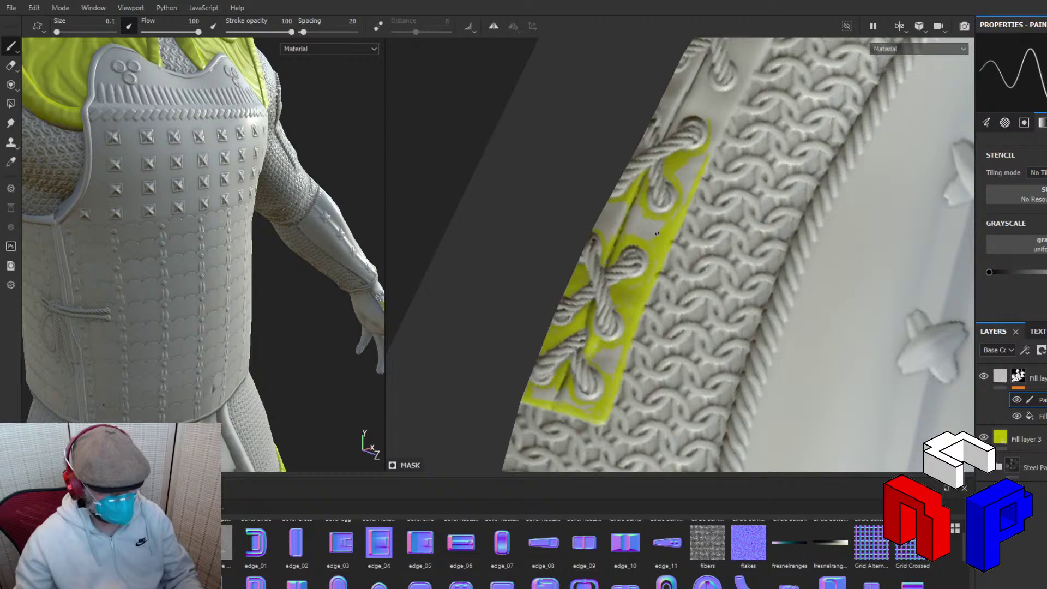
{"action": "middle_click_drag", "start_coordinate": [657, 233], "coordinate": [523, 423]}
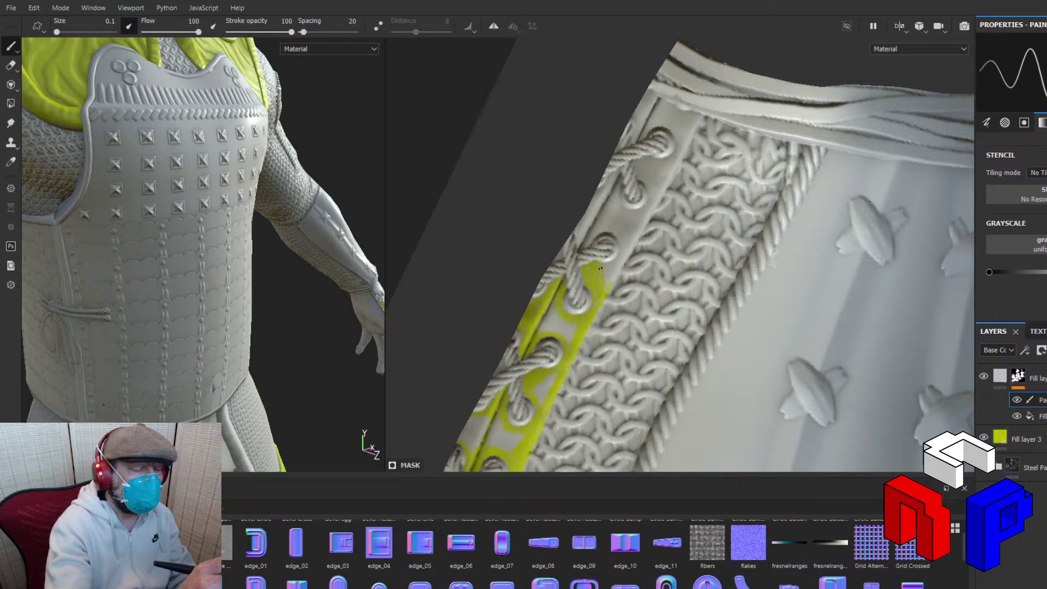
Undo the last stroke, extend the yellow-green up the laced strip to the wrist band, and fill its remaining gray gaps.
{"action": "key", "text": "ctrl+z"}
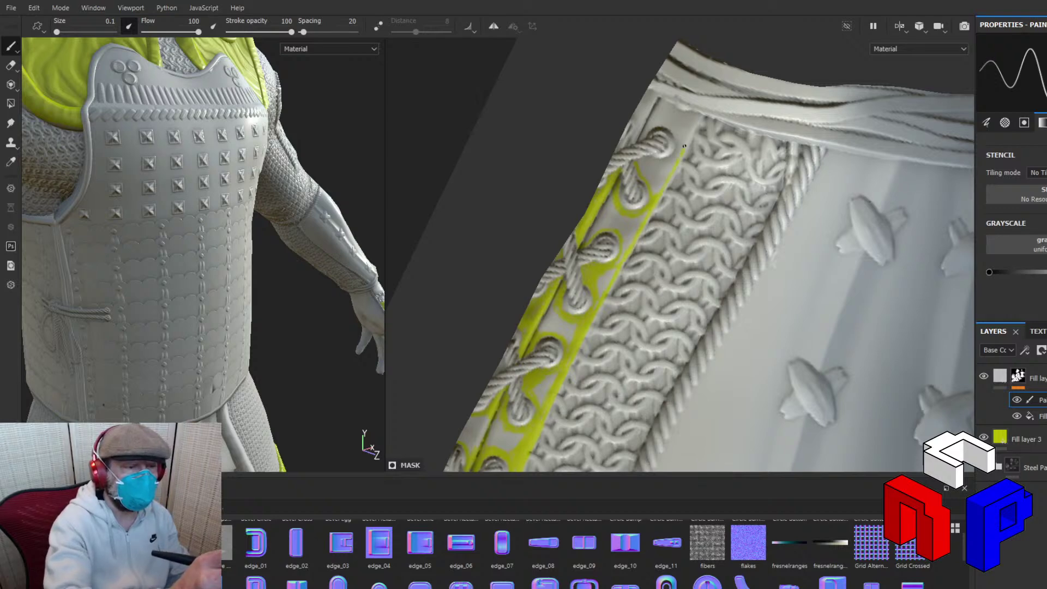
{"action": "left_click_drag", "start_coordinate": [694, 127], "coordinate": [700, 114]}
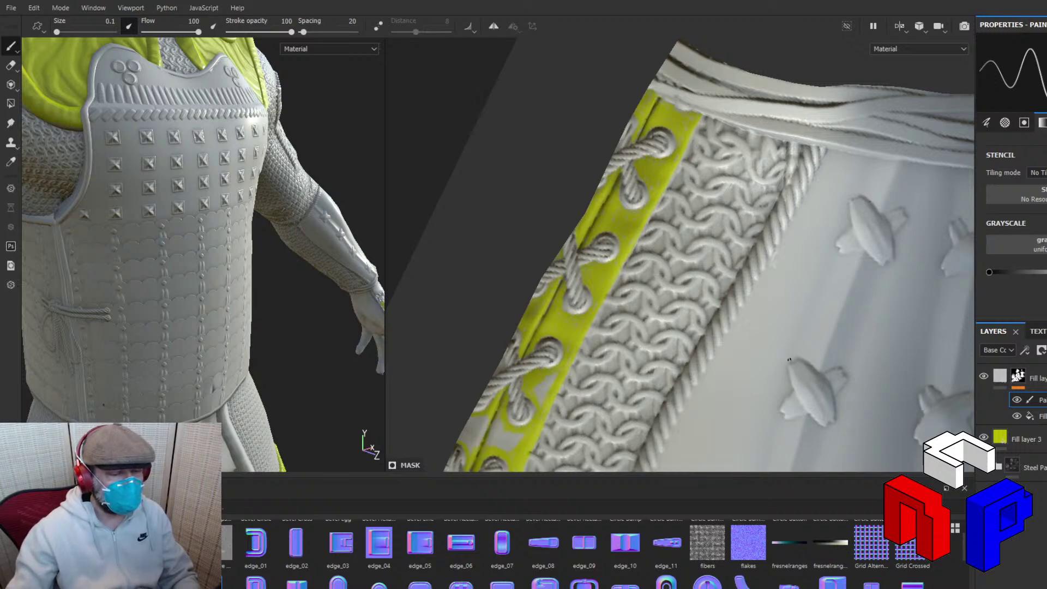
{"action": "left_click_drag", "start_coordinate": [789, 360], "coordinate": [871, 244], "text": "alt"}
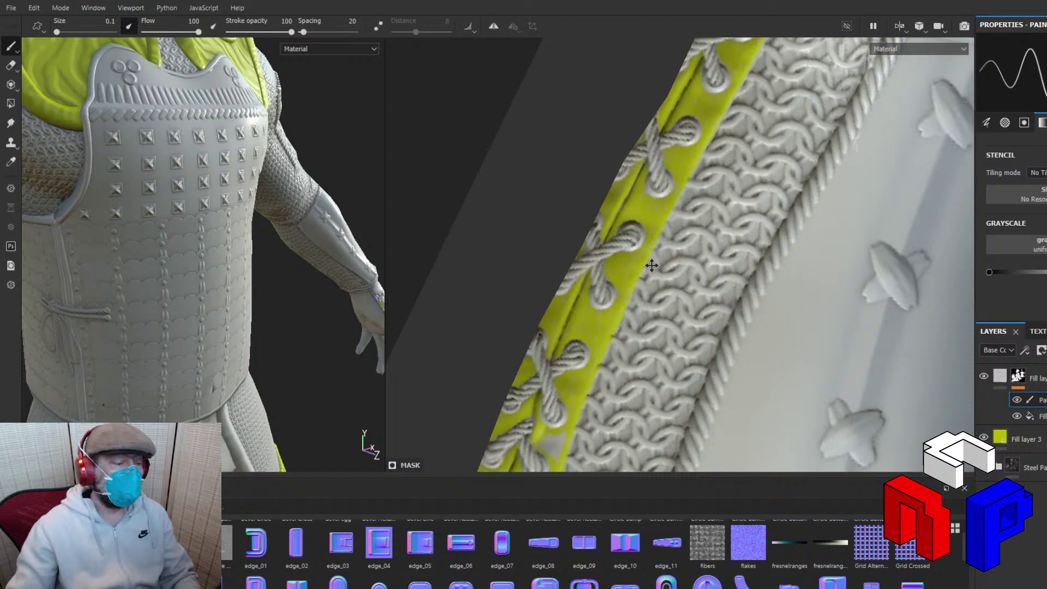
{"action": "left_click_drag", "start_coordinate": [651, 265], "coordinate": [720, 145], "text": "alt"}
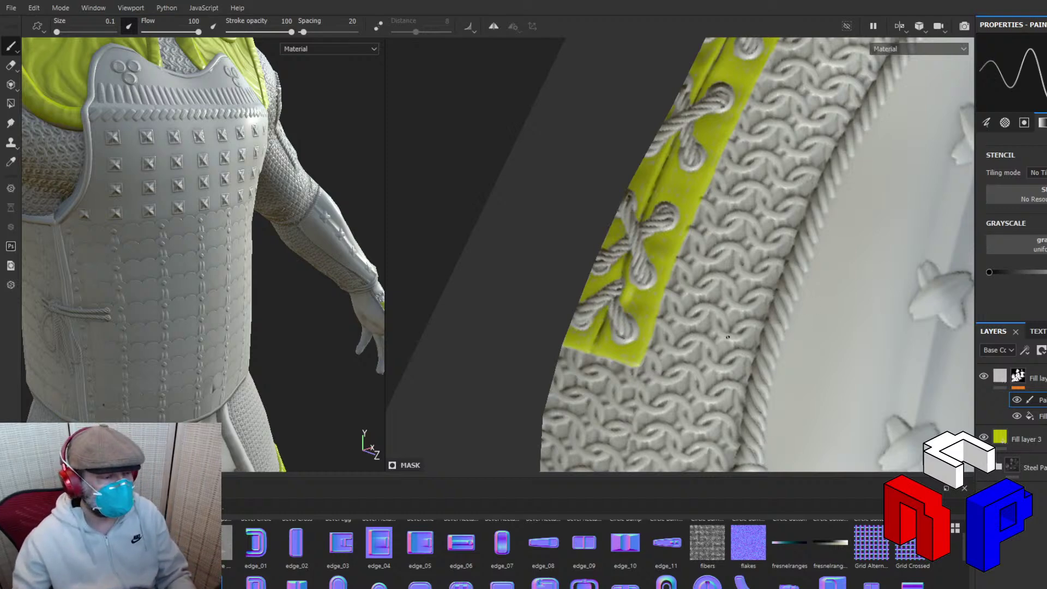
Switch the brush grayscale back to white and restore gray along the outer edge of the leg piece's yellow-green trim near the first strap.
{"action": "scroll", "coordinate": [727, 337], "scroll_direction": "down", "scroll_amount": 8}
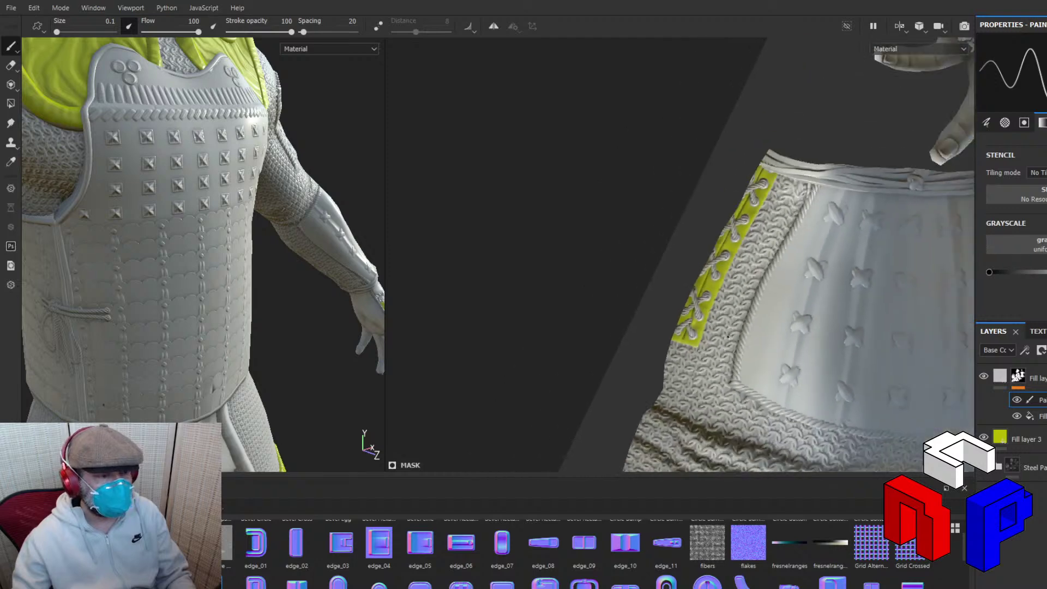
{"action": "scroll", "coordinate": [728, 339], "scroll_direction": "down", "scroll_amount": 5}
{"action": "middle_click_drag", "start_coordinate": [736, 366], "coordinate": [685, 188], "text": "alt"}
{"action": "scroll", "coordinate": [682, 337], "scroll_direction": "up", "scroll_amount": 8}
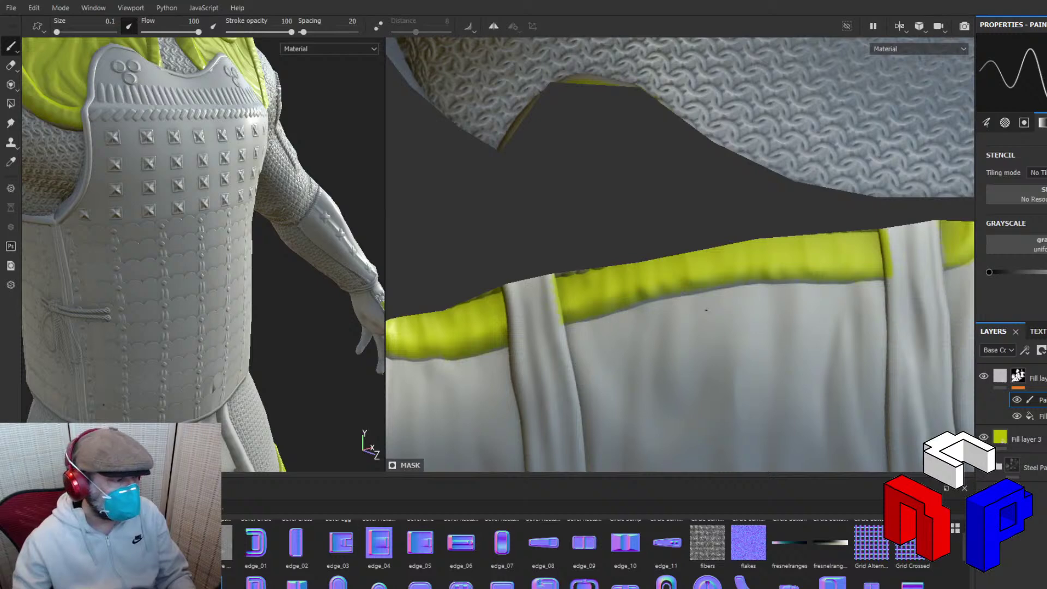
{"action": "middle_click_drag", "start_coordinate": [720, 322], "coordinate": [823, 323], "text": "alt"}
{"action": "scroll", "coordinate": [745, 330], "scroll_direction": "down", "scroll_amount": 2}
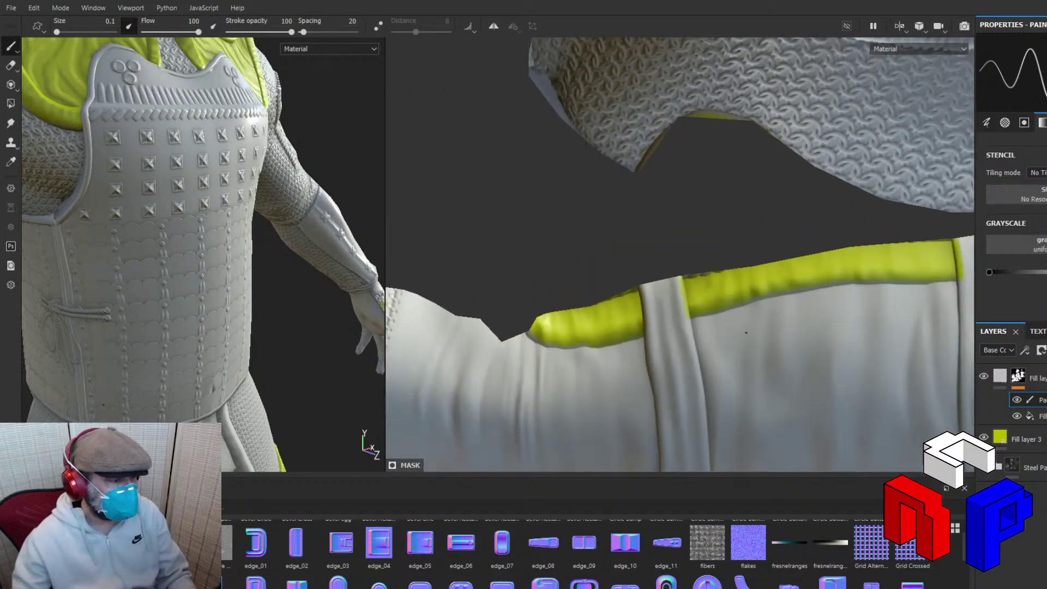
{"action": "scroll", "coordinate": [740, 339], "scroll_direction": "up", "scroll_amount": 1}
{"action": "scroll", "coordinate": [741, 340], "scroll_direction": "up", "scroll_amount": 2}
{"action": "middle_click_drag", "start_coordinate": [772, 343], "coordinate": [875, 325], "text": "alt"}
{"action": "mouse_move", "coordinate": [823, 332]}
{"action": "right_mouse_down", "text": "shift"}
{"action": "mouse_move", "coordinate": [850, 315]}
{"action": "mouse_move", "coordinate": [840, 279]}
{"action": "mouse_move", "coordinate": [813, 334]}
{"action": "mouse_move", "coordinate": [853, 441]}
{"action": "mouse_move", "coordinate": [891, 483]}
{"action": "mouse_move", "coordinate": [881, 484]}
{"action": "right_mouse_up", "text": "shift"}
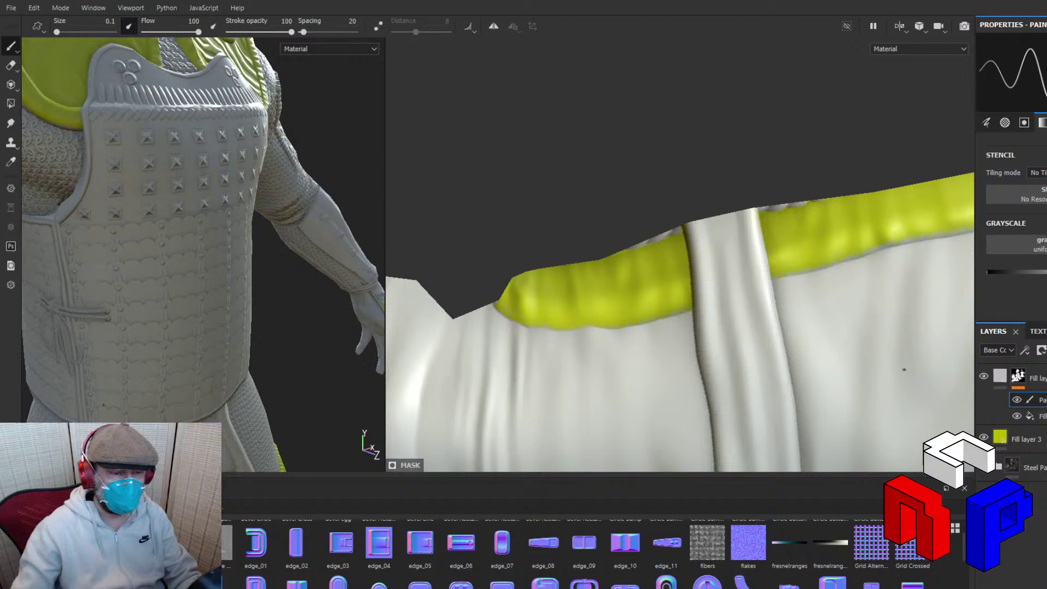
{"action": "middle_click_drag", "start_coordinate": [900, 367], "coordinate": [619, 408], "text": "alt"}
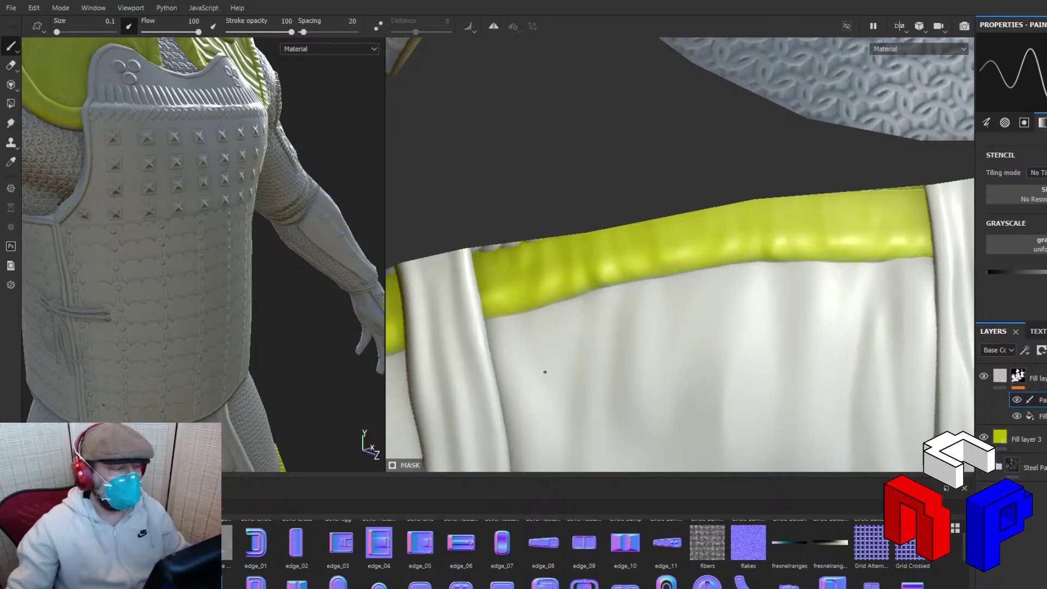
Clean the leg trim's border along the second strap and around its rounded end.
{"action": "scroll", "coordinate": [706, 254], "scroll_direction": "down", "scroll_amount": 5}
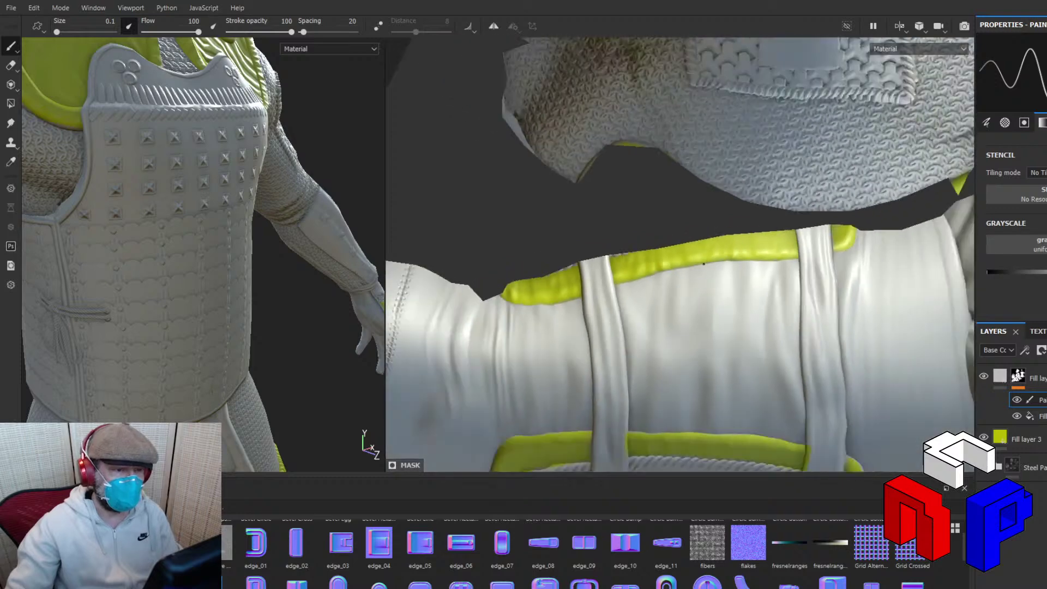
{"action": "scroll", "coordinate": [813, 225], "scroll_direction": "up", "scroll_amount": 6}
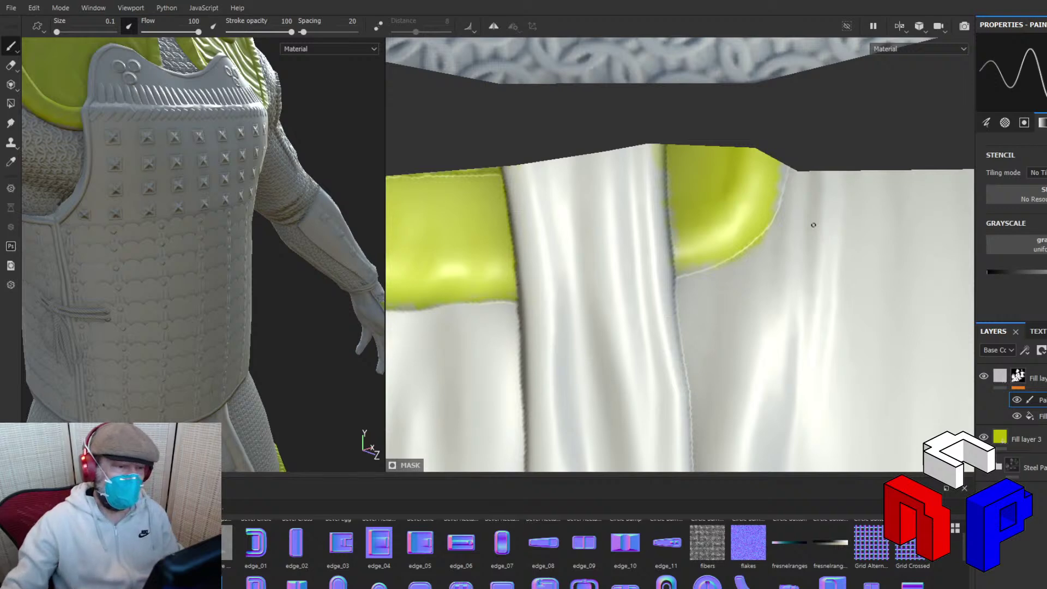
{"action": "left_click_drag", "start_coordinate": [790, 224], "coordinate": [810, 110], "text": "alt"}
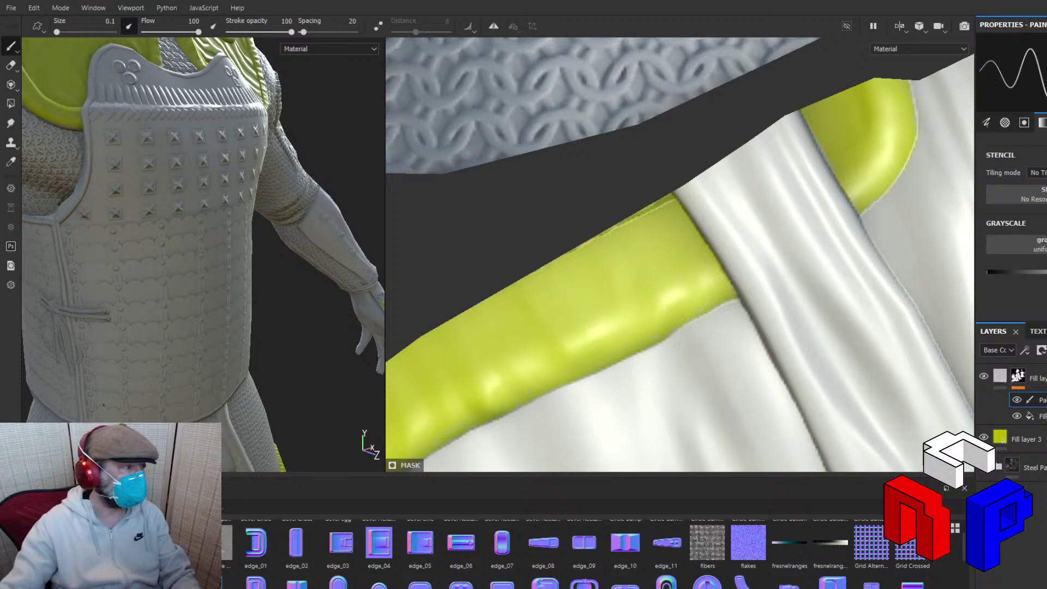
{"action": "scroll", "coordinate": [29, 58], "scroll_direction": "up", "scroll_amount": 1}
{"action": "scroll", "coordinate": [754, 271], "scroll_direction": "down", "scroll_amount": 8}
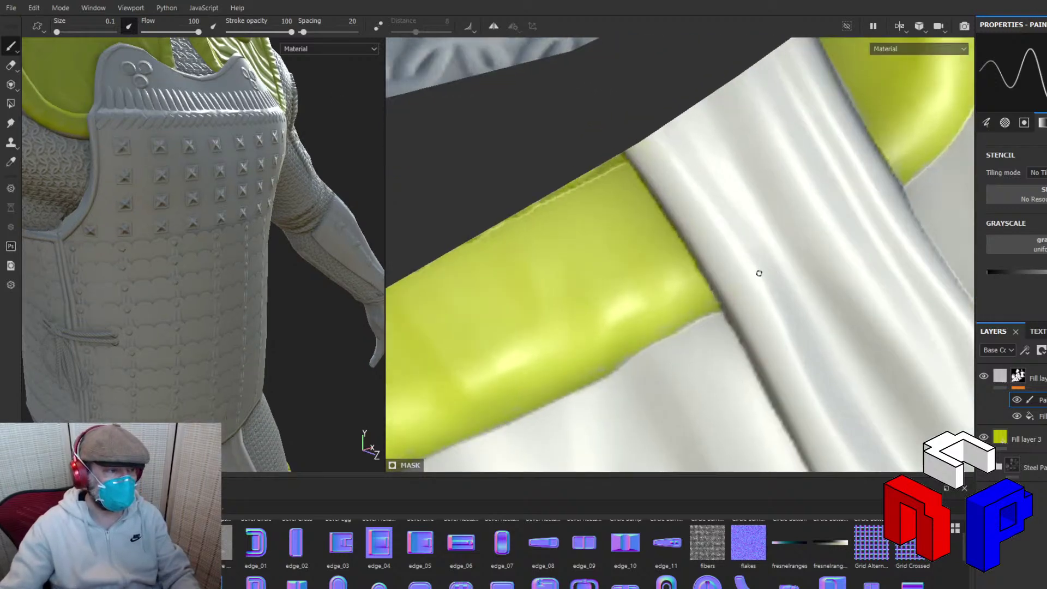
Examine the forearm piece's unpainted side and the whole UV layout for areas still to clean up.
{"action": "scroll", "coordinate": [748, 266], "scroll_direction": "down", "scroll_amount": 4}
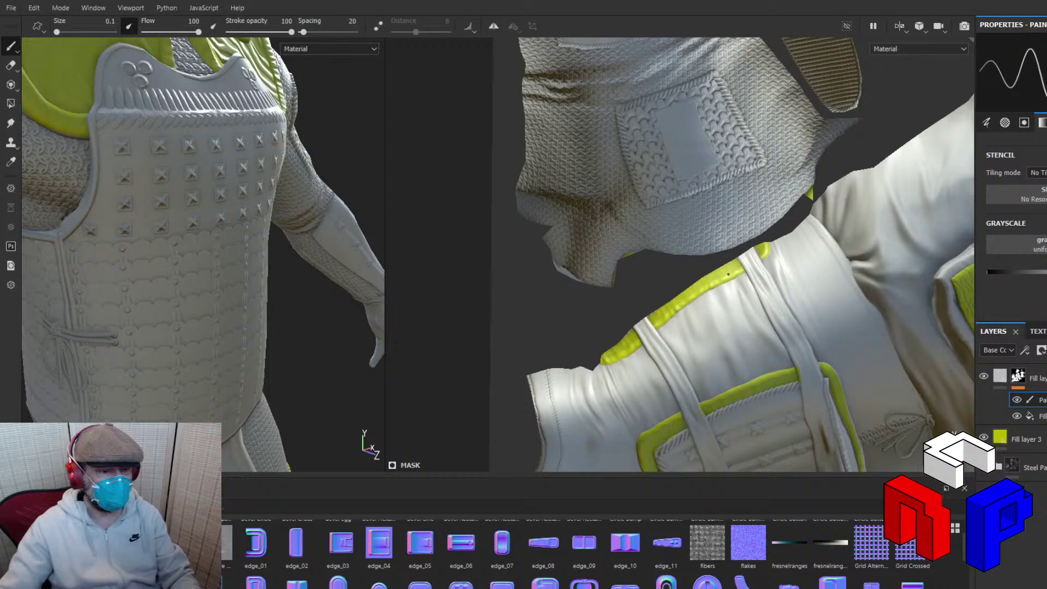
{"action": "left_click_drag", "start_coordinate": [728, 274], "coordinate": [616, 305], "text": "alt"}
{"action": "scroll", "coordinate": [616, 305], "scroll_direction": "up", "scroll_amount": 5}
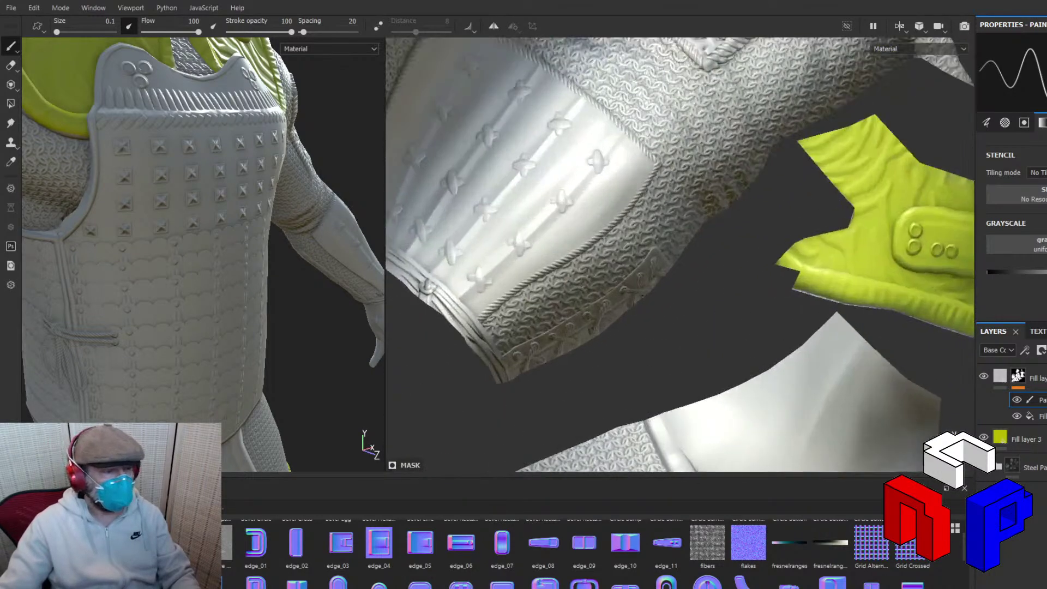
{"action": "scroll", "coordinate": [641, 295], "scroll_direction": "up", "scroll_amount": 3}
{"action": "scroll", "coordinate": [664, 287], "scroll_direction": "down", "scroll_amount": 10}
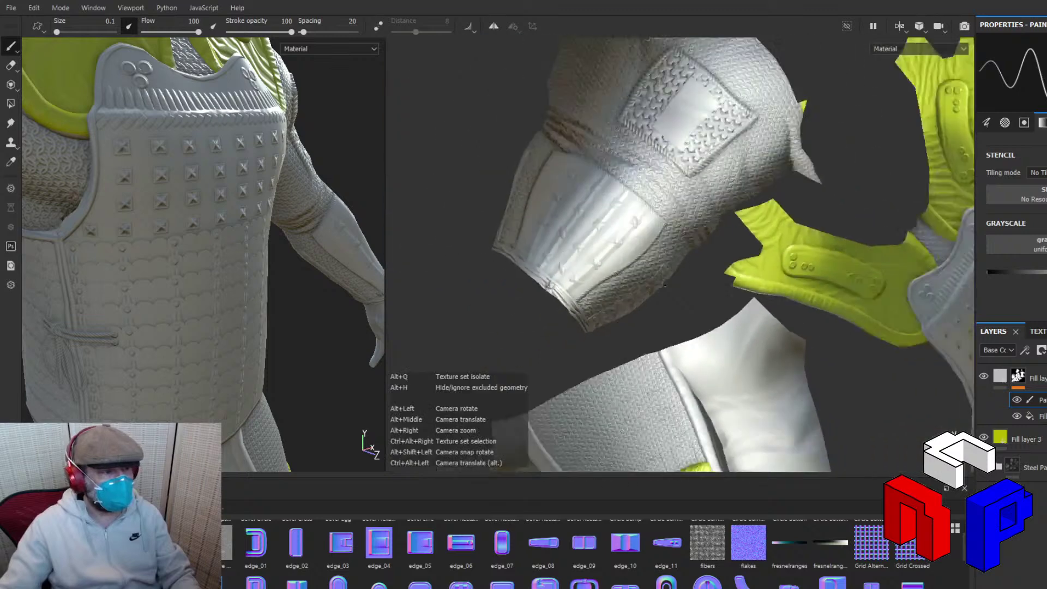
{"action": "scroll", "coordinate": [613, 194], "scroll_direction": "up", "scroll_amount": 5}
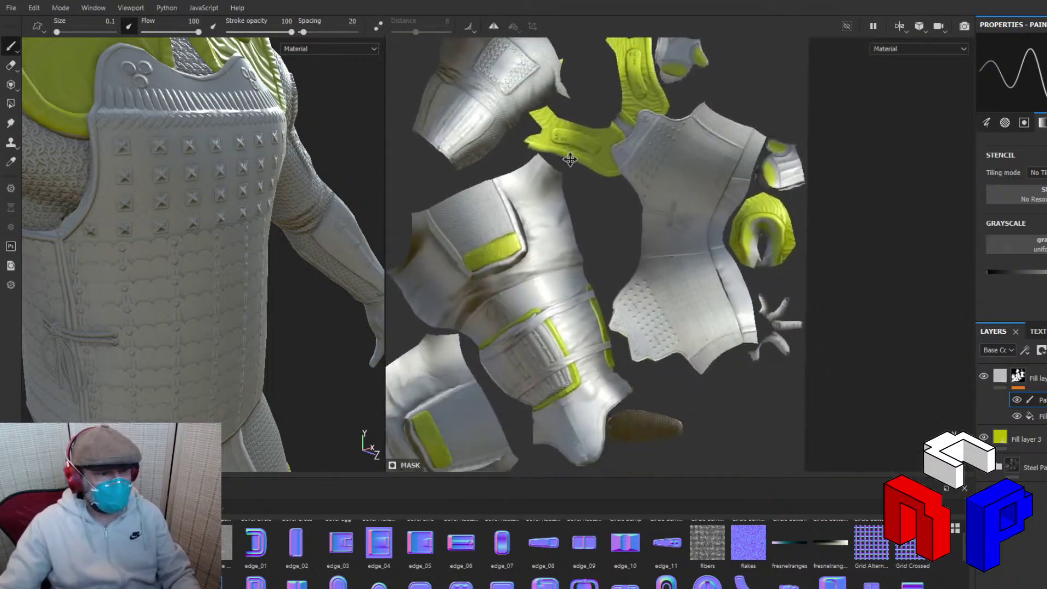
{"action": "scroll", "coordinate": [595, 254], "scroll_direction": "down", "scroll_amount": 2}
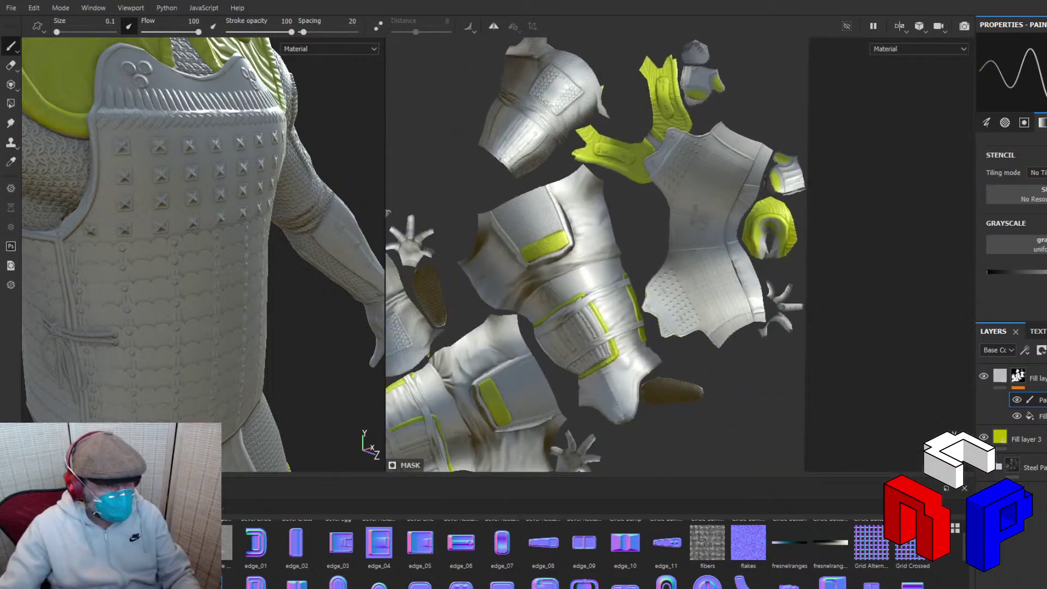
{"action": "middle_click_drag", "start_coordinate": [604, 340], "coordinate": [663, 315]}
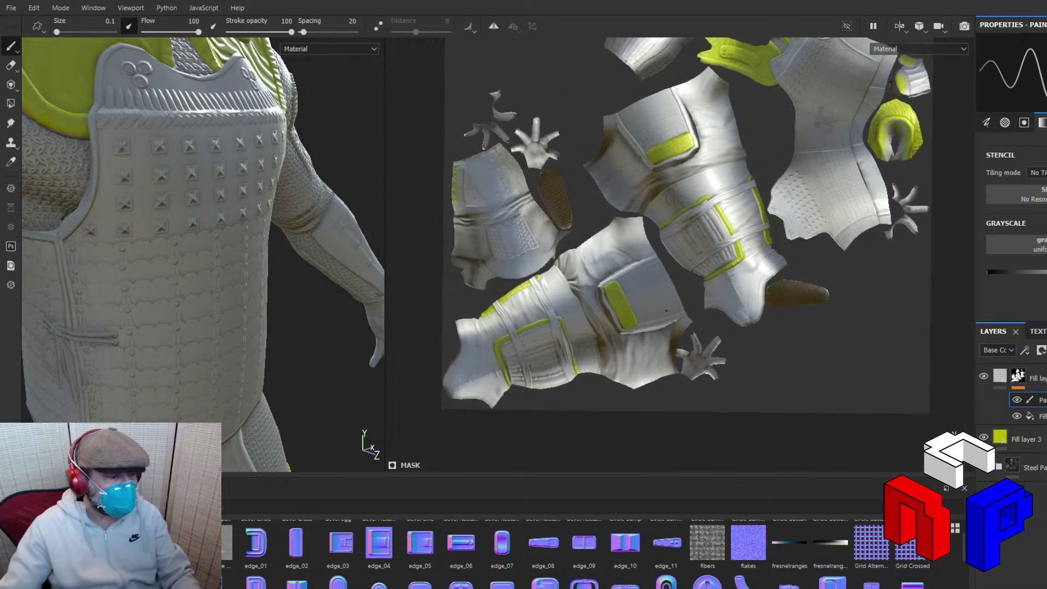
Examine the rectangular thigh patch, the breastplate and the hood pieces for remaining mask errors.
{"action": "scroll", "coordinate": [664, 314], "scroll_direction": "up", "scroll_amount": 5}
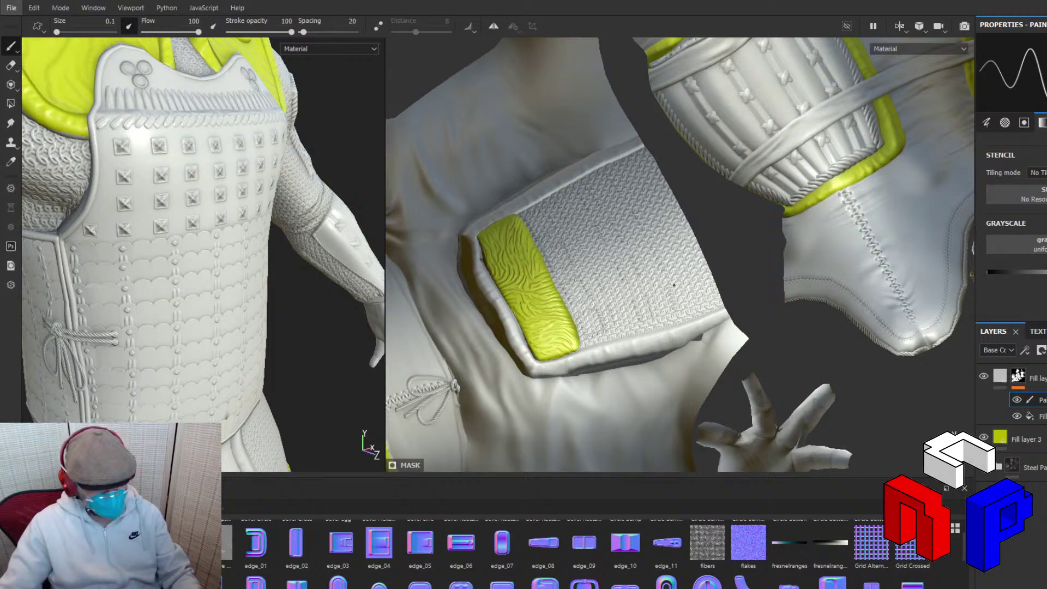
{"action": "scroll", "coordinate": [674, 285], "scroll_direction": "up", "scroll_amount": 4}
{"action": "scroll", "coordinate": [676, 284], "scroll_direction": "down", "scroll_amount": 8}
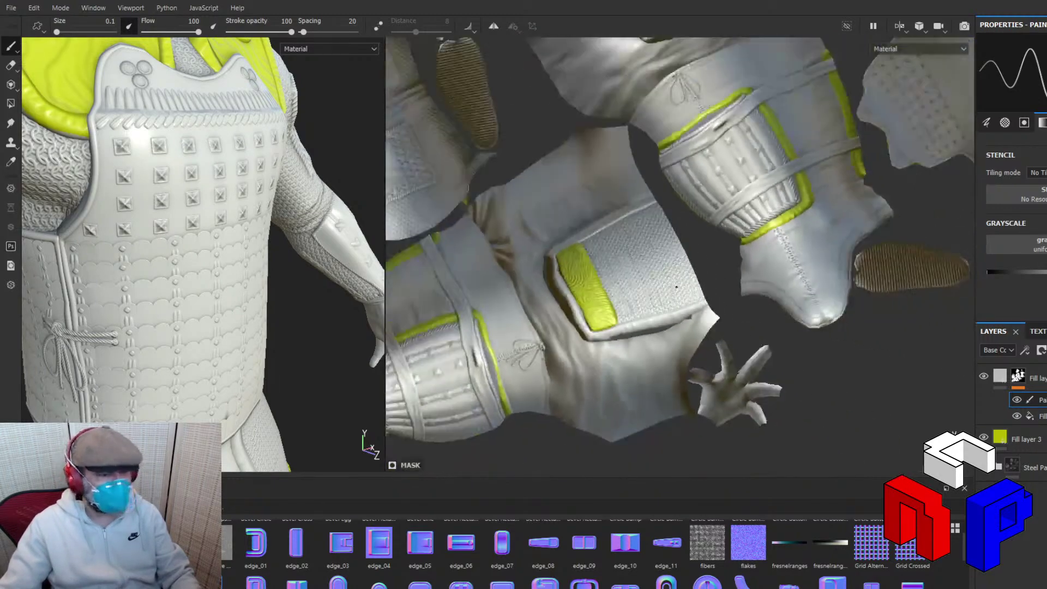
{"action": "scroll", "coordinate": [838, 265], "scroll_direction": "down", "scroll_amount": 3}
{"action": "scroll", "coordinate": [838, 264], "scroll_direction": "down", "scroll_amount": 3}
{"action": "middle_click_drag", "start_coordinate": [819, 254], "coordinate": [538, 363], "text": "alt"}
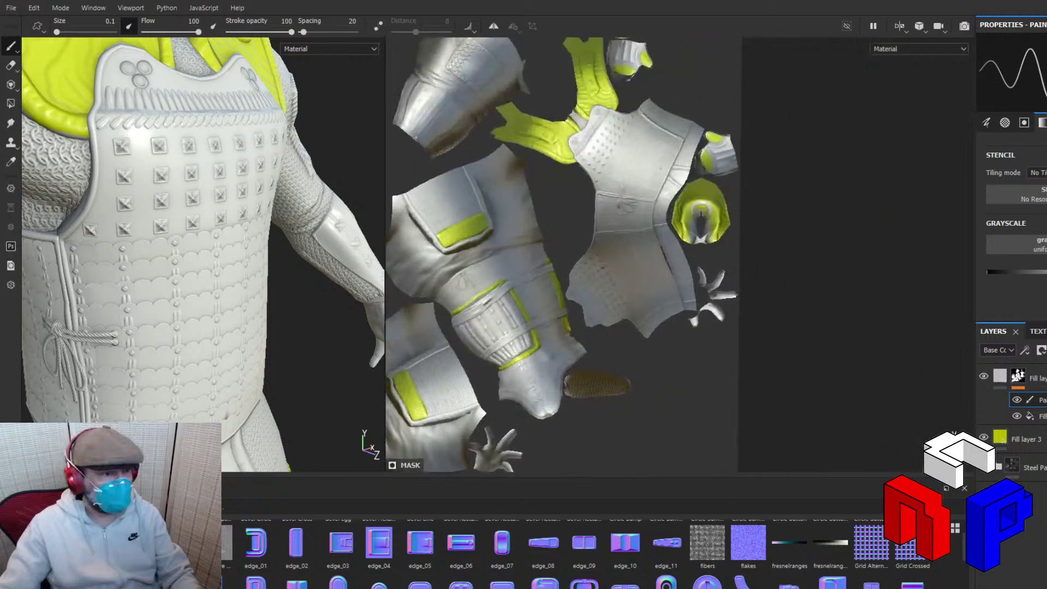
{"action": "scroll", "coordinate": [614, 195], "scroll_direction": "down", "scroll_amount": 2}
{"action": "scroll", "coordinate": [613, 208], "scroll_direction": "up", "scroll_amount": 4}
{"action": "scroll", "coordinate": [618, 174], "scroll_direction": "up", "scroll_amount": 2}
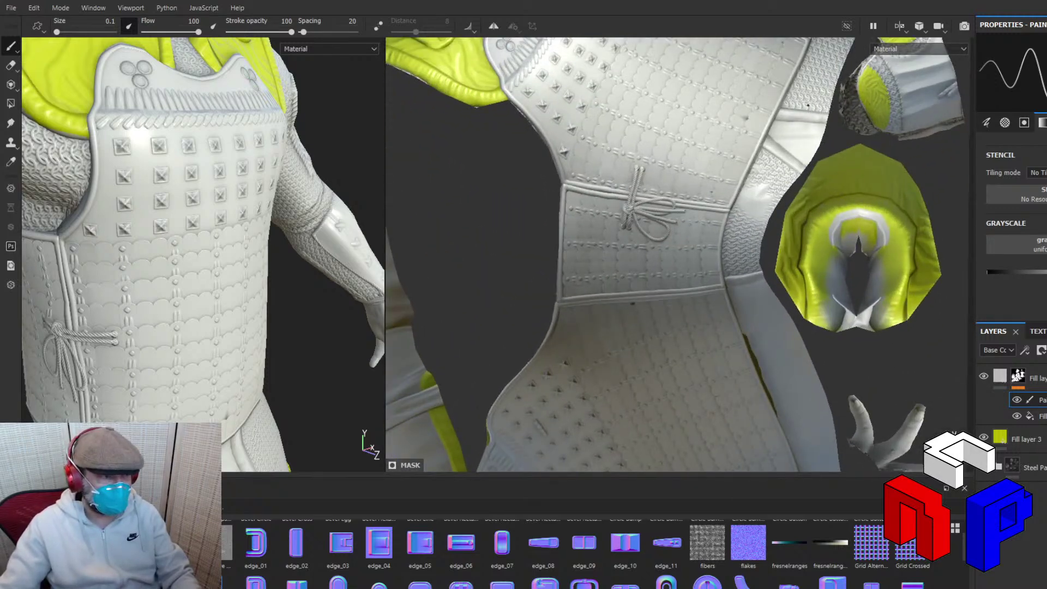
{"action": "scroll", "coordinate": [715, 152], "scroll_direction": "down", "scroll_amount": 5}
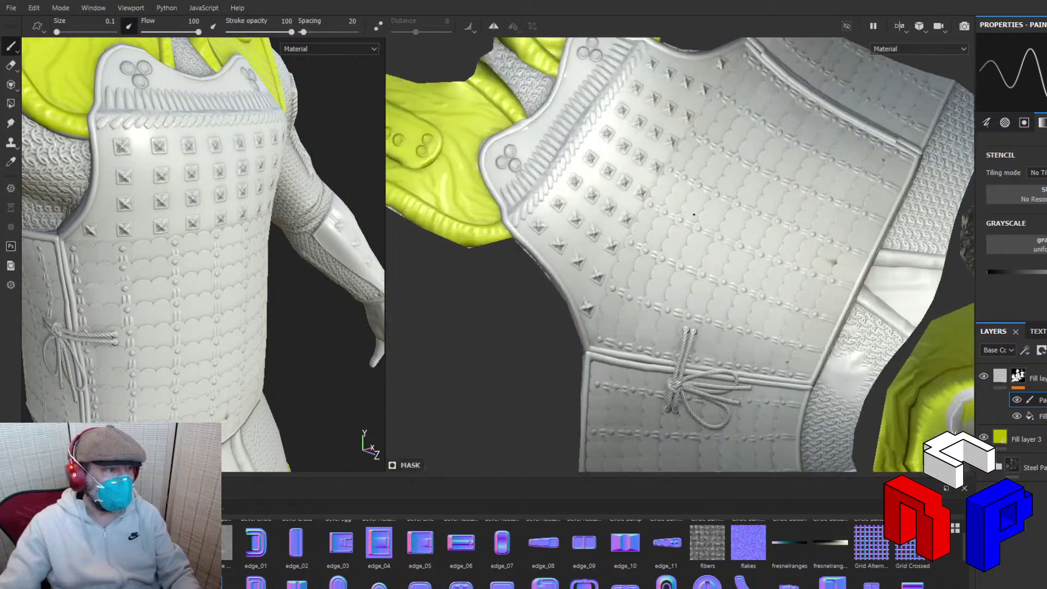
{"action": "scroll", "coordinate": [694, 215], "scroll_direction": "down", "scroll_amount": 3}
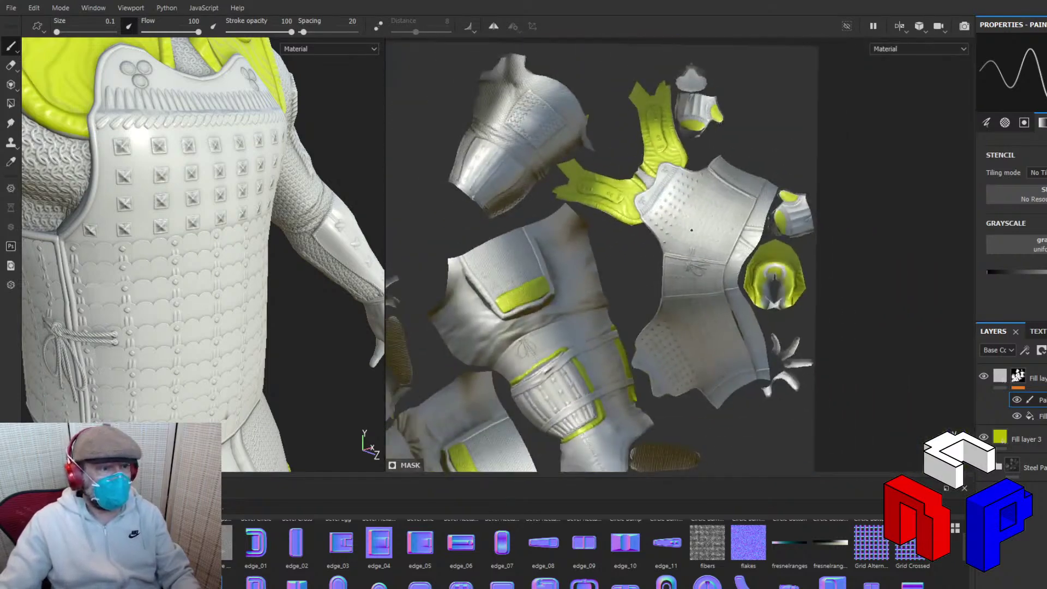
{"action": "middle_click_drag", "start_coordinate": [691, 230], "coordinate": [771, 299]}
{"action": "scroll", "coordinate": [771, 299], "scroll_direction": "up", "scroll_amount": 2}
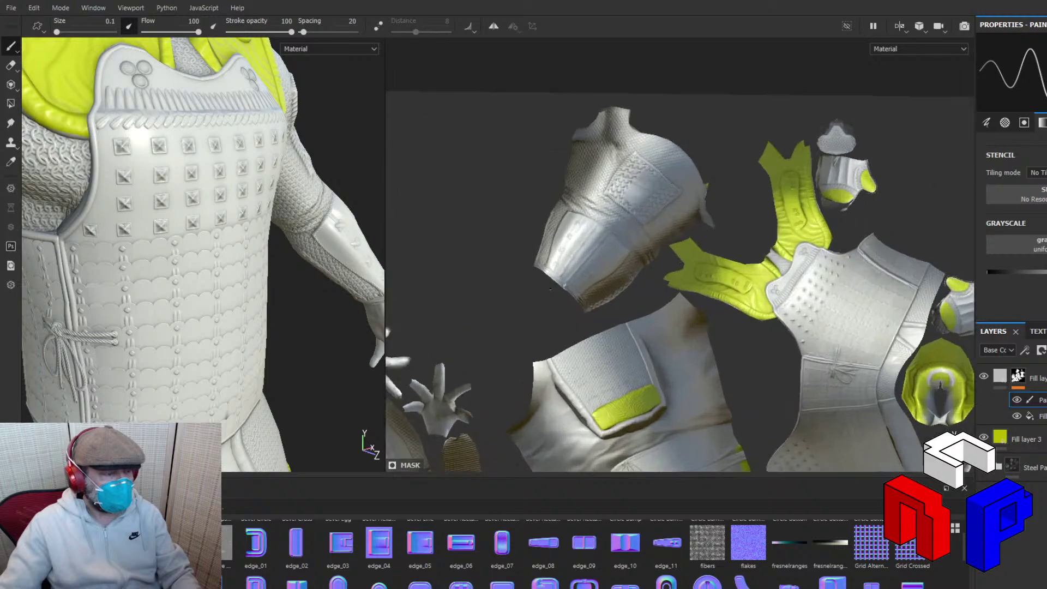
Examine the forearm, hand, thigh and upper-arm pieces in the UV layout for cloth strips still missing from the mask.
{"action": "middle_click_drag", "start_coordinate": [550, 289], "coordinate": [762, 73], "text": "alt"}
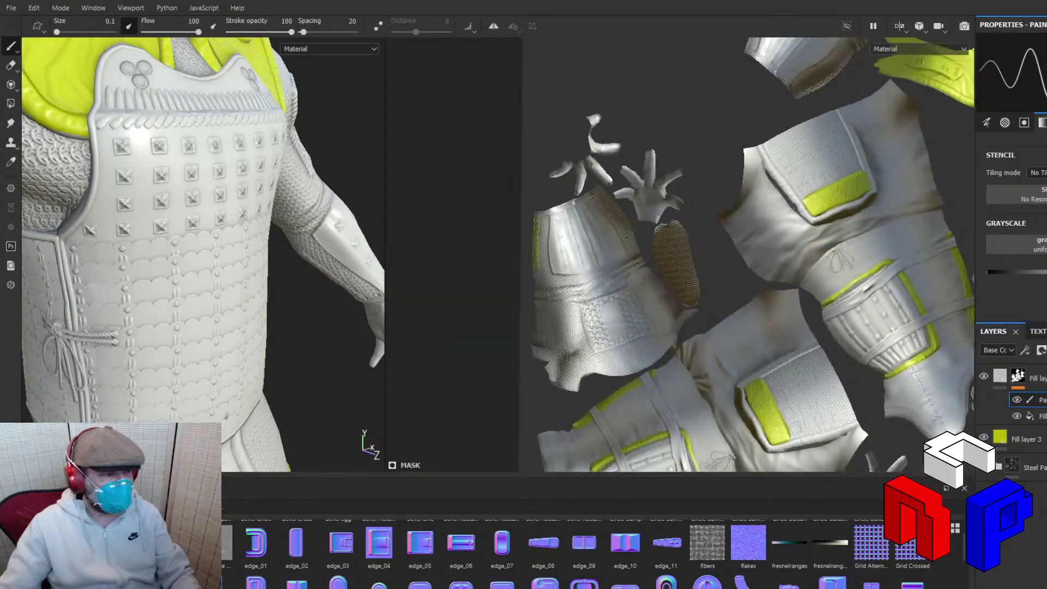
{"action": "scroll", "coordinate": [640, 200], "scroll_direction": "up", "scroll_amount": 5}
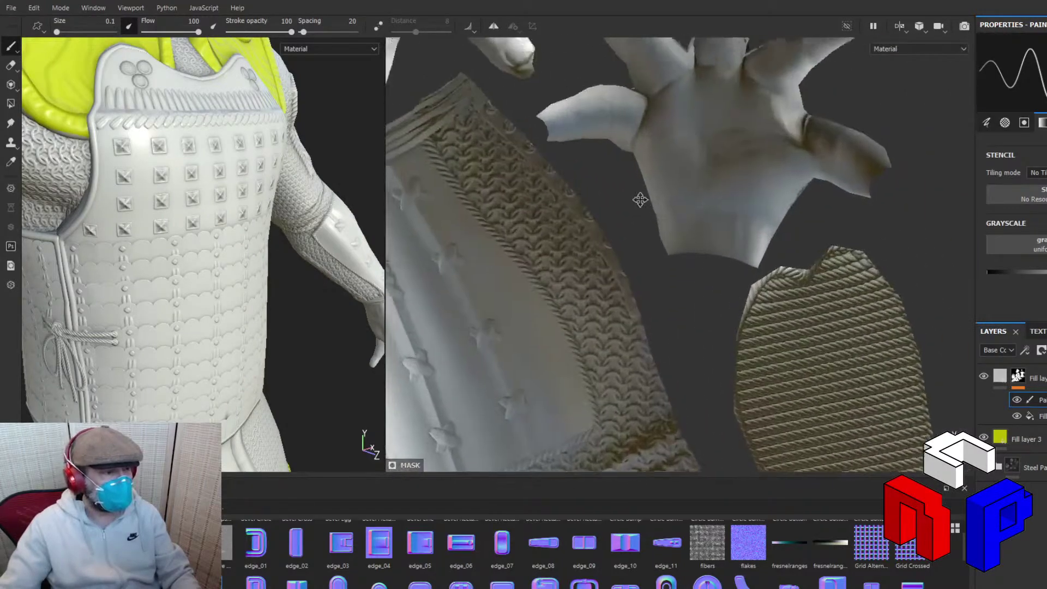
{"action": "middle_click_drag", "start_coordinate": [640, 200], "coordinate": [704, 280], "text": "alt"}
{"action": "mouse_move", "coordinate": [701, 276]}
{"action": "right_mouse_down", "text": "shift"}
{"action": "mouse_move", "coordinate": [621, 282]}
{"action": "mouse_move", "coordinate": [648, 255]}
{"action": "right_mouse_up", "text": "shift"}
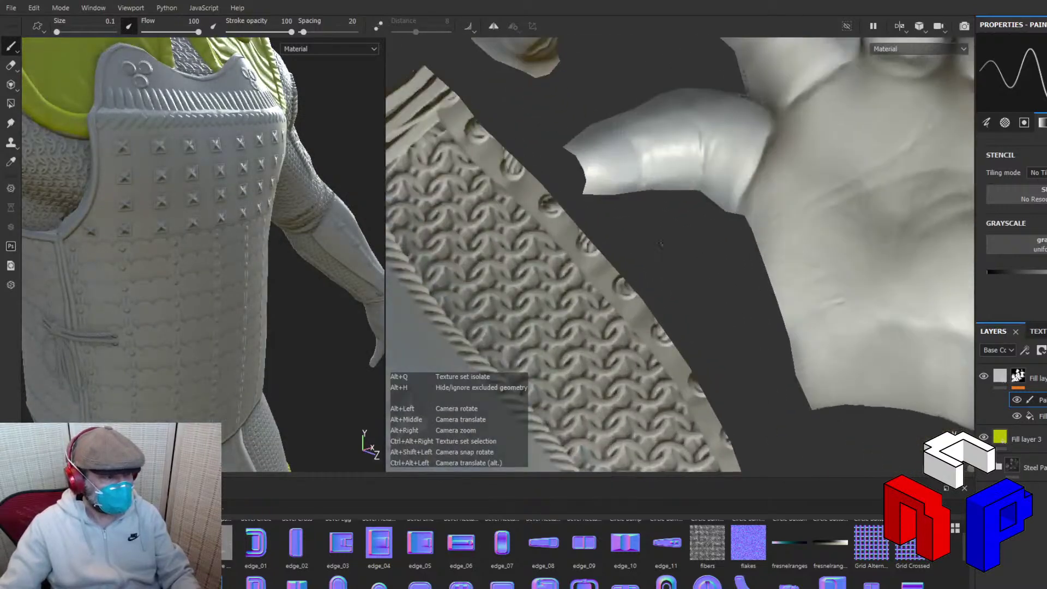
{"action": "middle_click_drag", "start_coordinate": [660, 244], "coordinate": [584, 308], "text": "alt"}
{"action": "scroll", "coordinate": [583, 308], "scroll_direction": "down", "scroll_amount": 1}
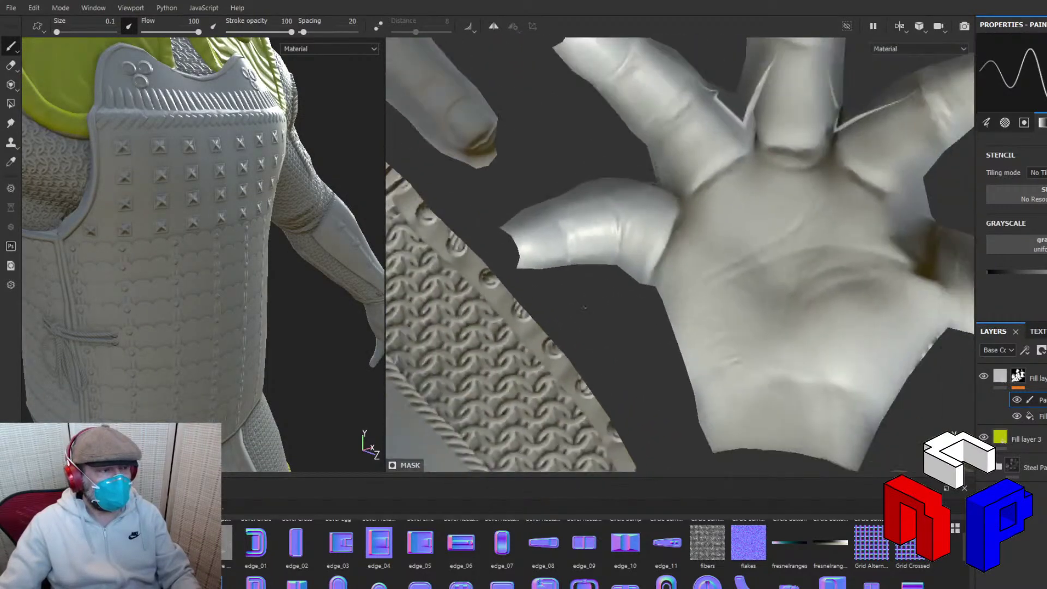
{"action": "scroll", "coordinate": [584, 308], "scroll_direction": "down", "scroll_amount": 10}
{"action": "middle_click_drag", "start_coordinate": [916, 155], "coordinate": [625, 428], "text": "alt"}
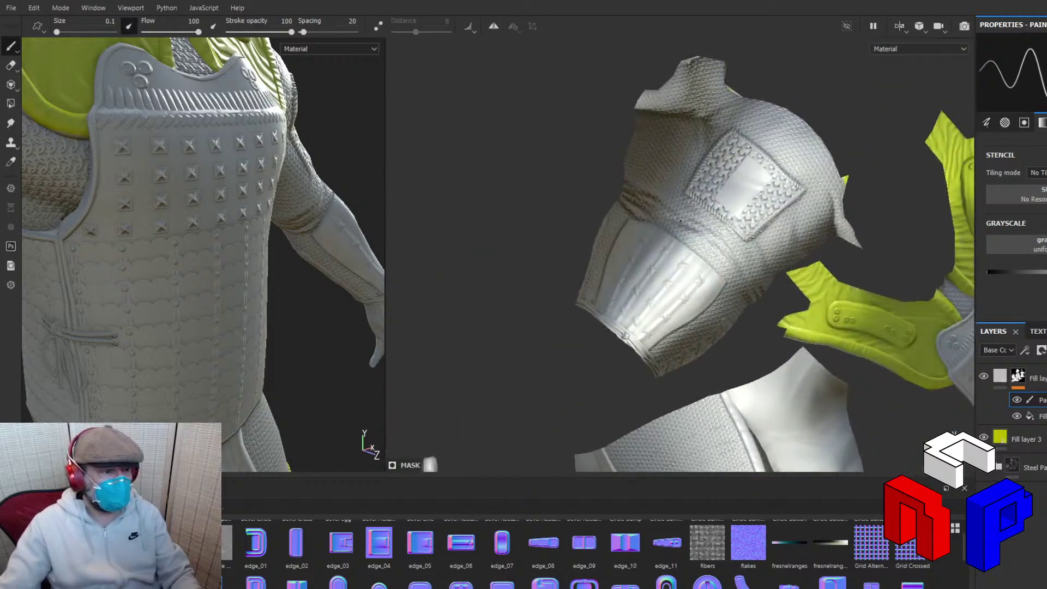
{"action": "middle_click_drag", "start_coordinate": [689, 395], "coordinate": [694, 110], "text": "alt"}
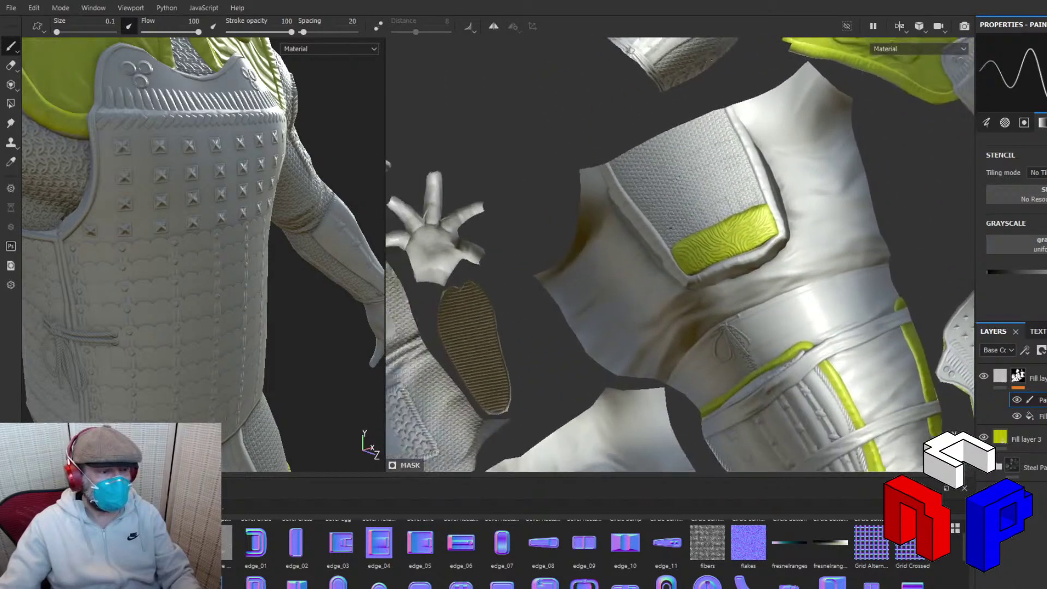
{"action": "middle_click_drag", "start_coordinate": [607, 285], "coordinate": [990, 180], "text": "alt"}
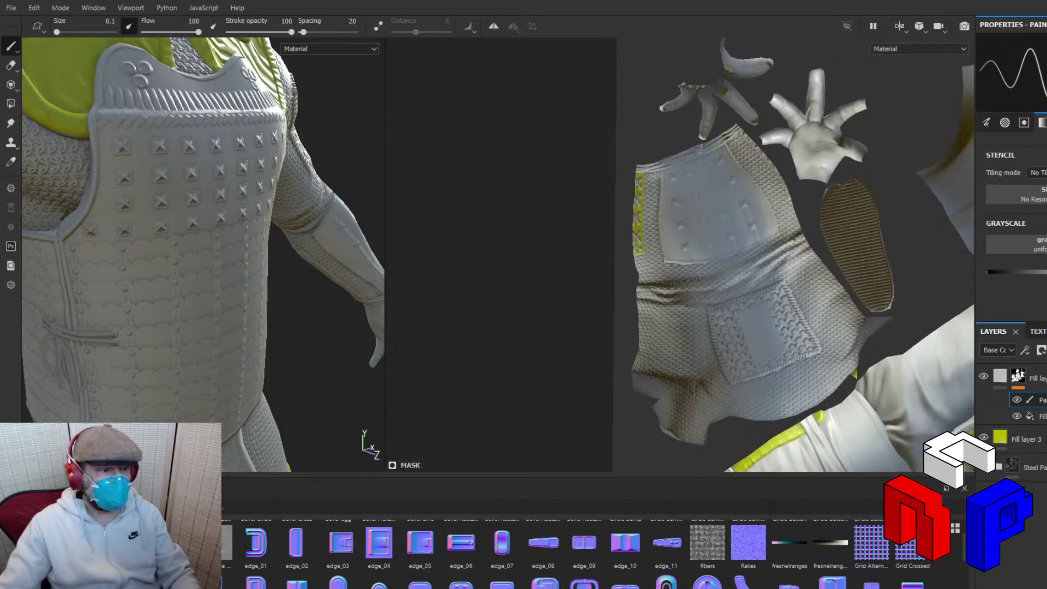
With the brush grayscale at black, outline the eyelet strip along the forearm piece's outer chainmail edge in yellow-green.
{"action": "scroll", "coordinate": [791, 236], "scroll_direction": "up", "scroll_amount": 5}
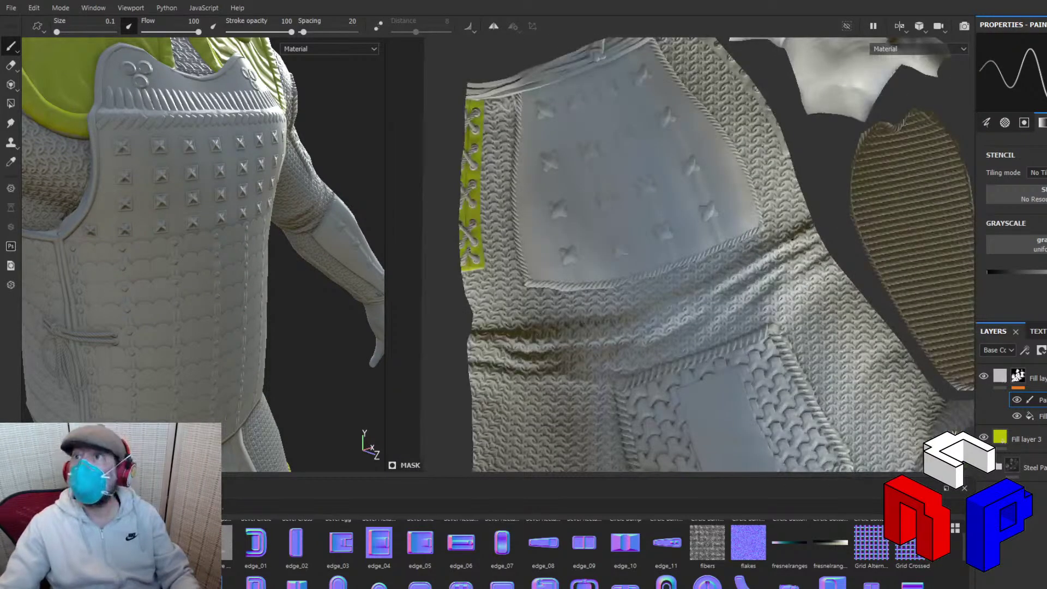
{"action": "scroll", "coordinate": [763, 202], "scroll_direction": "up", "scroll_amount": 5}
{"action": "middle_click_drag", "start_coordinate": [796, 164], "coordinate": [723, 298], "text": "alt"}
{"action": "scroll", "coordinate": [717, 289], "scroll_direction": "up", "scroll_amount": 3}
{"action": "right_click_drag", "start_coordinate": [723, 298], "coordinate": [741, 285], "text": "alt"}
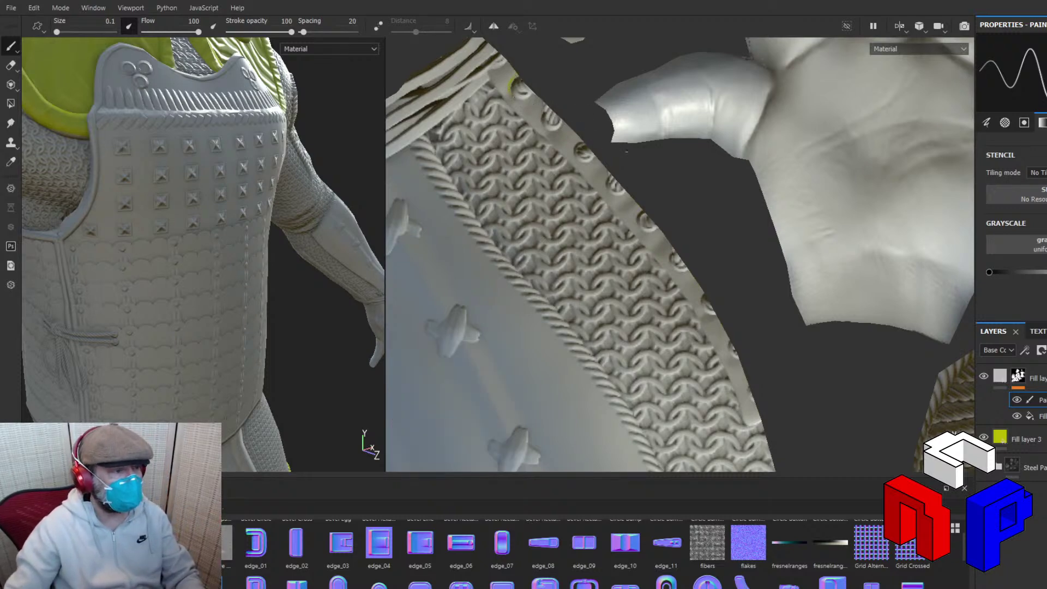
{"action": "right_click_drag", "start_coordinate": [593, 156], "coordinate": [611, 120], "text": "shift"}
{"action": "middle_click_drag", "start_coordinate": [611, 120], "coordinate": [583, 173]}
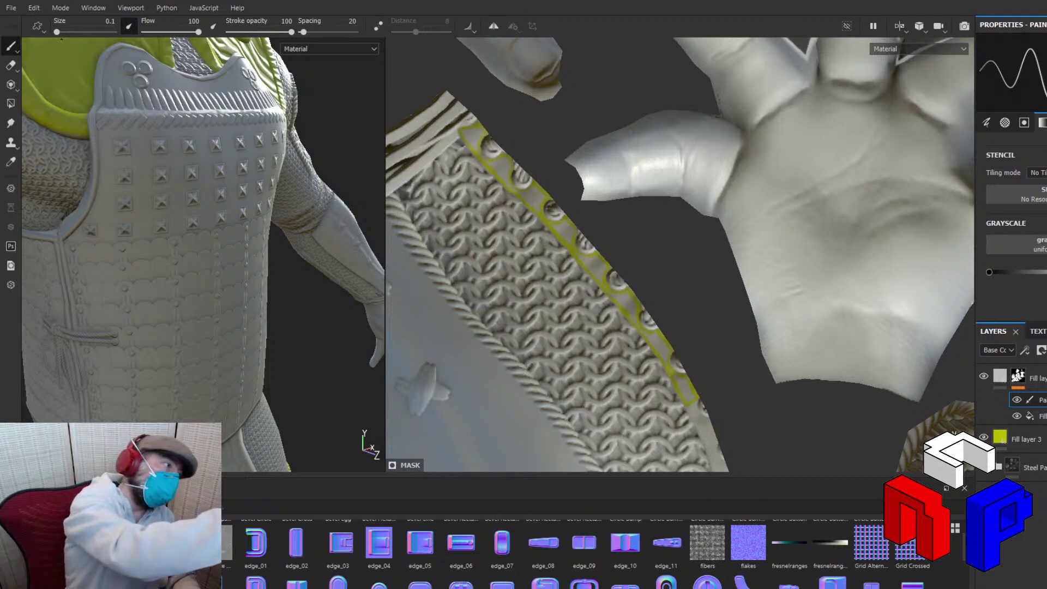
Set the brush size to 0.28 and fill the forearm's eyelet strip with yellow-green around the eyelets down to its rounded end.
{"action": "left_click_drag", "start_coordinate": [58, 32], "coordinate": [57, 32]}
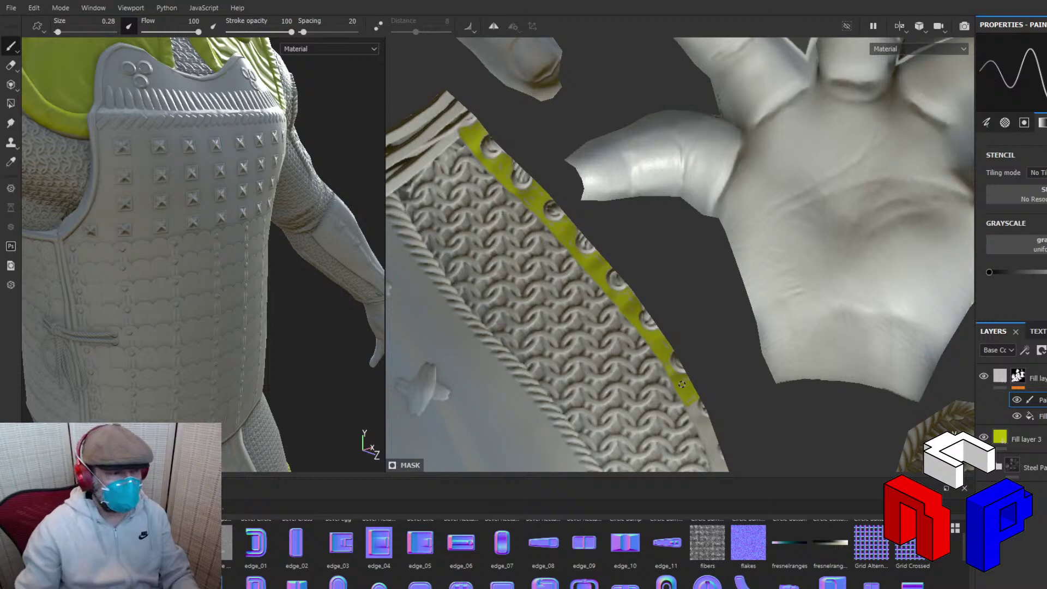
{"action": "scroll", "coordinate": [682, 384], "scroll_direction": "up", "scroll_amount": 4}
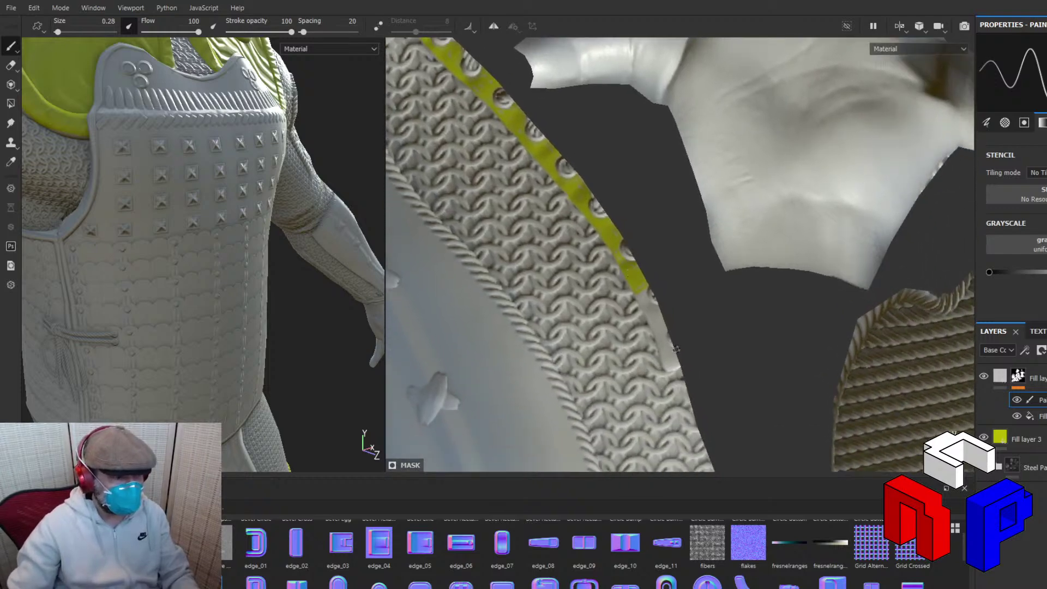
{"action": "scroll", "coordinate": [678, 352], "scroll_direction": "up", "scroll_amount": 2}
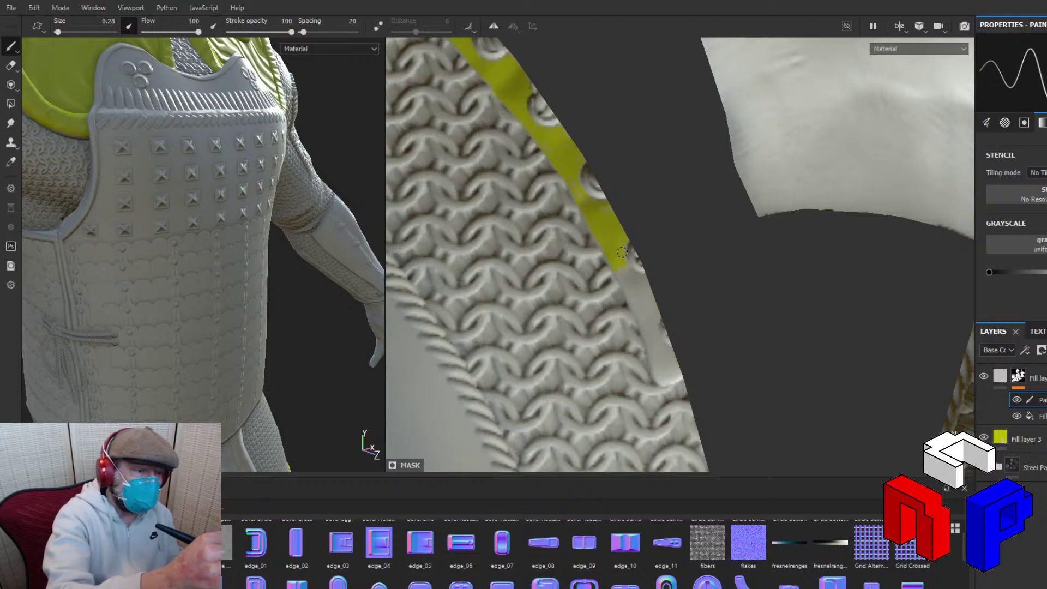
{"action": "mouse_move", "coordinate": [624, 270]}
{"action": "left_mouse_down"}
{"action": "mouse_move", "coordinate": [621, 243]}
{"action": "mouse_move", "coordinate": [655, 312]}
{"action": "mouse_move", "coordinate": [647, 292]}
{"action": "mouse_move", "coordinate": [627, 285]}
{"action": "mouse_move", "coordinate": [656, 338]}
{"action": "mouse_move", "coordinate": [653, 316]}
{"action": "mouse_move", "coordinate": [656, 351]}
{"action": "mouse_move", "coordinate": [666, 351]}
{"action": "mouse_move", "coordinate": [654, 317]}
{"action": "mouse_move", "coordinate": [675, 382]}
{"action": "mouse_move", "coordinate": [656, 373]}
{"action": "mouse_move", "coordinate": [674, 378]}
{"action": "mouse_move", "coordinate": [654, 364]}
{"action": "mouse_move", "coordinate": [640, 318]}
{"action": "mouse_move", "coordinate": [661, 377]}
{"action": "mouse_move", "coordinate": [660, 366]}
{"action": "mouse_move", "coordinate": [672, 375]}
{"action": "mouse_move", "coordinate": [664, 380]}
{"action": "mouse_move", "coordinate": [682, 377]}
{"action": "mouse_move", "coordinate": [640, 285]}
{"action": "left_mouse_up"}
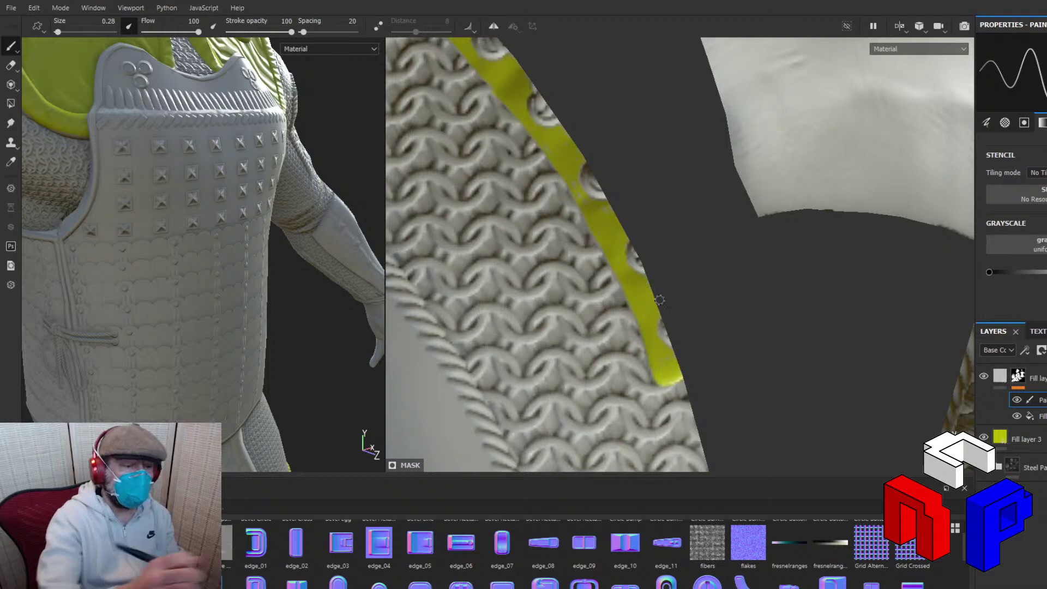
Examine the thigh piece, the collar straps beside the breastplate and the other sleeve piece for areas missing from the mask.
{"action": "scroll", "coordinate": [659, 299], "scroll_direction": "down", "scroll_amount": 2}
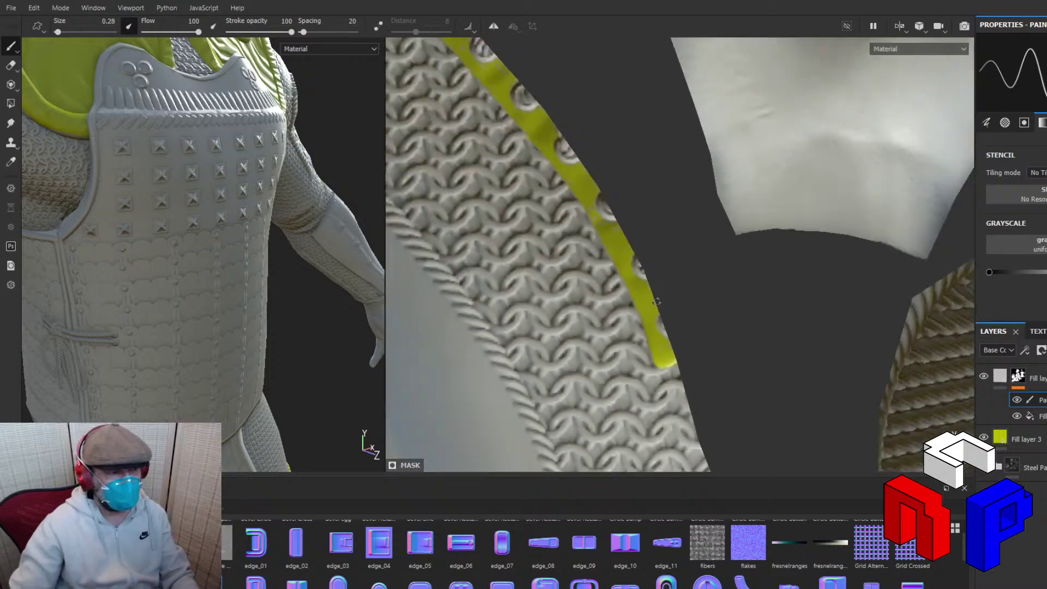
{"action": "scroll", "coordinate": [603, 295], "scroll_direction": "down", "scroll_amount": 5}
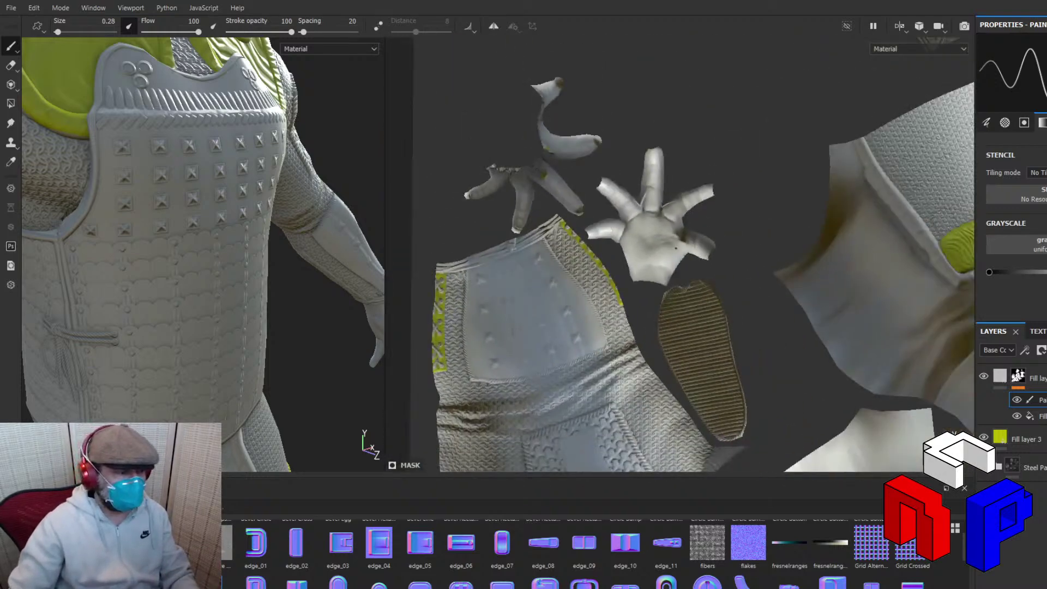
{"action": "middle_click_drag", "start_coordinate": [876, 214], "coordinate": [846, 205]}
{"action": "scroll", "coordinate": [787, 99], "scroll_direction": "up", "scroll_amount": 2}
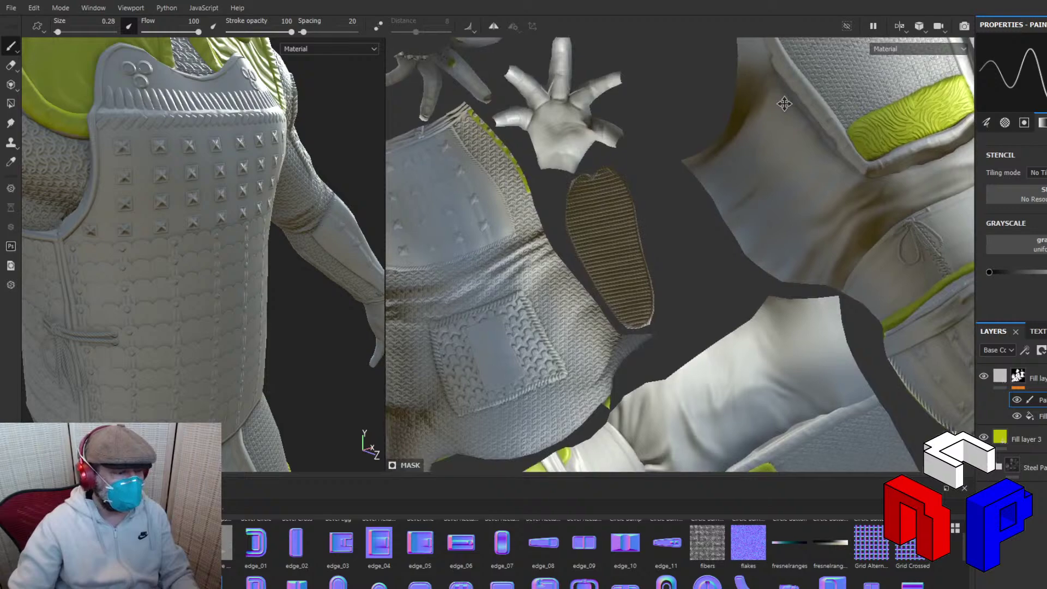
{"action": "scroll", "coordinate": [538, 252], "scroll_direction": "up", "scroll_amount": 5}
{"action": "middle_click_drag", "start_coordinate": [925, 164], "coordinate": [693, 414], "text": "alt"}
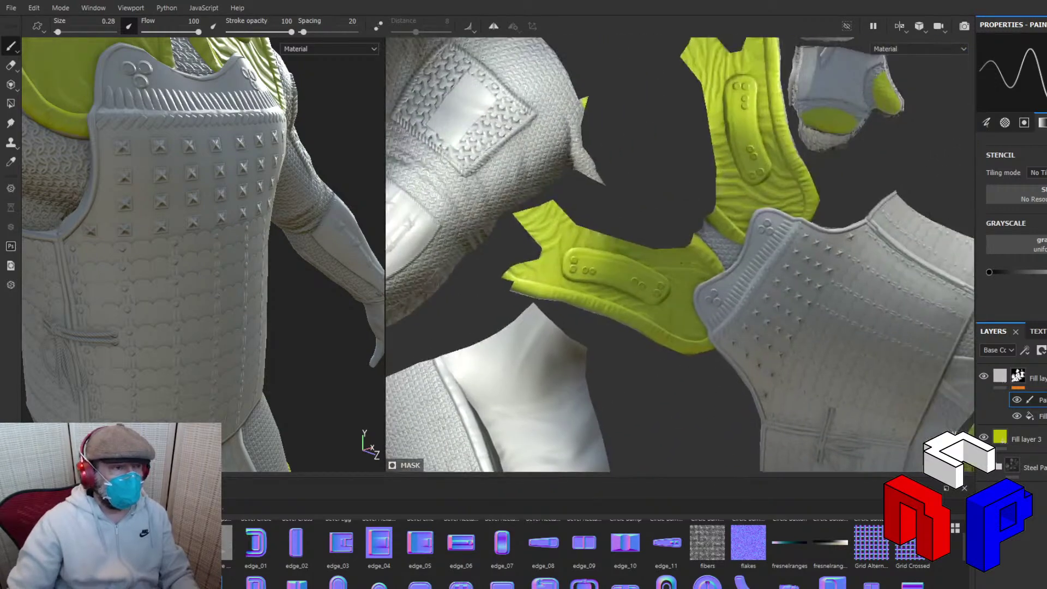
{"action": "scroll", "coordinate": [743, 323], "scroll_direction": "up", "scroll_amount": 1}
{"action": "middle_click_drag", "start_coordinate": [681, 257], "coordinate": [761, 332], "text": "alt"}
{"action": "right_click_drag", "start_coordinate": [761, 332], "coordinate": [817, 329], "text": "alt"}
{"action": "middle_click_drag", "start_coordinate": [643, 232], "coordinate": [804, 289], "text": "alt"}
{"action": "scroll", "coordinate": [815, 300], "scroll_direction": "up", "scroll_amount": 1}
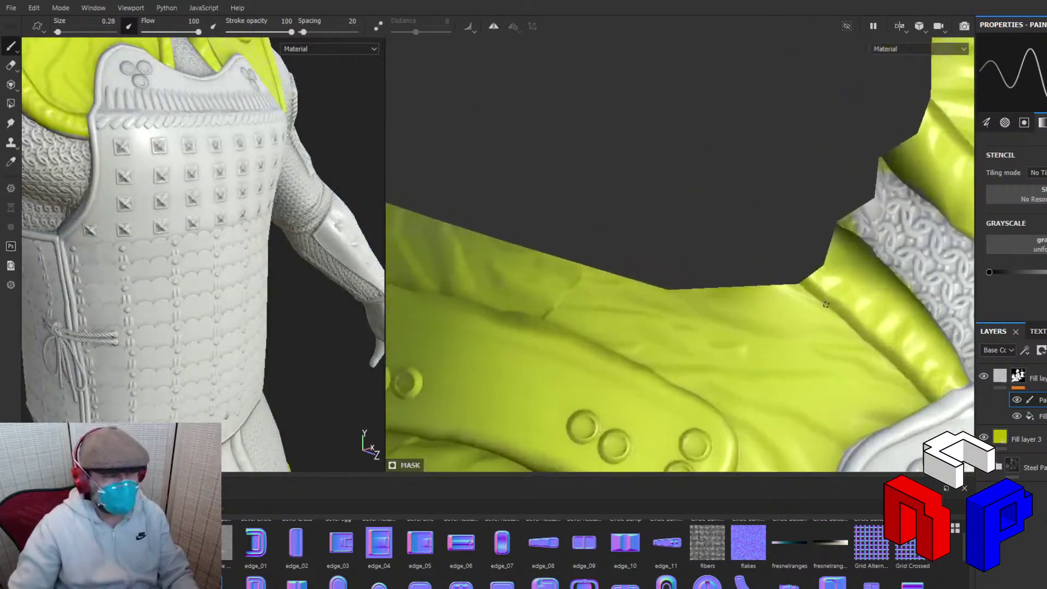
{"action": "scroll", "coordinate": [803, 298], "scroll_direction": "down", "scroll_amount": 3}
{"action": "scroll", "coordinate": [714, 245], "scroll_direction": "down", "scroll_amount": 2}
{"action": "middle_click_drag", "start_coordinate": [696, 210], "coordinate": [808, 360], "text": "alt"}
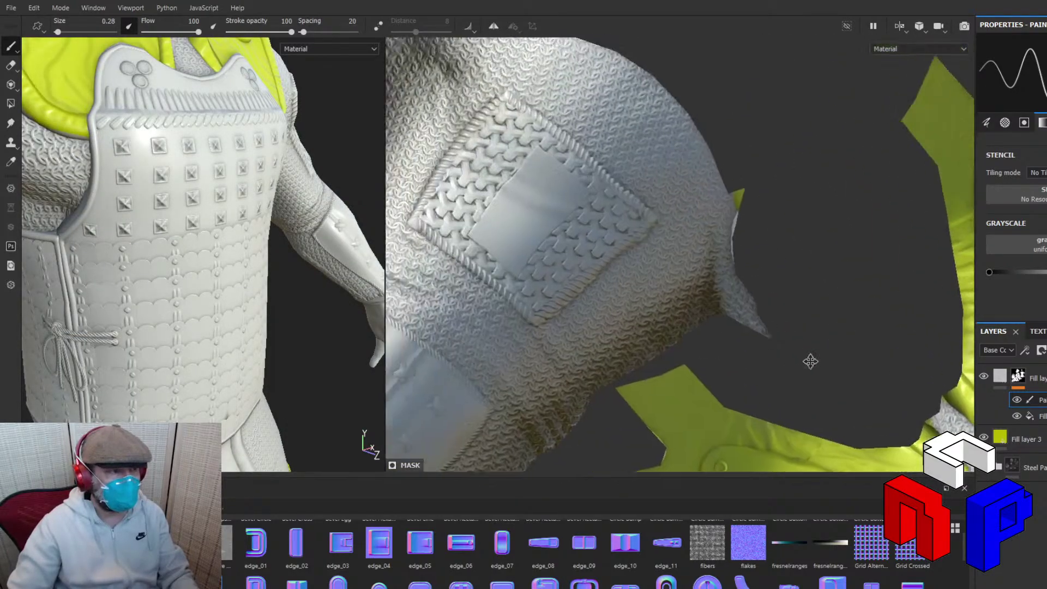
{"action": "scroll", "coordinate": [807, 328], "scroll_direction": "down", "scroll_amount": 2}
{"action": "scroll", "coordinate": [749, 228], "scroll_direction": "down", "scroll_amount": 3}
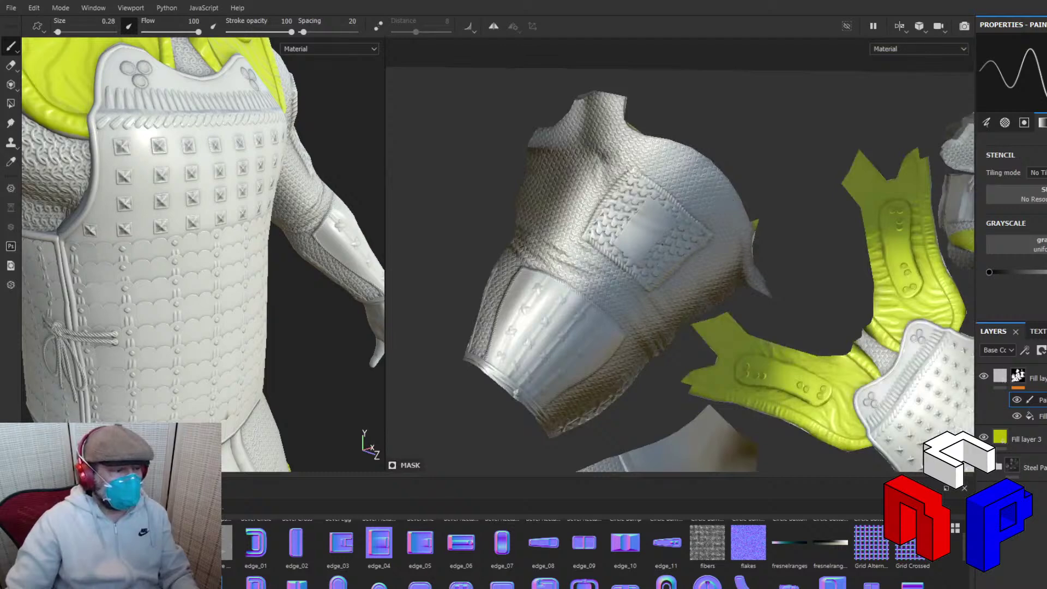
Paint a yellow-green line along the chainmail border of the other sleeve's eyelet strip, starting at the cuff.
{"action": "scroll", "coordinate": [545, 267], "scroll_direction": "up", "scroll_amount": 6}
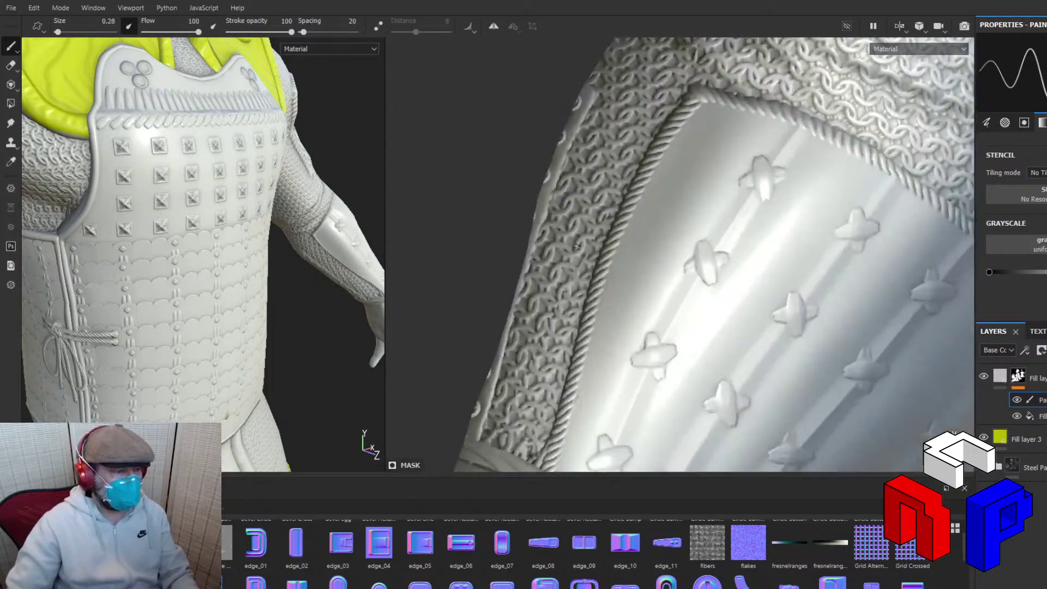
{"action": "scroll", "coordinate": [577, 245], "scroll_direction": "up", "scroll_amount": 2}
{"action": "middle_click_drag", "start_coordinate": [608, 186], "coordinate": [607, 178], "text": "alt"}
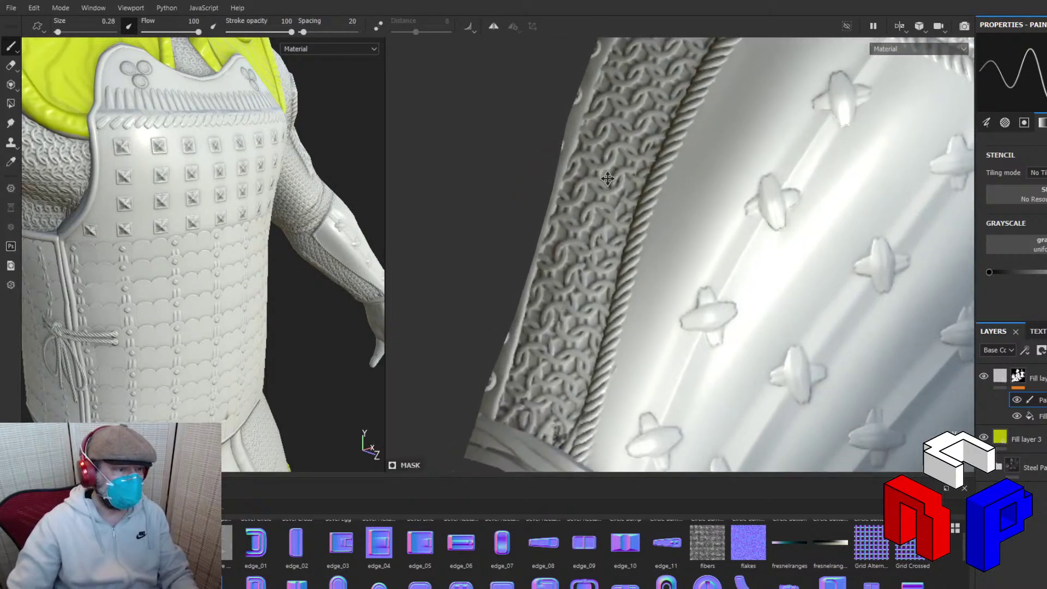
{"action": "left_click_drag", "start_coordinate": [607, 178], "coordinate": [584, 207], "text": "alt"}
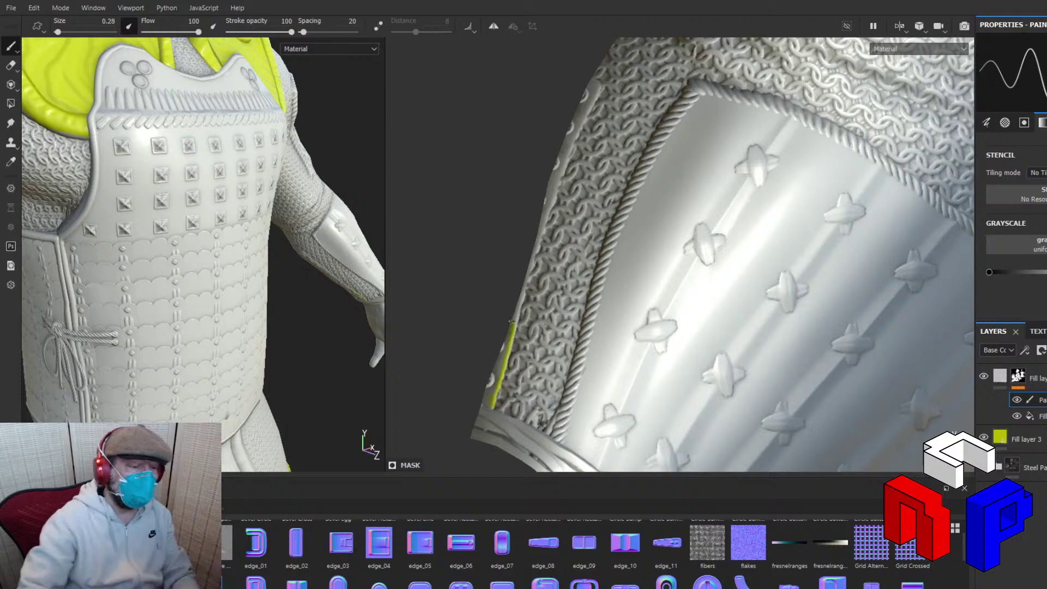
Fill around the eyelets nearest the cuff on this sleeve's strip and extend the yellow-green slightly along the chainmail border.
{"action": "scroll", "coordinate": [512, 322], "scroll_direction": "down", "scroll_amount": 2}
{"action": "scroll", "coordinate": [511, 324], "scroll_direction": "up", "scroll_amount": 5}
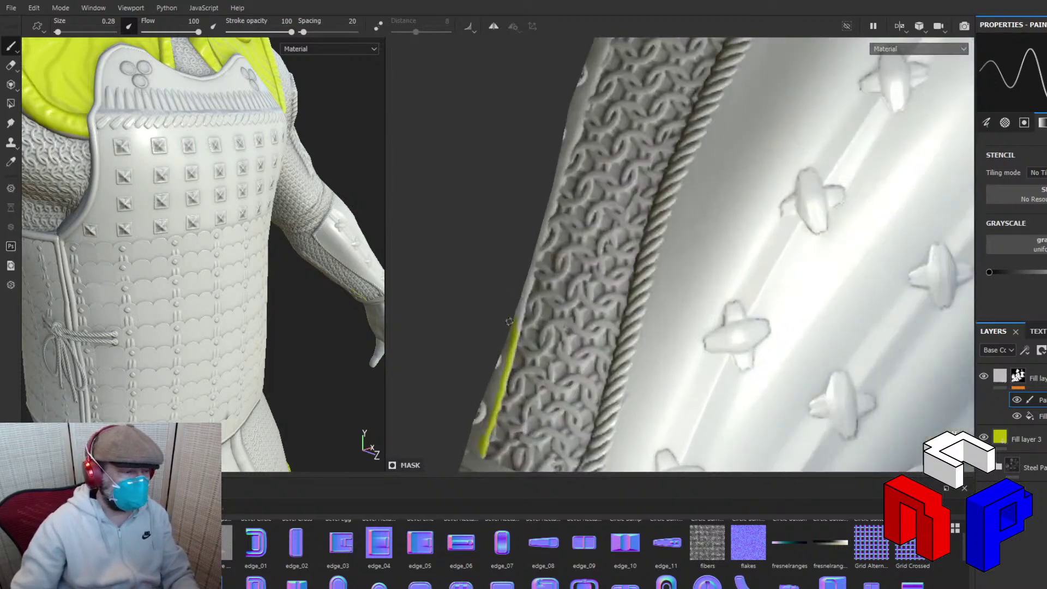
{"action": "middle_click_drag", "start_coordinate": [528, 274], "coordinate": [494, 234]}
{"action": "scroll", "coordinate": [494, 234], "scroll_direction": "down", "scroll_amount": 3}
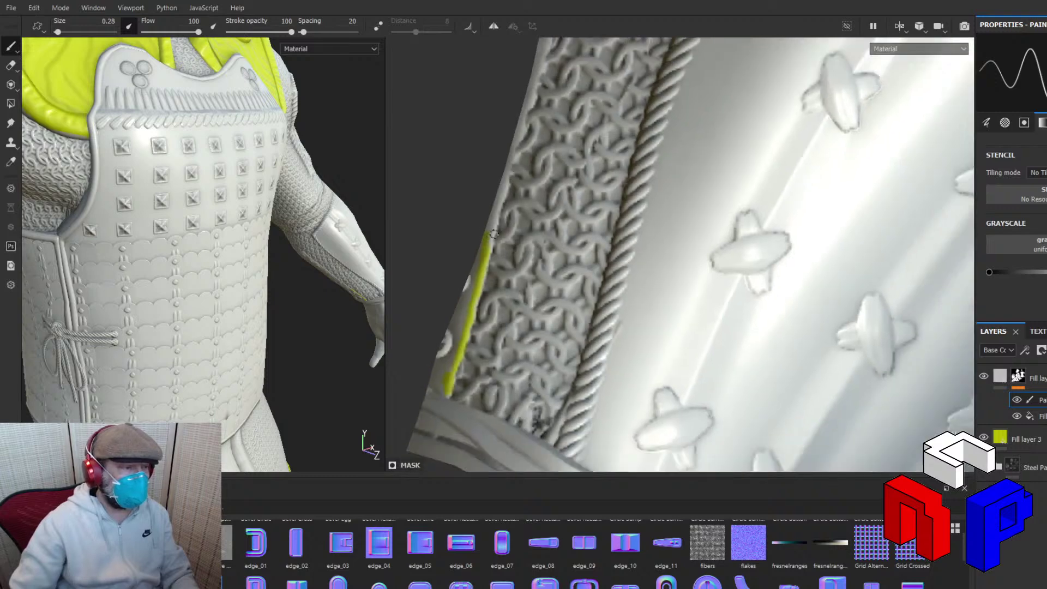
{"action": "middle_click_drag", "start_coordinate": [509, 191], "coordinate": [493, 240]}
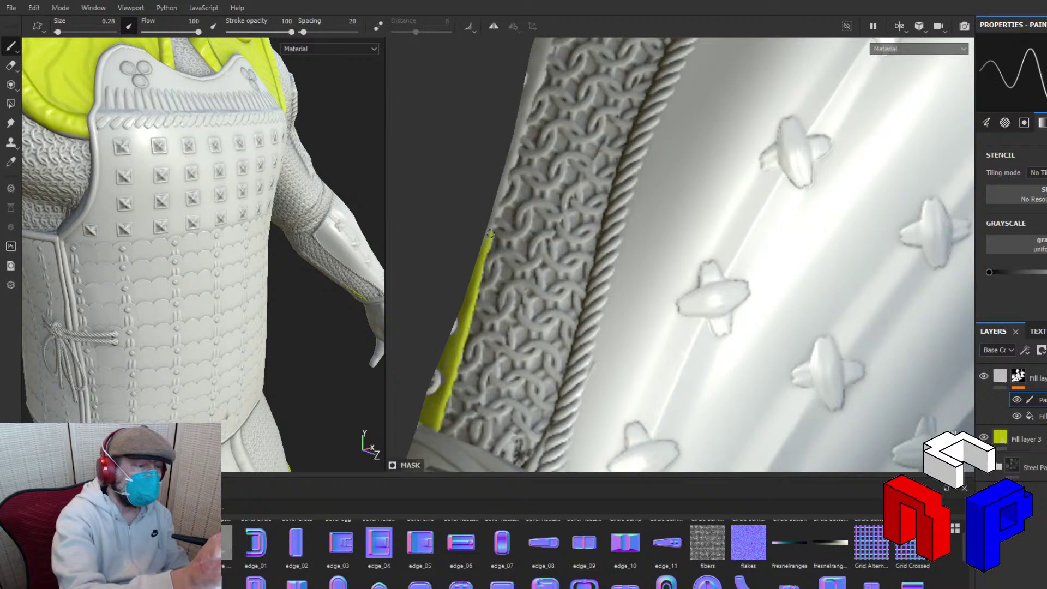
{"action": "left_click_drag", "start_coordinate": [486, 248], "coordinate": [493, 225]}
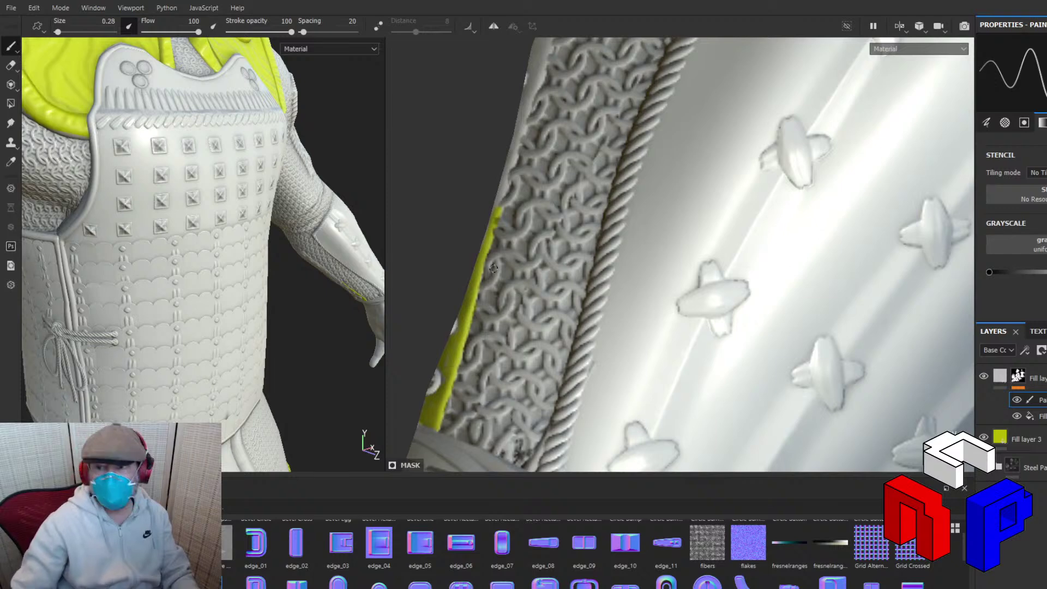
Continue the yellow-green up the narrow middle of the sleeve's eyelet strip and fill around the next two eyelets.
{"action": "left_click_drag", "start_coordinate": [504, 231], "coordinate": [478, 390], "text": "alt"}
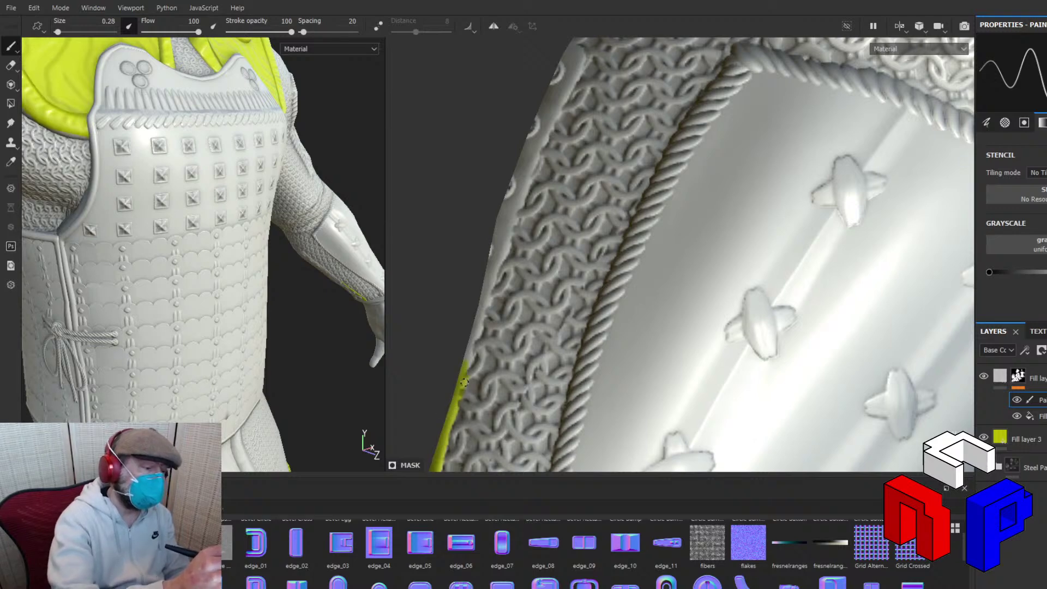
{"action": "left_click_drag", "start_coordinate": [468, 363], "coordinate": [474, 336]}
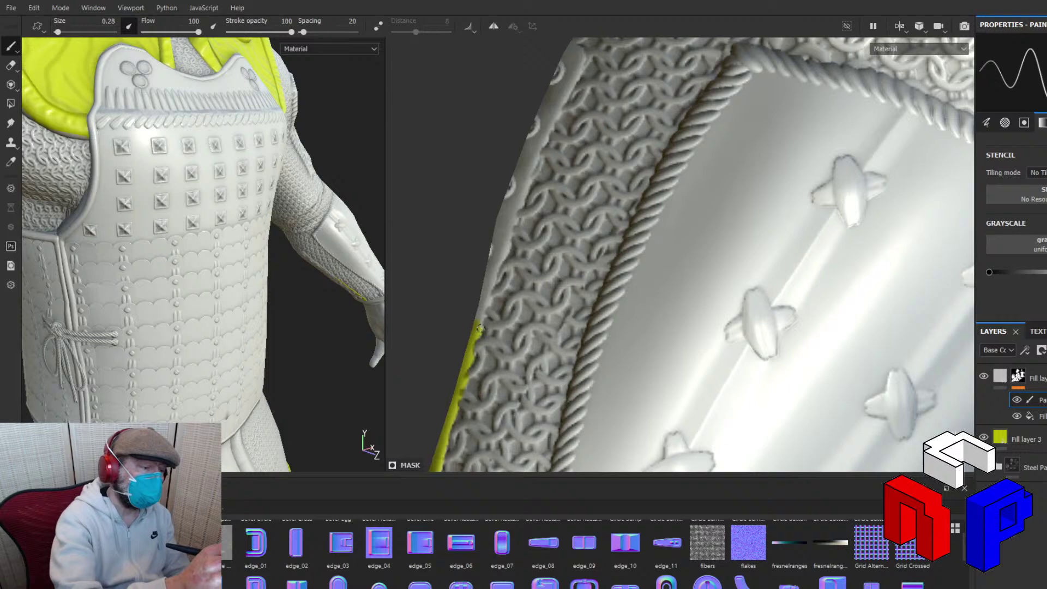
{"action": "mouse_move", "coordinate": [479, 331]}
{"action": "left_mouse_down"}
{"action": "mouse_move", "coordinate": [487, 284]}
{"action": "mouse_move", "coordinate": [478, 315]}
{"action": "left_mouse_up"}
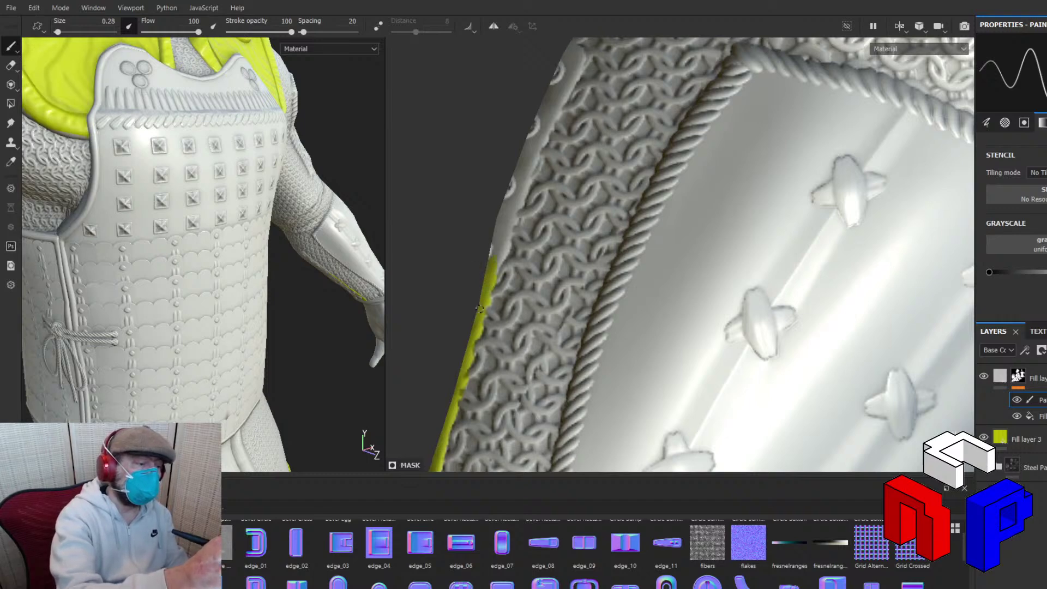
{"action": "mouse_move", "coordinate": [498, 255]}
{"action": "left_mouse_down"}
{"action": "mouse_move", "coordinate": [494, 269]}
{"action": "mouse_move", "coordinate": [505, 252]}
{"action": "left_mouse_up"}
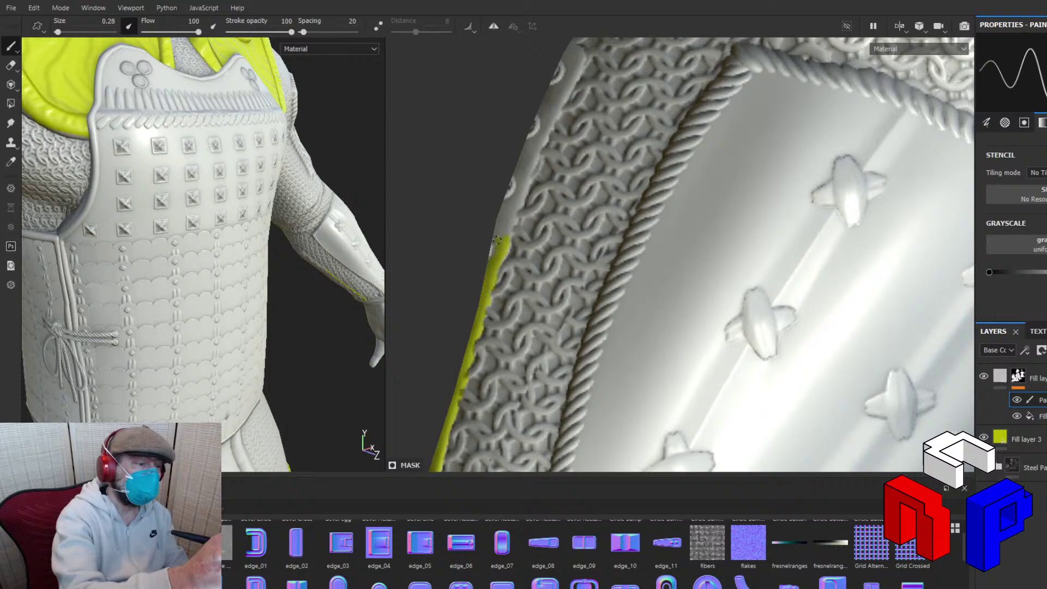
{"action": "mouse_move", "coordinate": [505, 203]}
{"action": "left_mouse_down"}
{"action": "mouse_move", "coordinate": [518, 176]}
{"action": "mouse_move", "coordinate": [516, 212]}
{"action": "left_mouse_up"}
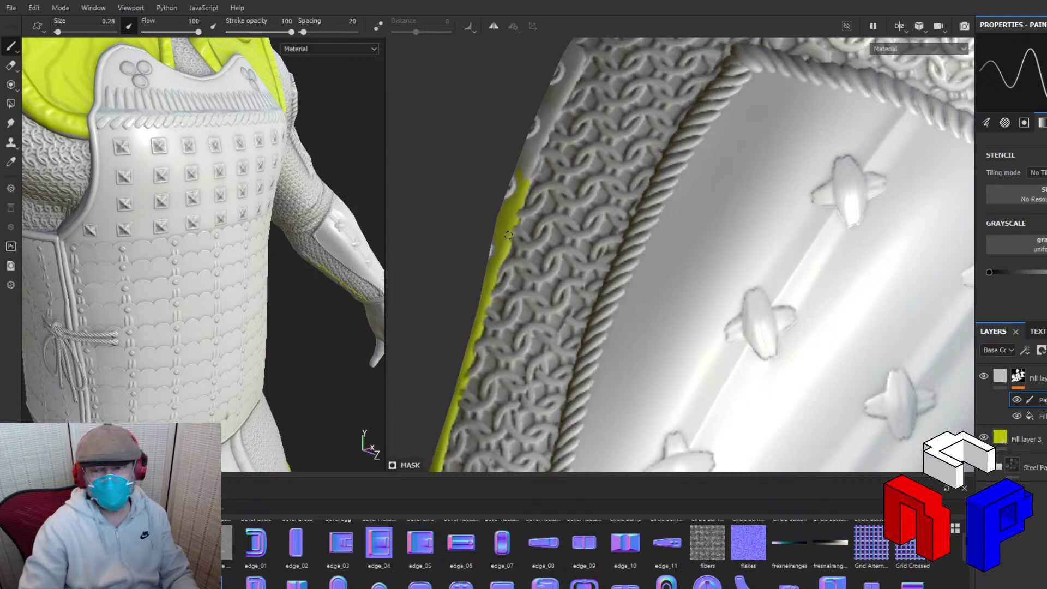
Fill yellow-green around the remaining eyelets up to the upper end of the sleeve's eyelet strip, following the chainmail border.
{"action": "middle_click_drag", "start_coordinate": [529, 173], "coordinate": [512, 347], "text": "alt"}
{"action": "scroll", "coordinate": [516, 343], "scroll_direction": "up", "scroll_amount": 2}
{"action": "scroll", "coordinate": [515, 343], "scroll_direction": "up", "scroll_amount": 1}
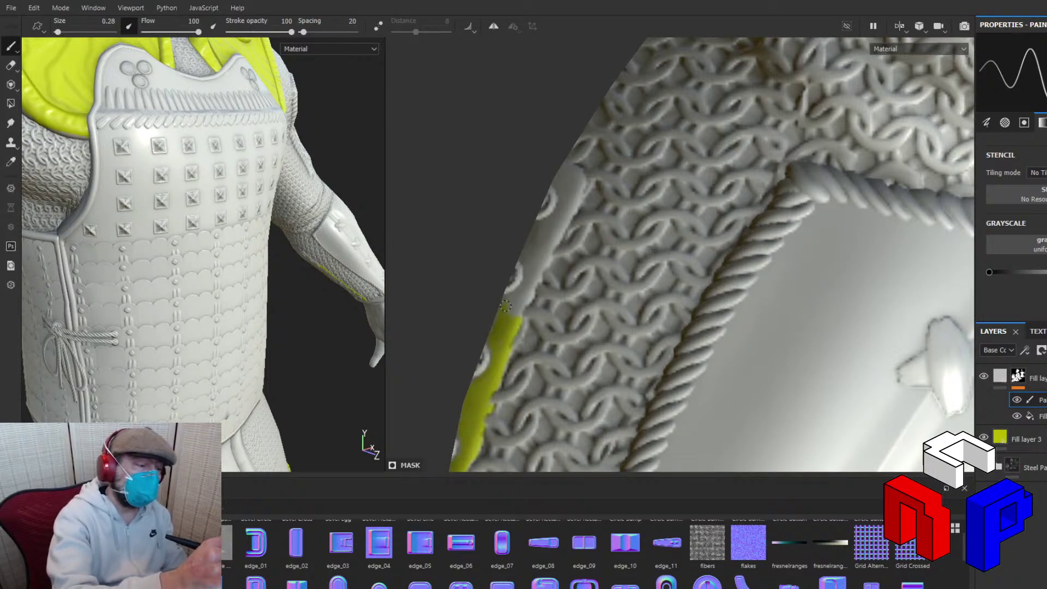
{"action": "left_click_drag", "start_coordinate": [506, 305], "coordinate": [491, 340]}
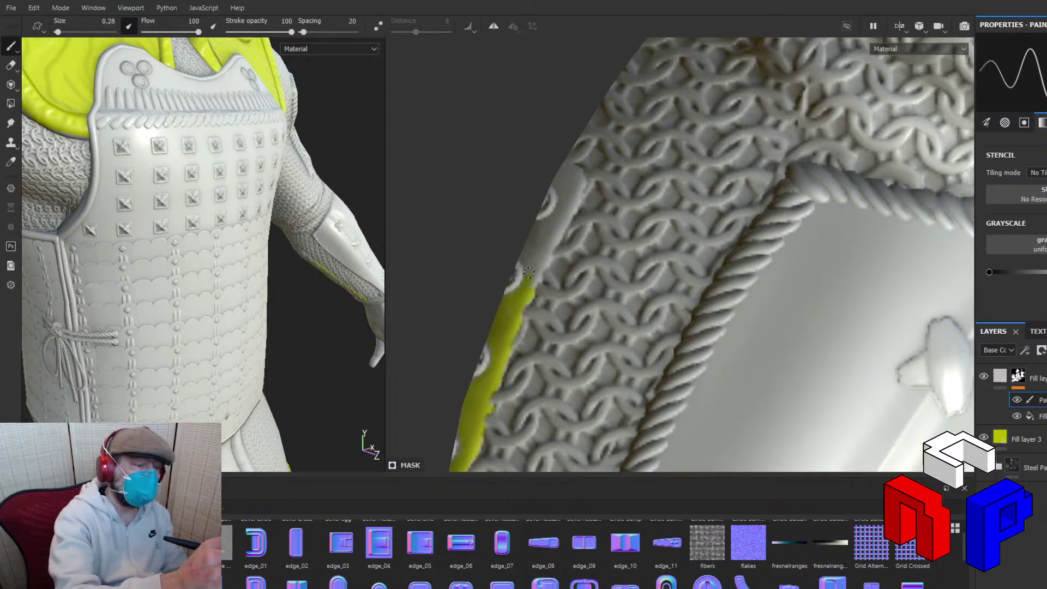
{"action": "mouse_move", "coordinate": [529, 268]}
{"action": "left_mouse_down"}
{"action": "mouse_move", "coordinate": [524, 258]}
{"action": "mouse_move", "coordinate": [528, 284]}
{"action": "mouse_move", "coordinate": [514, 299]}
{"action": "mouse_move", "coordinate": [552, 252]}
{"action": "mouse_move", "coordinate": [539, 248]}
{"action": "mouse_move", "coordinate": [546, 220]}
{"action": "mouse_move", "coordinate": [529, 234]}
{"action": "left_mouse_up"}
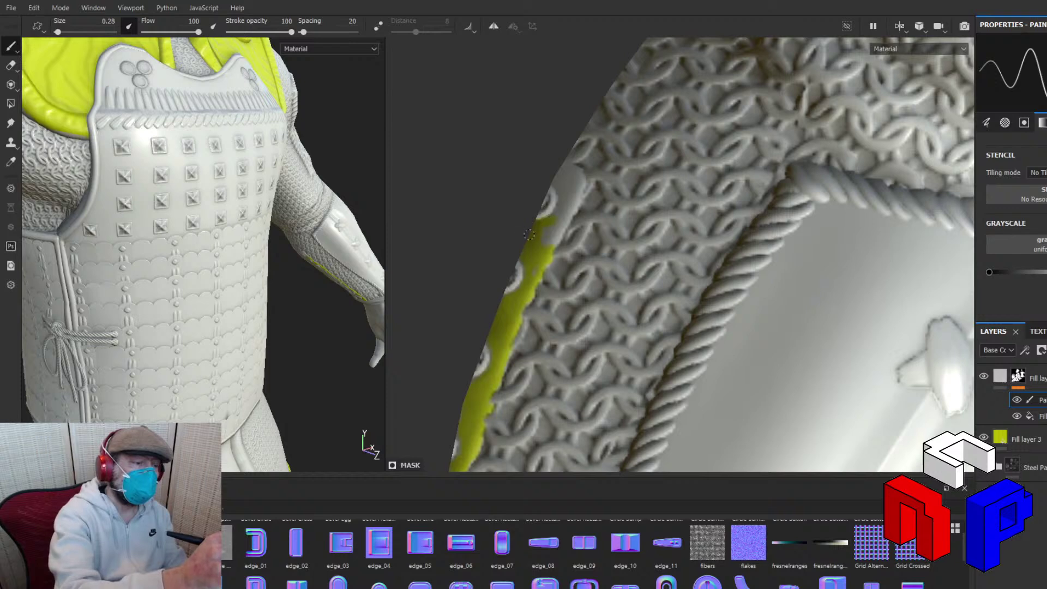
{"action": "key", "text": "ctrl+z"}
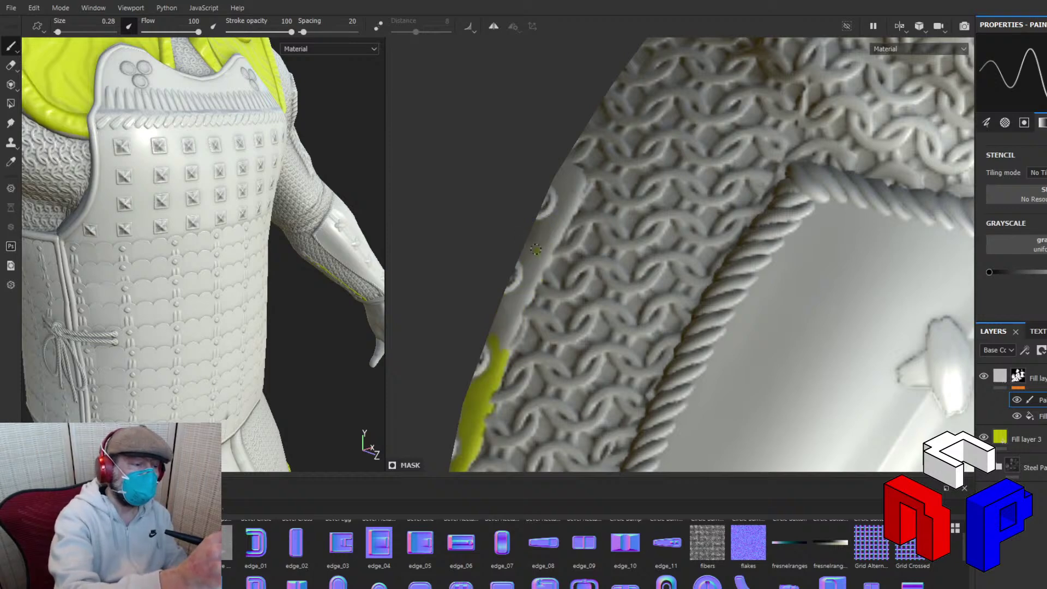
{"action": "mouse_move", "coordinate": [525, 259]}
{"action": "left_mouse_down"}
{"action": "mouse_move", "coordinate": [522, 285]}
{"action": "mouse_move", "coordinate": [503, 300]}
{"action": "left_mouse_up"}
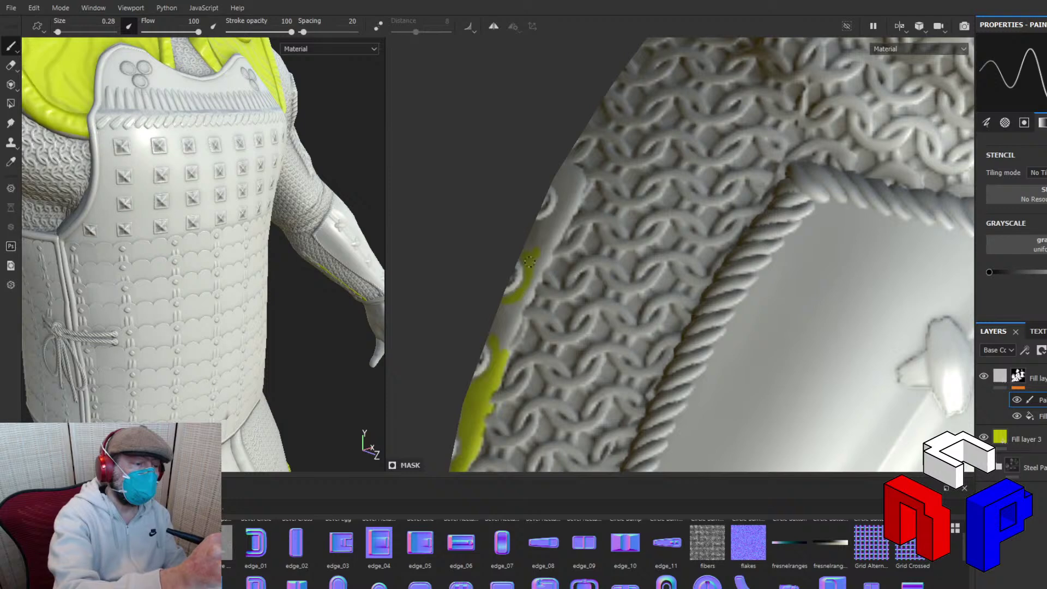
{"action": "mouse_move", "coordinate": [535, 225]}
{"action": "left_mouse_down"}
{"action": "mouse_move", "coordinate": [560, 206]}
{"action": "mouse_move", "coordinate": [555, 179]}
{"action": "mouse_move", "coordinate": [567, 160]}
{"action": "mouse_move", "coordinate": [581, 179]}
{"action": "mouse_move", "coordinate": [577, 197]}
{"action": "mouse_move", "coordinate": [506, 344]}
{"action": "mouse_move", "coordinate": [510, 329]}
{"action": "left_mouse_up"}
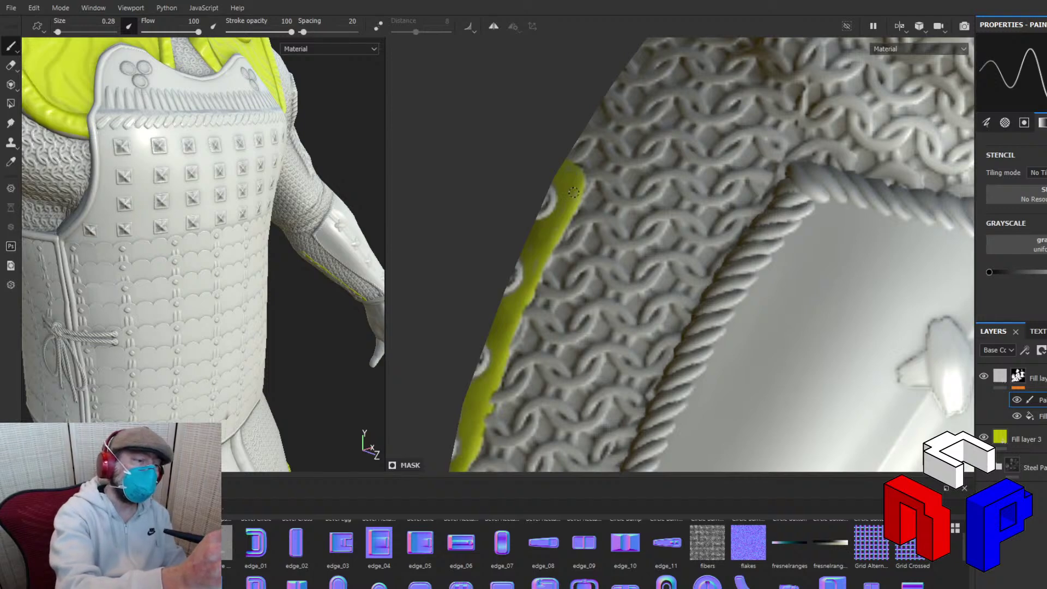
{"action": "left_click_drag", "start_coordinate": [579, 184], "coordinate": [582, 177]}
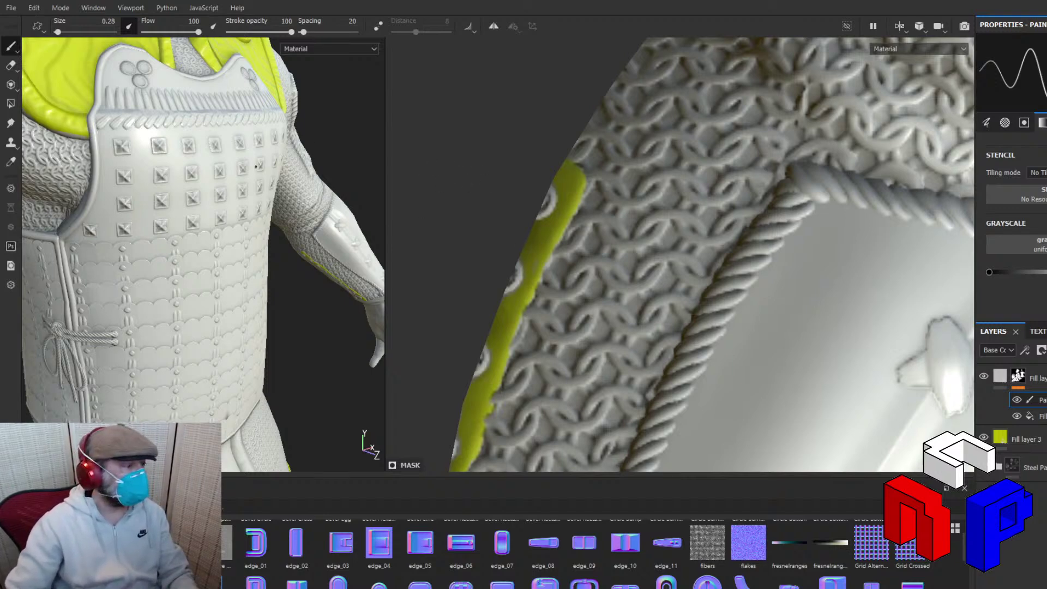
Examine the whole armored character from both sides to check the masked cloth areas.
{"action": "scroll", "coordinate": [227, 231], "scroll_direction": "down", "scroll_amount": 8}
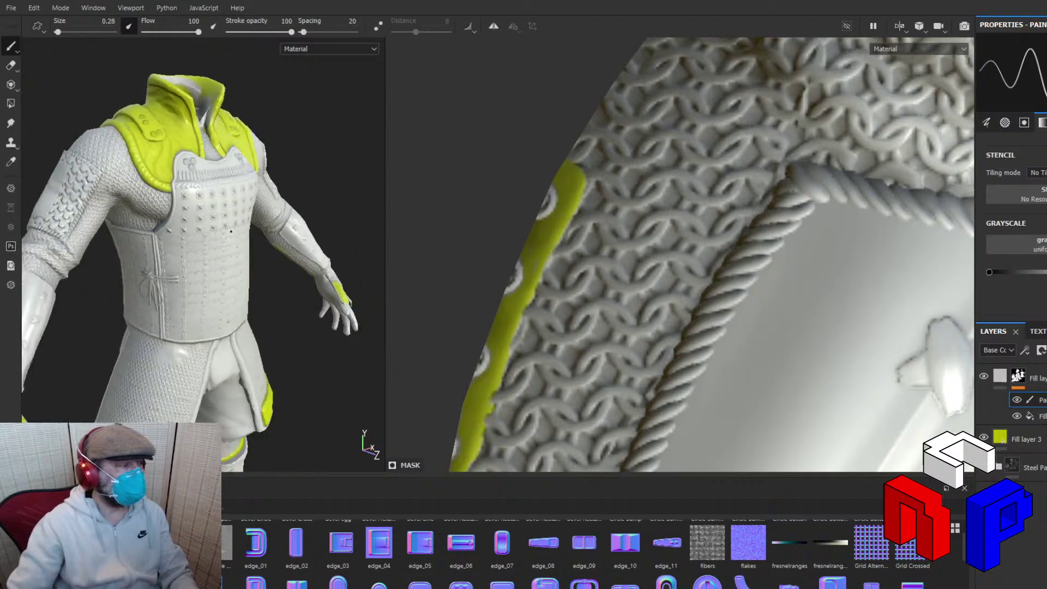
{"action": "middle_click_drag", "start_coordinate": [239, 236], "coordinate": [271, 204]}
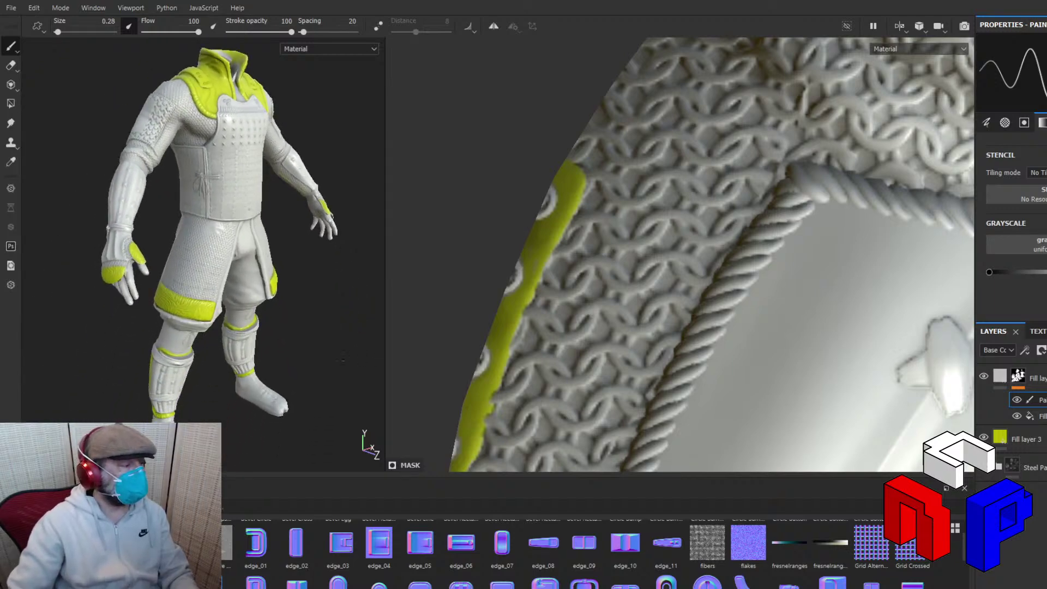
{"action": "scroll", "coordinate": [343, 360], "scroll_direction": "up", "scroll_amount": 2}
{"action": "scroll", "coordinate": [322, 320], "scroll_direction": "up", "scroll_amount": 3}
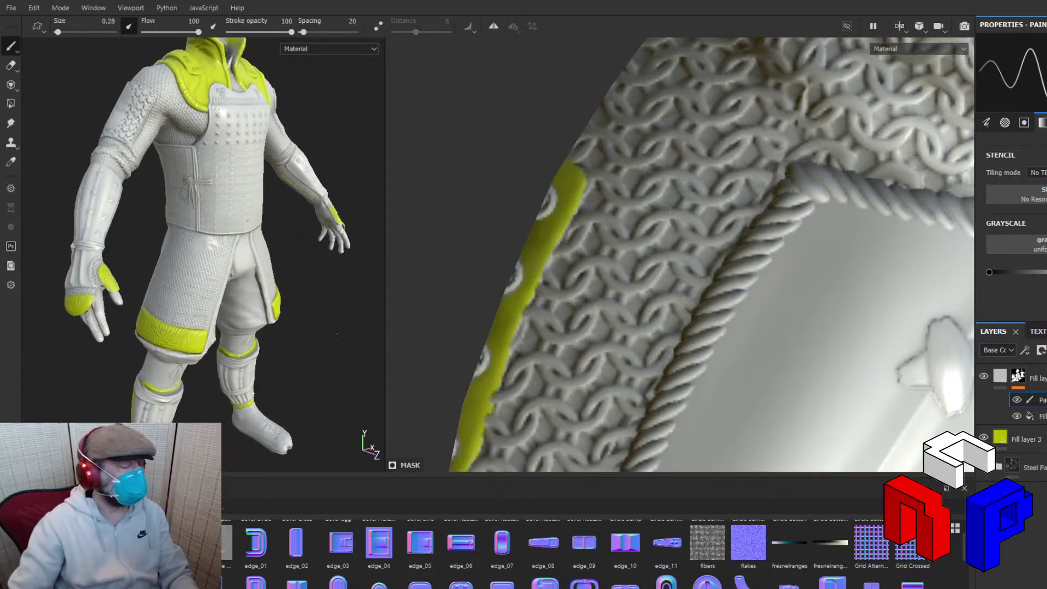
{"action": "left_click_drag", "start_coordinate": [336, 333], "coordinate": [311, 262], "text": "alt"}
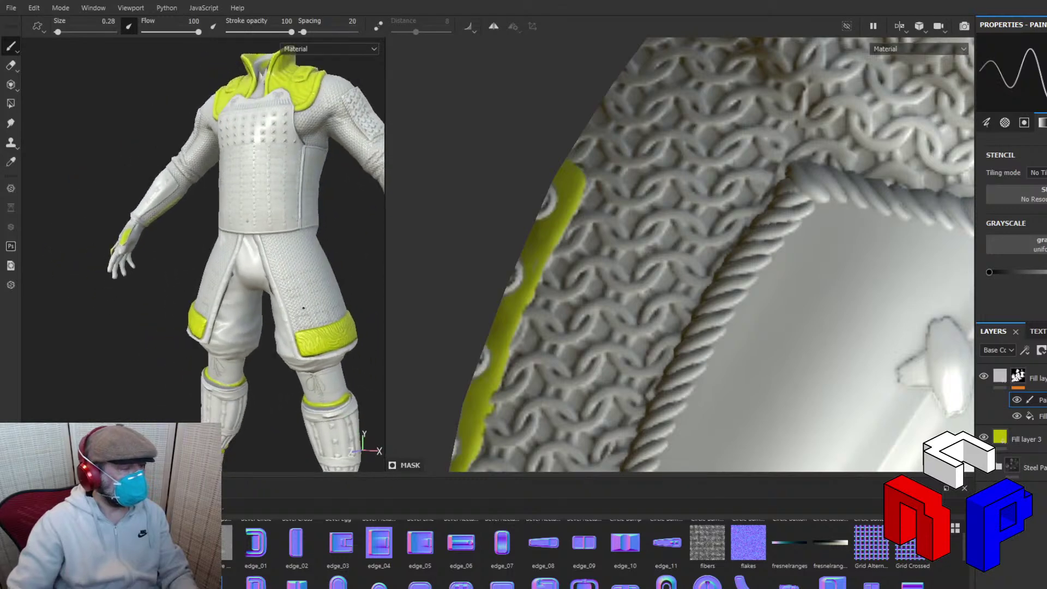
{"action": "left_click_drag", "start_coordinate": [304, 308], "coordinate": [244, 287], "text": "alt"}
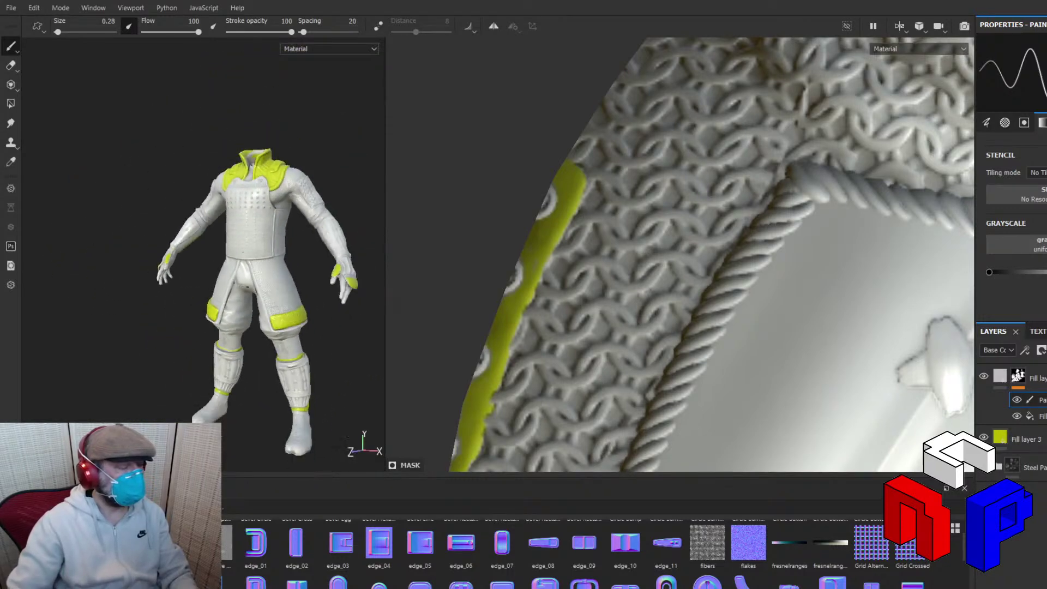
Reduce the brush size to 0.18 and paint yellow-green around the crossed lacing nearest the cuff on the sleeve's laced strip.
{"action": "left_click_drag", "start_coordinate": [701, 264], "coordinate": [554, 284], "text": "alt"}
{"action": "scroll", "coordinate": [534, 271], "scroll_direction": "down", "scroll_amount": 5}
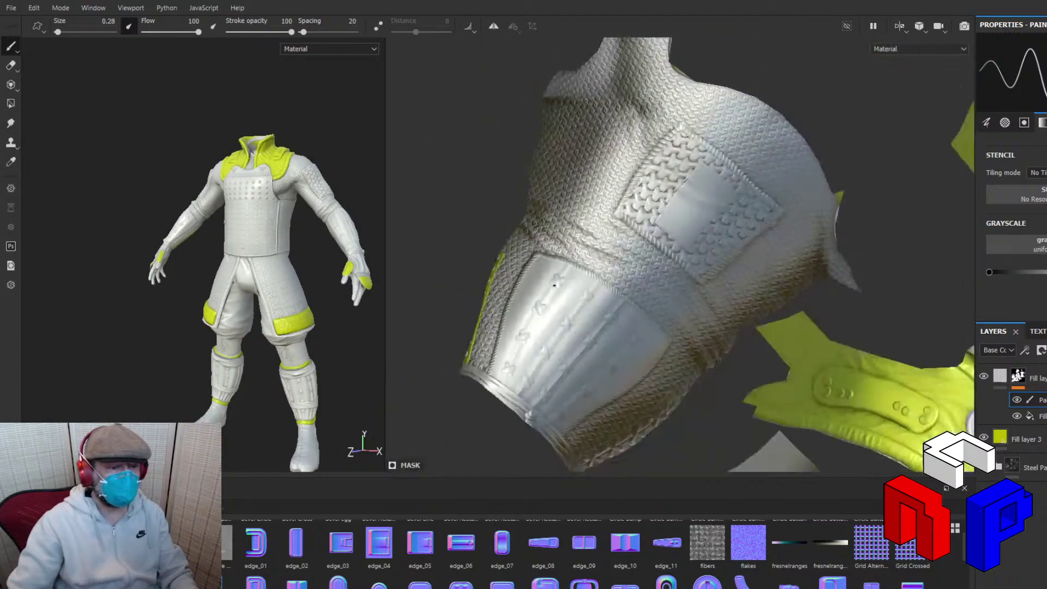
{"action": "scroll", "coordinate": [652, 414], "scroll_direction": "up", "scroll_amount": 1}
{"action": "middle_click_drag", "start_coordinate": [653, 414], "coordinate": [642, 291], "text": "alt"}
{"action": "scroll", "coordinate": [642, 291], "scroll_direction": "up", "scroll_amount": 5}
{"action": "scroll", "coordinate": [644, 295], "scroll_direction": "up", "scroll_amount": 2}
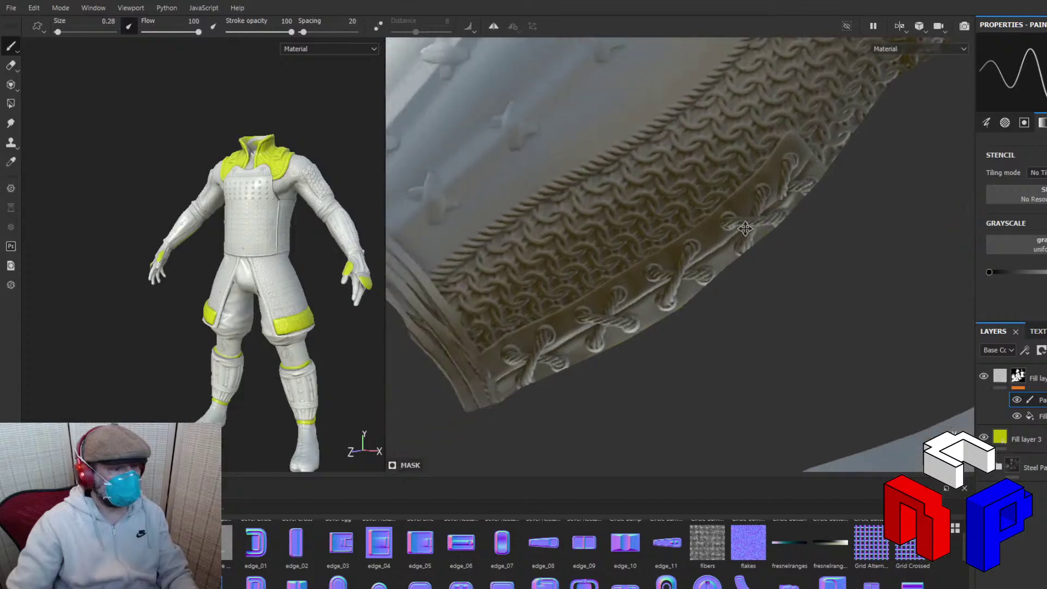
{"action": "left_click_drag", "start_coordinate": [645, 296], "coordinate": [676, 293], "text": "alt"}
{"action": "left_click_drag", "start_coordinate": [821, 344], "coordinate": [858, 280], "text": "alt"}
{"action": "scroll", "coordinate": [783, 316], "scroll_direction": "up", "scroll_amount": 3}
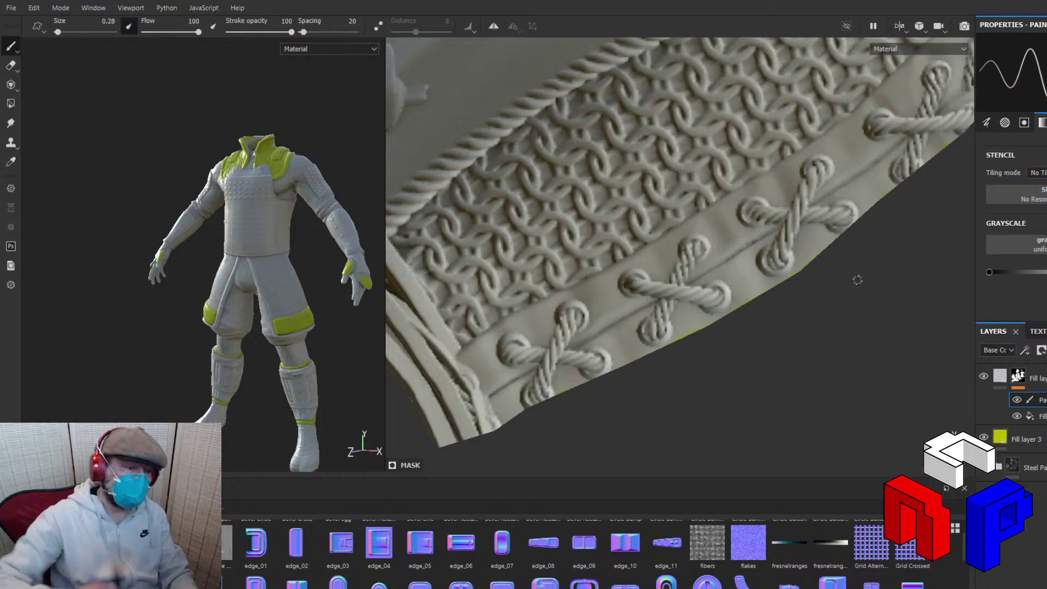
{"action": "left_click_drag", "start_coordinate": [602, 344], "coordinate": [616, 366]}
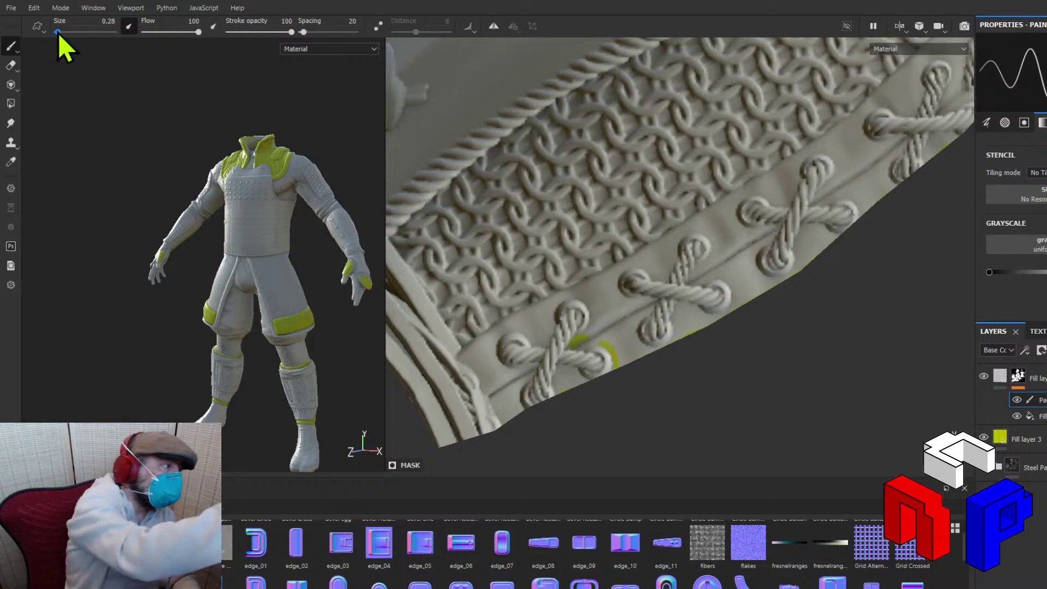
{"action": "left_click_drag", "start_coordinate": [58, 31], "coordinate": [57, 34]}
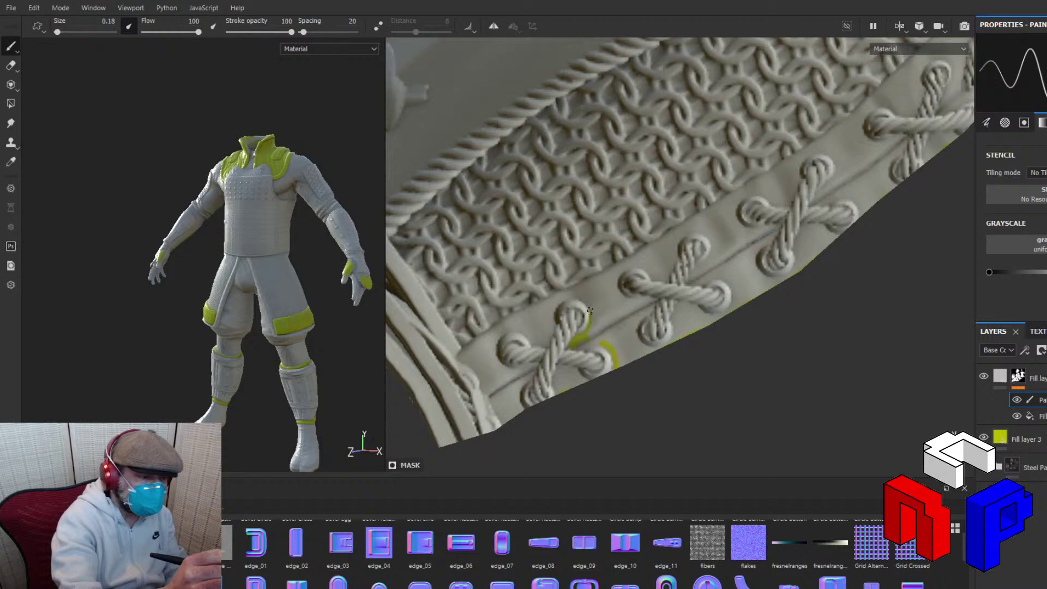
{"action": "mouse_move", "coordinate": [584, 336]}
{"action": "left_mouse_down"}
{"action": "mouse_move", "coordinate": [587, 303]}
{"action": "mouse_move", "coordinate": [567, 296]}
{"action": "mouse_move", "coordinate": [551, 307]}
{"action": "left_mouse_up"}
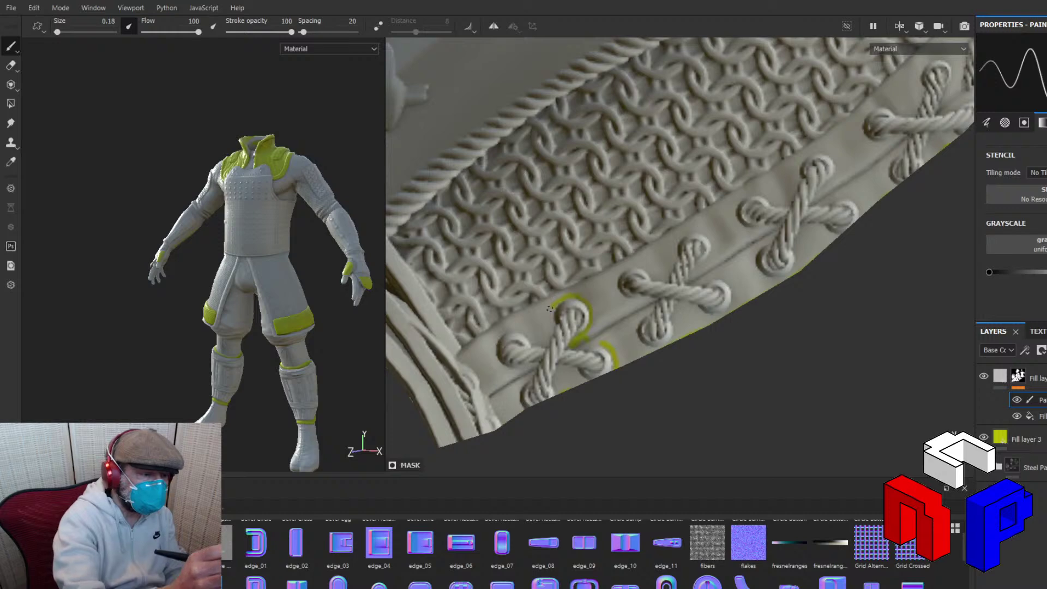
{"action": "left_click_drag", "start_coordinate": [551, 322], "coordinate": [546, 341]}
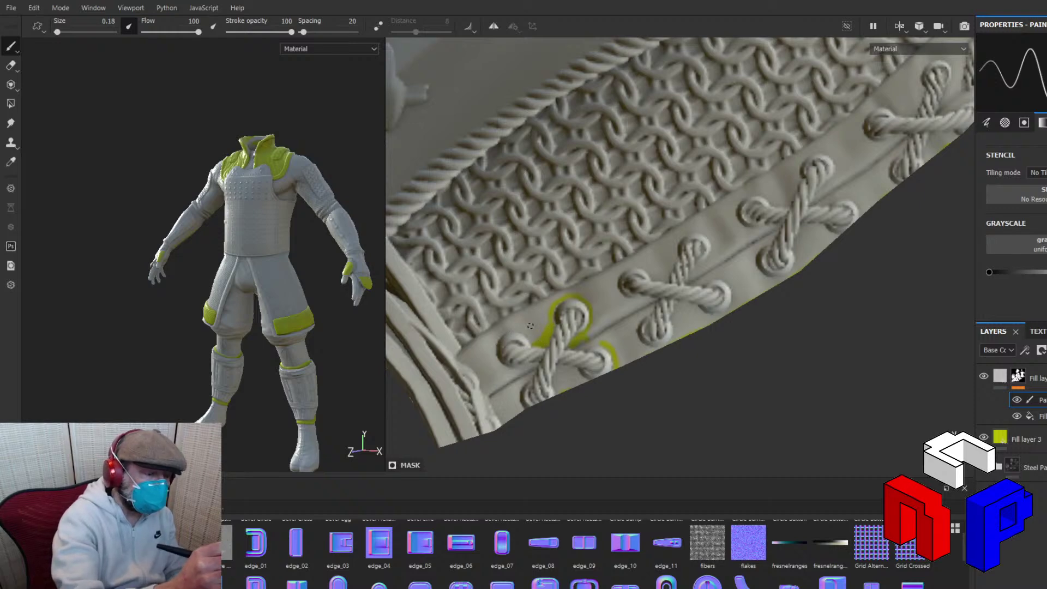
{"action": "mouse_move", "coordinate": [535, 341]}
{"action": "left_mouse_down"}
{"action": "mouse_move", "coordinate": [516, 329]}
{"action": "mouse_move", "coordinate": [493, 344]}
{"action": "mouse_move", "coordinate": [498, 367]}
{"action": "mouse_move", "coordinate": [534, 365]}
{"action": "mouse_move", "coordinate": [517, 387]}
{"action": "mouse_move", "coordinate": [522, 410]}
{"action": "left_mouse_up"}
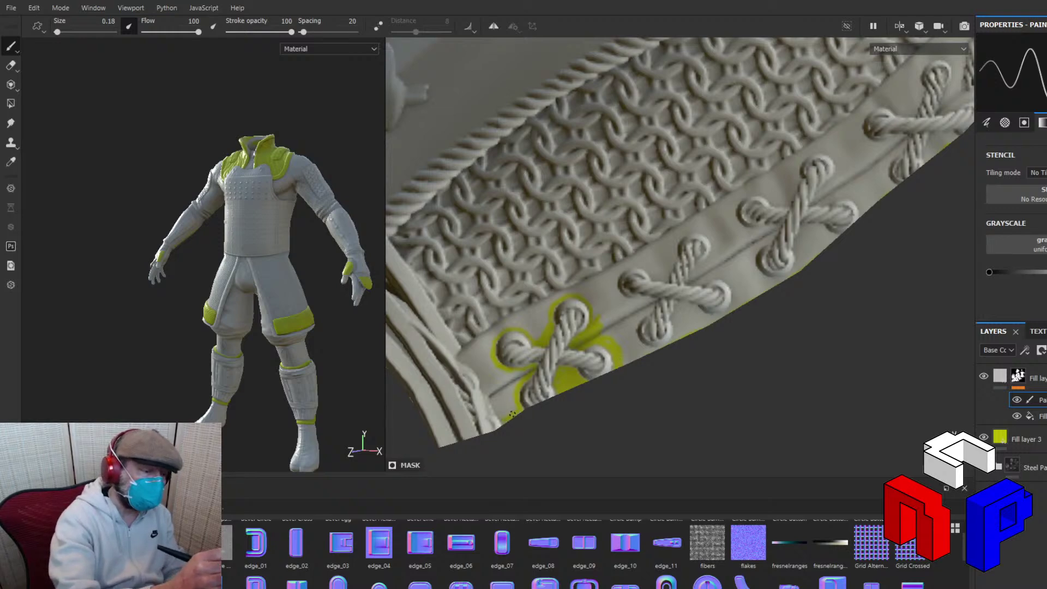
Outline the laced strip's cuff end and chainmail border in yellow-green, and paint around the second crossed lacing's eyelets and cords.
{"action": "mouse_move", "coordinate": [512, 414]}
{"action": "left_mouse_down"}
{"action": "mouse_move", "coordinate": [462, 352]}
{"action": "mouse_move", "coordinate": [500, 320]}
{"action": "mouse_move", "coordinate": [682, 228]}
{"action": "left_mouse_up"}
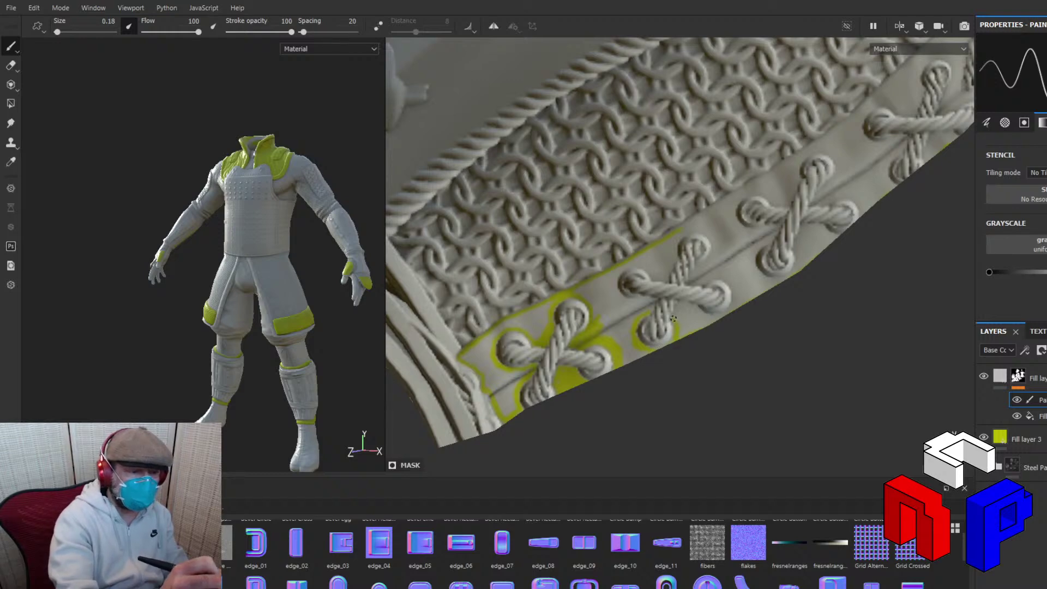
{"action": "key", "text": "t"}
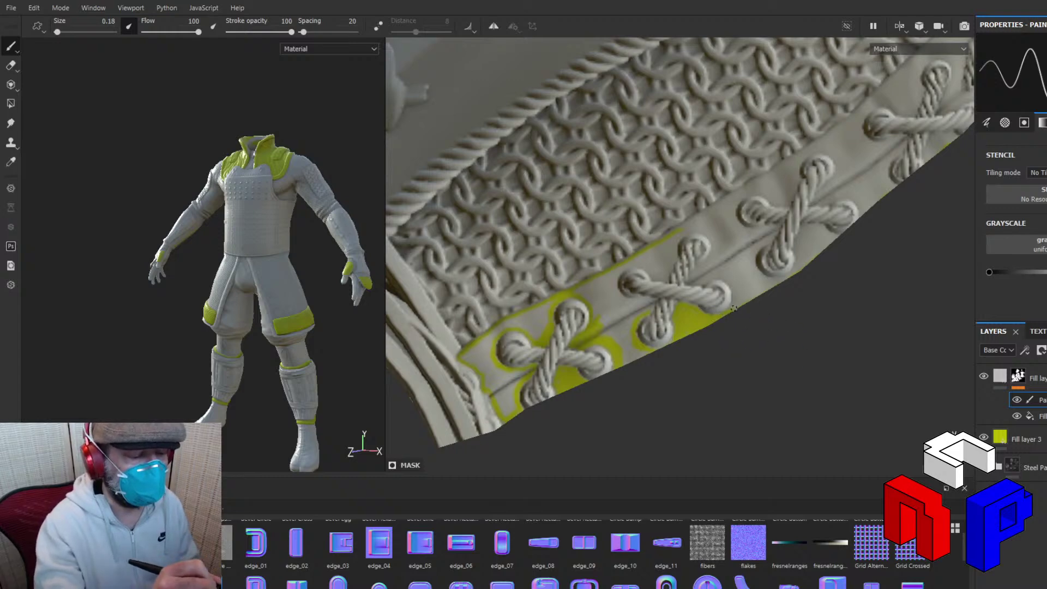
{"action": "left_click_drag", "start_coordinate": [716, 315], "coordinate": [726, 313]}
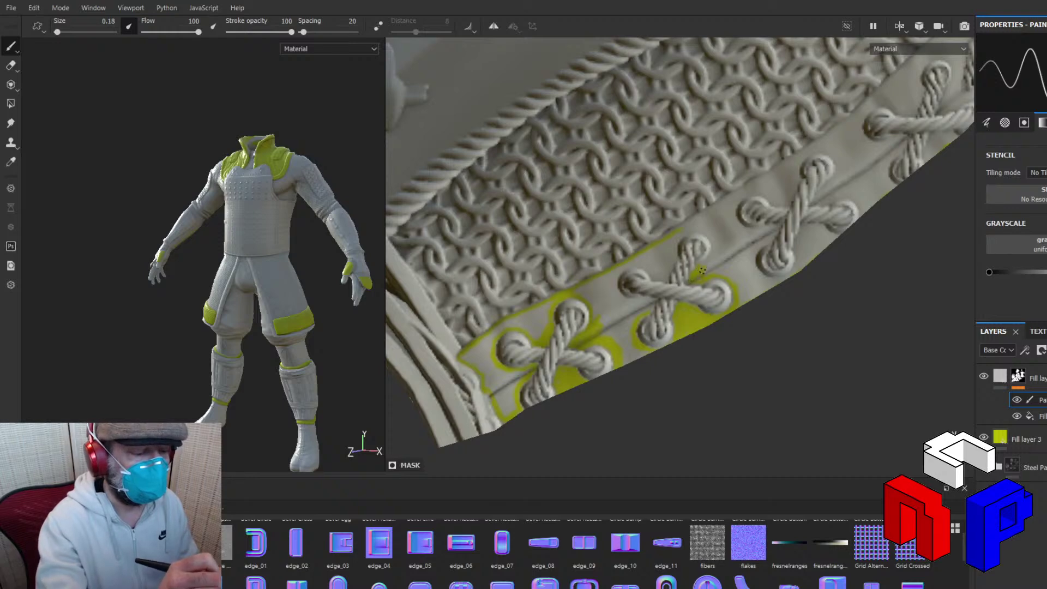
{"action": "left_click_drag", "start_coordinate": [701, 267], "coordinate": [712, 254]}
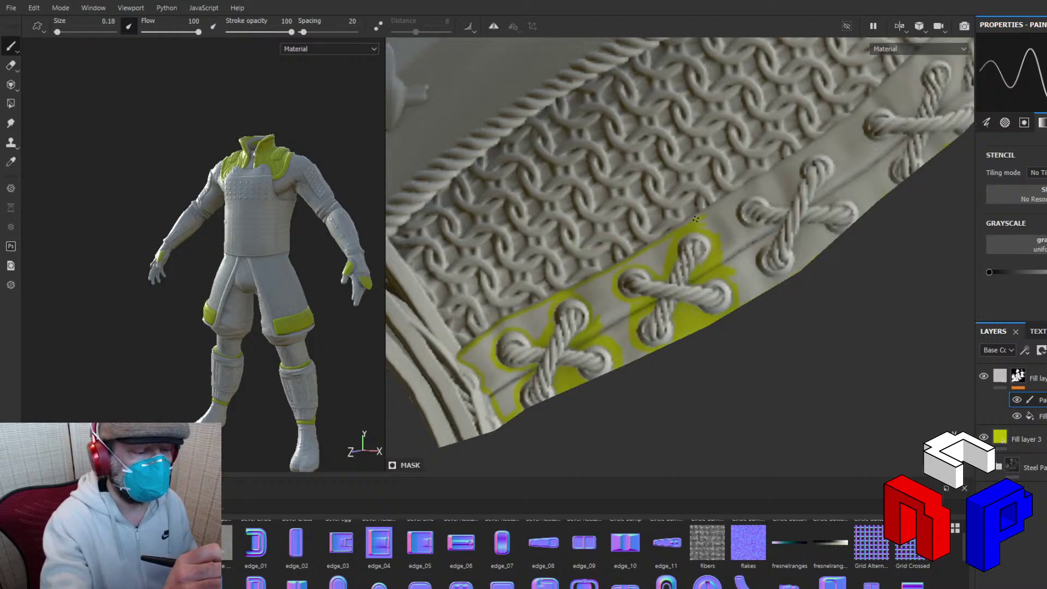
Extend the yellow-green line farther up the chainmail border and paint around the third crossed lacing.
{"action": "mouse_move", "coordinate": [714, 205]}
{"action": "left_mouse_down"}
{"action": "mouse_move", "coordinate": [853, 117]}
{"action": "mouse_move", "coordinate": [911, 58]}
{"action": "left_mouse_up"}
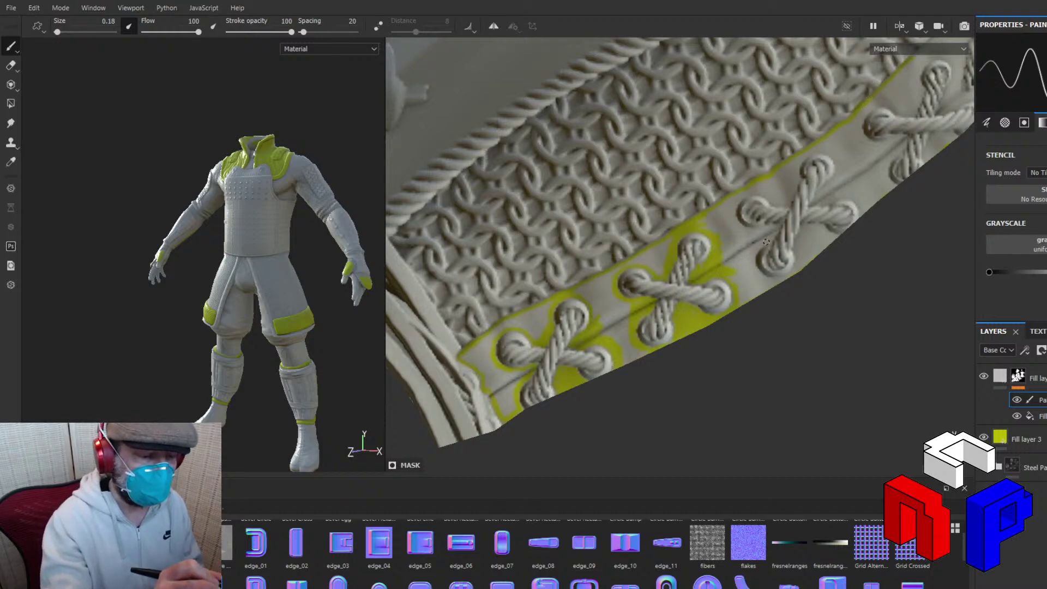
{"action": "mouse_move", "coordinate": [753, 254]}
{"action": "left_mouse_down"}
{"action": "mouse_move", "coordinate": [758, 275]}
{"action": "mouse_move", "coordinate": [794, 271]}
{"action": "mouse_move", "coordinate": [799, 238]}
{"action": "left_mouse_up"}
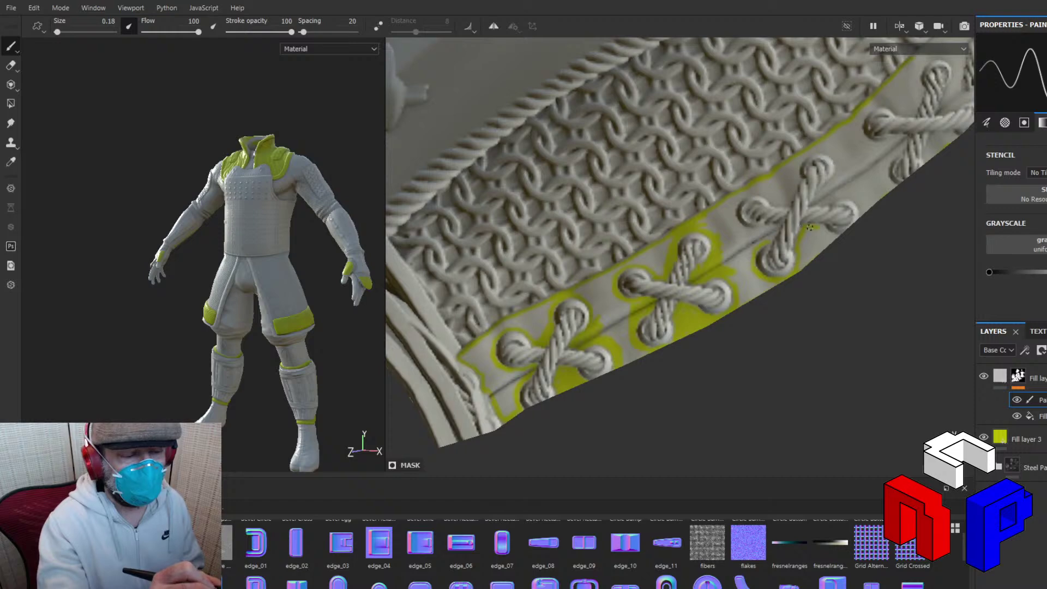
{"action": "mouse_move", "coordinate": [822, 227]}
{"action": "left_mouse_down"}
{"action": "mouse_move", "coordinate": [833, 234]}
{"action": "mouse_move", "coordinate": [817, 197]}
{"action": "mouse_move", "coordinate": [836, 177]}
{"action": "left_mouse_up"}
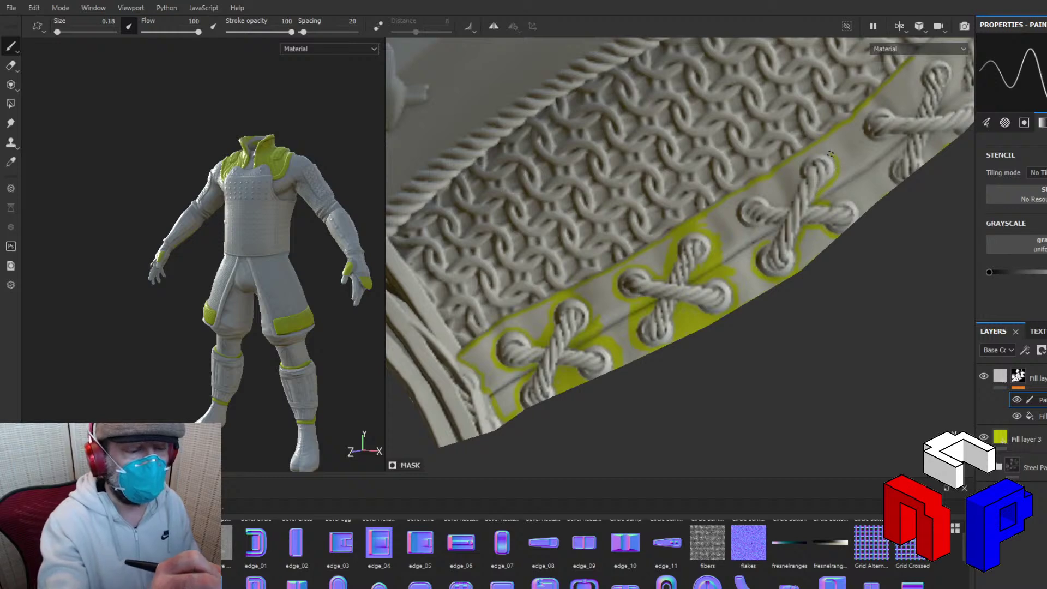
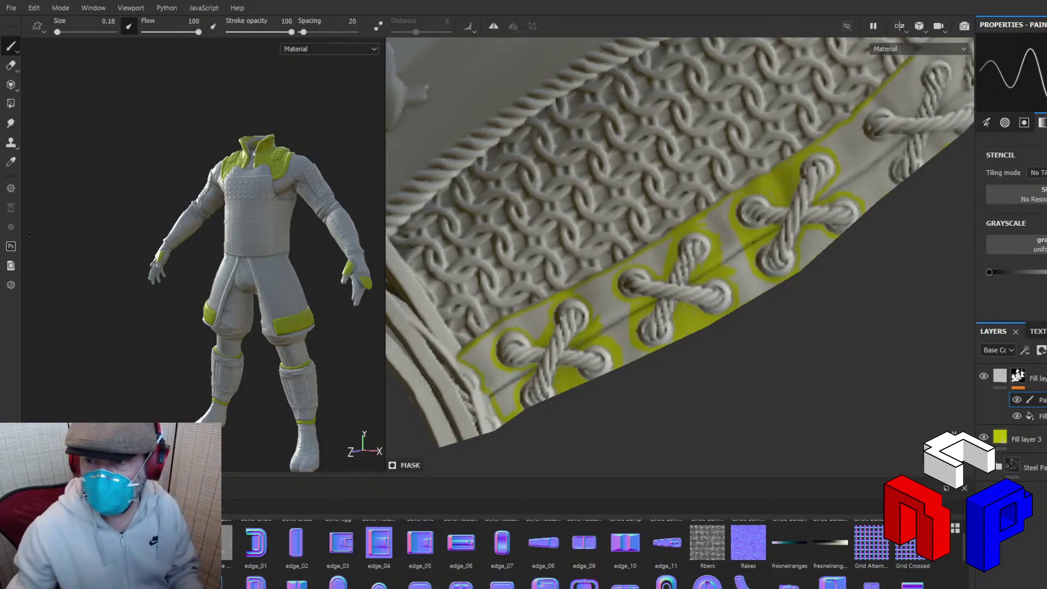
Examine the collar, shoulder straps and upper breastplate for how the yellow-green mask covers the cloth.
{"action": "scroll", "coordinate": [187, 207], "scroll_direction": "up", "scroll_amount": 2}
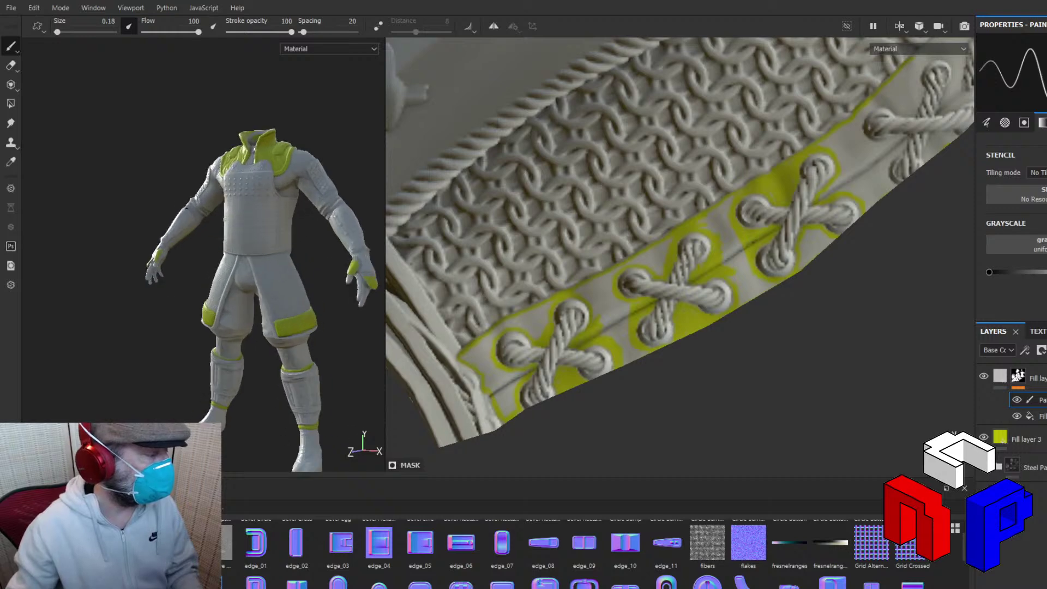
{"action": "scroll", "coordinate": [187, 208], "scroll_direction": "up", "scroll_amount": 3}
{"action": "middle_click_drag", "start_coordinate": [215, 186], "coordinate": [134, 256]}
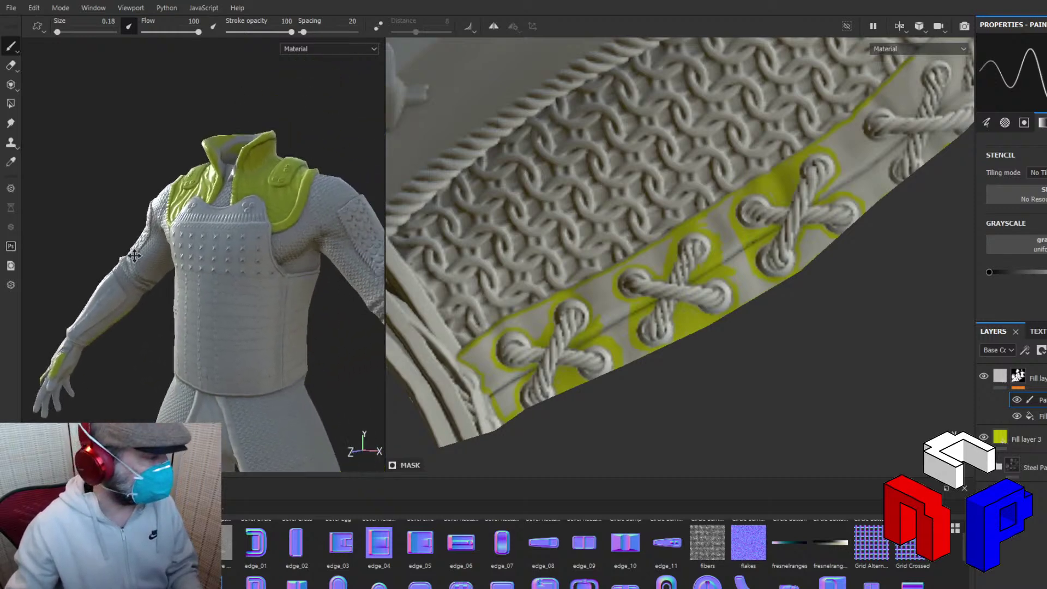
{"action": "mouse_move", "coordinate": [134, 255]}
{"action": "left_mouse_down", "text": "alt"}
{"action": "mouse_move", "coordinate": [258, 256]}
{"action": "mouse_move", "coordinate": [129, 269]}
{"action": "left_mouse_up", "text": "alt"}
{"action": "scroll", "coordinate": [129, 268], "scroll_direction": "down", "scroll_amount": 2}
{"action": "scroll", "coordinate": [130, 269], "scroll_direction": "up", "scroll_amount": 3}
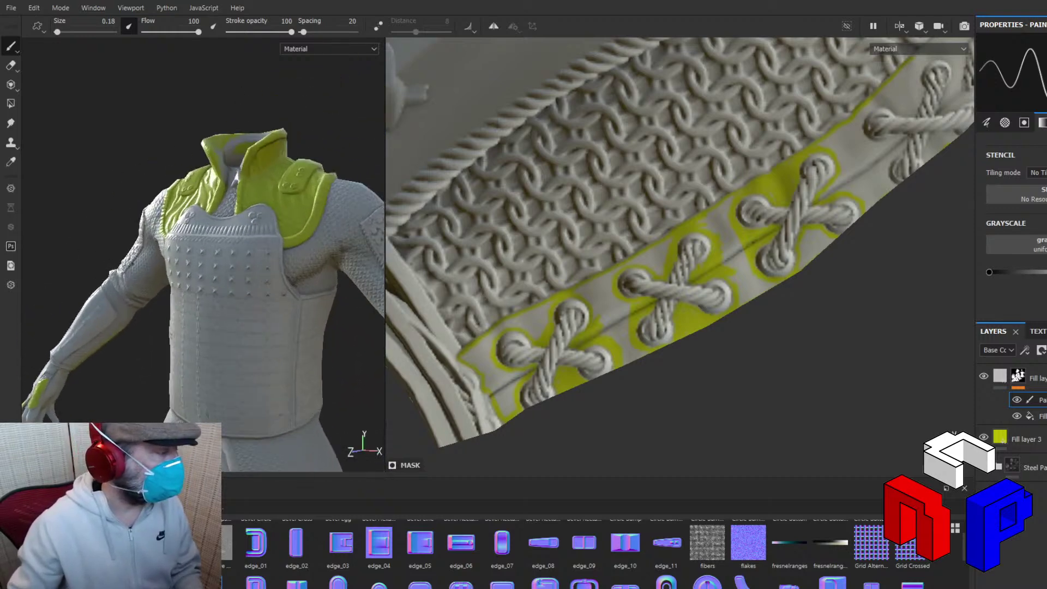
{"action": "scroll", "coordinate": [218, 272], "scroll_direction": "up", "scroll_amount": 4}
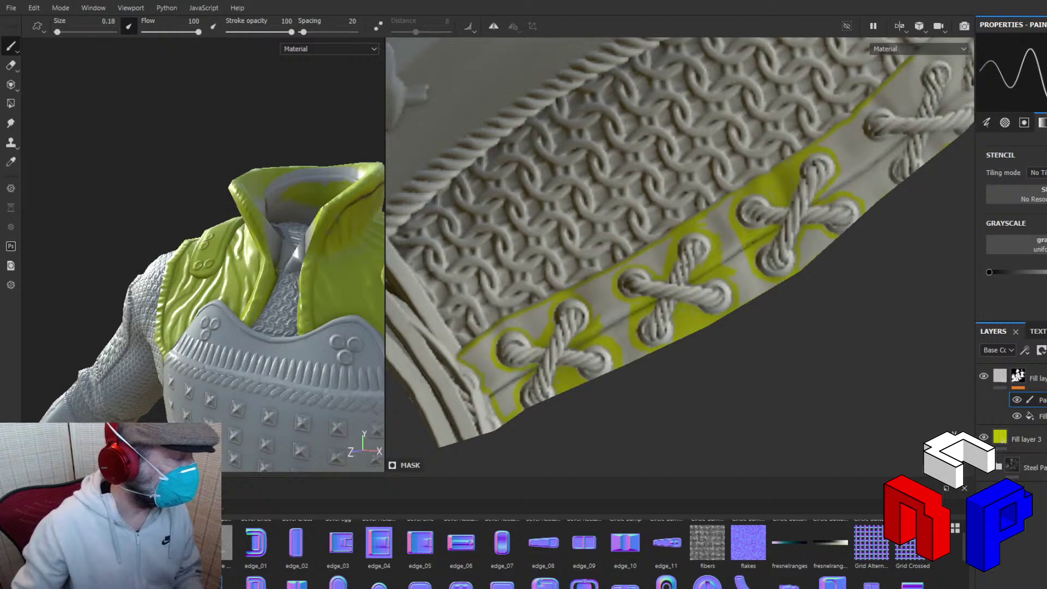
{"action": "left_click_drag", "start_coordinate": [188, 223], "coordinate": [140, 203], "text": "alt"}
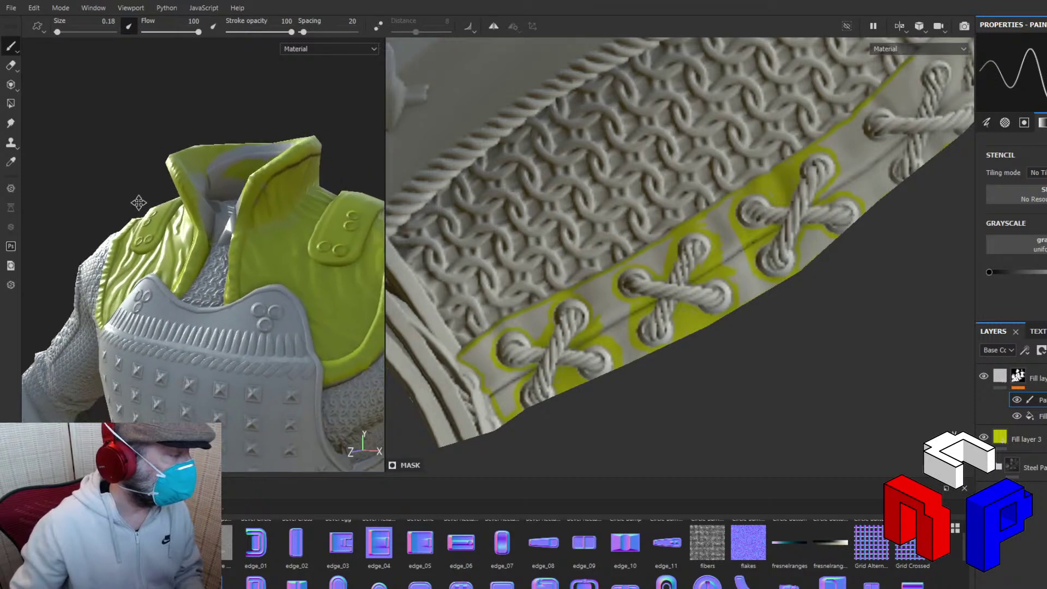
{"action": "scroll", "coordinate": [138, 201], "scroll_direction": "down", "scroll_amount": 3}
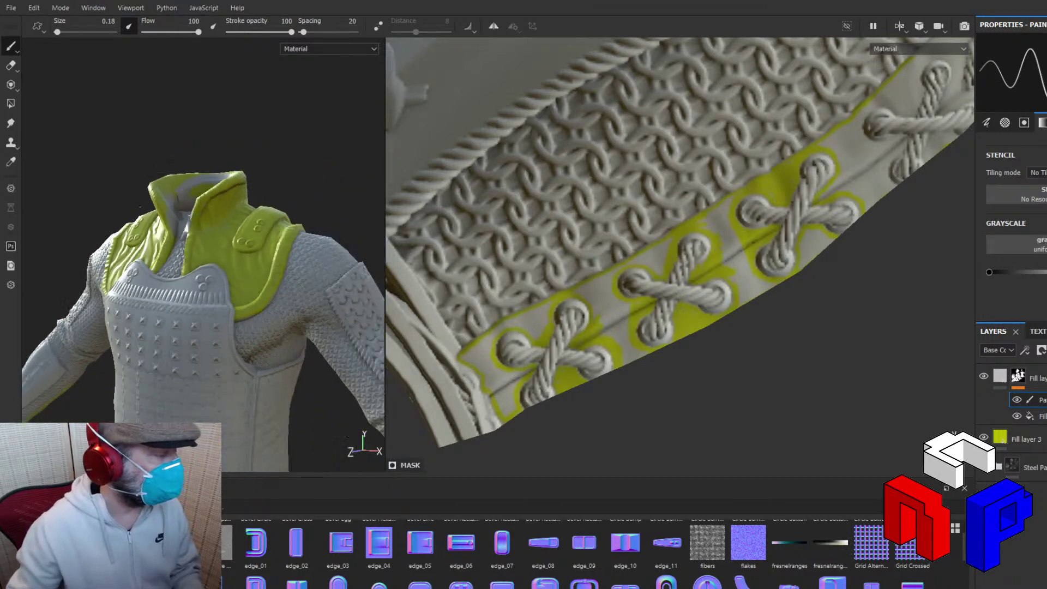
{"action": "scroll", "coordinate": [141, 206], "scroll_direction": "down", "scroll_amount": 1}
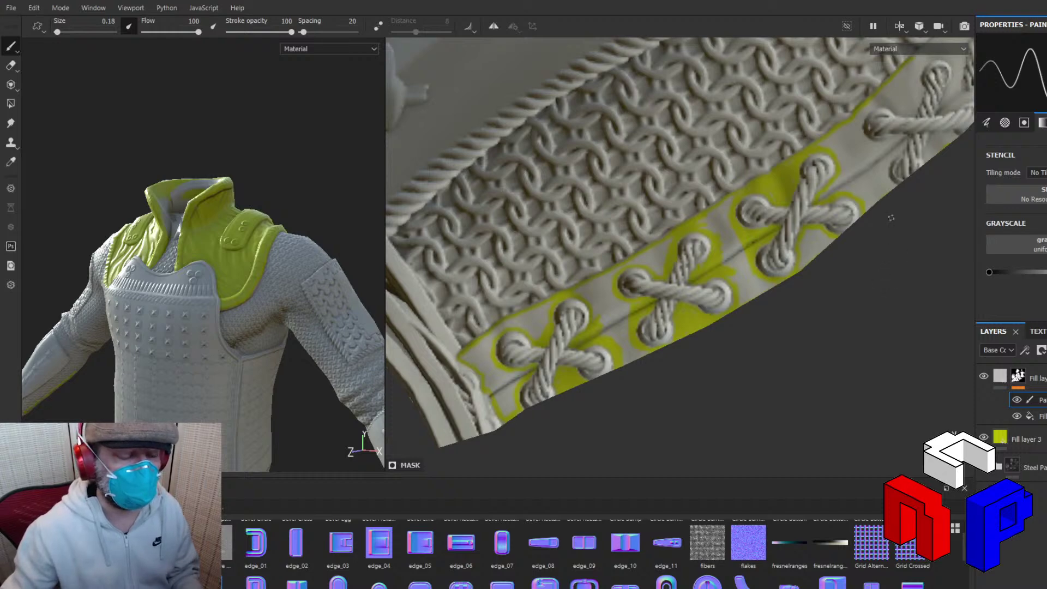
Paint yellow-green around the last two crossed lacings on the sleeve's laced strip and outline the strip's pointed end.
{"action": "middle_click_drag", "start_coordinate": [923, 215], "coordinate": [722, 358]}
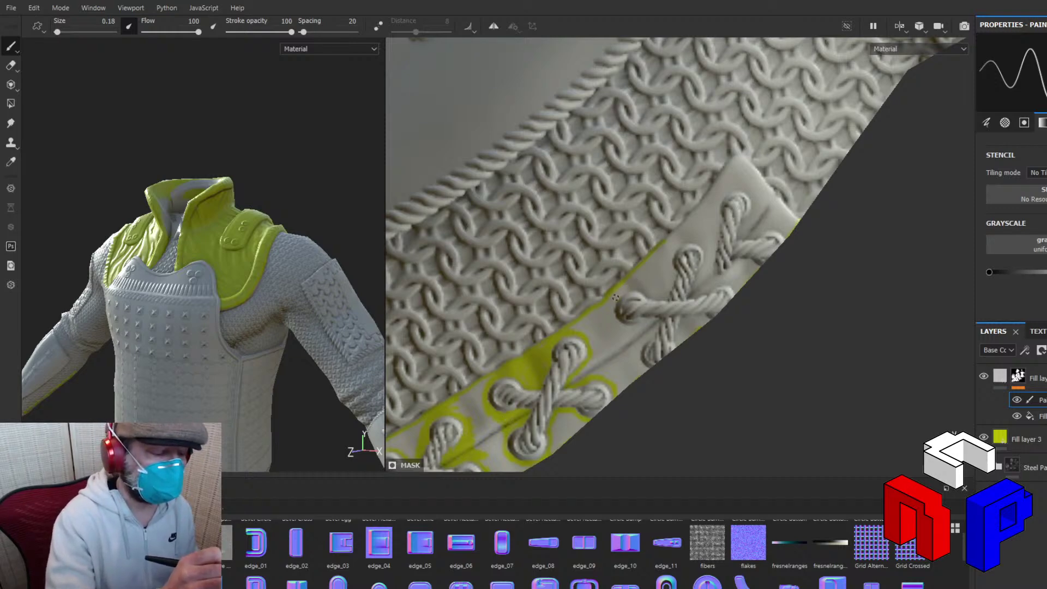
{"action": "left_click_drag", "start_coordinate": [617, 294], "coordinate": [668, 291]}
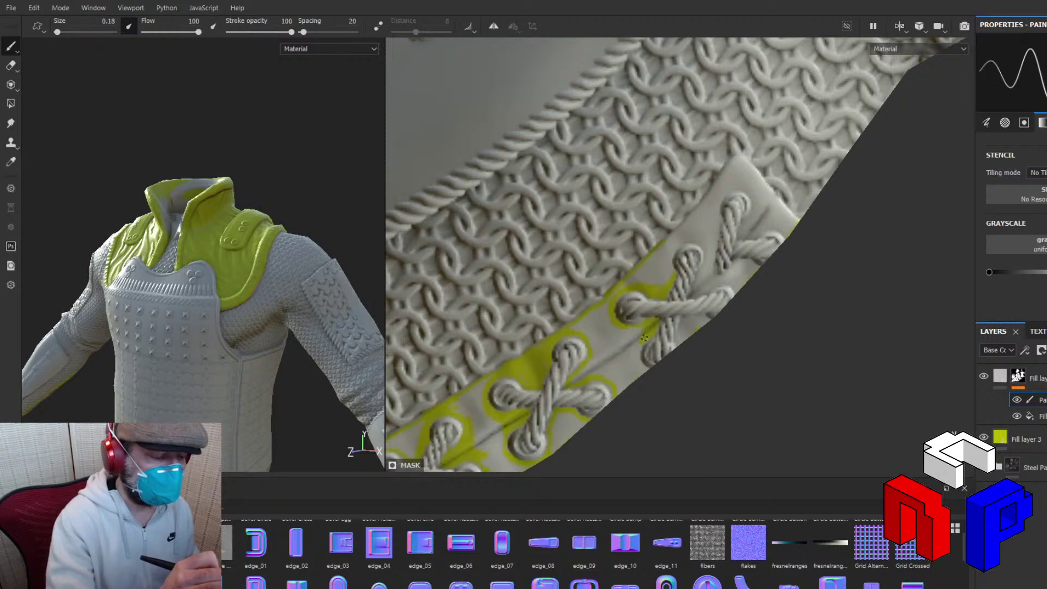
{"action": "left_click_drag", "start_coordinate": [644, 338], "coordinate": [643, 368]}
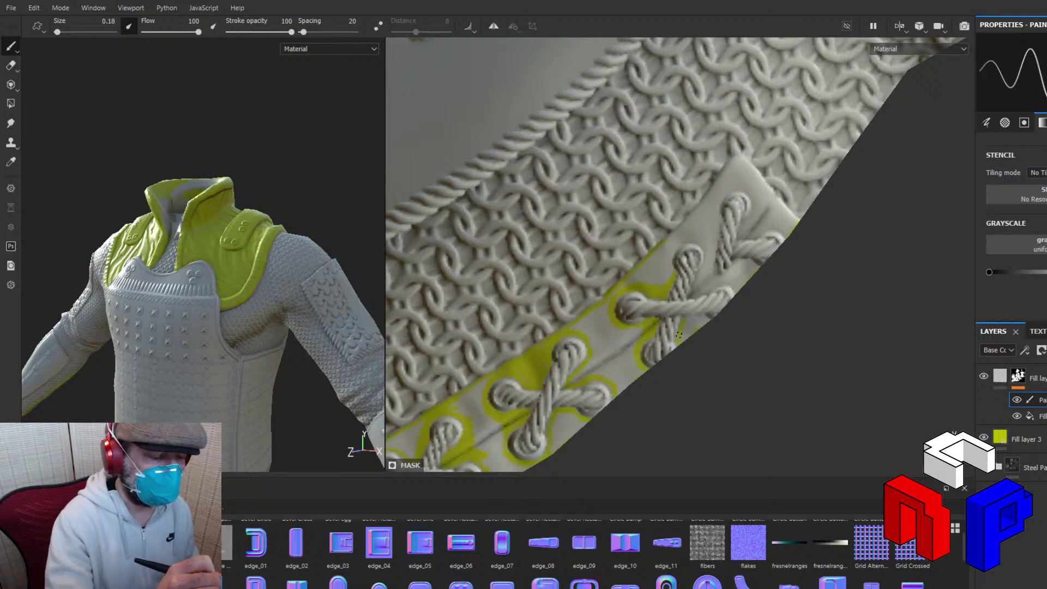
{"action": "left_click_drag", "start_coordinate": [682, 320], "coordinate": [710, 323]}
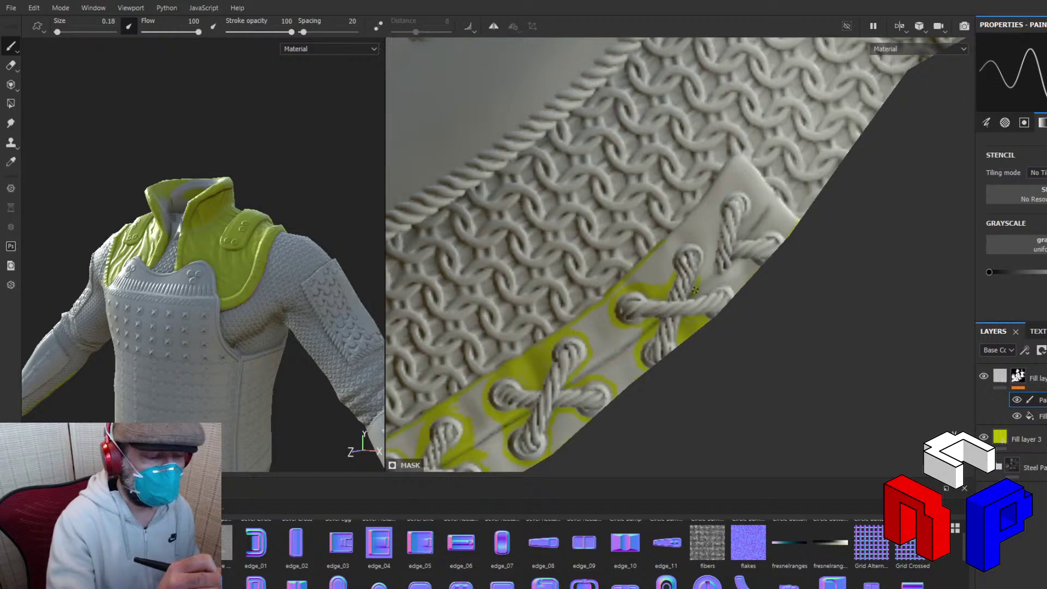
{"action": "left_click_drag", "start_coordinate": [699, 275], "coordinate": [703, 244]}
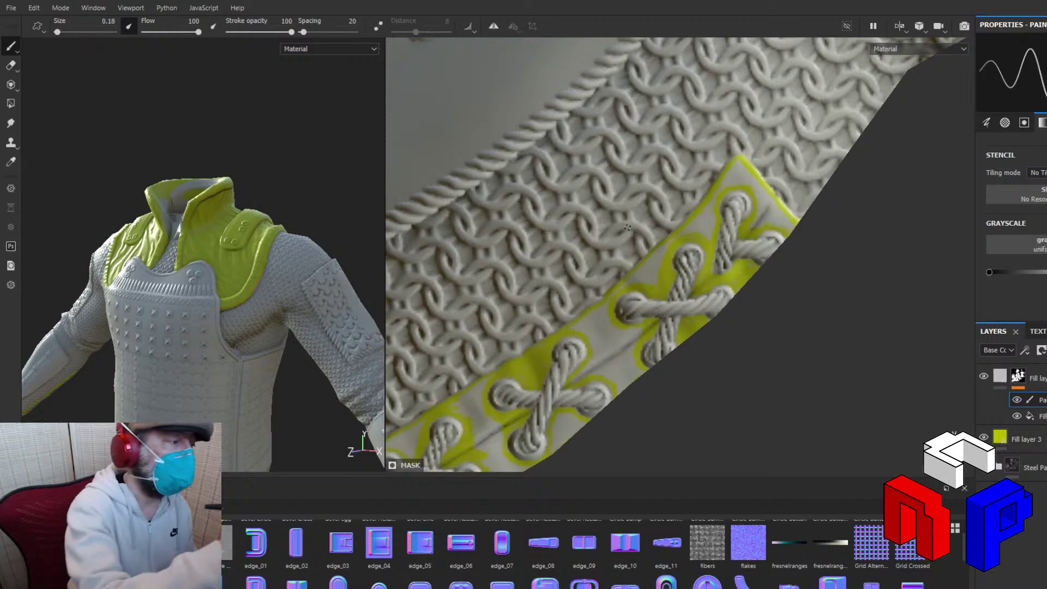
Increase the brush size to 0.4 and fill the remaining grey cloth between the outlines along the whole laced strip.
{"action": "left_click", "coordinate": [60, 34]}
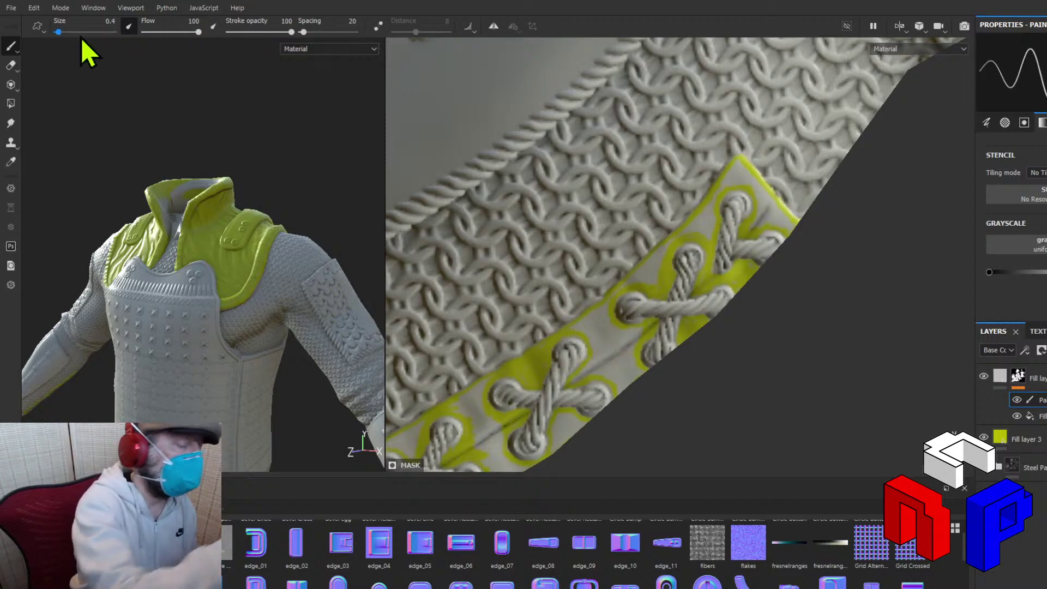
{"action": "mouse_move", "coordinate": [759, 220]}
{"action": "left_mouse_down"}
{"action": "mouse_move", "coordinate": [789, 226]}
{"action": "mouse_move", "coordinate": [762, 208]}
{"action": "mouse_move", "coordinate": [759, 187]}
{"action": "mouse_move", "coordinate": [774, 207]}
{"action": "mouse_move", "coordinate": [751, 177]}
{"action": "mouse_move", "coordinate": [729, 177]}
{"action": "mouse_move", "coordinate": [735, 170]}
{"action": "mouse_move", "coordinate": [744, 181]}
{"action": "left_mouse_up"}
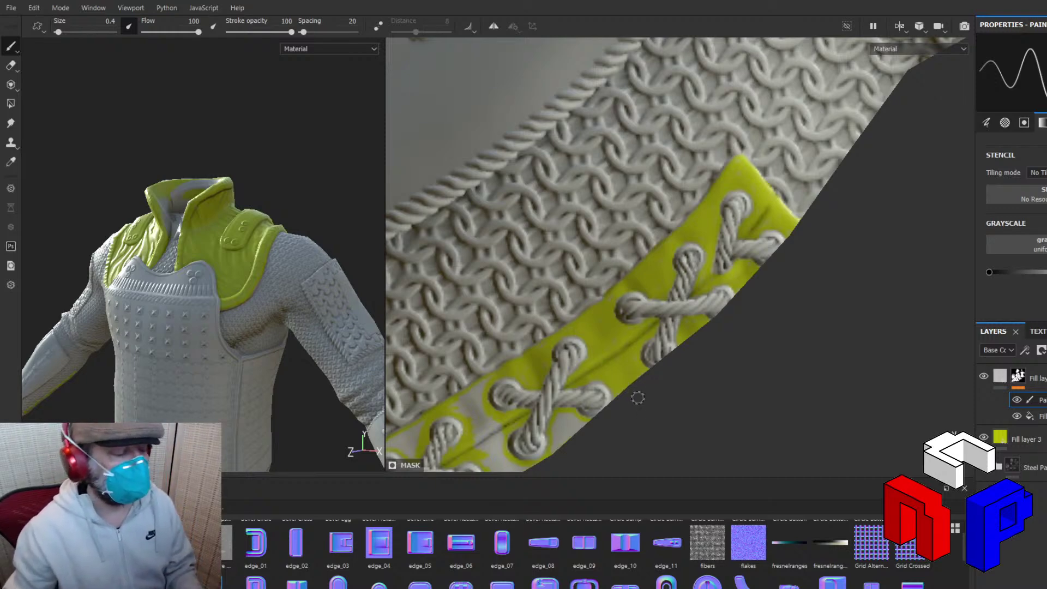
{"action": "mouse_move", "coordinate": [672, 396]}
{"action": "left_mouse_down", "text": "alt"}
{"action": "mouse_move", "coordinate": [755, 320]}
{"action": "mouse_move", "coordinate": [890, 227]}
{"action": "mouse_move", "coordinate": [937, 211]}
{"action": "left_mouse_up", "text": "alt"}
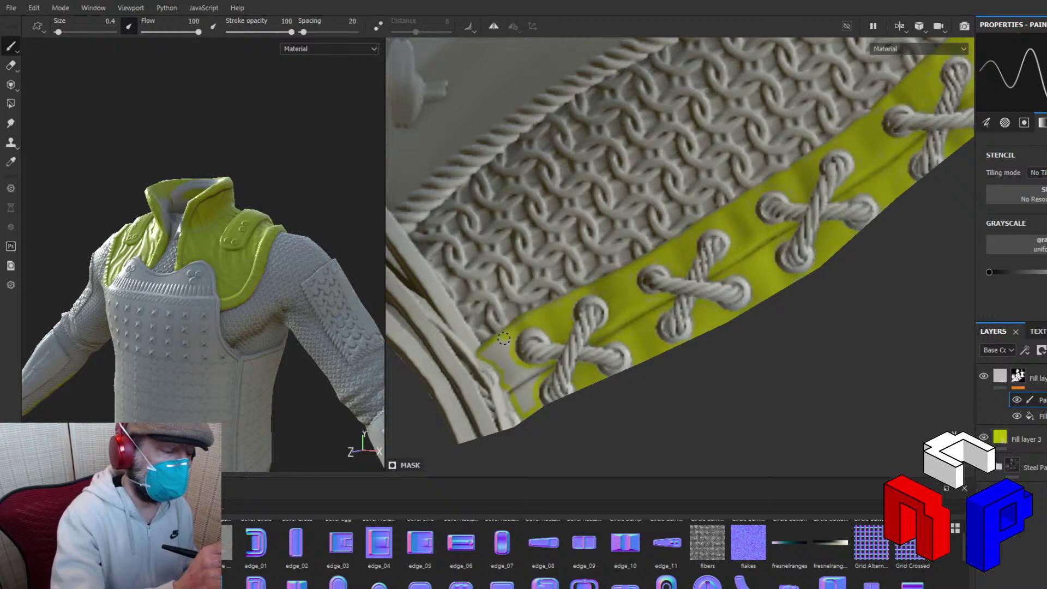
{"action": "mouse_move", "coordinate": [484, 353]}
{"action": "left_mouse_down"}
{"action": "mouse_move", "coordinate": [516, 394]}
{"action": "mouse_move", "coordinate": [529, 394]}
{"action": "left_mouse_up"}
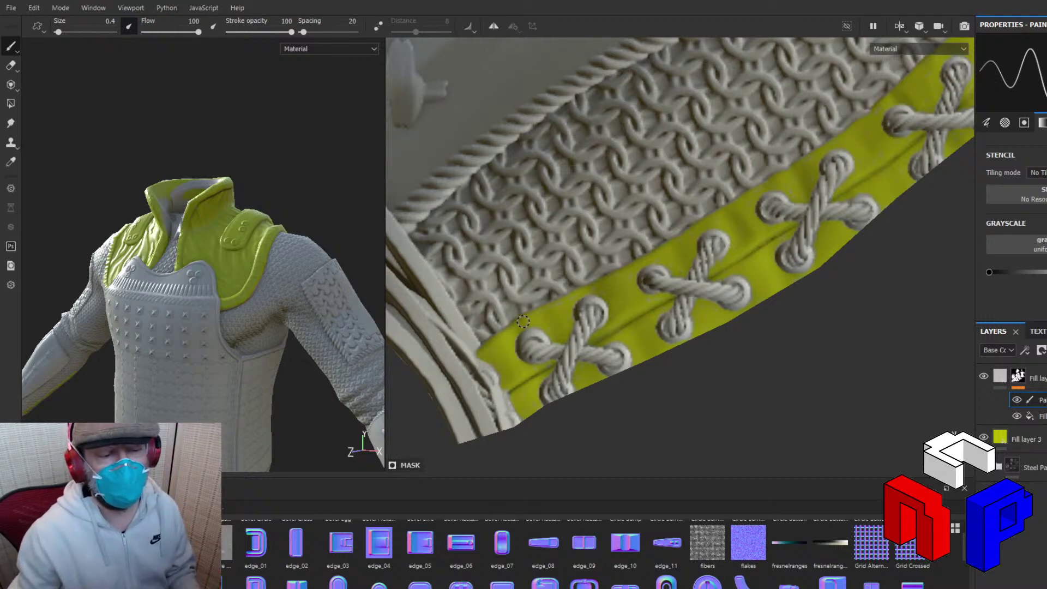
Rotate the environment lighting so it brightens the chainmail panel above the yellow-green rectangular patch and the panel's raised border.
{"action": "left_click_drag", "start_coordinate": [550, 286], "coordinate": [543, 294], "text": "alt"}
{"action": "scroll", "coordinate": [537, 309], "scroll_direction": "down", "scroll_amount": 10}
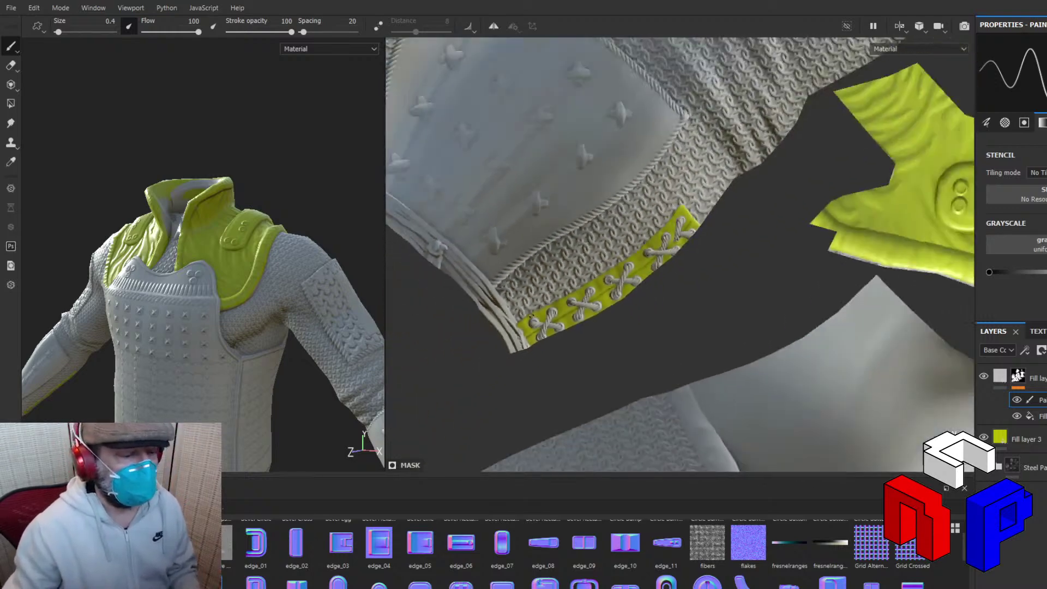
{"action": "scroll", "coordinate": [807, 321], "scroll_direction": "down", "scroll_amount": 5}
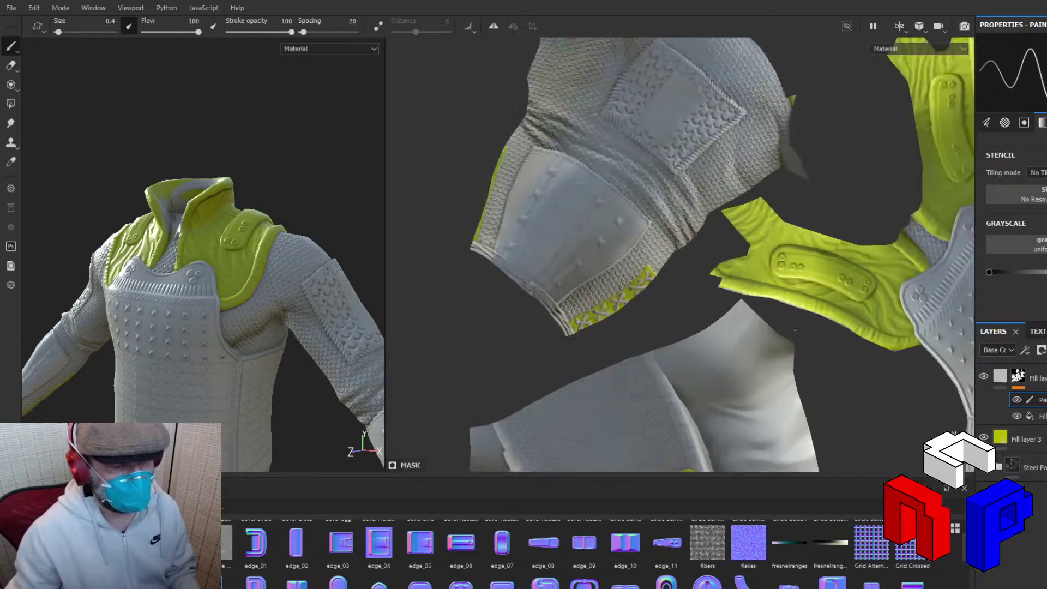
{"action": "scroll", "coordinate": [783, 328], "scroll_direction": "down", "scroll_amount": 2}
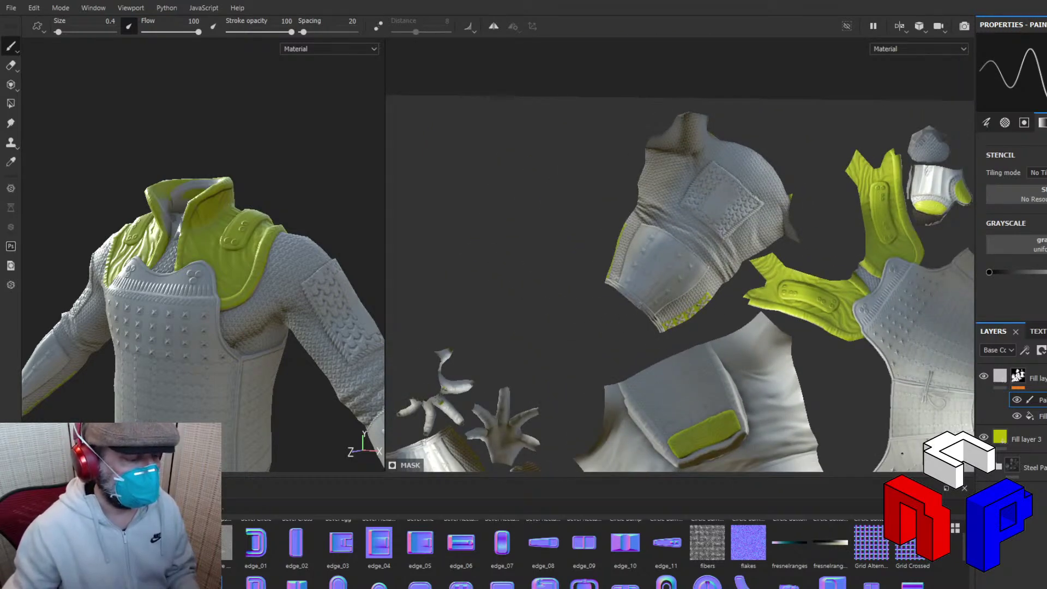
{"action": "mouse_move", "coordinate": [542, 266]}
{"action": "right_mouse_down", "text": "shift"}
{"action": "mouse_move", "coordinate": [596, 280]}
{"action": "mouse_move", "coordinate": [572, 261]}
{"action": "right_mouse_up", "text": "shift"}
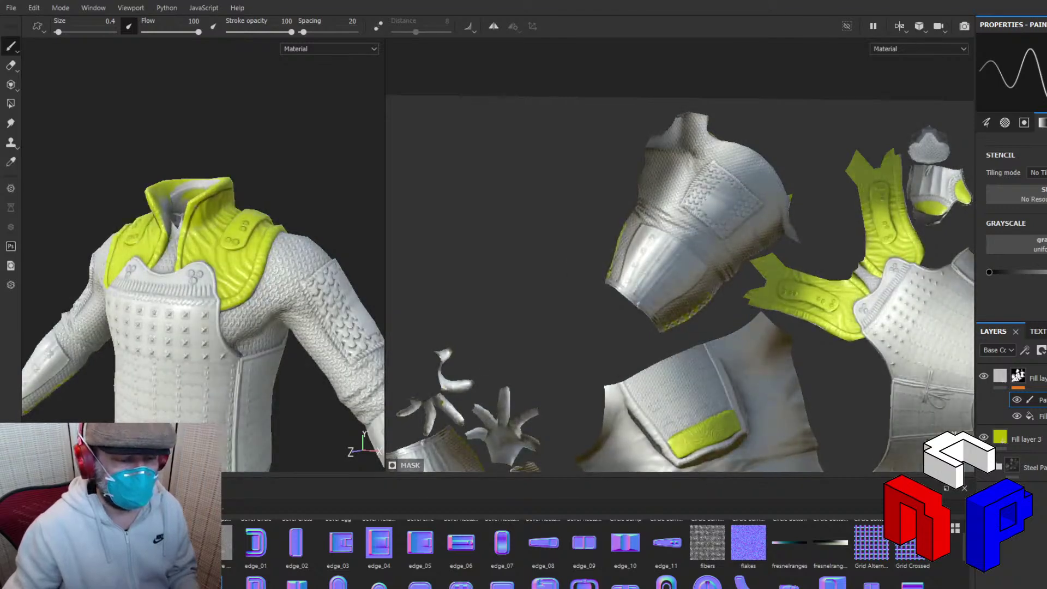
{"action": "scroll", "coordinate": [669, 285], "scroll_direction": "up", "scroll_amount": 10}
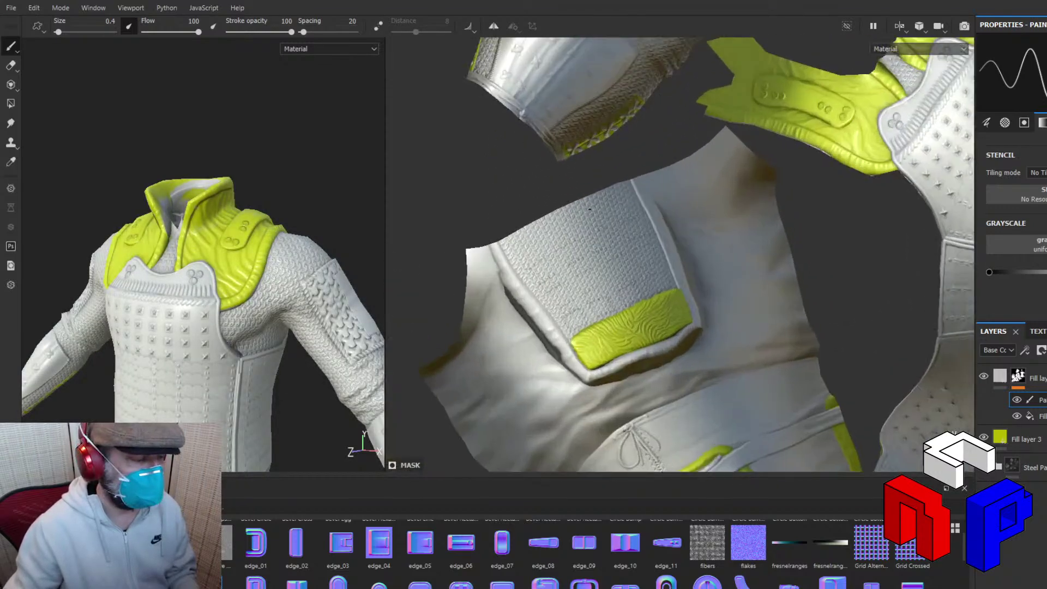
{"action": "scroll", "coordinate": [731, 194], "scroll_direction": "up", "scroll_amount": 3}
{"action": "right_click_drag", "start_coordinate": [654, 75], "coordinate": [684, 75], "text": "shift"}
Start a yellow-green line at the upper end of the raised border, where it meets the chainmail panel.
{"action": "middle_click_drag", "start_coordinate": [696, 102], "coordinate": [669, 54], "text": "alt"}
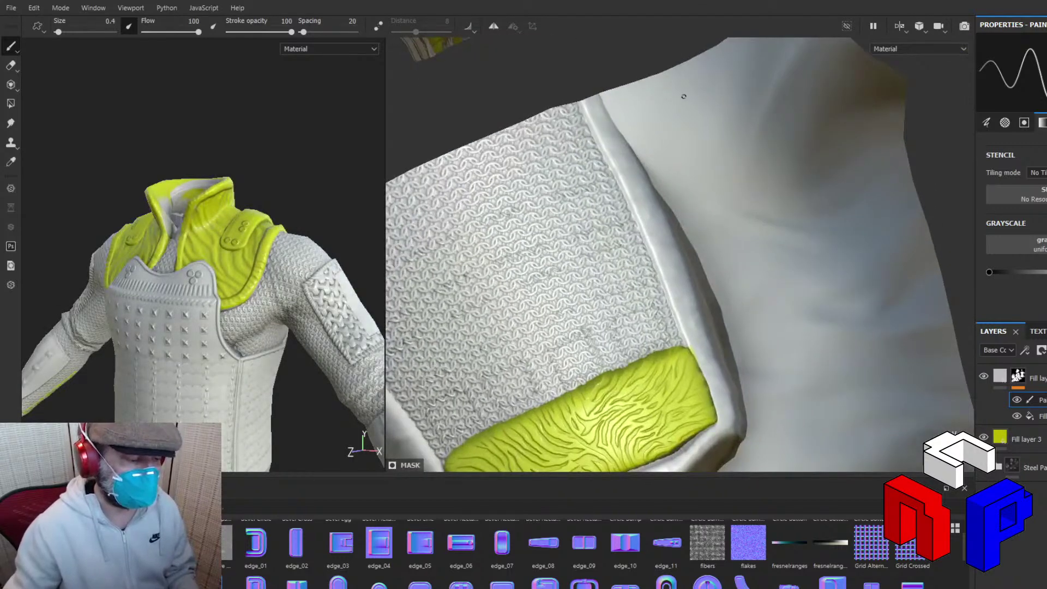
{"action": "middle_click_drag", "start_coordinate": [703, 113], "coordinate": [778, 183], "text": "alt"}
{"action": "scroll", "coordinate": [649, 101], "scroll_direction": "up", "scroll_amount": 5}
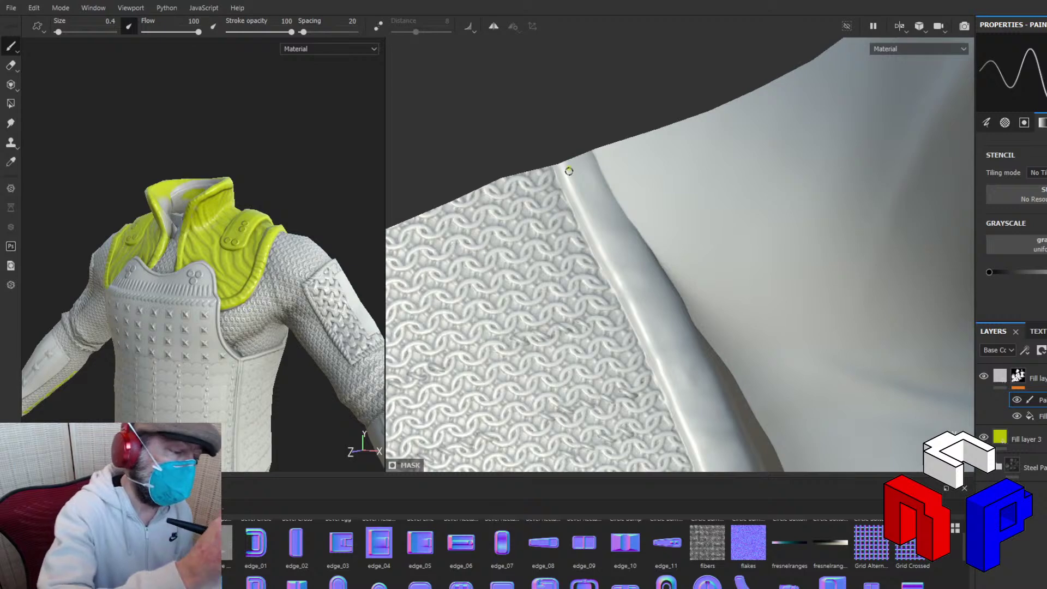
{"action": "mouse_move", "coordinate": [567, 169]}
{"action": "left_mouse_down"}
{"action": "mouse_move", "coordinate": [572, 188]}
{"action": "mouse_move", "coordinate": [556, 166]}
{"action": "mouse_move", "coordinate": [567, 187]}
{"action": "left_mouse_up"}
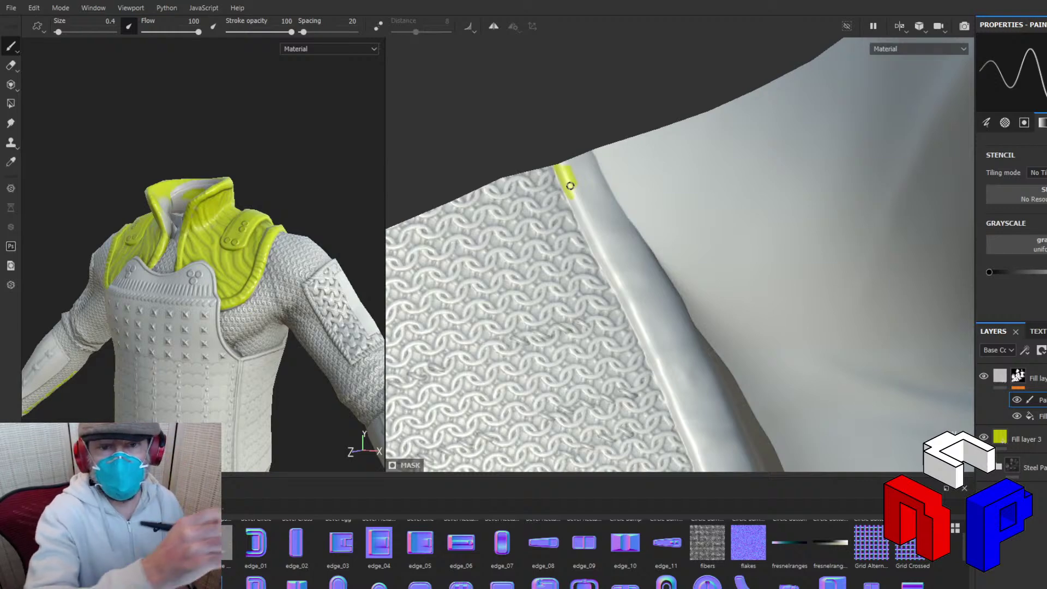
{"action": "mouse_move", "coordinate": [570, 185]}
{"action": "left_mouse_down"}
{"action": "mouse_move", "coordinate": [594, 241]}
{"action": "mouse_move", "coordinate": [575, 206]}
{"action": "left_mouse_up"}
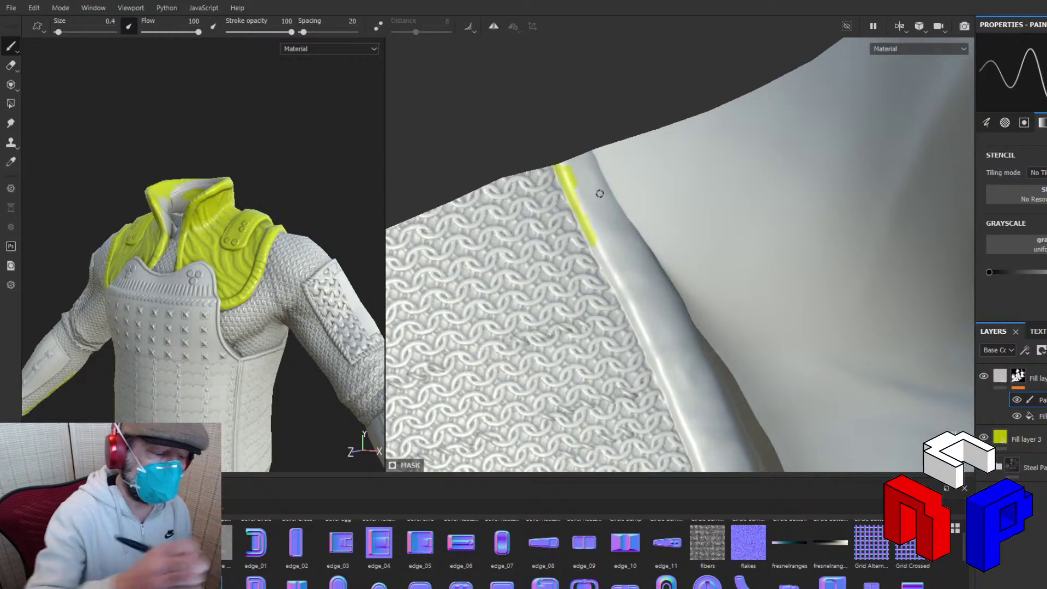
Paint yellow-green across the raised border's upper end and extend the line farther down its chainmail side.
{"action": "scroll", "coordinate": [600, 193], "scroll_direction": "up", "scroll_amount": 3}
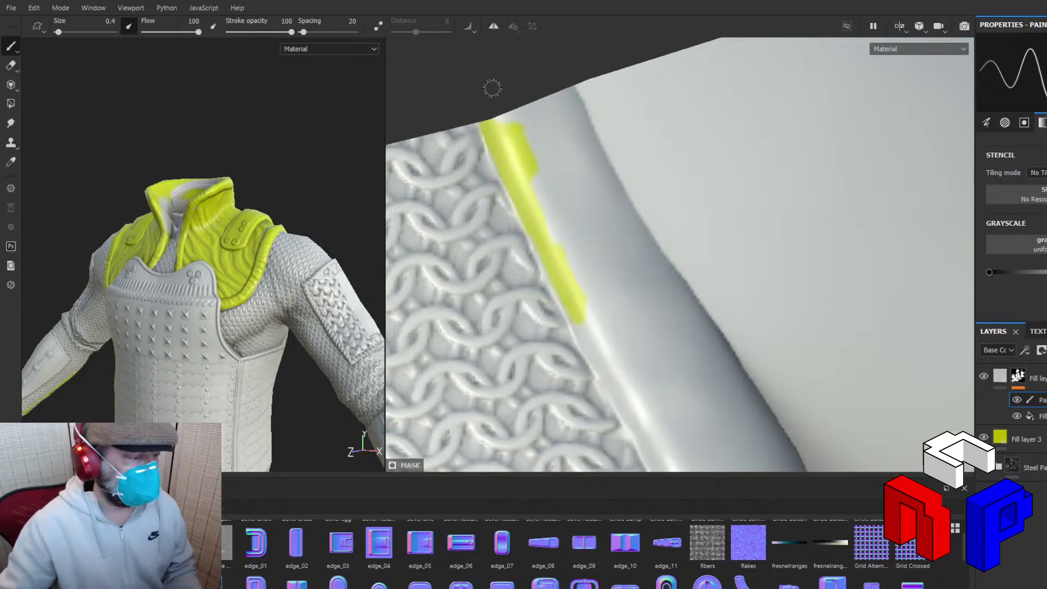
{"action": "scroll", "coordinate": [492, 88], "scroll_direction": "up", "scroll_amount": 1}
{"action": "scroll", "coordinate": [492, 89], "scroll_direction": "down", "scroll_amount": 2}
{"action": "middle_click_drag", "start_coordinate": [492, 89], "coordinate": [465, 72]}
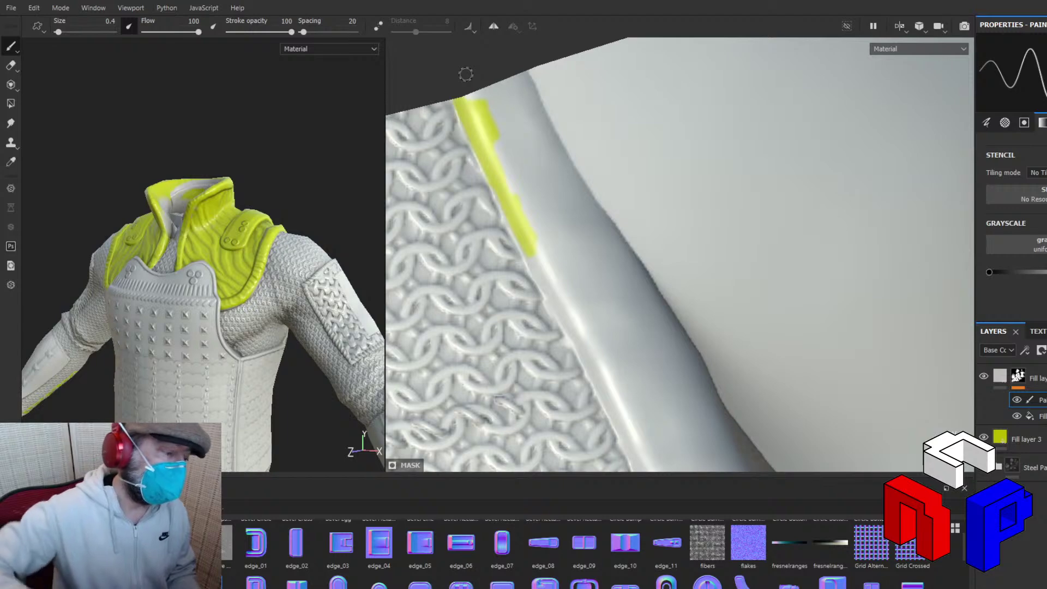
{"action": "mouse_move", "coordinate": [477, 97]}
{"action": "left_mouse_down"}
{"action": "mouse_move", "coordinate": [515, 76]}
{"action": "mouse_move", "coordinate": [499, 82]}
{"action": "left_mouse_up"}
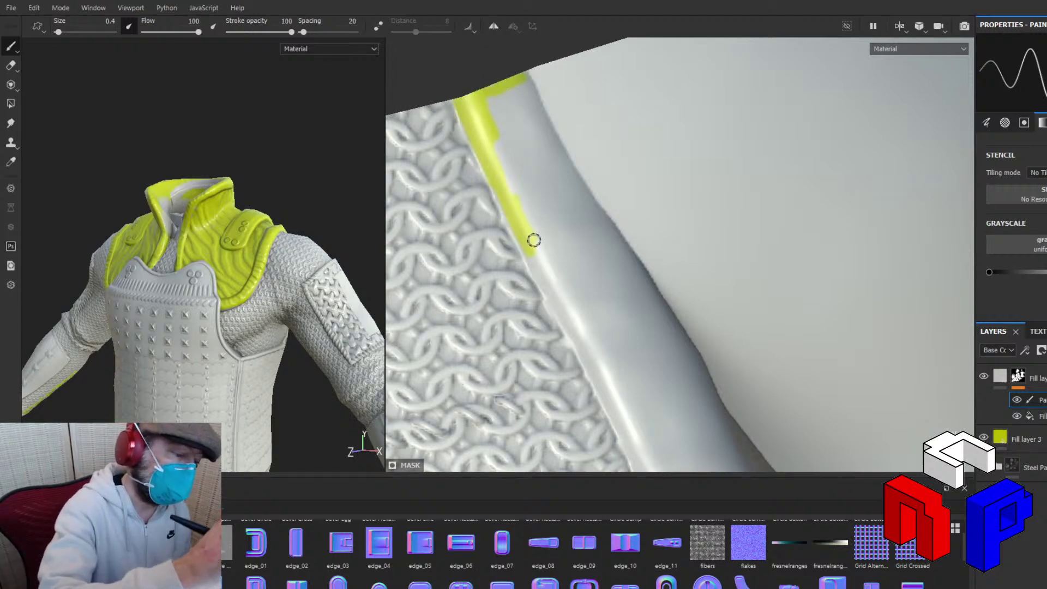
{"action": "left_click_drag", "start_coordinate": [533, 238], "coordinate": [532, 254]}
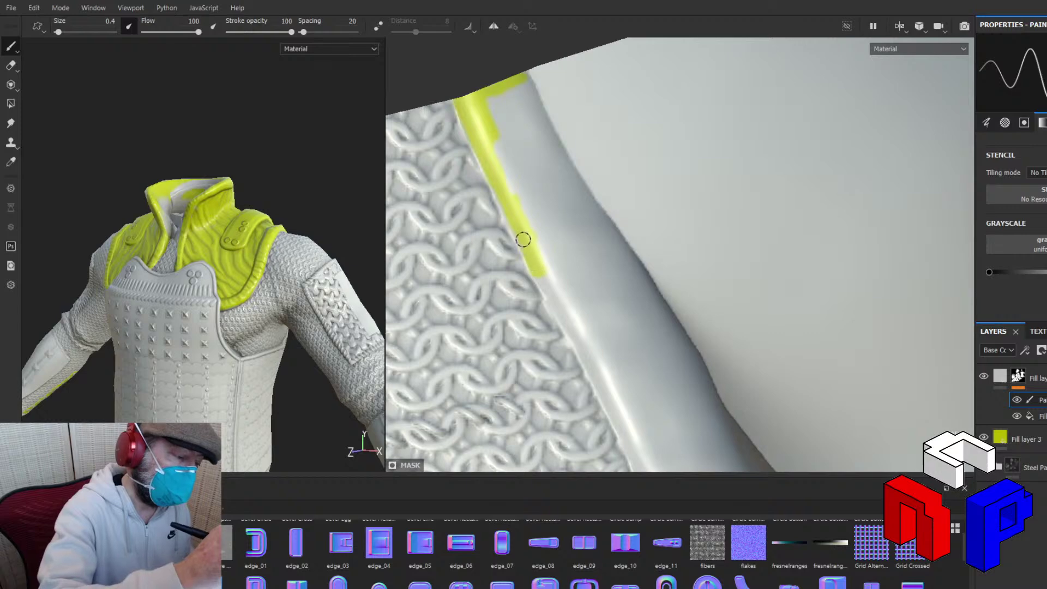
{"action": "left_click_drag", "start_coordinate": [542, 280], "coordinate": [567, 324]}
{"action": "left_click_drag", "start_coordinate": [542, 286], "coordinate": [607, 406]}
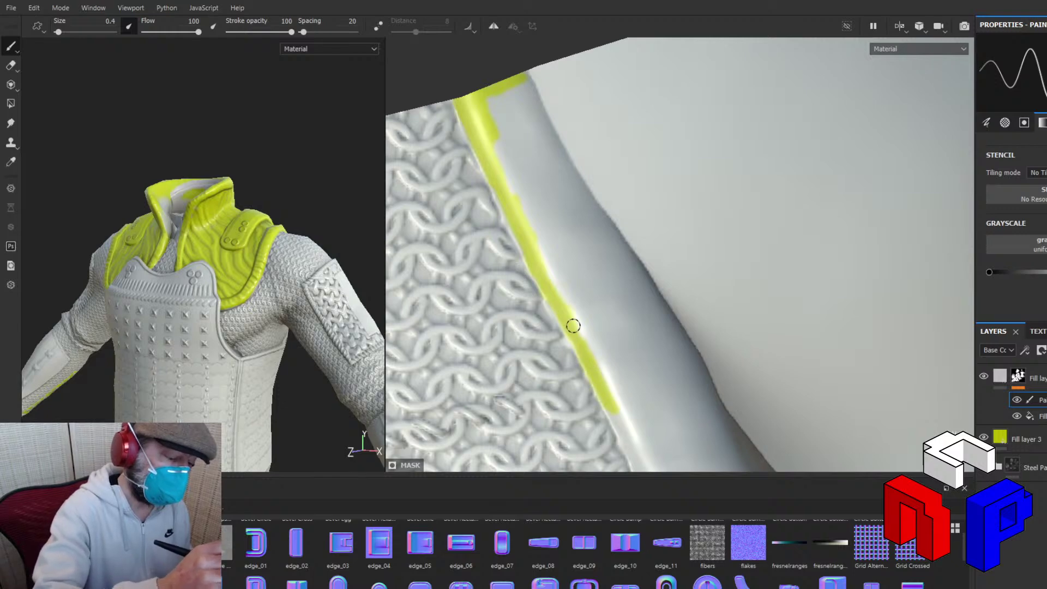
{"action": "left_click_drag", "start_coordinate": [606, 402], "coordinate": [638, 467]}
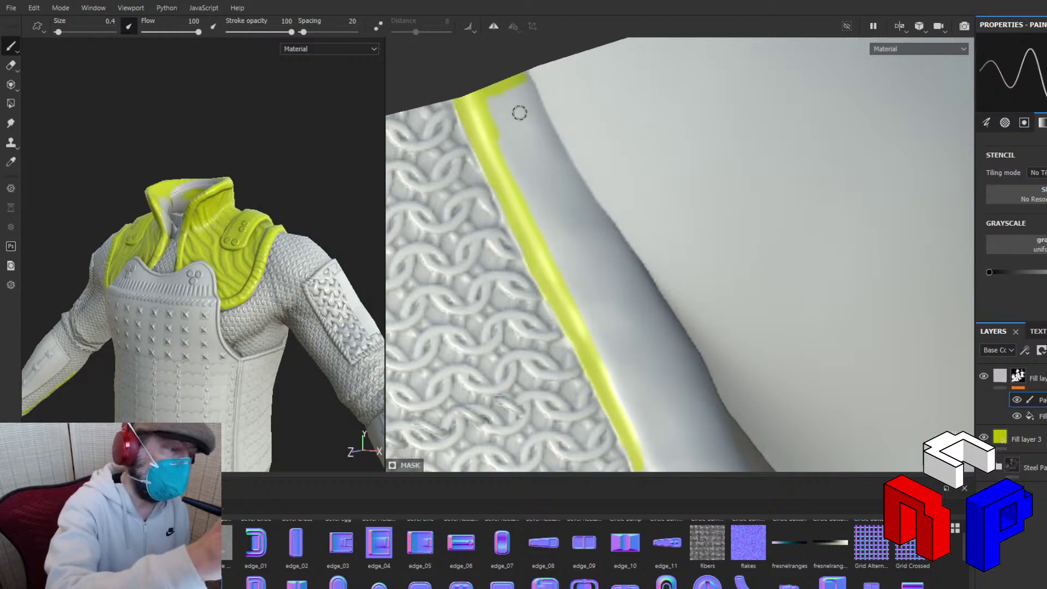
Outline the raised border's outer side in yellow-green, working down from its upper end along the smooth cloth.
{"action": "mouse_move", "coordinate": [528, 81]}
{"action": "left_mouse_down"}
{"action": "mouse_move", "coordinate": [588, 207]}
{"action": "mouse_move", "coordinate": [585, 196]}
{"action": "left_mouse_up"}
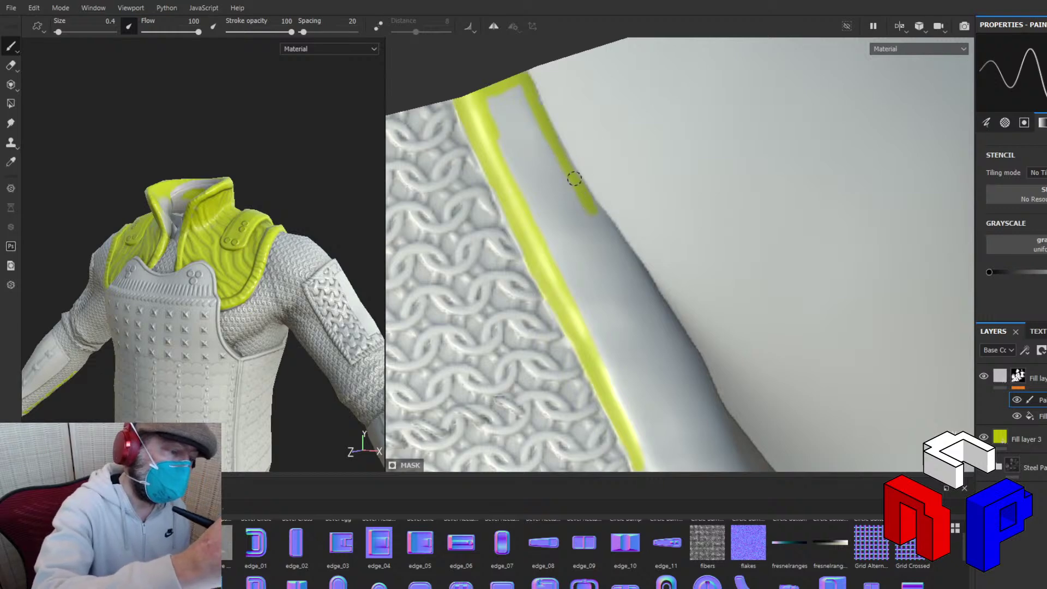
{"action": "left_click_drag", "start_coordinate": [544, 133], "coordinate": [579, 193]}
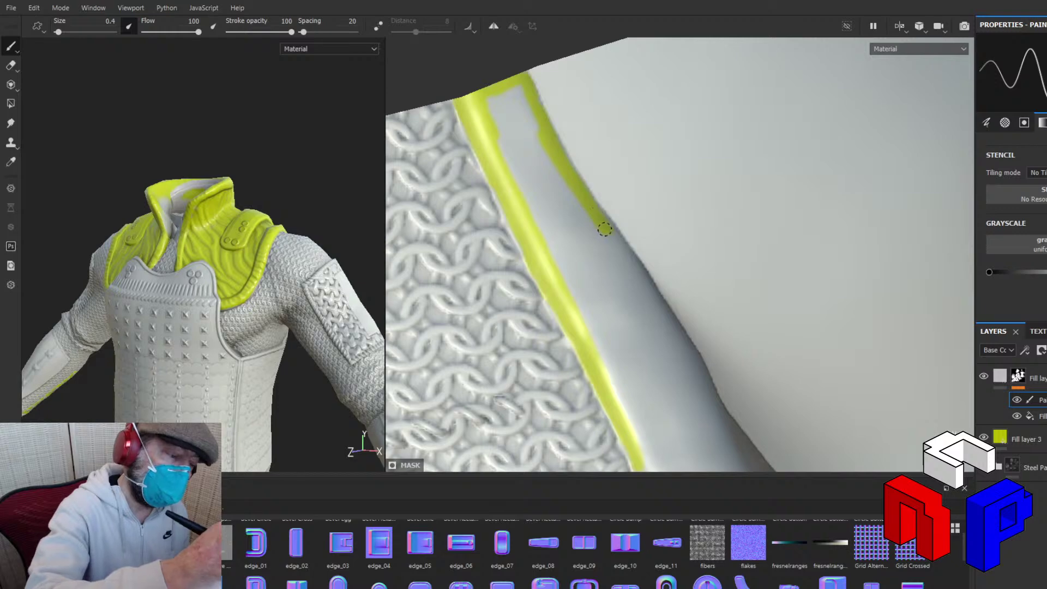
{"action": "left_click_drag", "start_coordinate": [598, 215], "coordinate": [626, 260]}
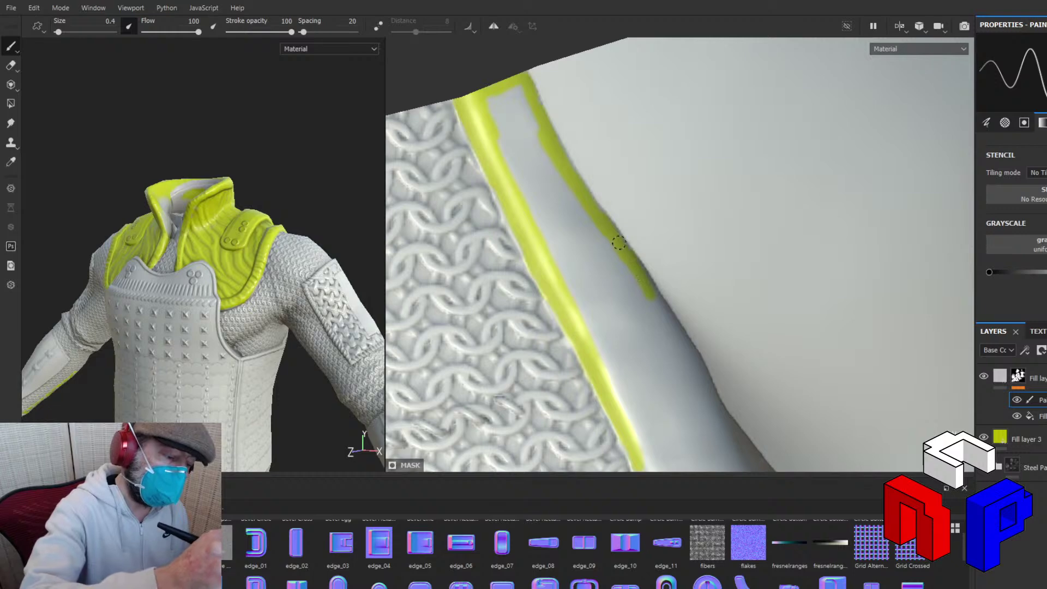
{"action": "left_click_drag", "start_coordinate": [656, 304], "coordinate": [673, 326]}
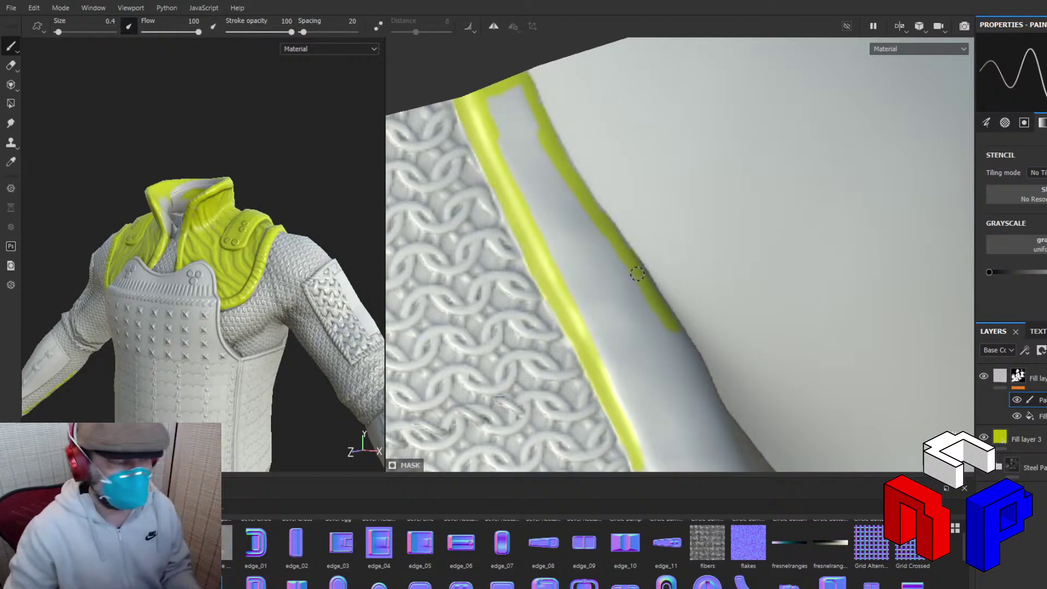
{"action": "scroll", "coordinate": [629, 280], "scroll_direction": "up", "scroll_amount": 2}
{"action": "scroll", "coordinate": [627, 295], "scroll_direction": "down", "scroll_amount": 4}
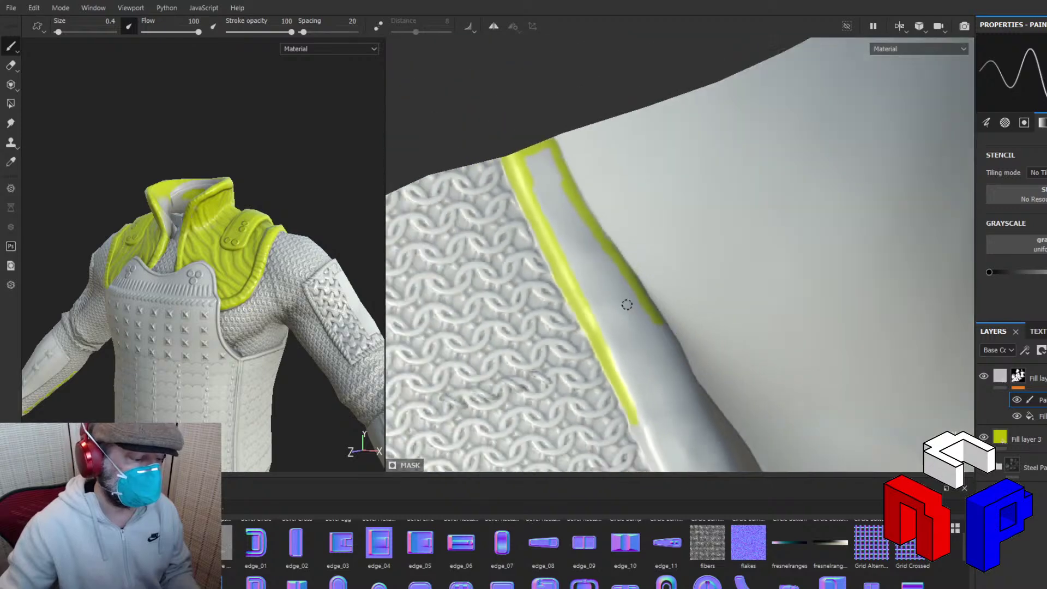
{"action": "middle_click_drag", "start_coordinate": [627, 304], "coordinate": [575, 222], "text": "alt"}
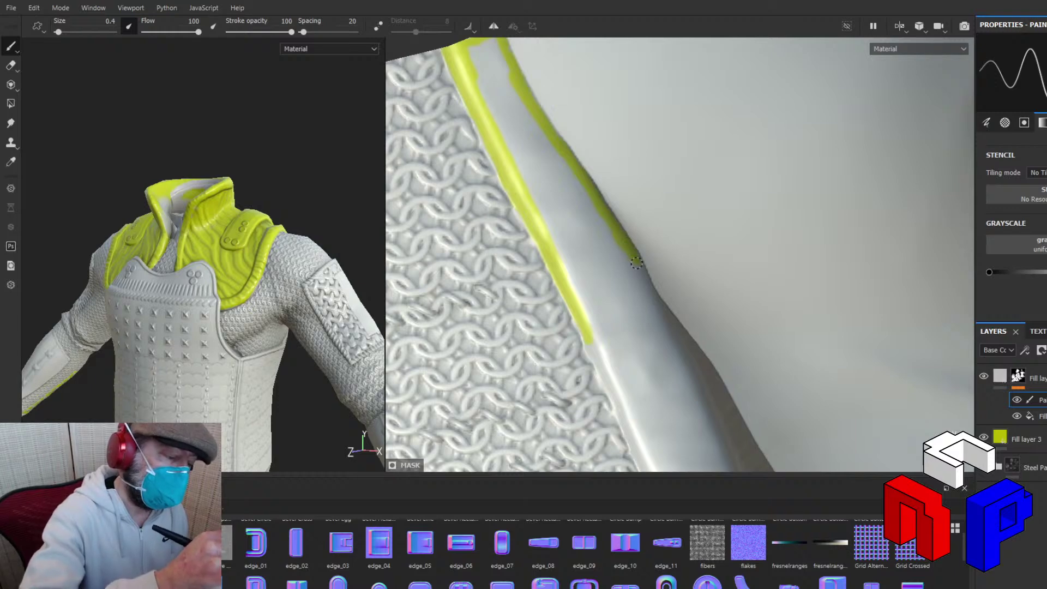
Continue the yellow-green mask painting down the outer edge of the skirt panel's side trim with the 0.4-size brush.
{"action": "left_click_drag", "start_coordinate": [641, 277], "coordinate": [649, 295]}
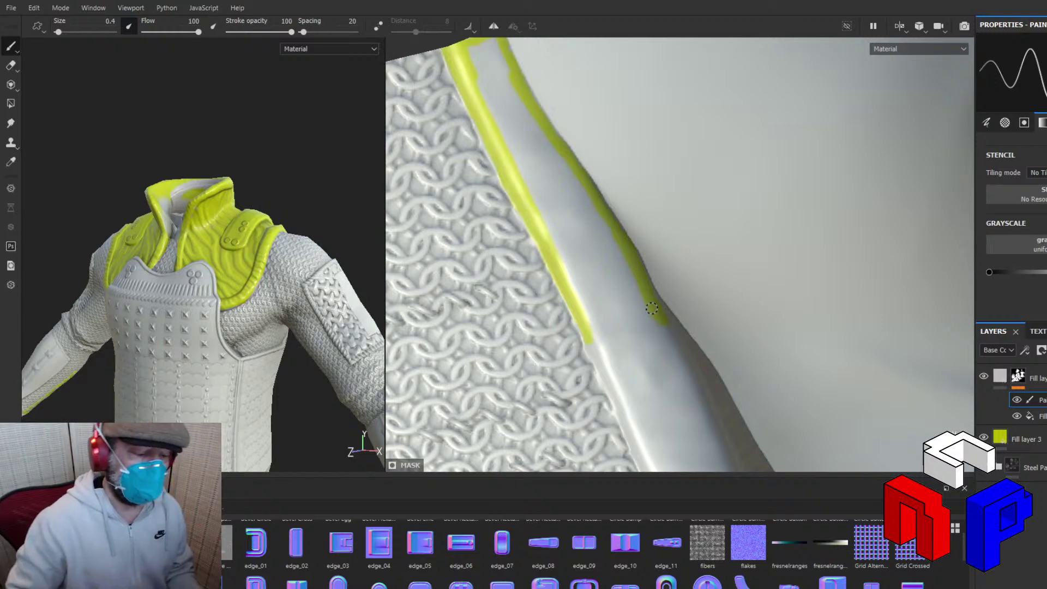
{"action": "right_click_drag", "start_coordinate": [651, 308], "coordinate": [686, 304], "text": "shift"}
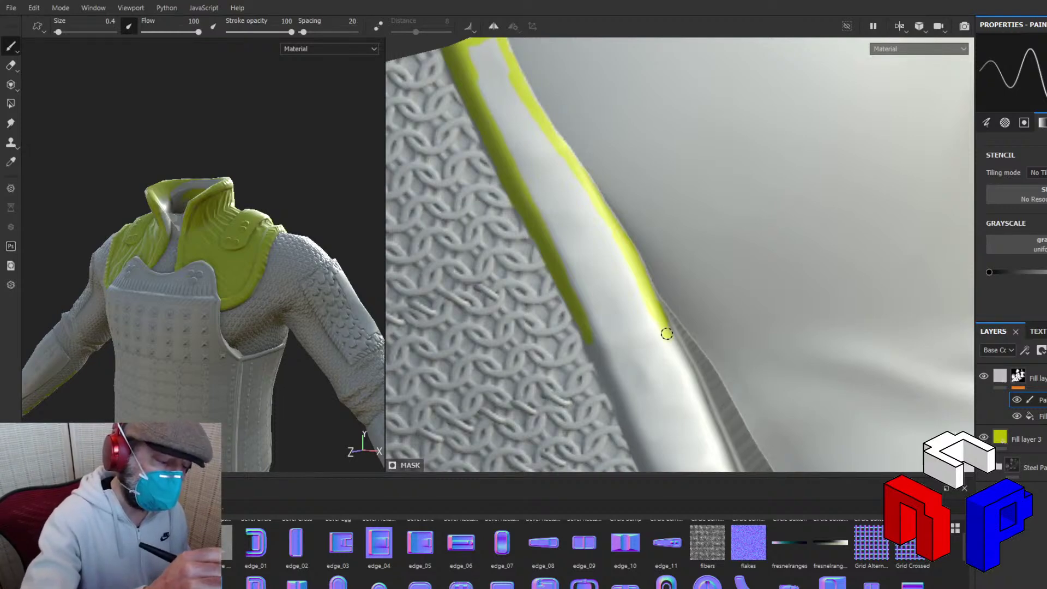
{"action": "mouse_move", "coordinate": [675, 349]}
{"action": "left_mouse_down"}
{"action": "mouse_move", "coordinate": [666, 331]}
{"action": "mouse_move", "coordinate": [682, 362]}
{"action": "mouse_move", "coordinate": [662, 320]}
{"action": "mouse_move", "coordinate": [710, 421]}
{"action": "mouse_move", "coordinate": [702, 398]}
{"action": "left_mouse_up"}
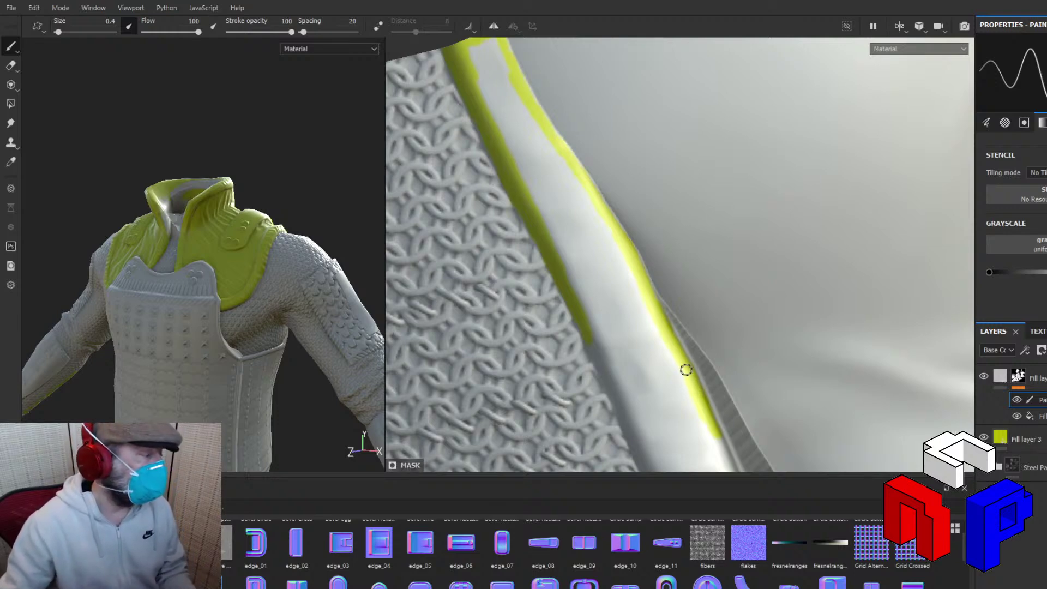
Examine the masked areas on the torso, skirt panels and legs from the front, sides and back.
{"action": "middle_click_drag", "start_coordinate": [170, 335], "coordinate": [176, 104], "text": "alt"}
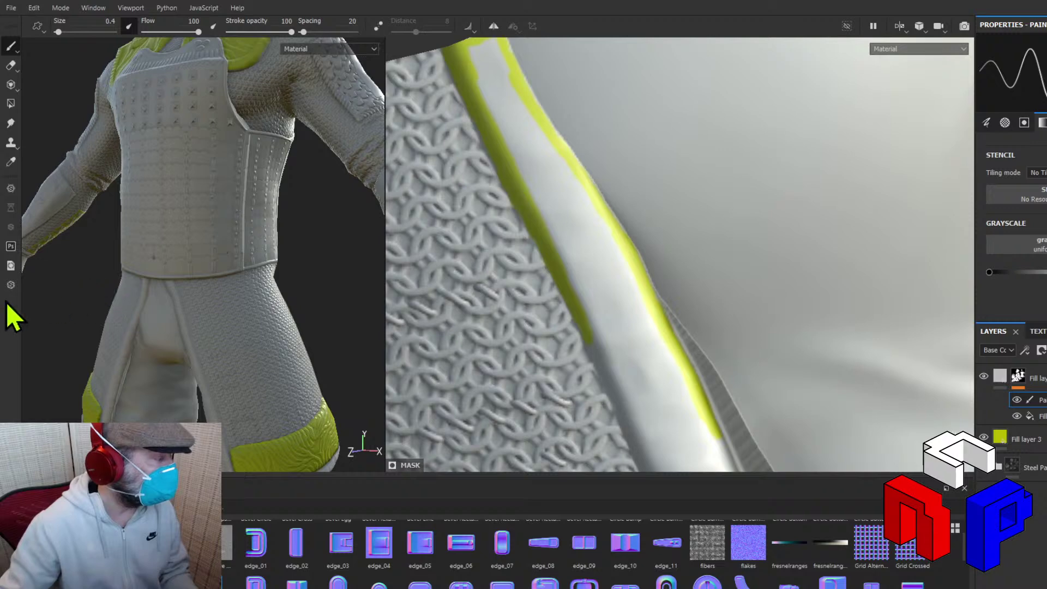
{"action": "left_click_drag", "start_coordinate": [44, 308], "coordinate": [283, 264], "text": "alt"}
{"action": "left_click_drag", "start_coordinate": [39, 327], "coordinate": [89, 318], "text": "alt"}
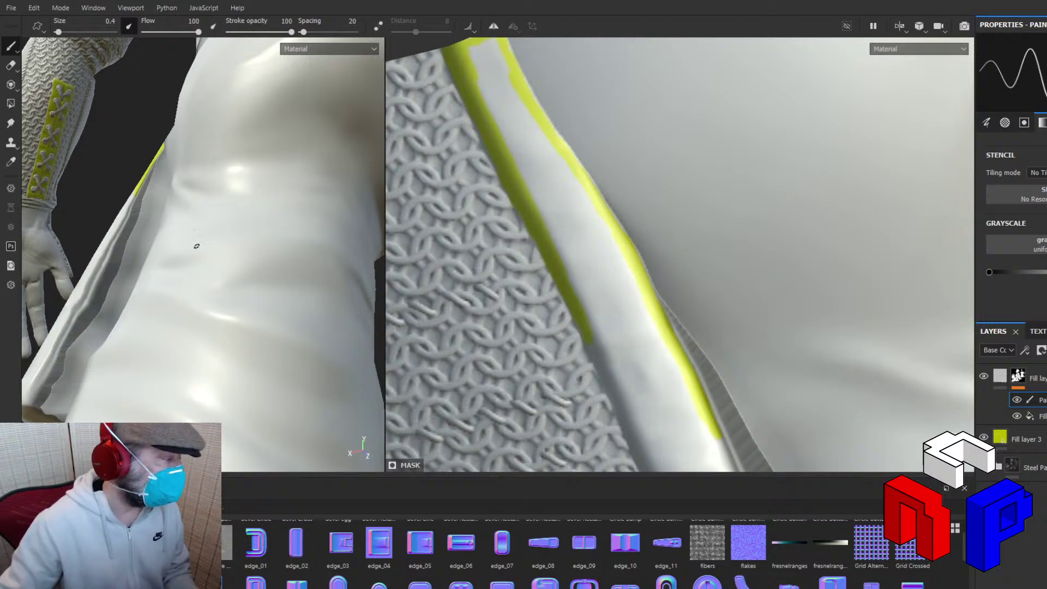
{"action": "mouse_move", "coordinate": [96, 180]}
{"action": "left_mouse_down", "text": "alt"}
{"action": "mouse_move", "coordinate": [140, 145]}
{"action": "mouse_move", "coordinate": [163, 106]}
{"action": "mouse_move", "coordinate": [180, 178]}
{"action": "left_mouse_up", "text": "alt"}
{"action": "key", "text": "alt"}
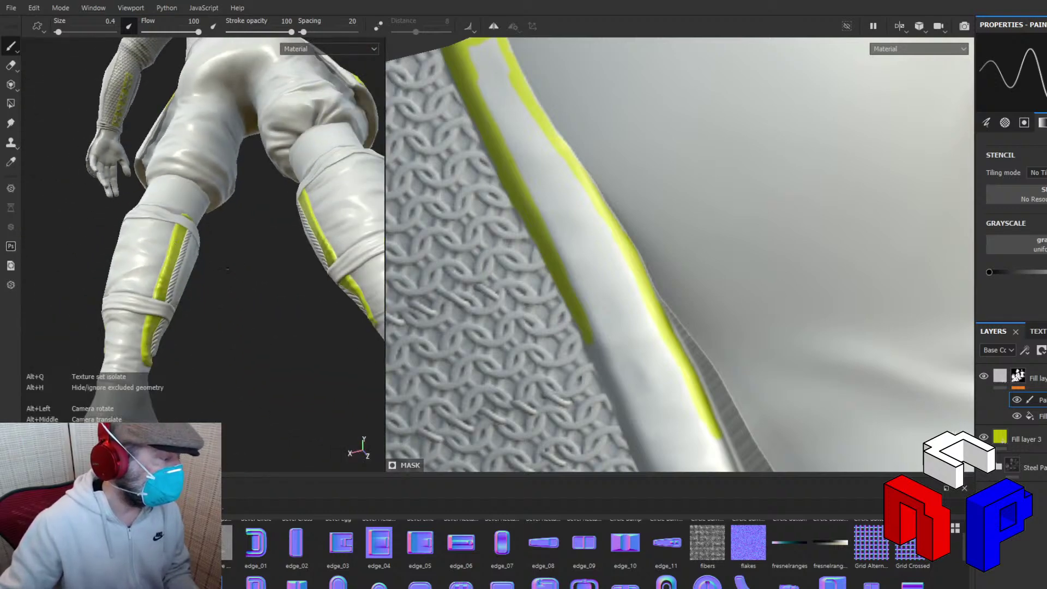
{"action": "left_click_drag", "start_coordinate": [227, 268], "coordinate": [291, 364], "text": "alt"}
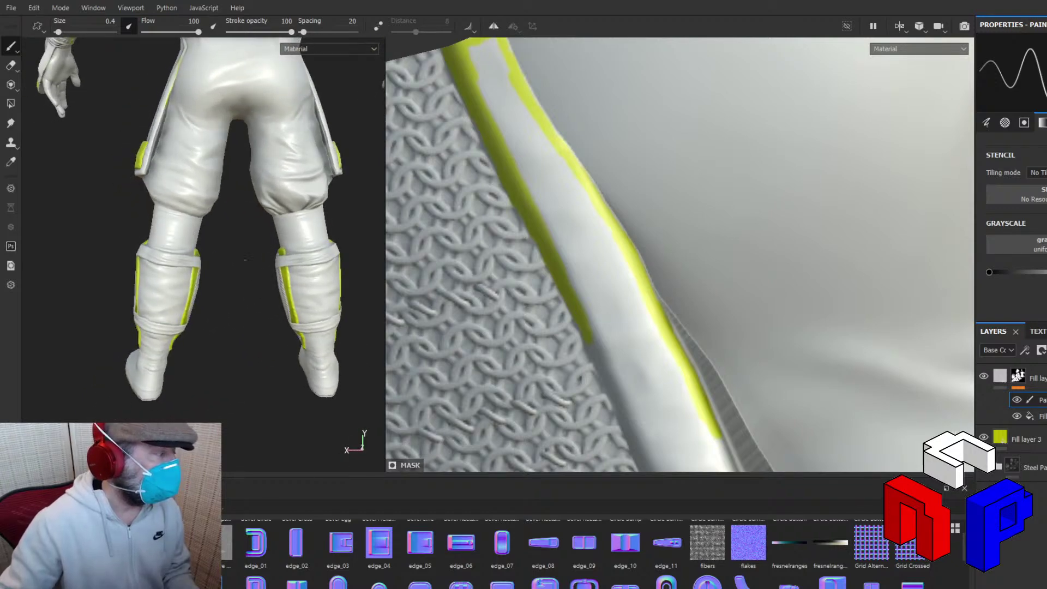
{"action": "middle_click_drag", "start_coordinate": [245, 258], "coordinate": [251, 332], "text": "alt"}
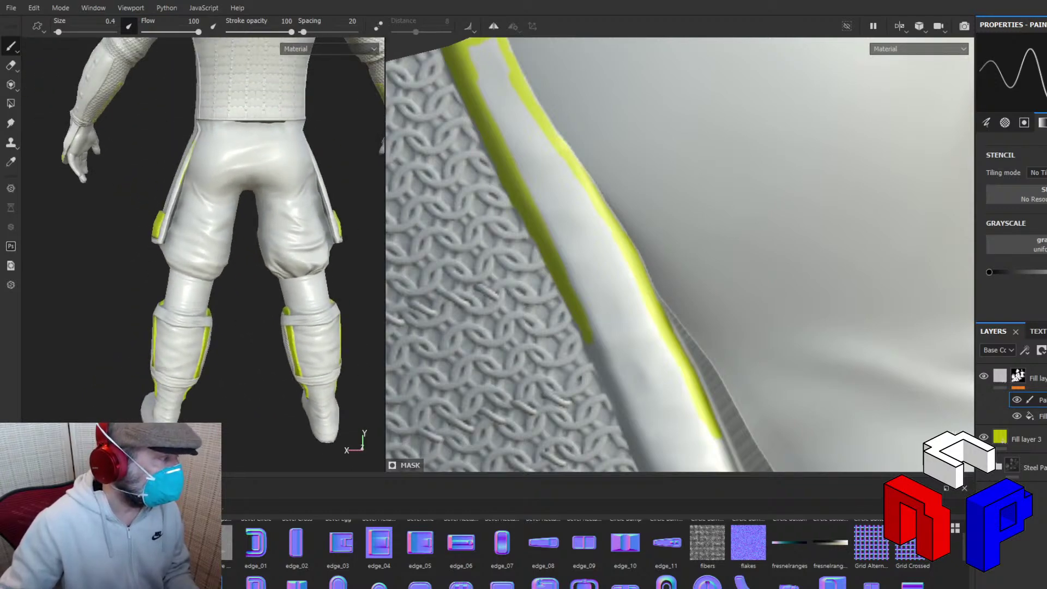
{"action": "left_click_drag", "start_coordinate": [72, 258], "coordinate": [254, 257], "text": "alt"}
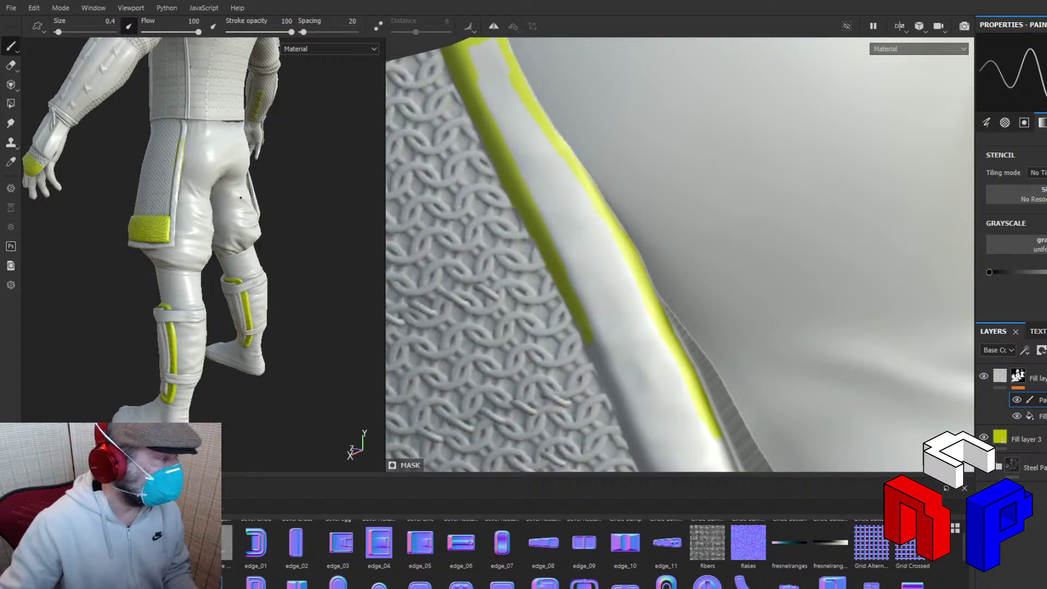
{"action": "left_click_drag", "start_coordinate": [254, 257], "coordinate": [335, 254], "text": "alt"}
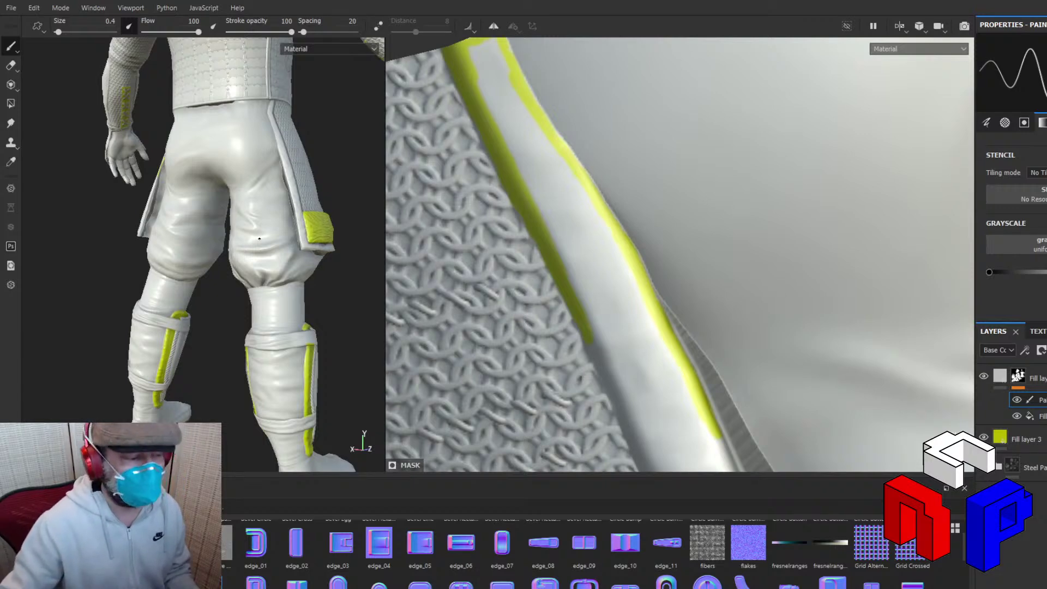
Paint the mask down the trim's chainmail-side edge and along the dark outer rim behind the trim.
{"action": "left_click_drag", "start_coordinate": [642, 258], "coordinate": [551, 203], "text": "alt"}
{"action": "right_click_drag", "start_coordinate": [545, 210], "coordinate": [626, 198], "text": "shift"}
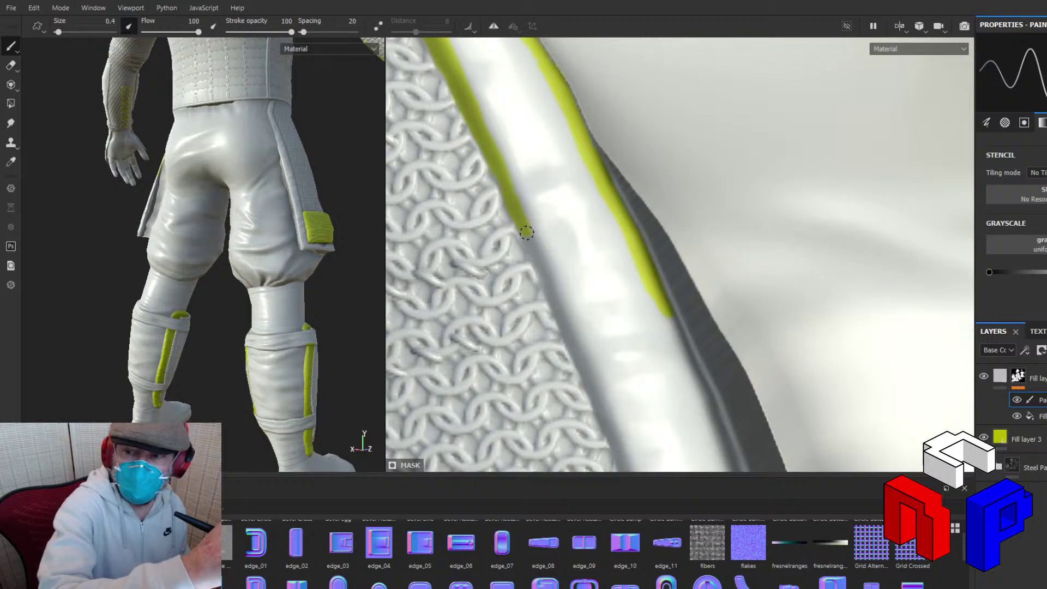
{"action": "left_click_drag", "start_coordinate": [526, 233], "coordinate": [550, 285]}
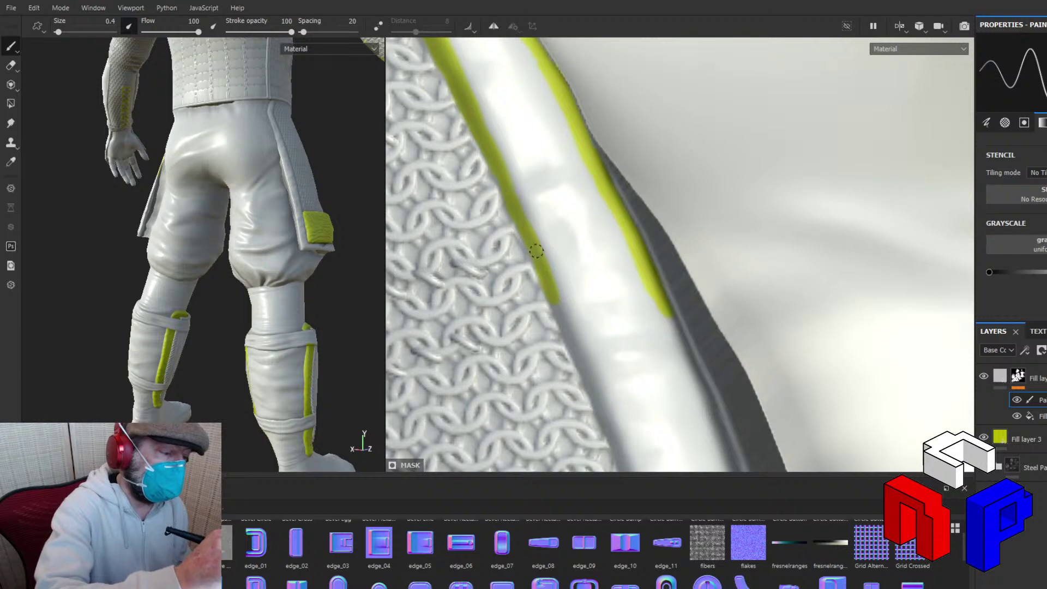
{"action": "left_click_drag", "start_coordinate": [551, 289], "coordinate": [573, 339]}
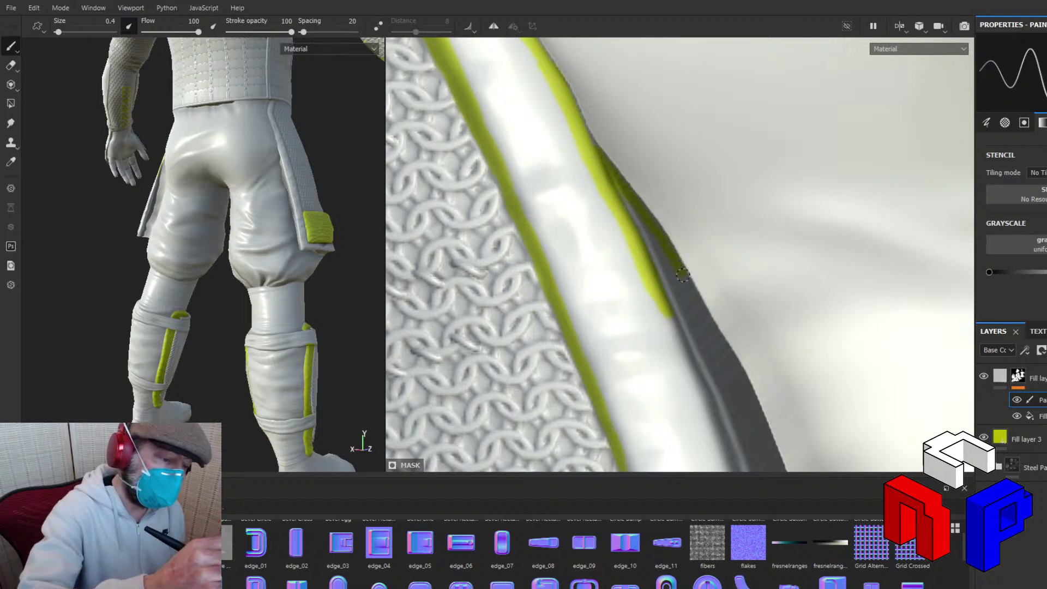
{"action": "left_click_drag", "start_coordinate": [682, 274], "coordinate": [767, 439]}
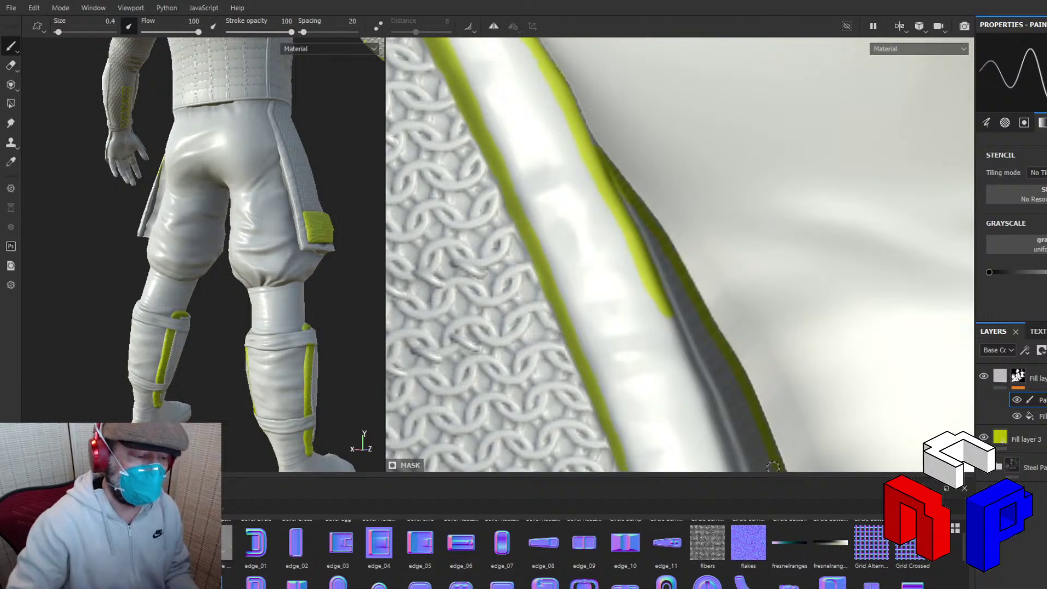
Extend the mask painting along the panel's outer rim down to beside the yellow patch, touching up the chainmail-side edge.
{"action": "scroll", "coordinate": [733, 413], "scroll_direction": "up", "scroll_amount": 2}
{"action": "scroll", "coordinate": [738, 416], "scroll_direction": "down", "scroll_amount": 3}
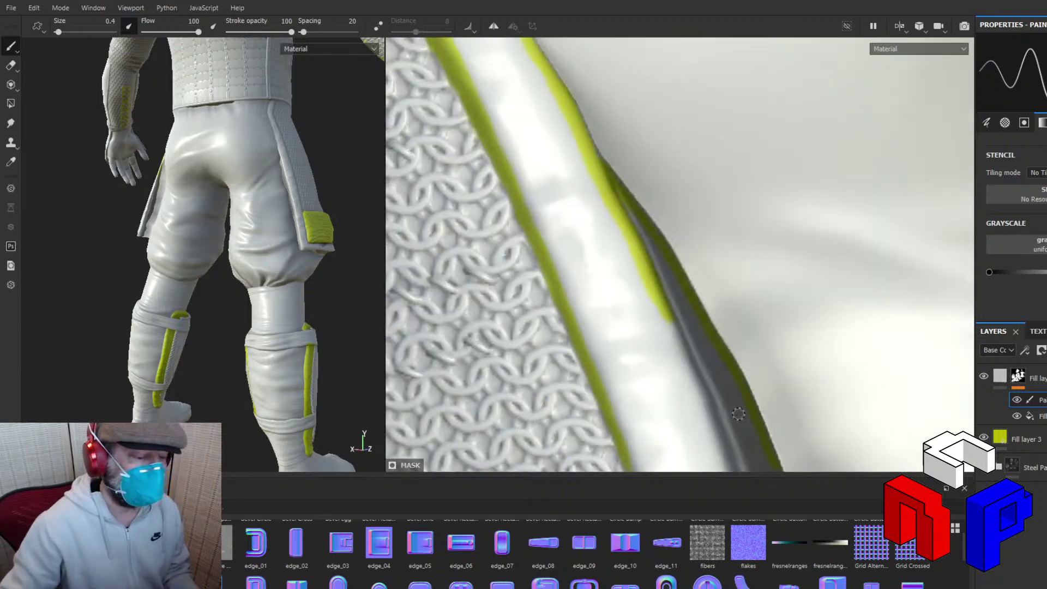
{"action": "middle_click_drag", "start_coordinate": [738, 416], "coordinate": [733, 387]}
{"action": "scroll", "coordinate": [733, 387], "scroll_direction": "down", "scroll_amount": 5}
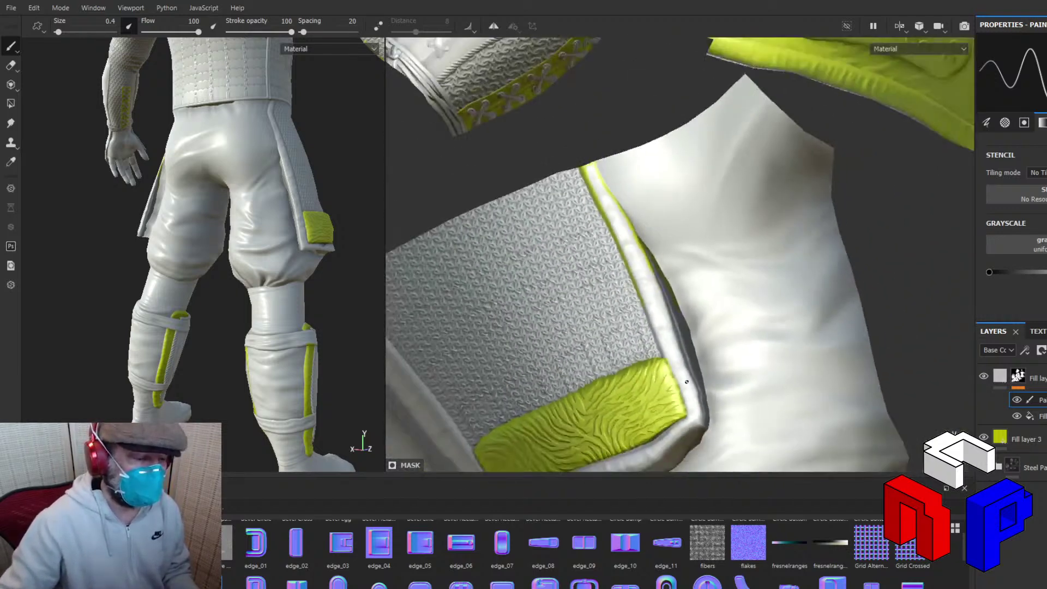
{"action": "mouse_move", "coordinate": [660, 281]}
{"action": "middle_mouse_down"}
{"action": "mouse_move", "coordinate": [634, 255]}
{"action": "mouse_move", "coordinate": [648, 253]}
{"action": "middle_mouse_up"}
{"action": "scroll", "coordinate": [676, 240], "scroll_direction": "up", "scroll_amount": 3}
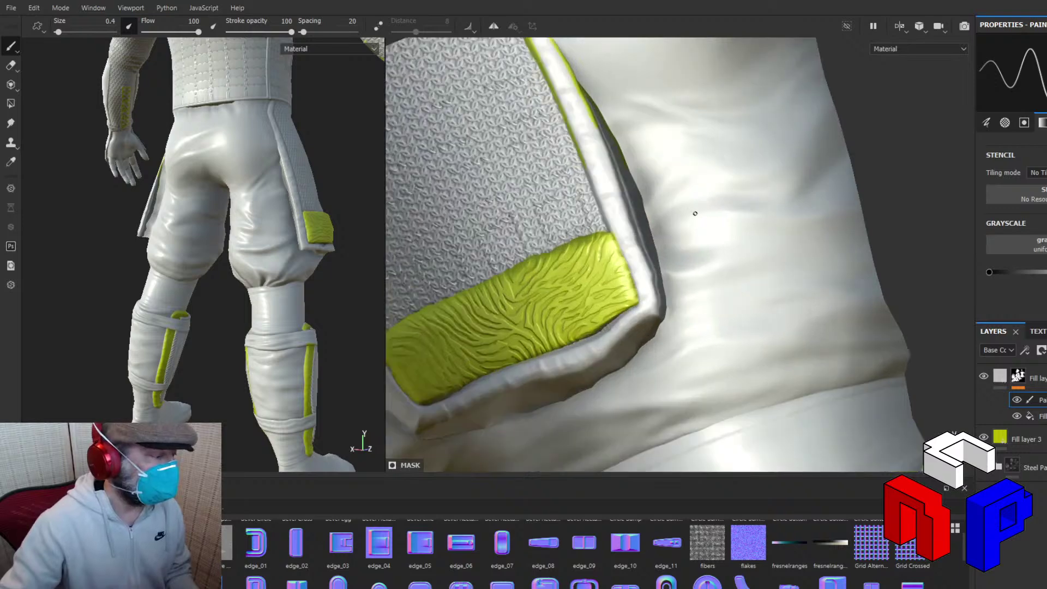
{"action": "mouse_move", "coordinate": [673, 163]}
{"action": "middle_mouse_down"}
{"action": "mouse_move", "coordinate": [656, 154]}
{"action": "mouse_move", "coordinate": [681, 240]}
{"action": "middle_mouse_up"}
{"action": "scroll", "coordinate": [681, 240], "scroll_direction": "up", "scroll_amount": 2}
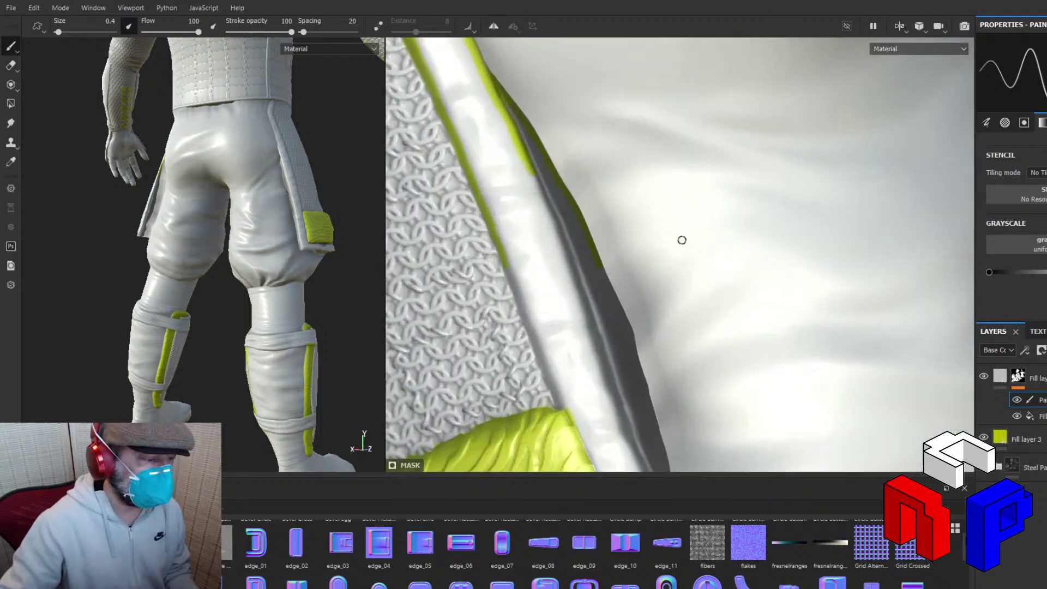
{"action": "scroll", "coordinate": [681, 240], "scroll_direction": "down", "scroll_amount": 2}
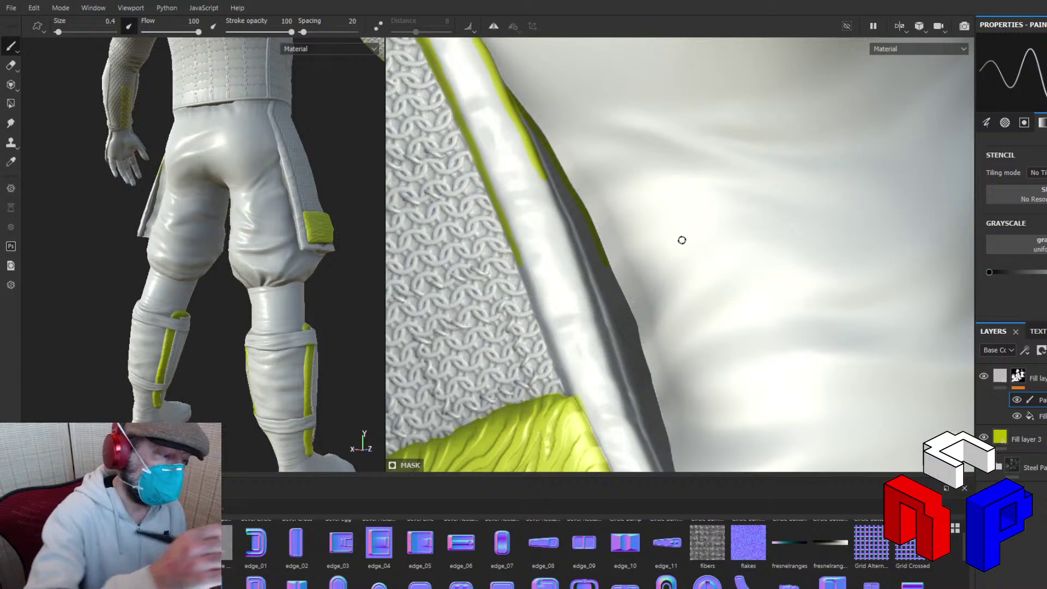
{"action": "left_click_drag", "start_coordinate": [520, 247], "coordinate": [527, 266]}
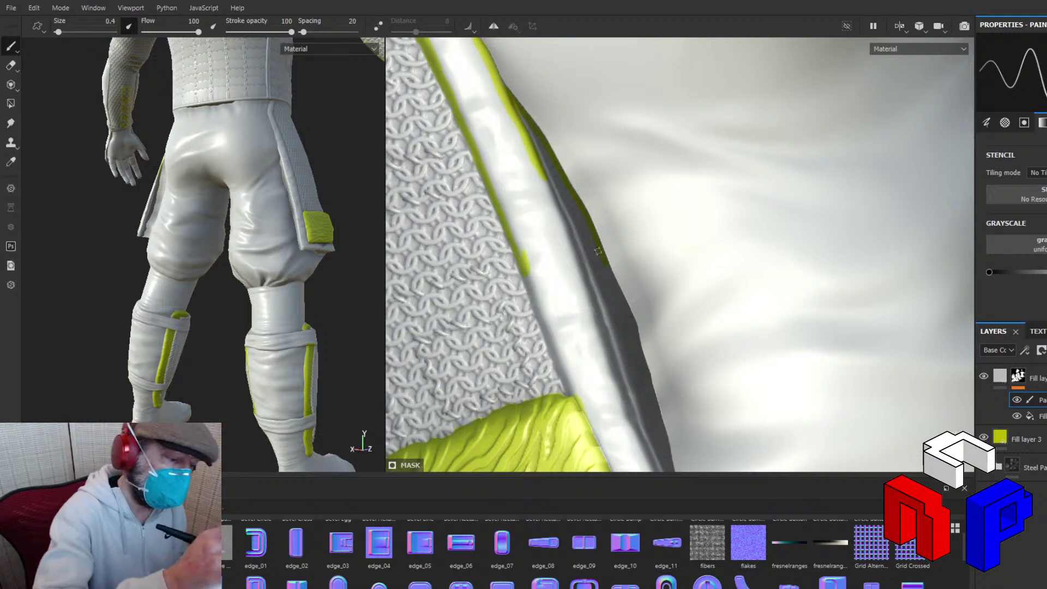
{"action": "mouse_move", "coordinate": [608, 273]}
{"action": "left_mouse_down"}
{"action": "mouse_move", "coordinate": [632, 322]}
{"action": "mouse_move", "coordinate": [666, 473]}
{"action": "left_mouse_up"}
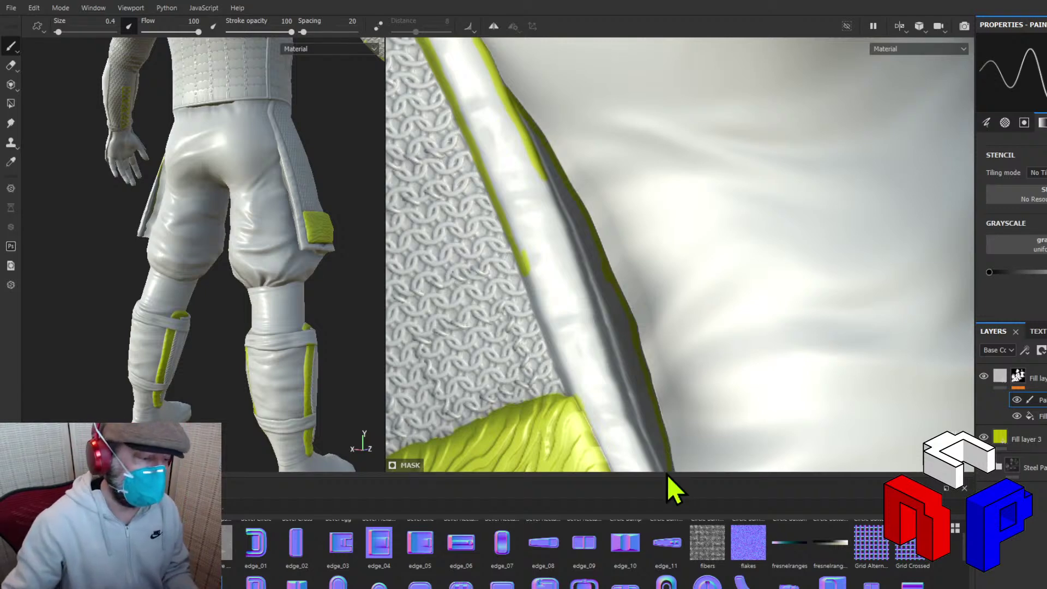
Paint the remaining chainmail-side edge of the trim down to the upper corner of the yellow patch.
{"action": "scroll", "coordinate": [695, 346], "scroll_direction": "up", "scroll_amount": 2}
{"action": "scroll", "coordinate": [567, 352], "scroll_direction": "up", "scroll_amount": 3}
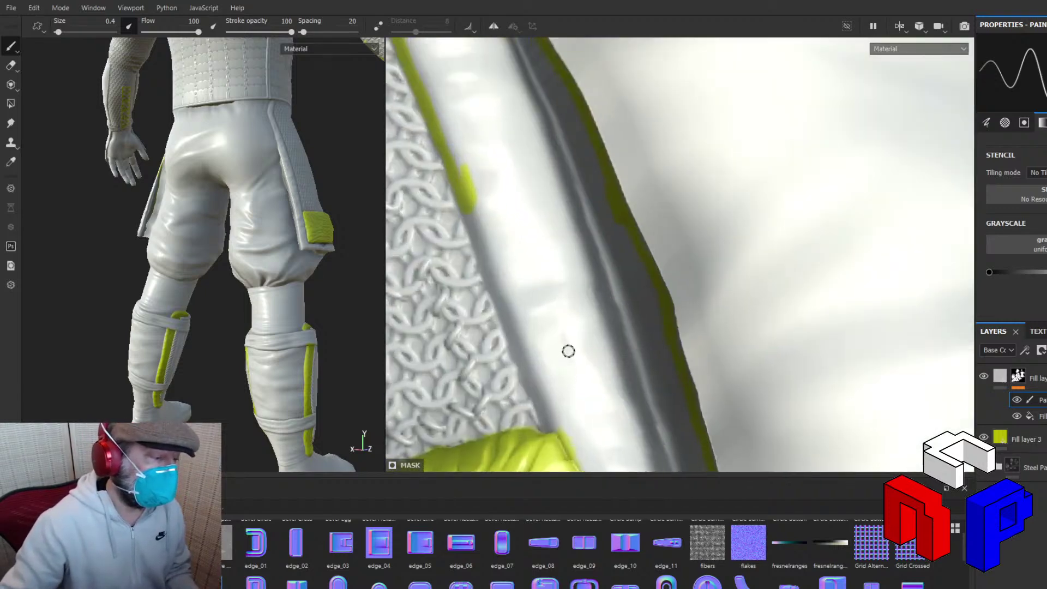
{"action": "middle_click_drag", "start_coordinate": [581, 284], "coordinate": [602, 197], "text": "alt"}
{"action": "scroll", "coordinate": [601, 196], "scroll_direction": "down", "scroll_amount": 1}
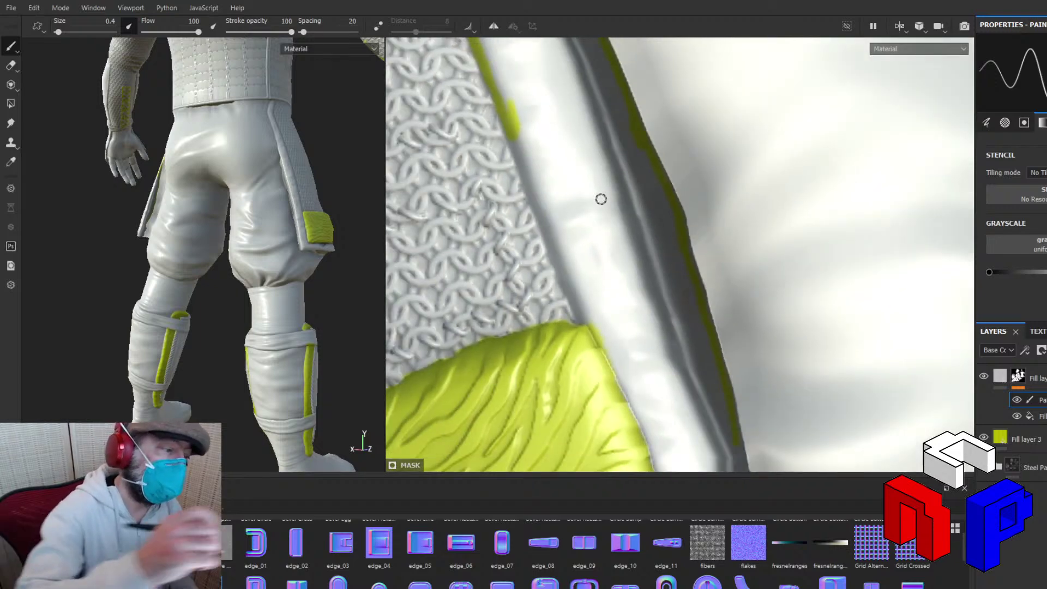
{"action": "left_click_drag", "start_coordinate": [506, 124], "coordinate": [586, 330]}
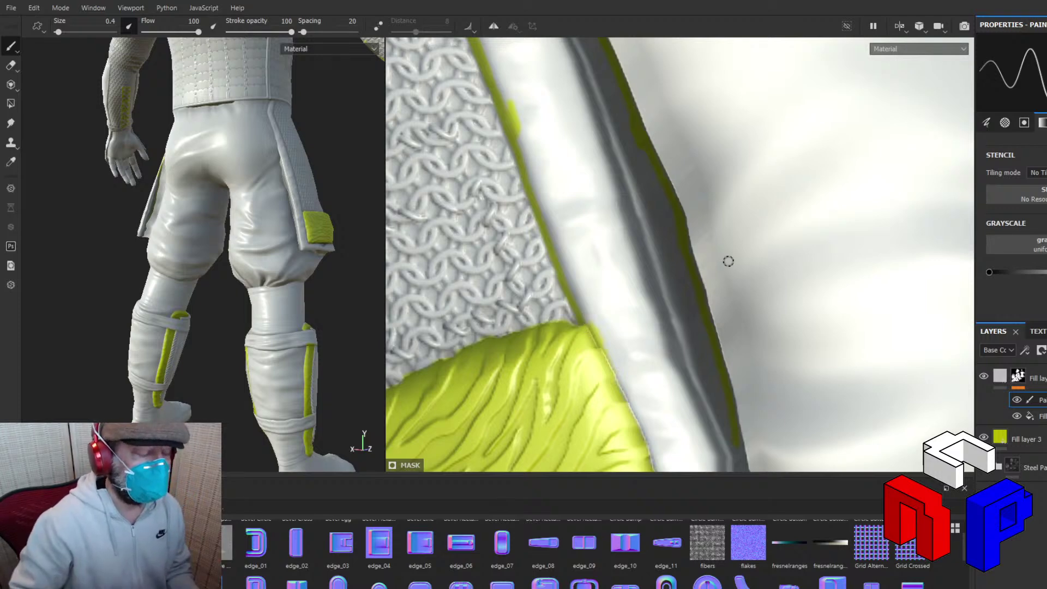
Paint the mask along the panel's outer rim and around its lower corner onto the underside edge.
{"action": "mouse_move", "coordinate": [728, 261]}
{"action": "middle_mouse_down"}
{"action": "mouse_move", "coordinate": [739, 100]}
{"action": "mouse_move", "coordinate": [844, 357]}
{"action": "mouse_move", "coordinate": [869, 181]}
{"action": "middle_mouse_up"}
{"action": "scroll", "coordinate": [870, 183], "scroll_direction": "up", "scroll_amount": 1}
{"action": "scroll", "coordinate": [870, 184], "scroll_direction": "down", "scroll_amount": 3}
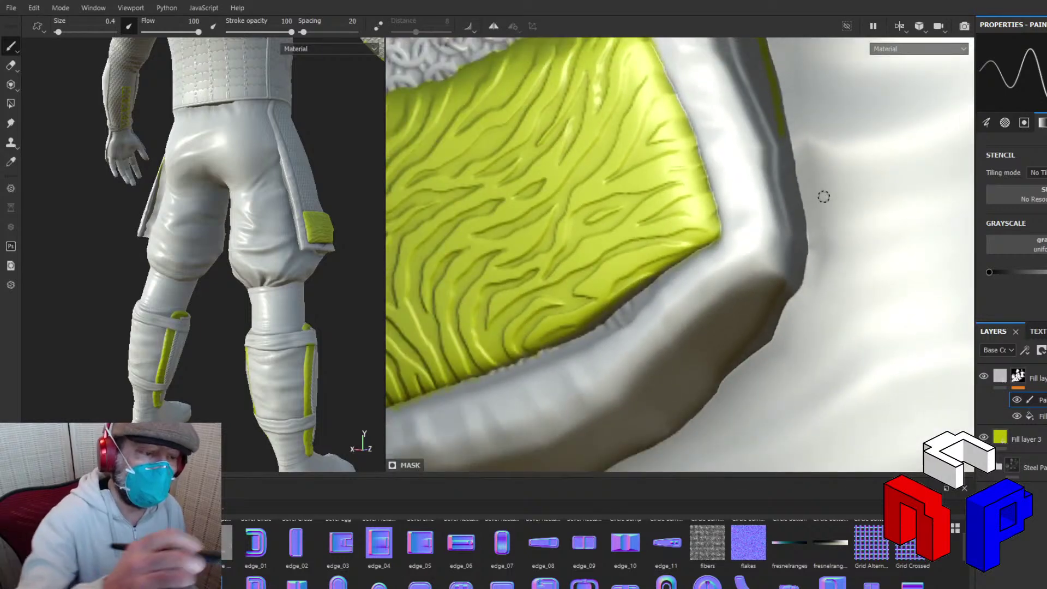
{"action": "mouse_move", "coordinate": [786, 145]}
{"action": "left_mouse_down"}
{"action": "mouse_move", "coordinate": [803, 244]}
{"action": "mouse_move", "coordinate": [797, 283]}
{"action": "mouse_move", "coordinate": [769, 338]}
{"action": "mouse_move", "coordinate": [712, 384]}
{"action": "left_mouse_up"}
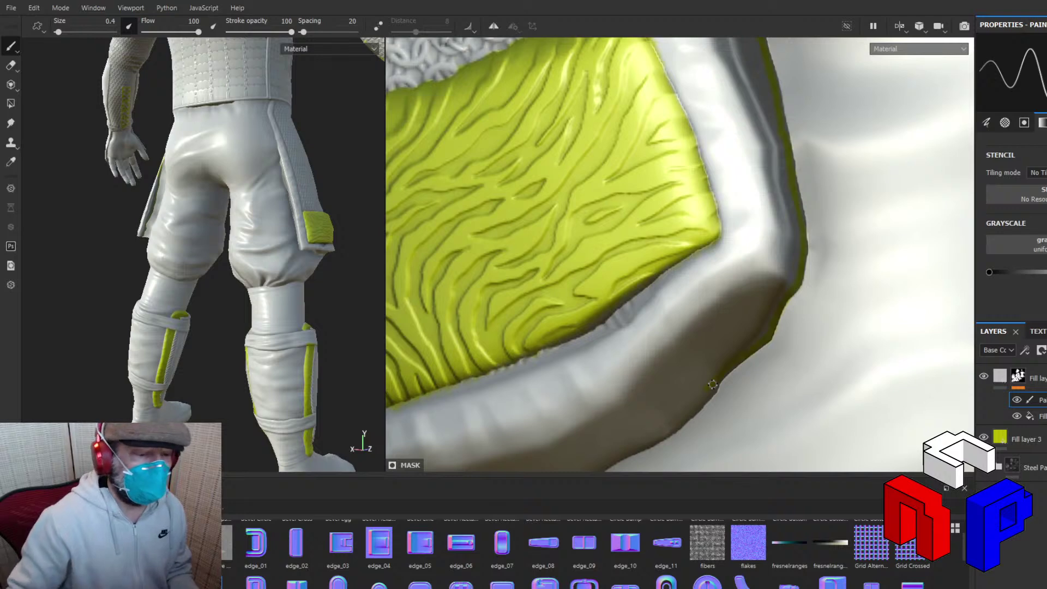
Widen and extend the mask painting on the underside of the skirt panel, starting from its lower corner.
{"action": "middle_click_drag", "start_coordinate": [712, 384], "coordinate": [771, 271], "text": "alt"}
{"action": "scroll", "coordinate": [773, 268], "scroll_direction": "up", "scroll_amount": 3}
{"action": "scroll", "coordinate": [772, 272], "scroll_direction": "down", "scroll_amount": 5}
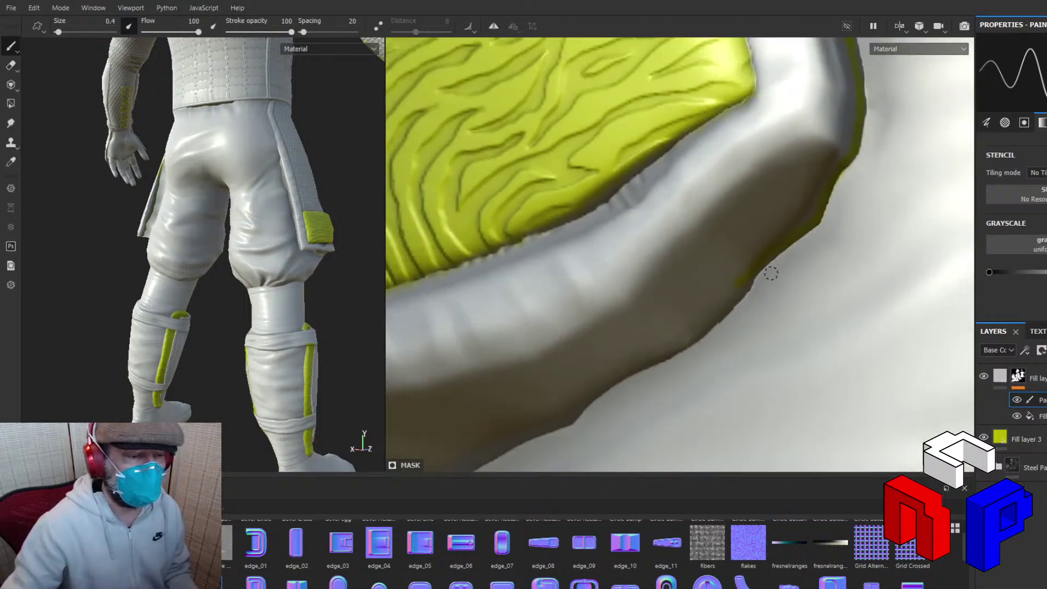
{"action": "scroll", "coordinate": [773, 278], "scroll_direction": "down", "scroll_amount": 3}
{"action": "scroll", "coordinate": [771, 304], "scroll_direction": "up", "scroll_amount": 8}
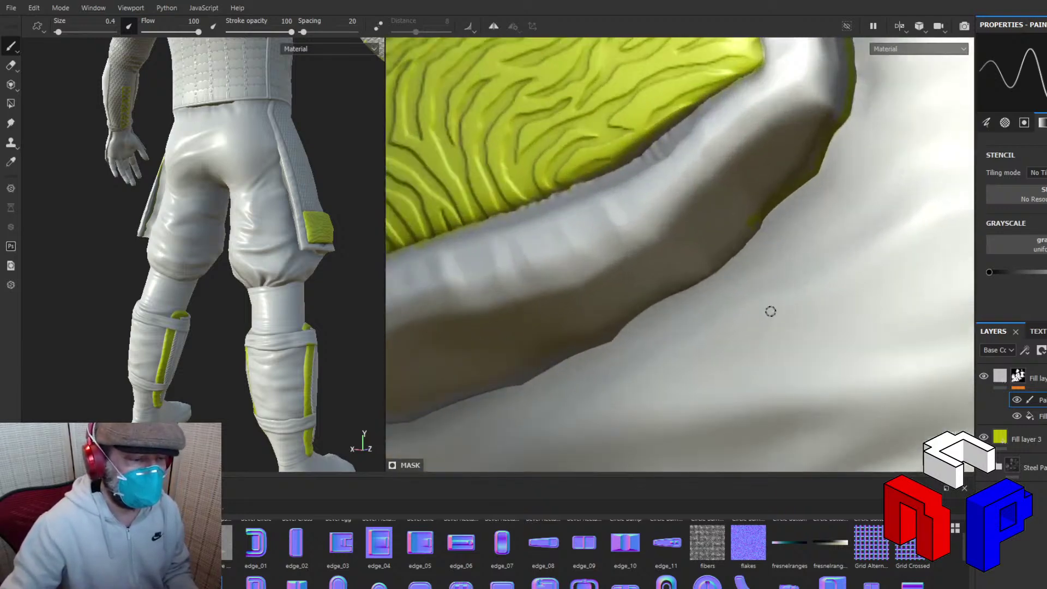
{"action": "middle_click_drag", "start_coordinate": [770, 311], "coordinate": [769, 288], "text": "alt"}
{"action": "mouse_move", "coordinate": [769, 287]}
{"action": "right_mouse_down", "text": "alt"}
{"action": "mouse_move", "coordinate": [738, 292]}
{"action": "mouse_move", "coordinate": [772, 294]}
{"action": "mouse_move", "coordinate": [759, 294]}
{"action": "right_mouse_up", "text": "alt"}
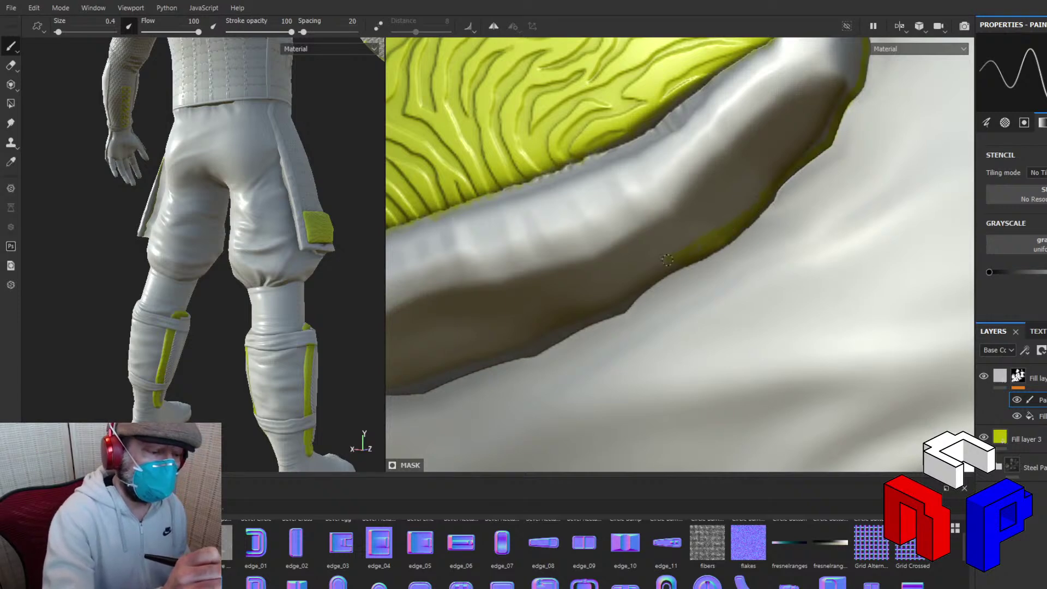
{"action": "left_click_drag", "start_coordinate": [667, 260], "coordinate": [762, 192]}
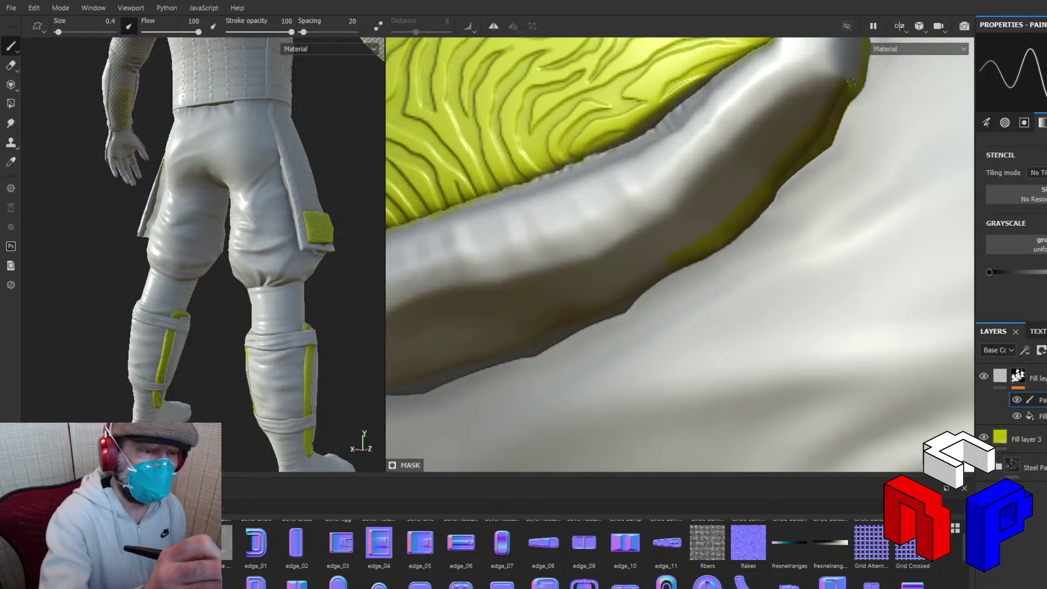
{"action": "mouse_move", "coordinate": [732, 209]}
{"action": "left_mouse_down"}
{"action": "mouse_move", "coordinate": [710, 222]}
{"action": "mouse_move", "coordinate": [769, 170]}
{"action": "left_mouse_up"}
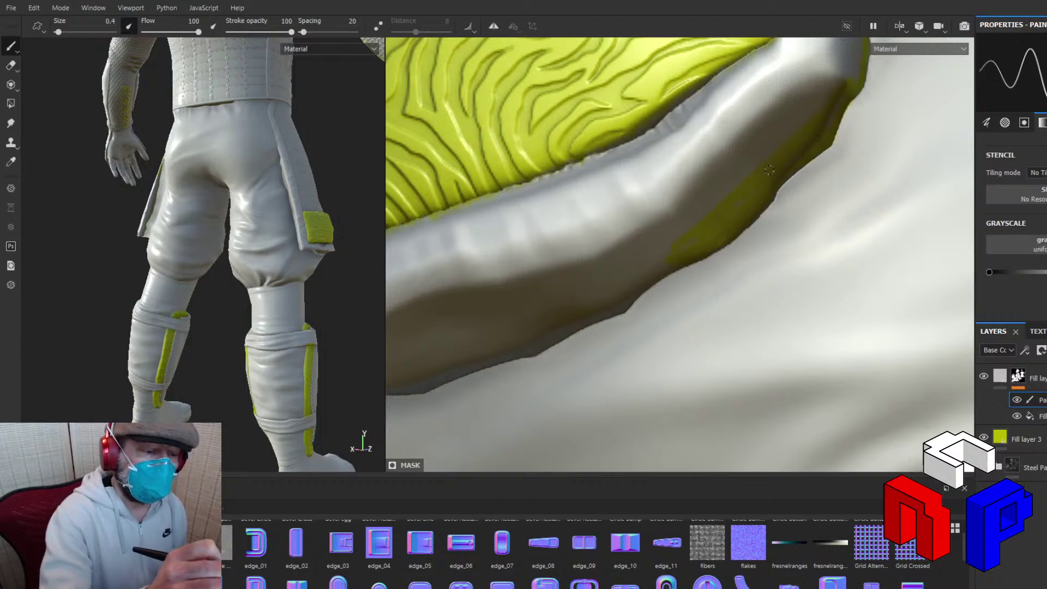
{"action": "left_click_drag", "start_coordinate": [623, 268], "coordinate": [662, 250]}
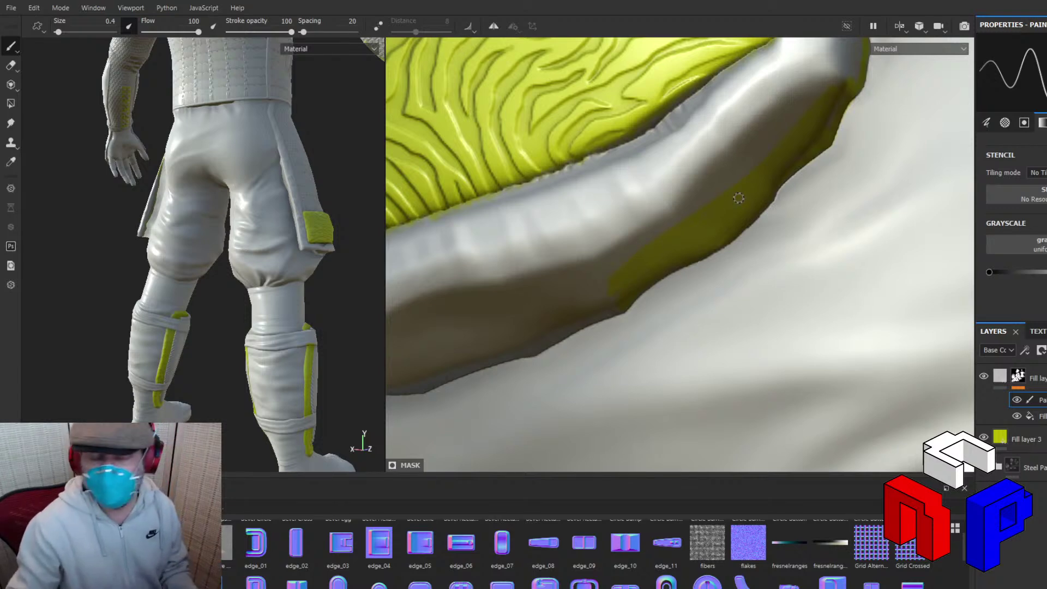
Continue the mask painting along the skirt panel's underside edge below the yellow patch, towards the front-opening corner.
{"action": "mouse_move", "coordinate": [694, 244]}
{"action": "left_mouse_down", "text": "alt"}
{"action": "mouse_move", "coordinate": [837, 145]}
{"action": "mouse_move", "coordinate": [720, 264]}
{"action": "mouse_move", "coordinate": [773, 268]}
{"action": "left_mouse_up", "text": "alt"}
{"action": "scroll", "coordinate": [774, 266], "scroll_direction": "up", "scroll_amount": 4}
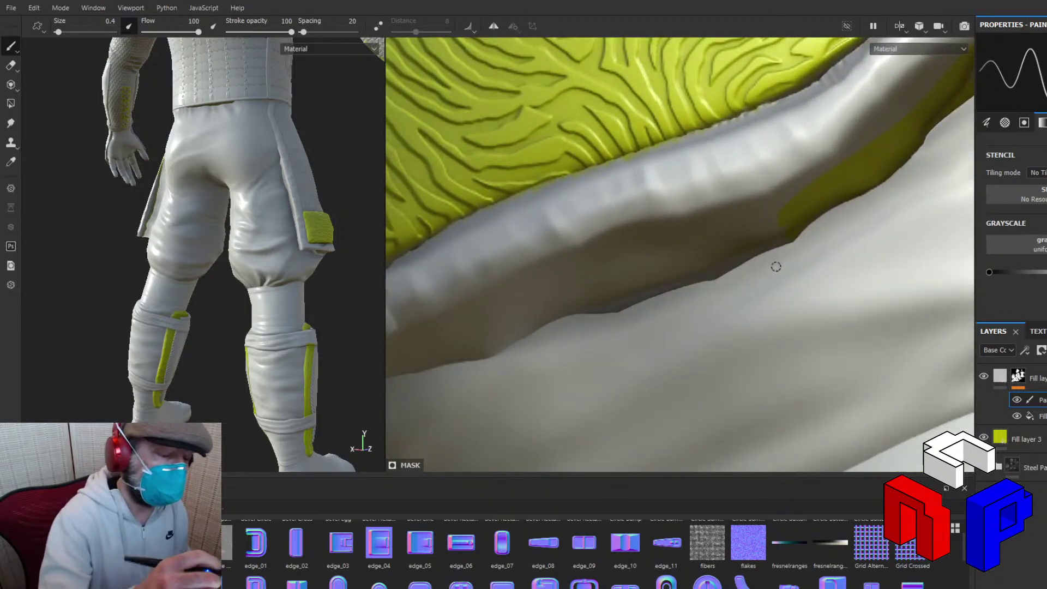
{"action": "mouse_move", "coordinate": [724, 267]}
{"action": "left_mouse_down"}
{"action": "mouse_move", "coordinate": [715, 272]}
{"action": "mouse_move", "coordinate": [724, 268]}
{"action": "left_mouse_up"}
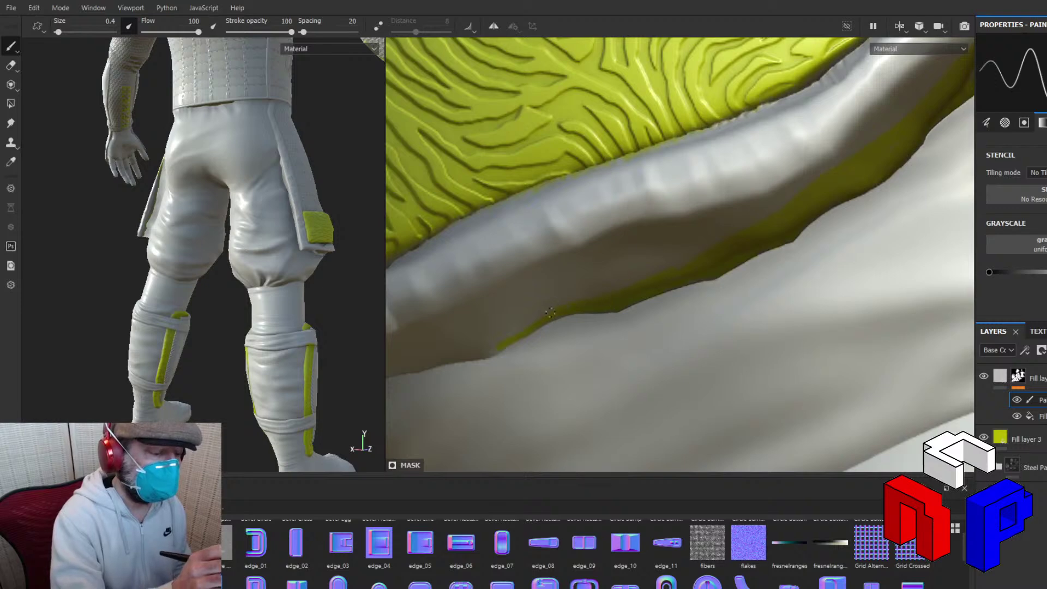
{"action": "left_click_drag", "start_coordinate": [518, 323], "coordinate": [490, 345]}
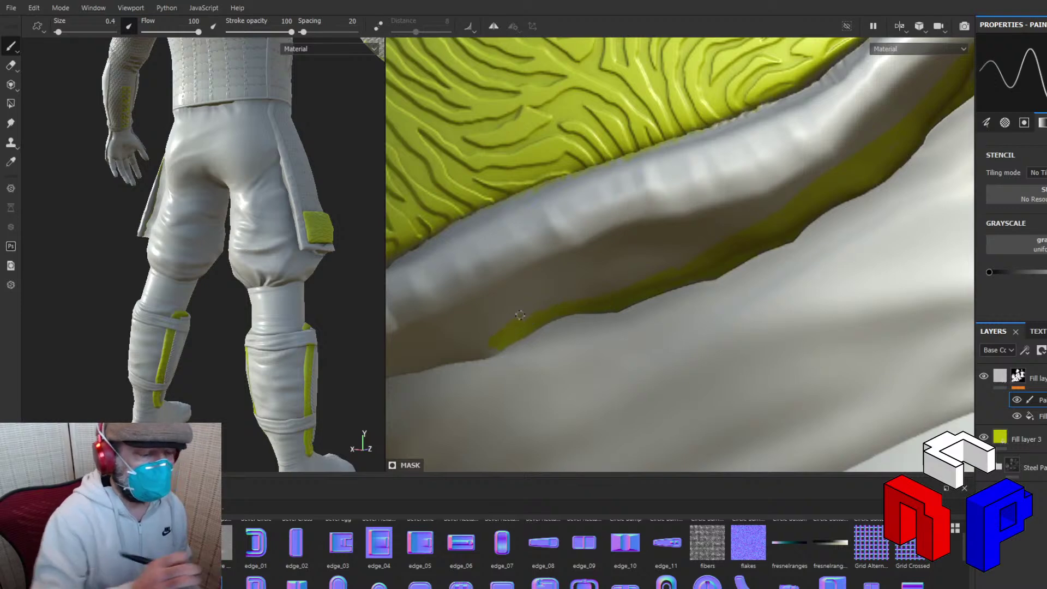
Paint the mask around the panel's front-opening lower corner, joining the underside strip and starting up the adjacent outer rim.
{"action": "left_click_drag", "start_coordinate": [520, 315], "coordinate": [687, 373], "text": "alt"}
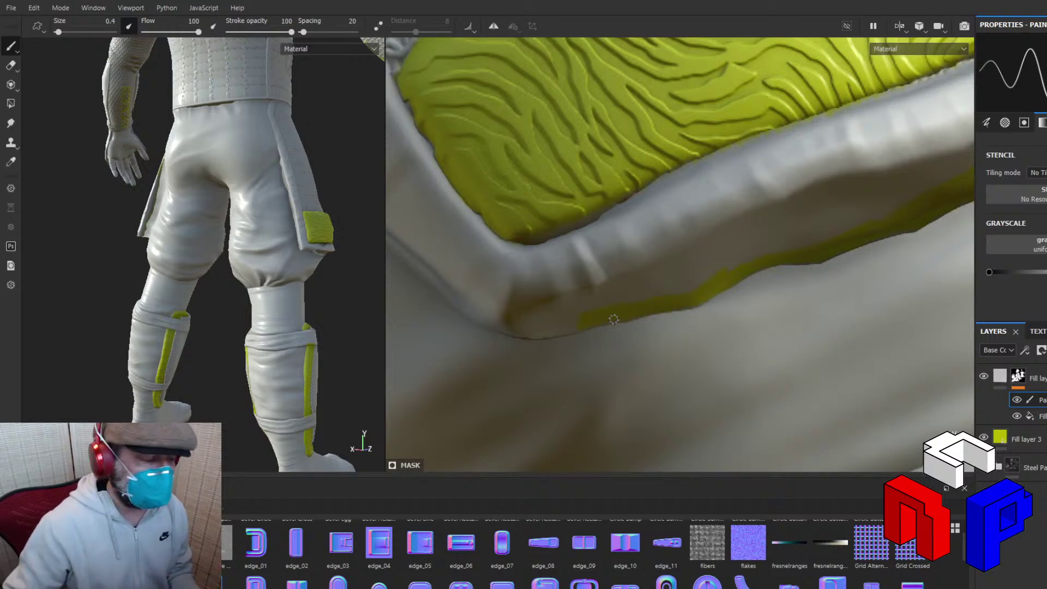
{"action": "mouse_move", "coordinate": [613, 318]}
{"action": "left_mouse_down", "text": "alt"}
{"action": "mouse_move", "coordinate": [584, 327]}
{"action": "mouse_move", "coordinate": [593, 327]}
{"action": "left_mouse_up", "text": "alt"}
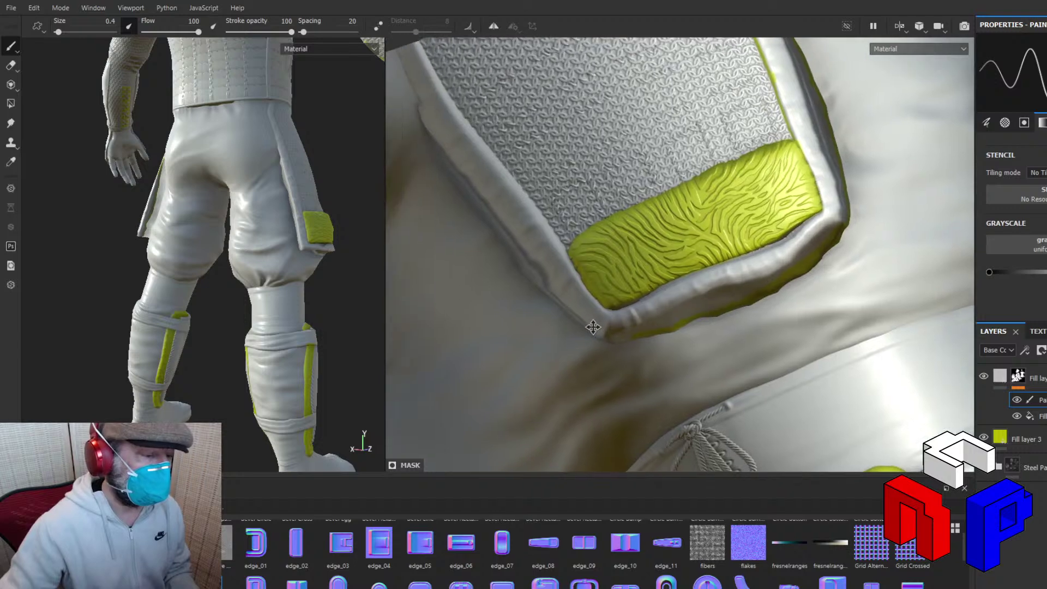
{"action": "middle_click_drag", "start_coordinate": [593, 328], "coordinate": [639, 357], "text": "alt"}
{"action": "scroll", "coordinate": [637, 358], "scroll_direction": "up", "scroll_amount": 5}
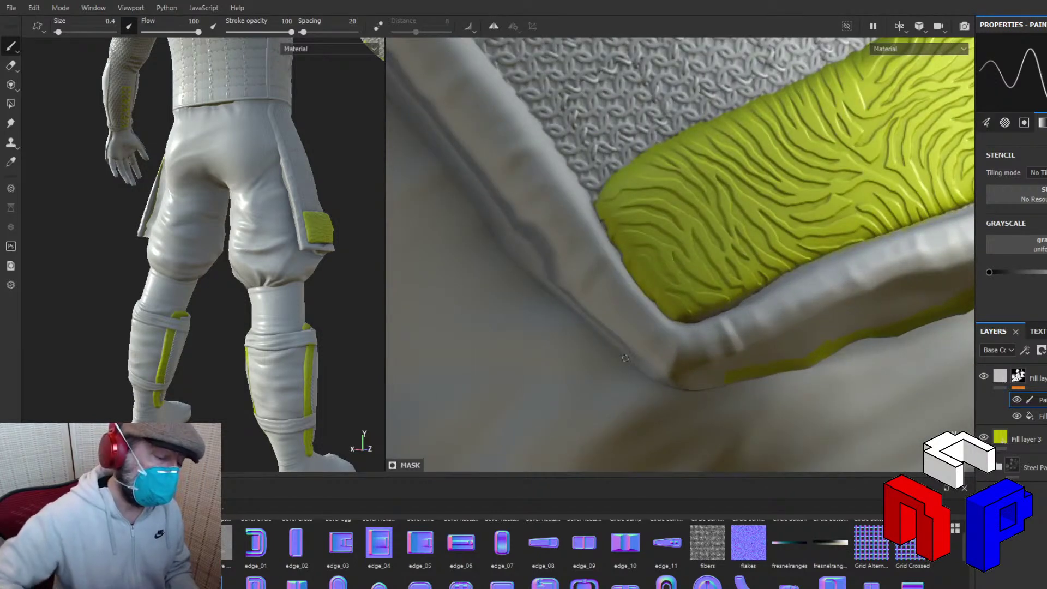
{"action": "left_click_drag", "start_coordinate": [506, 239], "coordinate": [572, 307]}
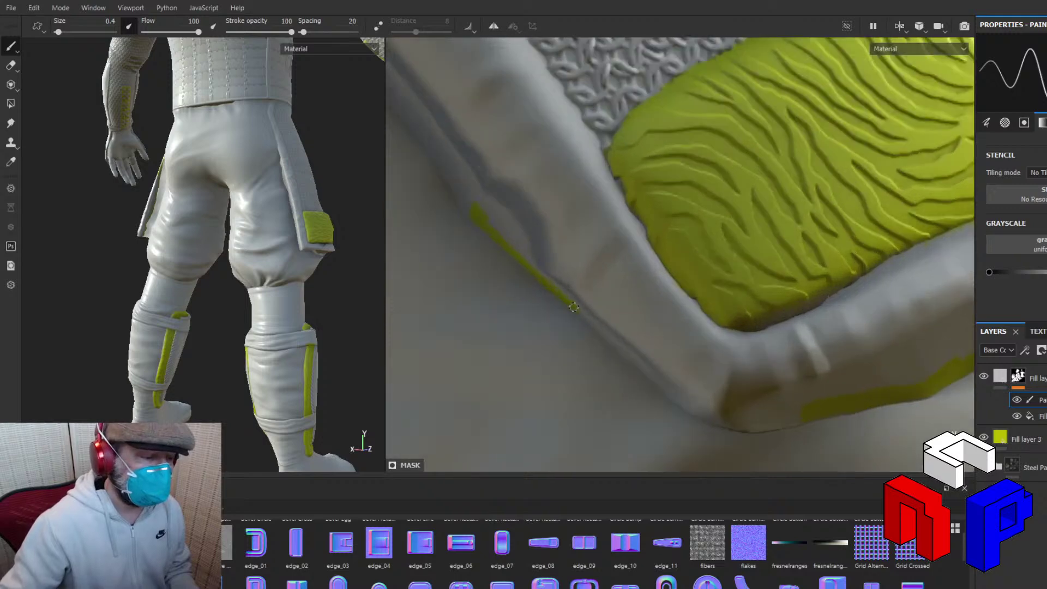
{"action": "middle_click_drag", "start_coordinate": [652, 315], "coordinate": [571, 229]}
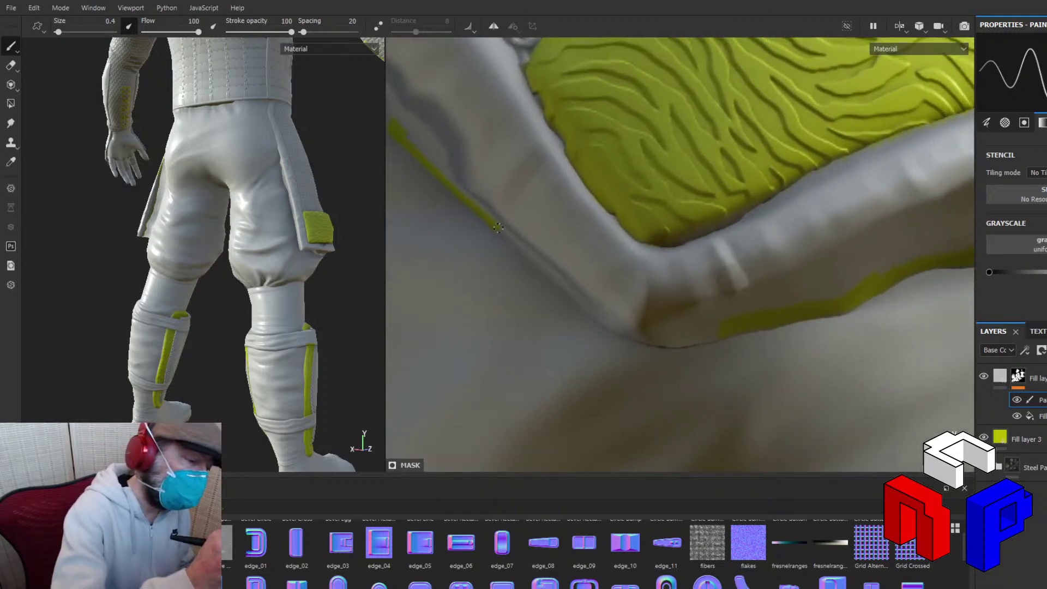
{"action": "left_click_drag", "start_coordinate": [512, 240], "coordinate": [625, 334]}
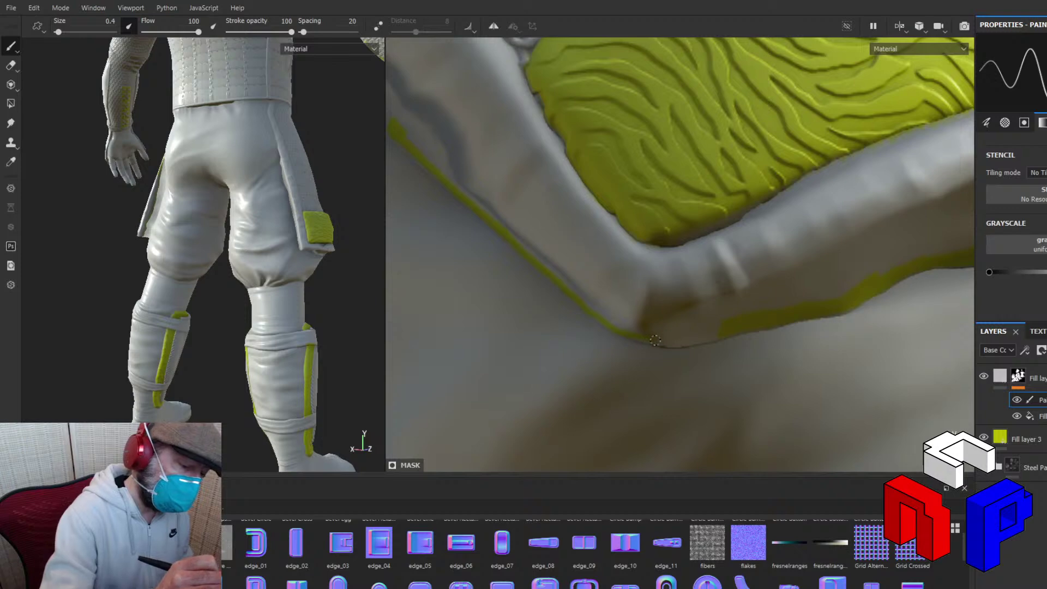
{"action": "left_click_drag", "start_coordinate": [674, 344], "coordinate": [699, 342]}
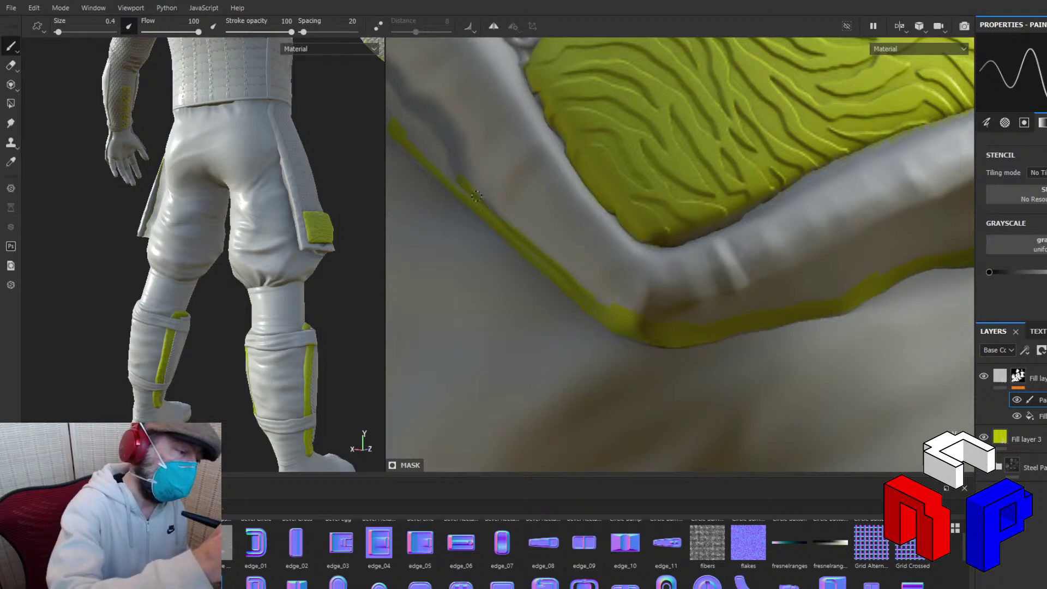
{"action": "left_click_drag", "start_coordinate": [438, 165], "coordinate": [489, 206]}
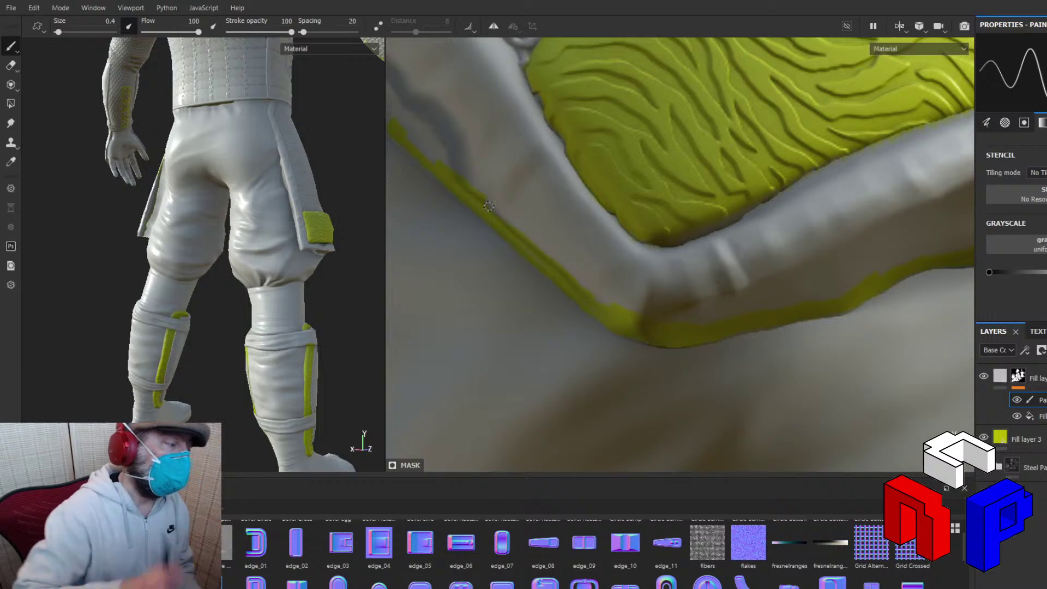
Extend the mask painting up the outer rim on the panel's front-opening side, well above the yellow patch.
{"action": "key", "text": "alt"}
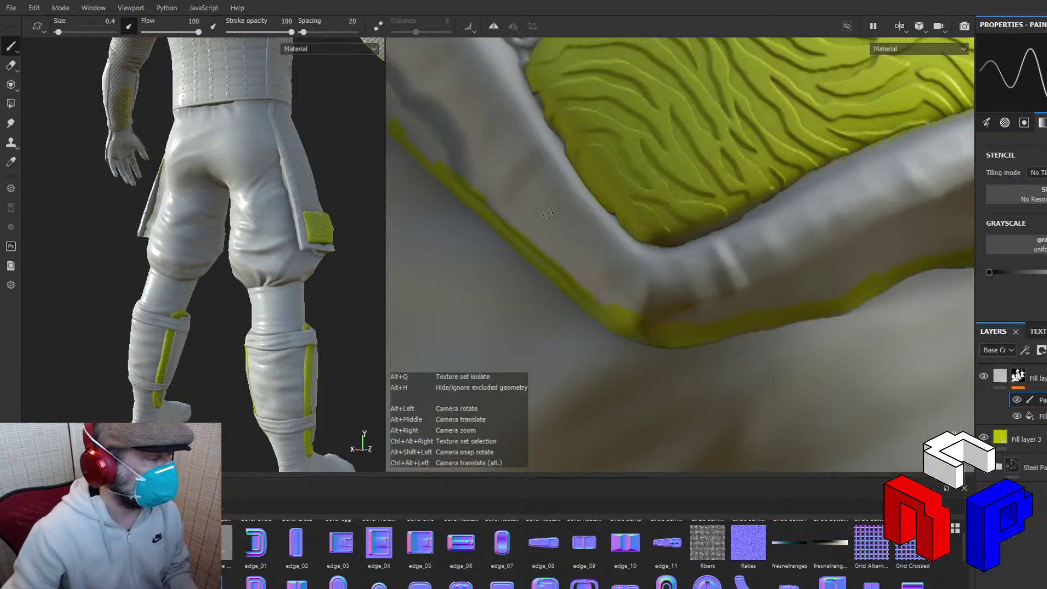
{"action": "left_click_drag", "start_coordinate": [548, 213], "coordinate": [715, 333], "text": "alt"}
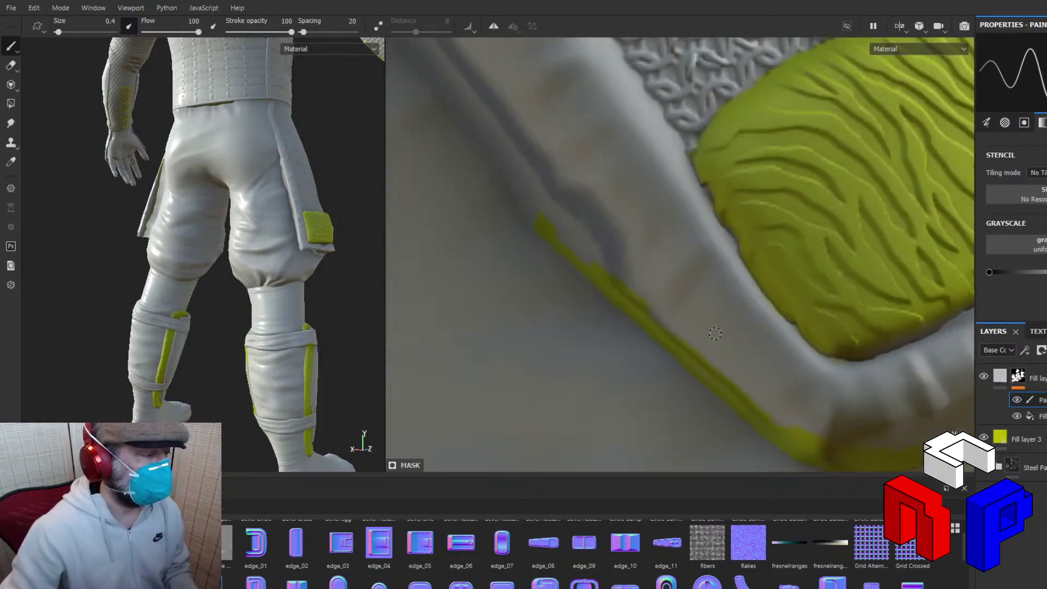
{"action": "scroll", "coordinate": [713, 334], "scroll_direction": "down", "scroll_amount": 1}
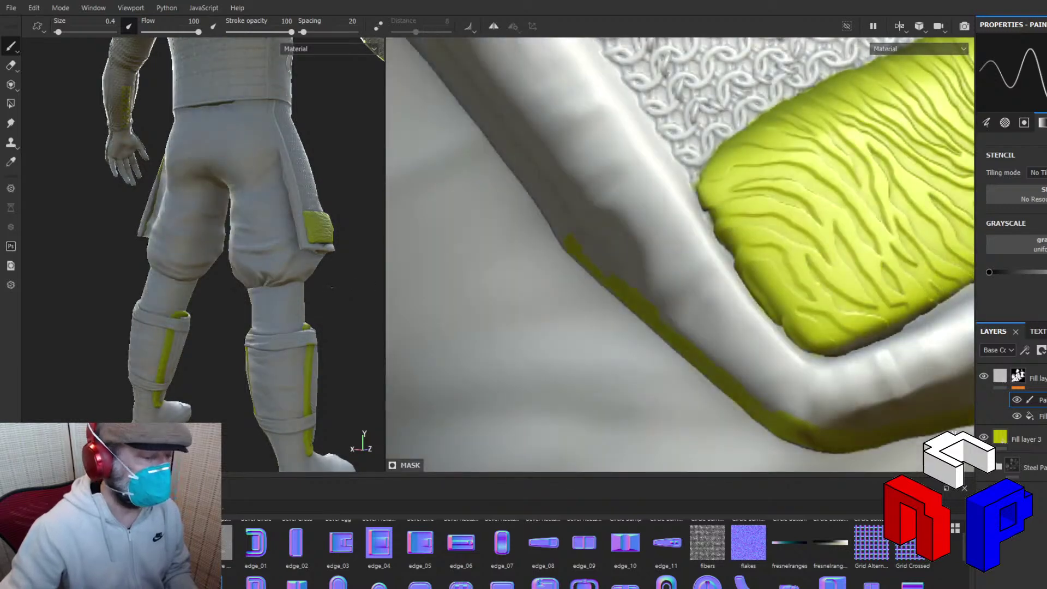
{"action": "left_click_drag", "start_coordinate": [334, 289], "coordinate": [421, 262], "text": "alt"}
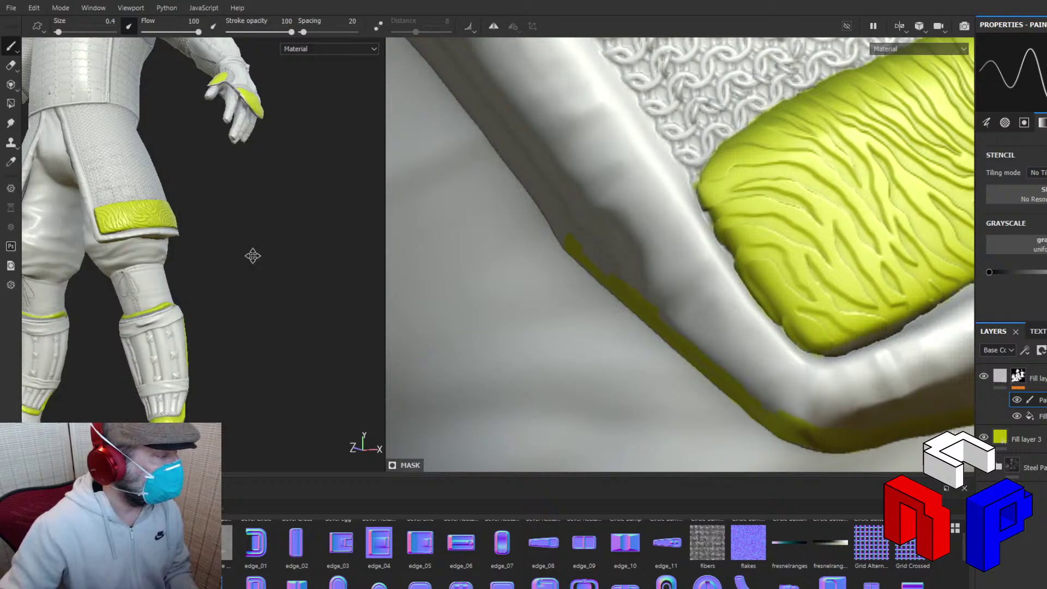
{"action": "middle_click_drag", "start_coordinate": [253, 255], "coordinate": [355, 249], "text": "alt"}
{"action": "left_click_drag", "start_coordinate": [341, 250], "coordinate": [330, 207], "text": "alt"}
{"action": "scroll", "coordinate": [297, 333], "scroll_direction": "down", "scroll_amount": 10}
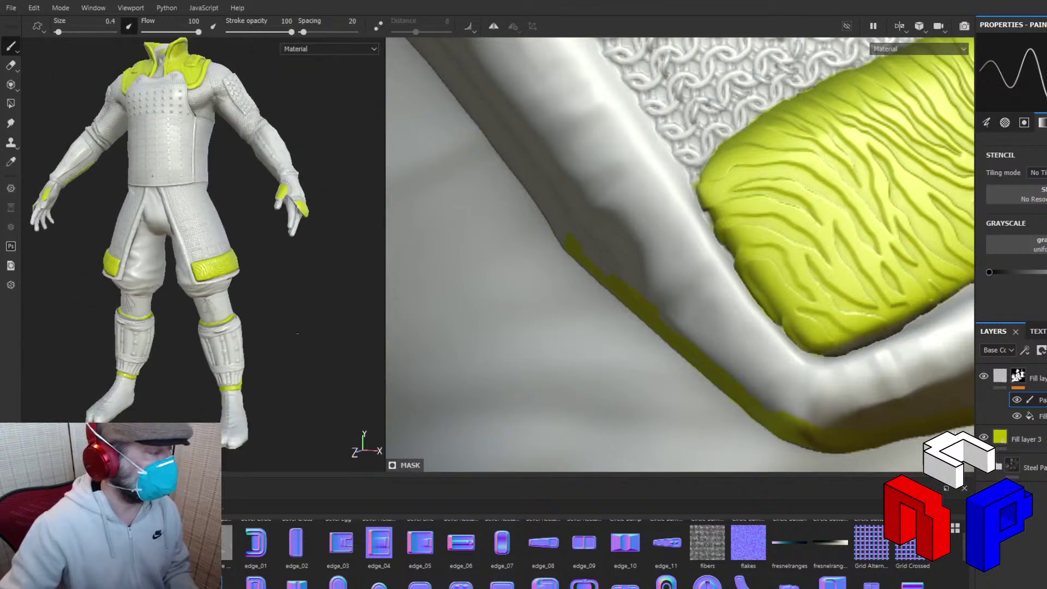
{"action": "middle_click_drag", "start_coordinate": [298, 333], "coordinate": [278, 339]}
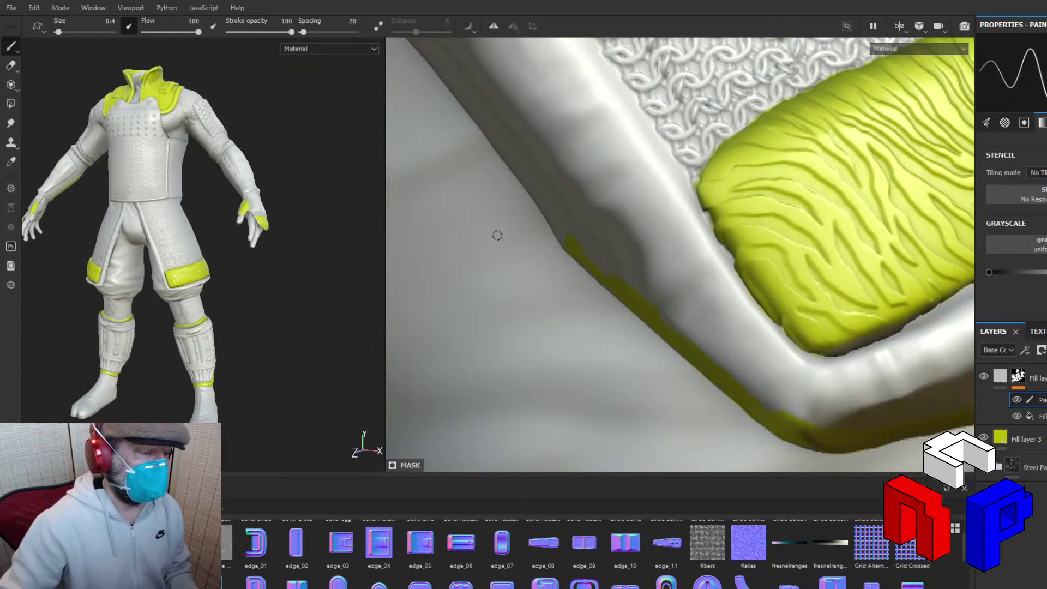
{"action": "middle_click_drag", "start_coordinate": [495, 233], "coordinate": [528, 333]}
{"action": "scroll", "coordinate": [527, 333], "scroll_direction": "down", "scroll_amount": 5}
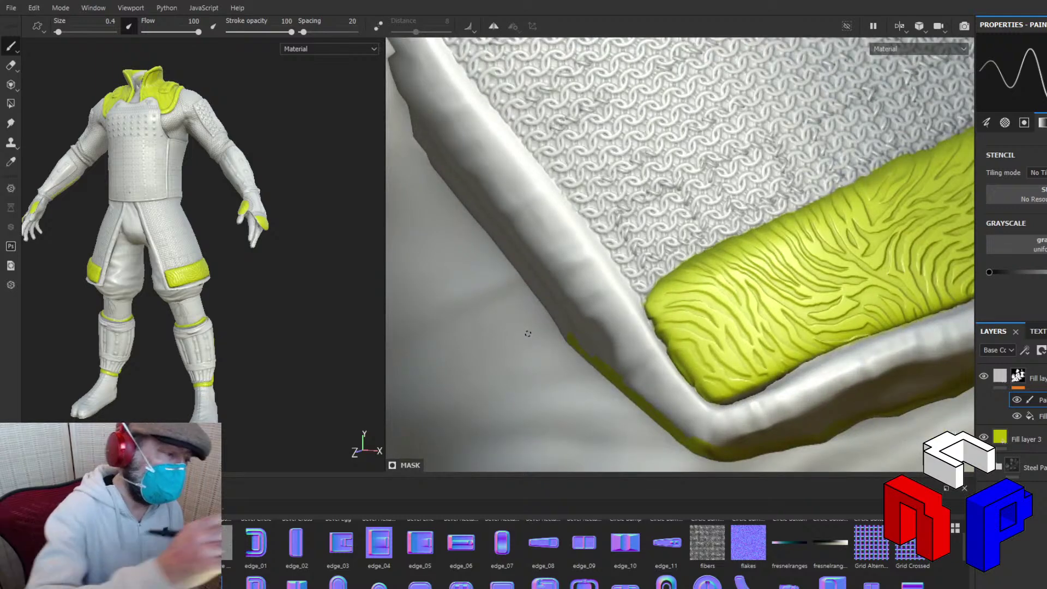
{"action": "mouse_move", "coordinate": [450, 168]}
{"action": "left_mouse_down"}
{"action": "mouse_move", "coordinate": [452, 183]}
{"action": "mouse_move", "coordinate": [419, 137]}
{"action": "mouse_move", "coordinate": [410, 97]}
{"action": "mouse_move", "coordinate": [412, 109]}
{"action": "left_mouse_up"}
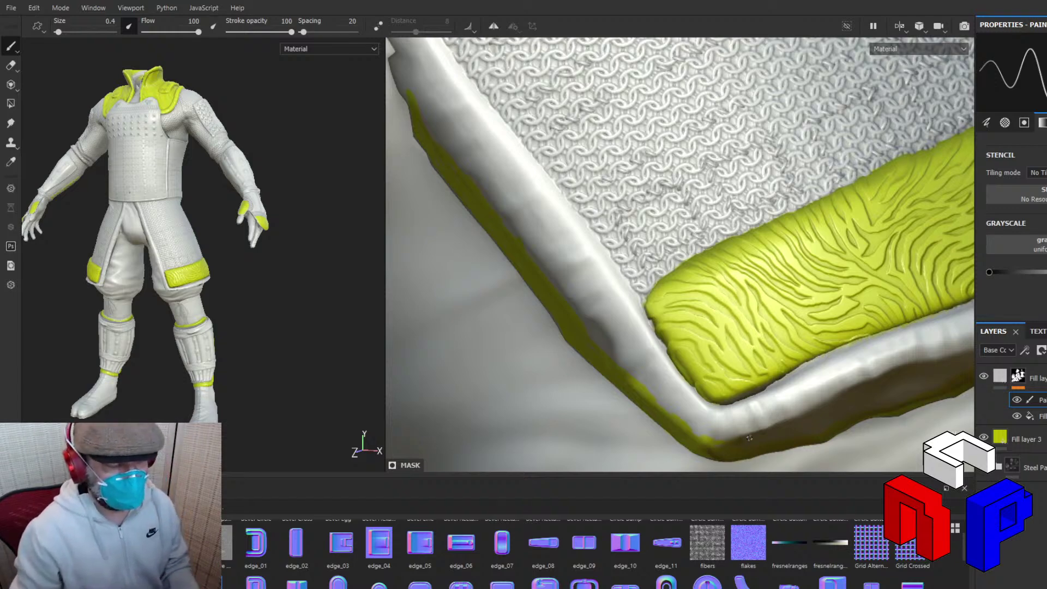
Paint the outer edge of the front-opening trim up to the panel's top, widening it over the existing rim strip.
{"action": "middle_click_drag", "start_coordinate": [780, 417], "coordinate": [594, 310], "text": "alt"}
{"action": "mouse_move", "coordinate": [594, 310]}
{"action": "right_mouse_down", "text": "shift"}
{"action": "mouse_move", "coordinate": [687, 306]}
{"action": "mouse_move", "coordinate": [668, 304]}
{"action": "right_mouse_up", "text": "shift"}
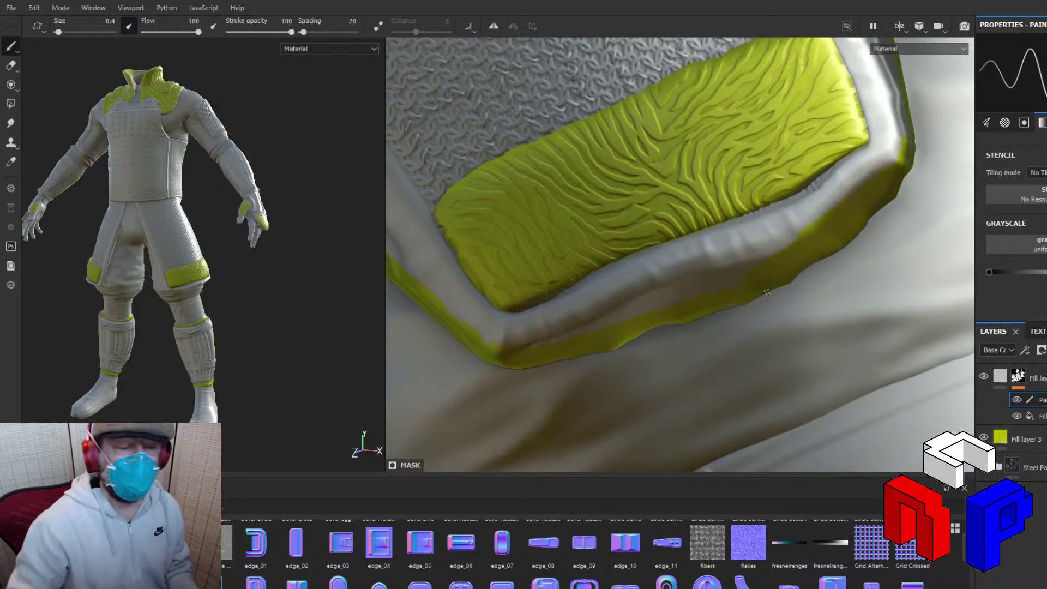
{"action": "middle_click_drag", "start_coordinate": [733, 246], "coordinate": [611, 412], "text": "alt"}
{"action": "scroll", "coordinate": [612, 413], "scroll_direction": "up", "scroll_amount": 3}
{"action": "scroll", "coordinate": [612, 413], "scroll_direction": "down", "scroll_amount": 4}
{"action": "scroll", "coordinate": [611, 413], "scroll_direction": "down", "scroll_amount": 2}
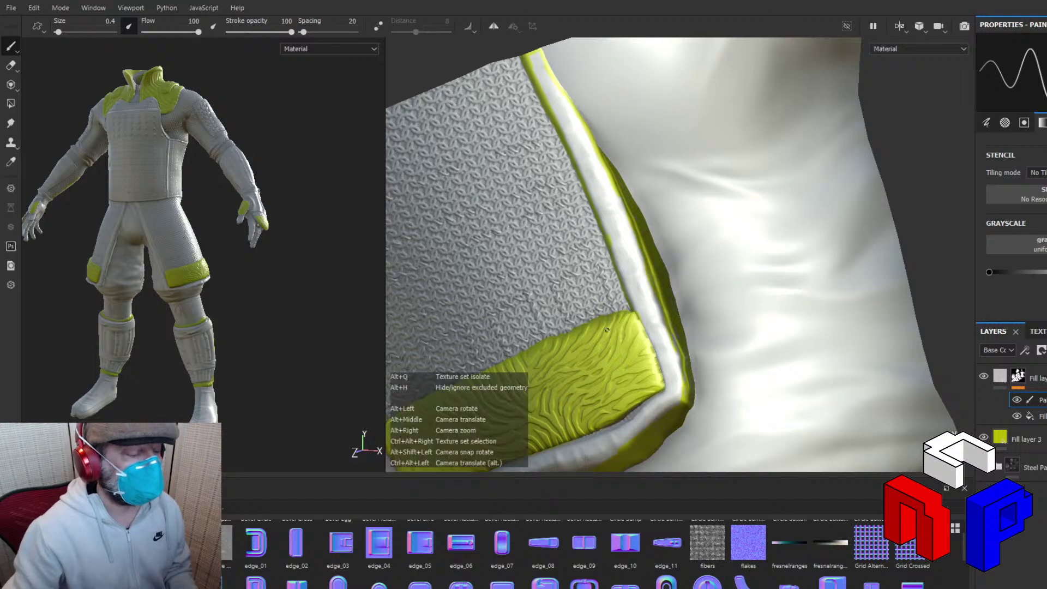
{"action": "left_click_drag", "start_coordinate": [675, 339], "coordinate": [791, 240], "text": "alt"}
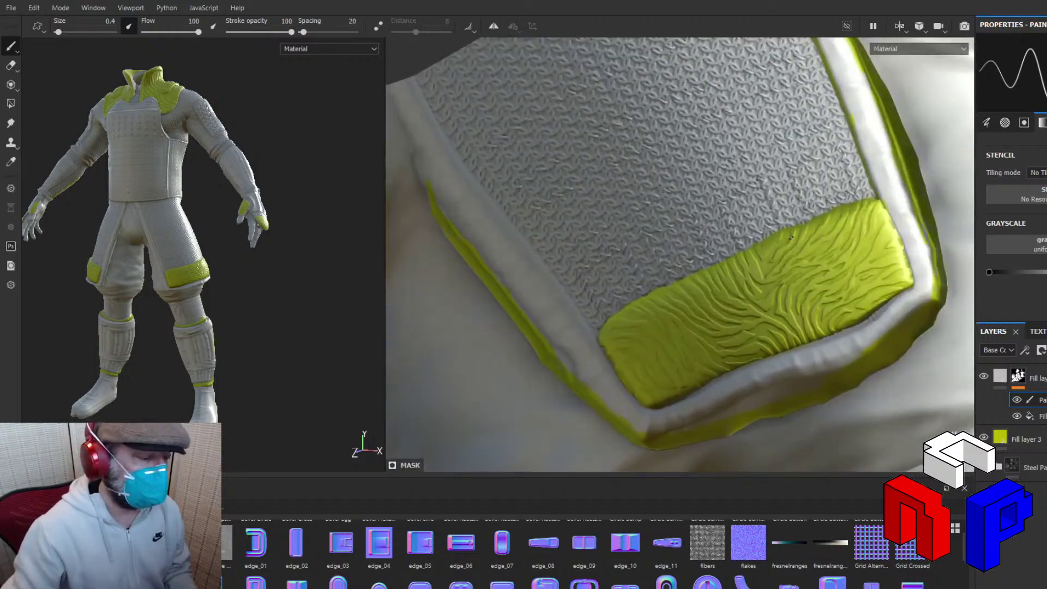
{"action": "right_click_drag", "start_coordinate": [791, 240], "coordinate": [714, 218], "text": "shift"}
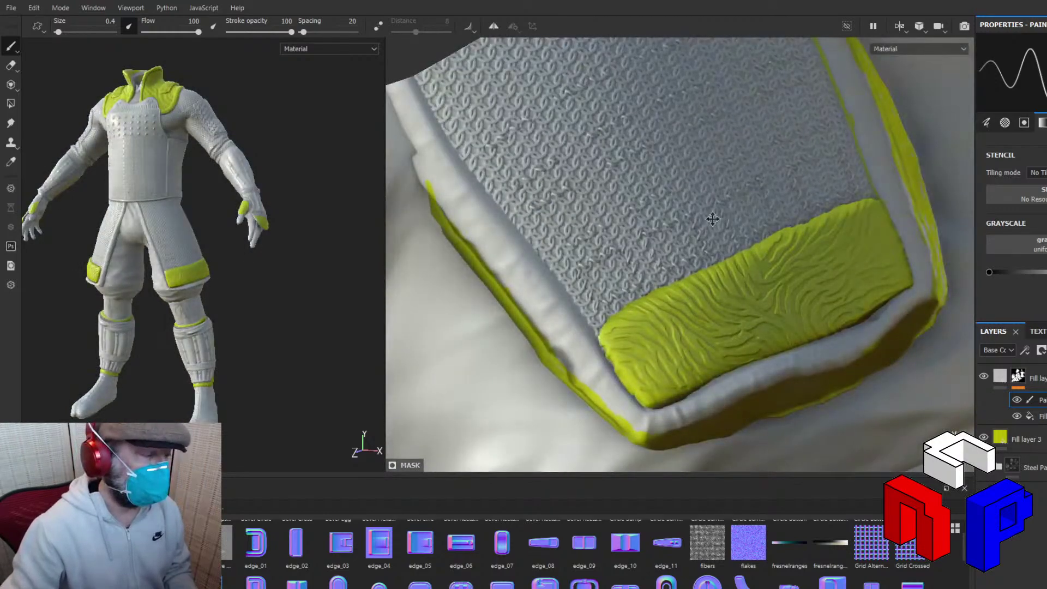
{"action": "middle_click_drag", "start_coordinate": [713, 220], "coordinate": [813, 355], "text": "alt"}
{"action": "mouse_move", "coordinate": [813, 355]}
{"action": "right_mouse_down", "text": "alt"}
{"action": "mouse_move", "coordinate": [823, 376]}
{"action": "mouse_move", "coordinate": [701, 324]}
{"action": "right_mouse_up", "text": "alt"}
{"action": "middle_click_drag", "start_coordinate": [701, 324], "coordinate": [800, 326], "text": "alt"}
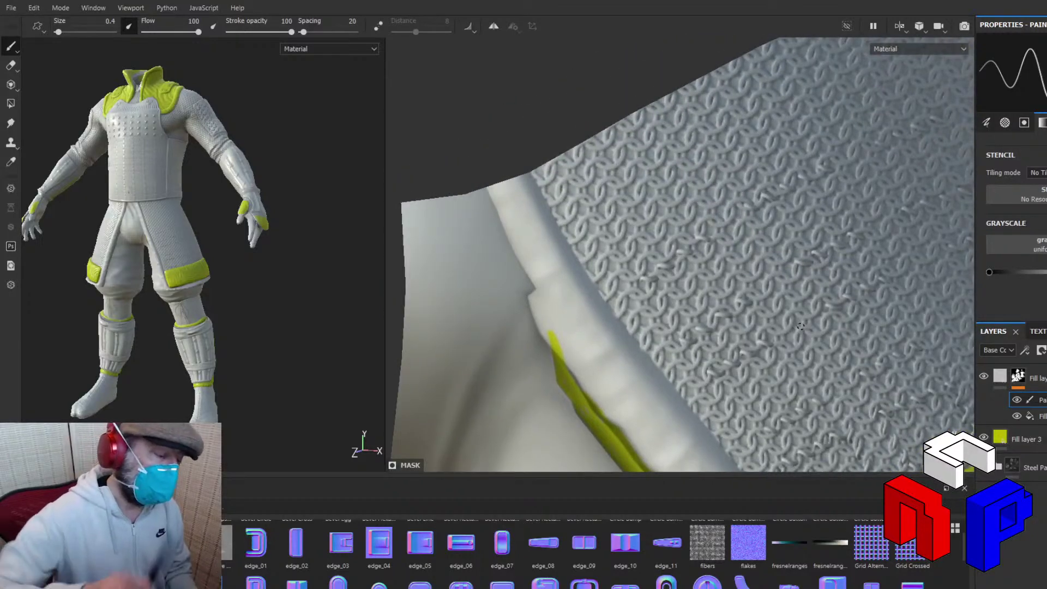
{"action": "mouse_move", "coordinate": [542, 324]}
{"action": "left_mouse_down"}
{"action": "mouse_move", "coordinate": [552, 343]}
{"action": "mouse_move", "coordinate": [531, 301]}
{"action": "mouse_move", "coordinate": [540, 285]}
{"action": "mouse_move", "coordinate": [532, 303]}
{"action": "mouse_move", "coordinate": [543, 320]}
{"action": "mouse_move", "coordinate": [544, 305]}
{"action": "mouse_move", "coordinate": [569, 369]}
{"action": "mouse_move", "coordinate": [531, 262]}
{"action": "mouse_move", "coordinate": [539, 287]}
{"action": "mouse_move", "coordinate": [490, 187]}
{"action": "mouse_move", "coordinate": [607, 424]}
{"action": "left_mouse_up"}
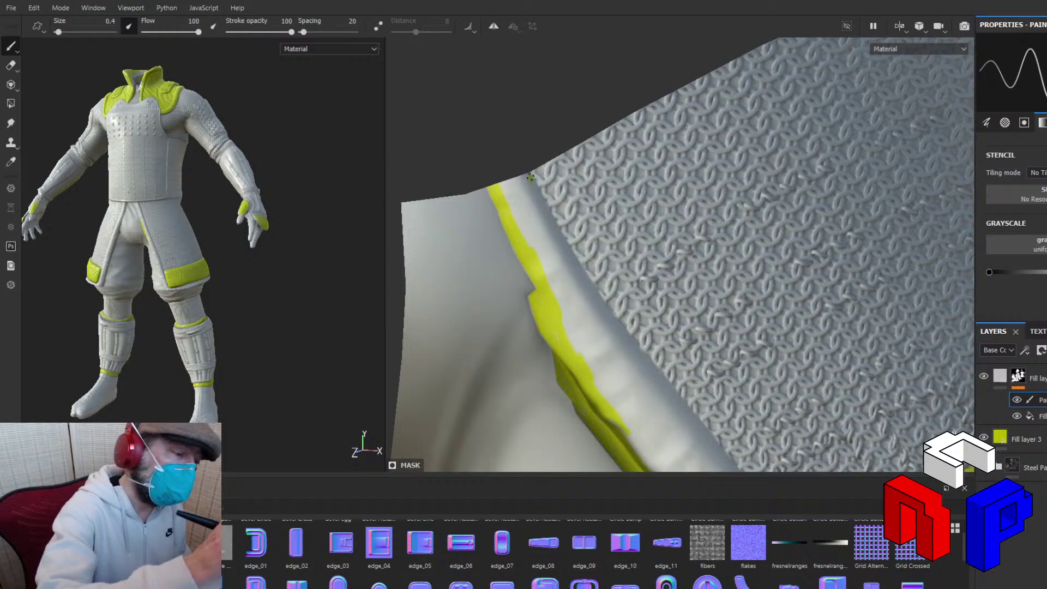
Paint the chainmail-side edge of the front-opening trim from the panel's top downwards, widening the strip along its lower part.
{"action": "left_click_drag", "start_coordinate": [532, 179], "coordinate": [527, 174]}
{"action": "left_click_drag", "start_coordinate": [534, 190], "coordinate": [595, 298]}
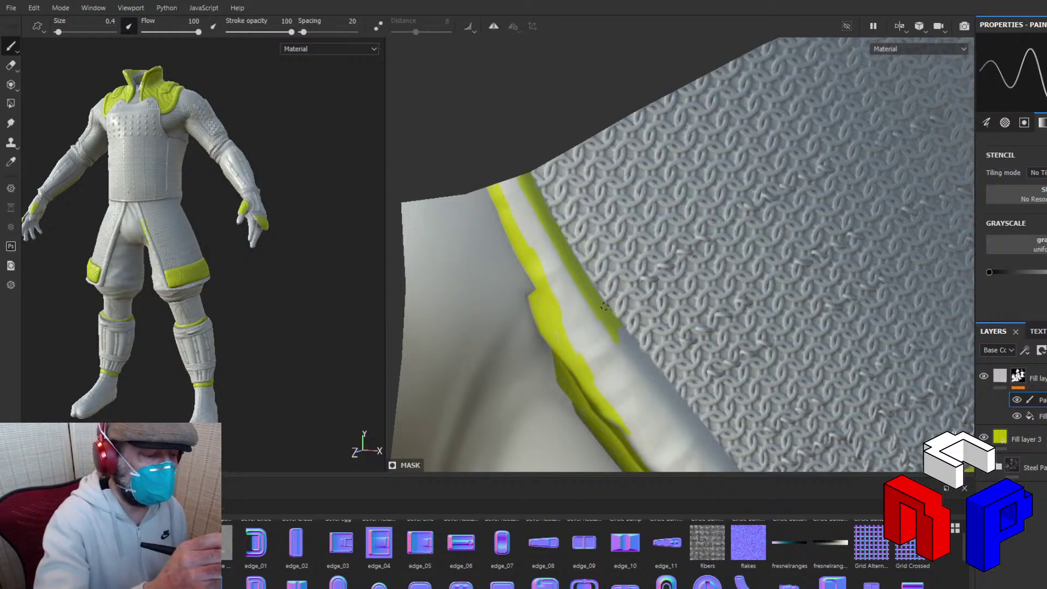
{"action": "left_click_drag", "start_coordinate": [616, 323], "coordinate": [653, 369]}
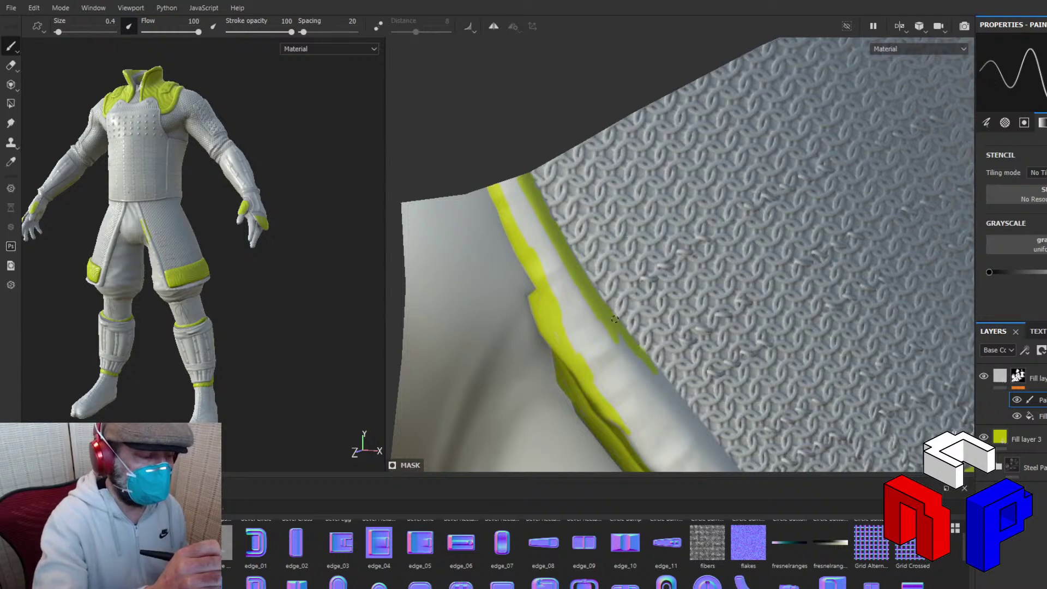
{"action": "left_click_drag", "start_coordinate": [642, 363], "coordinate": [669, 389]}
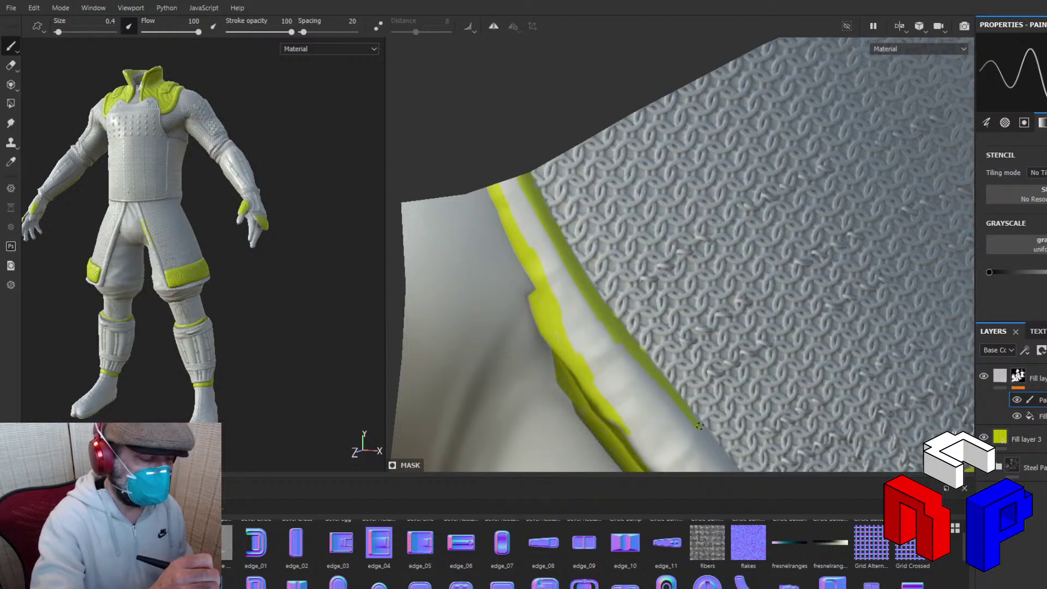
{"action": "left_click_drag", "start_coordinate": [689, 413], "coordinate": [727, 464]}
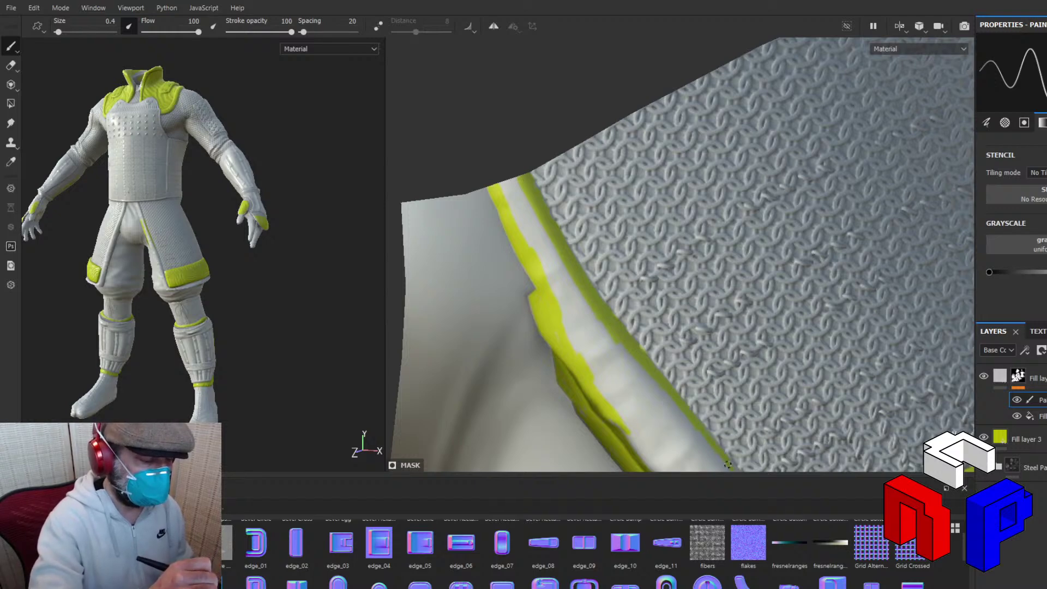
{"action": "left_click_drag", "start_coordinate": [642, 377], "coordinate": [681, 428]}
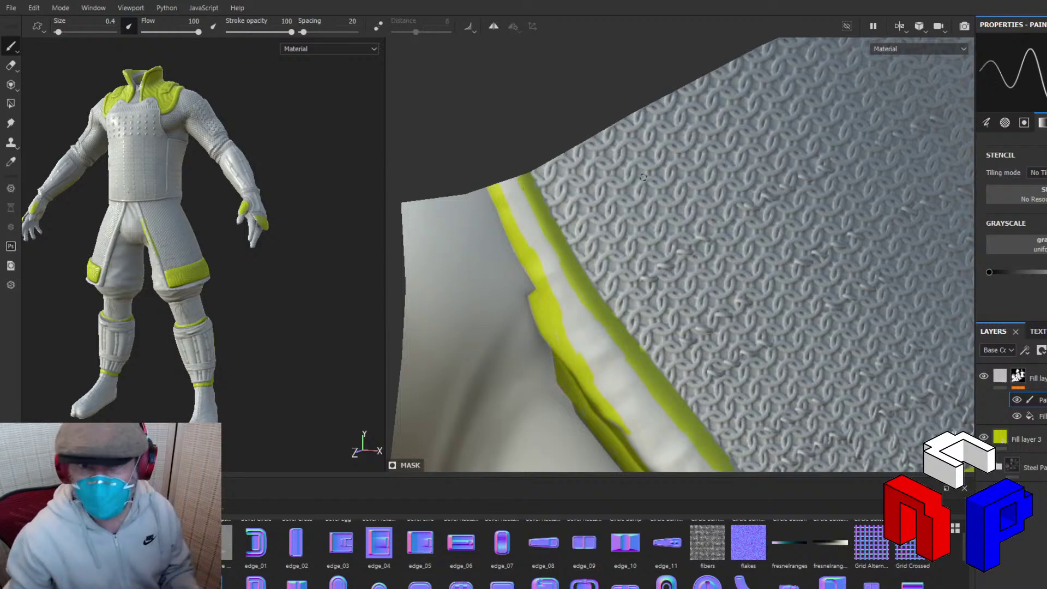
Continue the chainmail-side edge of the front-opening trim down to the yellow patch's upper corner and widen the strip.
{"action": "scroll", "coordinate": [519, 361], "scroll_direction": "down", "scroll_amount": 3}
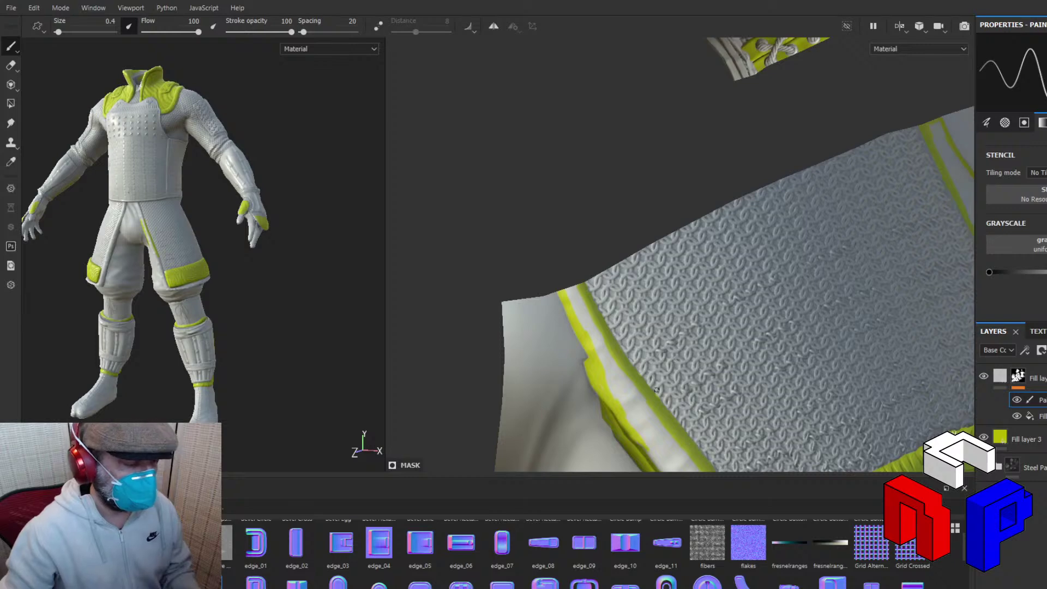
{"action": "left_click_drag", "start_coordinate": [656, 390], "coordinate": [659, 133], "text": "alt"}
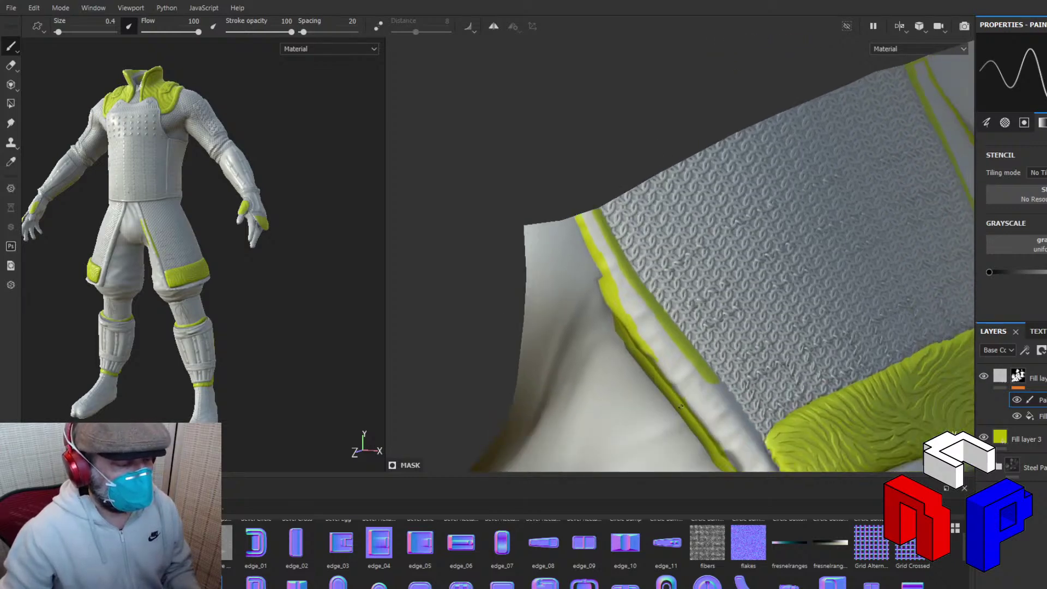
{"action": "mouse_move", "coordinate": [680, 406]}
{"action": "left_mouse_down", "text": "alt"}
{"action": "mouse_move", "coordinate": [649, 217]}
{"action": "mouse_move", "coordinate": [580, 215]}
{"action": "left_mouse_up", "text": "alt"}
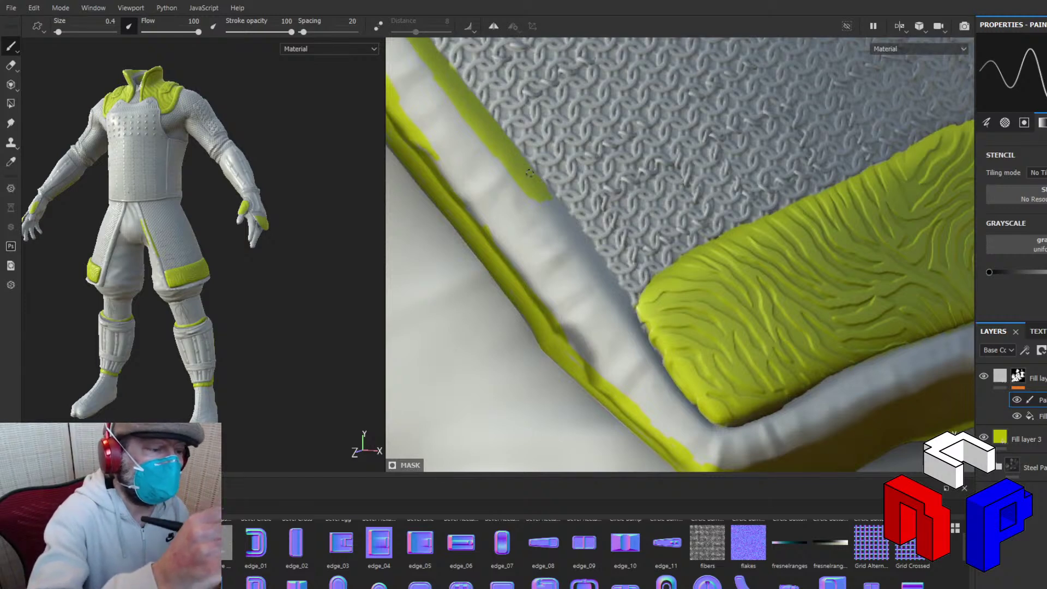
{"action": "left_click_drag", "start_coordinate": [529, 173], "coordinate": [637, 323]}
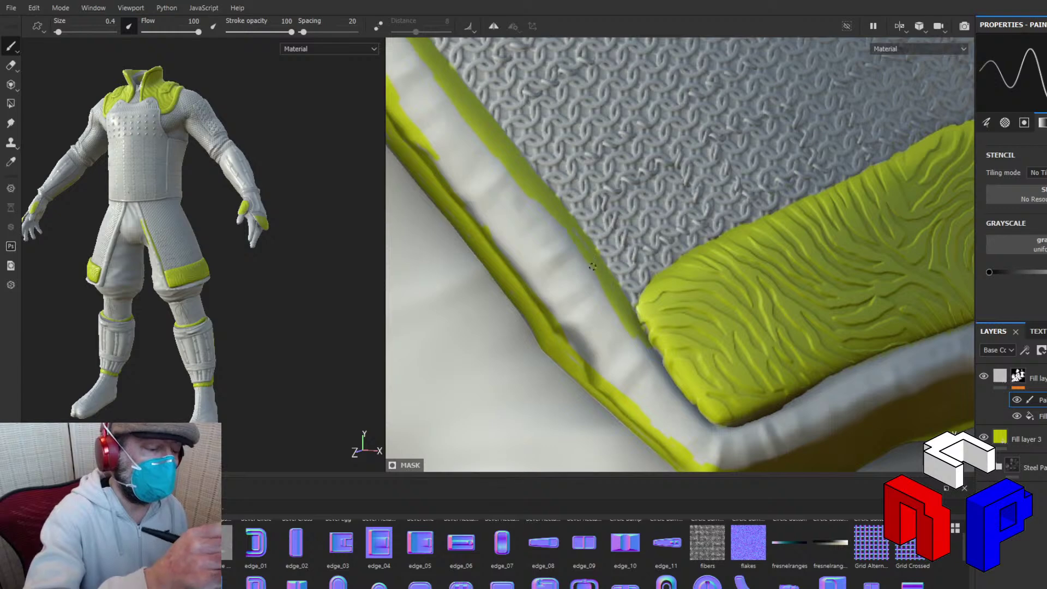
{"action": "mouse_move", "coordinate": [565, 252]}
{"action": "left_mouse_down"}
{"action": "mouse_move", "coordinate": [525, 196]}
{"action": "mouse_move", "coordinate": [584, 277]}
{"action": "mouse_move", "coordinate": [577, 258]}
{"action": "left_mouse_up"}
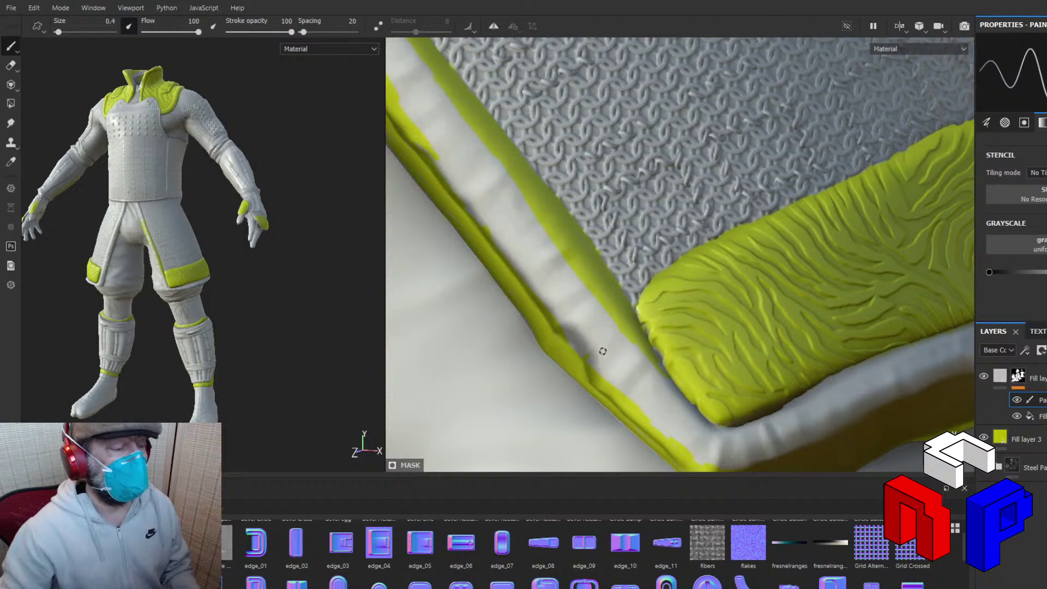
Widen the painted mask strips along both edges of the trim on the panel's other side, from its top down beside the yellow patch.
{"action": "right_click_drag", "start_coordinate": [603, 351], "coordinate": [949, 380], "text": "alt"}
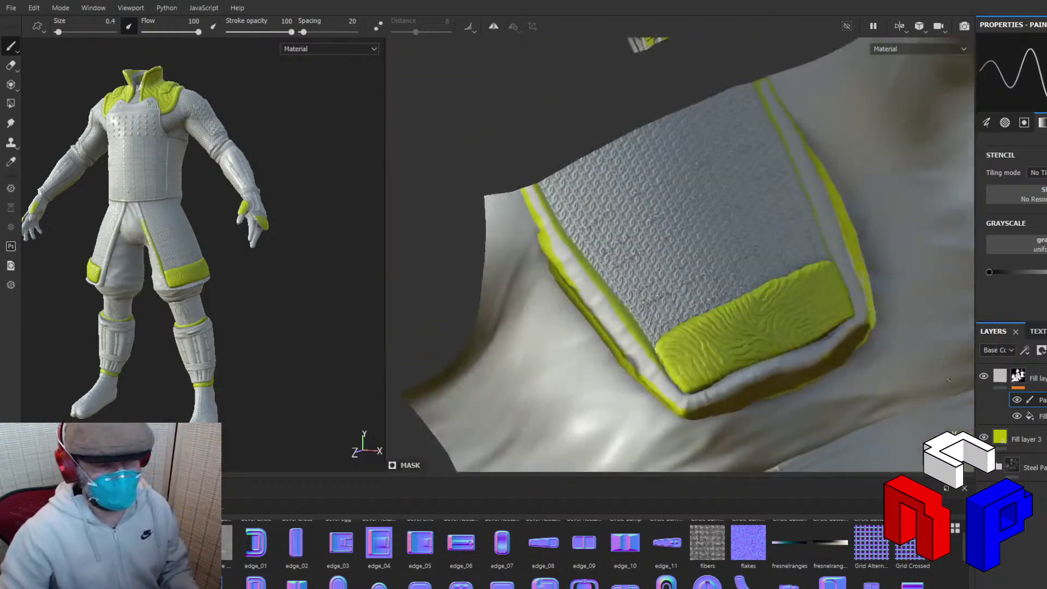
{"action": "scroll", "coordinate": [753, 120], "scroll_direction": "up", "scroll_amount": 5}
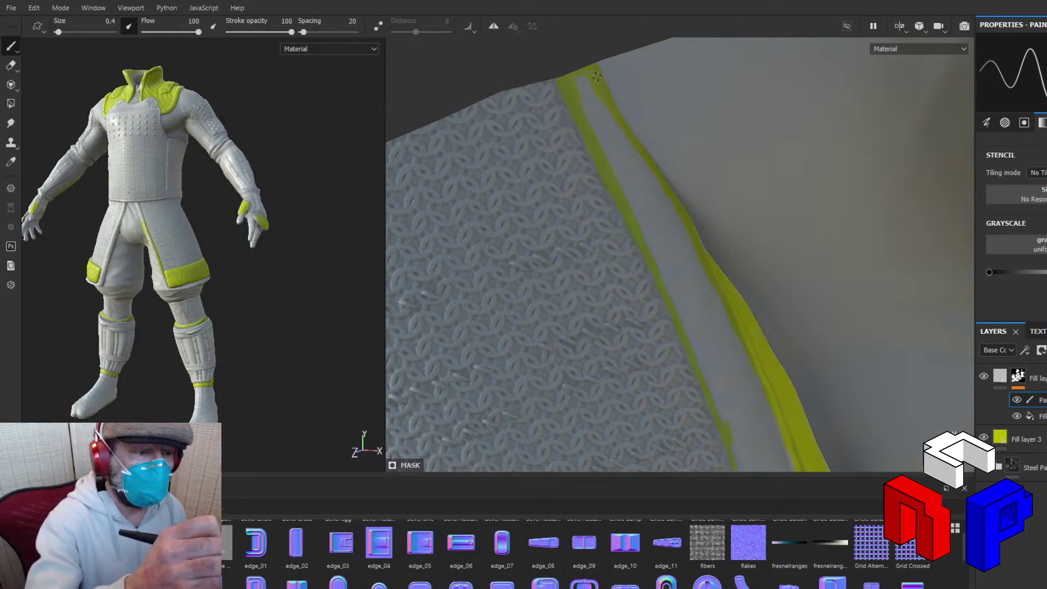
{"action": "left_click_drag", "start_coordinate": [611, 113], "coordinate": [679, 221]}
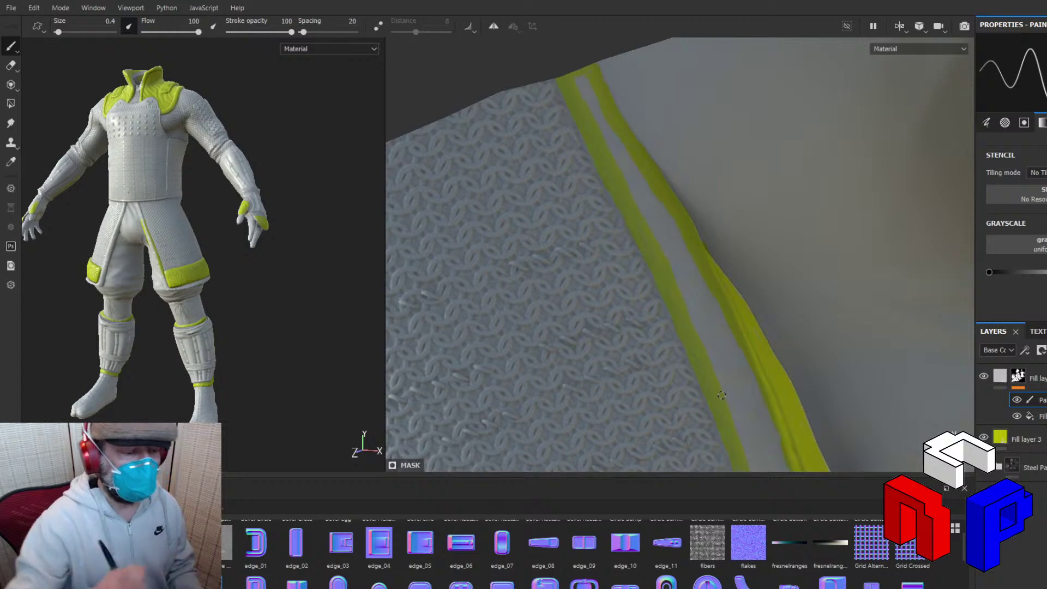
{"action": "mouse_move", "coordinate": [721, 395]}
{"action": "left_mouse_down", "text": "alt"}
{"action": "mouse_move", "coordinate": [846, 270]}
{"action": "mouse_move", "coordinate": [804, 110]}
{"action": "mouse_move", "coordinate": [768, 93]}
{"action": "left_mouse_up", "text": "alt"}
{"action": "scroll", "coordinate": [767, 115], "scroll_direction": "down", "scroll_amount": 3}
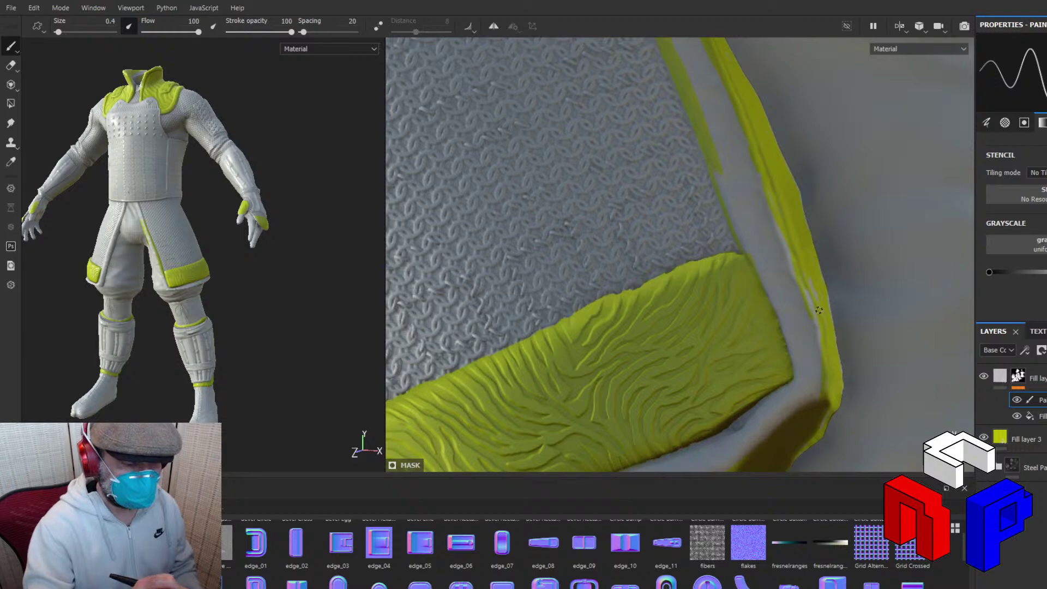
{"action": "left_click_drag", "start_coordinate": [786, 249], "coordinate": [756, 201]}
{"action": "left_click_drag", "start_coordinate": [720, 168], "coordinate": [731, 205]}
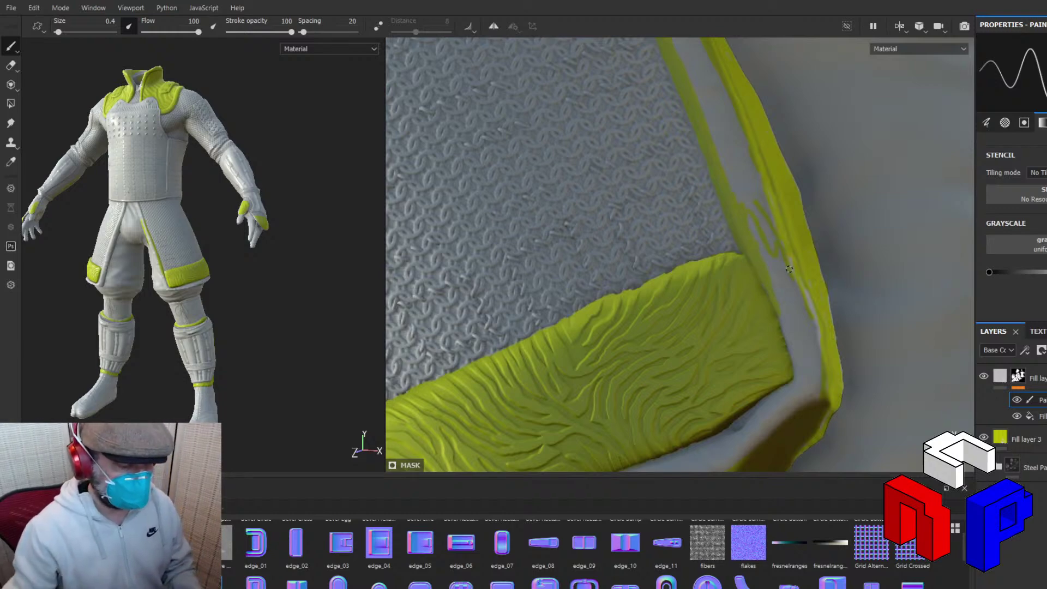
Set the brush size to 1.32 and fill the remaining grey trim along the panel's sides and hem with mask paint.
{"action": "middle_click_drag", "start_coordinate": [805, 274], "coordinate": [844, 118], "text": "alt"}
{"action": "scroll", "coordinate": [674, 284], "scroll_direction": "up", "scroll_amount": 2}
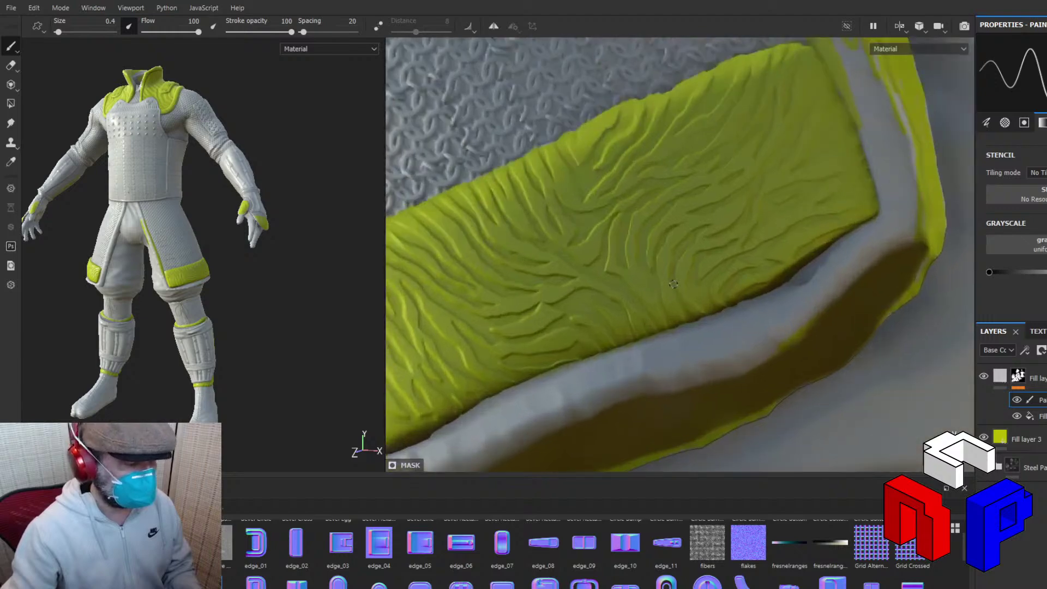
{"action": "scroll", "coordinate": [673, 284], "scroll_direction": "down", "scroll_amount": 3}
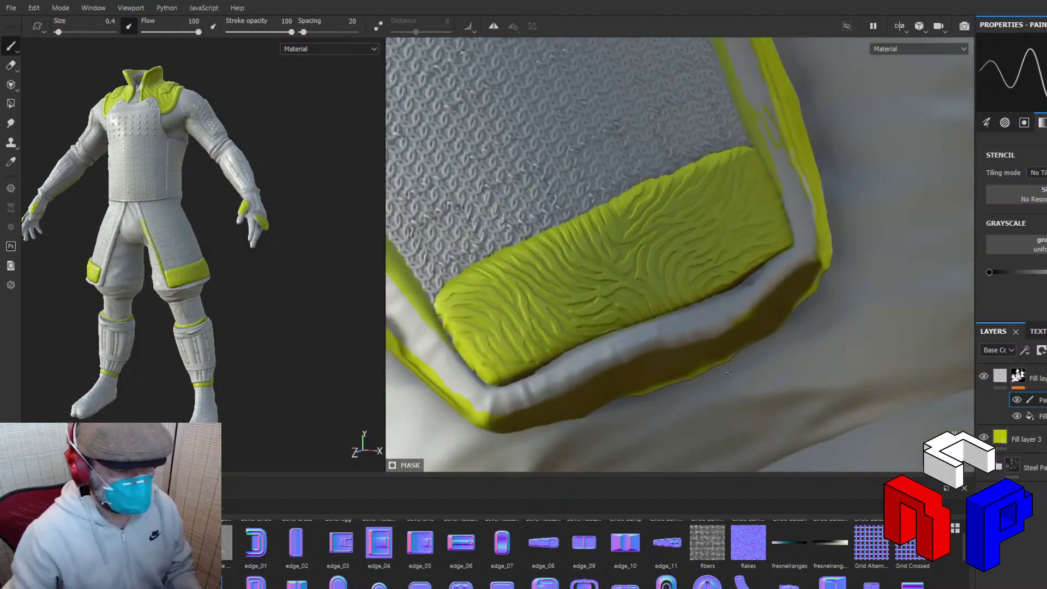
{"action": "scroll", "coordinate": [728, 373], "scroll_direction": "up", "scroll_amount": 1}
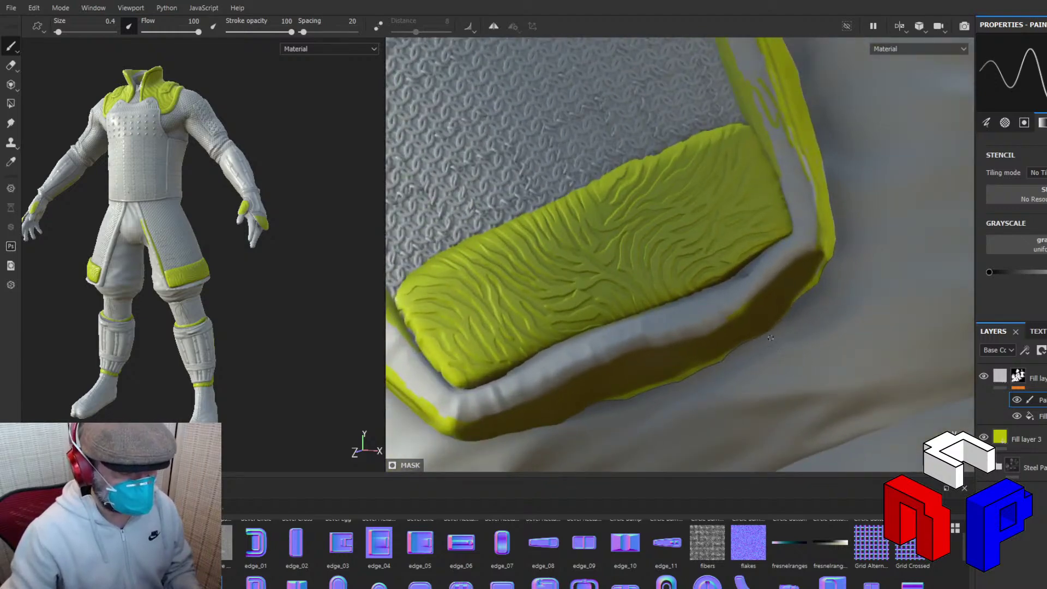
{"action": "mouse_move", "coordinate": [790, 327]}
{"action": "right_mouse_down", "text": "shift"}
{"action": "mouse_move", "coordinate": [845, 325]}
{"action": "mouse_move", "coordinate": [750, 303]}
{"action": "right_mouse_up", "text": "shift"}
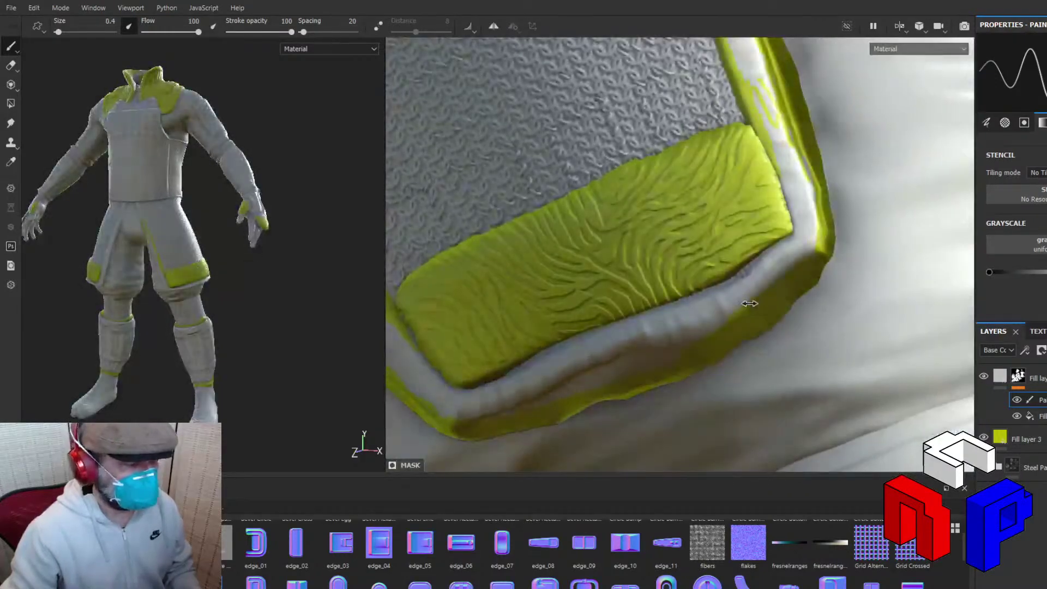
{"action": "scroll", "coordinate": [758, 322], "scroll_direction": "up", "scroll_amount": 2}
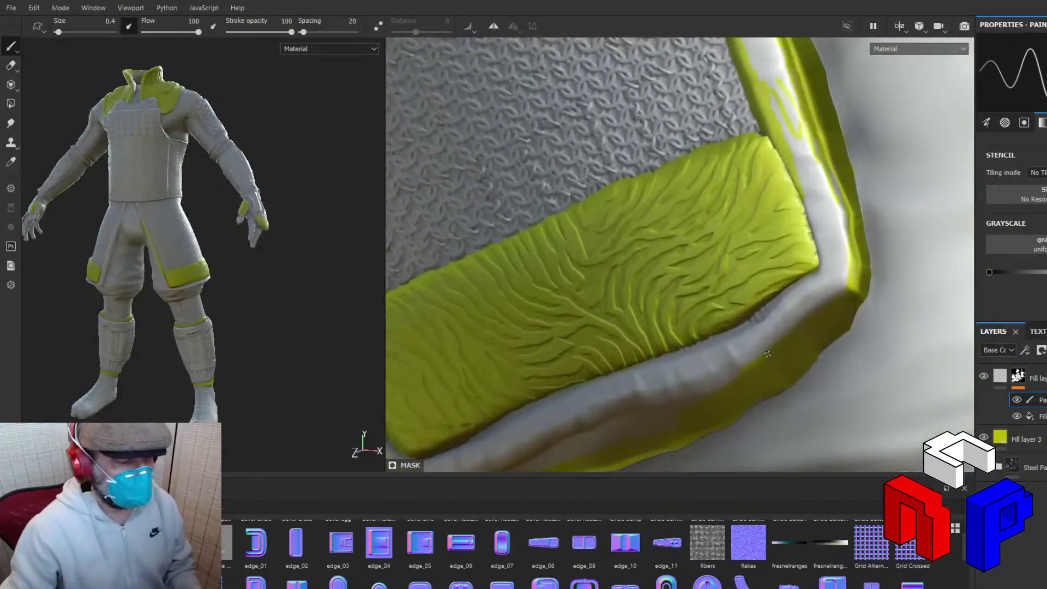
{"action": "scroll", "coordinate": [768, 354], "scroll_direction": "down", "scroll_amount": 3}
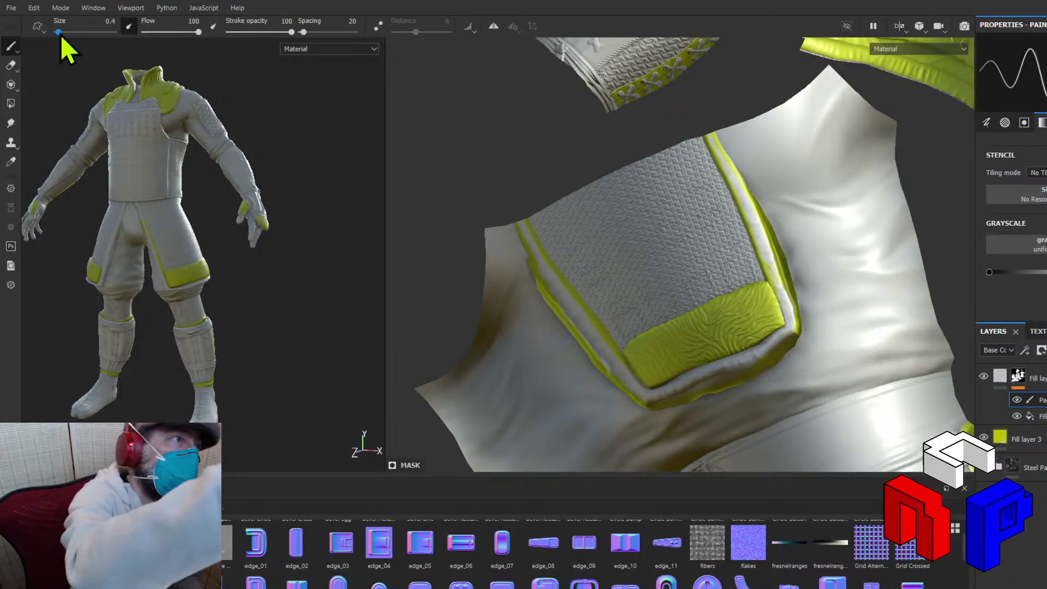
{"action": "left_click_drag", "start_coordinate": [58, 32], "coordinate": [61, 33]}
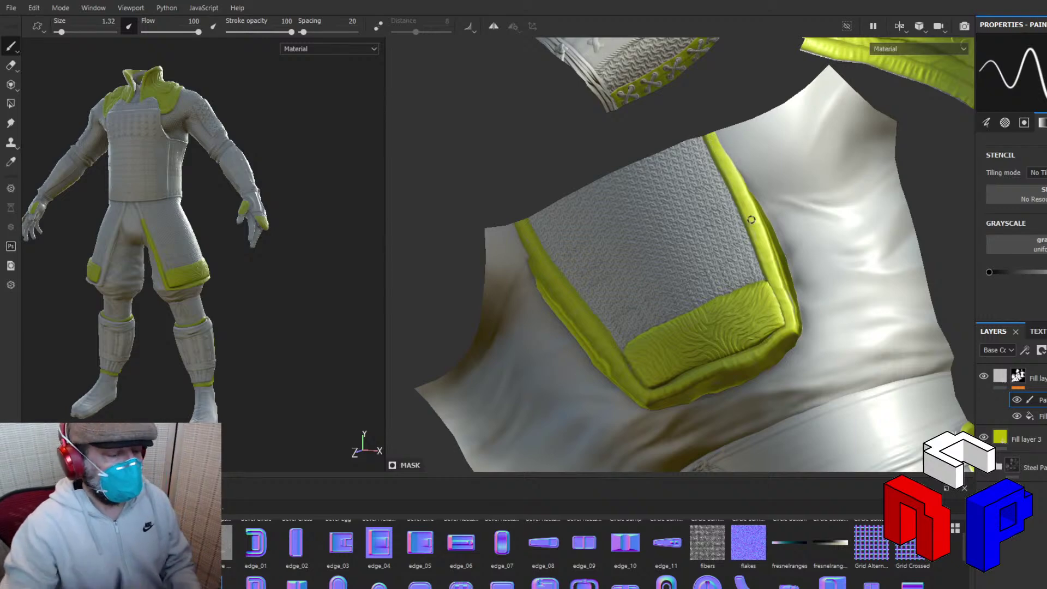
Look over the whole UV layout and locate the matching skirt panel with unpainted trim on the other leg.
{"action": "right_click_drag", "start_coordinate": [752, 221], "coordinate": [829, 234], "text": "alt"}
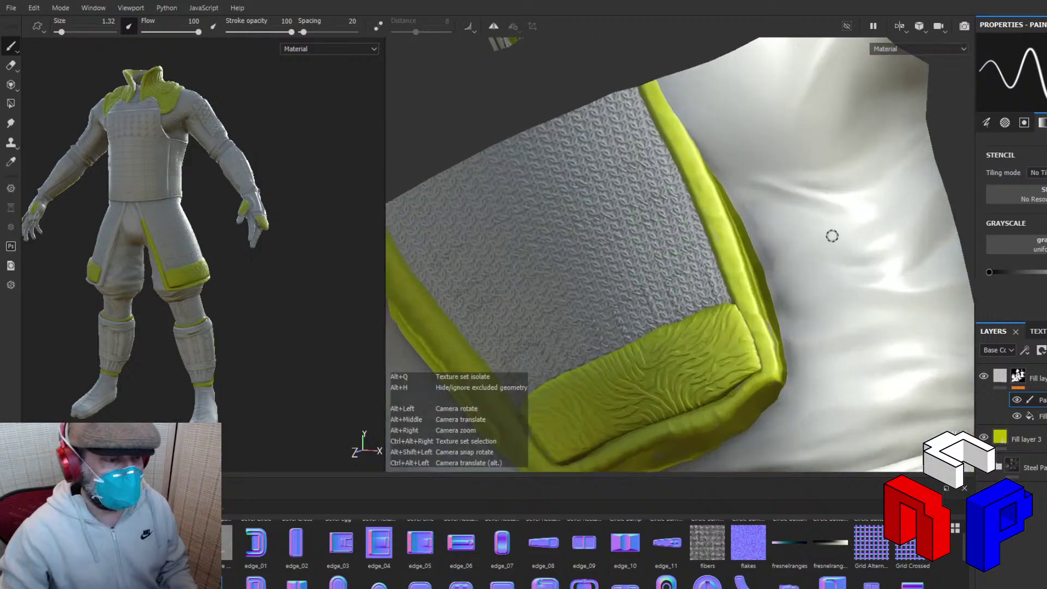
{"action": "scroll", "coordinate": [829, 235], "scroll_direction": "down", "scroll_amount": 5, "text": "alt"}
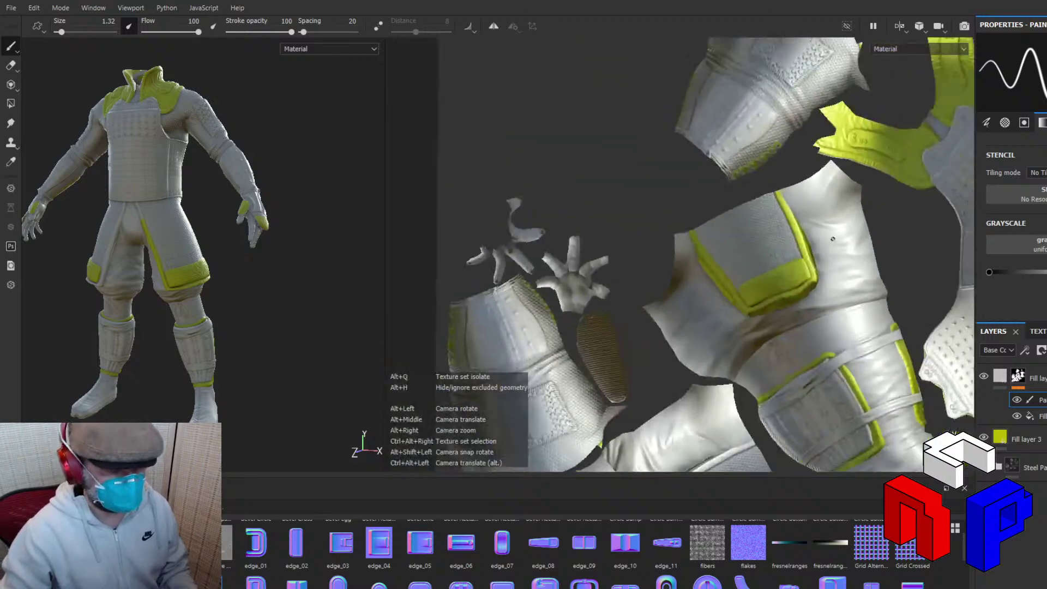
{"action": "scroll", "coordinate": [832, 238], "scroll_direction": "down", "scroll_amount": 4, "text": "alt"}
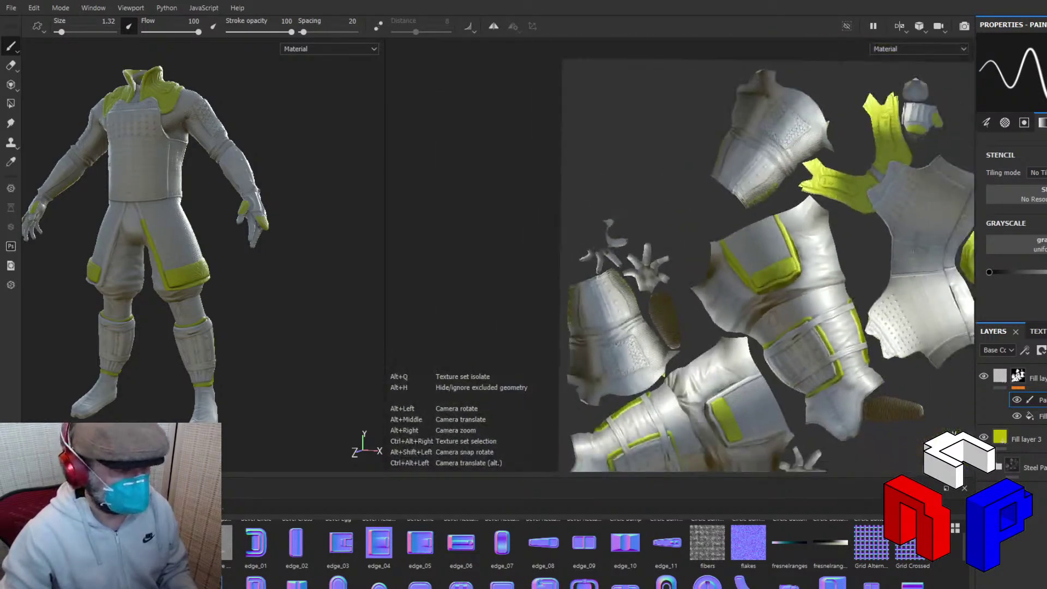
{"action": "scroll", "coordinate": [717, 223], "scroll_direction": "down", "scroll_amount": 2}
{"action": "scroll", "coordinate": [710, 282], "scroll_direction": "up", "scroll_amount": 1}
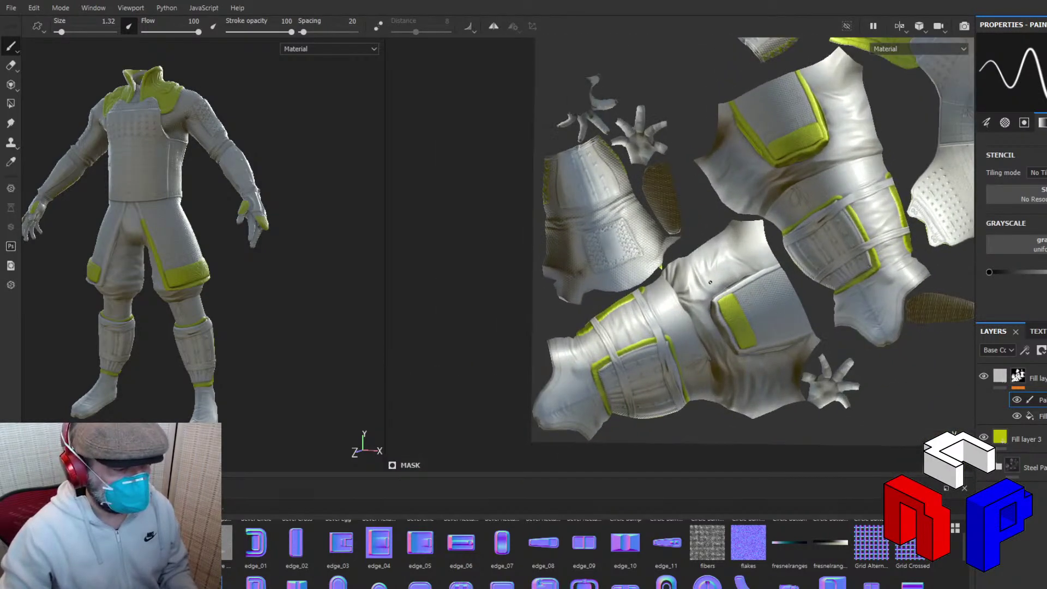
{"action": "middle_click_drag", "start_coordinate": [885, 263], "coordinate": [653, 380]}
{"action": "scroll", "coordinate": [790, 322], "scroll_direction": "up", "scroll_amount": 5}
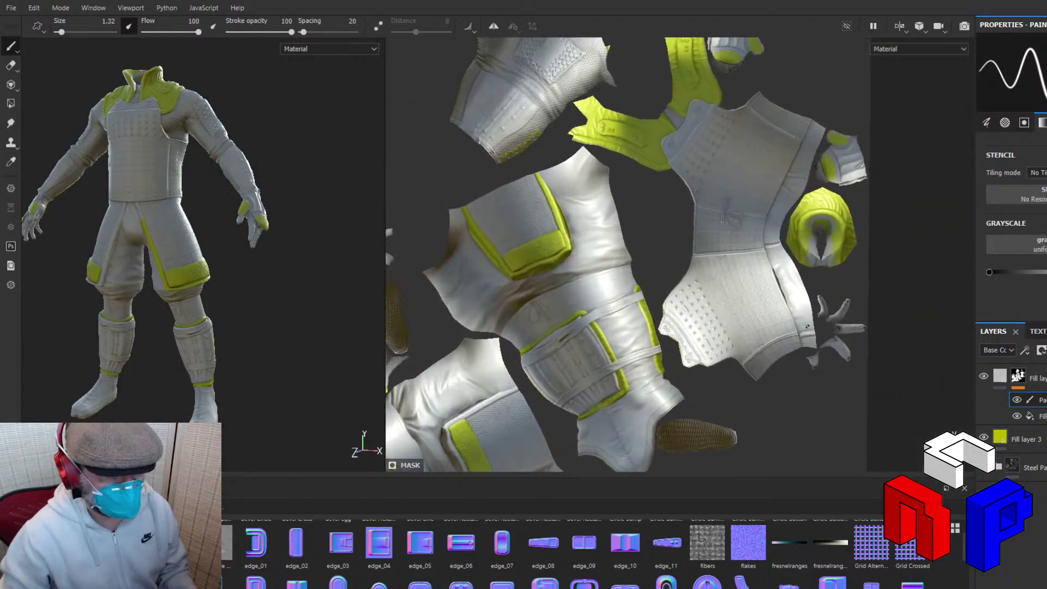
{"action": "scroll", "coordinate": [790, 322], "scroll_direction": "down", "scroll_amount": 6}
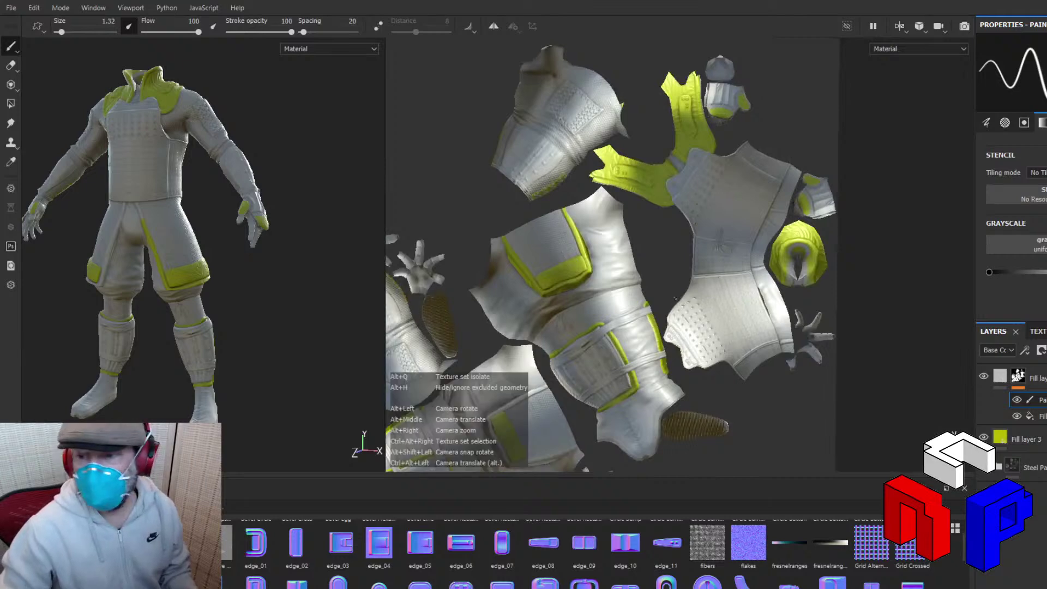
{"action": "middle_click_drag", "start_coordinate": [674, 285], "coordinate": [854, 169]}
{"action": "scroll", "coordinate": [758, 173], "scroll_direction": "up", "scroll_amount": 6}
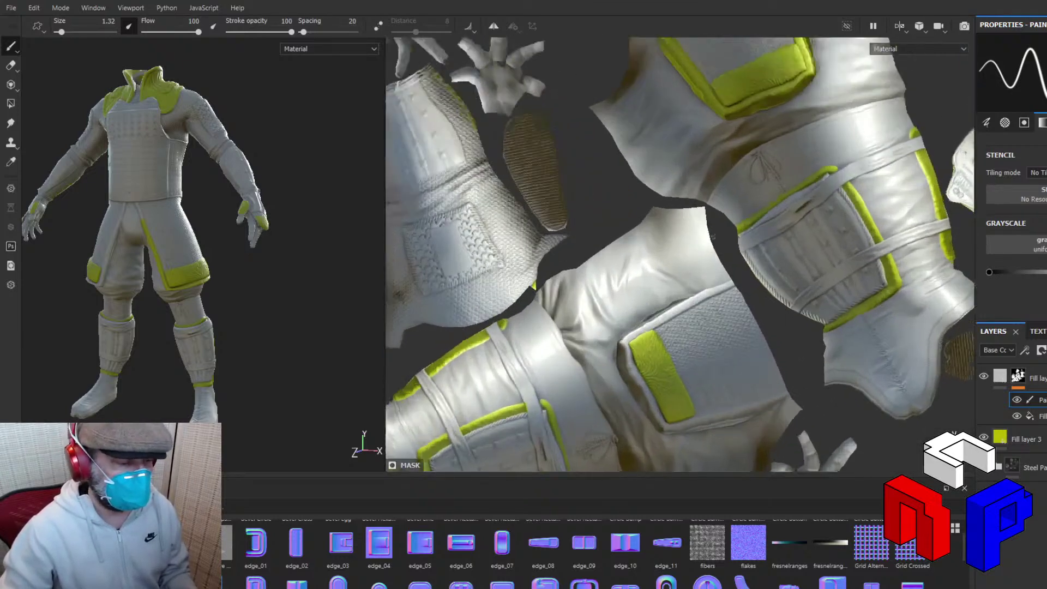
{"action": "mouse_move", "coordinate": [764, 172]}
{"action": "middle_mouse_down"}
{"action": "mouse_move", "coordinate": [706, 231]}
{"action": "mouse_move", "coordinate": [753, 136]}
{"action": "mouse_move", "coordinate": [750, 114]}
{"action": "middle_mouse_up"}
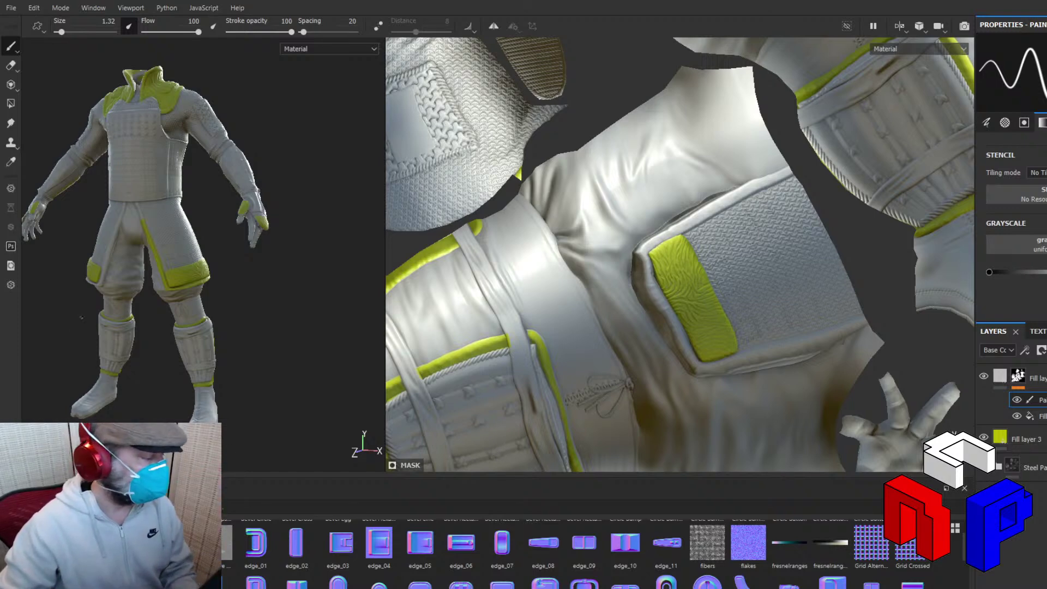
Rotate the environment lighting to brighten the second skirt panel's chainmail and reduce the brush size to 0.18.
{"action": "right_click_drag", "start_coordinate": [279, 274], "coordinate": [201, 274], "text": "shift"}
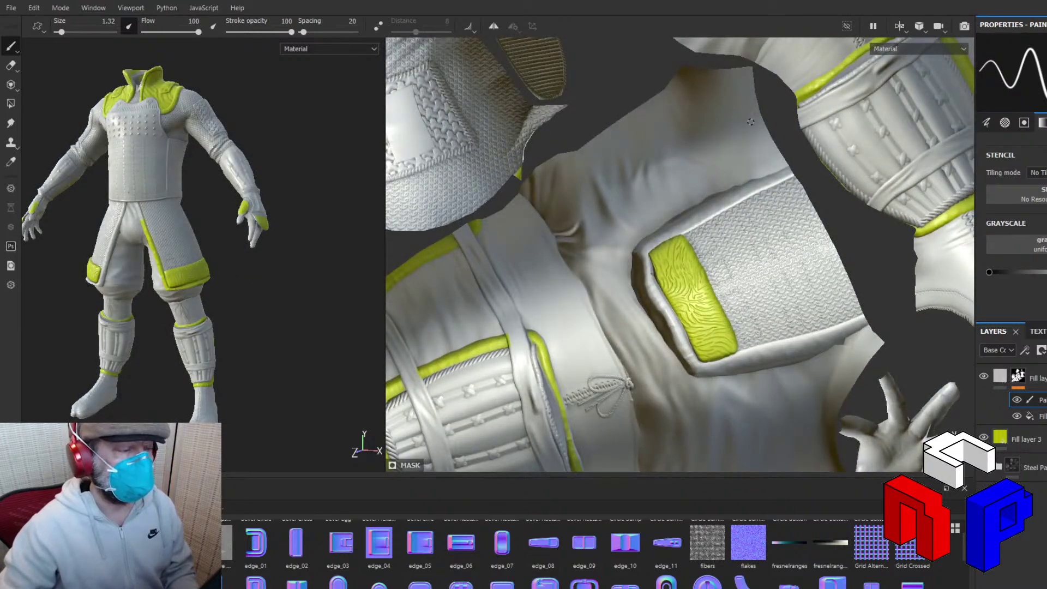
{"action": "middle_click_drag", "start_coordinate": [750, 122], "coordinate": [698, 79]}
{"action": "scroll", "coordinate": [618, 203], "scroll_direction": "up", "scroll_amount": 2}
{"action": "scroll", "coordinate": [618, 203], "scroll_direction": "up", "scroll_amount": 2}
{"action": "scroll", "coordinate": [700, 80], "scroll_direction": "up", "scroll_amount": 1}
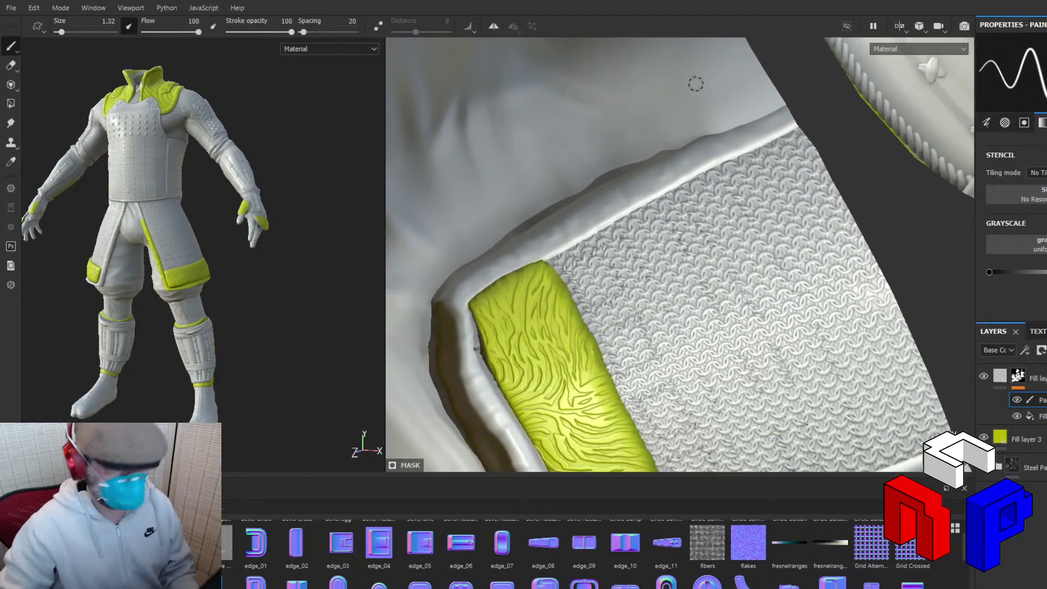
{"action": "left_click", "coordinate": [57, 33]}
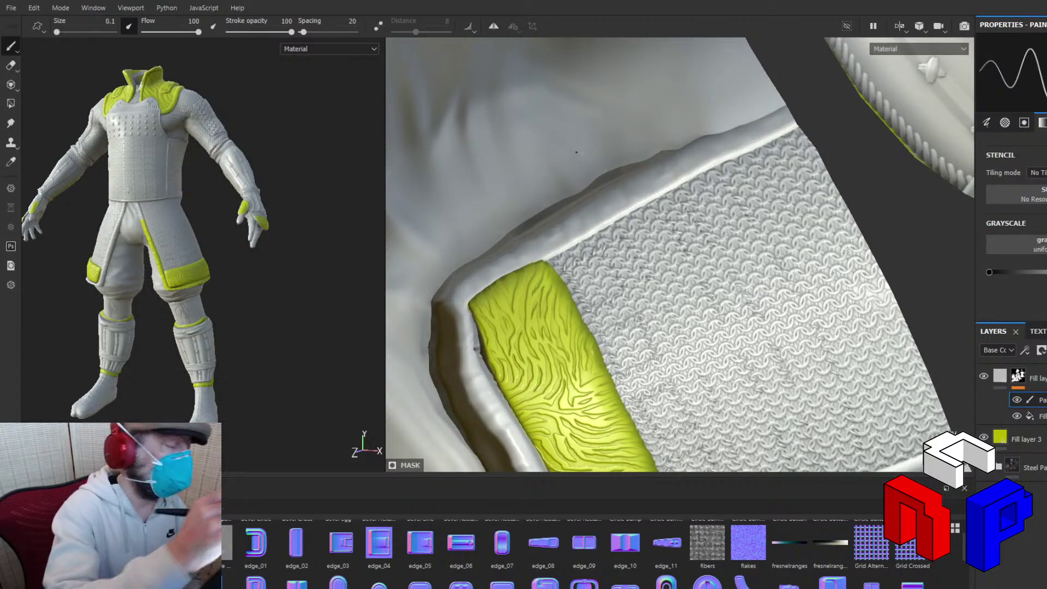
{"action": "left_click_drag", "start_coordinate": [57, 29], "coordinate": [58, 34]}
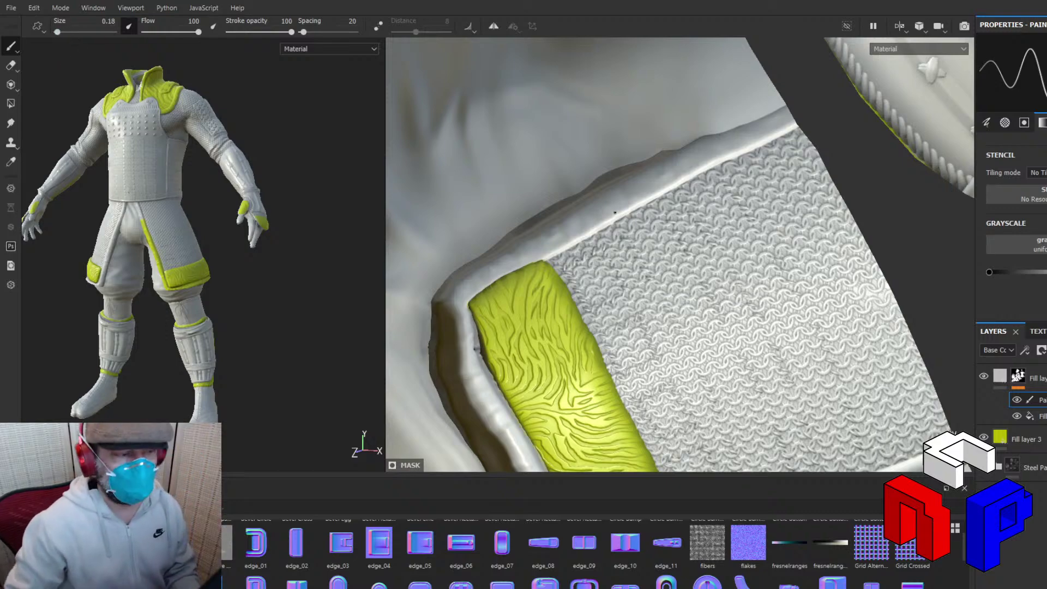
Paint the chainmail-side edge of the second skirt panel's trim from the panel's top towards the yellow patch.
{"action": "scroll", "coordinate": [615, 212], "scroll_direction": "down", "scroll_amount": 3}
{"action": "scroll", "coordinate": [614, 213], "scroll_direction": "up", "scroll_amount": 5}
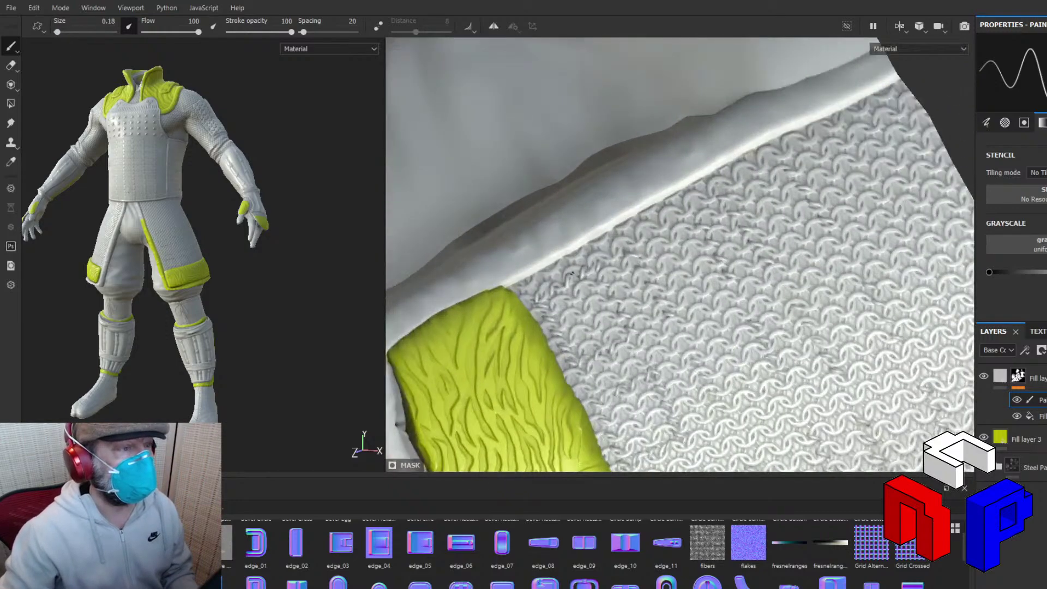
{"action": "scroll", "coordinate": [606, 180], "scroll_direction": "up", "scroll_amount": 2}
{"action": "middle_click_drag", "start_coordinate": [670, 136], "coordinate": [541, 248], "text": "alt"}
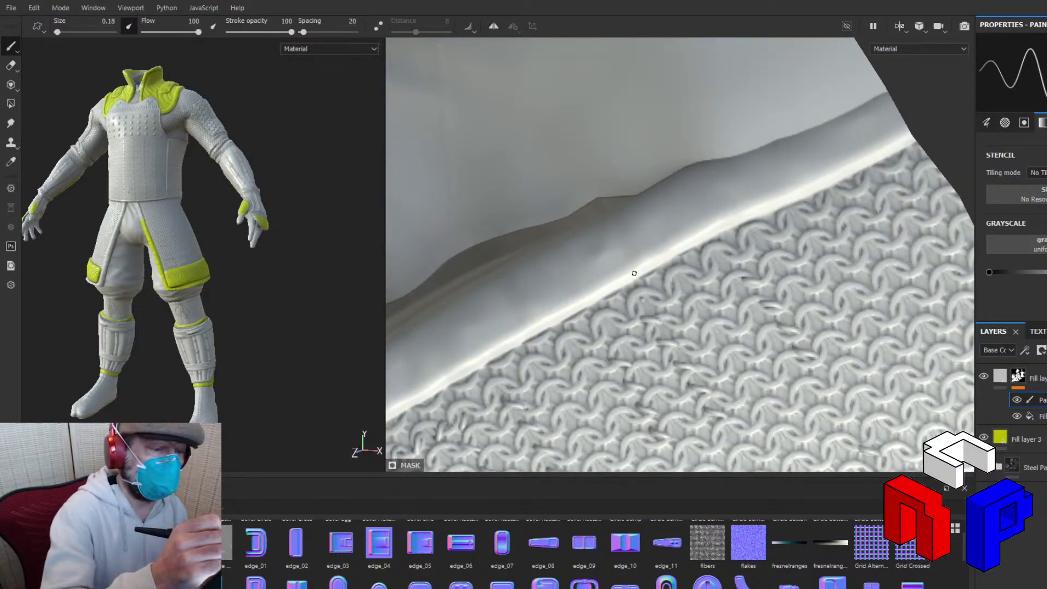
{"action": "left_click_drag", "start_coordinate": [634, 273], "coordinate": [659, 261]}
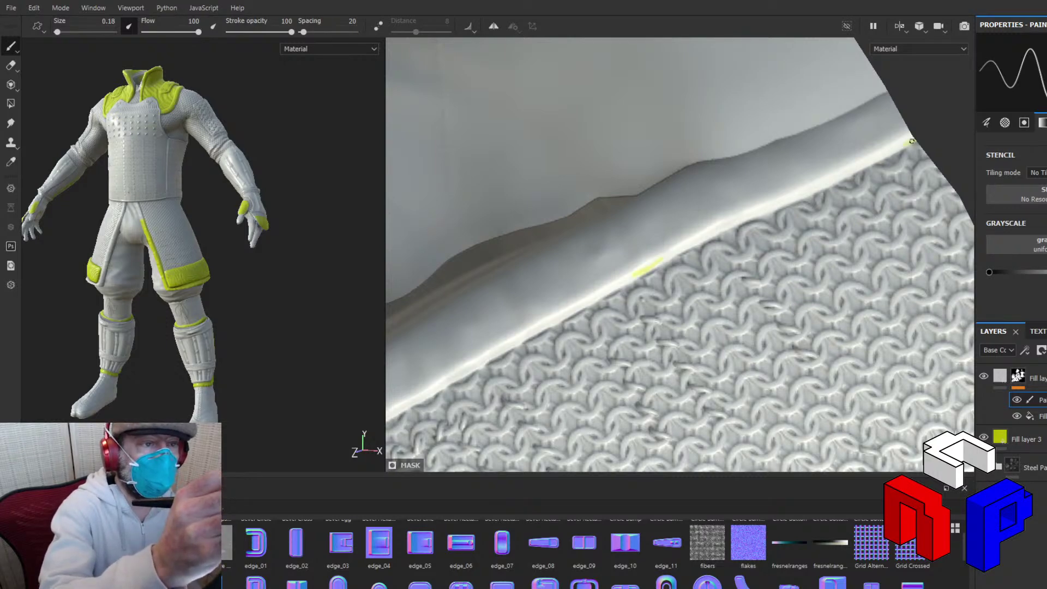
{"action": "mouse_move", "coordinate": [913, 140]}
{"action": "left_mouse_down"}
{"action": "mouse_move", "coordinate": [661, 261]}
{"action": "mouse_move", "coordinate": [692, 240]}
{"action": "mouse_move", "coordinate": [669, 257]}
{"action": "left_mouse_up"}
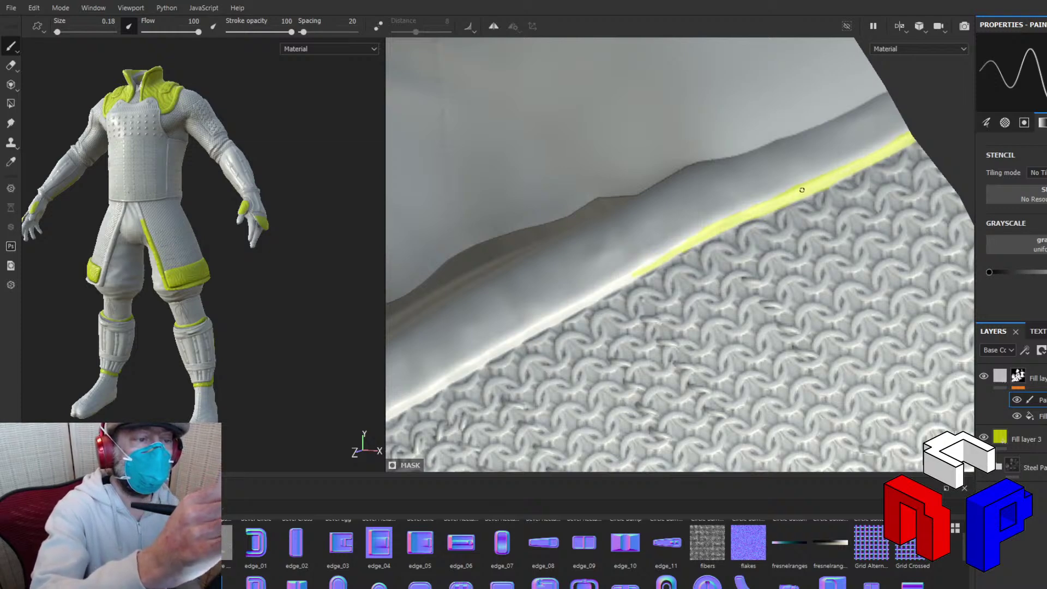
{"action": "left_click_drag", "start_coordinate": [676, 242], "coordinate": [700, 232]}
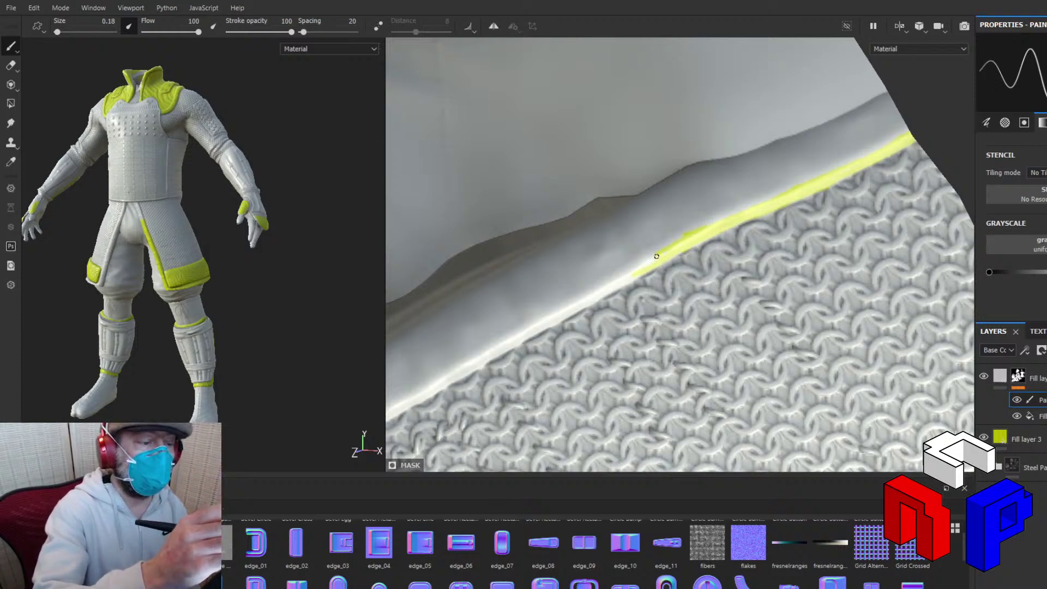
{"action": "left_click_drag", "start_coordinate": [624, 281], "coordinate": [643, 271]}
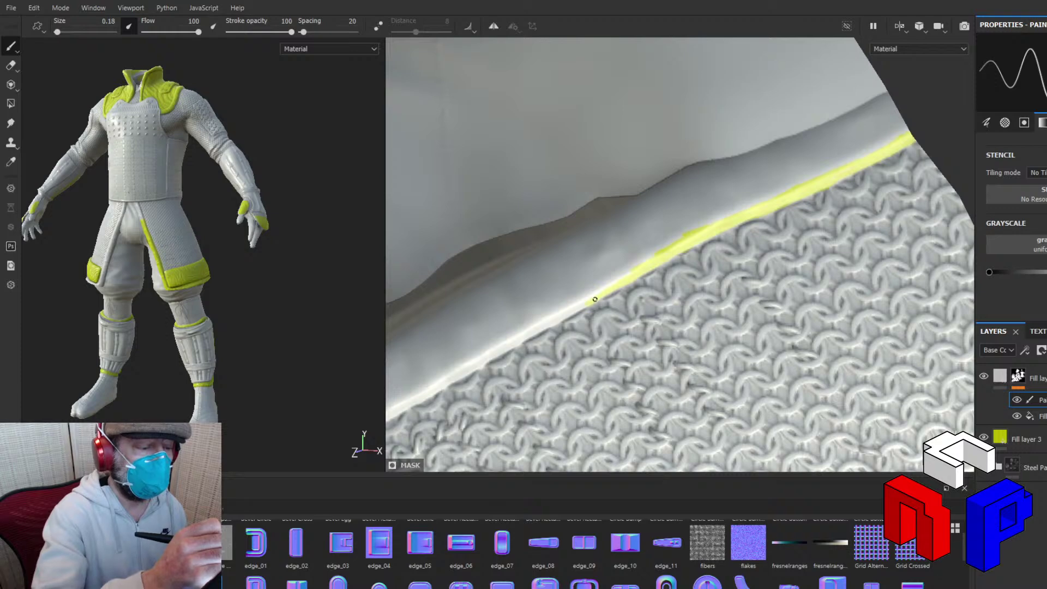
{"action": "mouse_move", "coordinate": [625, 275]}
{"action": "left_mouse_down"}
{"action": "mouse_move", "coordinate": [584, 300]}
{"action": "mouse_move", "coordinate": [675, 245]}
{"action": "left_mouse_up"}
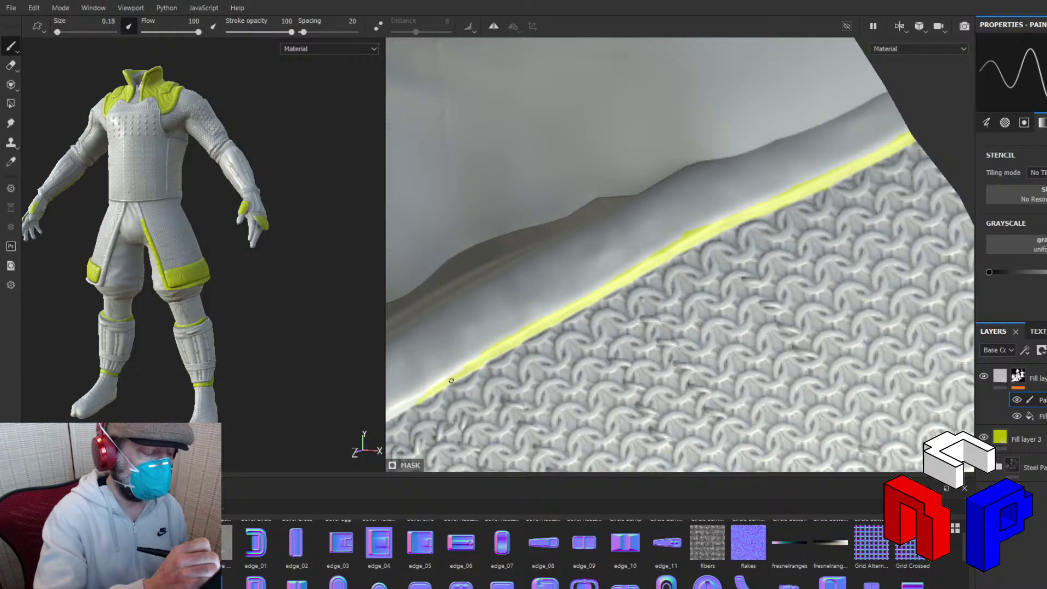
{"action": "left_click_drag", "start_coordinate": [451, 380], "coordinate": [389, 416]}
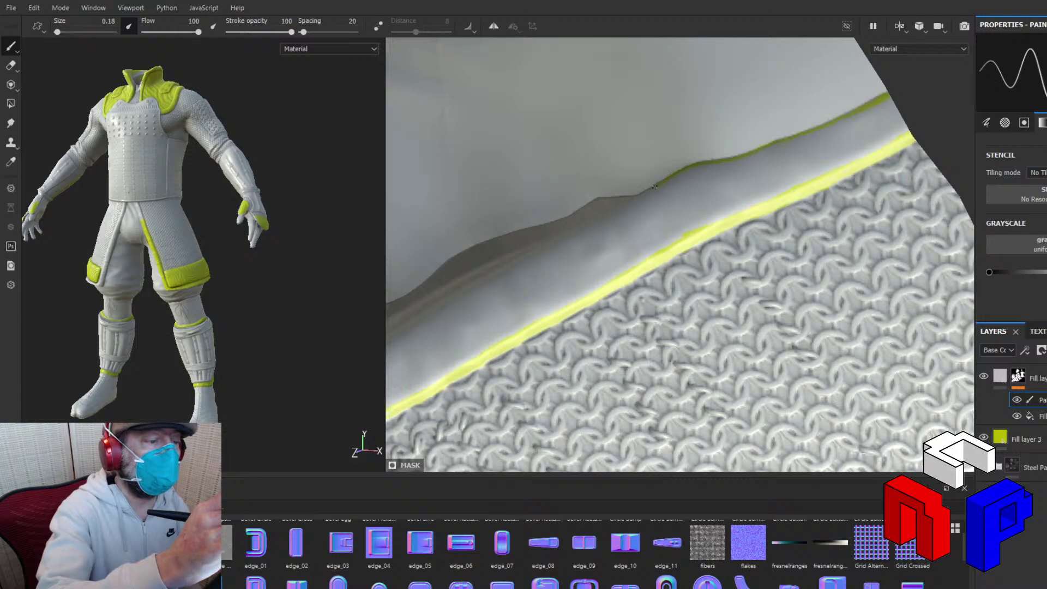
Paint the outer edge of the second skirt panel's trim along the leg cloth, then widen it into a thicker band.
{"action": "left_click_drag", "start_coordinate": [654, 187], "coordinate": [635, 198]}
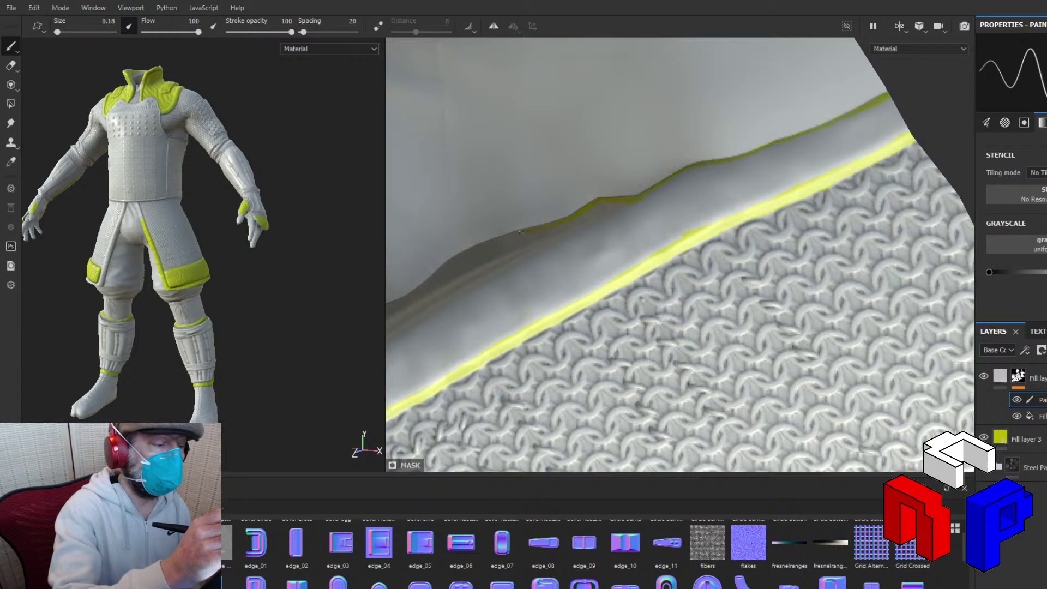
{"action": "left_click_drag", "start_coordinate": [489, 240], "coordinate": [465, 252]}
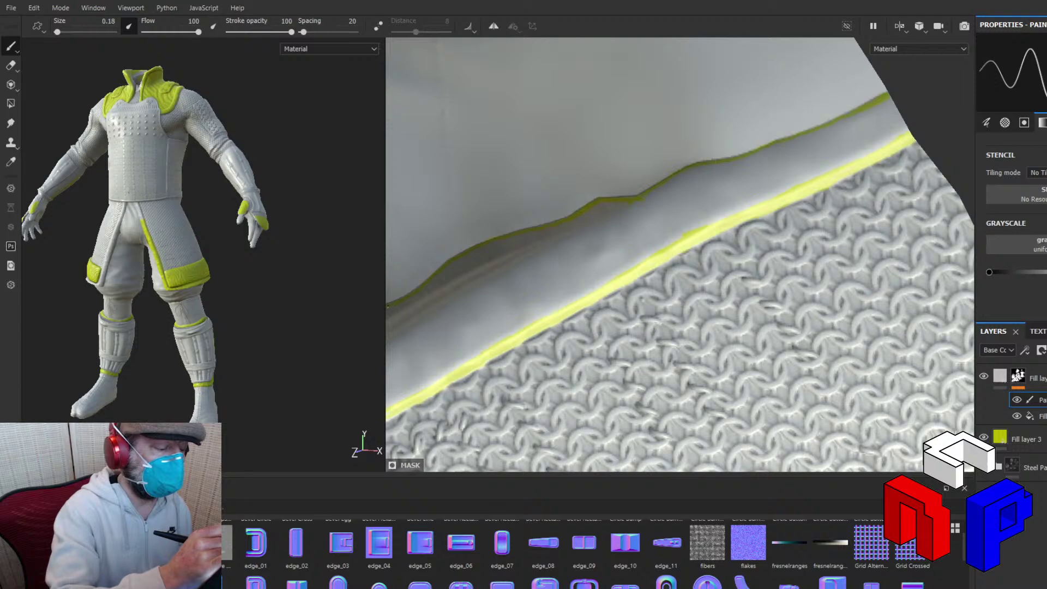
{"action": "left_click_drag", "start_coordinate": [887, 99], "coordinate": [802, 137]}
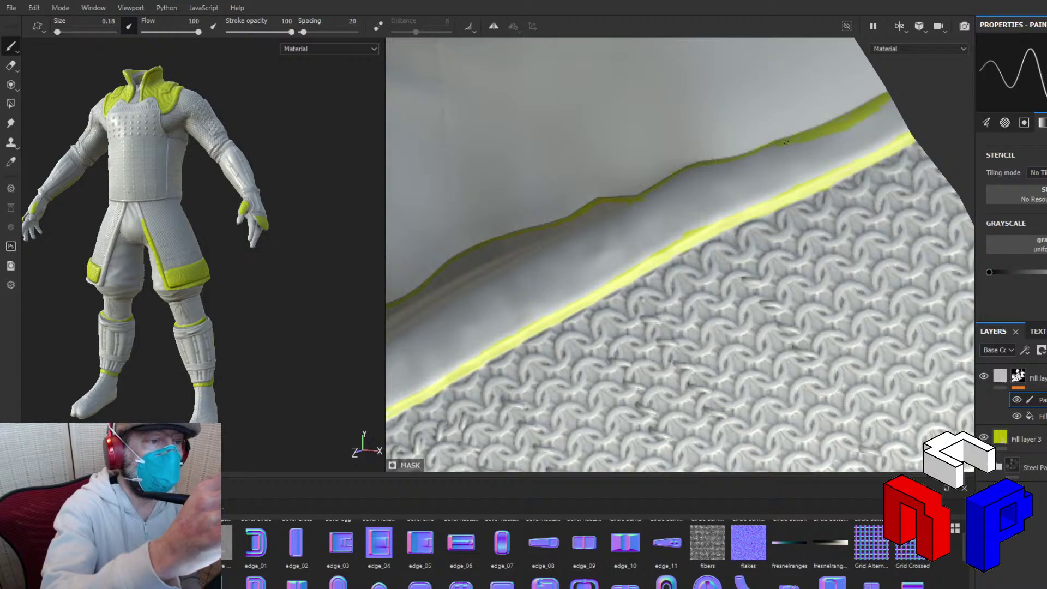
{"action": "left_click_drag", "start_coordinate": [795, 143], "coordinate": [757, 158]}
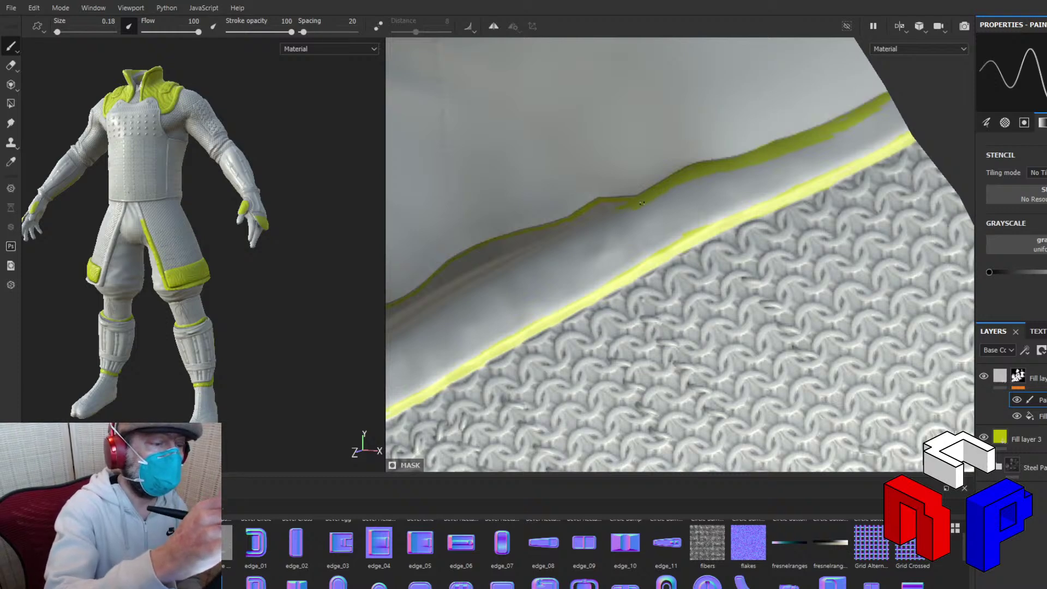
{"action": "left_click_drag", "start_coordinate": [641, 203], "coordinate": [600, 201]}
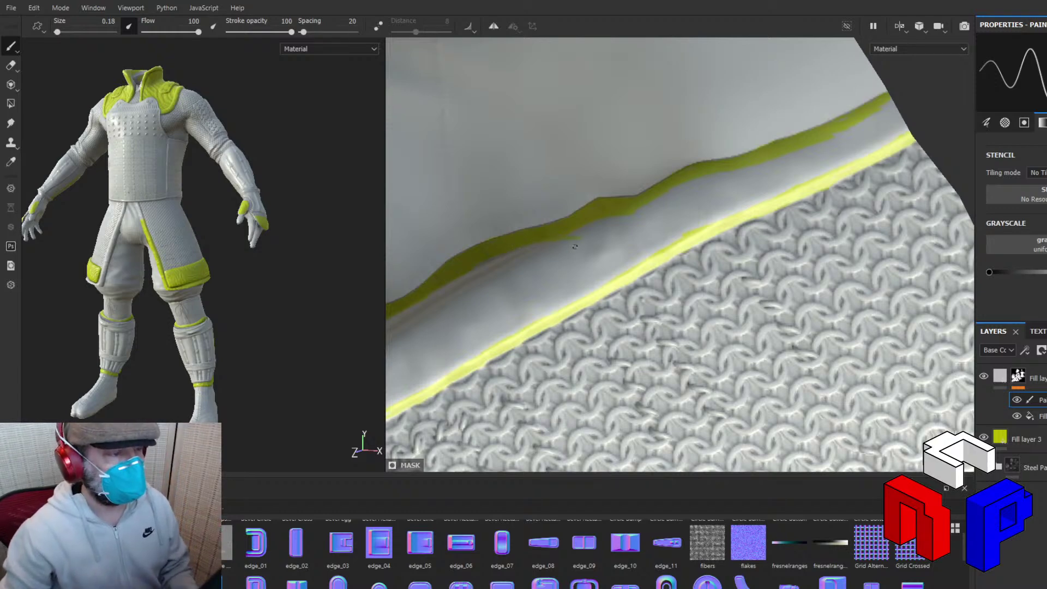
Extend the painted outer edge of the trim down to the corner beside the yellow patch.
{"action": "mouse_move", "coordinate": [575, 246]}
{"action": "left_mouse_down", "text": "alt"}
{"action": "mouse_move", "coordinate": [591, 211]}
{"action": "mouse_move", "coordinate": [797, 100]}
{"action": "mouse_move", "coordinate": [759, 269]}
{"action": "mouse_move", "coordinate": [628, 253]}
{"action": "left_mouse_up", "text": "alt"}
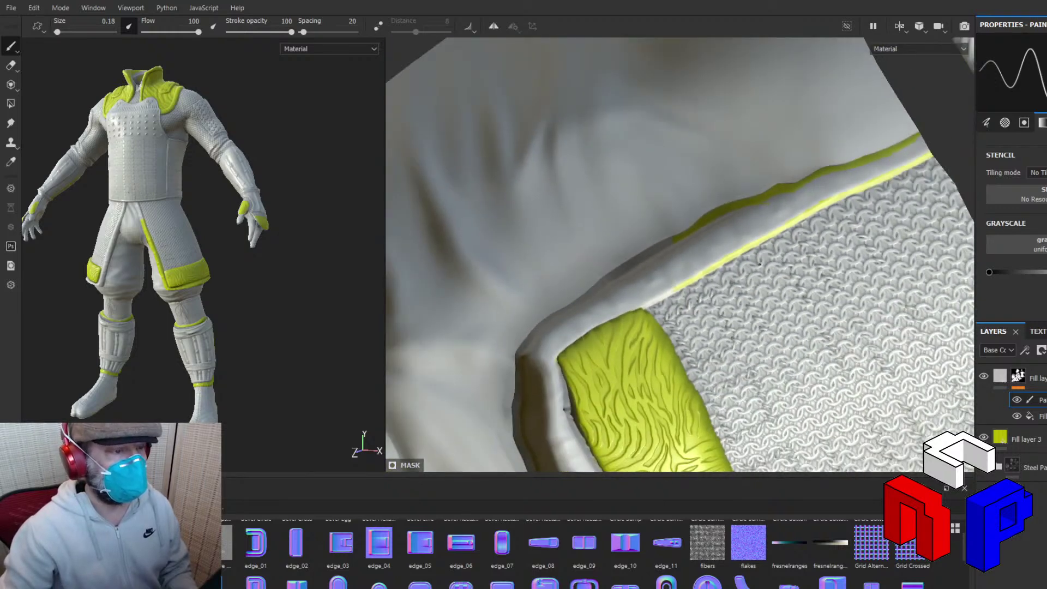
{"action": "middle_click_drag", "start_coordinate": [760, 264], "coordinate": [683, 156], "text": "alt"}
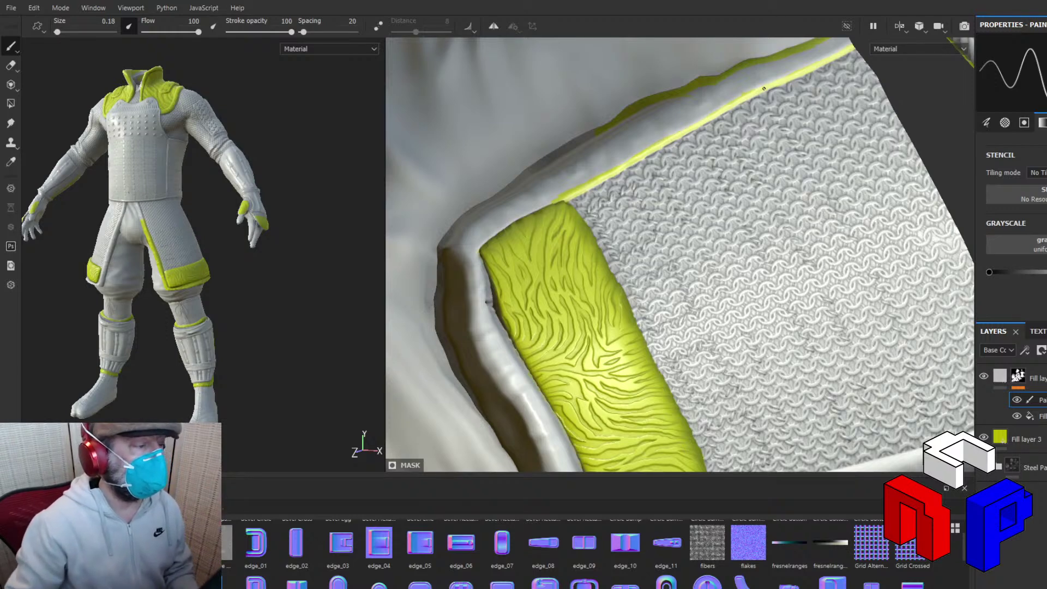
{"action": "scroll", "coordinate": [763, 88], "scroll_direction": "up", "scroll_amount": 2}
{"action": "left_click_drag", "start_coordinate": [594, 270], "coordinate": [742, 325], "text": "alt"}
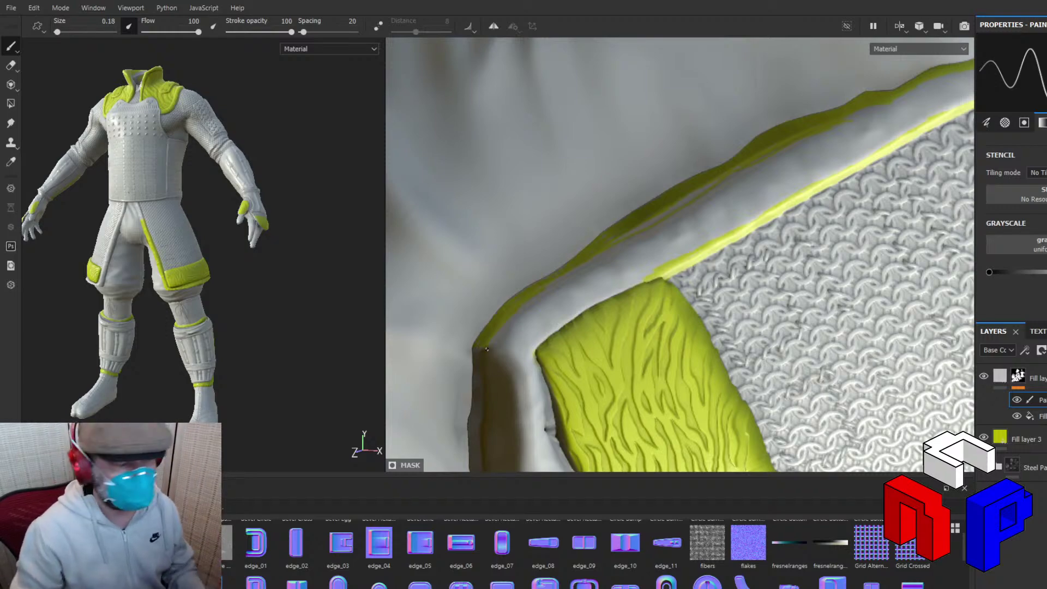
{"action": "scroll", "coordinate": [486, 349], "scroll_direction": "up", "scroll_amount": 3}
{"action": "scroll", "coordinate": [486, 349], "scroll_direction": "down", "scroll_amount": 6}
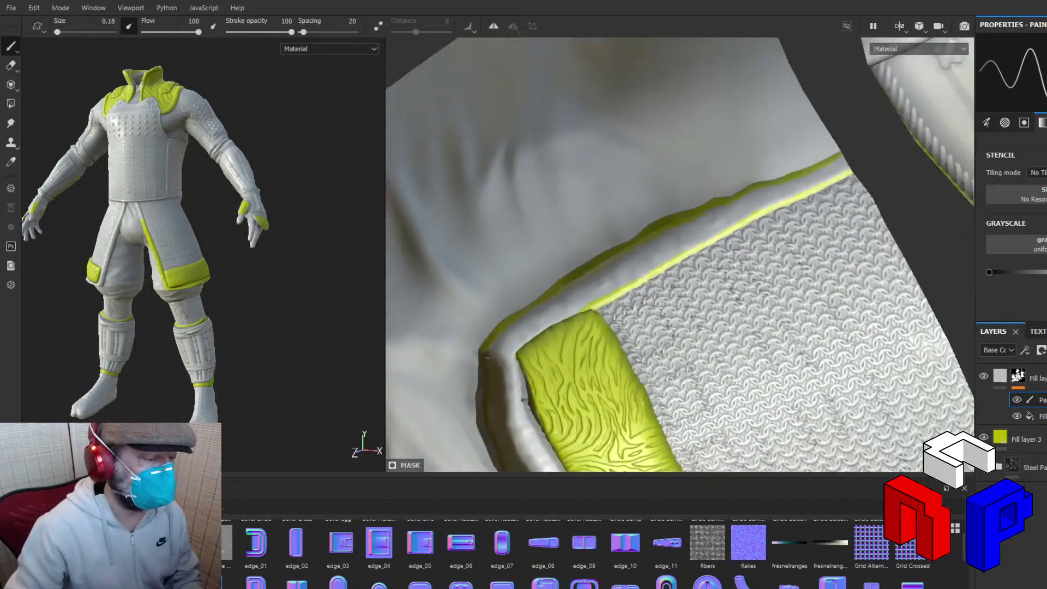
Rotate the environment lighting and paint a thin line along the trim's outer edge beside the yellow patch.
{"action": "middle_click_drag", "start_coordinate": [486, 349], "coordinate": [532, 171], "text": "alt"}
{"action": "mouse_move", "coordinate": [507, 268]}
{"action": "right_mouse_down", "text": "shift"}
{"action": "mouse_move", "coordinate": [509, 215]}
{"action": "mouse_move", "coordinate": [474, 212]}
{"action": "right_mouse_up", "text": "shift"}
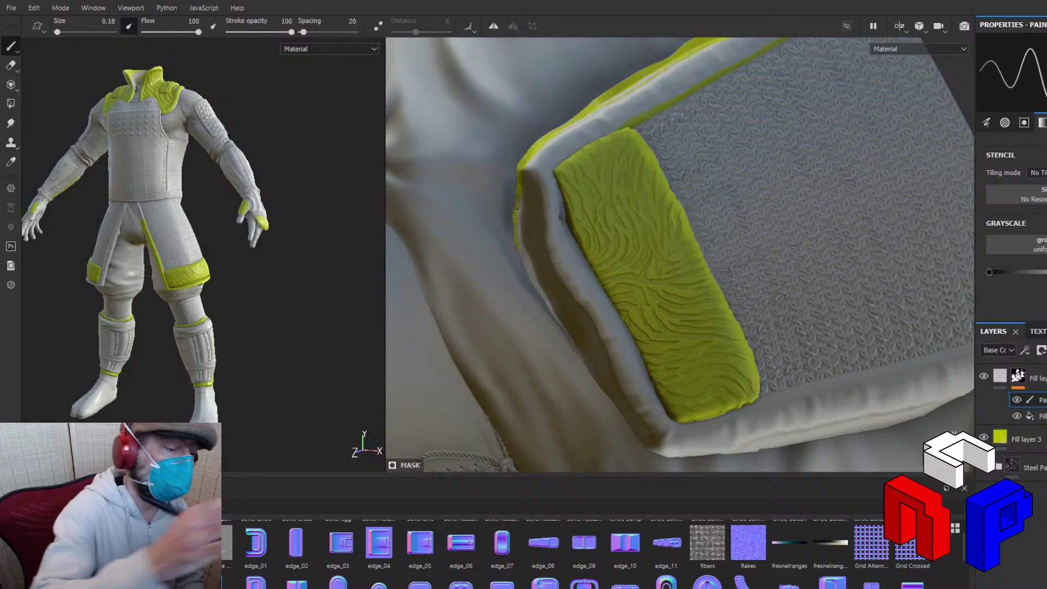
{"action": "scroll", "coordinate": [517, 207], "scroll_direction": "up", "scroll_amount": 2}
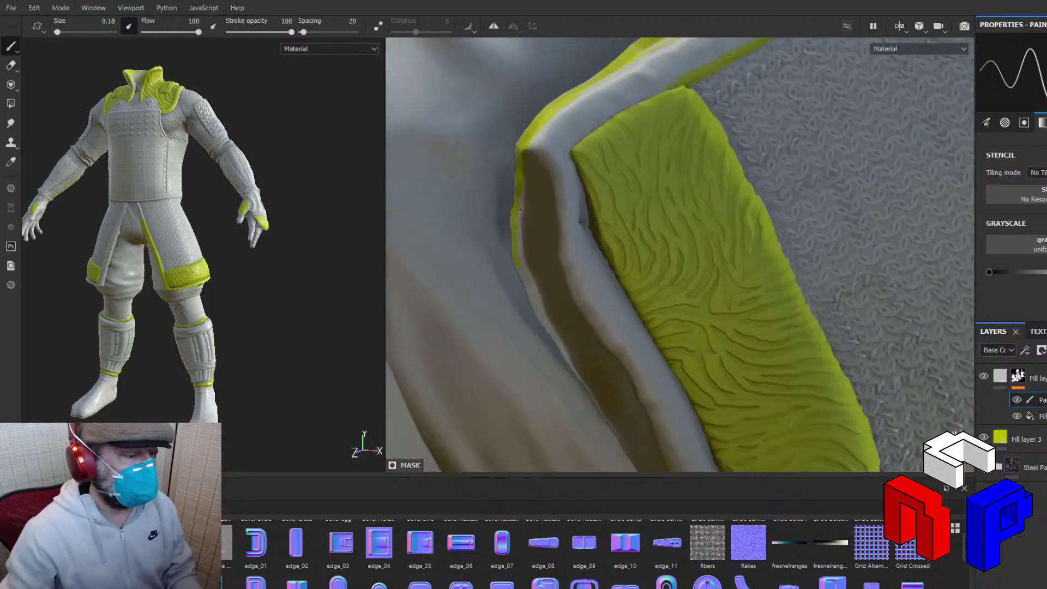
{"action": "scroll", "coordinate": [520, 209], "scroll_direction": "up", "scroll_amount": 2}
{"action": "middle_click_drag", "start_coordinate": [588, 267], "coordinate": [525, 172], "text": "alt"}
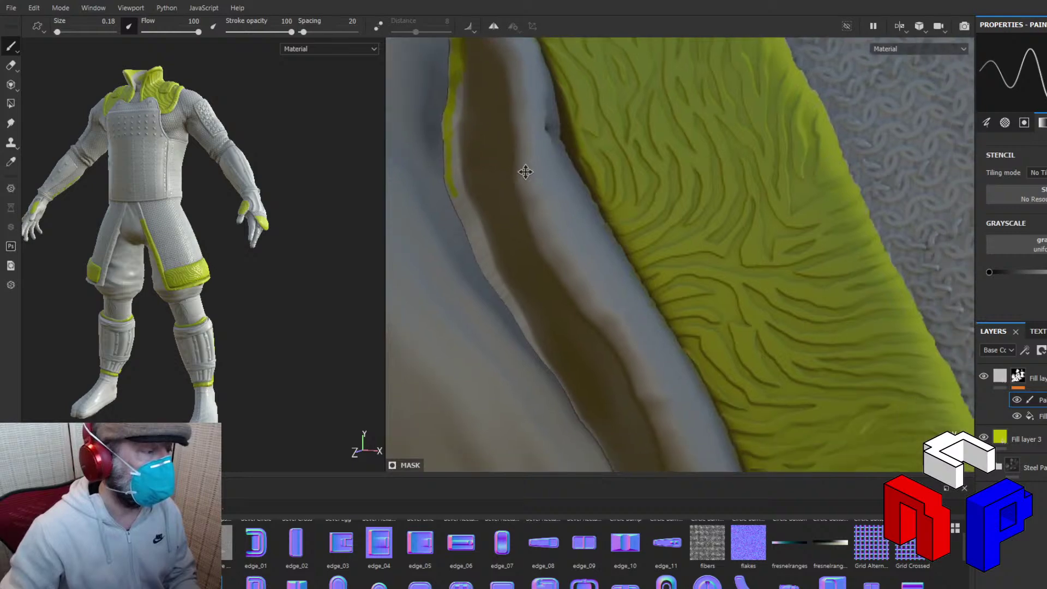
{"action": "scroll", "coordinate": [523, 173], "scroll_direction": "down", "scroll_amount": 2}
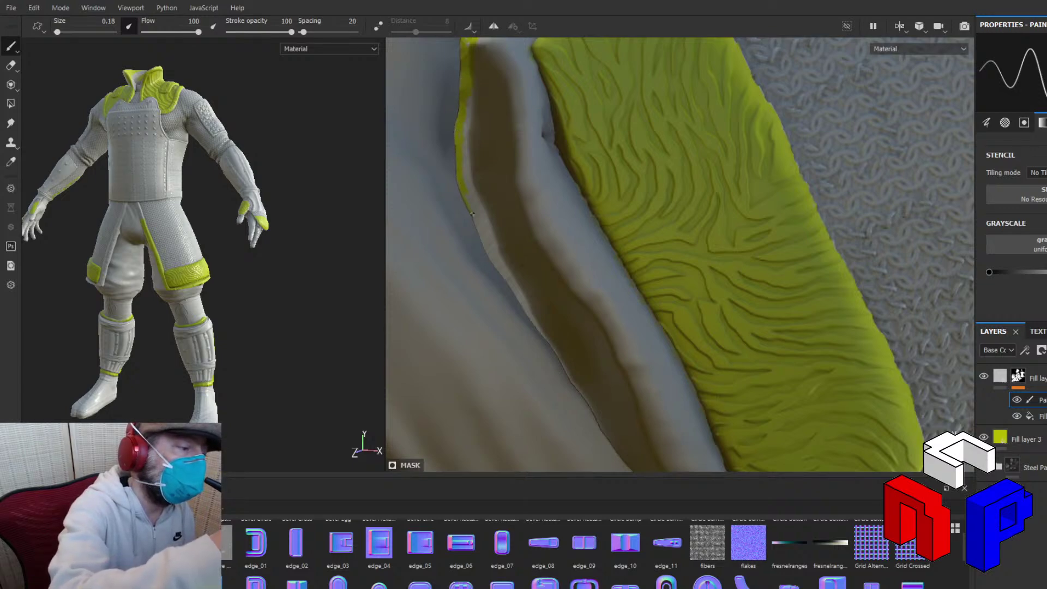
{"action": "left_click_drag", "start_coordinate": [472, 214], "coordinate": [522, 301]}
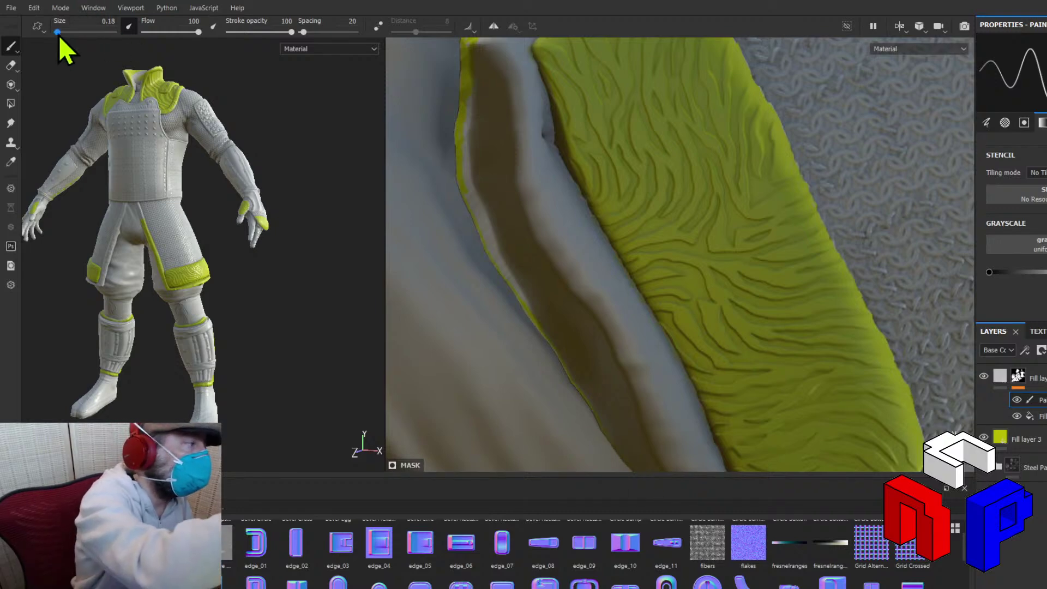
Set the brush size to 1.09 and thicken the outer edge beside the yellow patch around the panel's lower corner, adjusting the lighting.
{"action": "left_click_drag", "start_coordinate": [56, 32], "coordinate": [60, 31]}
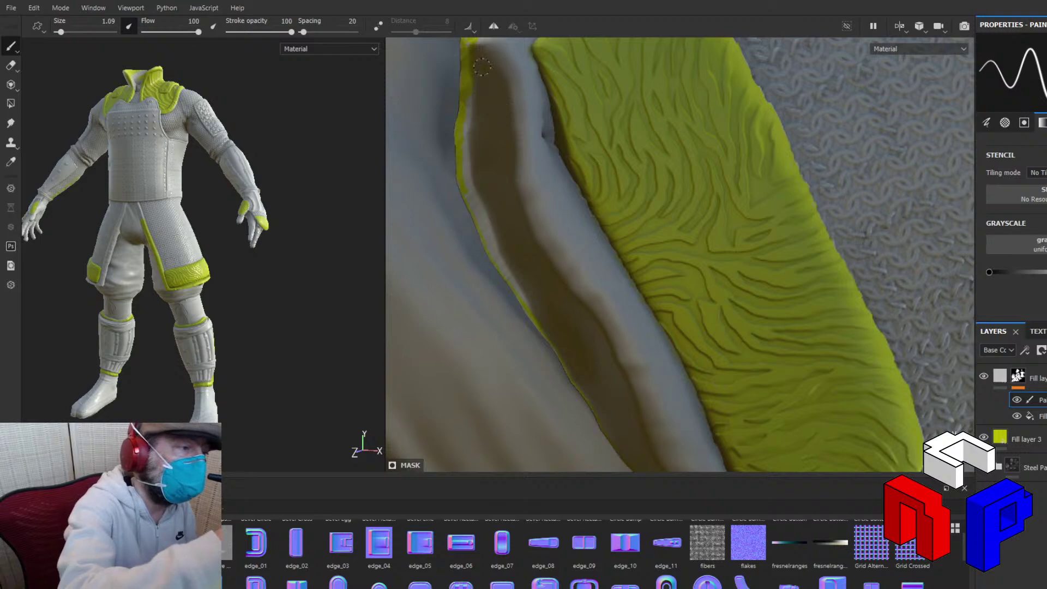
{"action": "mouse_move", "coordinate": [468, 167]}
{"action": "left_mouse_down"}
{"action": "mouse_move", "coordinate": [506, 272]}
{"action": "mouse_move", "coordinate": [519, 267]}
{"action": "mouse_move", "coordinate": [496, 244]}
{"action": "mouse_move", "coordinate": [529, 289]}
{"action": "mouse_move", "coordinate": [497, 266]}
{"action": "mouse_move", "coordinate": [563, 330]}
{"action": "mouse_move", "coordinate": [579, 388]}
{"action": "mouse_move", "coordinate": [627, 434]}
{"action": "mouse_move", "coordinate": [618, 450]}
{"action": "mouse_move", "coordinate": [644, 464]}
{"action": "left_mouse_up"}
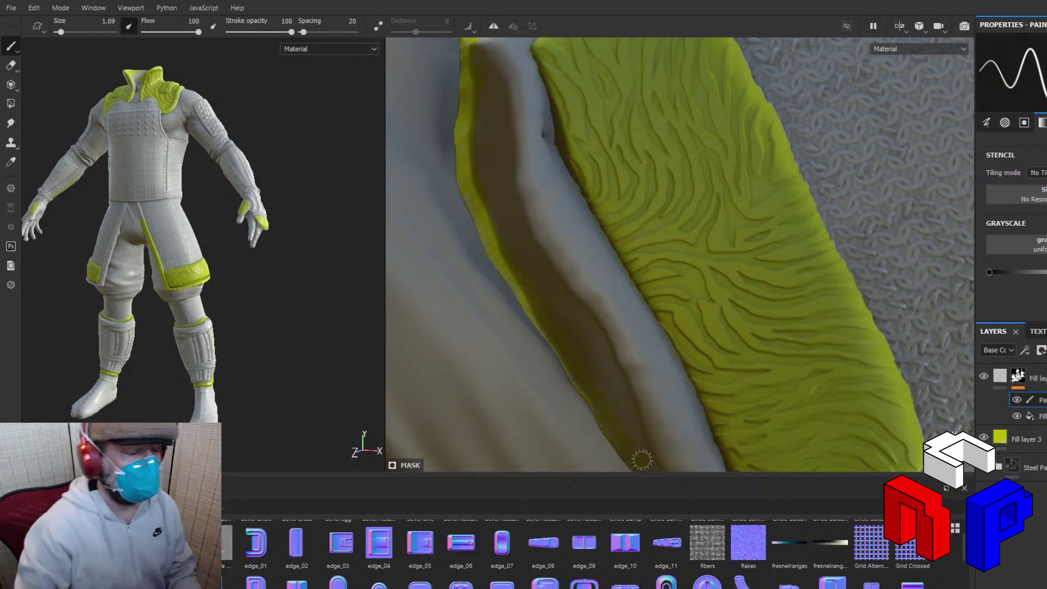
{"action": "scroll", "coordinate": [641, 460], "scroll_direction": "down", "scroll_amount": 3}
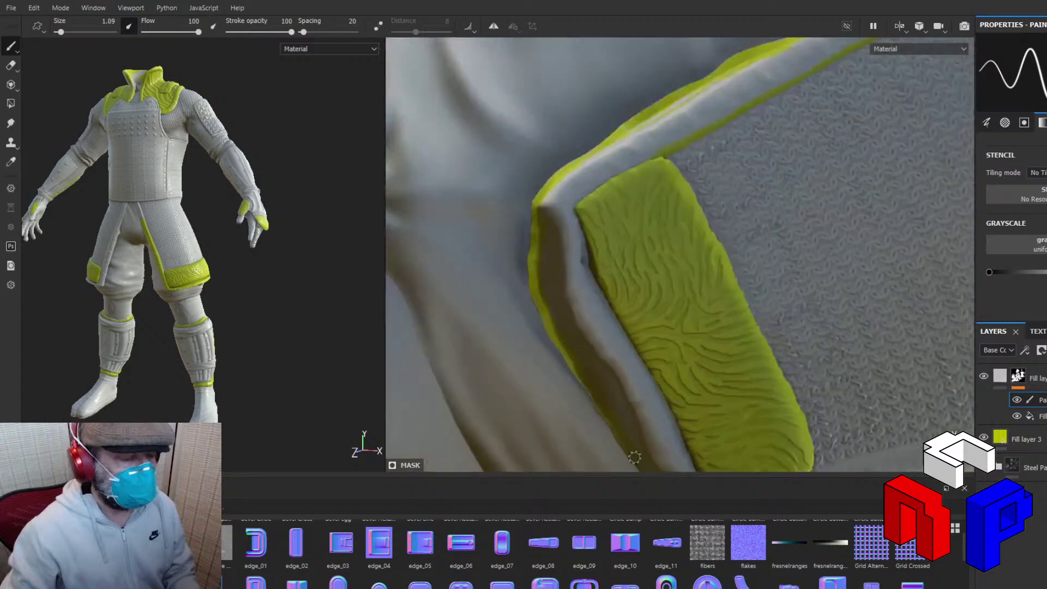
{"action": "left_click_drag", "start_coordinate": [638, 450], "coordinate": [576, 223], "text": "alt"}
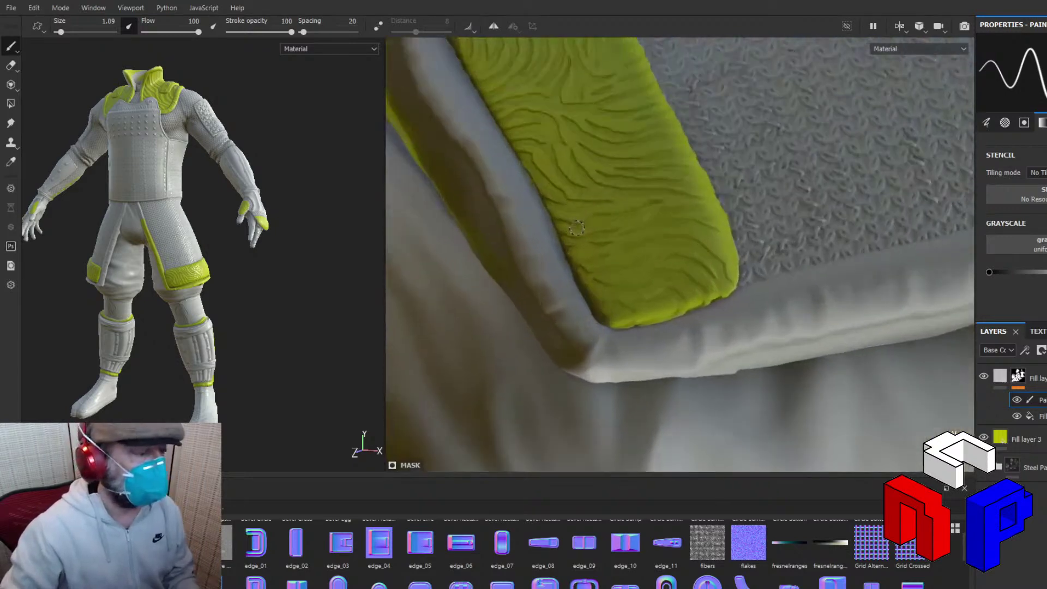
{"action": "scroll", "coordinate": [571, 286], "scroll_direction": "up", "scroll_amount": 2}
{"action": "scroll", "coordinate": [572, 285], "scroll_direction": "down", "scroll_amount": 3}
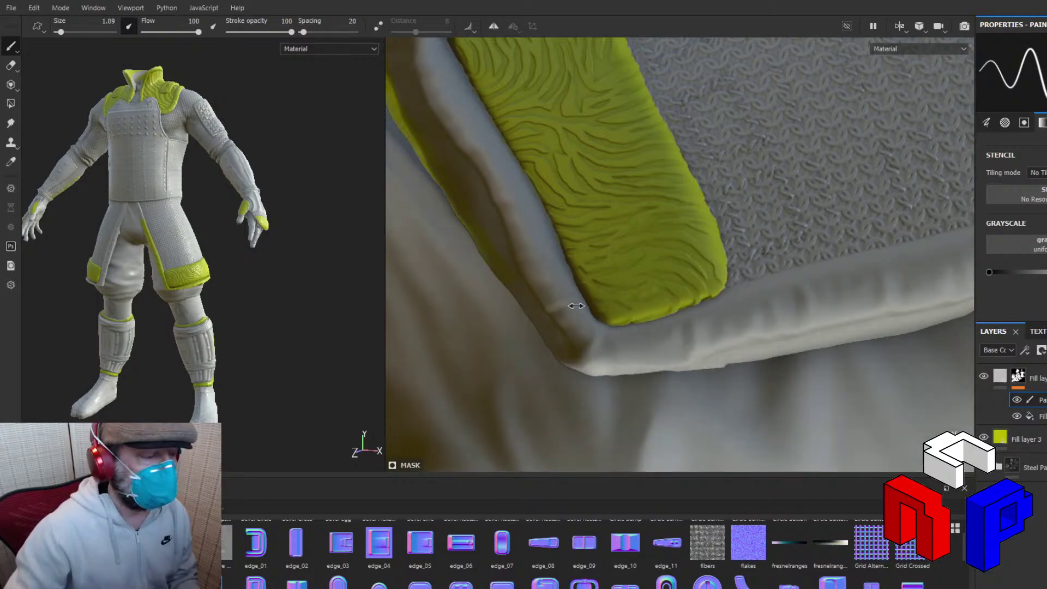
{"action": "mouse_move", "coordinate": [614, 382]}
{"action": "right_mouse_down", "text": "shift"}
{"action": "mouse_move", "coordinate": [624, 351]}
{"action": "mouse_move", "coordinate": [670, 372]}
{"action": "mouse_move", "coordinate": [609, 305]}
{"action": "right_mouse_up", "text": "shift"}
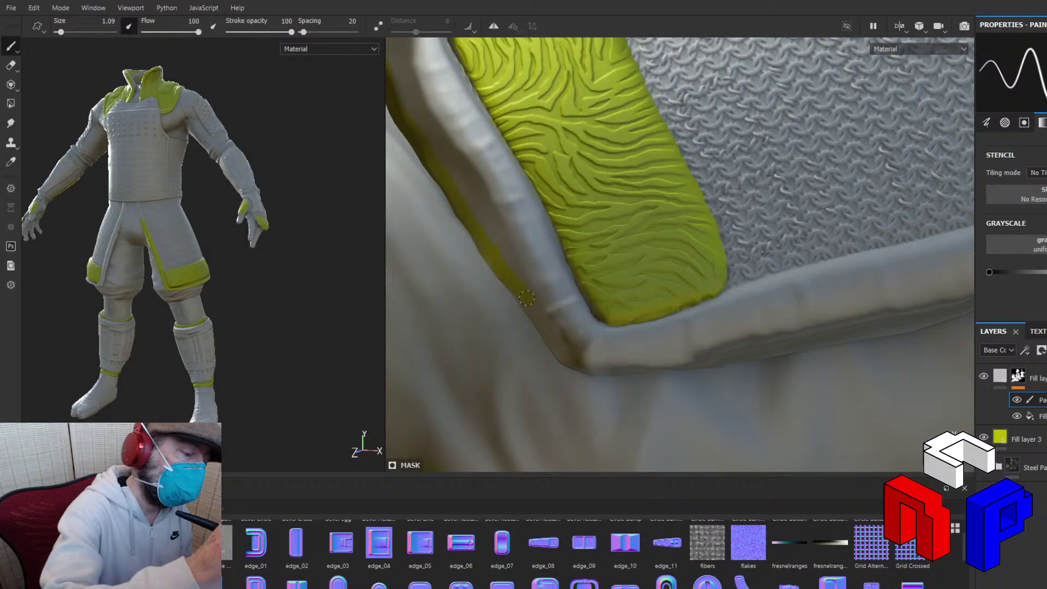
{"action": "mouse_move", "coordinate": [527, 298]}
{"action": "left_mouse_down"}
{"action": "mouse_move", "coordinate": [550, 349]}
{"action": "mouse_move", "coordinate": [569, 353]}
{"action": "left_mouse_up"}
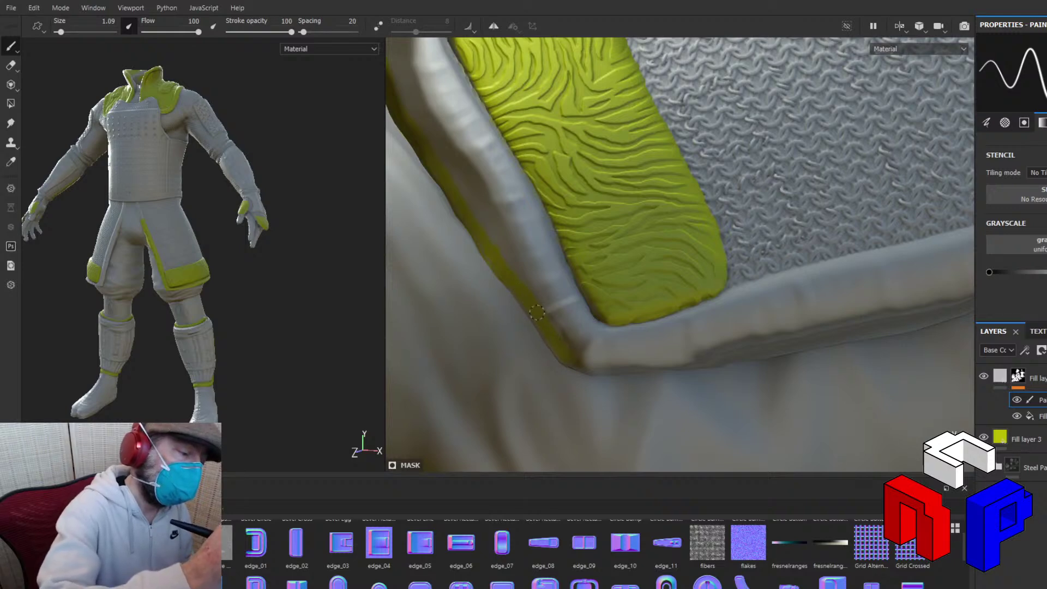
{"action": "mouse_move", "coordinate": [537, 313]}
{"action": "left_mouse_down"}
{"action": "mouse_move", "coordinate": [592, 366]}
{"action": "mouse_move", "coordinate": [605, 365]}
{"action": "mouse_move", "coordinate": [605, 348]}
{"action": "left_mouse_up"}
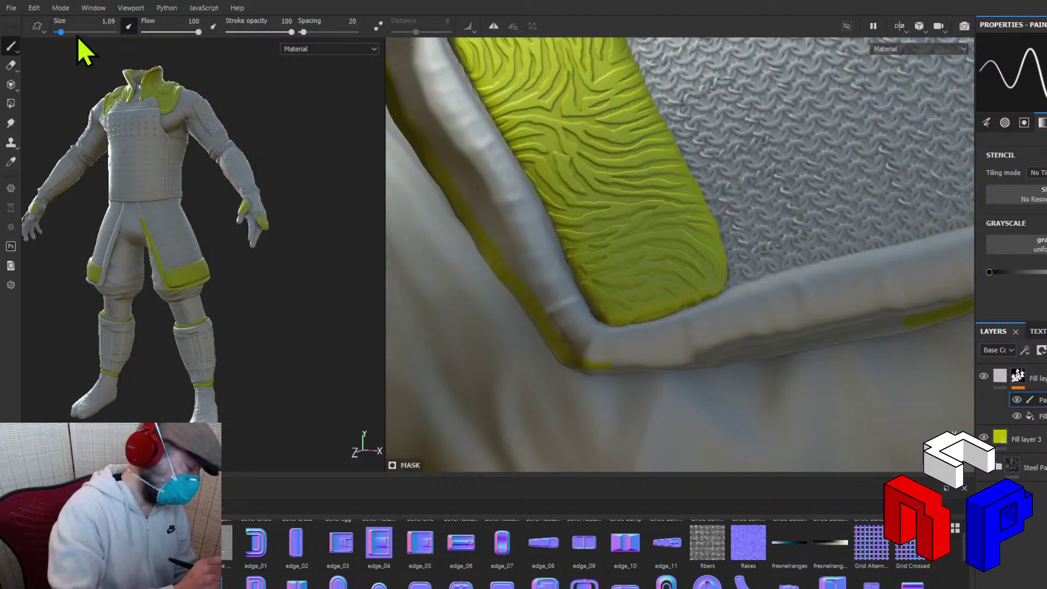
Set the brush size to 0.18 and paint the underside edge of the hem starting from the lower corner.
{"action": "left_click", "coordinate": [57, 32]}
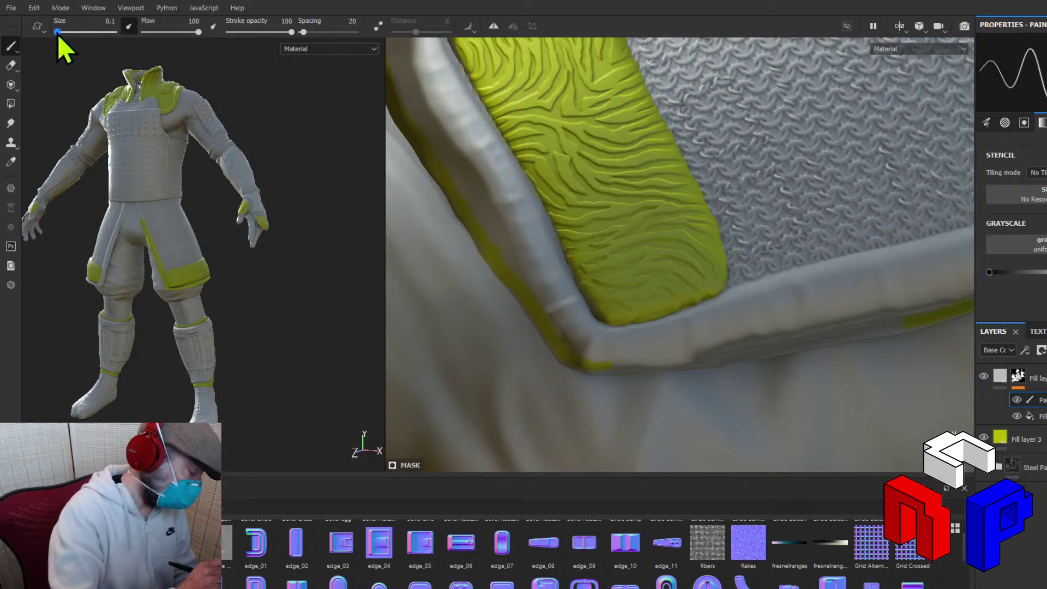
{"action": "left_click_drag", "start_coordinate": [57, 34], "coordinate": [57, 34]}
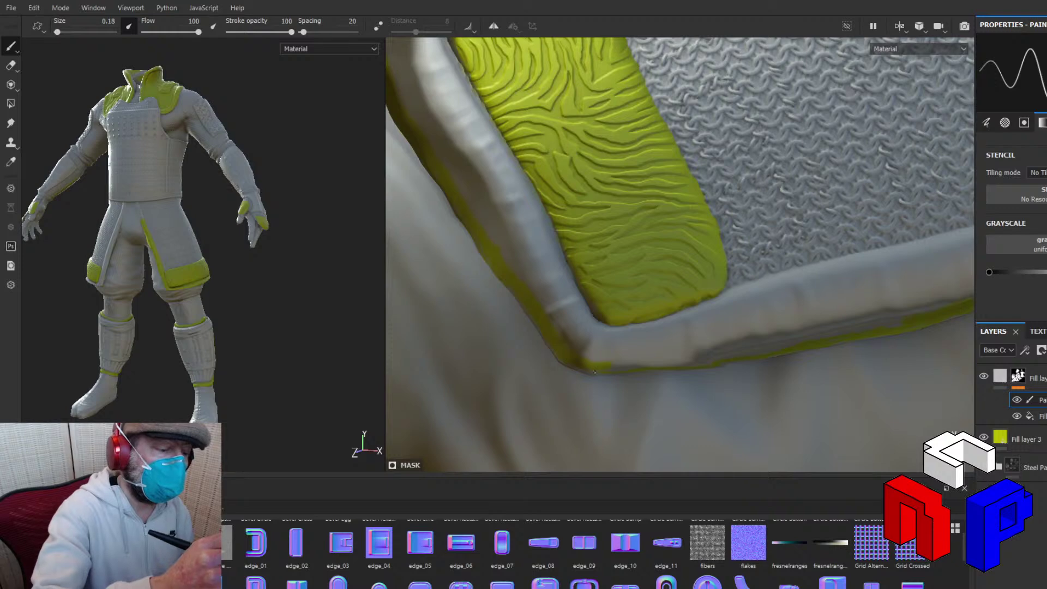
{"action": "left_click_drag", "start_coordinate": [630, 365], "coordinate": [680, 359]}
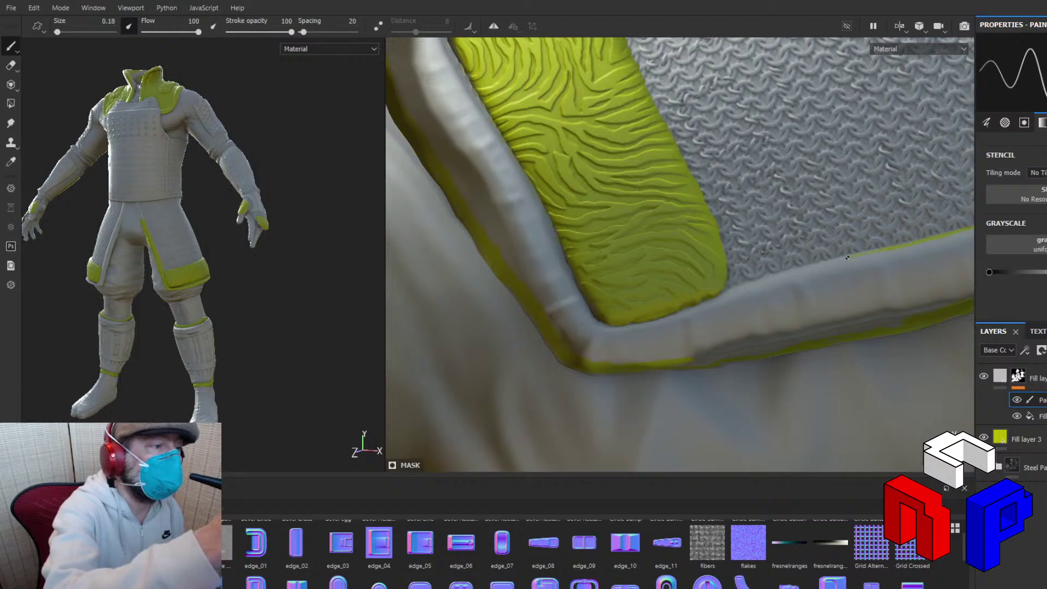
Paint and widen the chainmail-side edge of the hem up to the yellow patch's corner.
{"action": "key", "text": "f"}
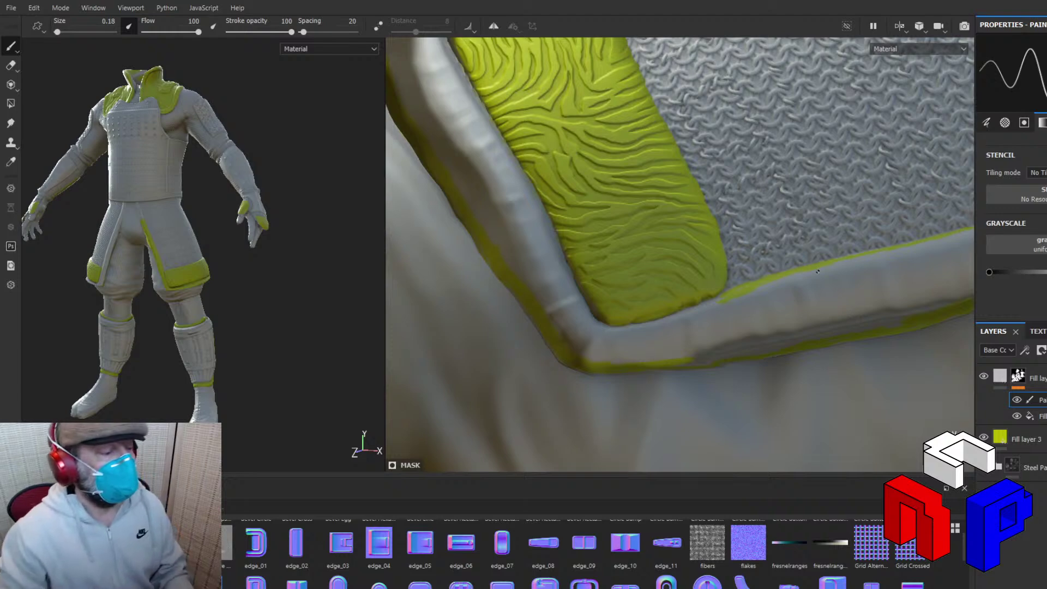
{"action": "scroll", "coordinate": [839, 262], "scroll_direction": "up", "scroll_amount": 3}
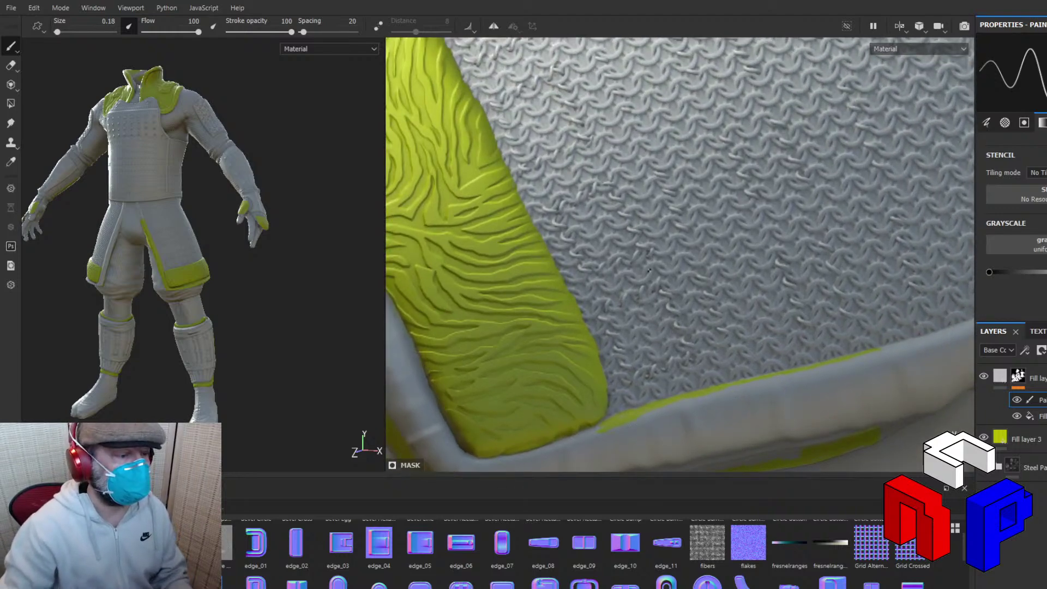
{"action": "mouse_move", "coordinate": [649, 269]}
{"action": "middle_mouse_down"}
{"action": "mouse_move", "coordinate": [484, 160]}
{"action": "mouse_move", "coordinate": [561, 110]}
{"action": "mouse_move", "coordinate": [661, 145]}
{"action": "middle_mouse_up"}
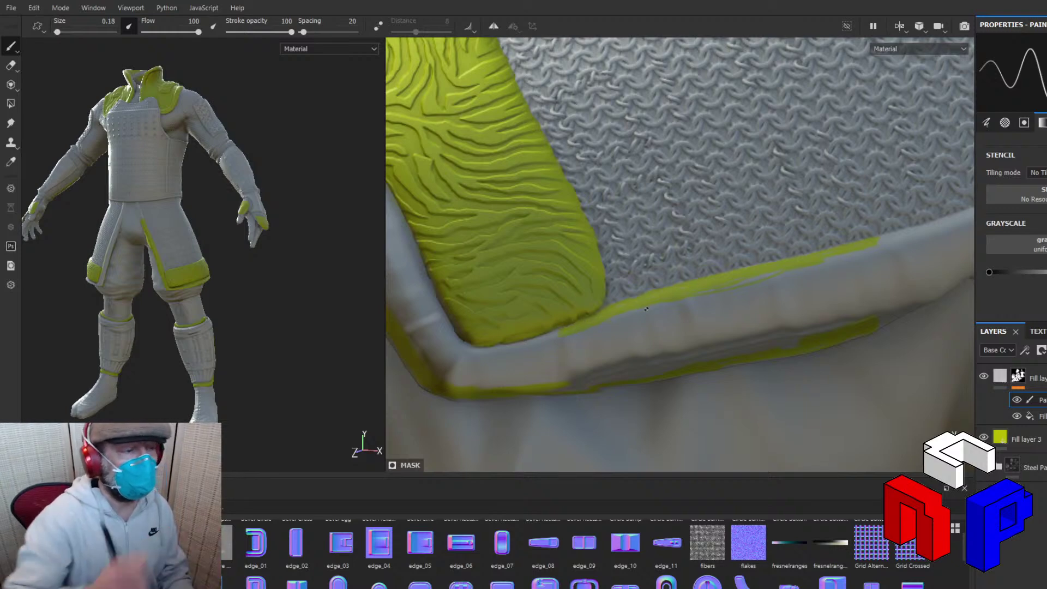
Extend the painted lines on both edges of the hem to the panel's far end and paint across that end.
{"action": "left_click_drag", "start_coordinate": [646, 309], "coordinate": [671, 173], "text": "alt"}
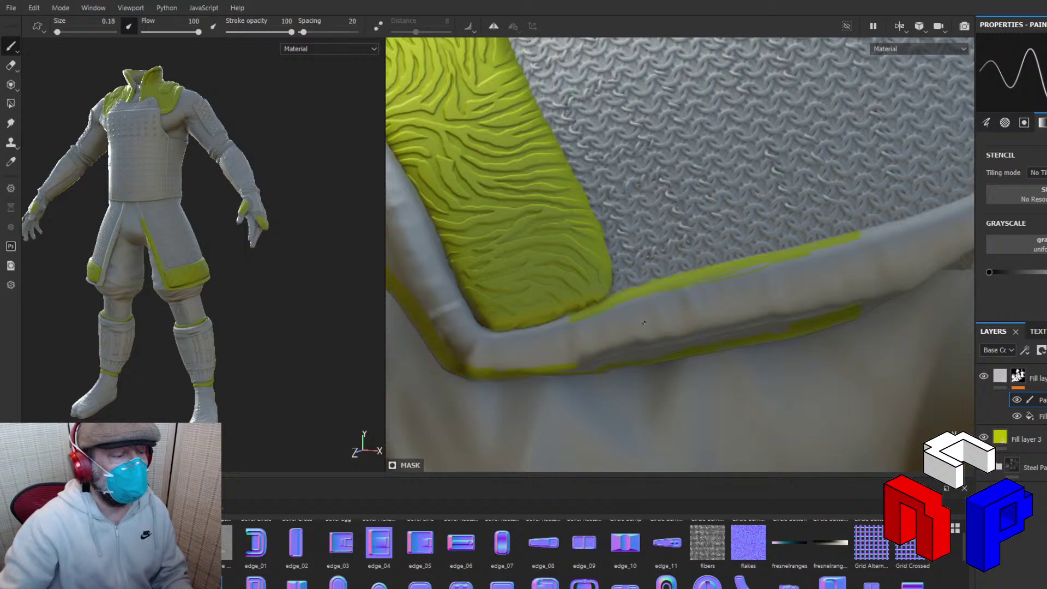
{"action": "middle_click_drag", "start_coordinate": [644, 323], "coordinate": [513, 418]}
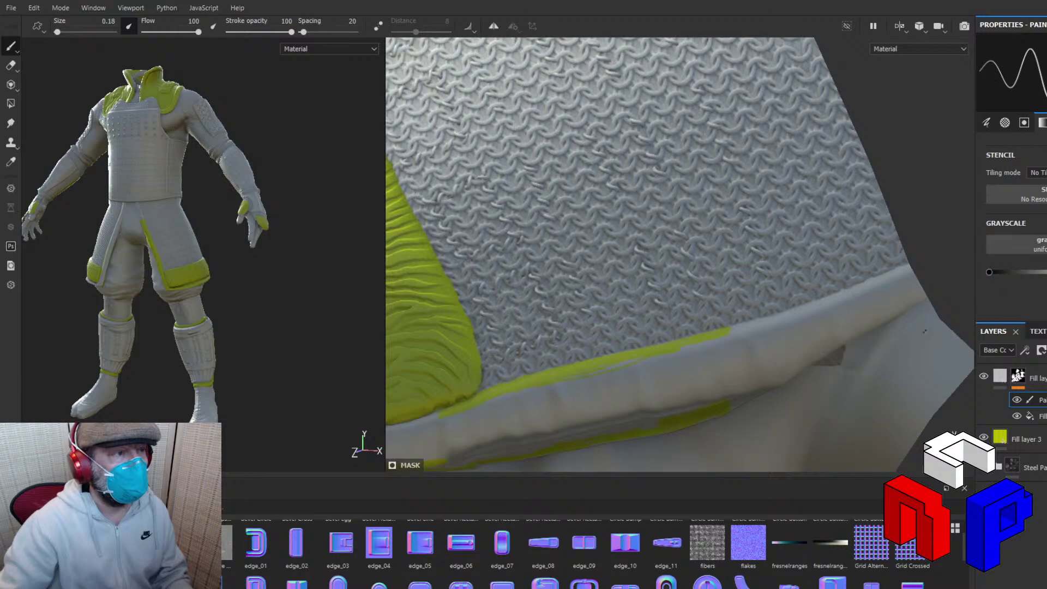
{"action": "mouse_move", "coordinate": [875, 334]}
{"action": "middle_mouse_down"}
{"action": "mouse_move", "coordinate": [754, 300]}
{"action": "mouse_move", "coordinate": [741, 247]}
{"action": "mouse_move", "coordinate": [793, 201]}
{"action": "middle_mouse_up"}
{"action": "scroll", "coordinate": [747, 242], "scroll_direction": "down", "scroll_amount": 1}
{"action": "scroll", "coordinate": [747, 242], "scroll_direction": "up", "scroll_amount": 3}
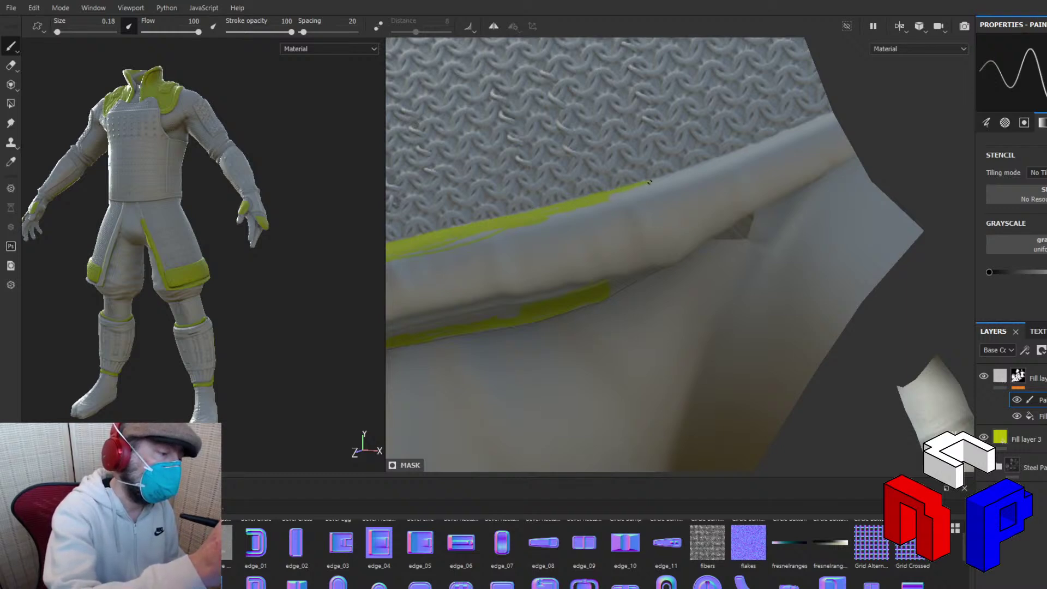
{"action": "left_click_drag", "start_coordinate": [659, 179], "coordinate": [704, 166]}
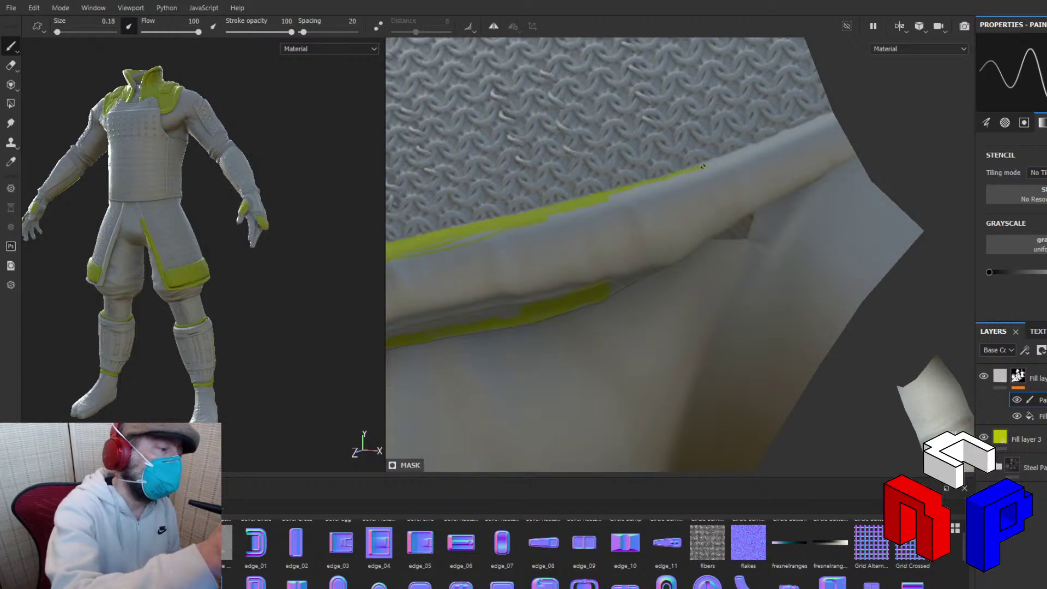
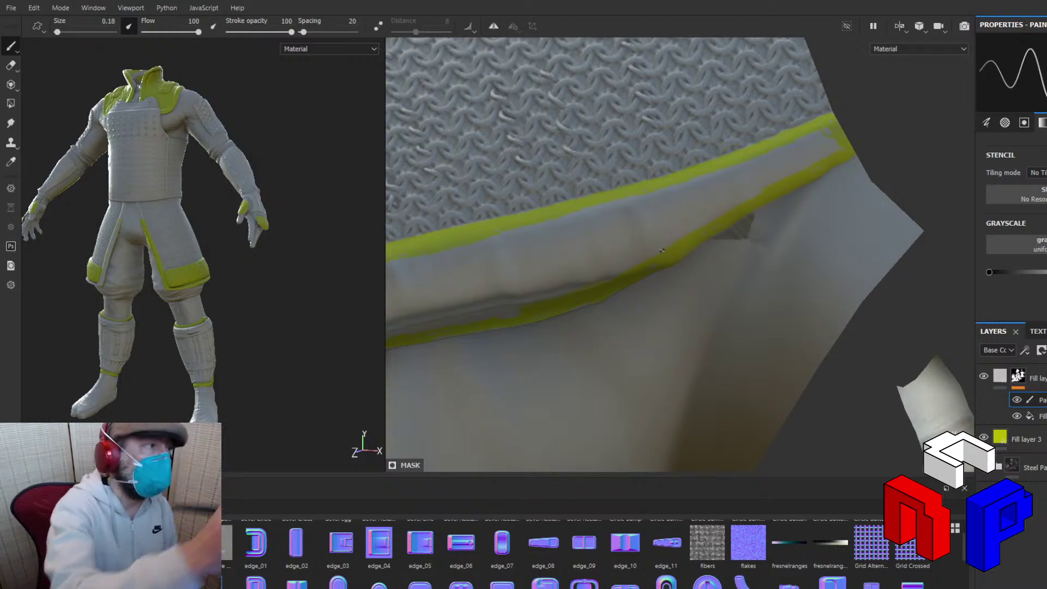
Set the brush size to 1.32 and fill the unpainted middle of the hem from the panel's far end towards the patch.
{"action": "left_click", "coordinate": [65, 31]}
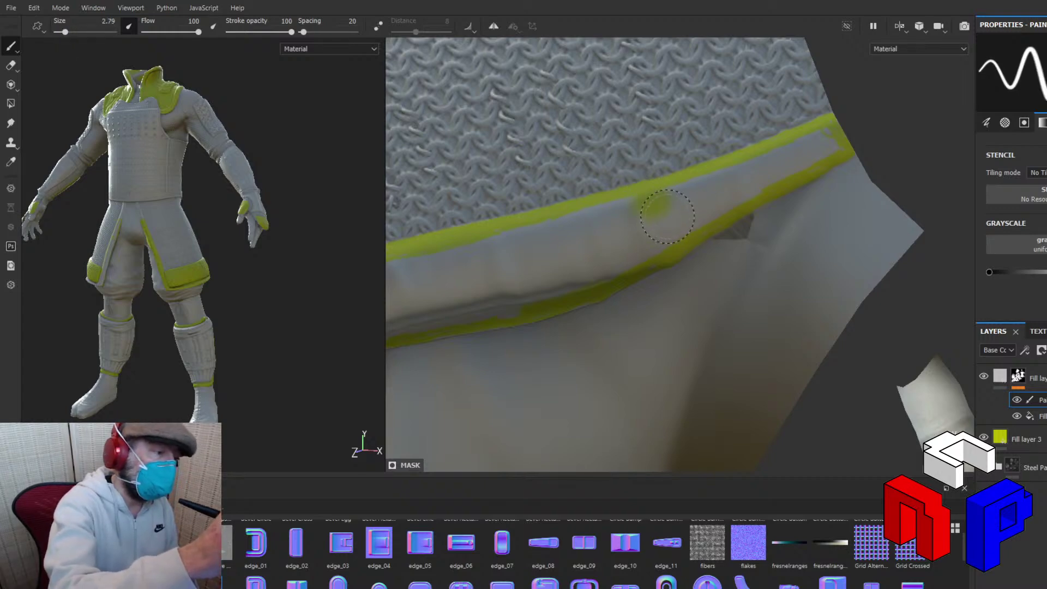
{"action": "left_click", "coordinate": [65, 32]}
{"action": "left_click_drag", "start_coordinate": [64, 32], "coordinate": [62, 32]}
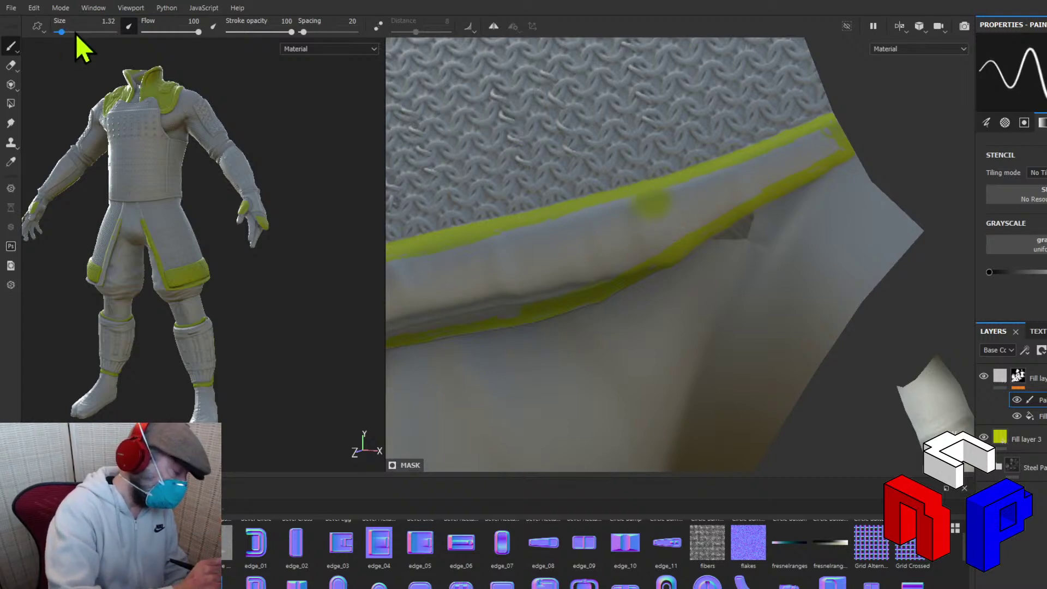
{"action": "mouse_move", "coordinate": [657, 203]}
{"action": "left_mouse_down"}
{"action": "mouse_move", "coordinate": [828, 133]}
{"action": "mouse_move", "coordinate": [820, 151]}
{"action": "mouse_move", "coordinate": [648, 253]}
{"action": "mouse_move", "coordinate": [458, 312]}
{"action": "mouse_move", "coordinate": [521, 312]}
{"action": "mouse_move", "coordinate": [643, 235]}
{"action": "mouse_move", "coordinate": [800, 160]}
{"action": "mouse_move", "coordinate": [434, 314]}
{"action": "mouse_move", "coordinate": [618, 255]}
{"action": "mouse_move", "coordinate": [561, 301]}
{"action": "mouse_move", "coordinate": [638, 219]}
{"action": "mouse_move", "coordinate": [561, 246]}
{"action": "mouse_move", "coordinate": [557, 228]}
{"action": "mouse_move", "coordinate": [579, 223]}
{"action": "mouse_move", "coordinate": [395, 270]}
{"action": "mouse_move", "coordinate": [537, 249]}
{"action": "mouse_move", "coordinate": [444, 271]}
{"action": "mouse_move", "coordinate": [517, 285]}
{"action": "mouse_move", "coordinate": [414, 326]}
{"action": "mouse_move", "coordinate": [421, 298]}
{"action": "mouse_move", "coordinate": [397, 298]}
{"action": "left_mouse_up"}
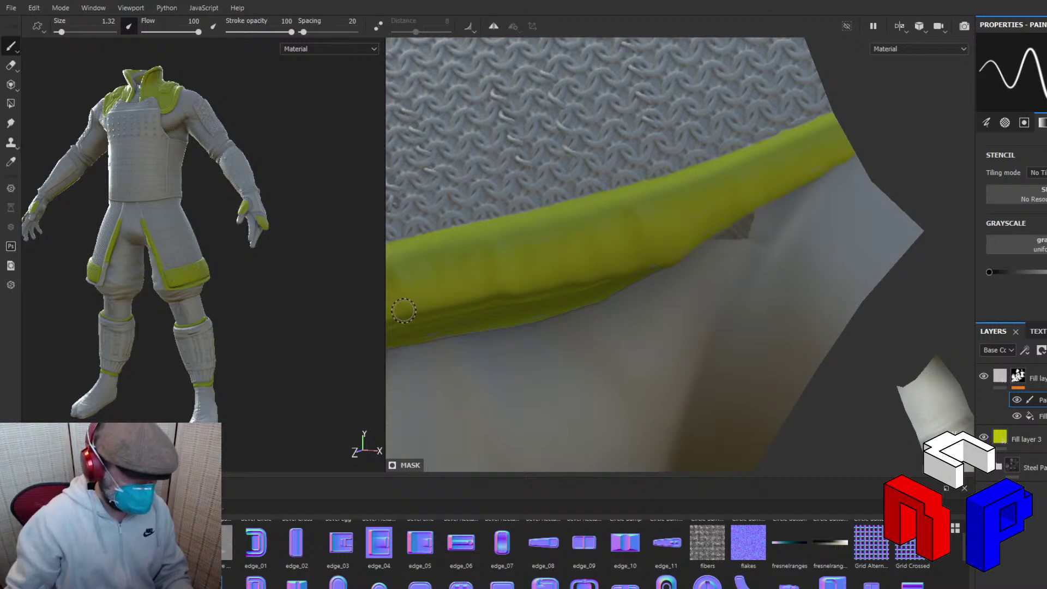
Fill the rest of the hem below the yellow patch, around the lower corner and partway along the patch's outer side.
{"action": "mouse_move", "coordinate": [390, 244]}
{"action": "left_mouse_down", "text": "alt"}
{"action": "mouse_move", "coordinate": [458, 175]}
{"action": "mouse_move", "coordinate": [658, 129]}
{"action": "mouse_move", "coordinate": [806, 142]}
{"action": "mouse_move", "coordinate": [876, 217]}
{"action": "mouse_move", "coordinate": [840, 225]}
{"action": "left_mouse_up", "text": "alt"}
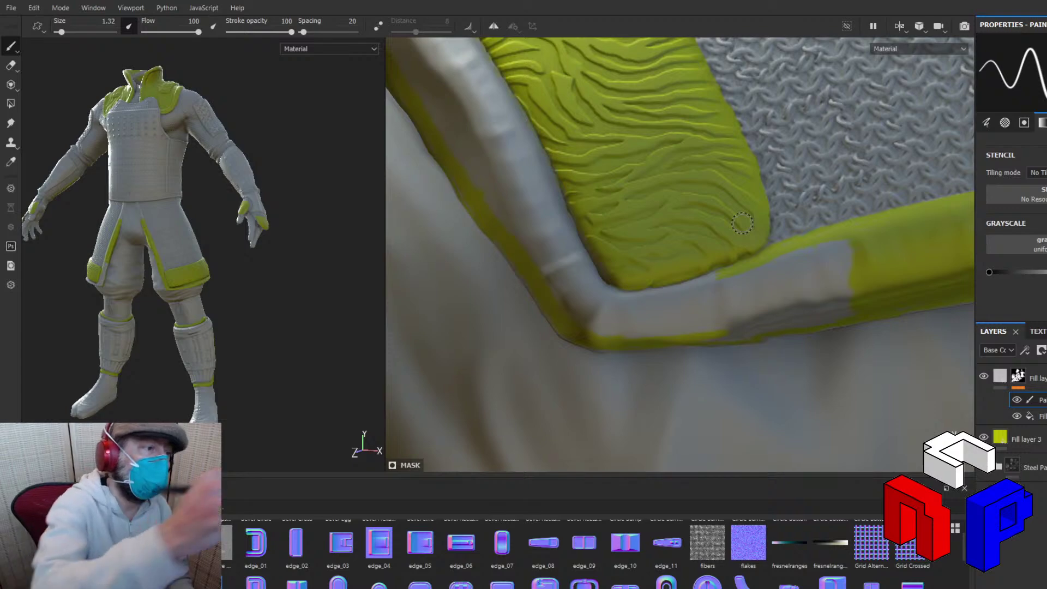
{"action": "mouse_move", "coordinate": [853, 242]}
{"action": "left_mouse_down"}
{"action": "mouse_move", "coordinate": [735, 282]}
{"action": "mouse_move", "coordinate": [720, 303]}
{"action": "mouse_move", "coordinate": [799, 307]}
{"action": "mouse_move", "coordinate": [711, 334]}
{"action": "mouse_move", "coordinate": [852, 310]}
{"action": "mouse_move", "coordinate": [609, 327]}
{"action": "mouse_move", "coordinate": [607, 336]}
{"action": "mouse_move", "coordinate": [676, 333]}
{"action": "mouse_move", "coordinate": [605, 339]}
{"action": "mouse_move", "coordinate": [620, 341]}
{"action": "mouse_move", "coordinate": [580, 326]}
{"action": "mouse_move", "coordinate": [738, 281]}
{"action": "mouse_move", "coordinate": [731, 272]}
{"action": "mouse_move", "coordinate": [633, 304]}
{"action": "mouse_move", "coordinate": [569, 305]}
{"action": "mouse_move", "coordinate": [453, 154]}
{"action": "mouse_move", "coordinate": [464, 158]}
{"action": "mouse_move", "coordinate": [395, 47]}
{"action": "mouse_move", "coordinate": [431, 72]}
{"action": "mouse_move", "coordinate": [503, 188]}
{"action": "left_mouse_up"}
{"action": "mouse_move", "coordinate": [597, 313]}
{"action": "left_mouse_down"}
{"action": "mouse_move", "coordinate": [616, 281]}
{"action": "mouse_move", "coordinate": [545, 229]}
{"action": "mouse_move", "coordinate": [474, 106]}
{"action": "mouse_move", "coordinate": [437, 66]}
{"action": "left_mouse_up"}
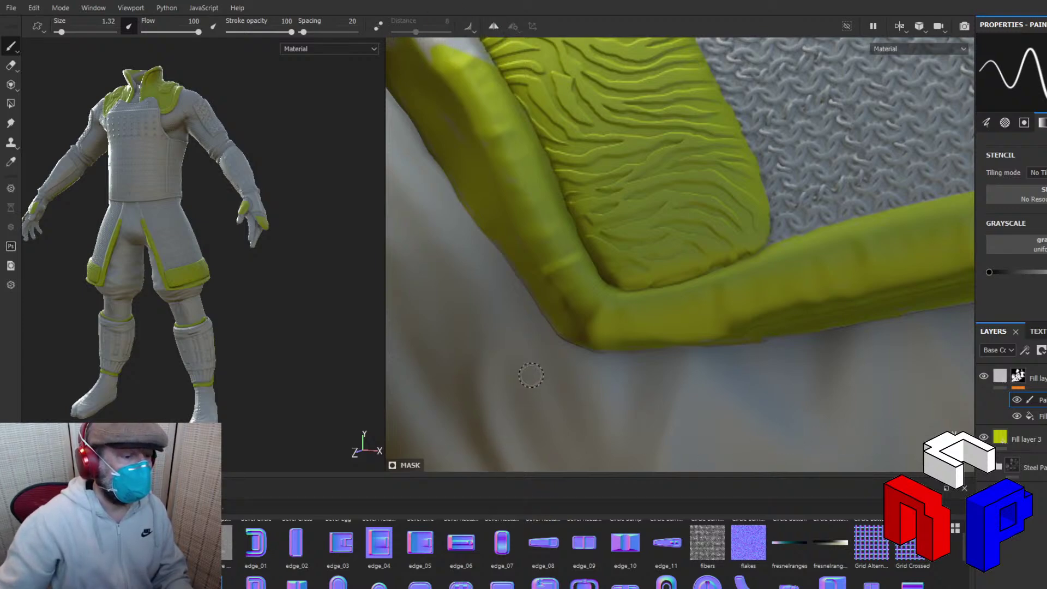
Fill the remaining grey trim around the panel's upper corner and along its opposite edge, adjusting the lighting.
{"action": "middle_click_drag", "start_coordinate": [524, 370], "coordinate": [627, 330]}
{"action": "left_click_drag", "start_coordinate": [627, 330], "coordinate": [826, 460], "text": "alt"}
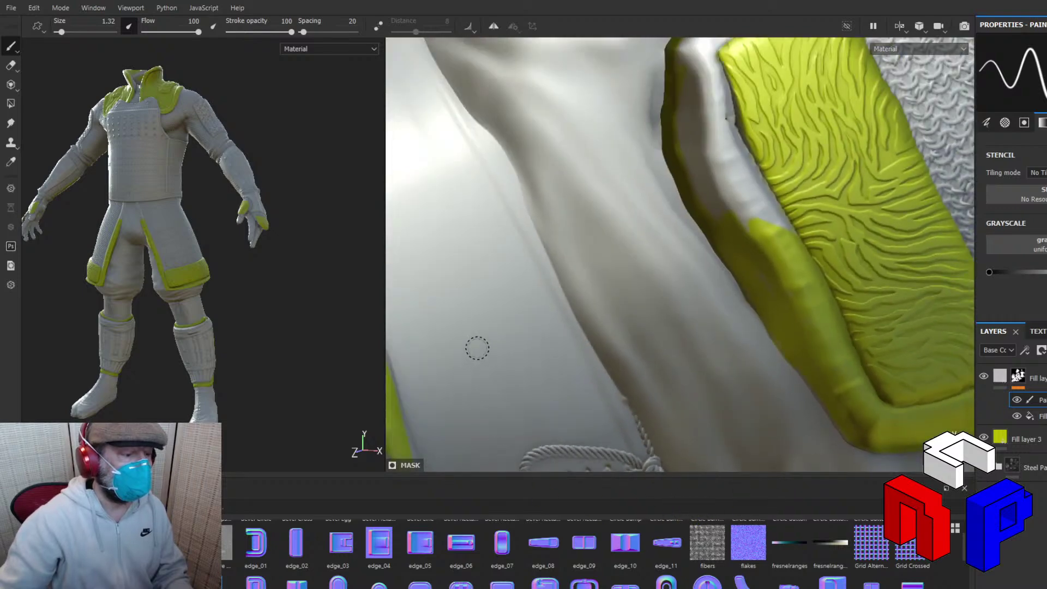
{"action": "left_click_drag", "start_coordinate": [477, 349], "coordinate": [491, 268], "text": "alt"}
{"action": "middle_click_drag", "start_coordinate": [507, 224], "coordinate": [455, 309]}
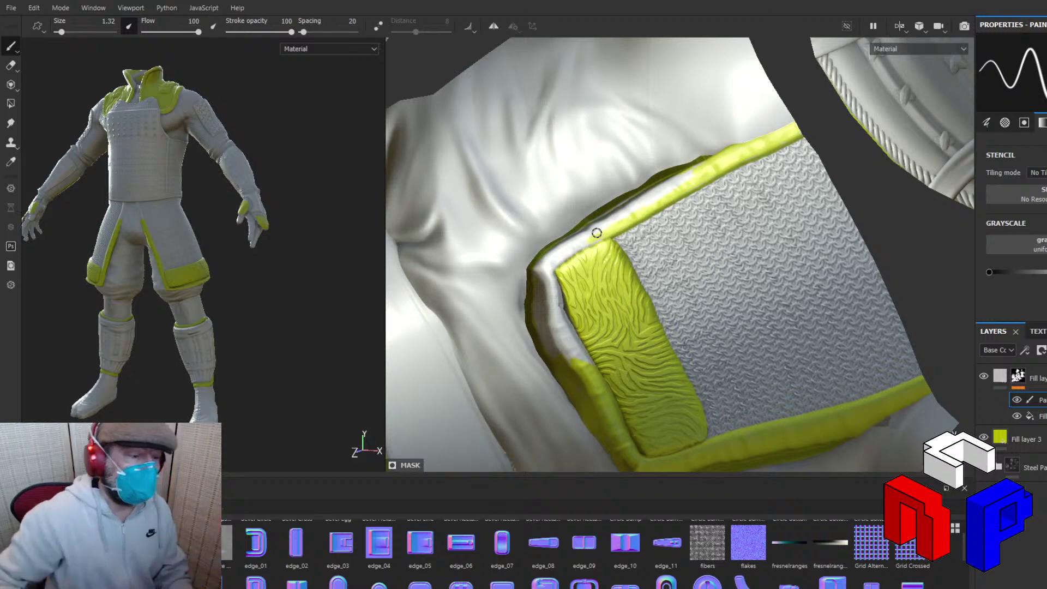
{"action": "mouse_move", "coordinate": [829, 209]}
{"action": "right_mouse_down", "text": "shift"}
{"action": "mouse_move", "coordinate": [793, 227]}
{"action": "mouse_move", "coordinate": [804, 222]}
{"action": "right_mouse_up", "text": "shift"}
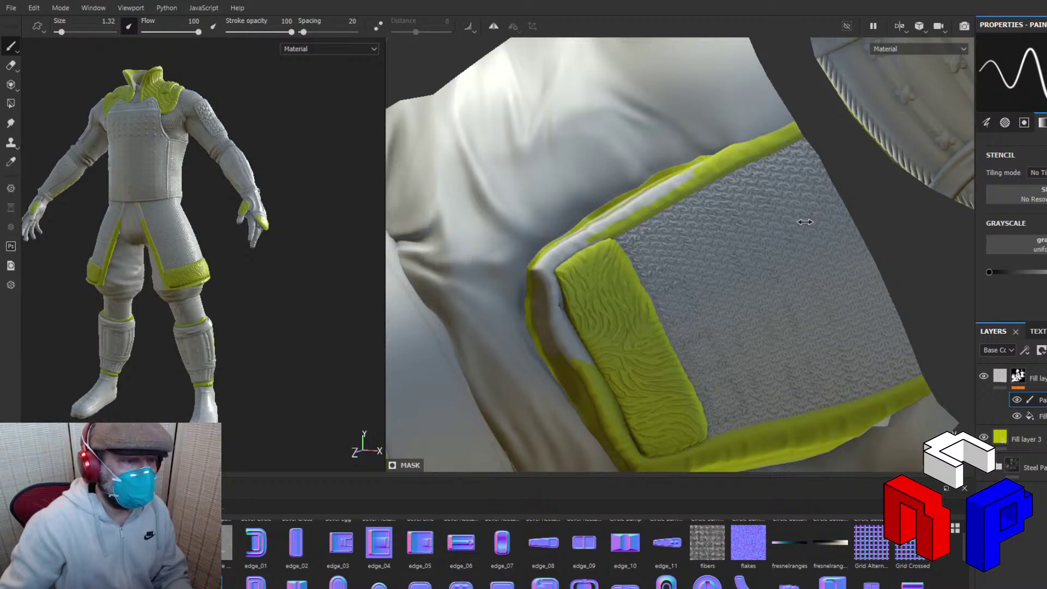
{"action": "middle_click_drag", "start_coordinate": [804, 222], "coordinate": [731, 178], "text": "alt"}
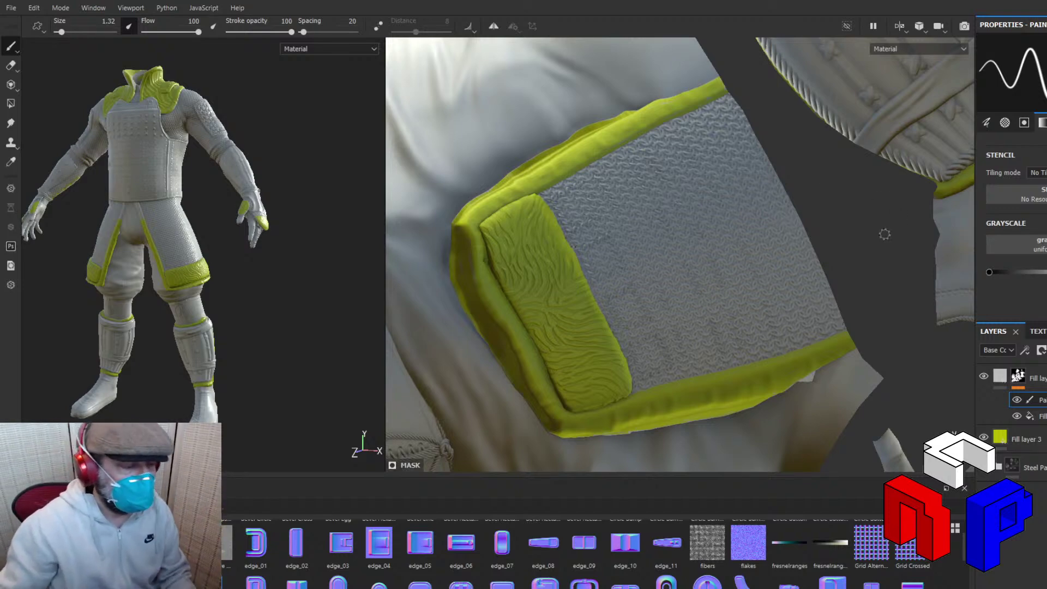
Set the brush size to 0.1 and touch up the thin unpainted sliver along the hem's underside to the far end.
{"action": "middle_click_drag", "start_coordinate": [807, 272], "coordinate": [663, 424]}
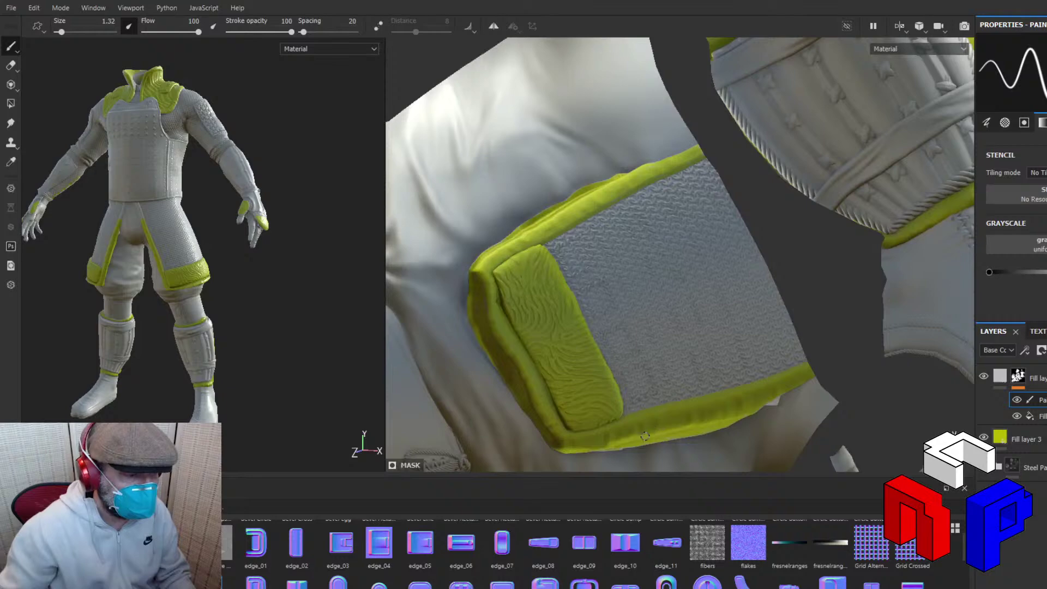
{"action": "scroll", "coordinate": [644, 437], "scroll_direction": "up", "scroll_amount": 8}
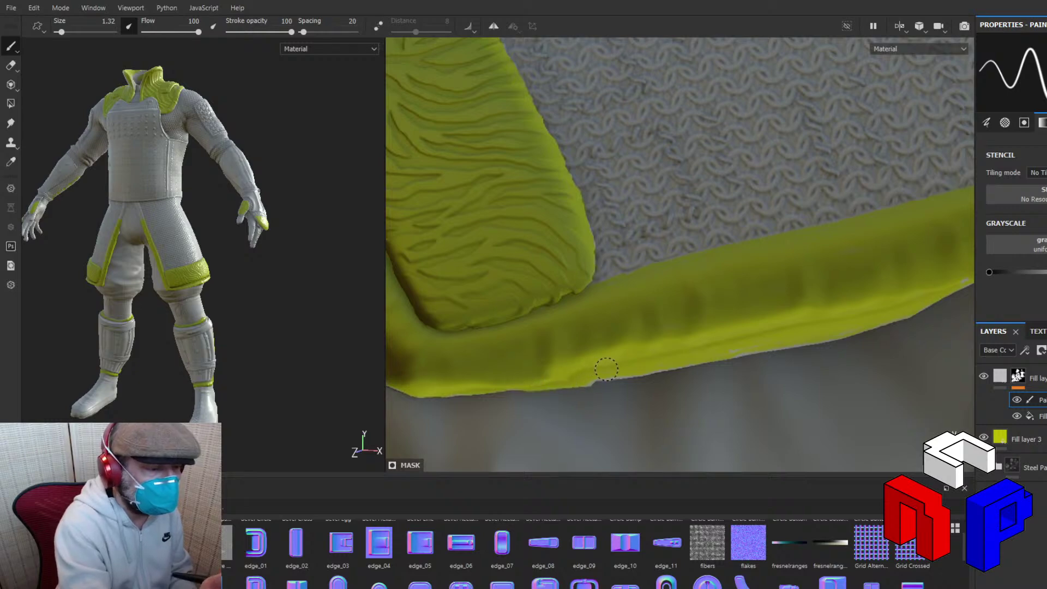
{"action": "left_click_drag", "start_coordinate": [65, 36], "coordinate": [54, 32]}
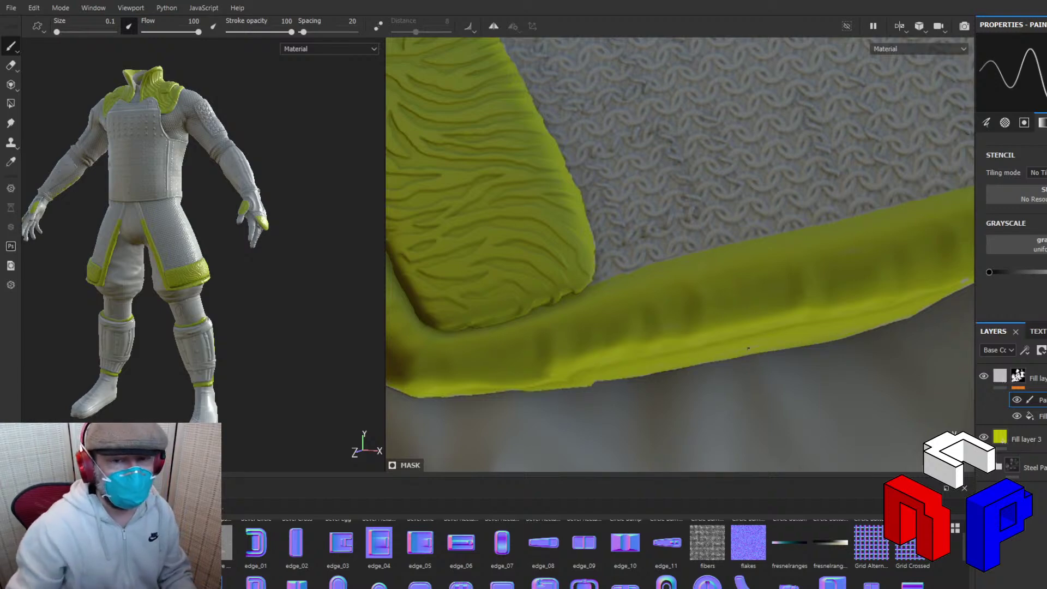
{"action": "key", "text": "alt"}
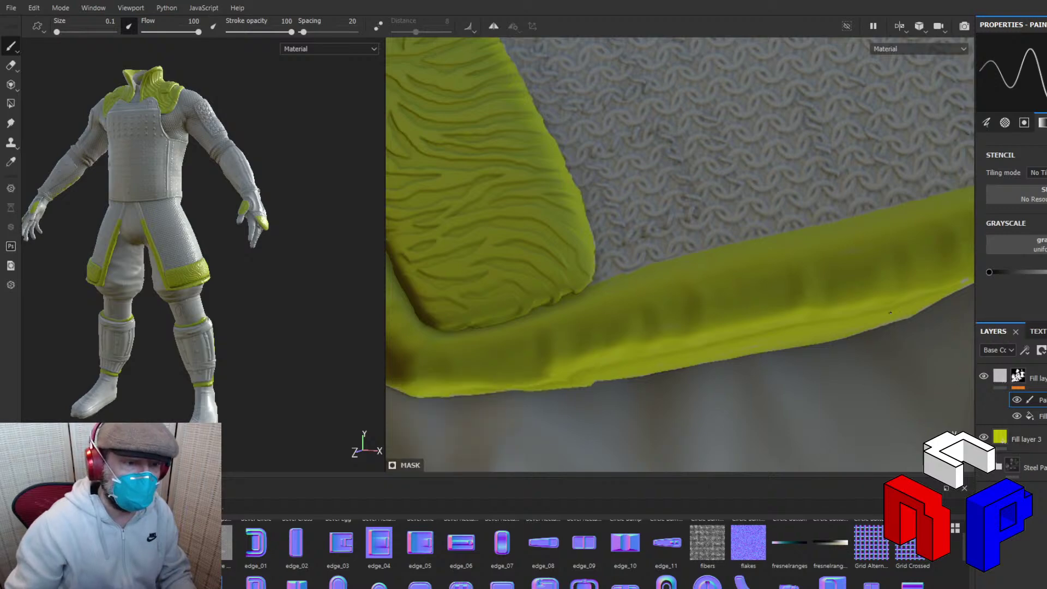
{"action": "middle_click_drag", "start_coordinate": [890, 313], "coordinate": [574, 357], "text": "alt"}
{"action": "scroll", "coordinate": [574, 357], "scroll_direction": "down", "scroll_amount": 1}
{"action": "scroll", "coordinate": [574, 358], "scroll_direction": "up", "scroll_amount": 4}
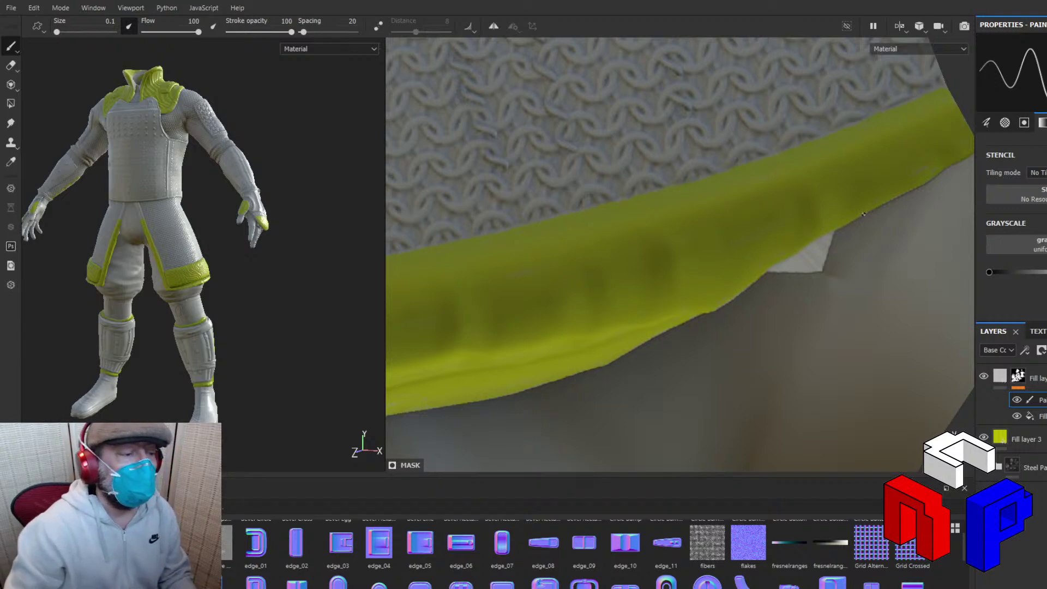
Look over the UV layout around the leg, hand, collar and breastplate islands for trim that still needs painting.
{"action": "left_click_drag", "start_coordinate": [863, 214], "coordinate": [779, 246], "text": "alt"}
{"action": "right_click_drag", "start_coordinate": [700, 172], "coordinate": [556, 172], "text": "alt"}
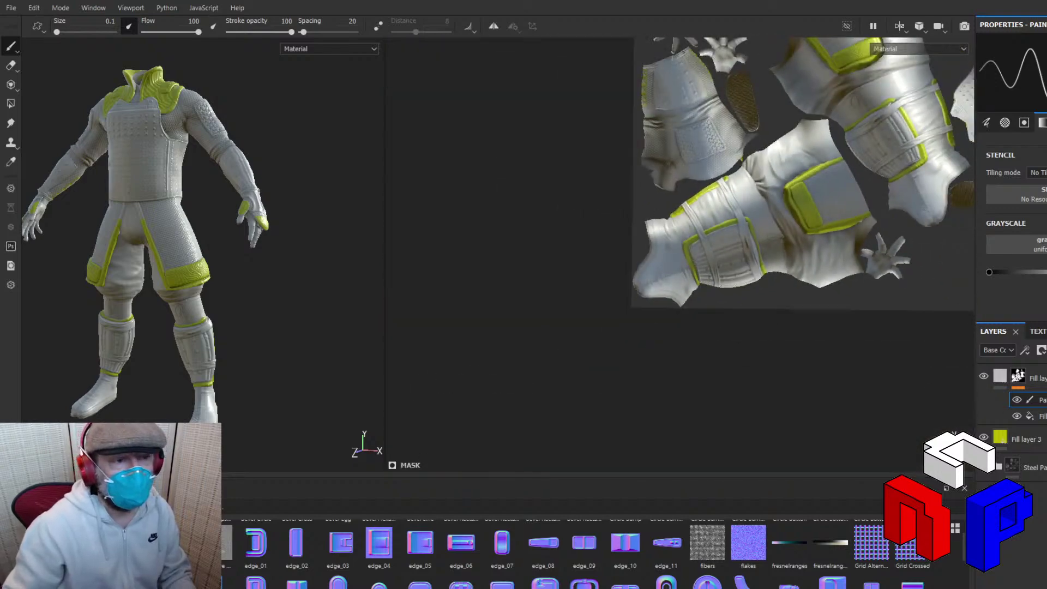
{"action": "key", "text": "f"}
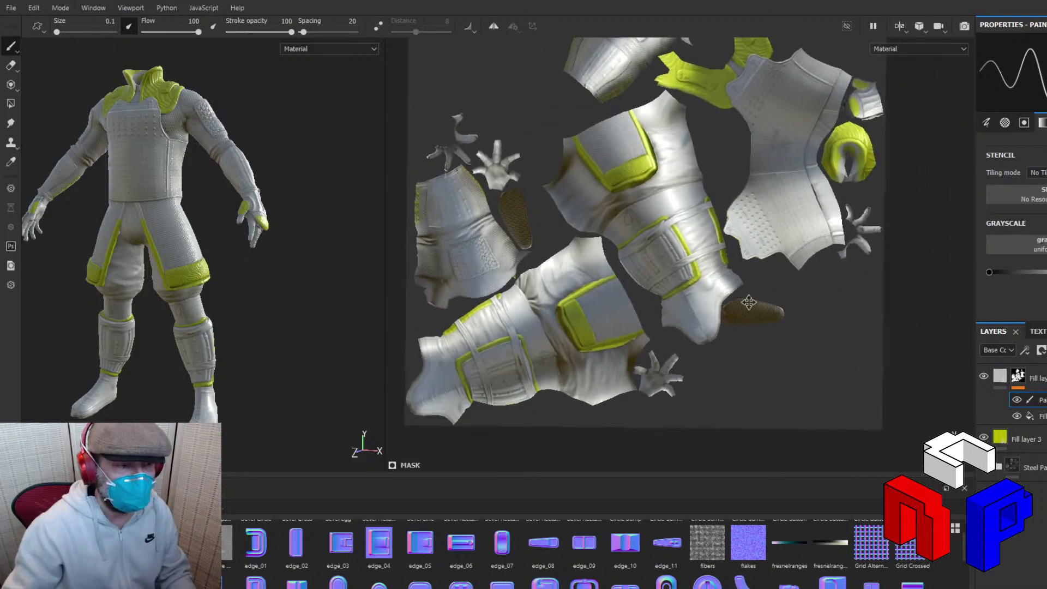
{"action": "middle_click_drag", "start_coordinate": [756, 287], "coordinate": [611, 346], "text": "alt"}
{"action": "right_click_drag", "start_coordinate": [611, 347], "coordinate": [728, 267], "text": "alt"}
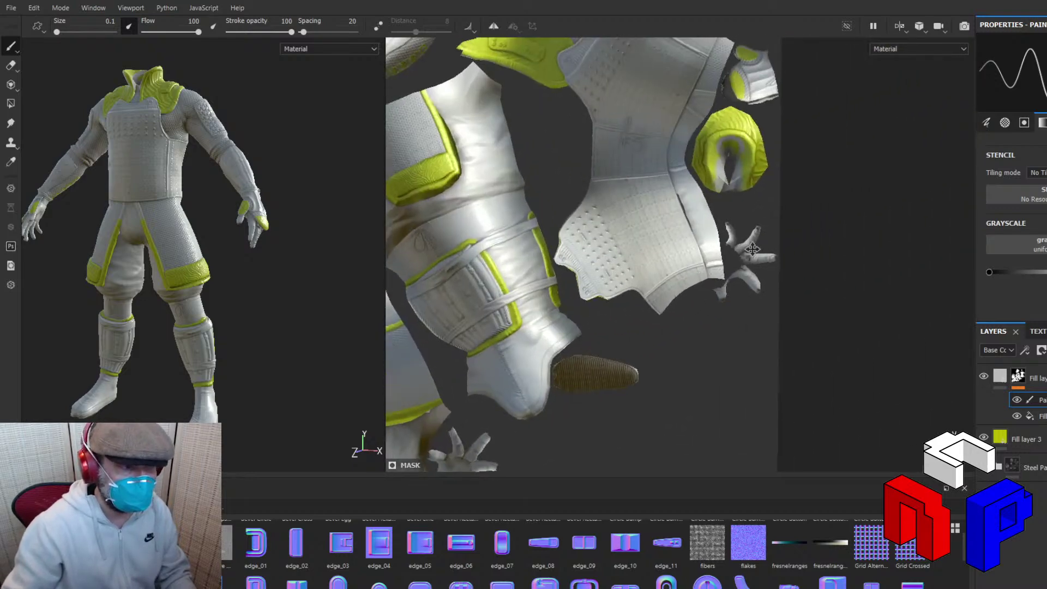
{"action": "middle_click_drag", "start_coordinate": [709, 279], "coordinate": [610, 338], "text": "alt"}
{"action": "right_click_drag", "start_coordinate": [609, 338], "coordinate": [640, 322], "text": "alt"}
{"action": "scroll", "coordinate": [640, 319], "scroll_direction": "up", "scroll_amount": 3}
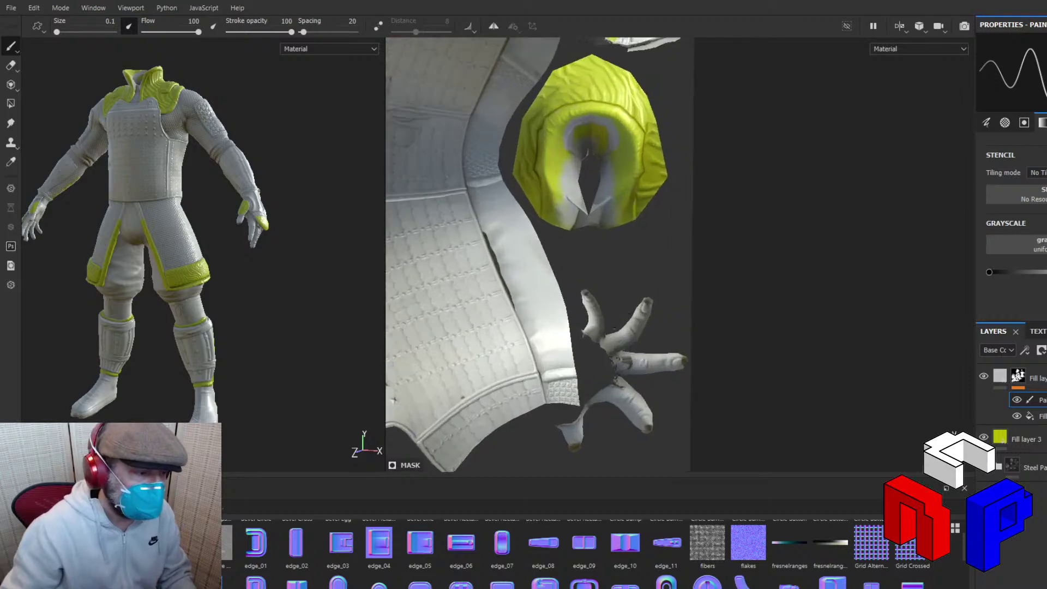
{"action": "scroll", "coordinate": [571, 363], "scroll_direction": "down", "scroll_amount": 5}
{"action": "scroll", "coordinate": [595, 335], "scroll_direction": "down", "scroll_amount": 4}
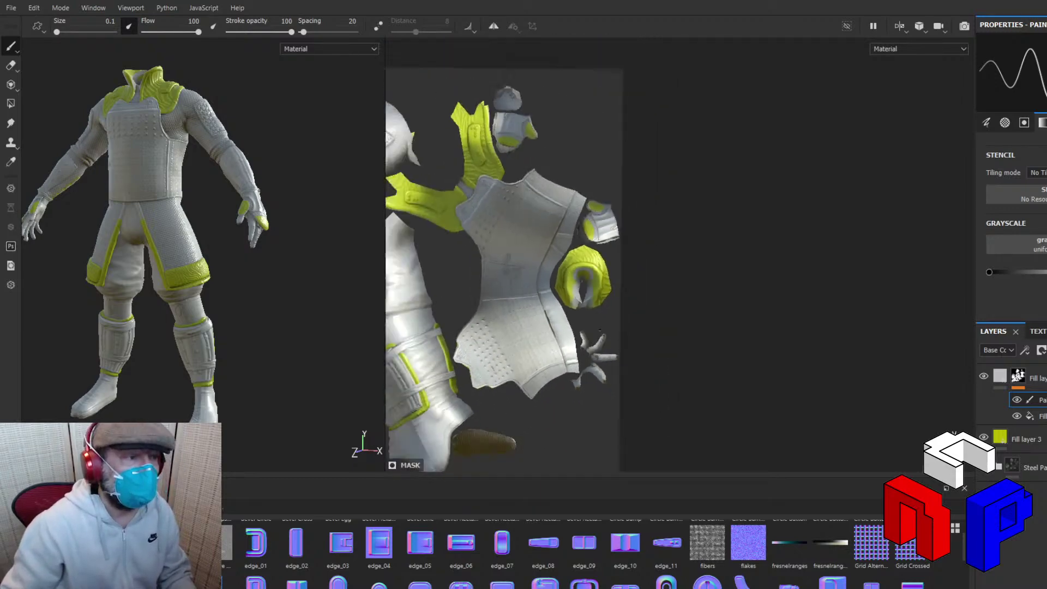
{"action": "right_click_drag", "start_coordinate": [675, 145], "coordinate": [712, 183], "text": "alt"}
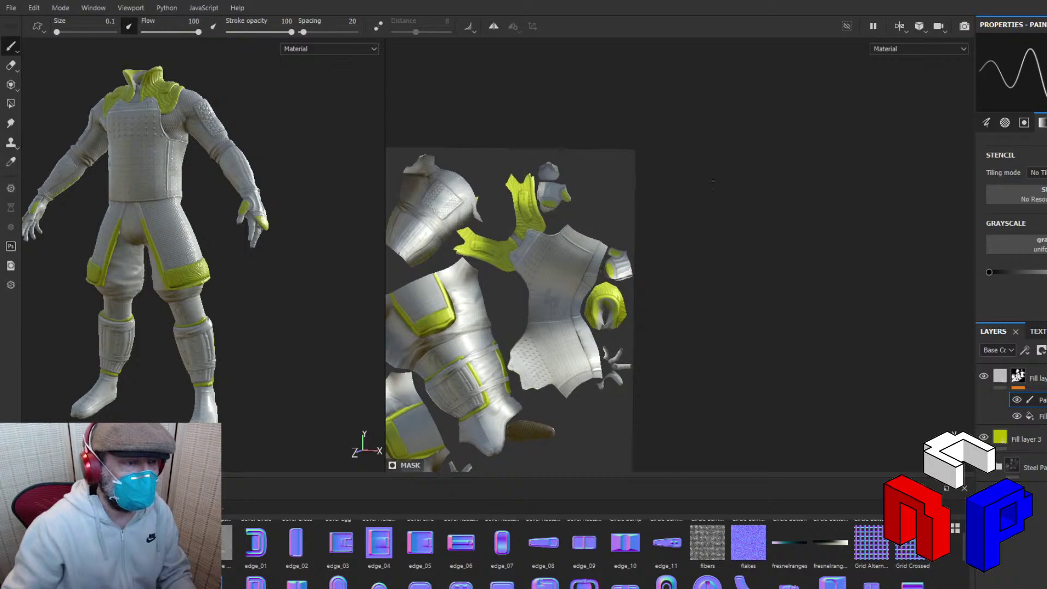
{"action": "left_click_drag", "start_coordinate": [712, 172], "coordinate": [685, 267], "text": "alt"}
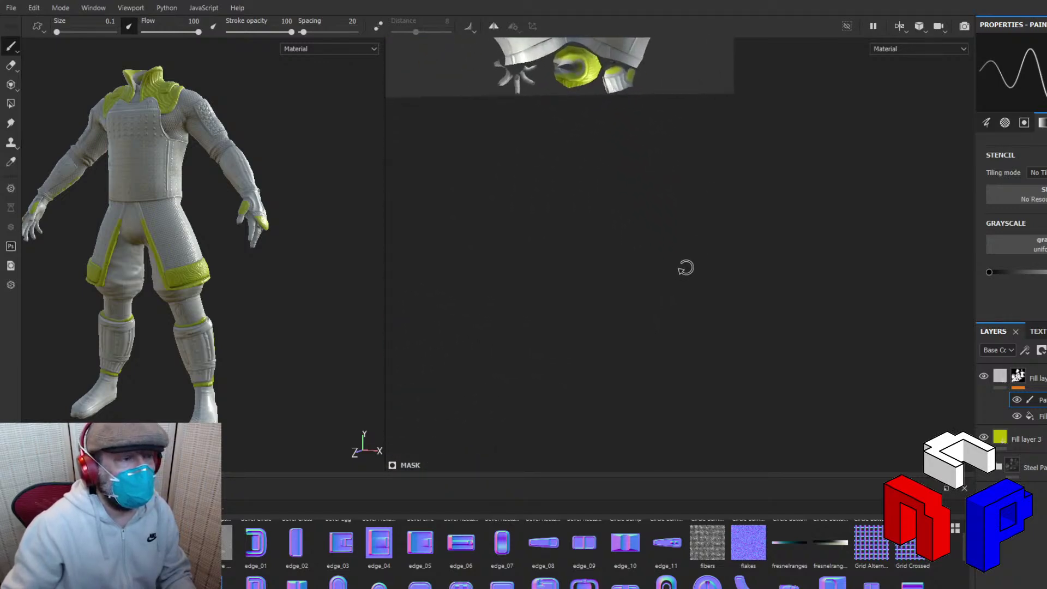
{"action": "key", "text": "f"}
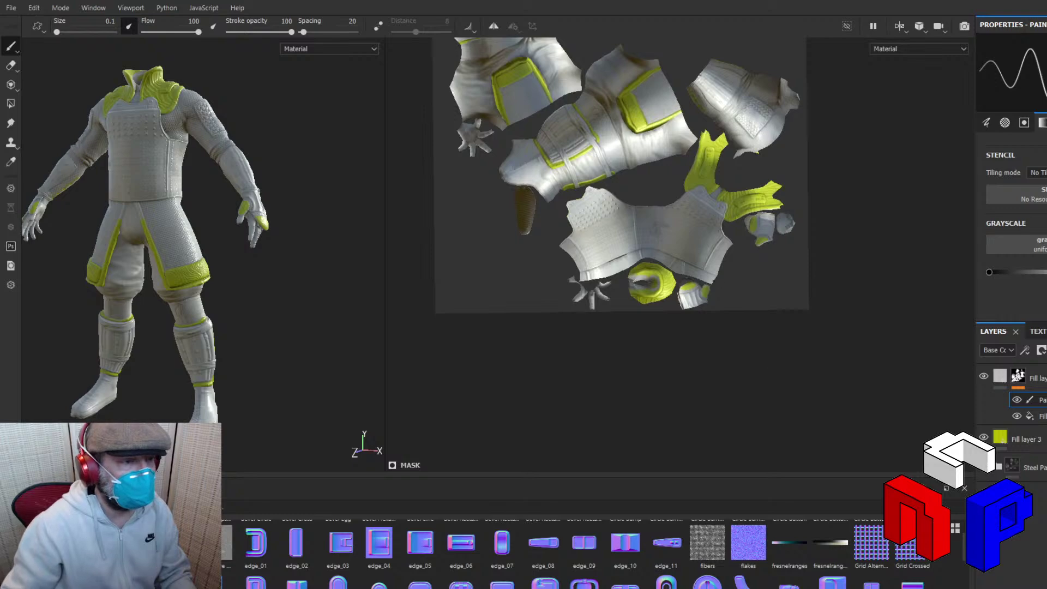
{"action": "scroll", "coordinate": [654, 240], "scroll_direction": "up", "scroll_amount": 6}
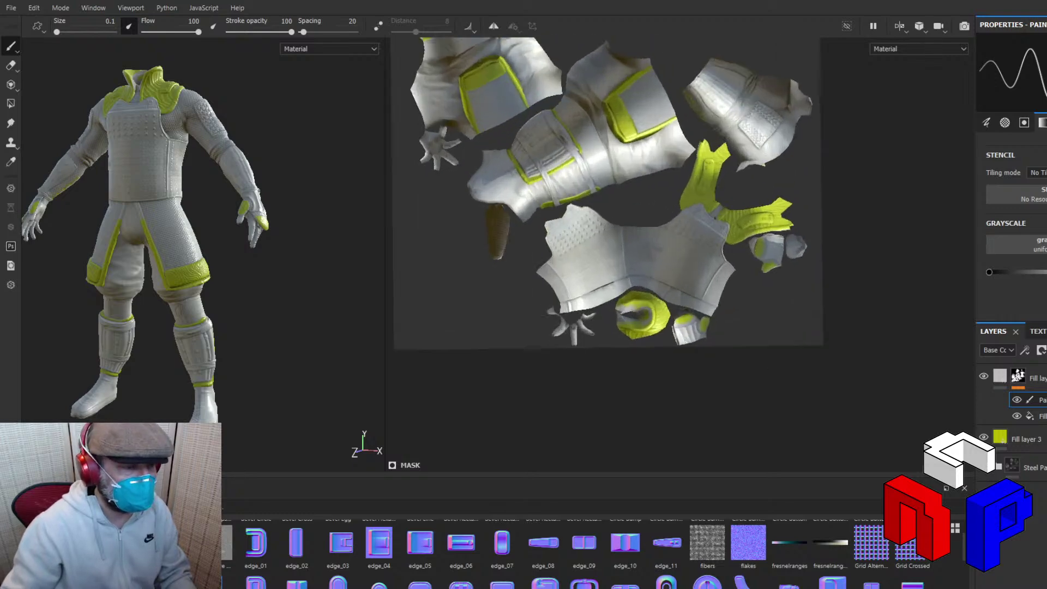
Outline the slanted trim strip below the breastplate at brush size 0.18 and fill its middle at size 0.28.
{"action": "scroll", "coordinate": [687, 268], "scroll_direction": "up", "scroll_amount": 2}
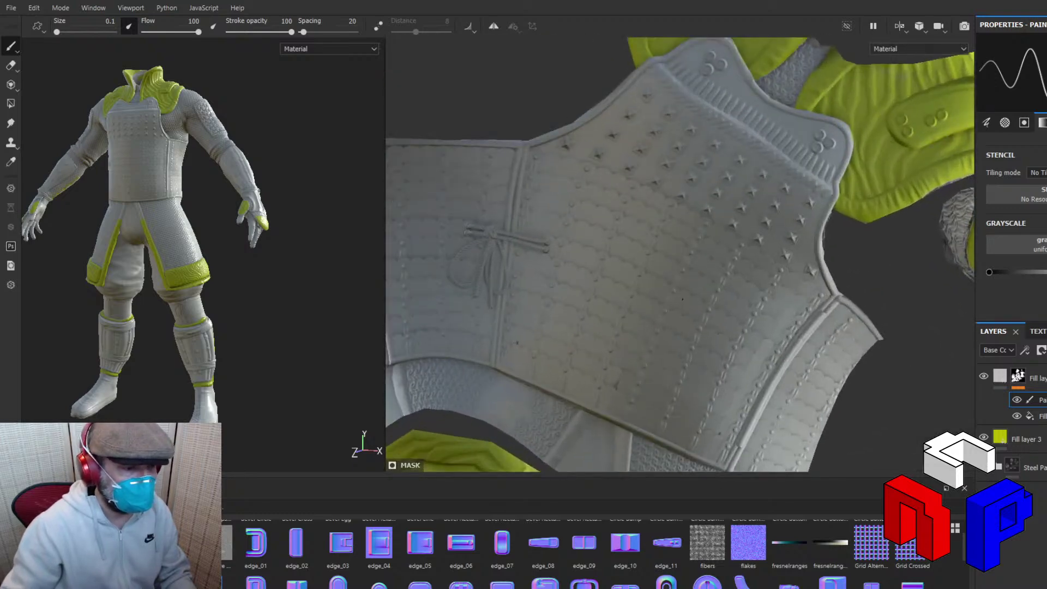
{"action": "middle_click_drag", "start_coordinate": [678, 315], "coordinate": [721, 232]}
{"action": "scroll", "coordinate": [714, 256], "scroll_direction": "up", "scroll_amount": 4}
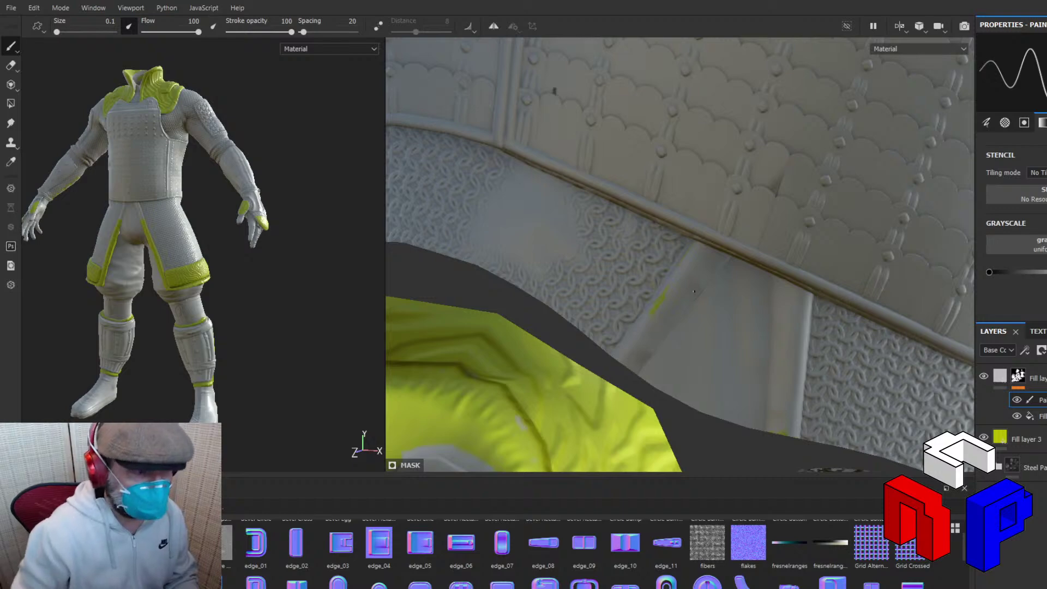
{"action": "right_click_drag", "start_coordinate": [780, 314], "coordinate": [845, 317], "text": "shift"}
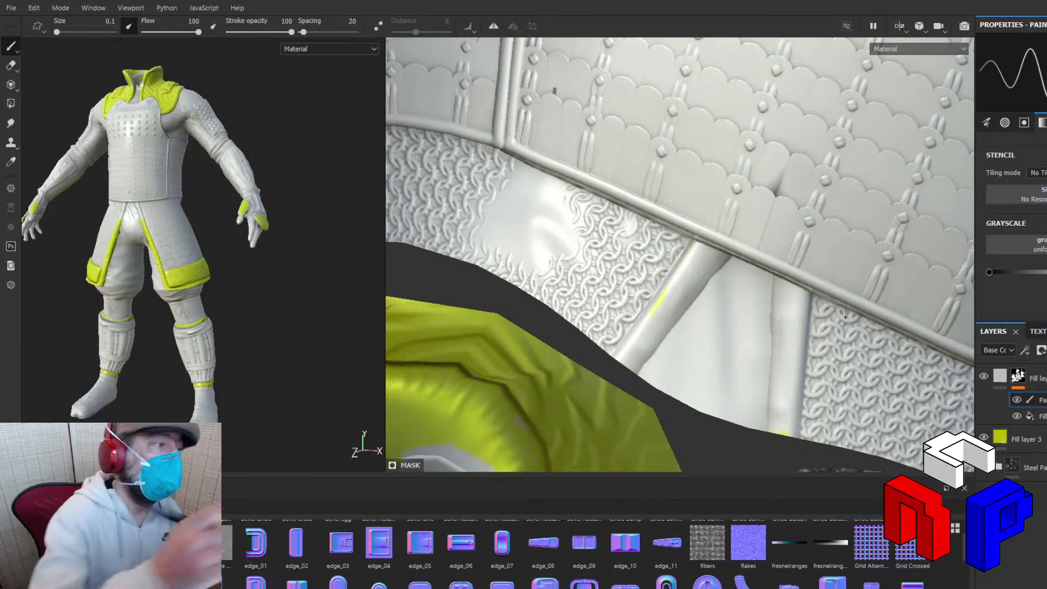
{"action": "left_click", "coordinate": [59, 32]}
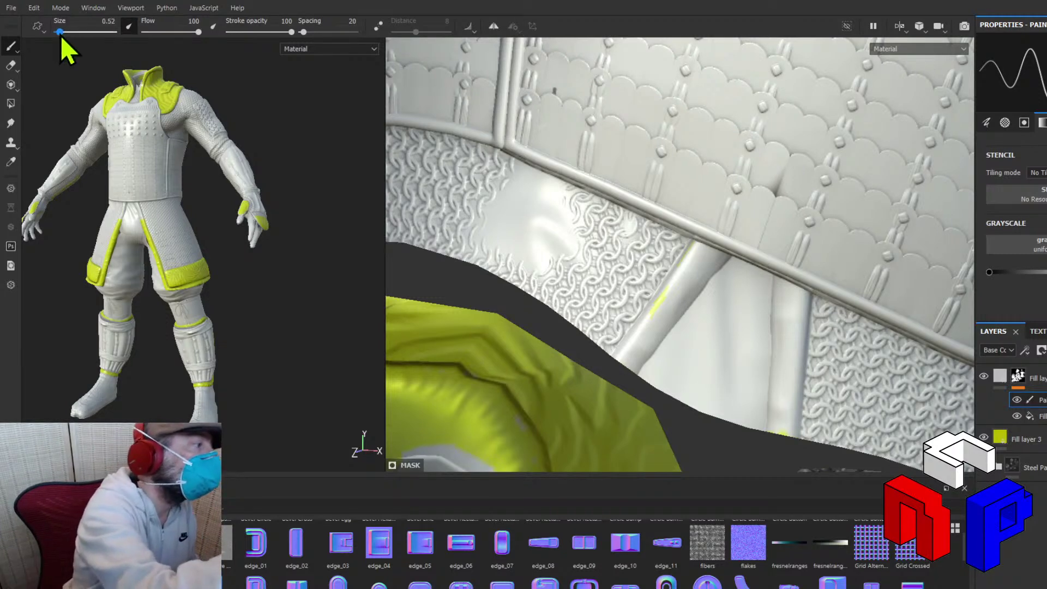
{"action": "left_click_drag", "start_coordinate": [59, 34], "coordinate": [59, 34]}
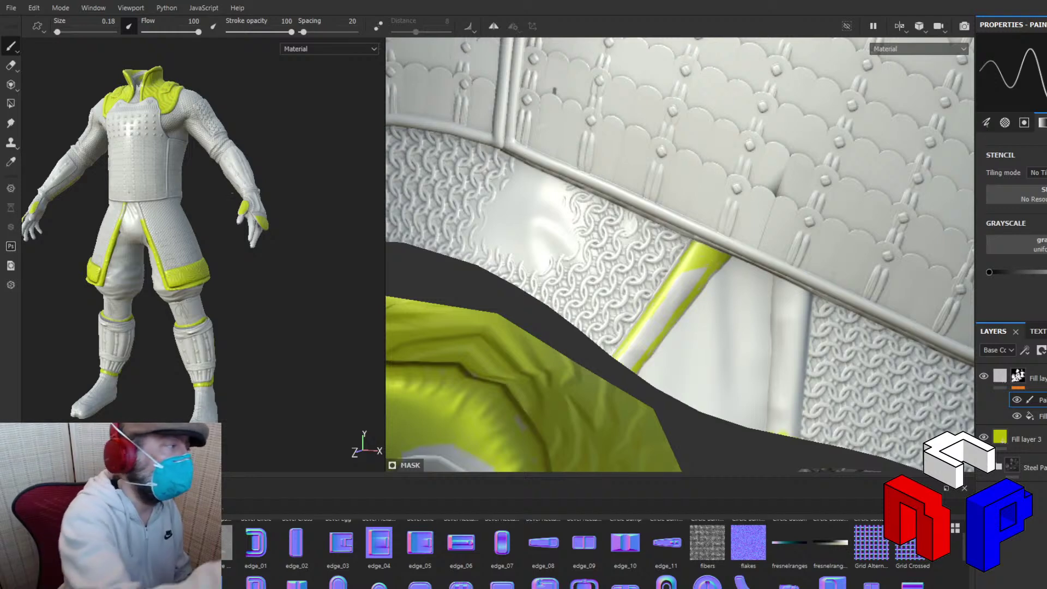
{"action": "left_click_drag", "start_coordinate": [57, 34], "coordinate": [58, 36]}
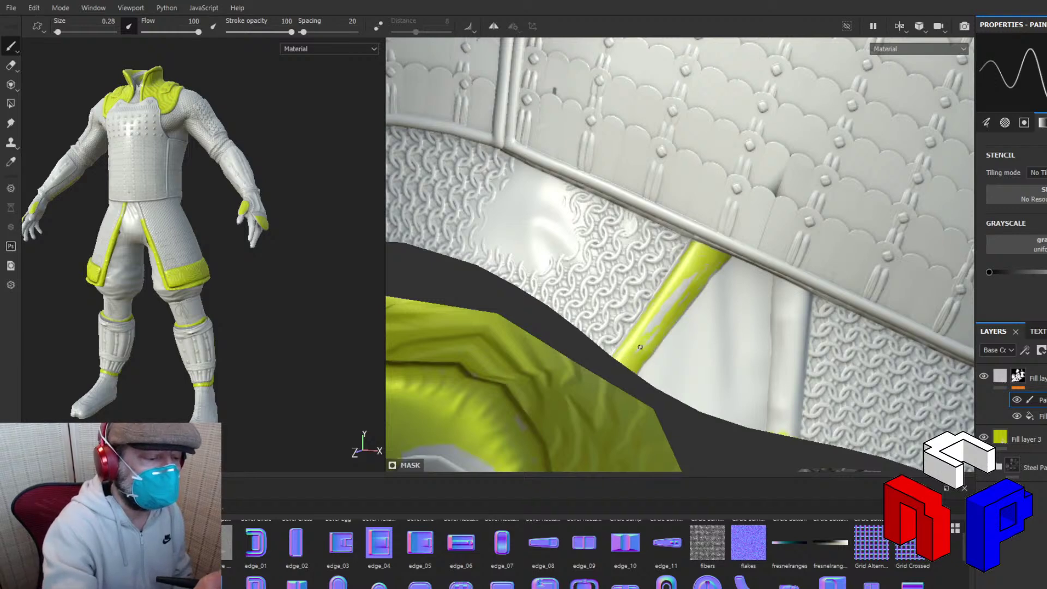
{"action": "mouse_move", "coordinate": [658, 333]}
{"action": "left_mouse_down"}
{"action": "mouse_move", "coordinate": [663, 305]}
{"action": "mouse_move", "coordinate": [689, 282]}
{"action": "left_mouse_up"}
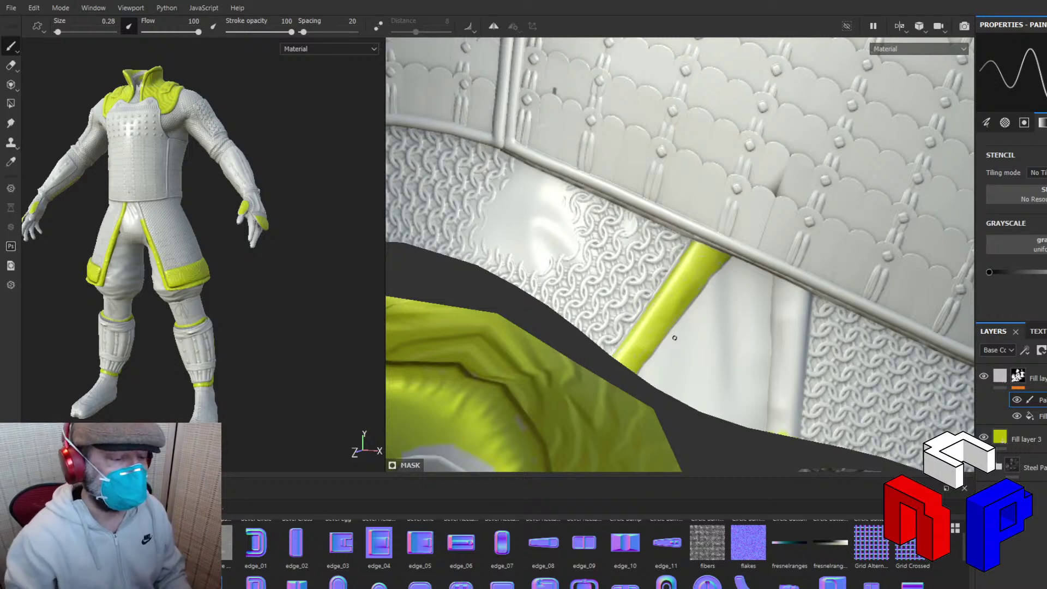
Paint the second trim strip below the breastplate, covering its upper end, both edges and middle beside the chainmail.
{"action": "left_click", "coordinate": [777, 297]}
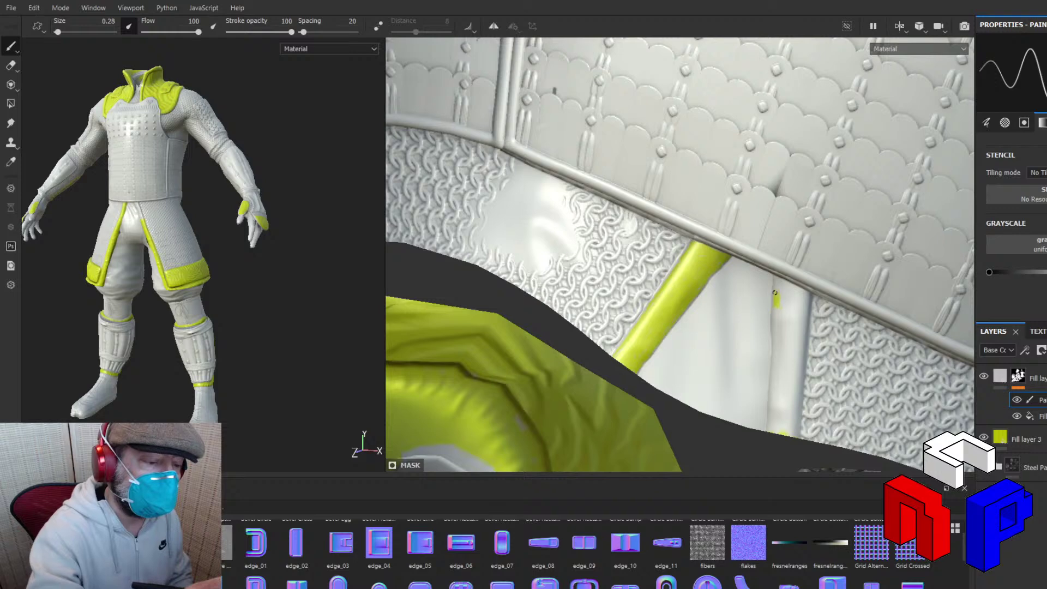
{"action": "left_click_drag", "start_coordinate": [775, 293], "coordinate": [776, 278]}
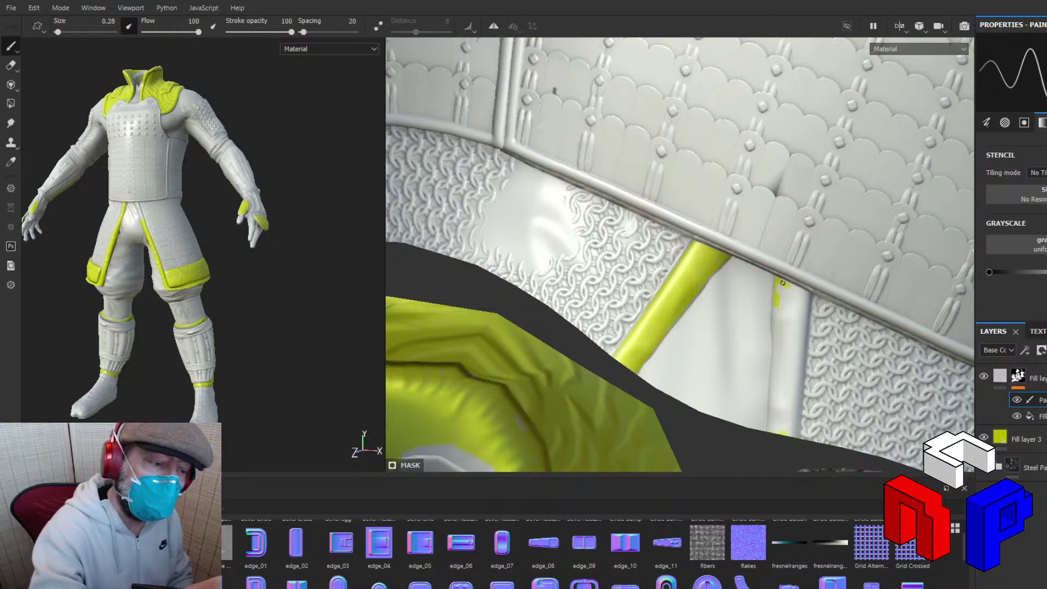
{"action": "mouse_move", "coordinate": [791, 287]}
{"action": "left_mouse_down"}
{"action": "mouse_move", "coordinate": [808, 295]}
{"action": "mouse_move", "coordinate": [791, 284]}
{"action": "left_mouse_up"}
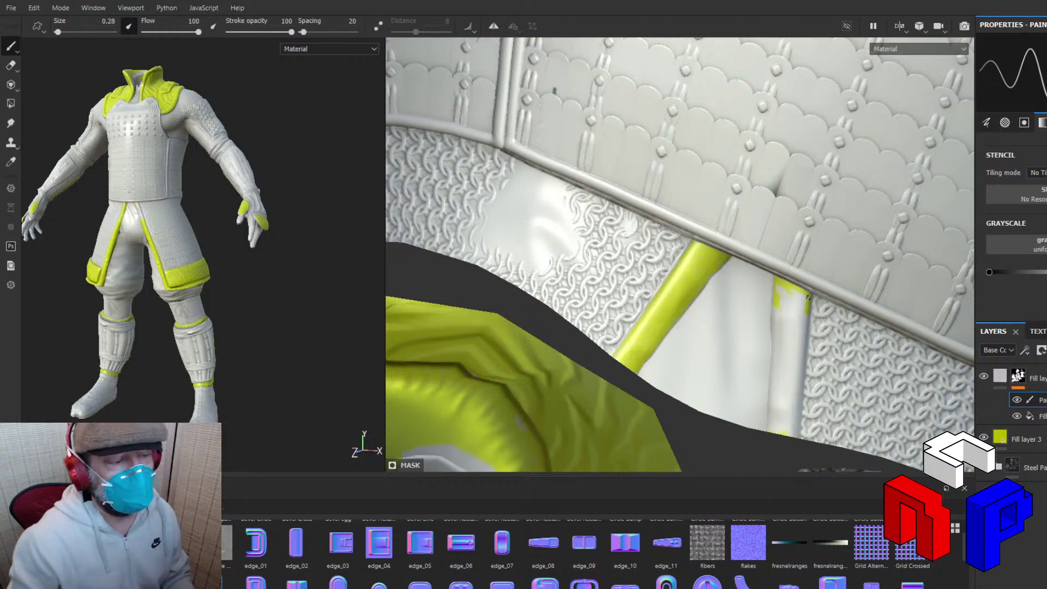
{"action": "left_click_drag", "start_coordinate": [808, 297], "coordinate": [829, 301], "text": "alt"}
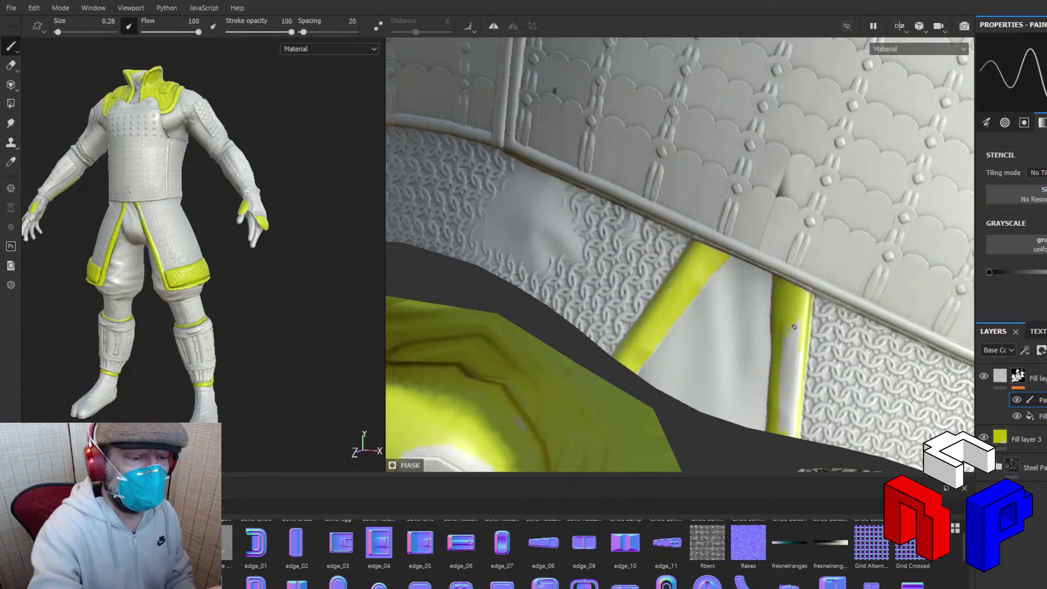
{"action": "left_click_drag", "start_coordinate": [794, 328], "coordinate": [796, 349]}
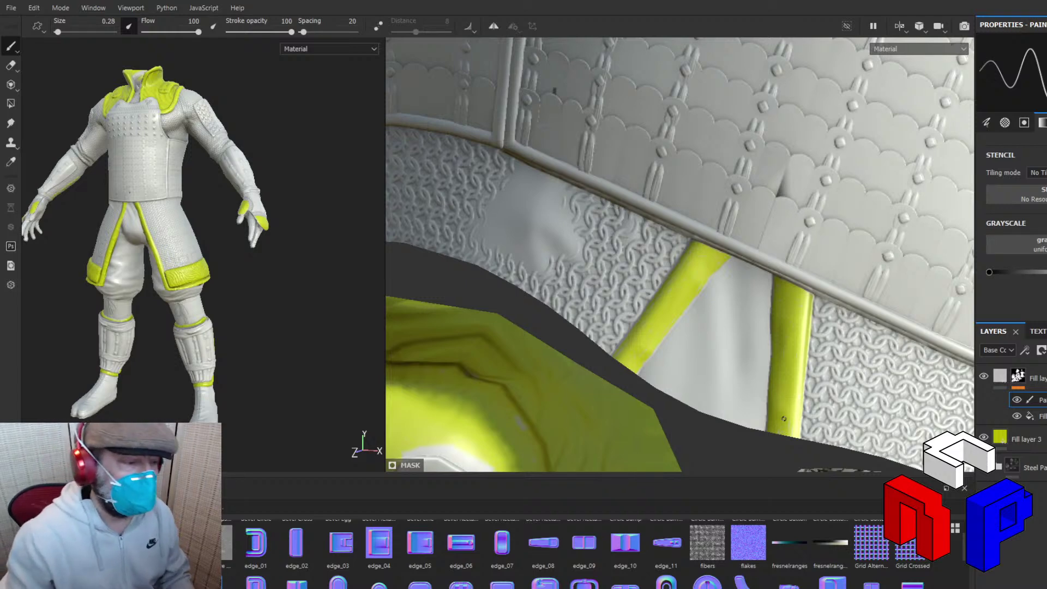
Paint the trim strip between the plain waist cloth and the chainmail below the breastplate, covering both edges, upper end and middle at brush size 0.28.
{"action": "scroll", "coordinate": [742, 340], "scroll_direction": "up", "scroll_amount": 3}
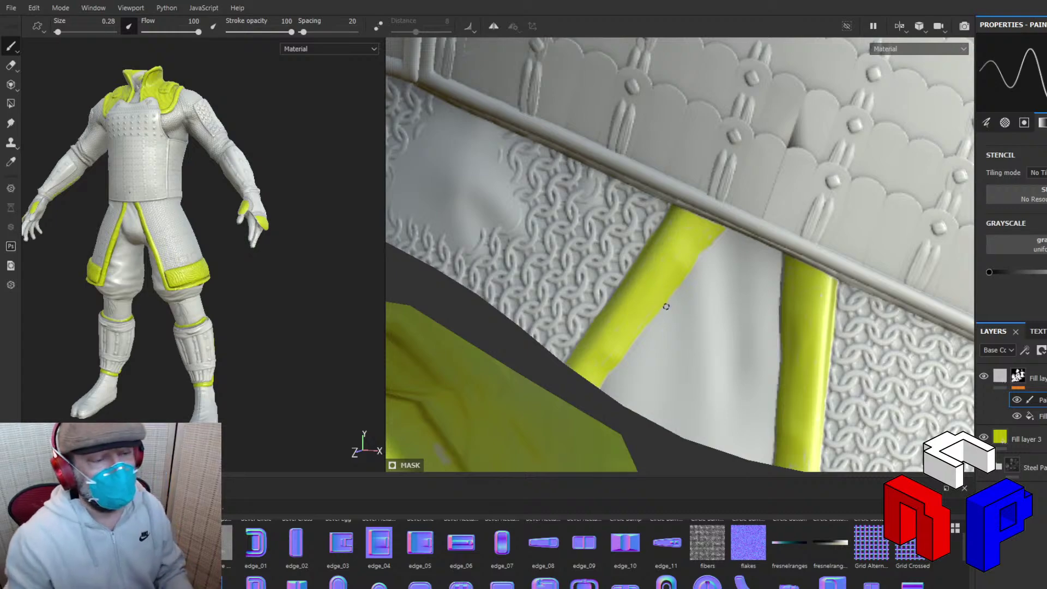
{"action": "mouse_move", "coordinate": [666, 307]}
{"action": "left_mouse_down", "text": "alt"}
{"action": "mouse_move", "coordinate": [685, 286]}
{"action": "mouse_move", "coordinate": [653, 309]}
{"action": "left_mouse_up", "text": "alt"}
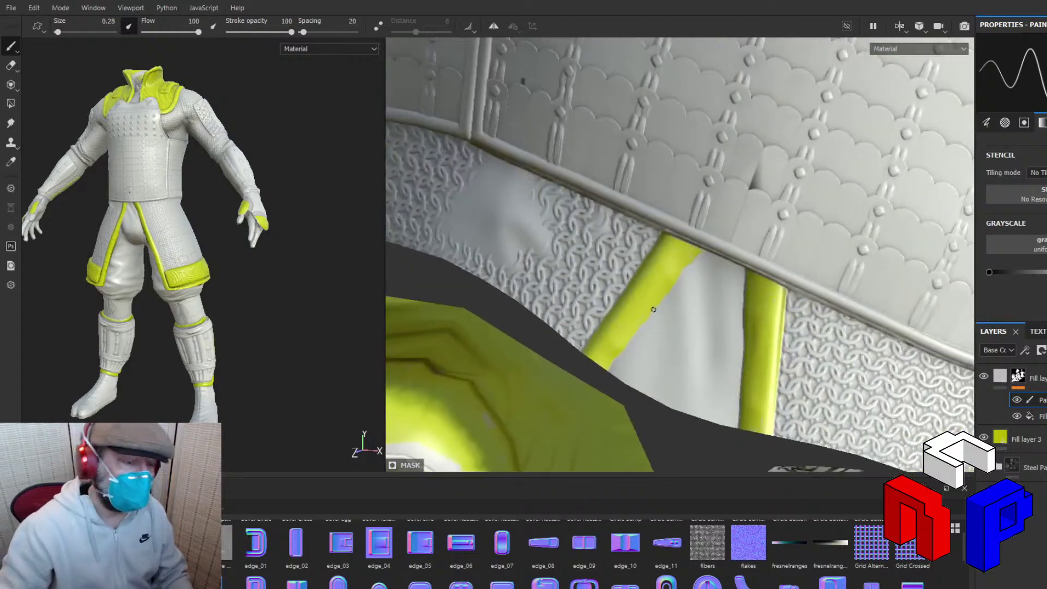
{"action": "scroll", "coordinate": [653, 309], "scroll_direction": "down", "scroll_amount": 5}
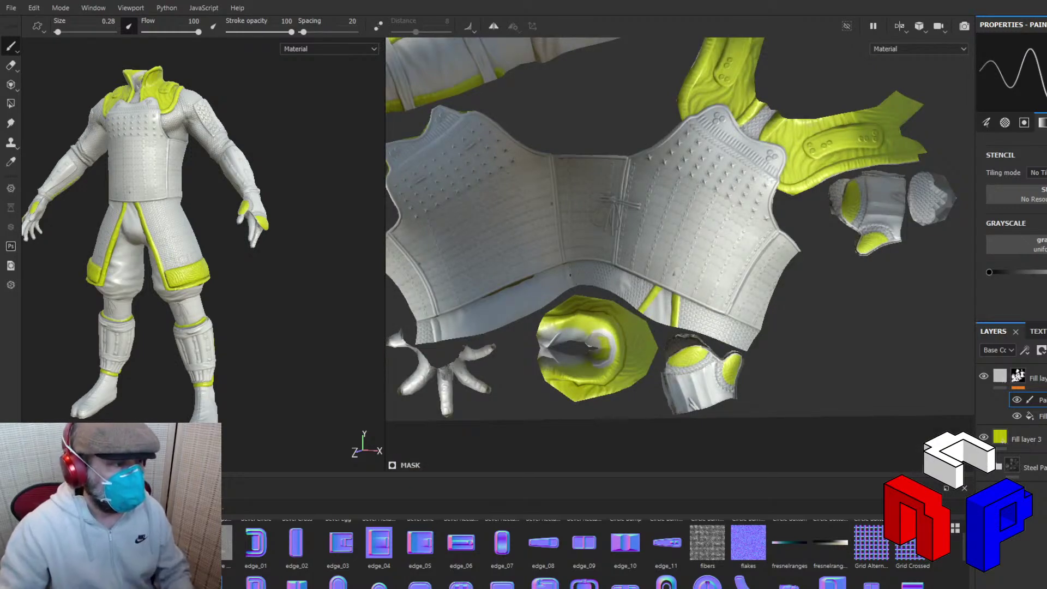
{"action": "scroll", "coordinate": [569, 276], "scroll_direction": "up", "scroll_amount": 8}
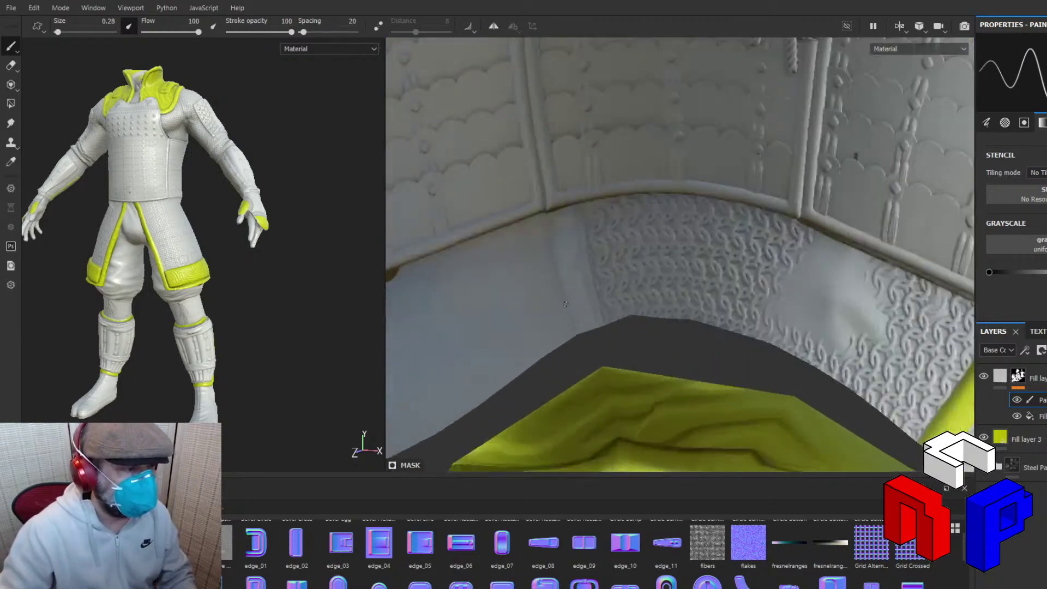
{"action": "mouse_move", "coordinate": [623, 279]}
{"action": "left_mouse_down", "text": "alt"}
{"action": "mouse_move", "coordinate": [573, 276]}
{"action": "mouse_move", "coordinate": [579, 261]}
{"action": "left_mouse_up", "text": "alt"}
{"action": "scroll", "coordinate": [579, 262], "scroll_direction": "up", "scroll_amount": 2}
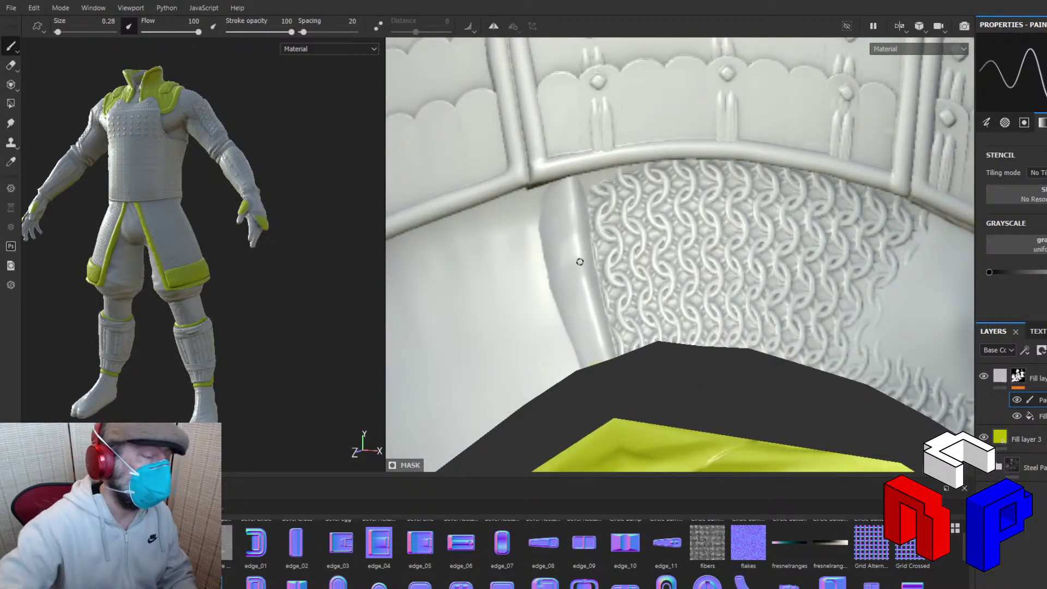
{"action": "left_click", "coordinate": [548, 195]}
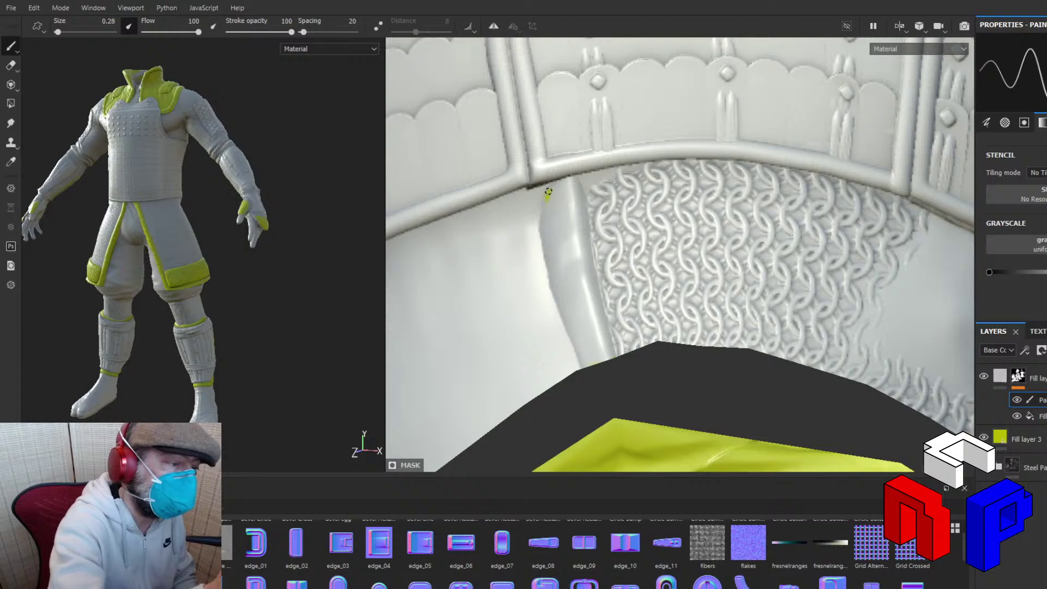
{"action": "mouse_move", "coordinate": [548, 192]}
{"action": "left_mouse_down"}
{"action": "mouse_move", "coordinate": [546, 260]}
{"action": "mouse_move", "coordinate": [583, 368]}
{"action": "mouse_move", "coordinate": [546, 224]}
{"action": "mouse_move", "coordinate": [552, 195]}
{"action": "left_mouse_up"}
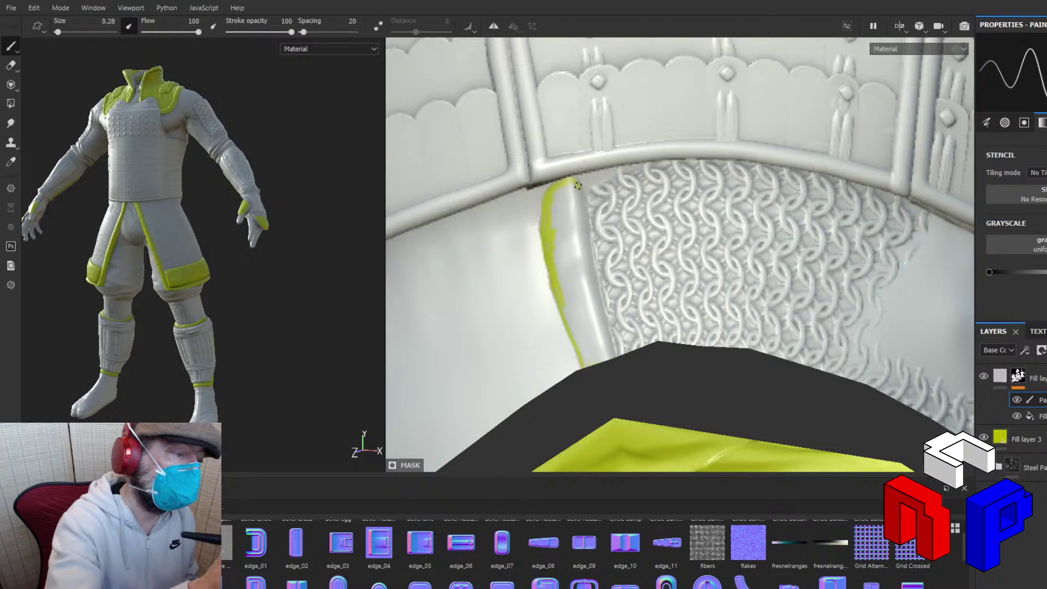
{"action": "mouse_move", "coordinate": [575, 179]}
{"action": "left_mouse_down"}
{"action": "mouse_move", "coordinate": [584, 219]}
{"action": "mouse_move", "coordinate": [583, 198]}
{"action": "left_mouse_up"}
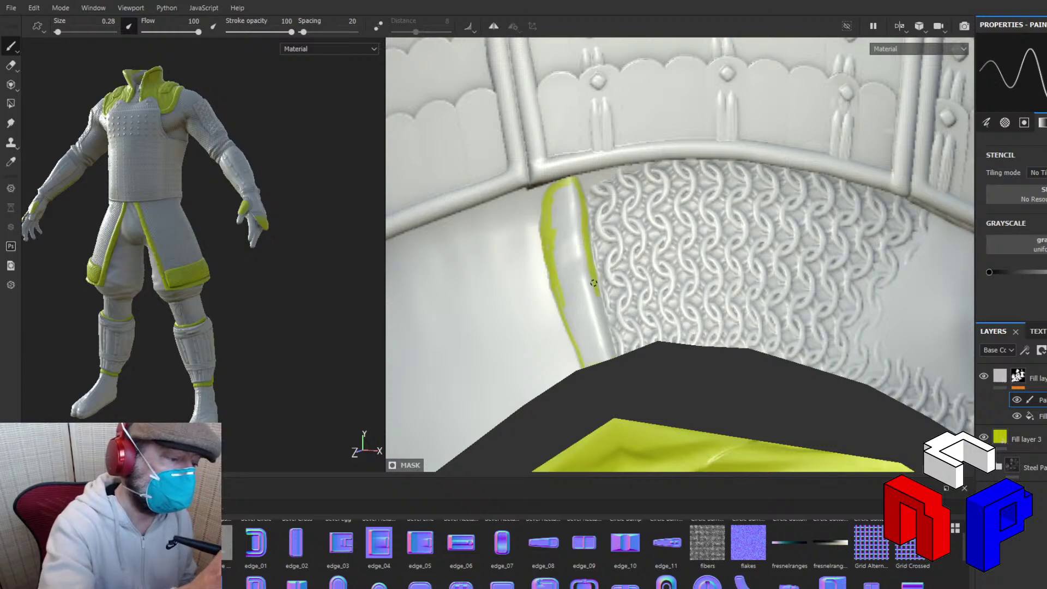
{"action": "left_click_drag", "start_coordinate": [601, 311], "coordinate": [609, 342]}
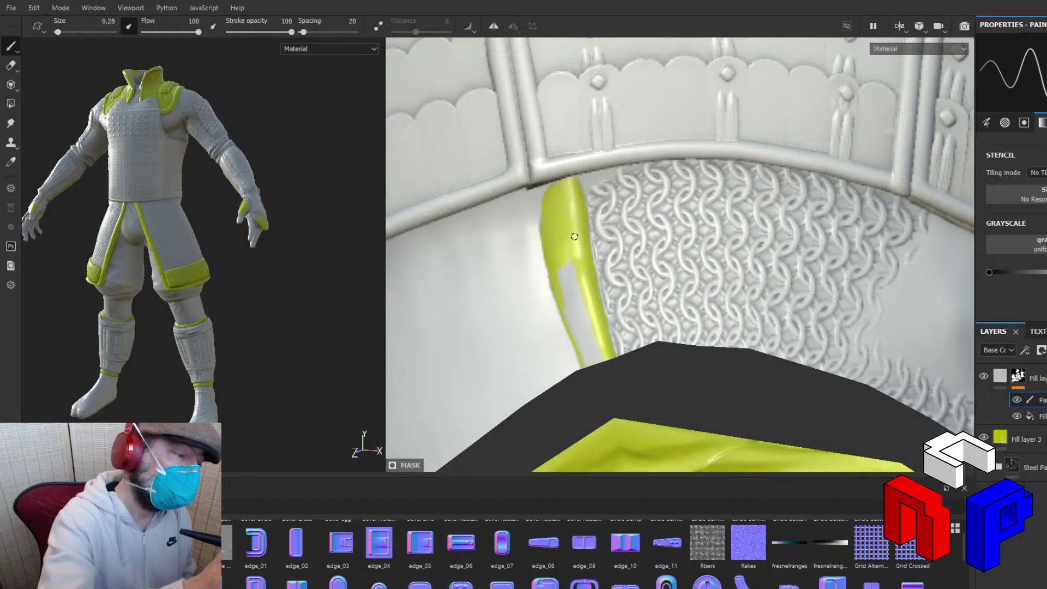
{"action": "mouse_move", "coordinate": [563, 254]}
{"action": "left_mouse_down"}
{"action": "mouse_move", "coordinate": [565, 315]}
{"action": "mouse_move", "coordinate": [585, 363]}
{"action": "left_mouse_up"}
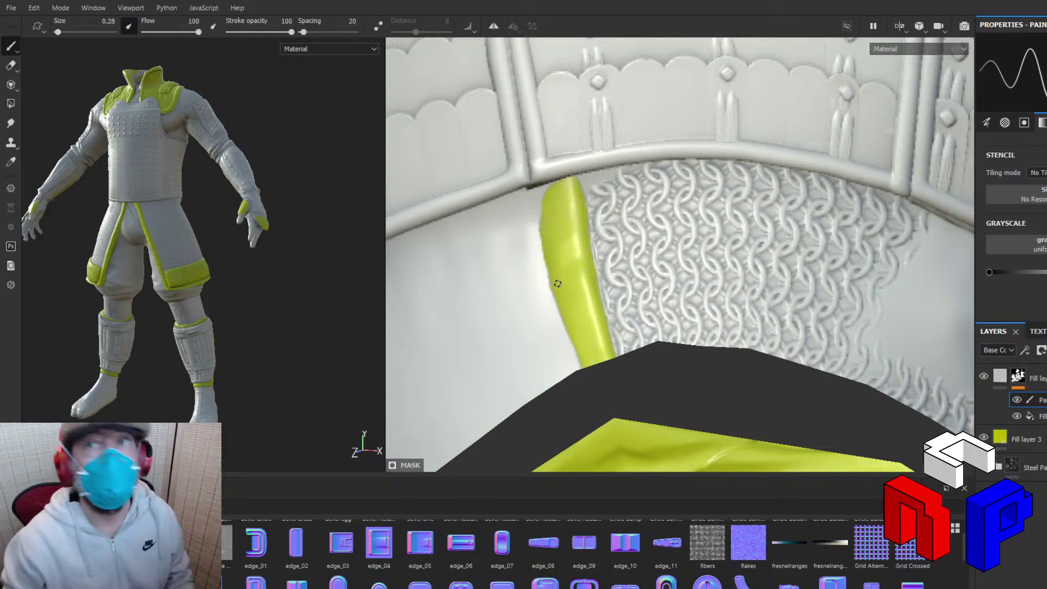
{"action": "mouse_move", "coordinate": [557, 284]}
{"action": "right_mouse_down", "text": "alt"}
{"action": "mouse_move", "coordinate": [557, 253]}
{"action": "mouse_move", "coordinate": [557, 294]}
{"action": "right_mouse_up", "text": "alt"}
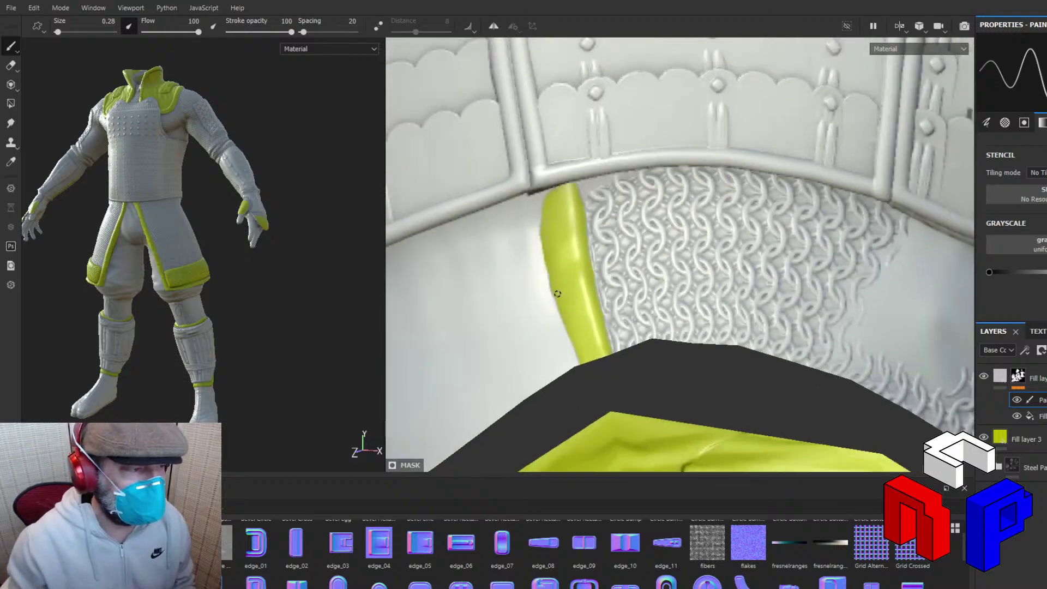
Outline and fill the trim strip beside the small chainmail patch at the far end of the breastplate island's waist cloth.
{"action": "scroll", "coordinate": [558, 294], "scroll_direction": "down", "scroll_amount": 12}
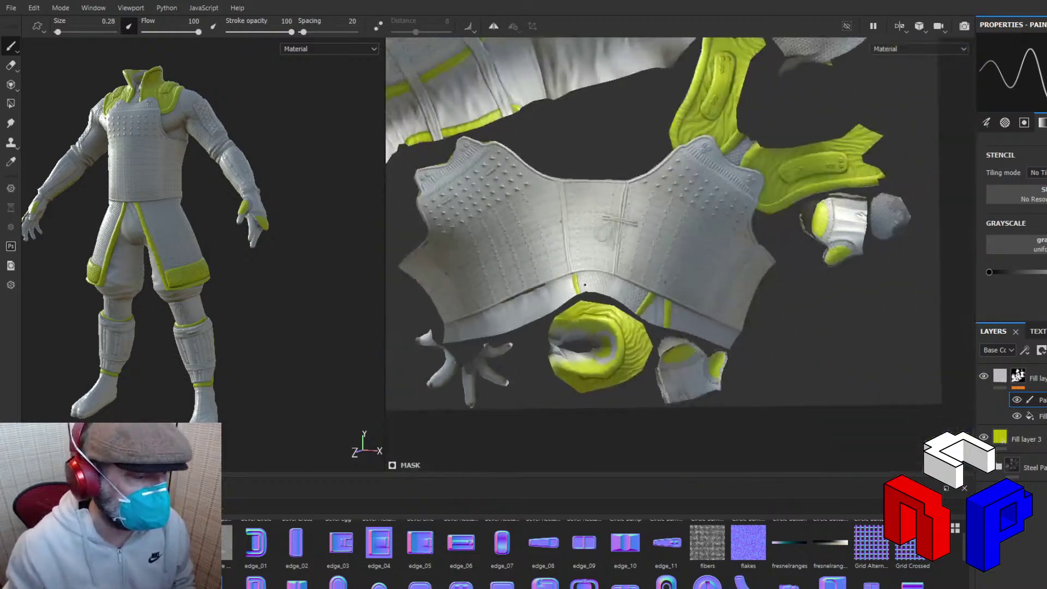
{"action": "scroll", "coordinate": [608, 280], "scroll_direction": "up", "scroll_amount": 4}
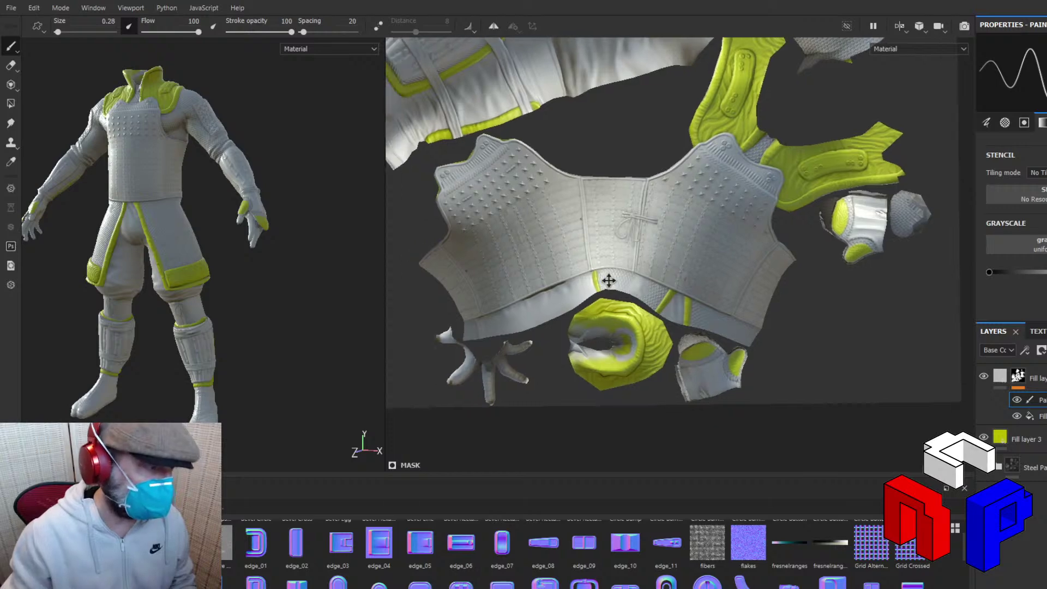
{"action": "scroll", "coordinate": [600, 321], "scroll_direction": "up", "scroll_amount": 4}
{"action": "scroll", "coordinate": [600, 322], "scroll_direction": "up", "scroll_amount": 5}
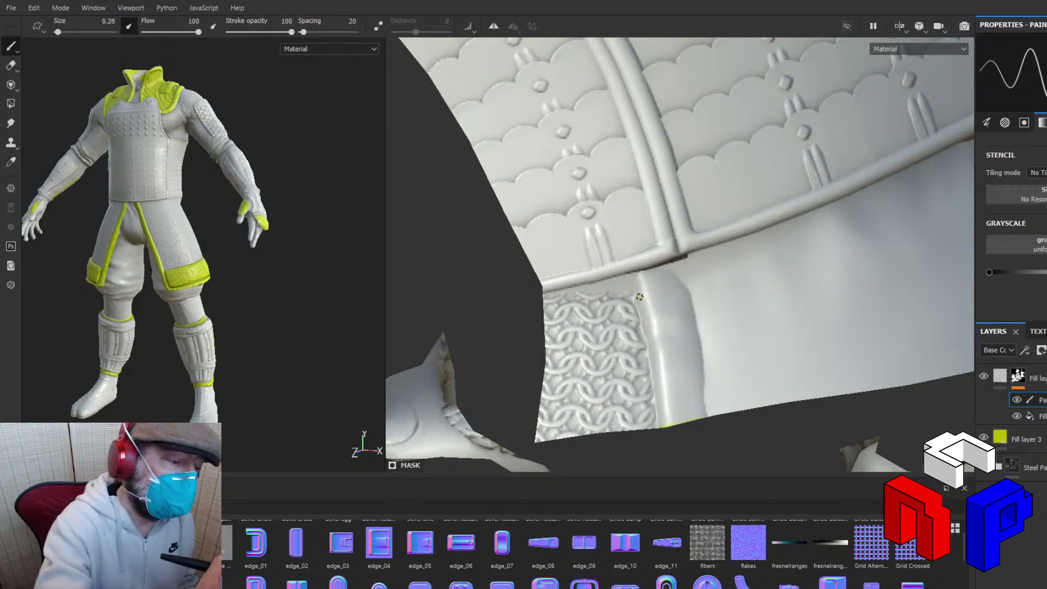
{"action": "mouse_move", "coordinate": [639, 301]}
{"action": "left_mouse_down"}
{"action": "mouse_move", "coordinate": [640, 273]}
{"action": "mouse_move", "coordinate": [661, 422]}
{"action": "mouse_move", "coordinate": [660, 410]}
{"action": "mouse_move", "coordinate": [701, 391]}
{"action": "mouse_move", "coordinate": [700, 372]}
{"action": "left_mouse_up"}
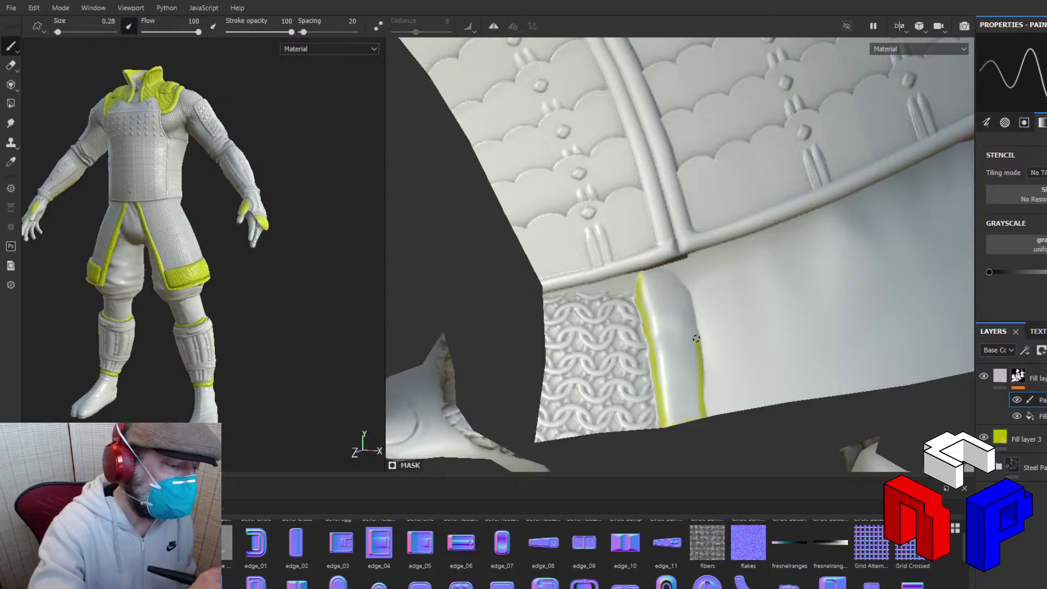
{"action": "left_click_drag", "start_coordinate": [691, 324], "coordinate": [689, 309]}
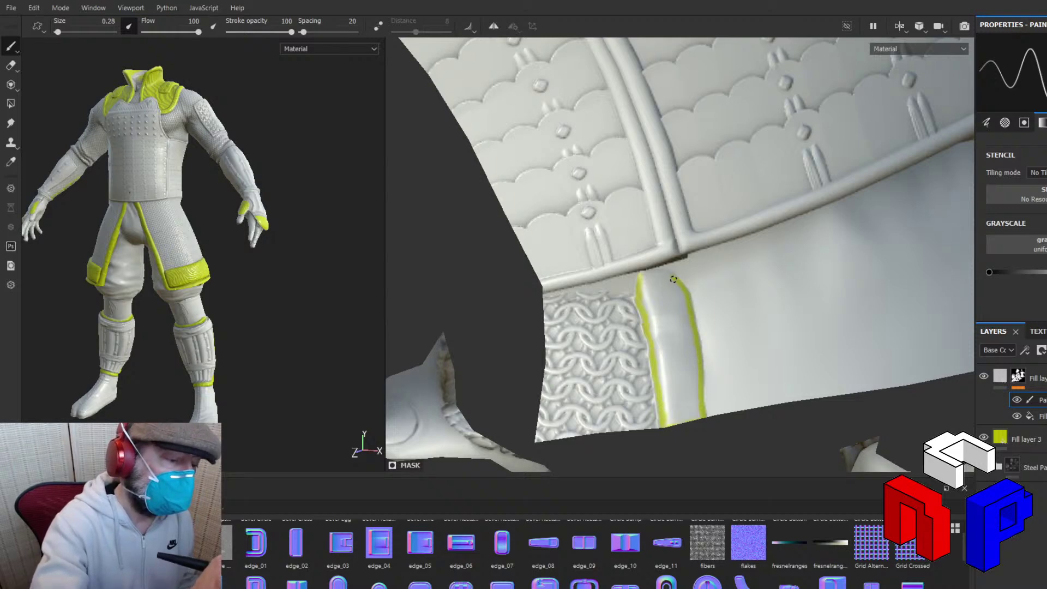
{"action": "left_click_drag", "start_coordinate": [674, 280], "coordinate": [642, 279]}
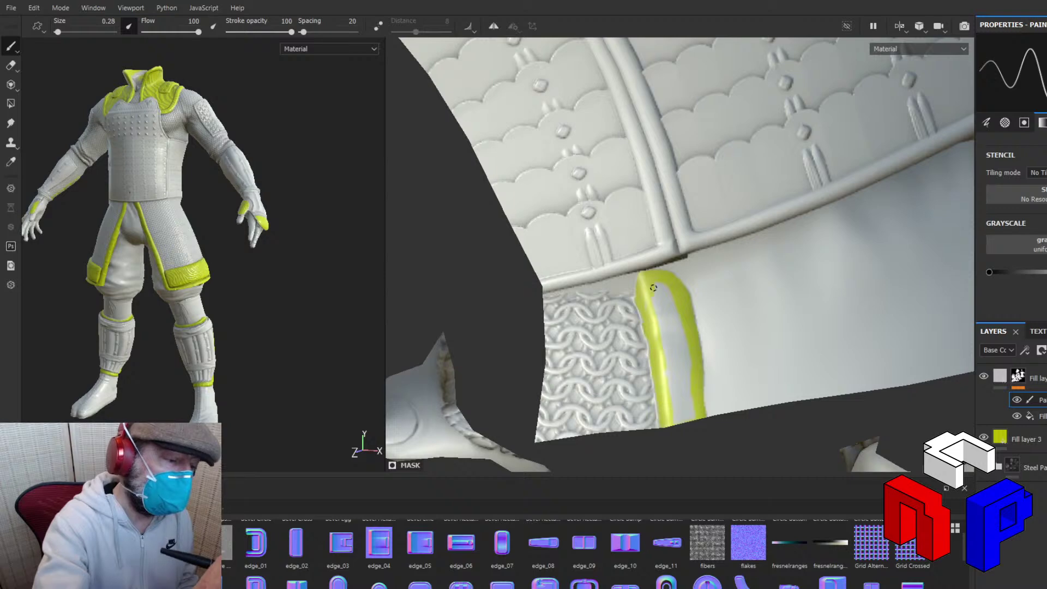
{"action": "mouse_move", "coordinate": [652, 308]}
{"action": "left_mouse_down"}
{"action": "mouse_move", "coordinate": [668, 313]}
{"action": "mouse_move", "coordinate": [665, 361]}
{"action": "mouse_move", "coordinate": [683, 328]}
{"action": "mouse_move", "coordinate": [673, 357]}
{"action": "mouse_move", "coordinate": [690, 409]}
{"action": "mouse_move", "coordinate": [685, 376]}
{"action": "mouse_move", "coordinate": [683, 419]}
{"action": "mouse_move", "coordinate": [672, 378]}
{"action": "mouse_move", "coordinate": [673, 419]}
{"action": "mouse_move", "coordinate": [681, 380]}
{"action": "mouse_move", "coordinate": [689, 401]}
{"action": "left_mouse_up"}
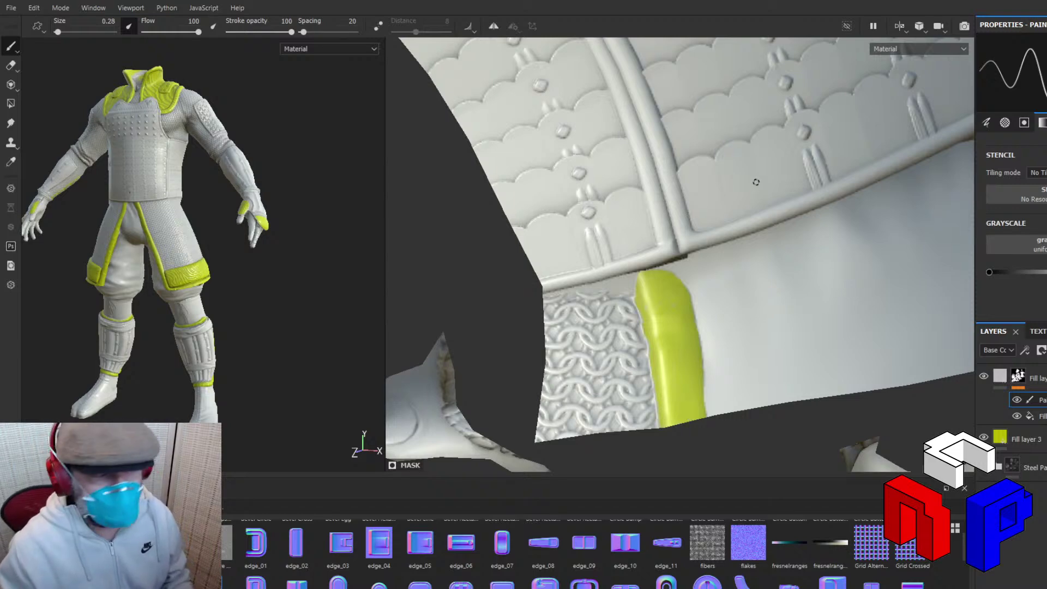
Look over the UV layout under rotated lighting, checking the waist cloth, hand, leg and collar islands for trim left unpainted.
{"action": "scroll", "coordinate": [788, 257], "scroll_direction": "down", "scroll_amount": 6}
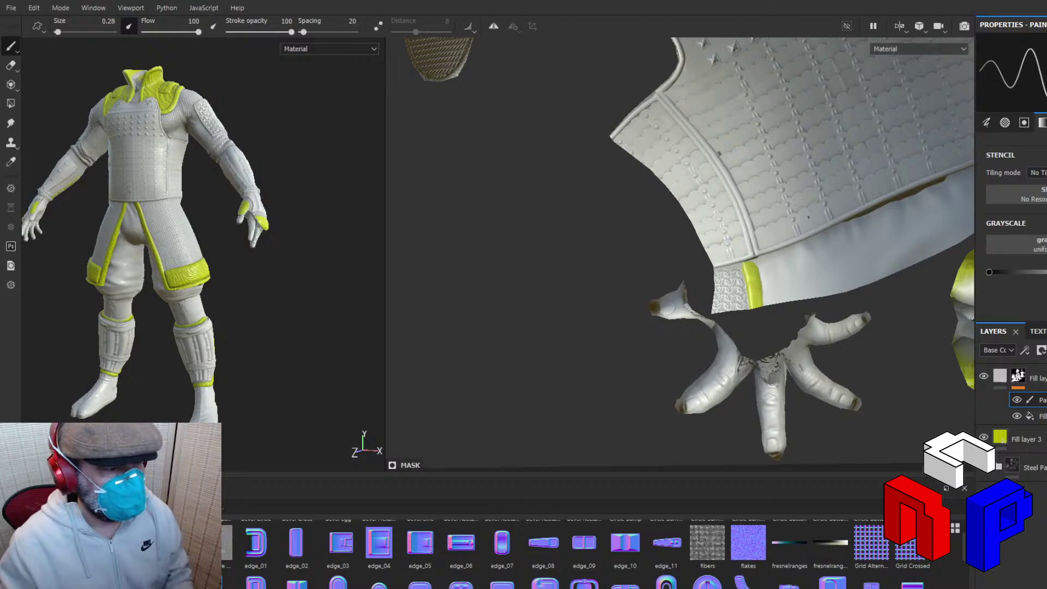
{"action": "scroll", "coordinate": [798, 234], "scroll_direction": "down", "scroll_amount": 3}
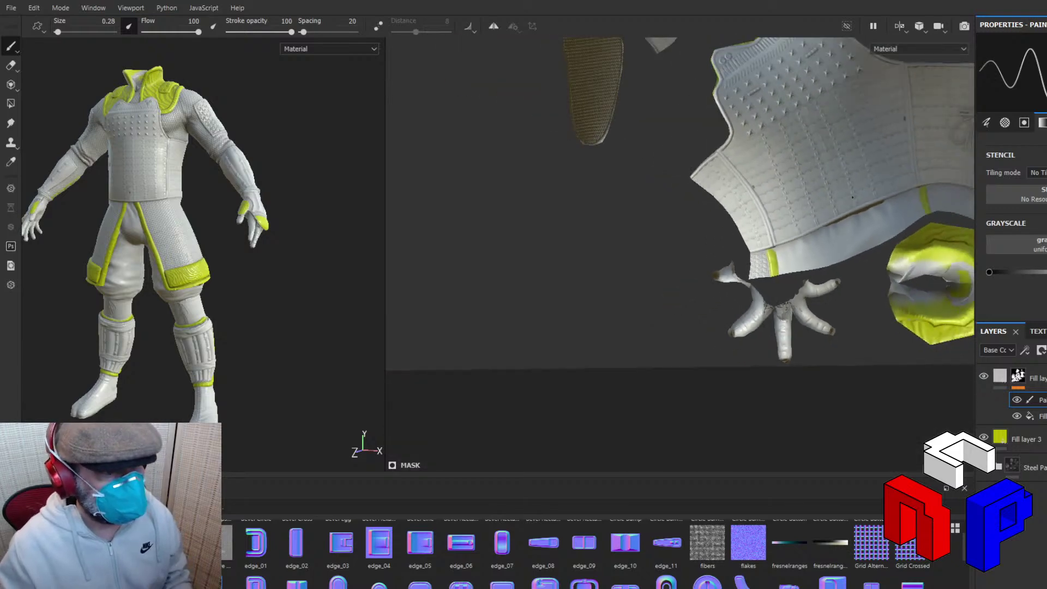
{"action": "scroll", "coordinate": [801, 232], "scroll_direction": "up", "scroll_amount": 8}
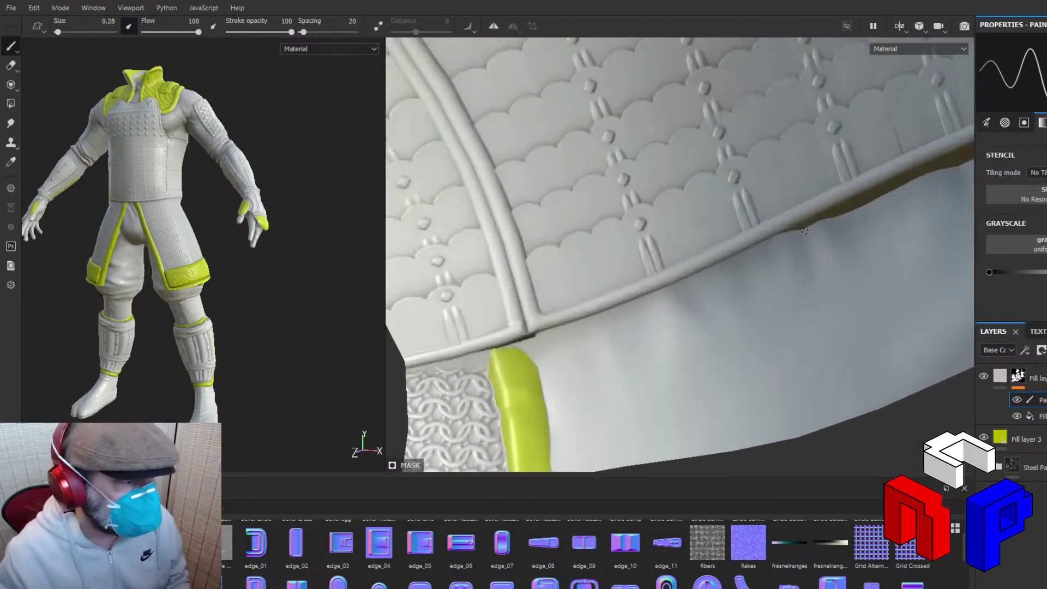
{"action": "scroll", "coordinate": [805, 232], "scroll_direction": "down", "scroll_amount": 5}
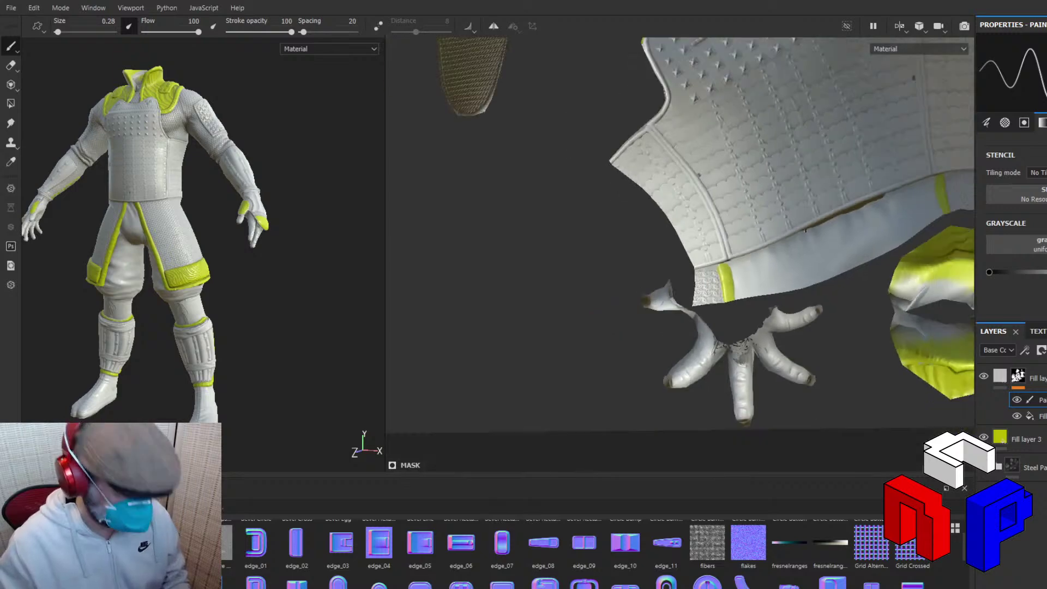
{"action": "scroll", "coordinate": [720, 305], "scroll_direction": "down", "scroll_amount": 6}
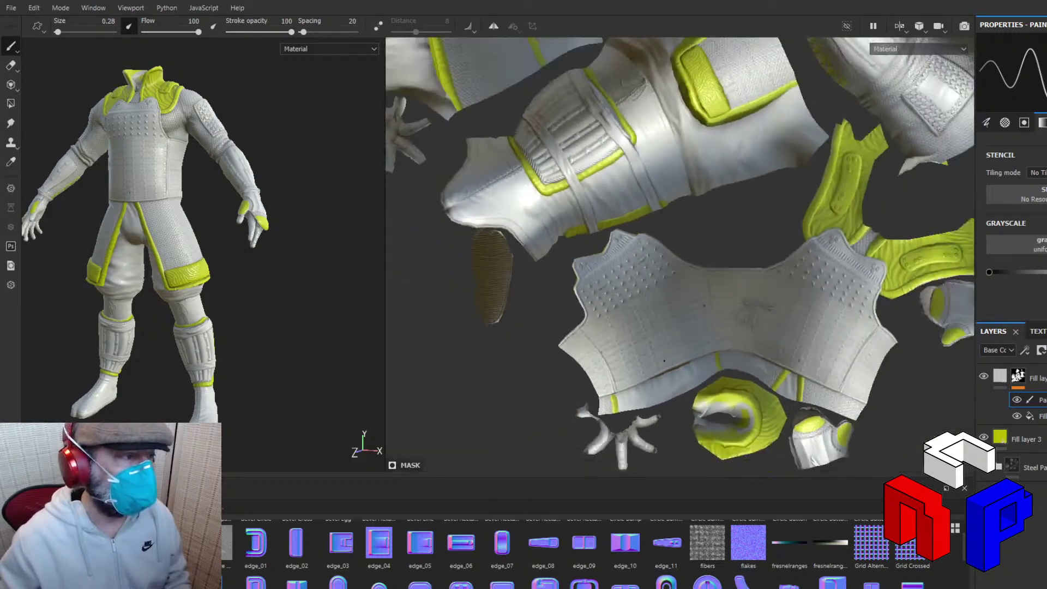
{"action": "scroll", "coordinate": [669, 355], "scroll_direction": "down", "scroll_amount": 3}
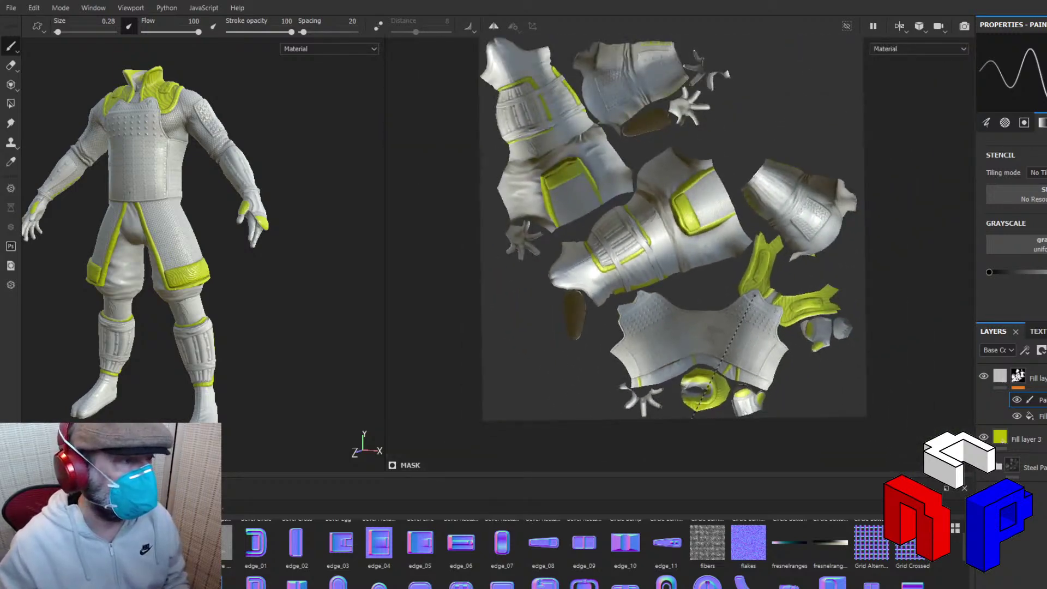
{"action": "right_click_drag", "start_coordinate": [725, 299], "coordinate": [357, 324], "text": "shift"}
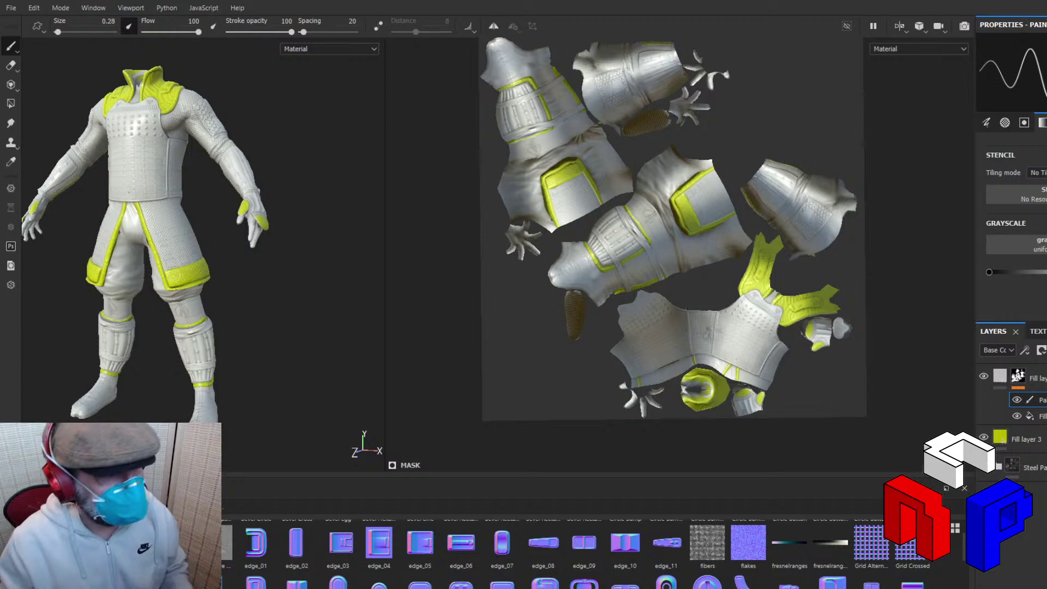
{"action": "scroll", "coordinate": [703, 370], "scroll_direction": "up", "scroll_amount": 6}
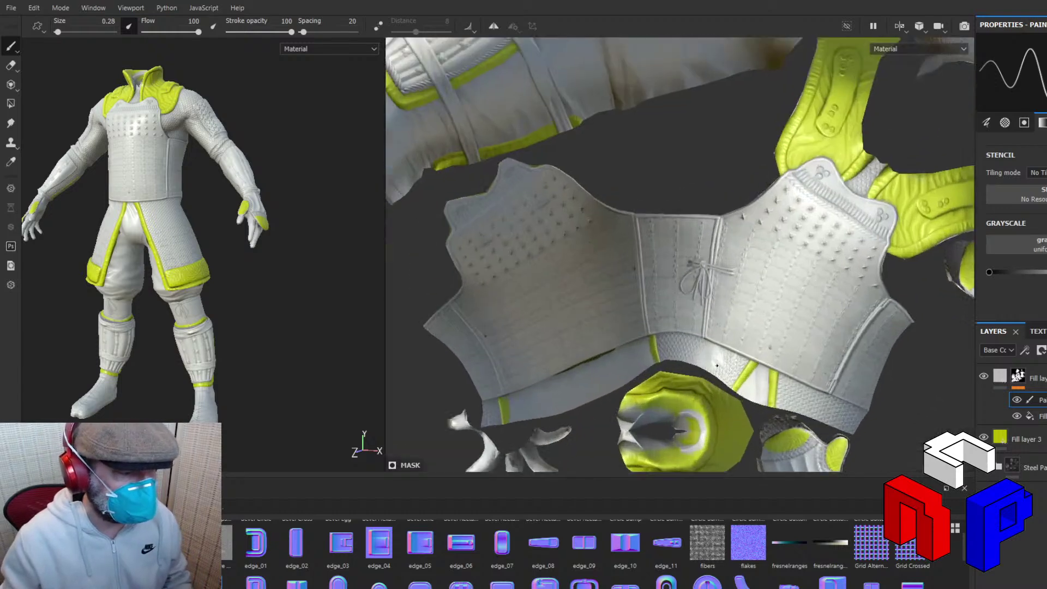
{"action": "middle_click_drag", "start_coordinate": [693, 440], "coordinate": [823, 119]}
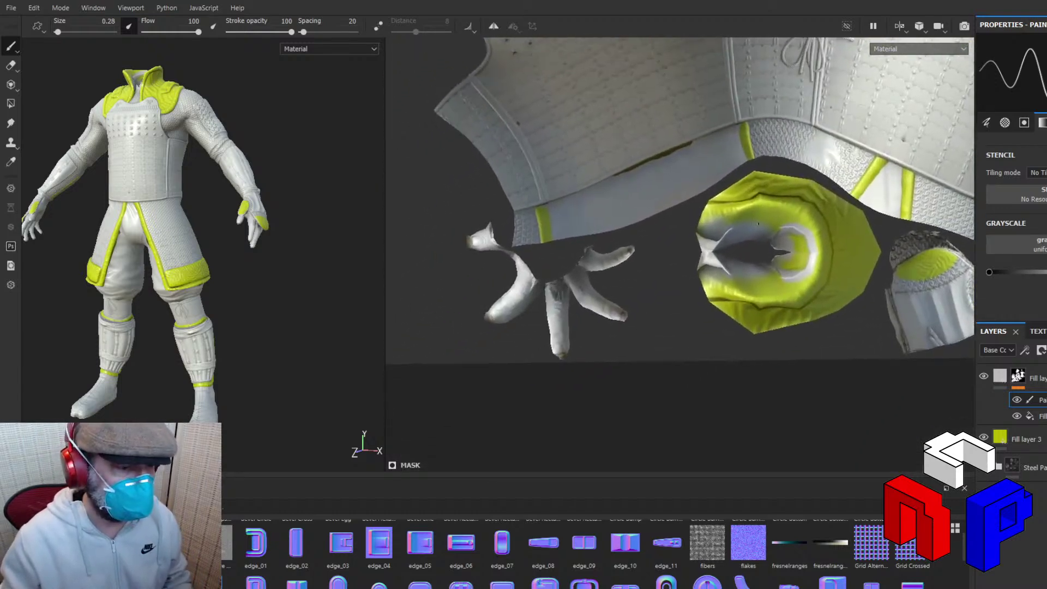
{"action": "scroll", "coordinate": [678, 299], "scroll_direction": "down", "scroll_amount": 5}
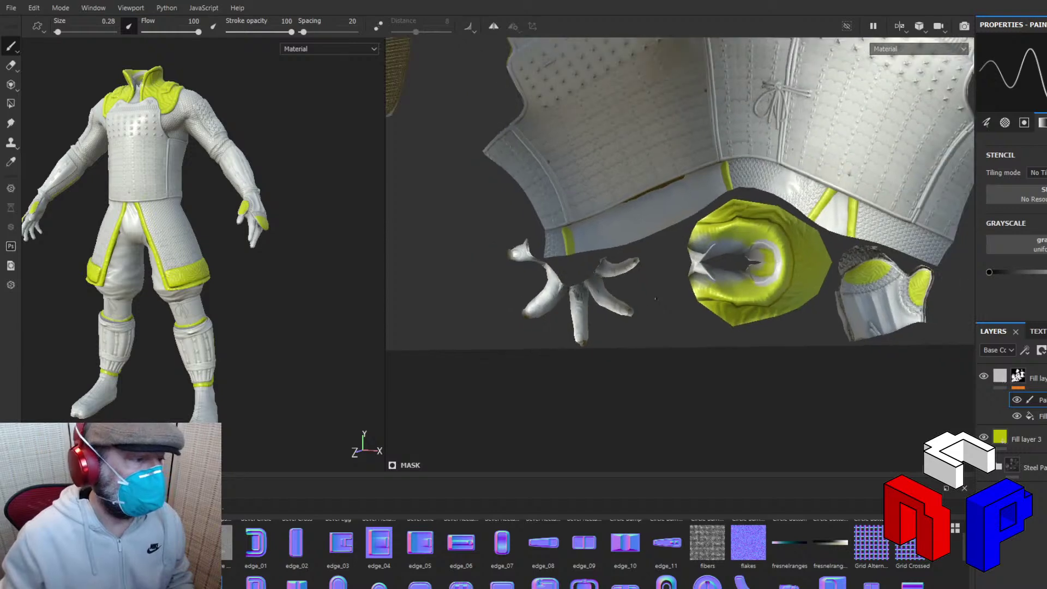
{"action": "scroll", "coordinate": [656, 299], "scroll_direction": "down", "scroll_amount": 3}
{"action": "scroll", "coordinate": [656, 298], "scroll_direction": "up", "scroll_amount": 5}
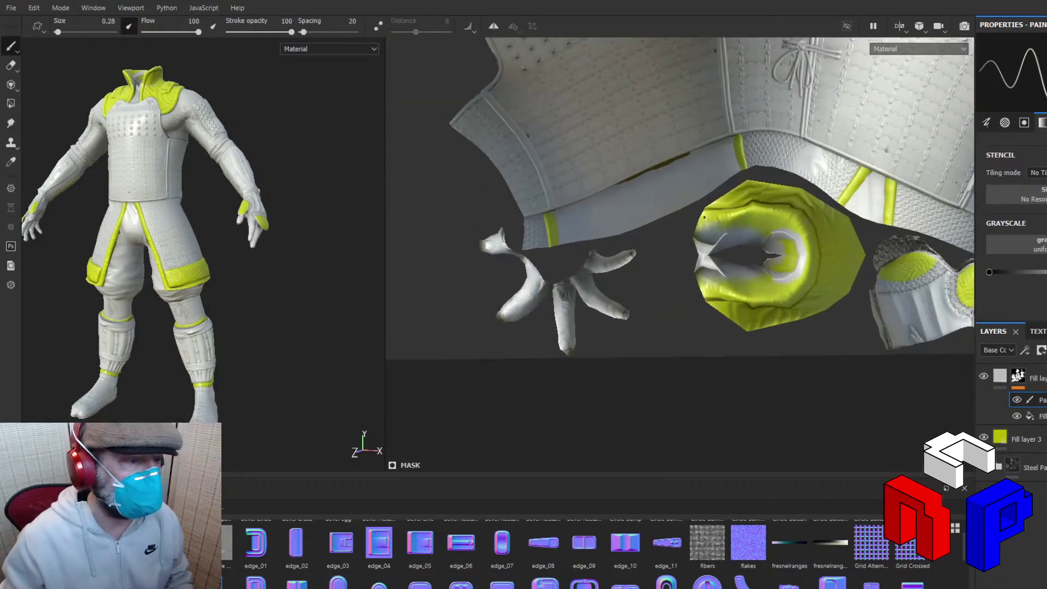
Paint along the cloth crease and around the narrow raised fold on the upper half of the round island below the breastplate.
{"action": "scroll", "coordinate": [703, 217], "scroll_direction": "up", "scroll_amount": 6}
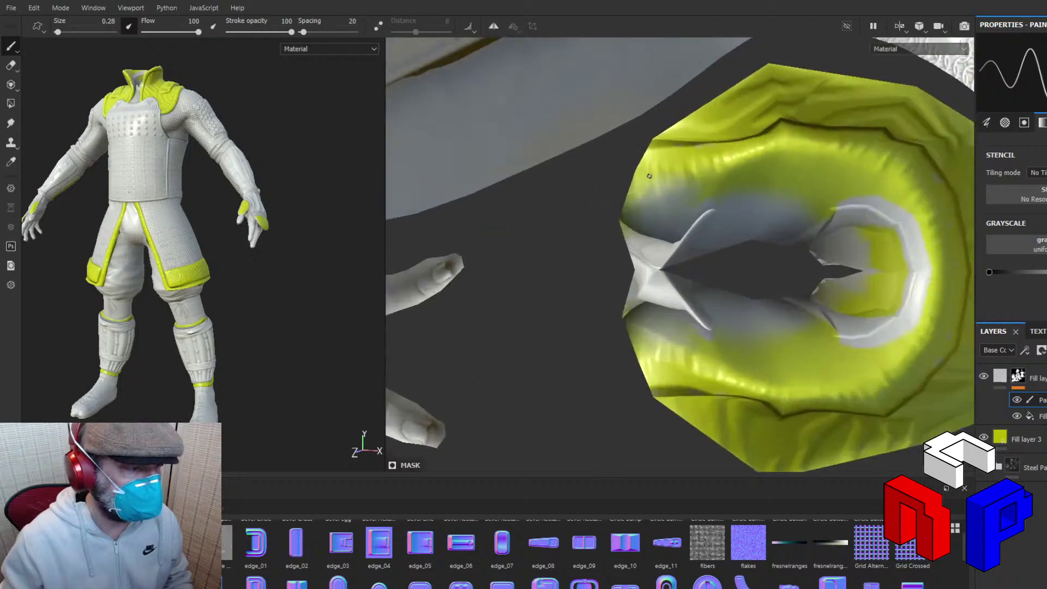
{"action": "scroll", "coordinate": [649, 176], "scroll_direction": "up", "scroll_amount": 3}
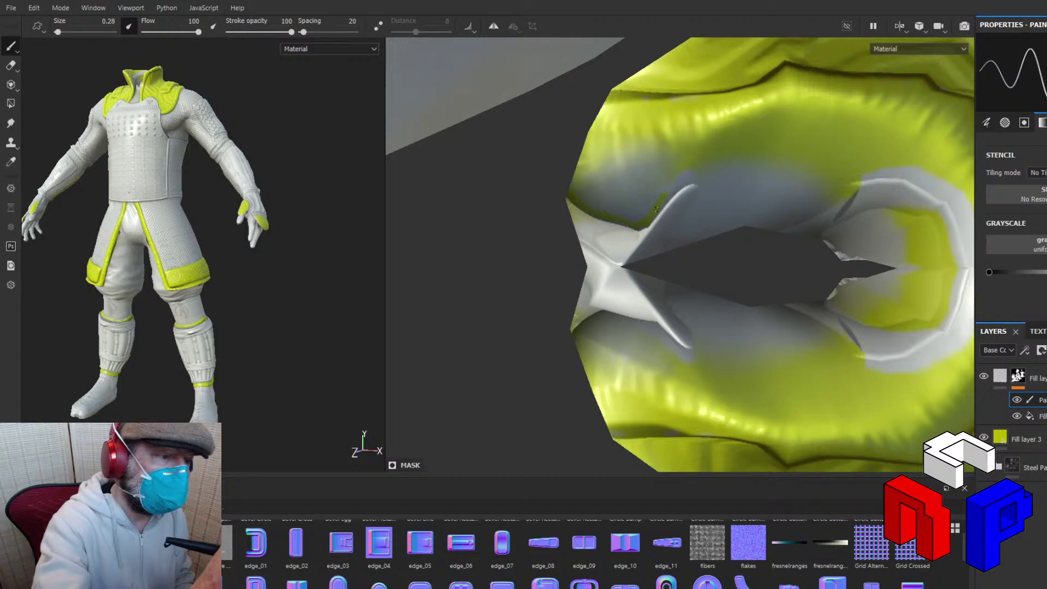
{"action": "left_click_drag", "start_coordinate": [656, 208], "coordinate": [686, 180]}
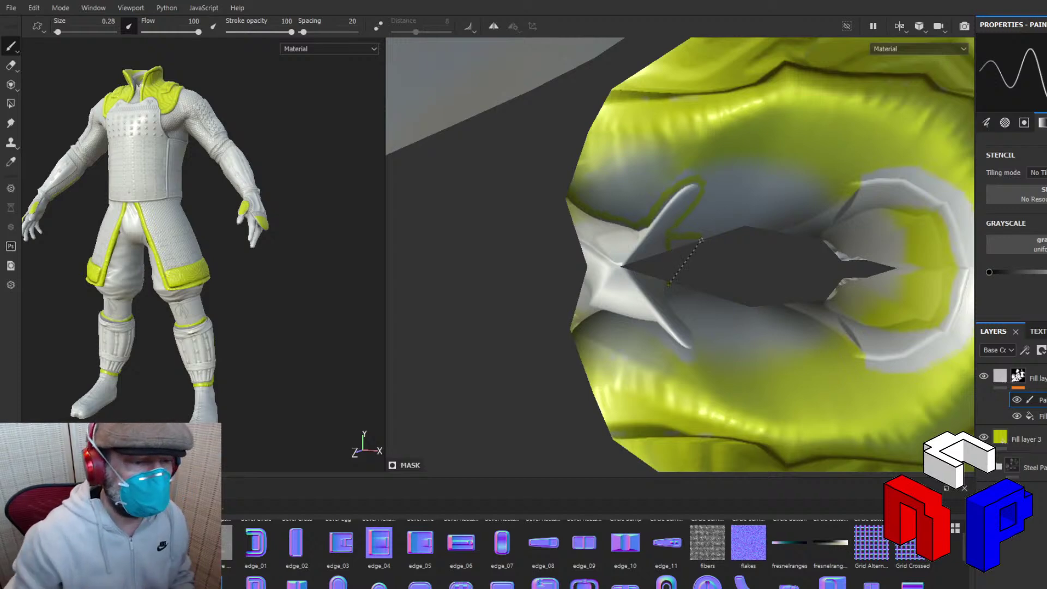
Outline the curved ring inside the round island below the breastplate, and fill its remaining bare cloth at brush size 2.14.
{"action": "mouse_move", "coordinate": [701, 240]}
{"action": "right_mouse_down", "text": "shift"}
{"action": "mouse_move", "coordinate": [748, 243]}
{"action": "mouse_move", "coordinate": [730, 242]}
{"action": "right_mouse_up", "text": "shift"}
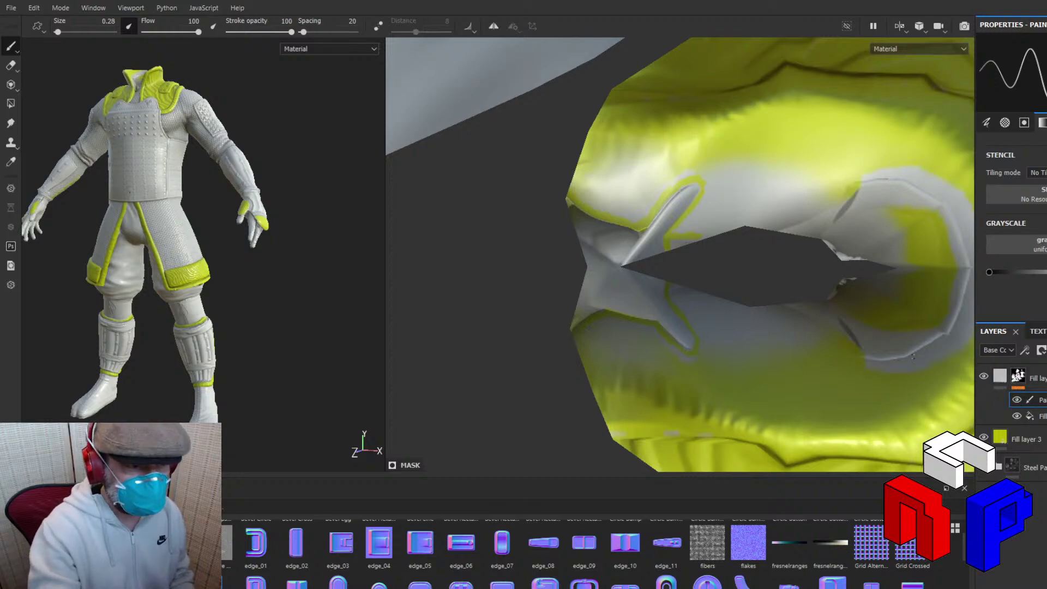
{"action": "mouse_move", "coordinate": [877, 189]}
{"action": "left_mouse_down"}
{"action": "mouse_move", "coordinate": [892, 180]}
{"action": "mouse_move", "coordinate": [933, 195]}
{"action": "mouse_move", "coordinate": [958, 248]}
{"action": "left_mouse_up"}
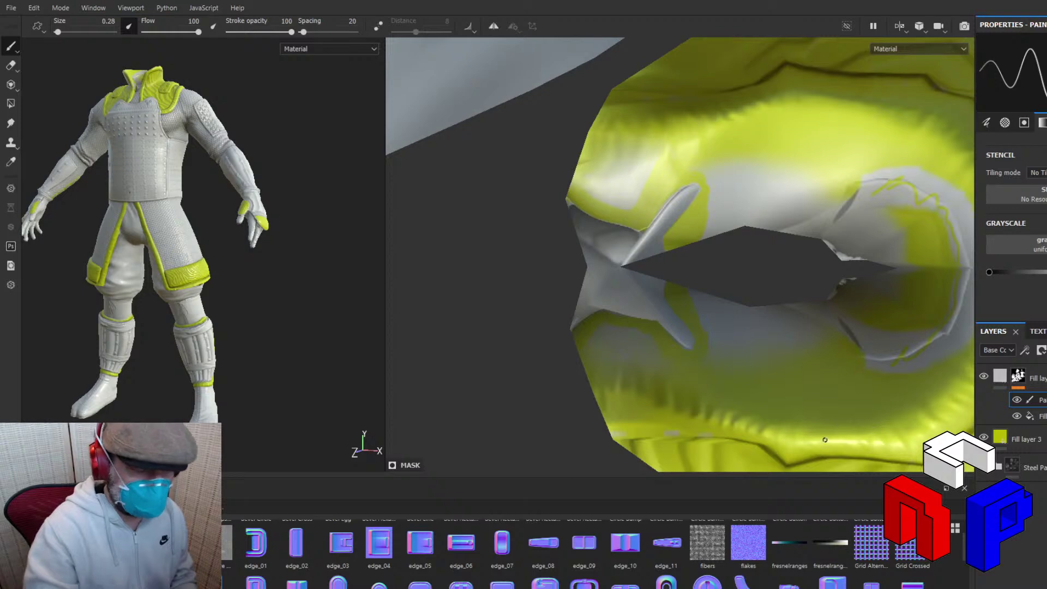
{"action": "mouse_move", "coordinate": [681, 438]}
{"action": "middle_mouse_down", "text": "alt"}
{"action": "mouse_move", "coordinate": [656, 442]}
{"action": "mouse_move", "coordinate": [685, 364]}
{"action": "mouse_move", "coordinate": [567, 397]}
{"action": "middle_mouse_up", "text": "alt"}
{"action": "scroll", "coordinate": [572, 421], "scroll_direction": "down", "scroll_amount": 3}
{"action": "scroll", "coordinate": [630, 424], "scroll_direction": "down", "scroll_amount": 2}
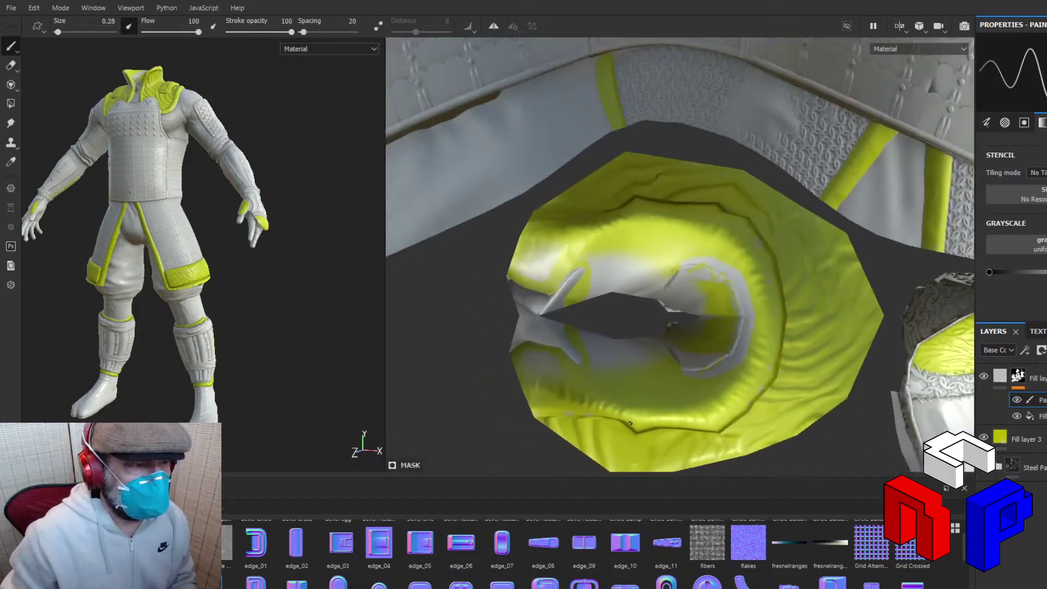
{"action": "mouse_move", "coordinate": [671, 404]}
{"action": "right_mouse_down", "text": "shift"}
{"action": "mouse_move", "coordinate": [589, 388]}
{"action": "mouse_move", "coordinate": [610, 391]}
{"action": "right_mouse_up", "text": "shift"}
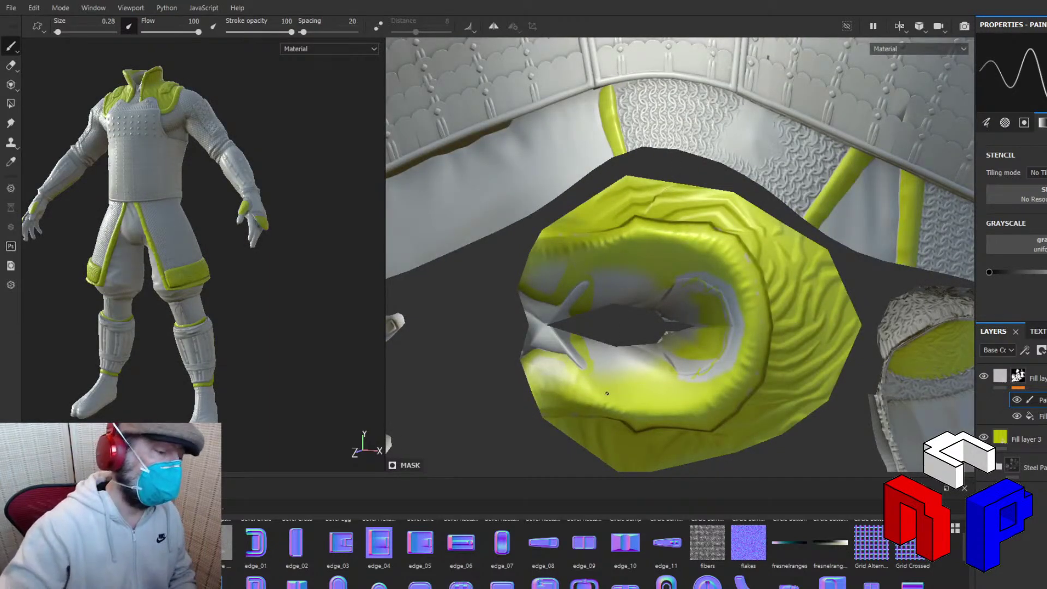
{"action": "left_click_drag", "start_coordinate": [58, 35], "coordinate": [64, 37]}
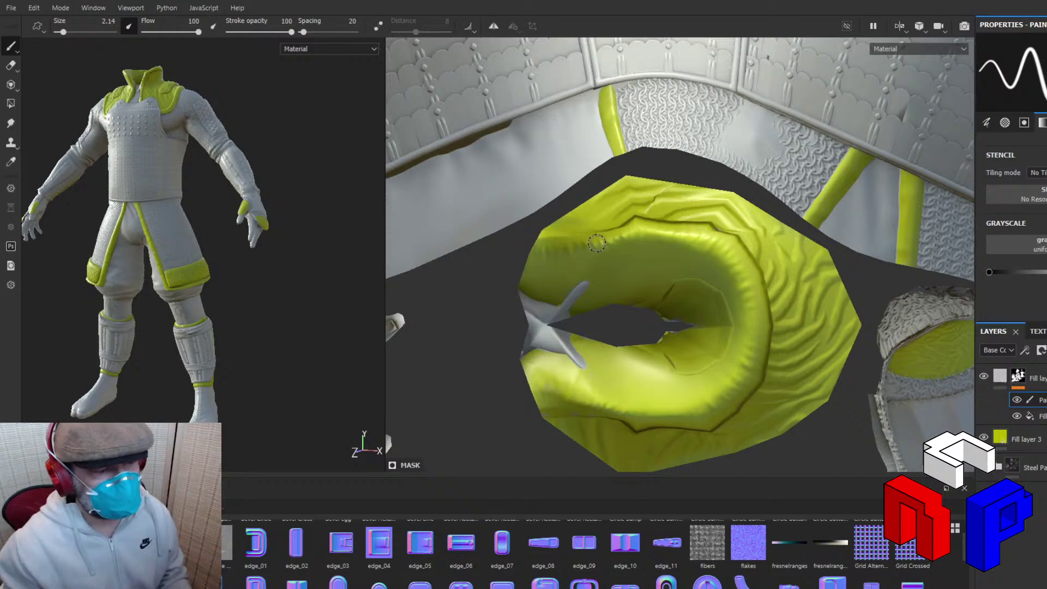
{"action": "mouse_move", "coordinate": [719, 265]}
{"action": "right_mouse_down", "text": "shift"}
{"action": "mouse_move", "coordinate": [647, 262]}
{"action": "mouse_move", "coordinate": [661, 265]}
{"action": "right_mouse_up", "text": "shift"}
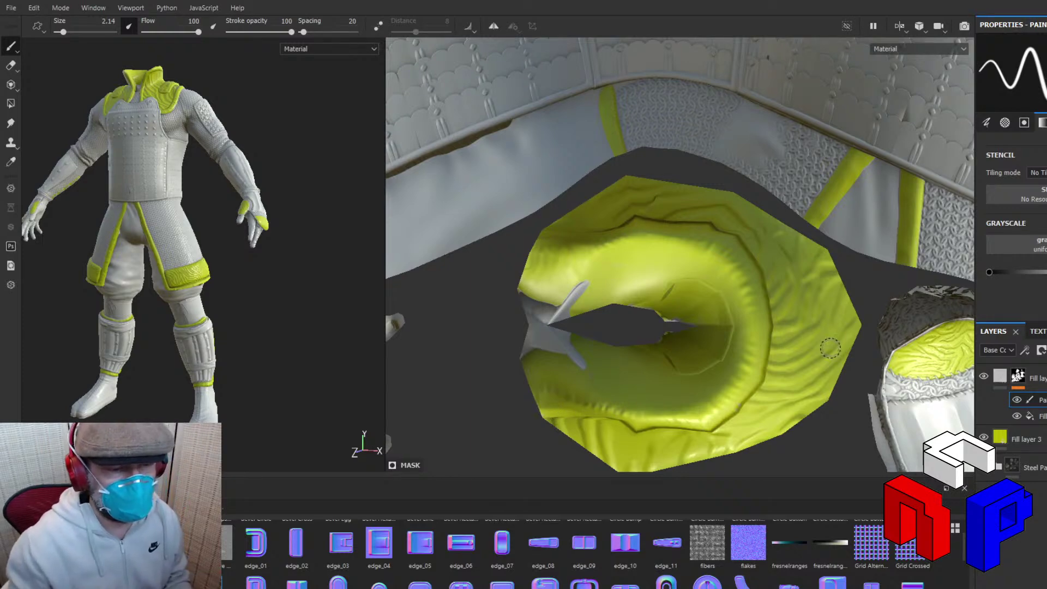
Look over the whole UV layout, and examine the upper hand island and the laced trim edge of the neighbouring sleeve for unpainted areas.
{"action": "mouse_move", "coordinate": [813, 350]}
{"action": "right_mouse_down", "text": "alt"}
{"action": "mouse_move", "coordinate": [822, 350]}
{"action": "mouse_move", "coordinate": [786, 352]}
{"action": "mouse_move", "coordinate": [806, 351]}
{"action": "mouse_move", "coordinate": [836, 299]}
{"action": "mouse_move", "coordinate": [778, 257]}
{"action": "mouse_move", "coordinate": [794, 212]}
{"action": "right_mouse_up", "text": "alt"}
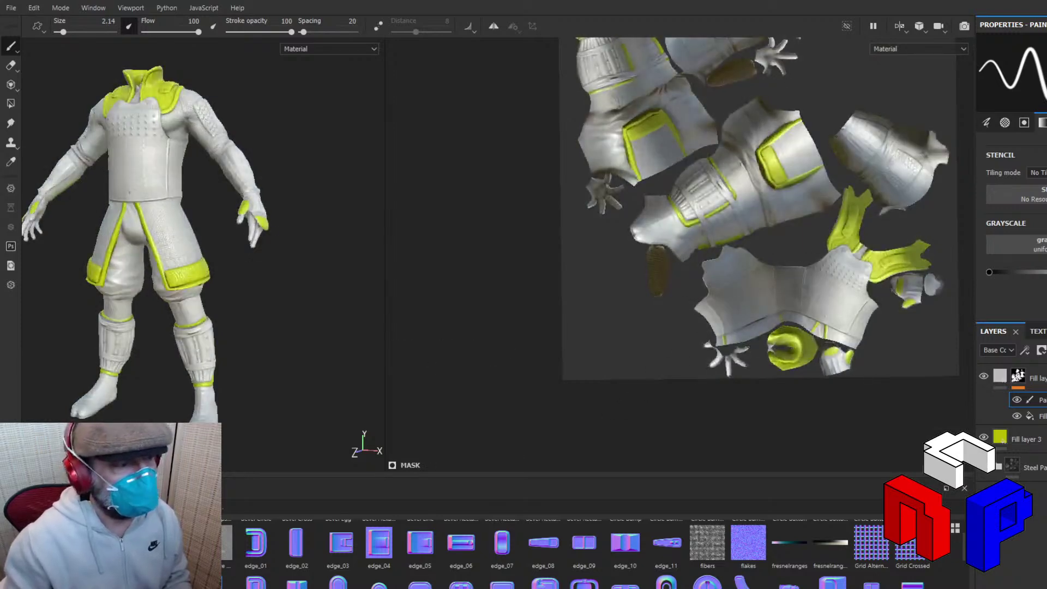
{"action": "middle_click_drag", "start_coordinate": [793, 213], "coordinate": [726, 275]}
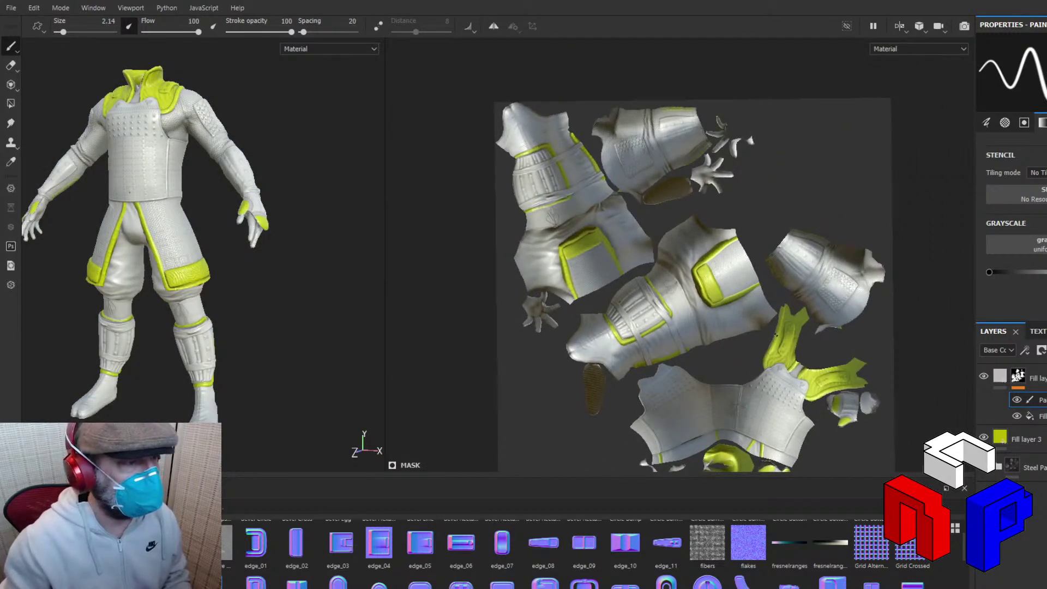
{"action": "scroll", "coordinate": [740, 189], "scroll_direction": "up", "scroll_amount": 6}
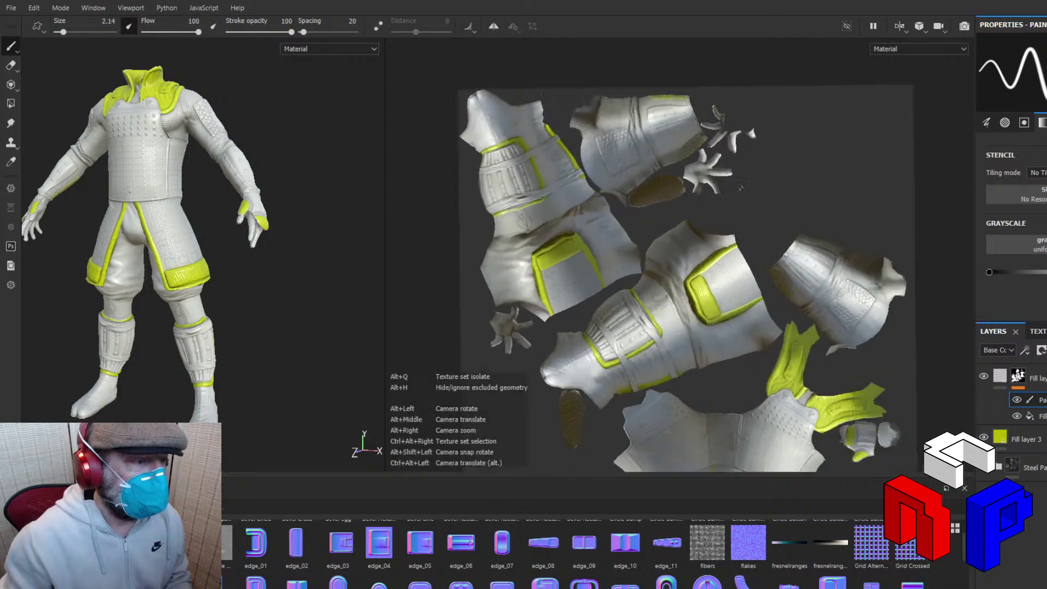
{"action": "right_click_drag", "start_coordinate": [771, 215], "coordinate": [672, 97], "text": "shift"}
{"action": "scroll", "coordinate": [674, 111], "scroll_direction": "up", "scroll_amount": 10}
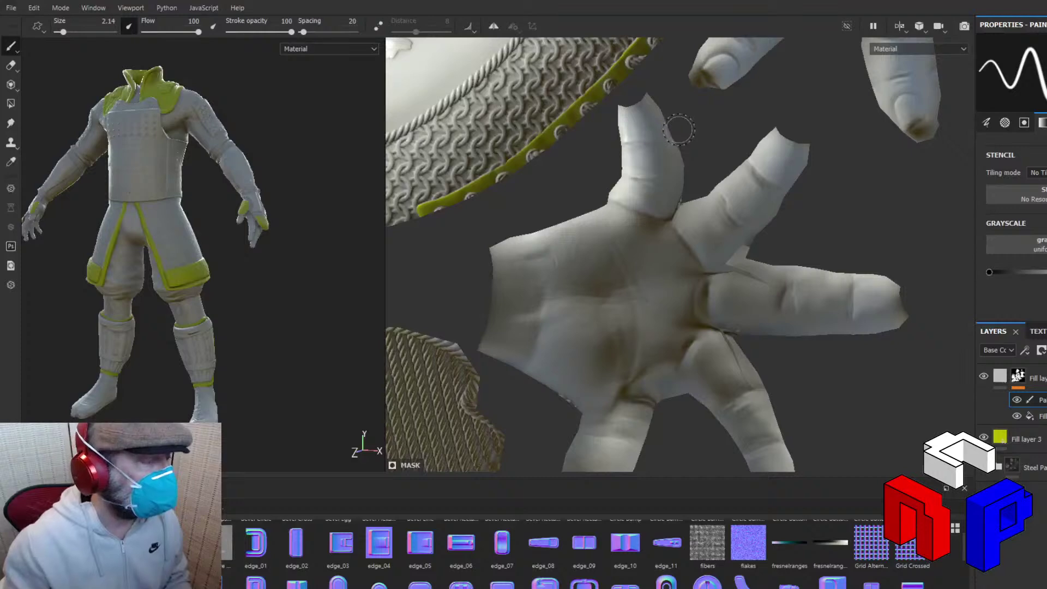
{"action": "scroll", "coordinate": [678, 121], "scroll_direction": "up", "scroll_amount": 4}
{"action": "scroll", "coordinate": [813, 171], "scroll_direction": "up", "scroll_amount": 2}
{"action": "scroll", "coordinate": [813, 171], "scroll_direction": "down", "scroll_amount": 1}
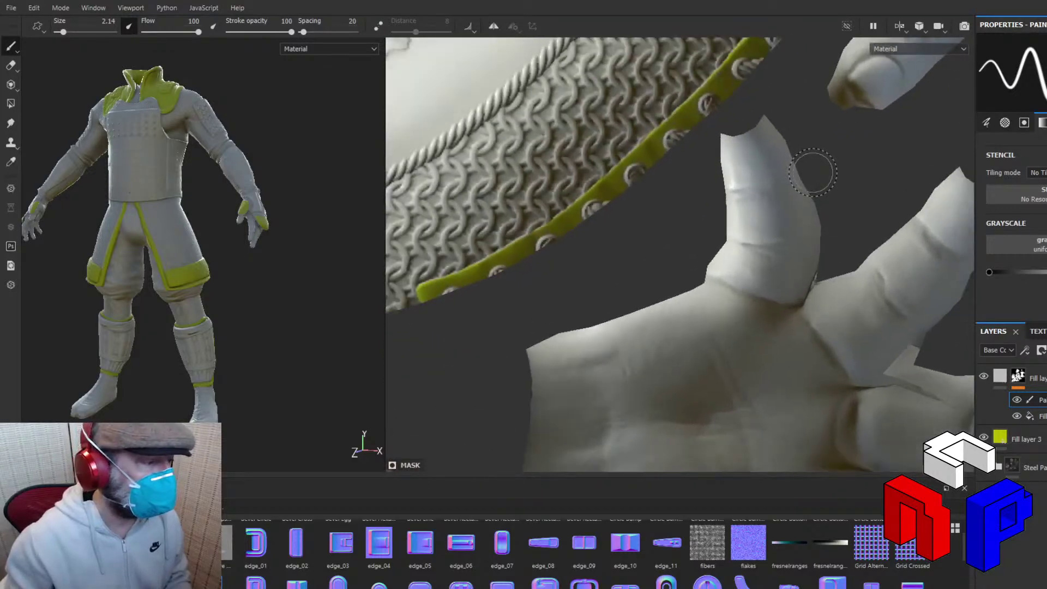
{"action": "mouse_move", "coordinate": [813, 172]}
{"action": "middle_mouse_down", "text": "alt"}
{"action": "mouse_move", "coordinate": [881, 195]}
{"action": "mouse_move", "coordinate": [824, 252]}
{"action": "mouse_move", "coordinate": [861, 266]}
{"action": "middle_mouse_up", "text": "alt"}
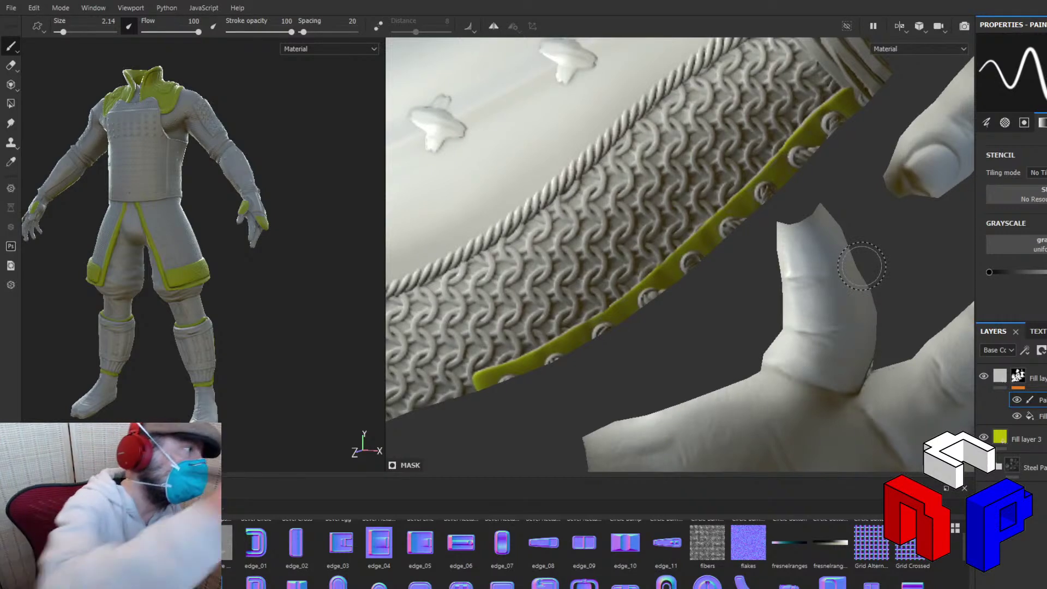
Set the brush size to 0.28 and check the laced trim strip along the opposite edge of the same sleeve island.
{"action": "left_click", "coordinate": [63, 34]}
{"action": "left_click_drag", "start_coordinate": [64, 34], "coordinate": [58, 32]}
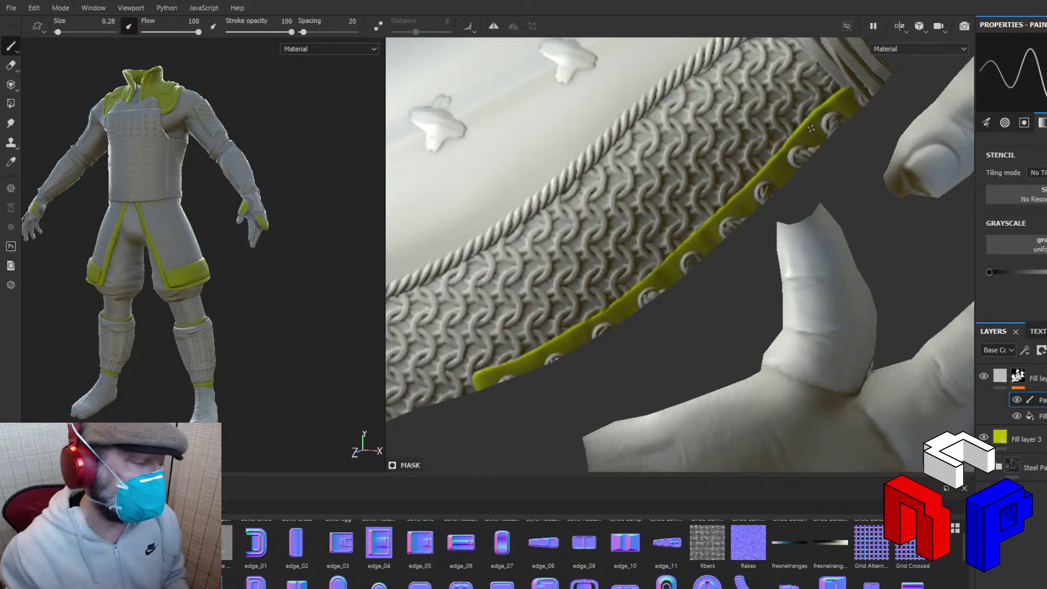
{"action": "left_click_drag", "start_coordinate": [811, 129], "coordinate": [661, 205], "text": "alt"}
{"action": "scroll", "coordinate": [662, 205], "scroll_direction": "down", "scroll_amount": 3}
{"action": "middle_click_drag", "start_coordinate": [661, 210], "coordinate": [507, 249], "text": "alt"}
{"action": "scroll", "coordinate": [656, 327], "scroll_direction": "up", "scroll_amount": 5}
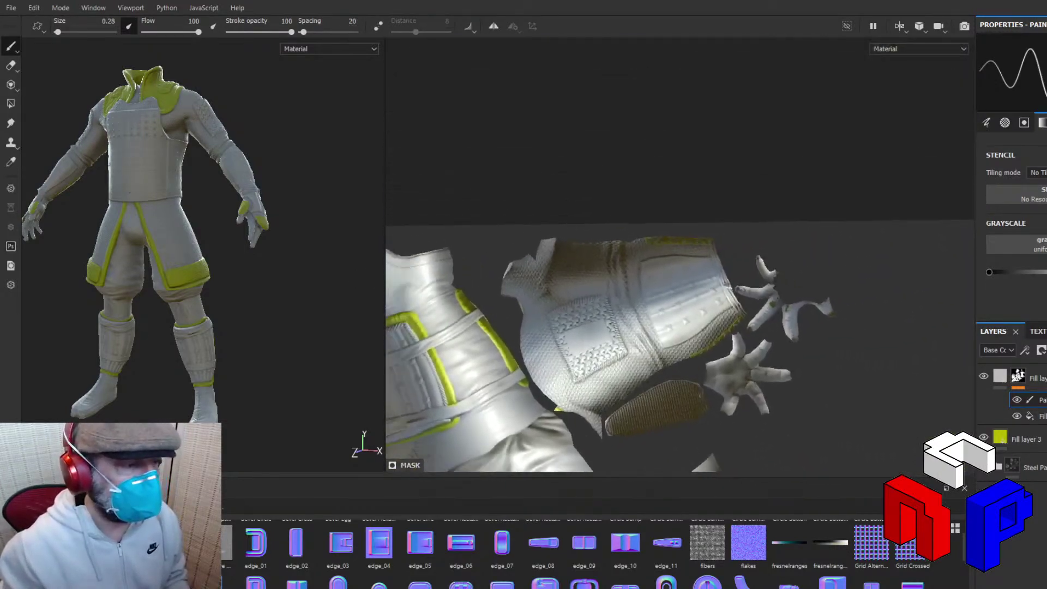
{"action": "scroll", "coordinate": [589, 257], "scroll_direction": "up", "scroll_amount": 3}
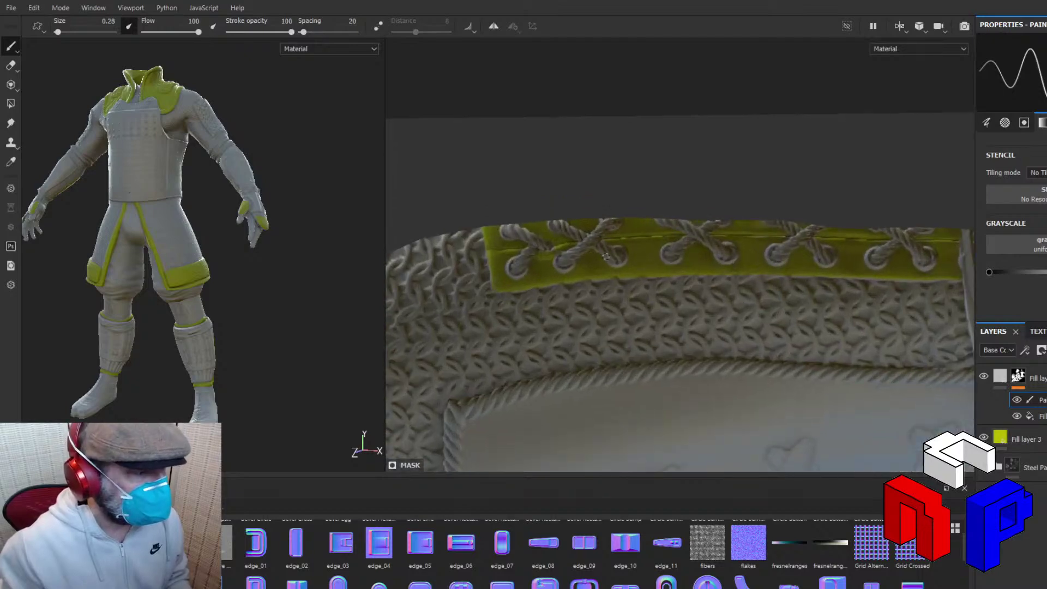
{"action": "scroll", "coordinate": [651, 213], "scroll_direction": "up", "scroll_amount": 2}
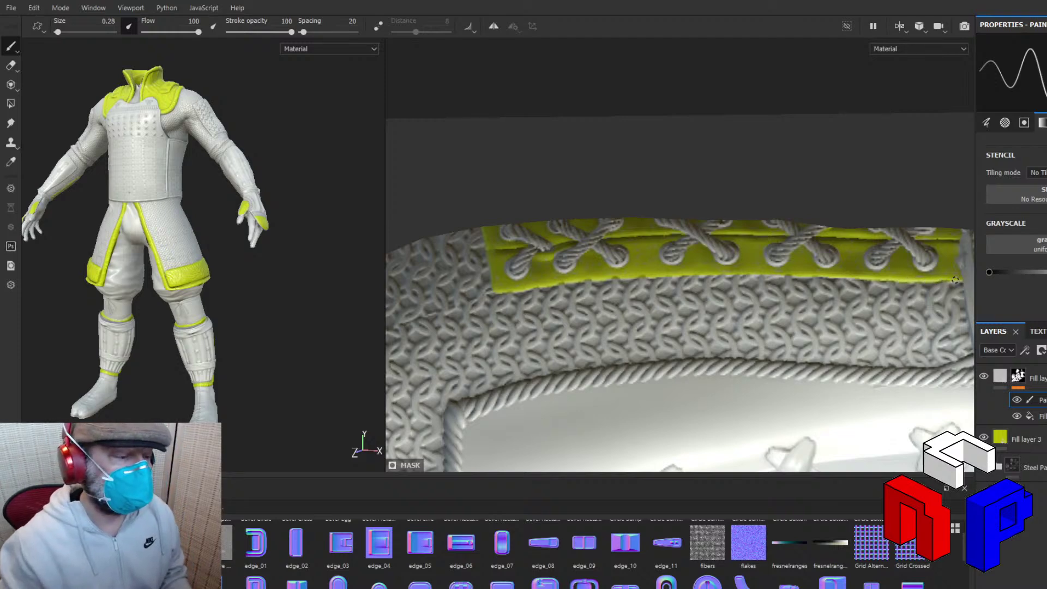
Look over the leg and breastplate islands and examine the laced trim strip on the second sleeve island.
{"action": "right_click_drag", "start_coordinate": [915, 316], "coordinate": [861, 321], "text": "alt"}
{"action": "middle_click_drag", "start_coordinate": [894, 357], "coordinate": [852, 95], "text": "alt"}
{"action": "right_click_drag", "start_coordinate": [852, 95], "coordinate": [875, 96], "text": "alt"}
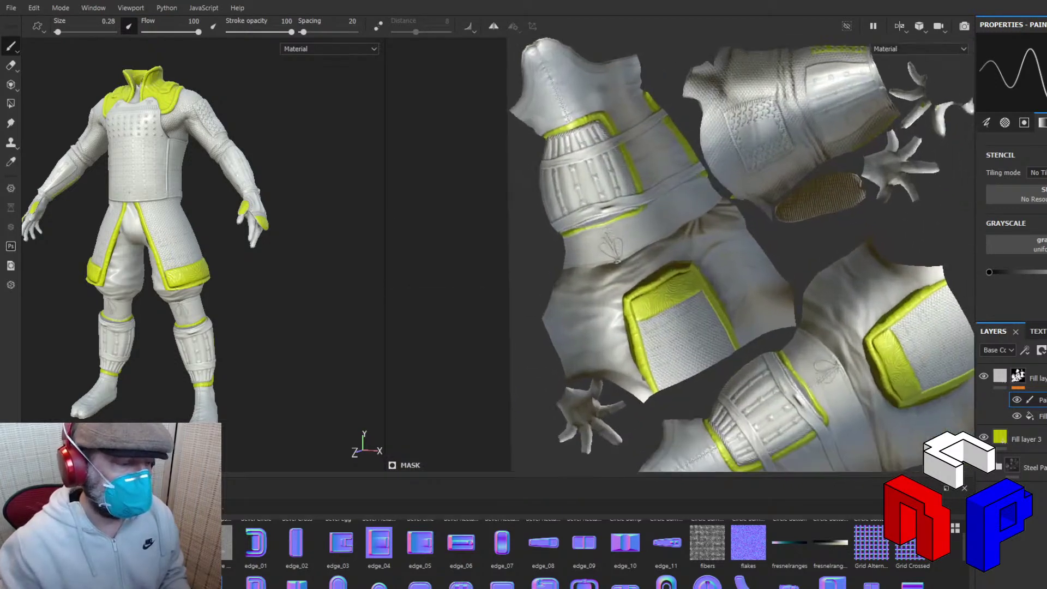
{"action": "mouse_move", "coordinate": [924, 298]}
{"action": "middle_mouse_down", "text": "alt"}
{"action": "mouse_move", "coordinate": [851, 159]}
{"action": "mouse_move", "coordinate": [807, 125]}
{"action": "middle_mouse_up", "text": "alt"}
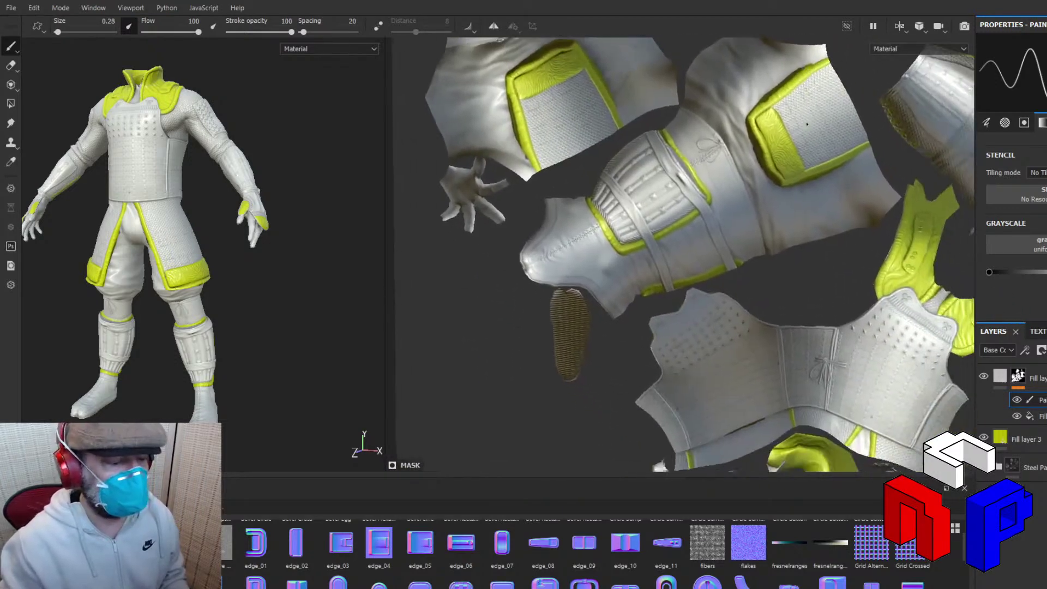
{"action": "middle_click_drag", "start_coordinate": [846, 268], "coordinate": [809, 172], "text": "alt"}
{"action": "middle_click_drag", "start_coordinate": [867, 201], "coordinate": [771, 545], "text": "alt"}
{"action": "right_click_drag", "start_coordinate": [774, 232], "coordinate": [834, 232], "text": "alt"}
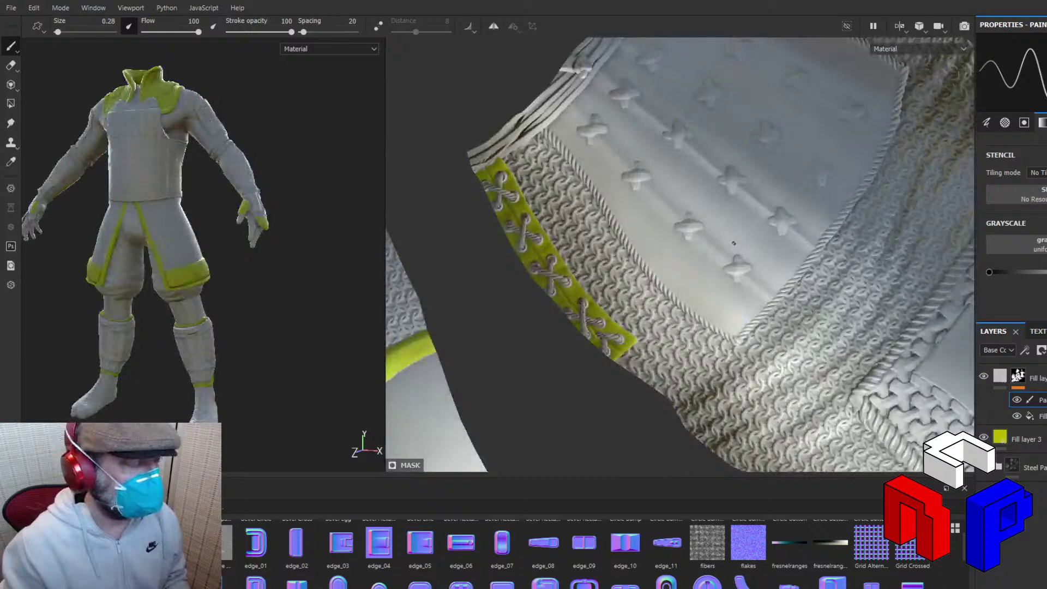
{"action": "scroll", "coordinate": [733, 248], "scroll_direction": "up", "scroll_amount": 4}
{"action": "middle_click_drag", "start_coordinate": [790, 234], "coordinate": [908, 293], "text": "alt"}
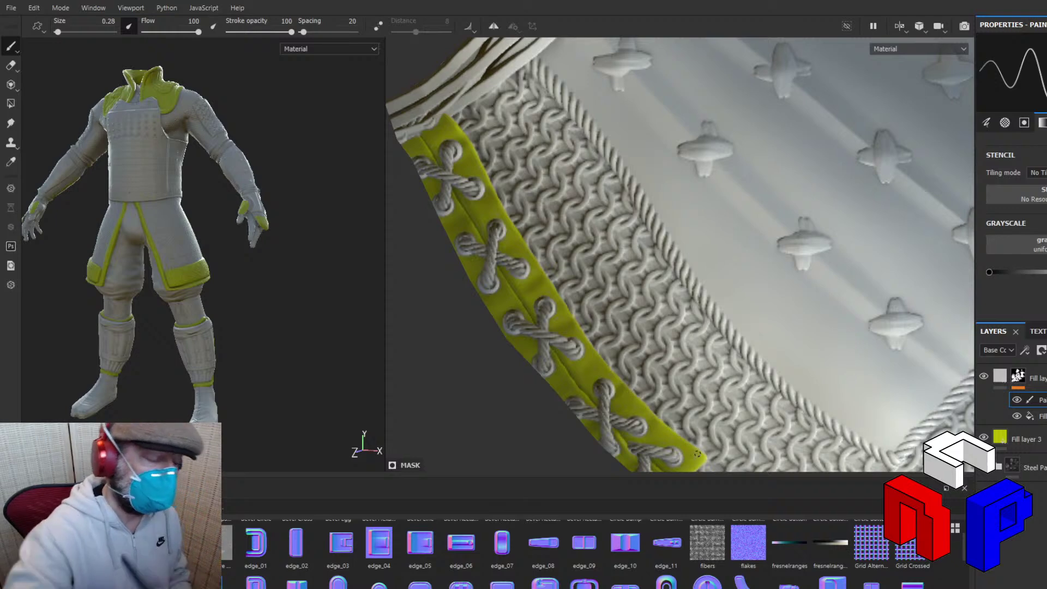
Examine the lower end of the second sleeve's laced strip and the narrow trim along its opposite edge, ending on the whole UV layout.
{"action": "mouse_move", "coordinate": [698, 453]}
{"action": "left_mouse_down", "text": "alt"}
{"action": "mouse_move", "coordinate": [813, 259]}
{"action": "mouse_move", "coordinate": [718, 303]}
{"action": "left_mouse_up", "text": "alt"}
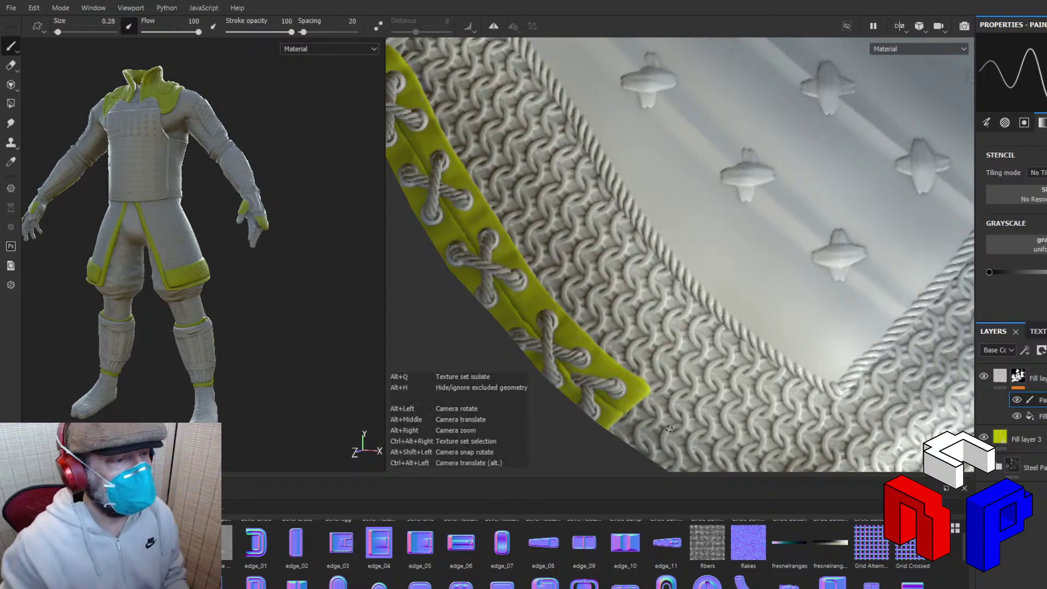
{"action": "left_click_drag", "start_coordinate": [669, 428], "coordinate": [690, 334], "text": "alt"}
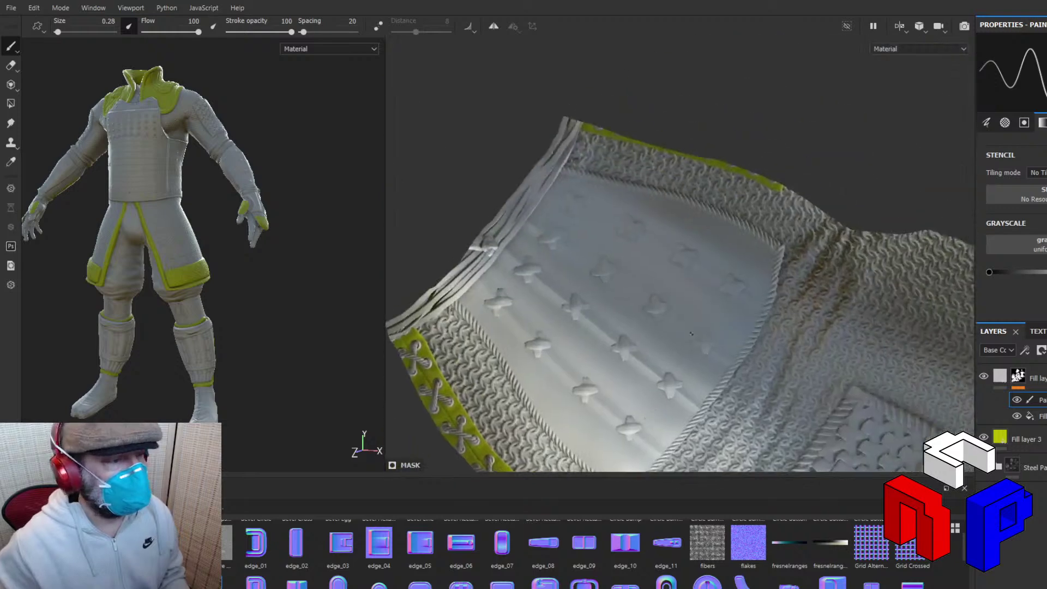
{"action": "left_click_drag", "start_coordinate": [776, 166], "coordinate": [865, 260], "text": "alt"}
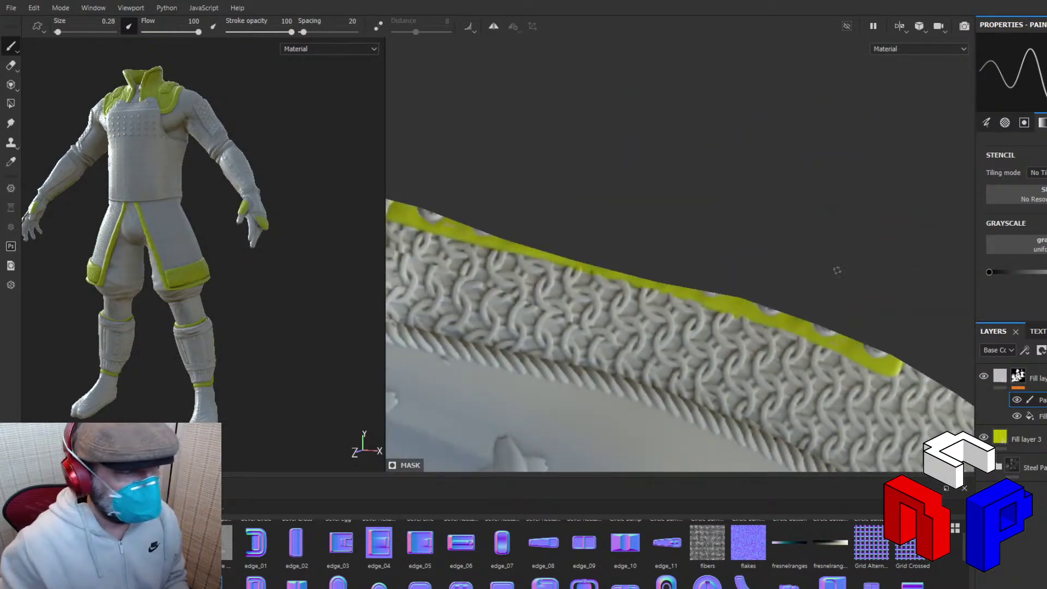
{"action": "middle_click_drag", "start_coordinate": [836, 266], "coordinate": [845, 277], "text": "alt"}
{"action": "left_click_drag", "start_coordinate": [845, 277], "coordinate": [862, 277], "text": "alt"}
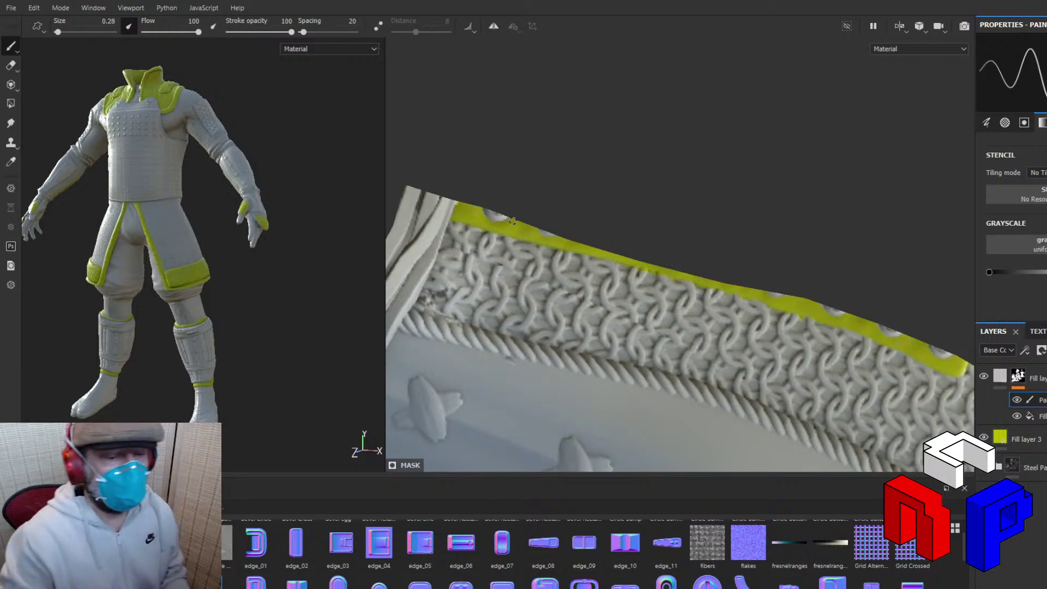
{"action": "mouse_move", "coordinate": [512, 221]}
{"action": "left_mouse_down", "text": "alt"}
{"action": "mouse_move", "coordinate": [531, 225]}
{"action": "mouse_move", "coordinate": [511, 225]}
{"action": "left_mouse_up", "text": "alt"}
{"action": "scroll", "coordinate": [513, 227], "scroll_direction": "down", "scroll_amount": 6}
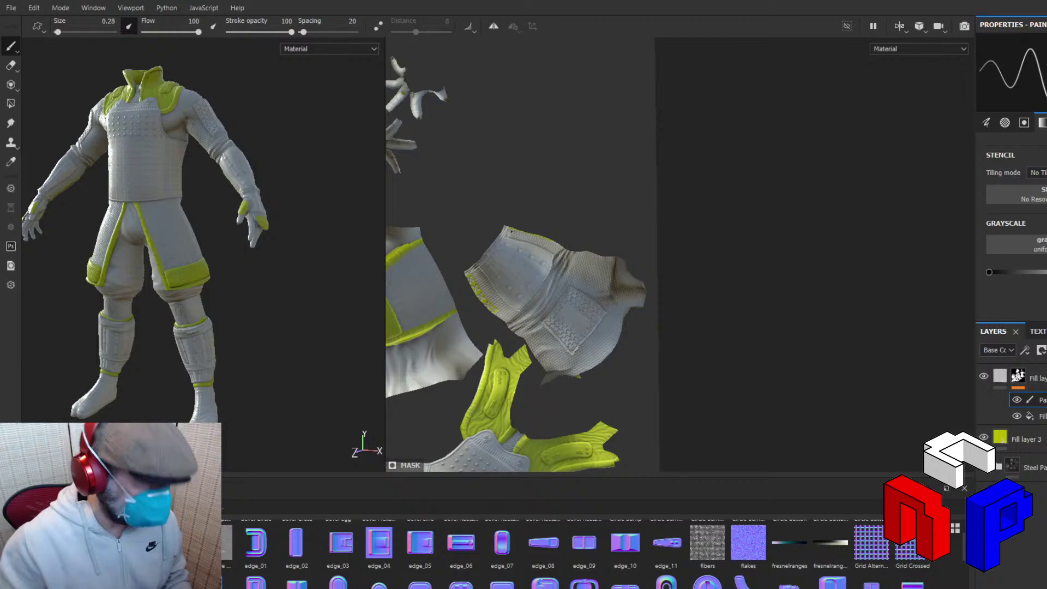
{"action": "middle_click_drag", "start_coordinate": [512, 232], "coordinate": [760, 193], "text": "alt"}
{"action": "scroll", "coordinate": [760, 193], "scroll_direction": "down", "scroll_amount": 3}
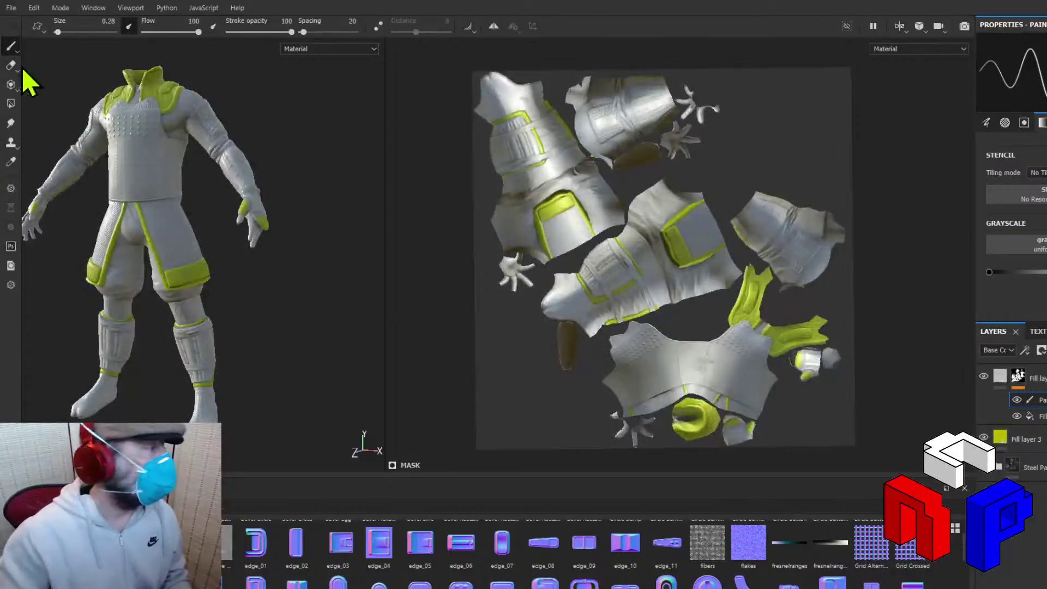
Widen the 3D view and inspect the painted trim on the armor from the front and side.
{"action": "left_click_drag", "start_coordinate": [94, 85], "coordinate": [133, 119], "text": "alt"}
{"action": "middle_click_drag", "start_coordinate": [133, 118], "coordinate": [255, 254], "text": "alt"}
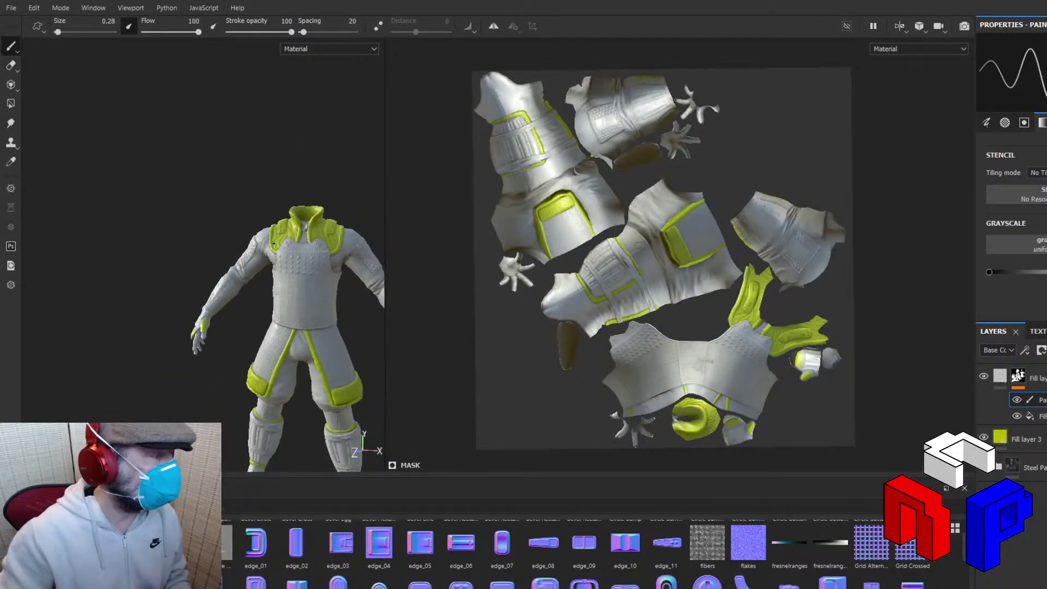
{"action": "right_click_drag", "start_coordinate": [255, 254], "coordinate": [305, 267], "text": "alt"}
{"action": "left_click_drag", "start_coordinate": [381, 232], "coordinate": [844, 234]}
{"action": "left_click_drag", "start_coordinate": [676, 321], "coordinate": [588, 307], "text": "alt"}
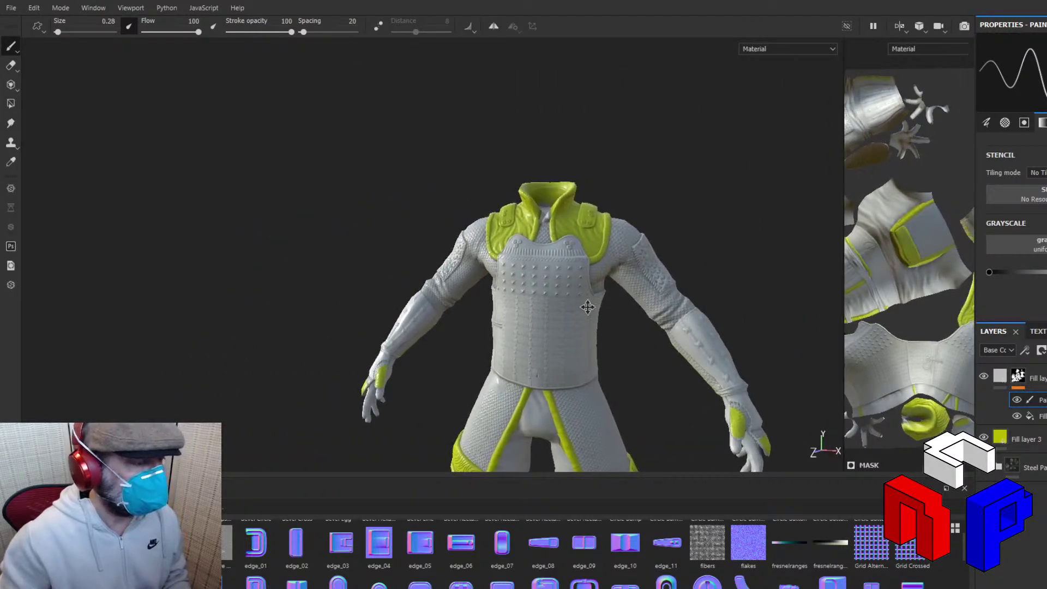
{"action": "middle_click_drag", "start_coordinate": [588, 306], "coordinate": [431, 166], "text": "alt"}
{"action": "left_click_drag", "start_coordinate": [427, 164], "coordinate": [463, 185], "text": "alt"}
{"action": "right_click_drag", "start_coordinate": [484, 219], "coordinate": [410, 218], "text": "shift"}
{"action": "left_click_drag", "start_coordinate": [482, 227], "coordinate": [691, 244], "text": "alt"}
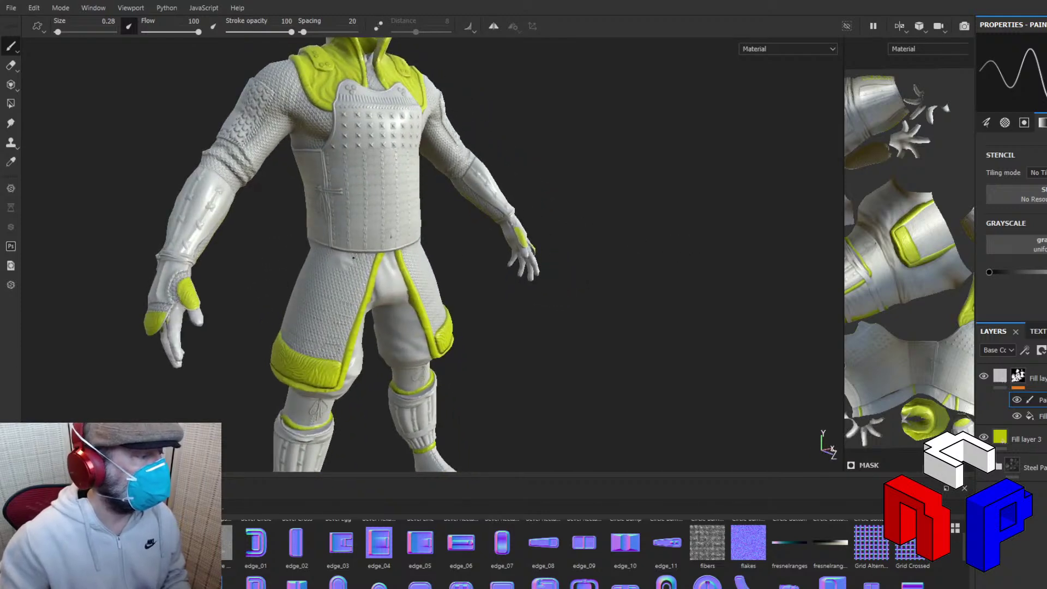
{"action": "left_click_drag", "start_coordinate": [462, 246], "coordinate": [573, 254], "text": "alt"}
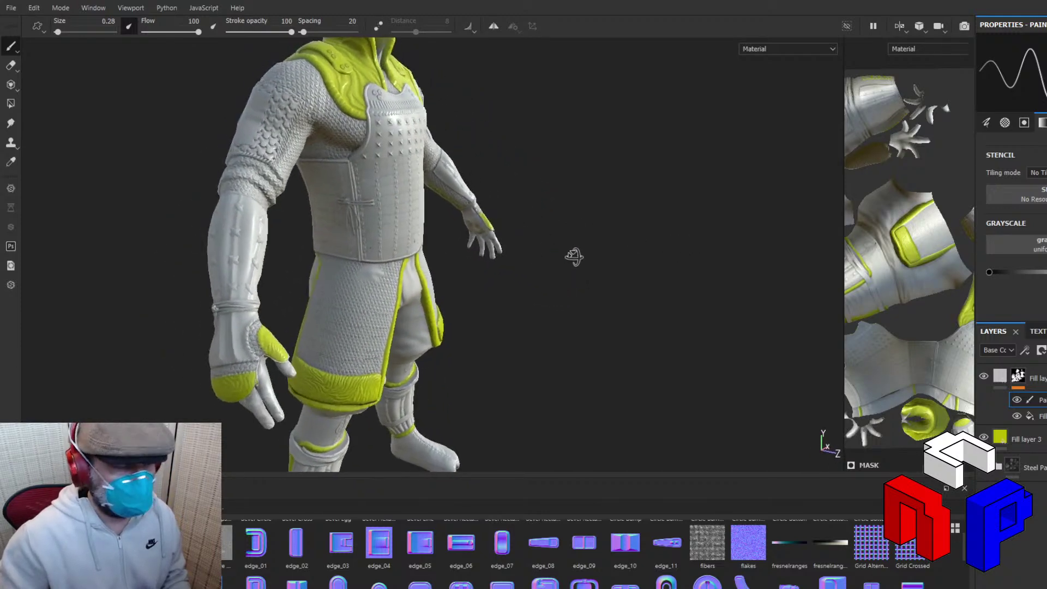
Hide the yellow-green Fill layer 3, show the steel layer beneath it, and check the trim on the model from all around.
{"action": "left_click", "coordinate": [983, 437]}
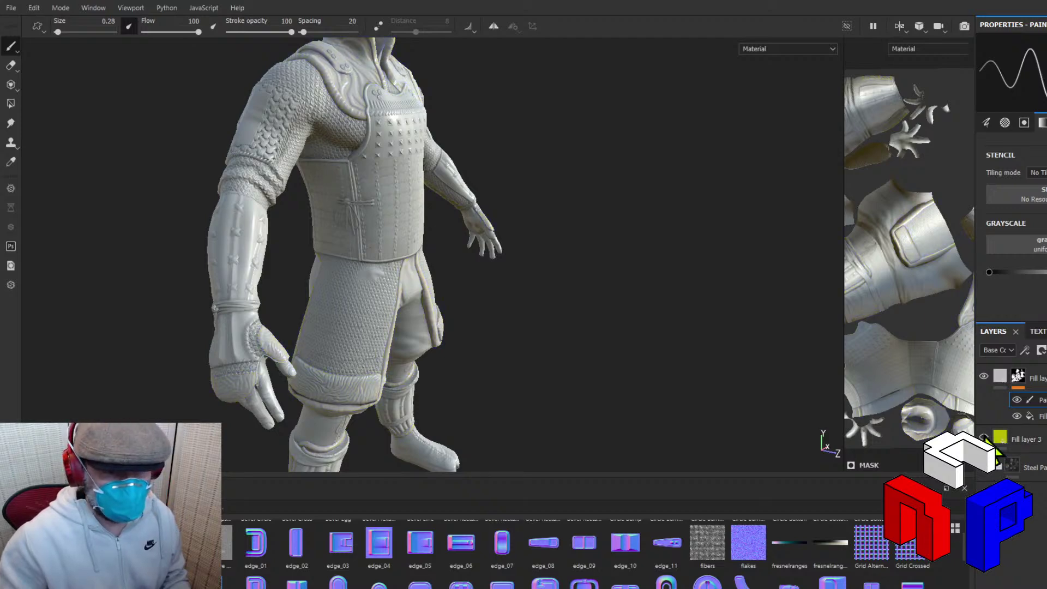
{"action": "left_click", "coordinate": [998, 467]}
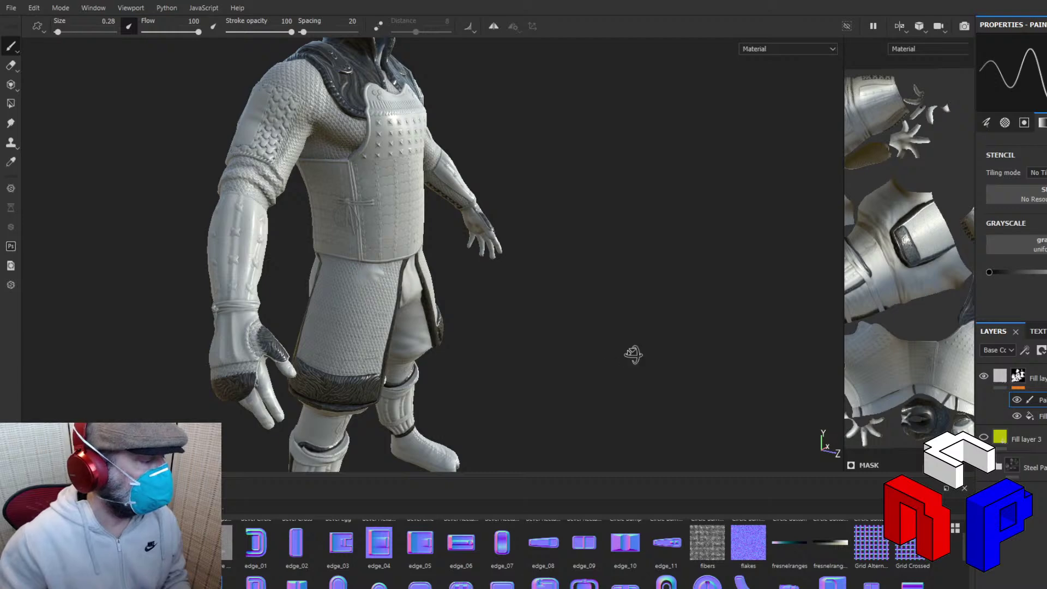
{"action": "left_click_drag", "start_coordinate": [631, 353], "coordinate": [807, 354], "text": "alt"}
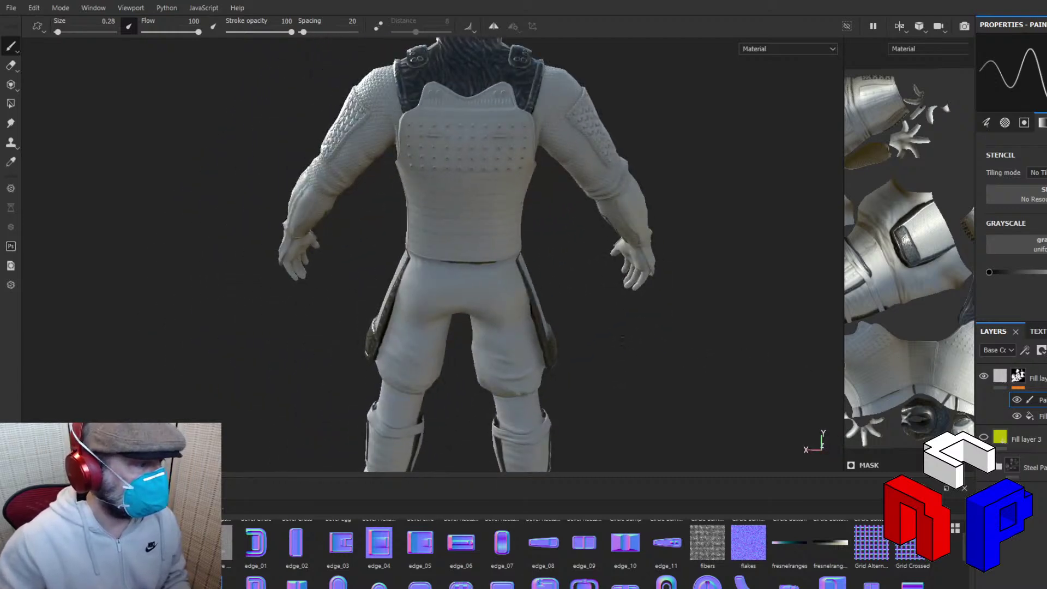
{"action": "left_click_drag", "start_coordinate": [622, 338], "coordinate": [1045, 372], "text": "alt"}
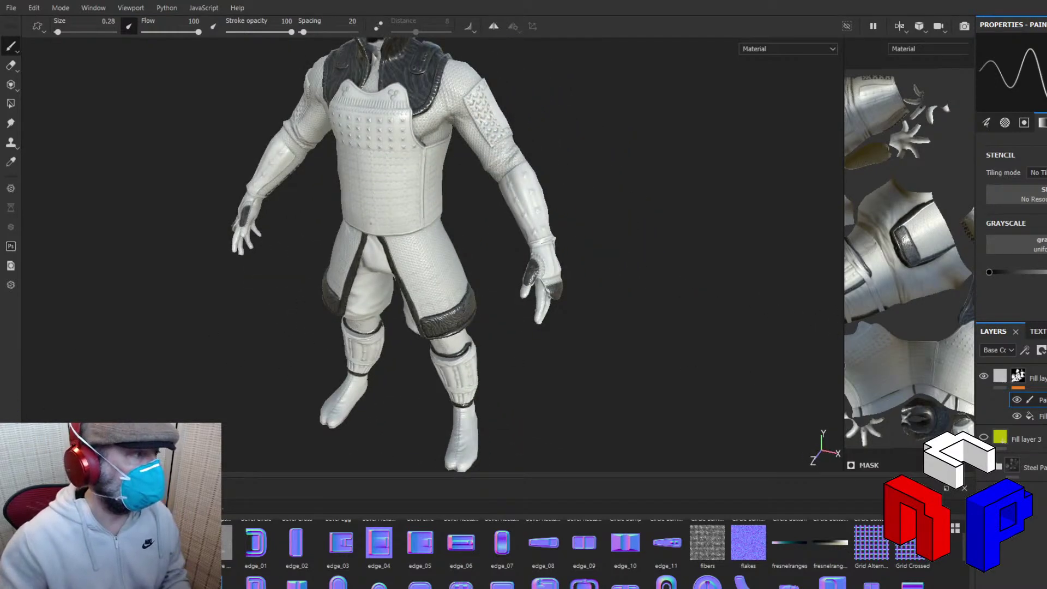
{"action": "left_click_drag", "start_coordinate": [225, 379], "coordinate": [401, 327], "text": "alt"}
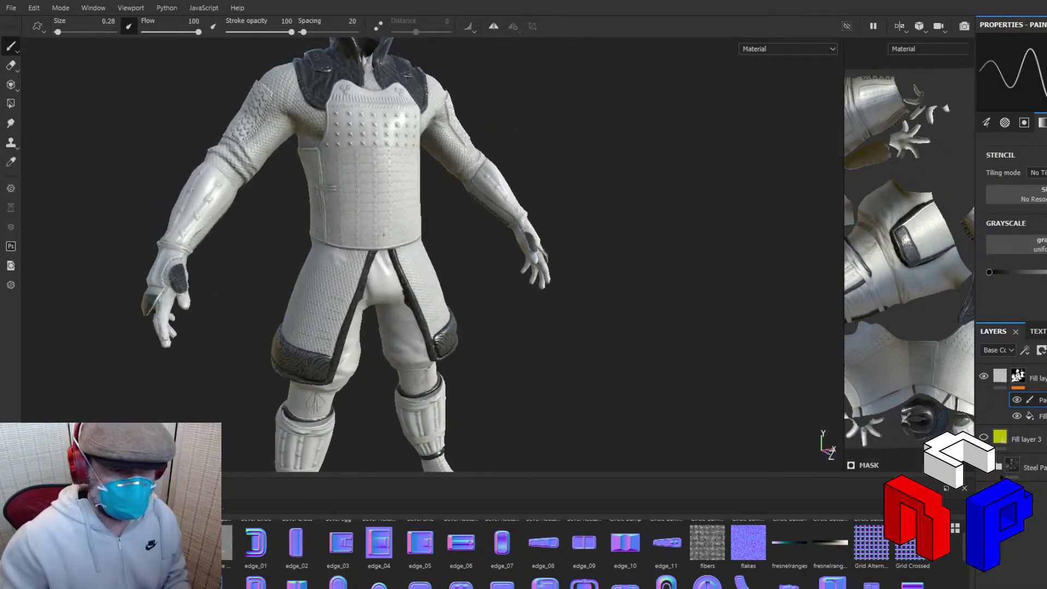
Show the yellow-green Fill layer 3 again, enlarge the UV view, and look over the trim on the whole figure.
{"action": "left_click", "coordinate": [983, 437]}
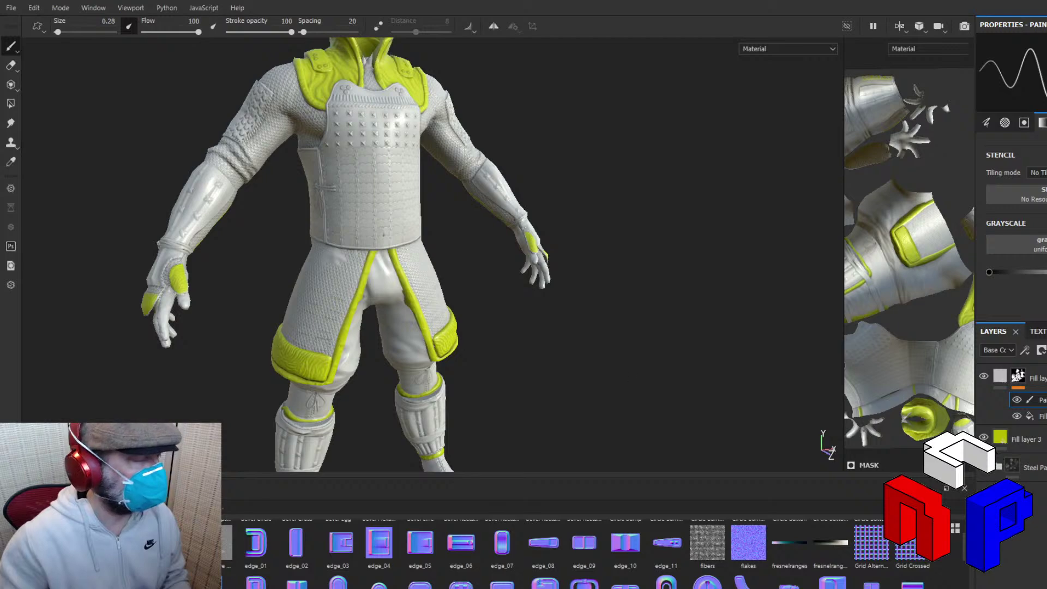
{"action": "left_click_drag", "start_coordinate": [494, 339], "coordinate": [538, 378], "text": "alt"}
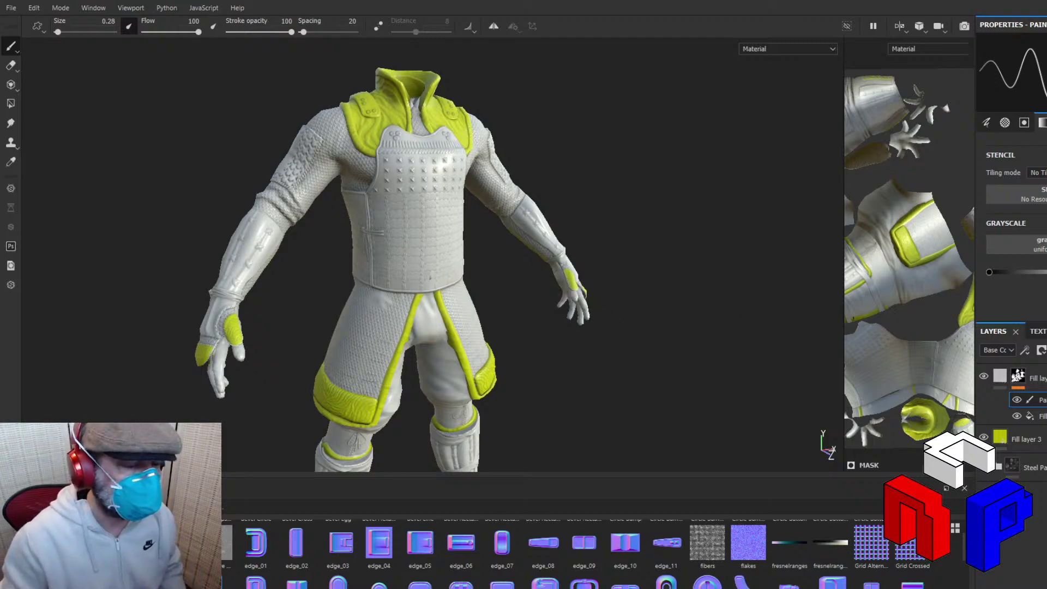
{"action": "left_click_drag", "start_coordinate": [843, 316], "coordinate": [477, 290]}
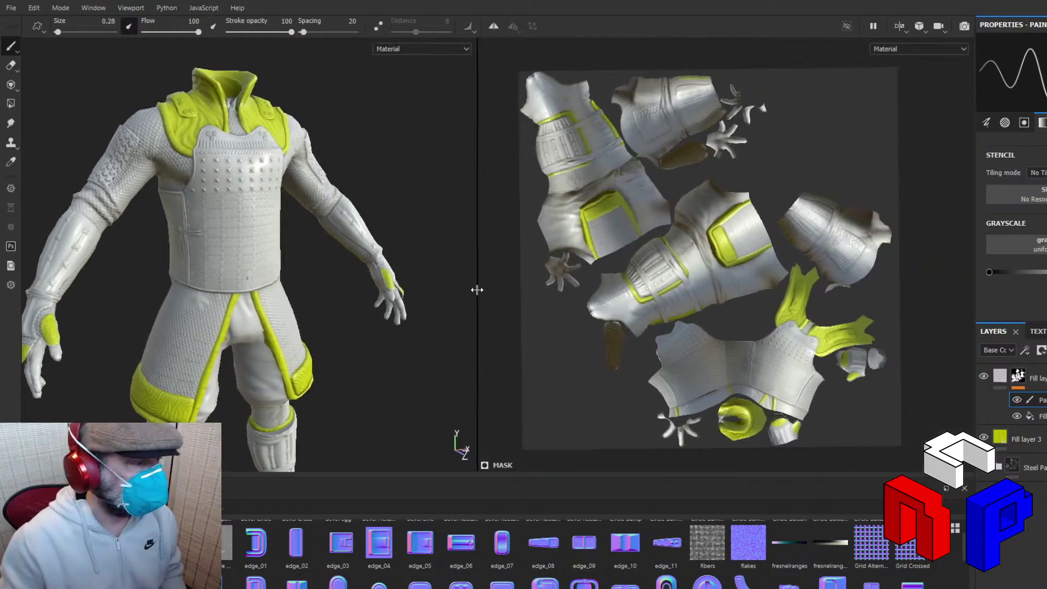
{"action": "scroll", "coordinate": [279, 202], "scroll_direction": "down", "scroll_amount": 1}
{"action": "scroll", "coordinate": [279, 202], "scroll_direction": "up", "scroll_amount": 4}
{"action": "scroll", "coordinate": [279, 202], "scroll_direction": "down", "scroll_amount": 6}
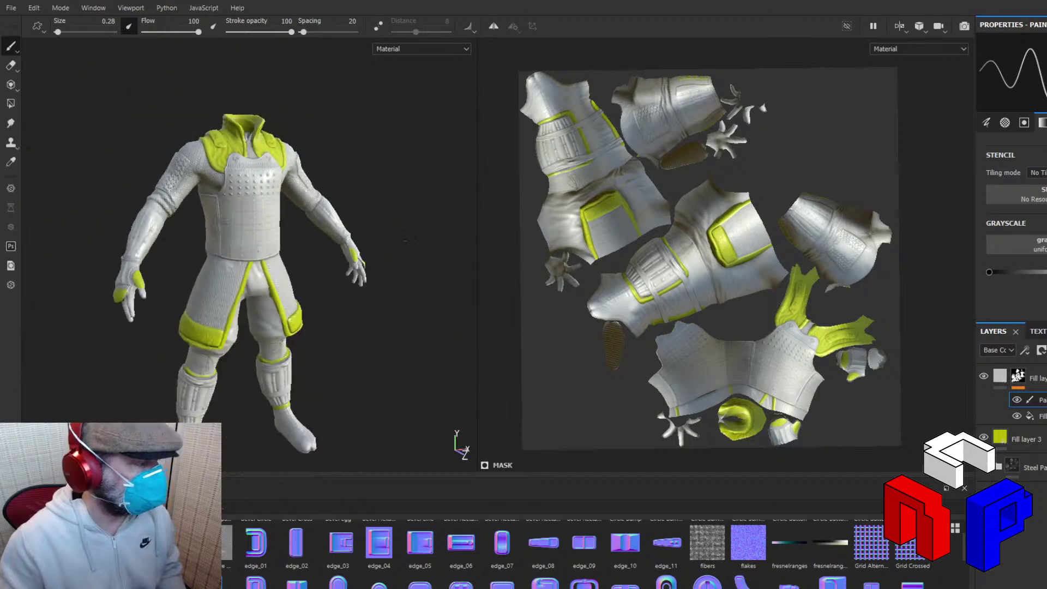
{"action": "scroll", "coordinate": [279, 202], "scroll_direction": "down", "scroll_amount": 1}
{"action": "scroll", "coordinate": [279, 202], "scroll_direction": "up", "scroll_amount": 3}
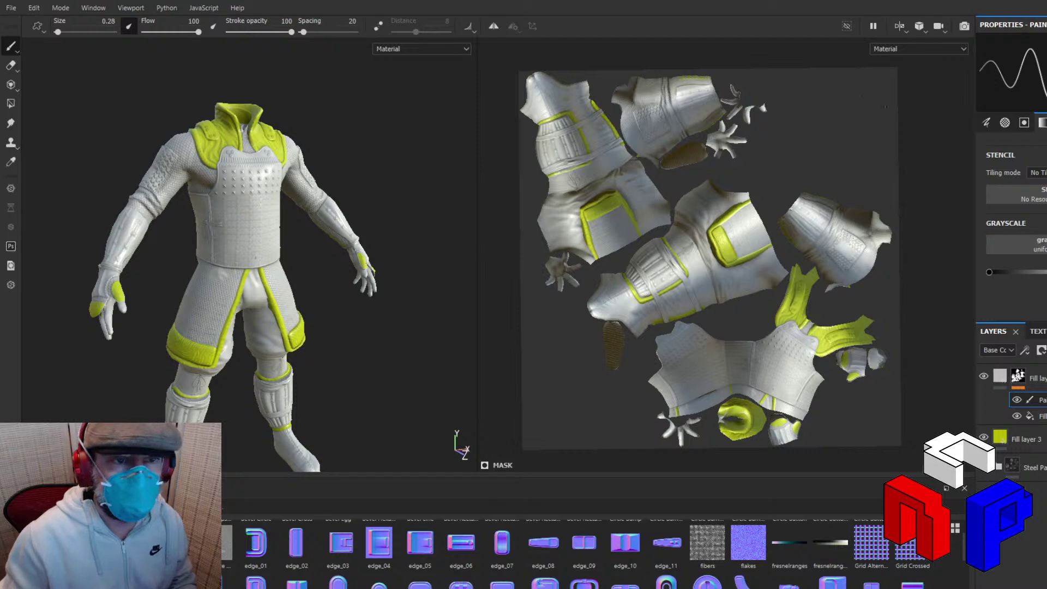
Hide both the masked fill and Fill layer 3, and inspect the bare steel material on the armor from several sides.
{"action": "left_click", "coordinate": [1020, 383]}
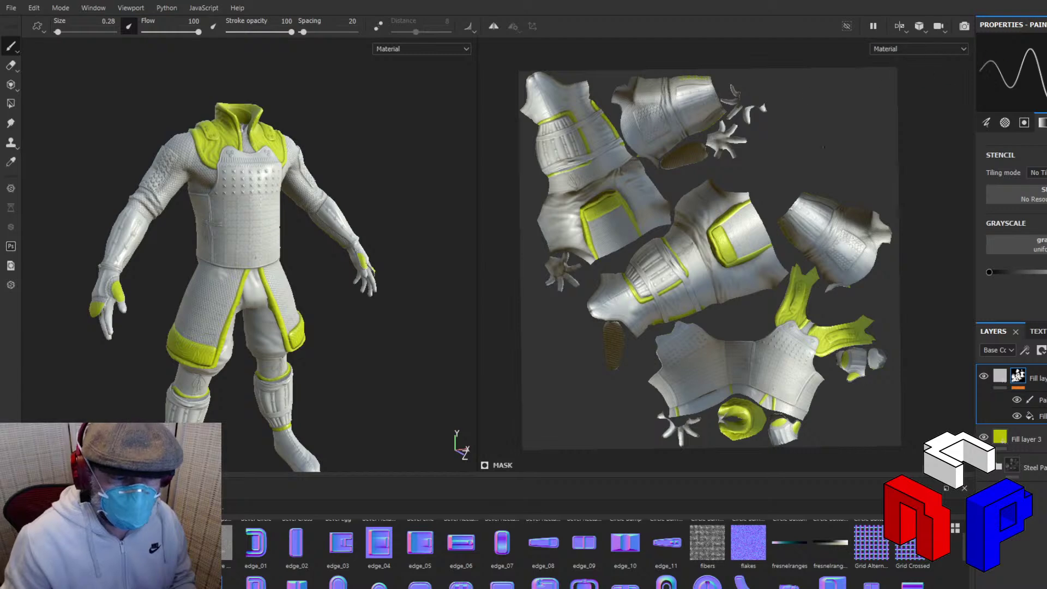
{"action": "left_click", "coordinate": [987, 378]}
{"action": "left_click", "coordinate": [984, 437]}
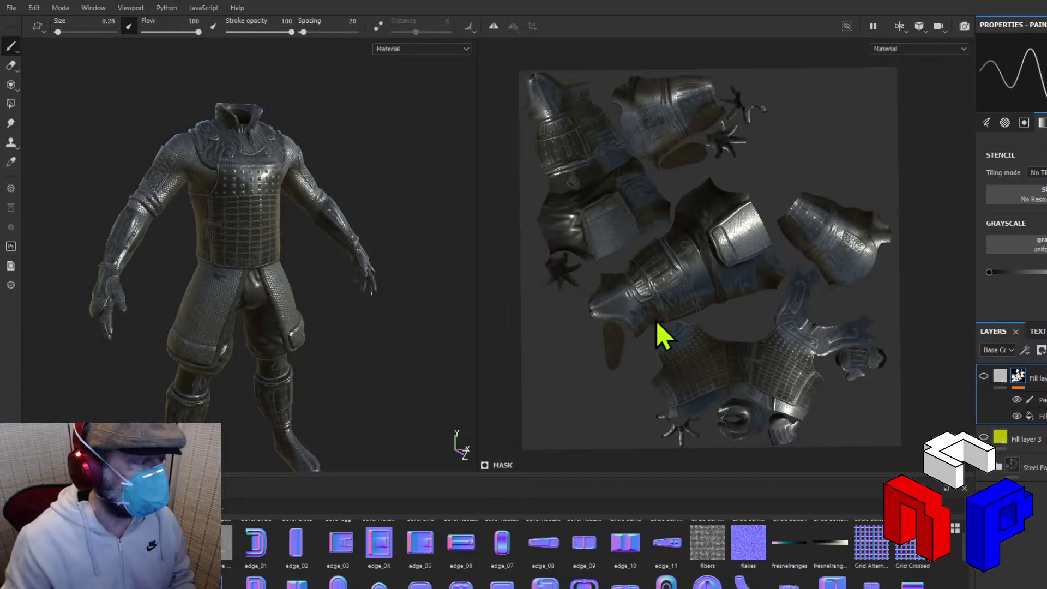
{"action": "scroll", "coordinate": [392, 283], "scroll_direction": "up", "scroll_amount": 5}
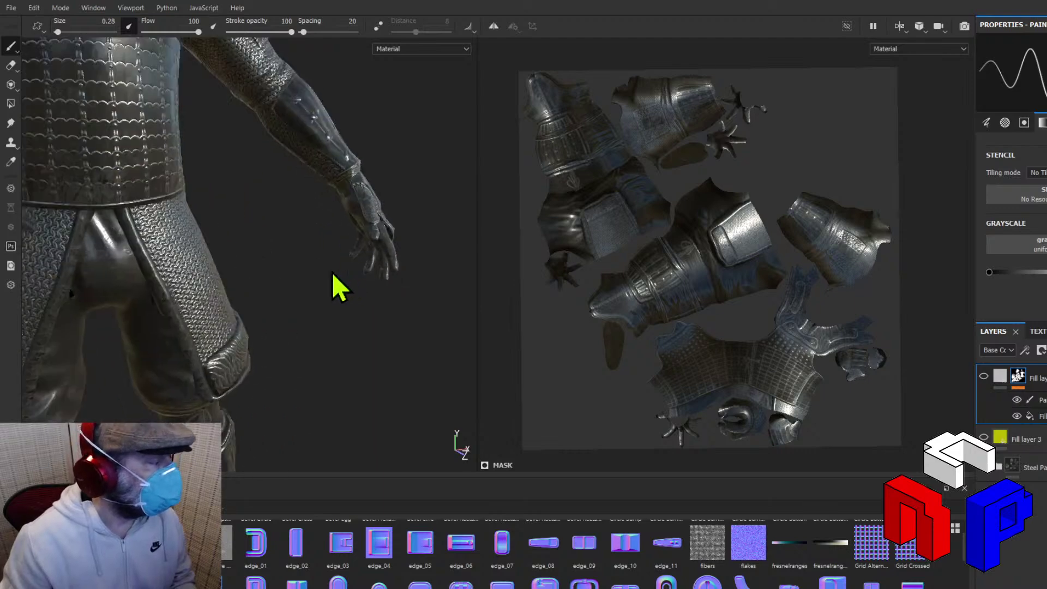
{"action": "scroll", "coordinate": [484, 306], "scroll_direction": "down", "scroll_amount": 3}
{"action": "left_click_drag", "start_coordinate": [483, 306], "coordinate": [381, 296], "text": "alt"}
{"action": "scroll", "coordinate": [460, 316], "scroll_direction": "down", "scroll_amount": 2}
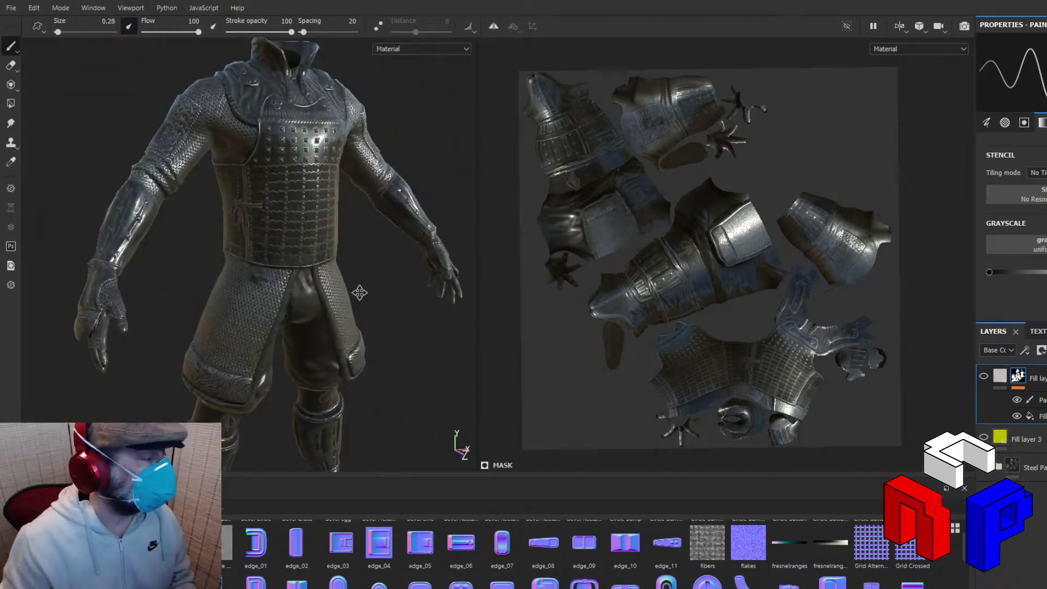
{"action": "scroll", "coordinate": [360, 293], "scroll_direction": "down", "scroll_amount": 2}
{"action": "right_click_drag", "start_coordinate": [381, 296], "coordinate": [397, 311], "text": "shift"}
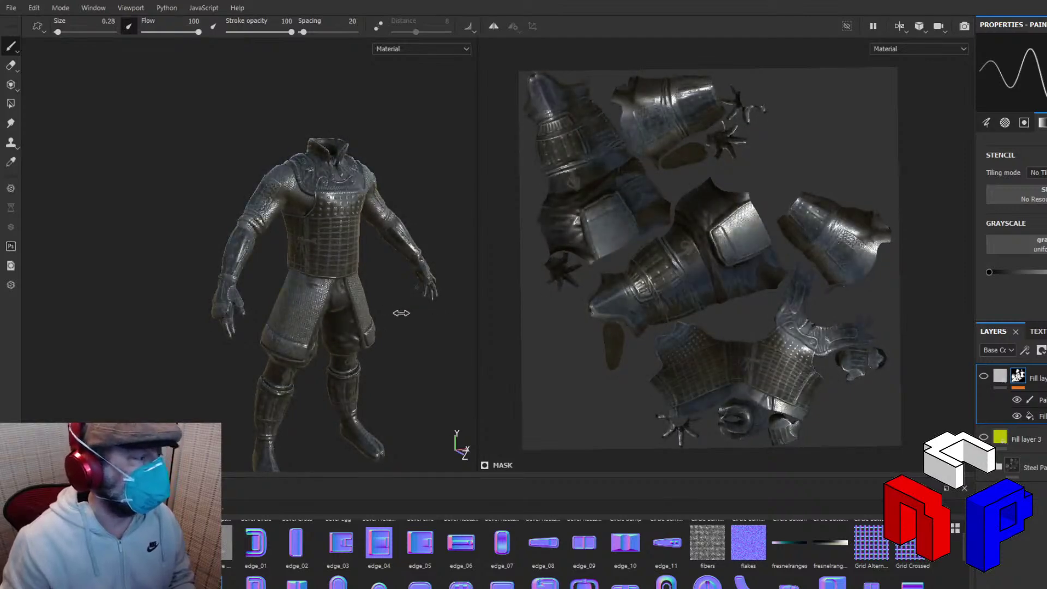
{"action": "left_click_drag", "start_coordinate": [423, 323], "coordinate": [315, 305], "text": "alt"}
{"action": "scroll", "coordinate": [322, 319], "scroll_direction": "up", "scroll_amount": 5}
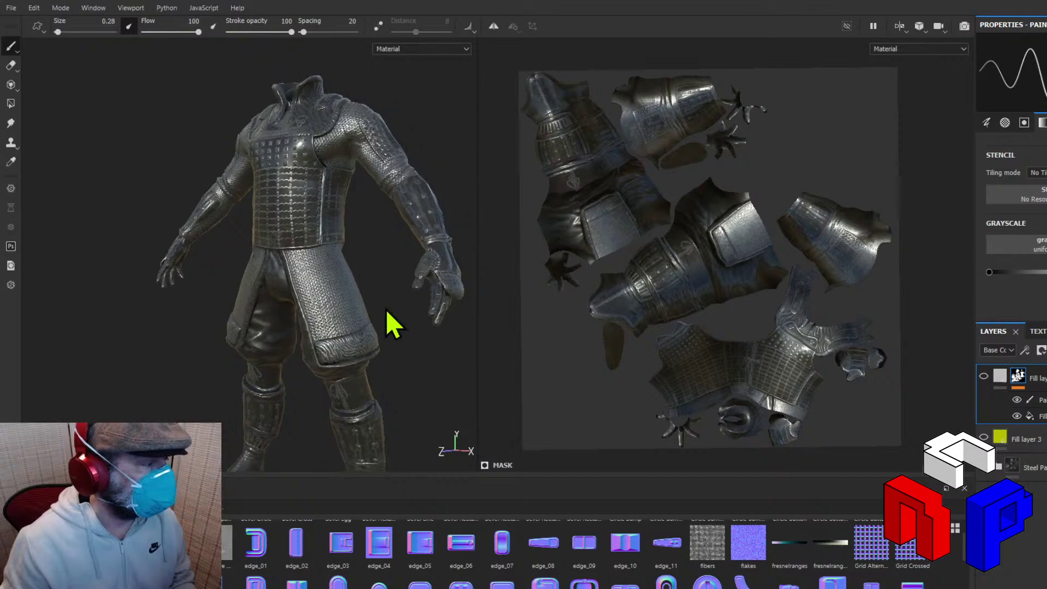
{"action": "scroll", "coordinate": [386, 309], "scroll_direction": "down", "scroll_amount": 3}
{"action": "left_click_drag", "start_coordinate": [367, 310], "coordinate": [398, 299], "text": "alt"}
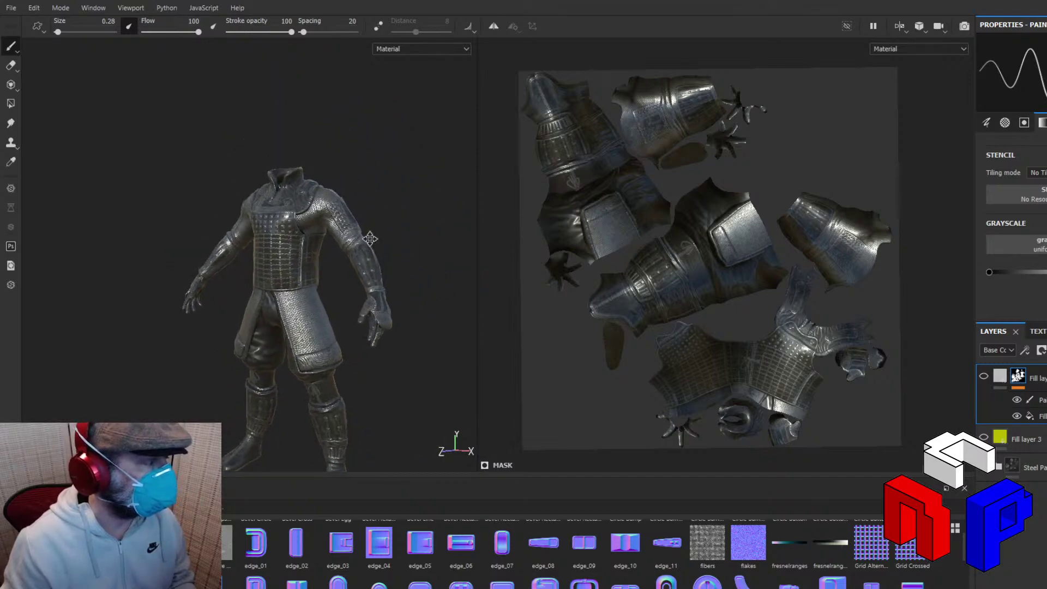
{"action": "scroll", "coordinate": [398, 300], "scroll_direction": "up", "scroll_amount": 3}
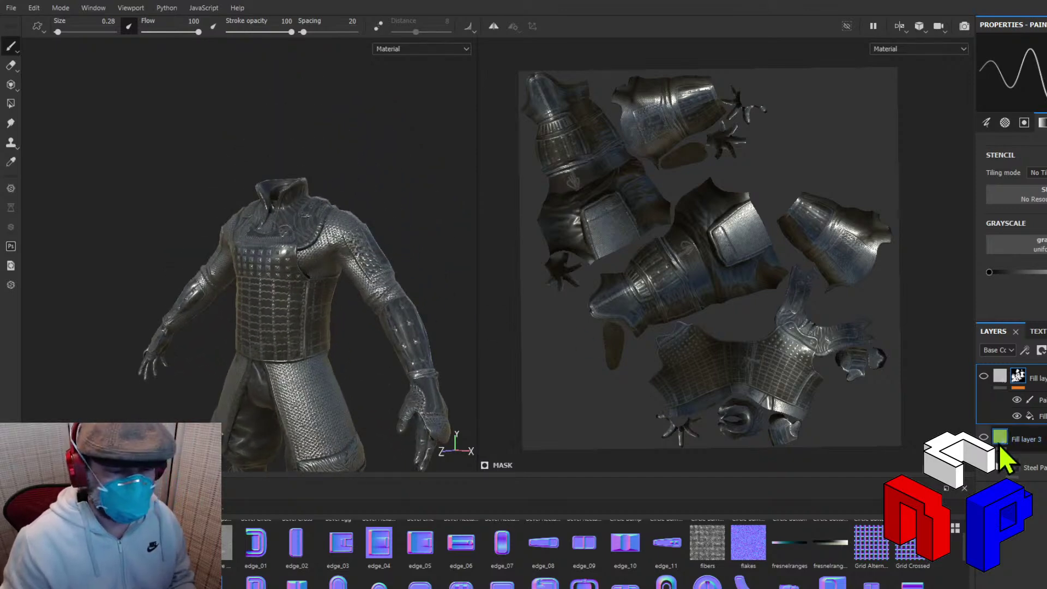
Show the masked fill again, invert its mask with a Levels effect, and hide Fill layer 3 to leave steel around the white trim.
{"action": "left_click", "coordinate": [983, 438]}
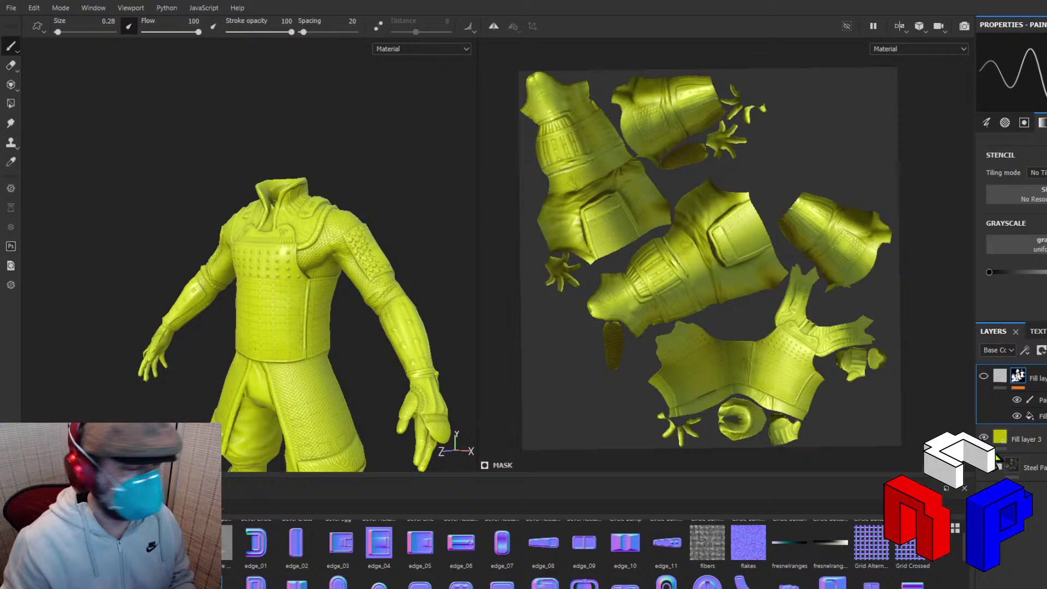
{"action": "left_click", "coordinate": [984, 377]}
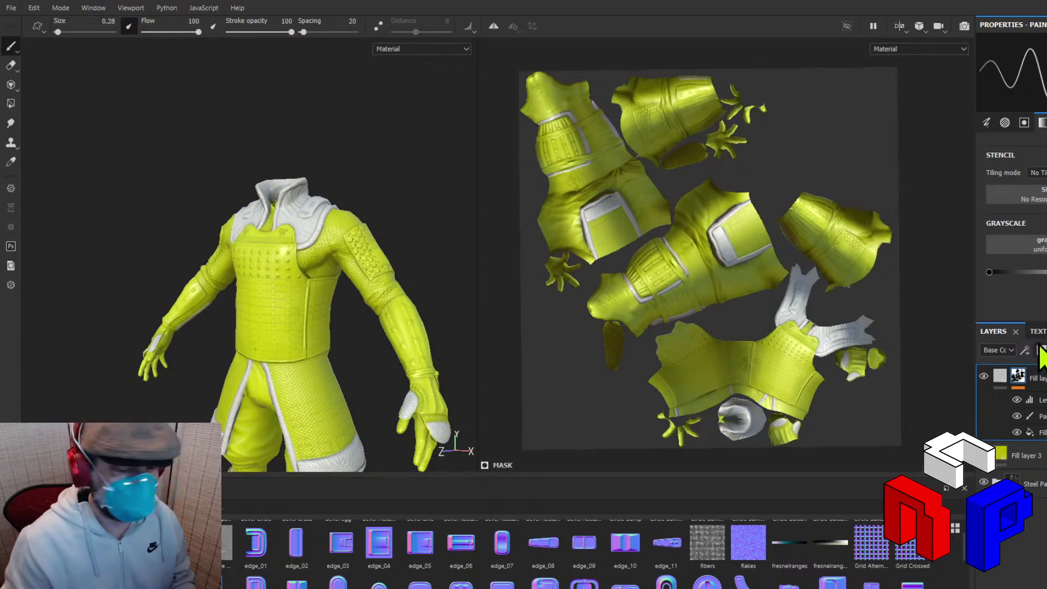
{"action": "left_click", "coordinate": [986, 457]}
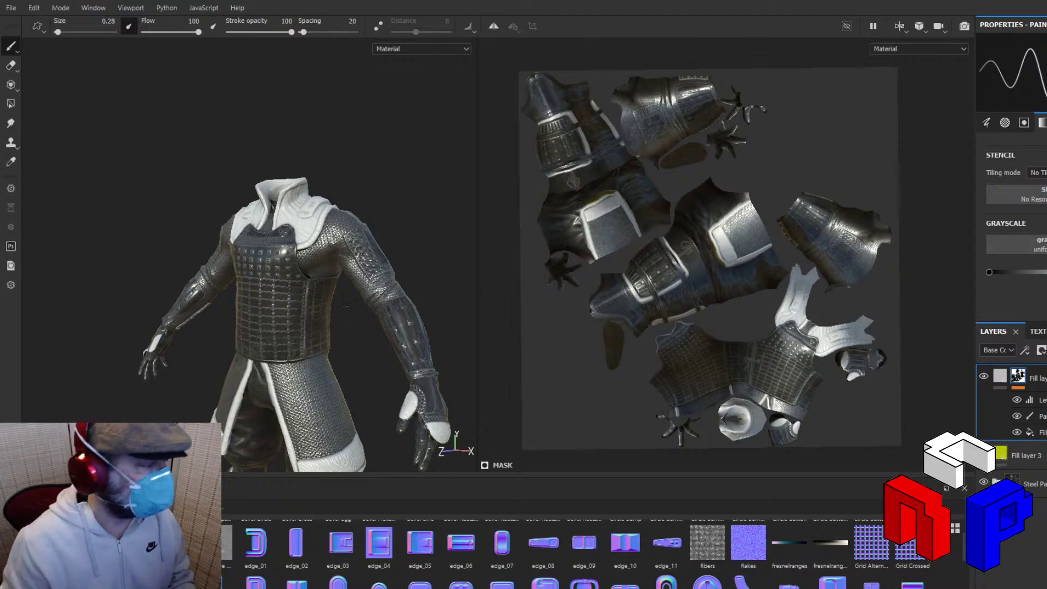
{"action": "middle_click_drag", "start_coordinate": [346, 306], "coordinate": [347, 179], "text": "alt"}
{"action": "scroll", "coordinate": [335, 171], "scroll_direction": "up", "scroll_amount": 2}
{"action": "scroll", "coordinate": [327, 163], "scroll_direction": "down", "scroll_amount": 4}
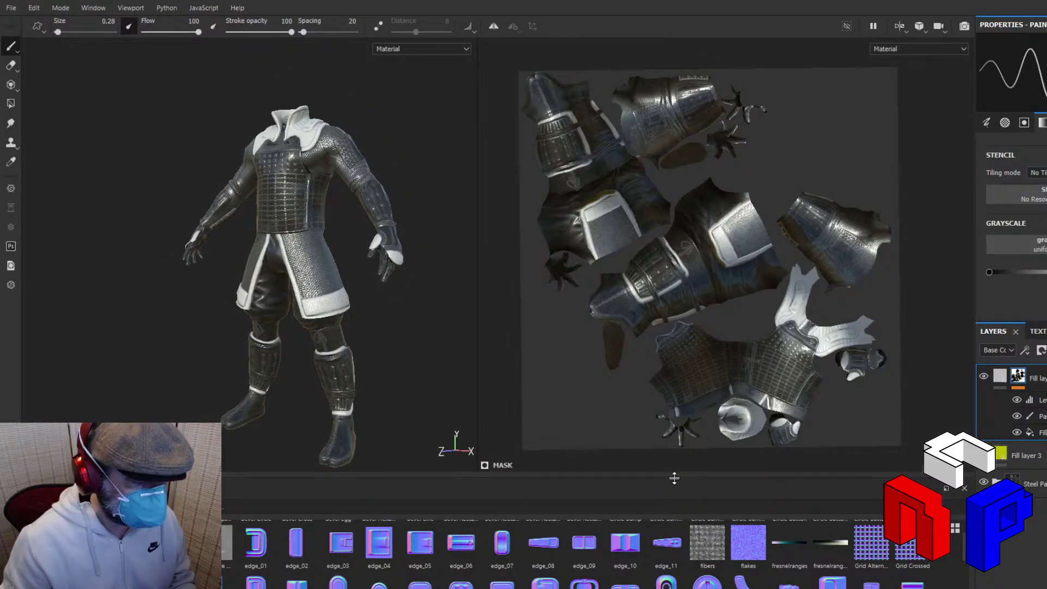
Enlarge the shelf, add the black leather smart material to the armor, and place its layer directly beneath the masked fill.
{"action": "left_click_drag", "start_coordinate": [675, 480], "coordinate": [676, 374]}
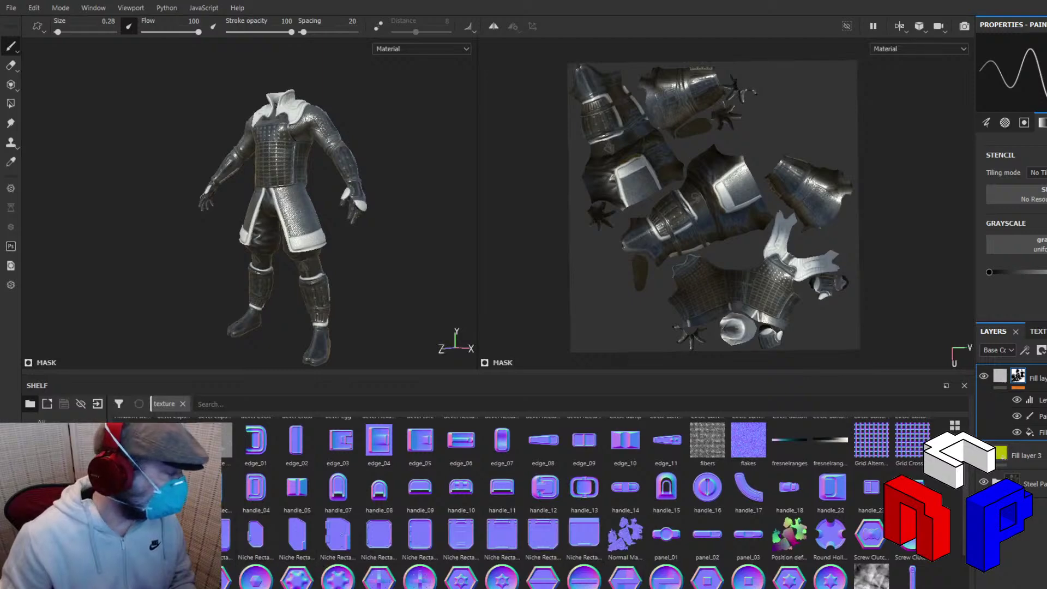
{"action": "left_click", "coordinate": [60, 556]}
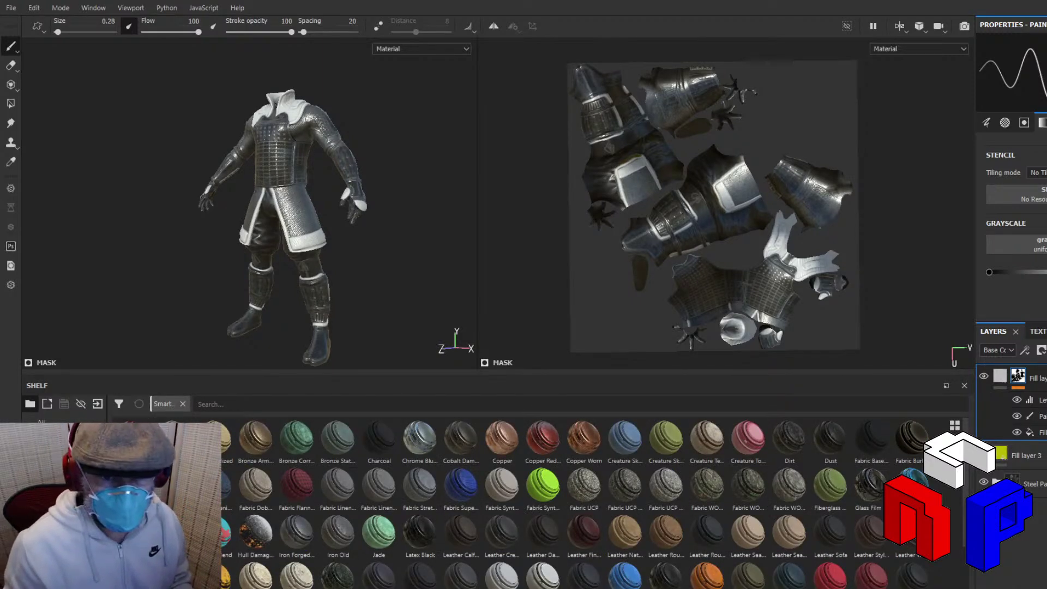
{"action": "scroll", "coordinate": [660, 565], "scroll_direction": "down", "scroll_amount": 3}
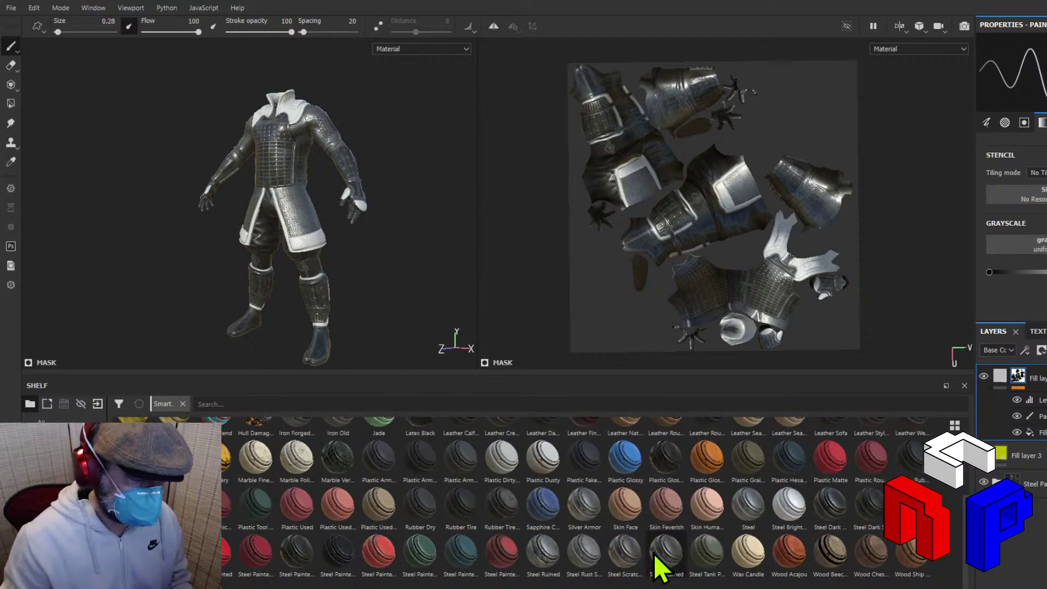
{"action": "scroll", "coordinate": [725, 554], "scroll_direction": "up", "scroll_amount": 3}
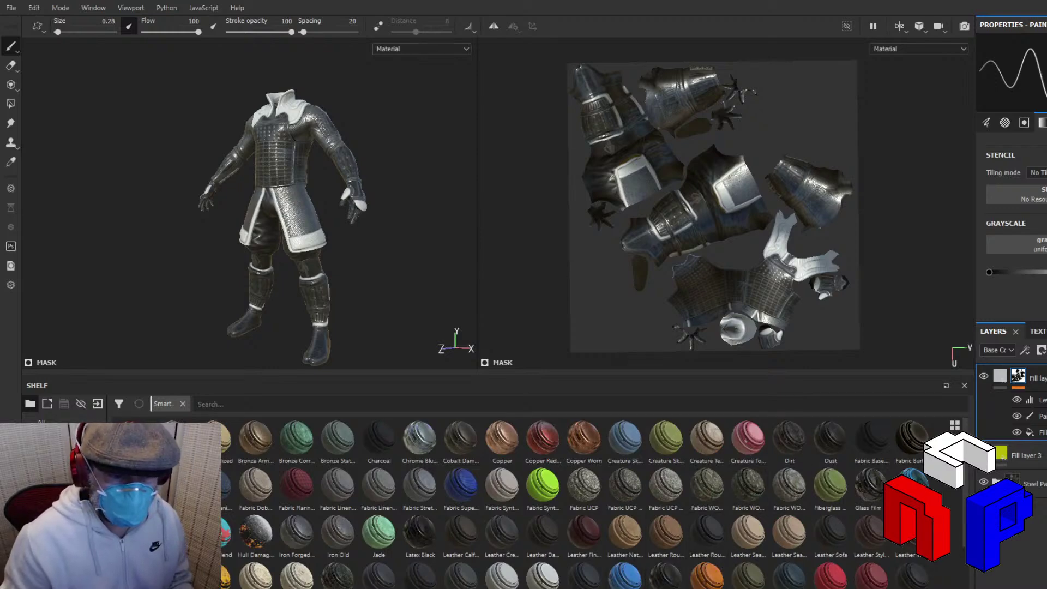
{"action": "scroll", "coordinate": [748, 549], "scroll_direction": "down", "scroll_amount": 3}
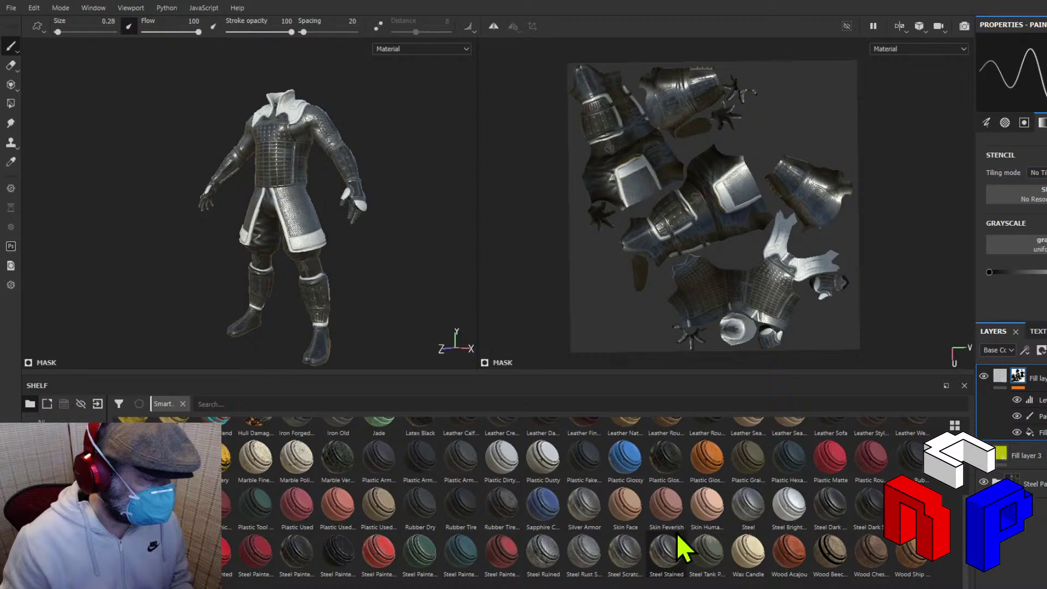
{"action": "scroll", "coordinate": [682, 548], "scroll_direction": "up", "scroll_amount": 3}
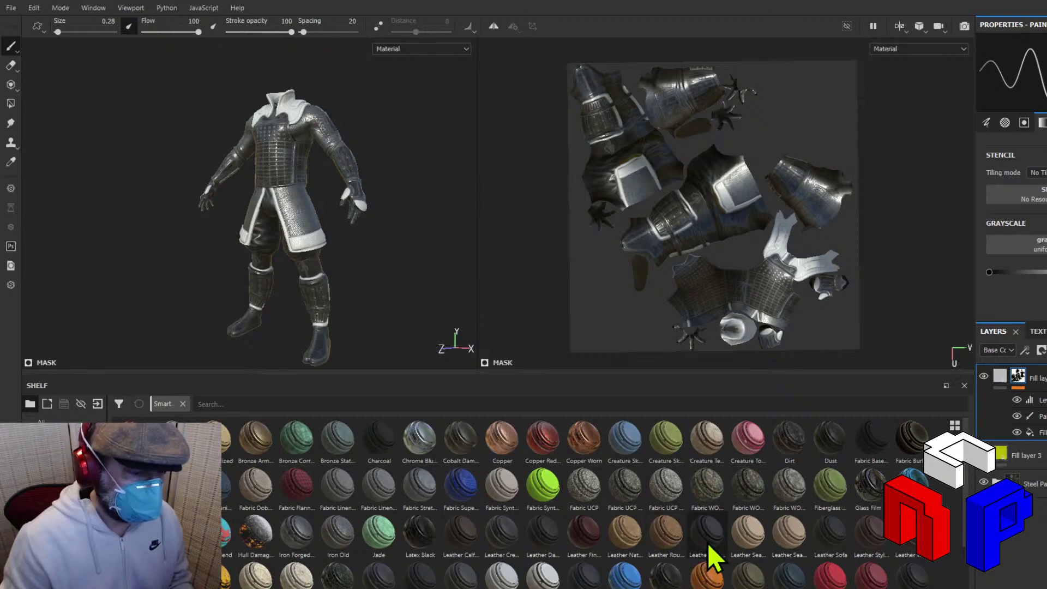
{"action": "left_click_drag", "start_coordinate": [708, 542], "coordinate": [305, 243]}
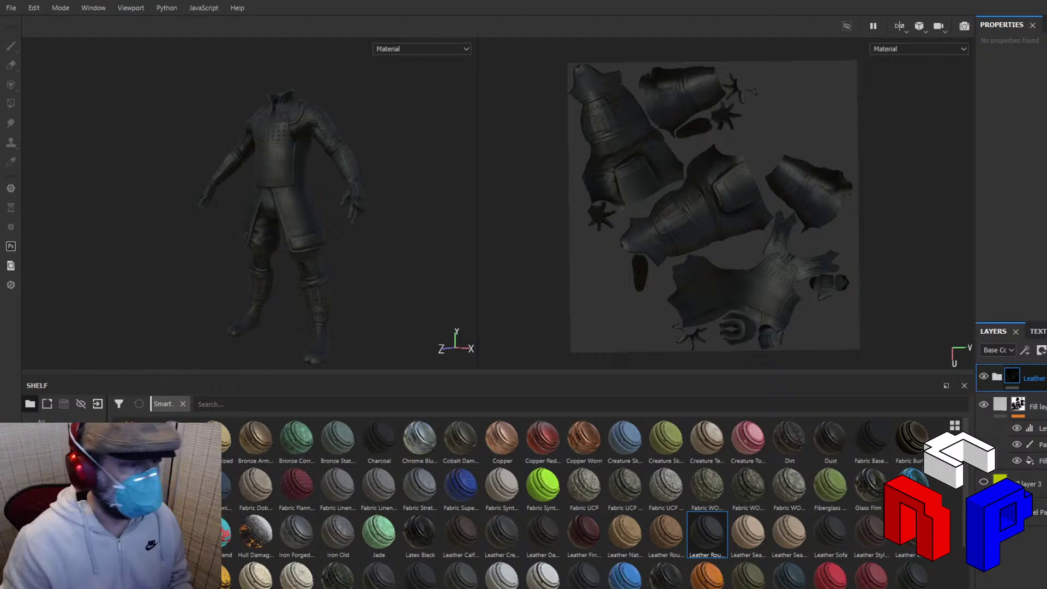
{"action": "left_click_drag", "start_coordinate": [1034, 378], "coordinate": [1030, 466]}
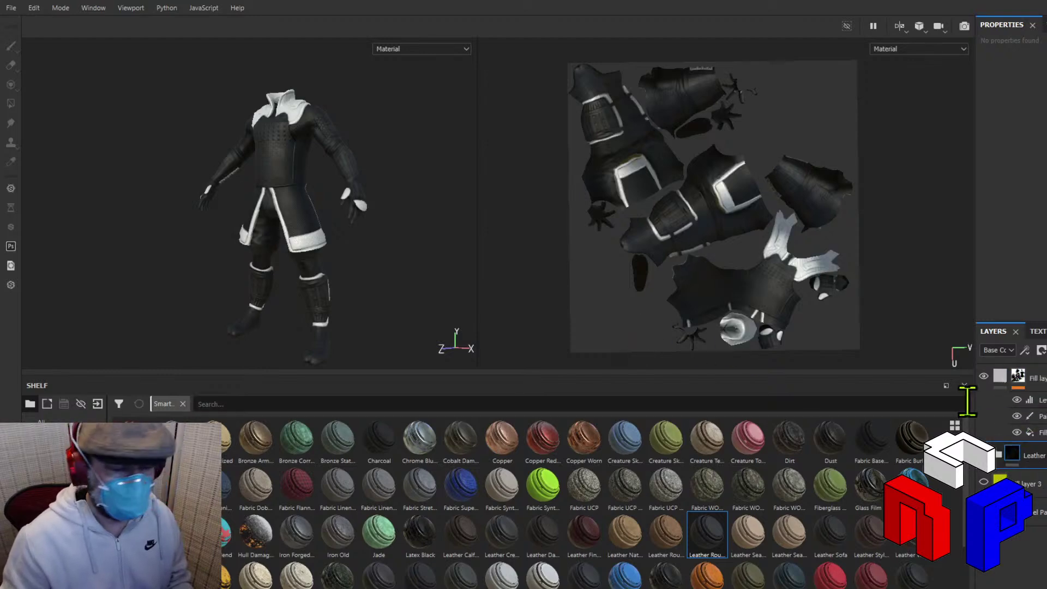
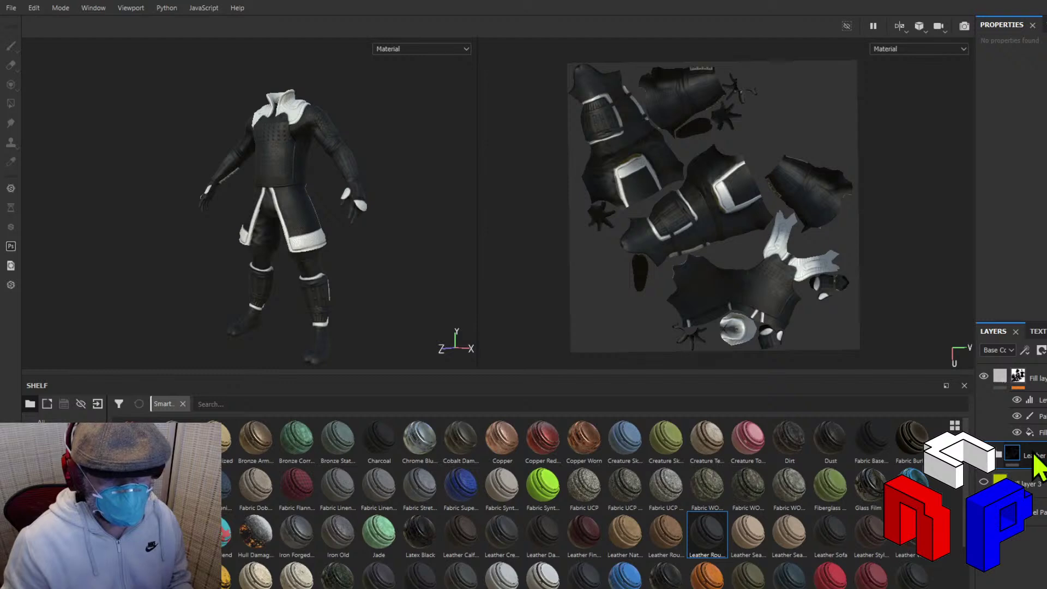
Copy the masked fill's mask onto the leather layer, check it on the armor, and undo the last mask change.
{"action": "left_click", "coordinate": [1020, 378]}
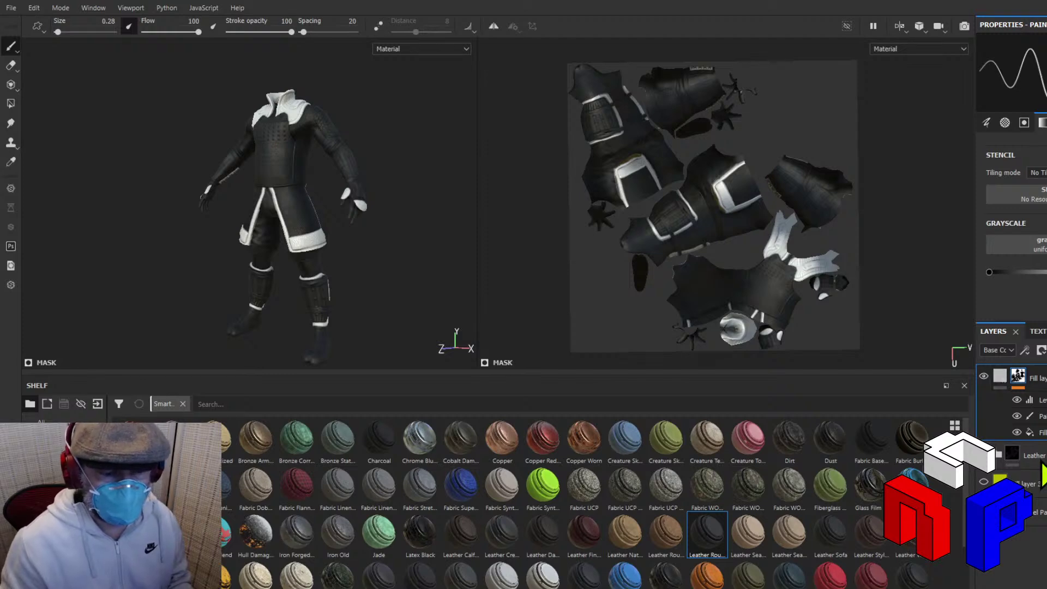
{"action": "left_click", "coordinate": [1041, 456]}
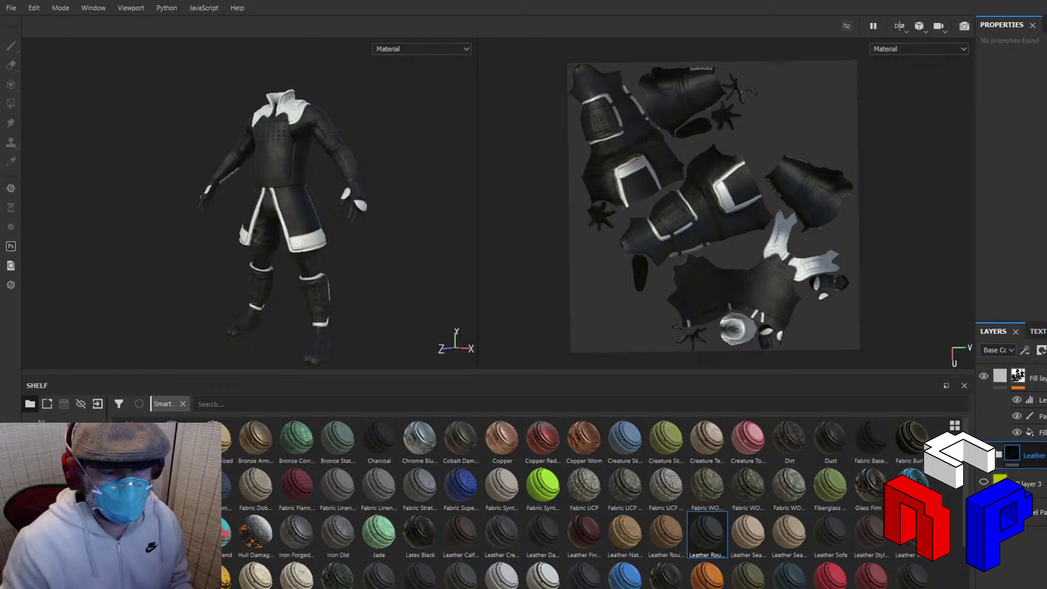
{"action": "left_click", "coordinate": [1037, 464]}
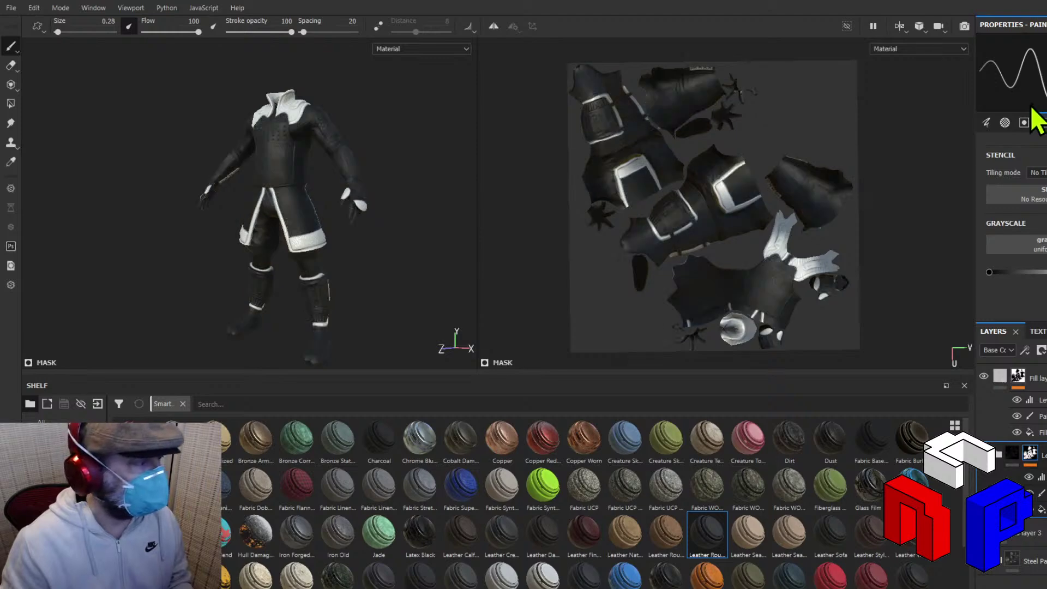
{"action": "scroll", "coordinate": [310, 193], "scroll_direction": "up", "scroll_amount": 5}
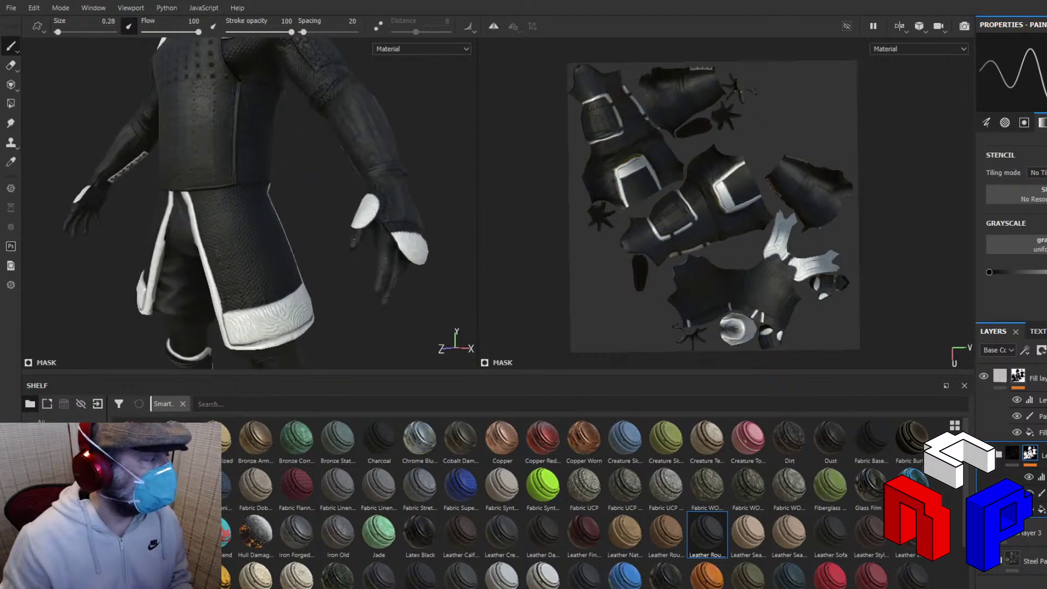
{"action": "middle_click_drag", "start_coordinate": [350, 235], "coordinate": [530, 291], "text": "alt"}
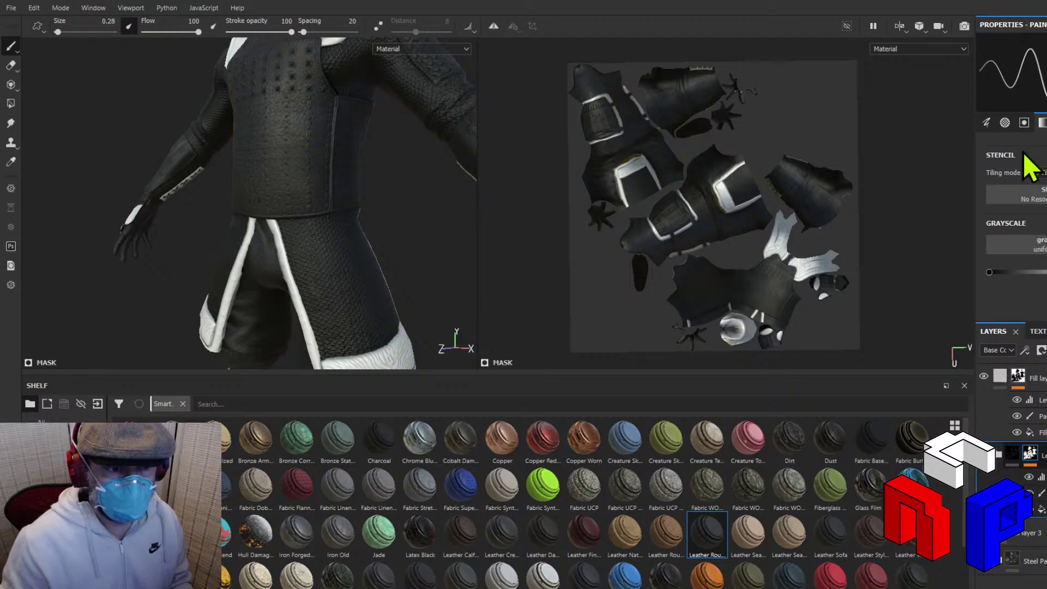
{"action": "key", "text": "ctrl+z"}
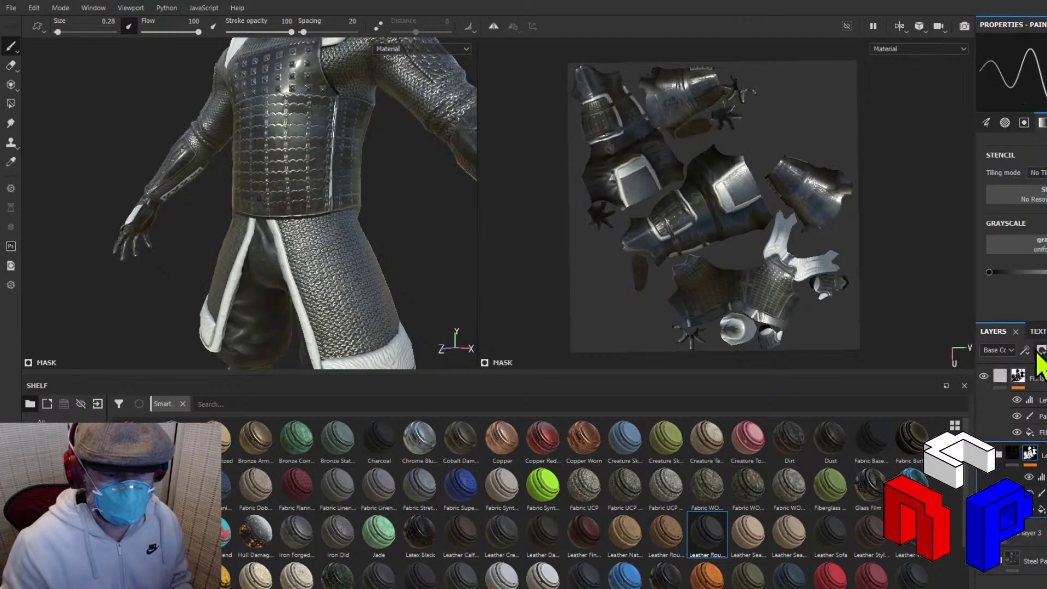
Frame the armor's upper body and hide the white masked fill to reveal the leather on the trim.
{"action": "left_click", "coordinate": [1012, 449]}
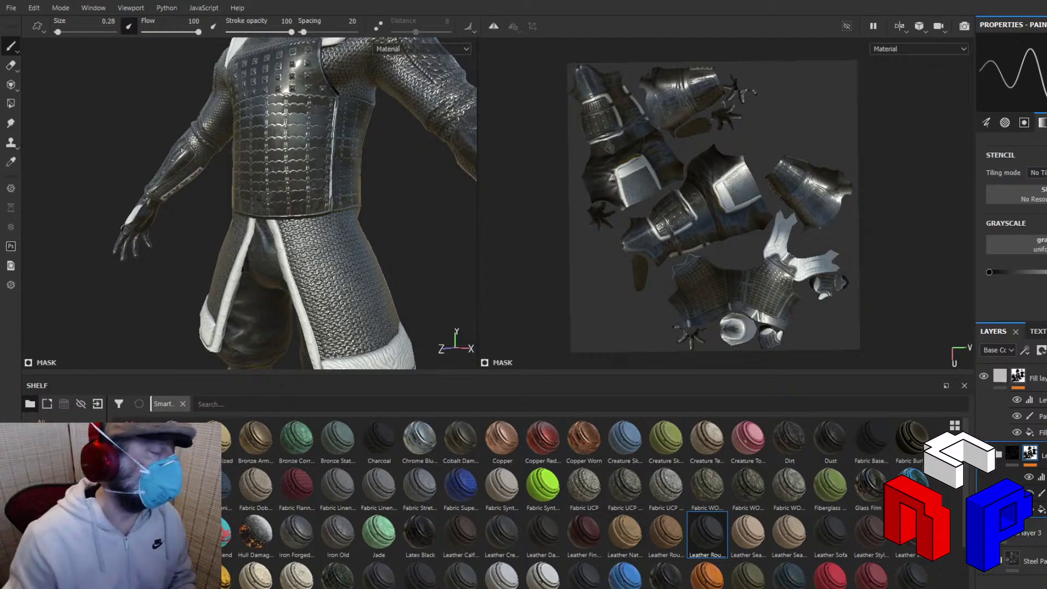
{"action": "middle_click_drag", "start_coordinate": [169, 246], "coordinate": [211, 275], "text": "alt"}
{"action": "right_click_drag", "start_coordinate": [210, 276], "coordinate": [240, 256], "text": "alt"}
{"action": "middle_click_drag", "start_coordinate": [240, 256], "coordinate": [143, 189], "text": "alt"}
{"action": "right_click_drag", "start_coordinate": [143, 188], "coordinate": [350, 236], "text": "shift"}
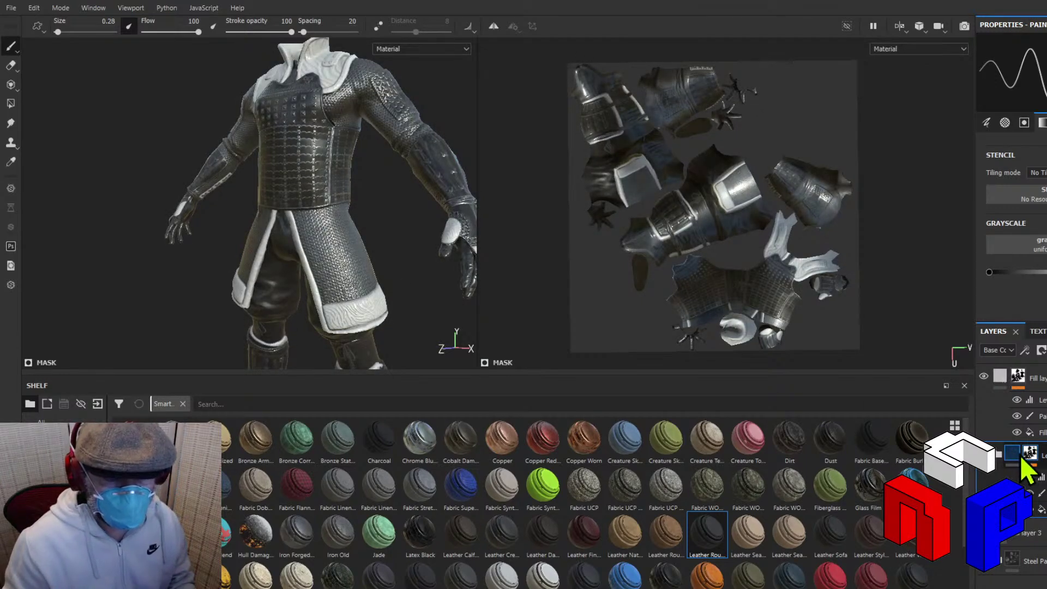
{"action": "left_click", "coordinate": [983, 376]}
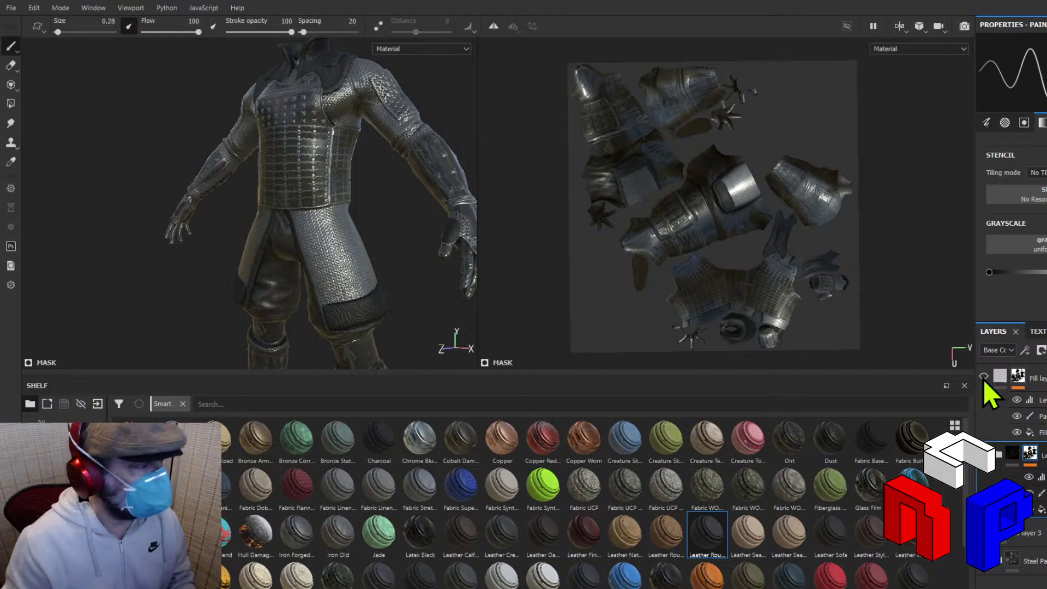
Examine the leather trim on the armor, expand the black leather material, and look through its sublayers and Base fill.
{"action": "left_click_drag", "start_coordinate": [256, 245], "coordinate": [277, 250], "text": "alt"}
{"action": "right_click_drag", "start_coordinate": [277, 251], "coordinate": [313, 267], "text": "alt"}
{"action": "mouse_move", "coordinate": [240, 252]}
{"action": "left_mouse_down", "text": "alt"}
{"action": "mouse_move", "coordinate": [386, 247]}
{"action": "mouse_move", "coordinate": [426, 205]}
{"action": "mouse_move", "coordinate": [175, 254]}
{"action": "mouse_move", "coordinate": [246, 254]}
{"action": "left_mouse_up", "text": "alt"}
{"action": "right_click_drag", "start_coordinate": [292, 271], "coordinate": [262, 219], "text": "alt"}
{"action": "left_click_drag", "start_coordinate": [262, 219], "coordinate": [249, 182], "text": "alt"}
{"action": "scroll", "coordinate": [248, 182], "scroll_direction": "down", "scroll_amount": 3}
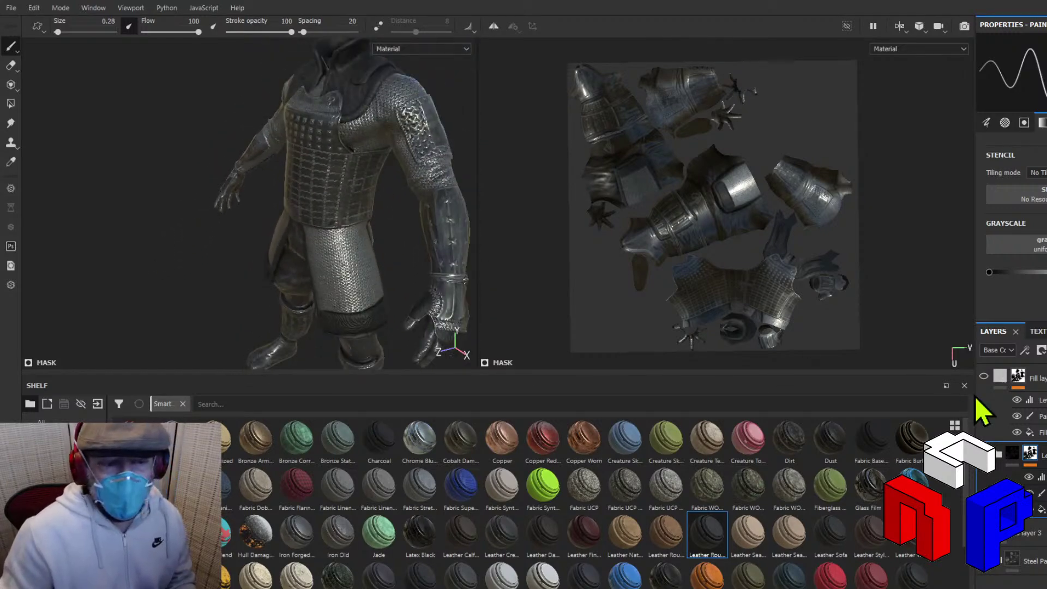
{"action": "left_click", "coordinate": [1008, 455]}
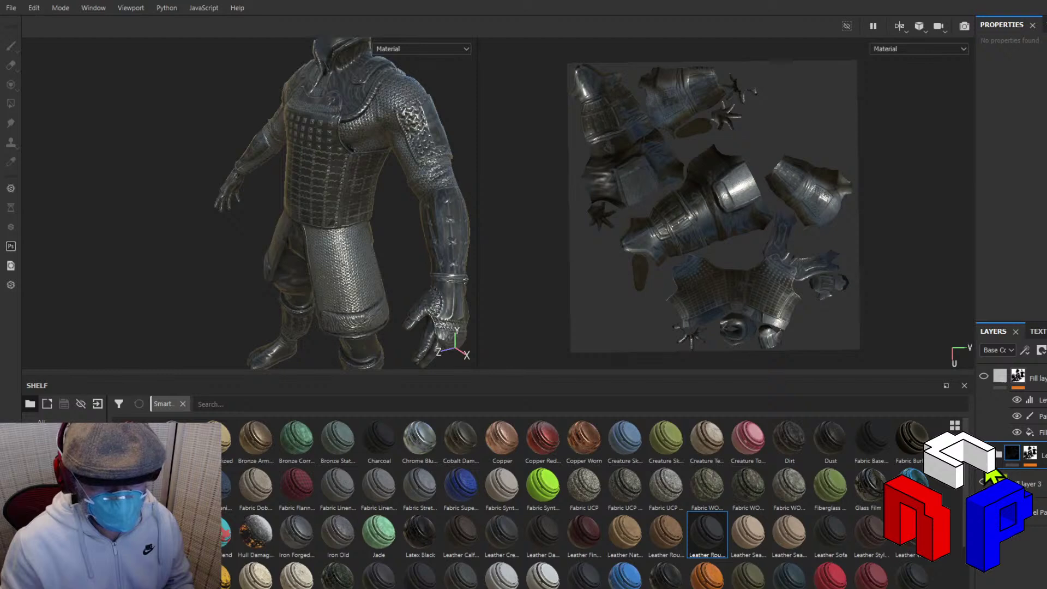
{"action": "left_click", "coordinate": [997, 454]}
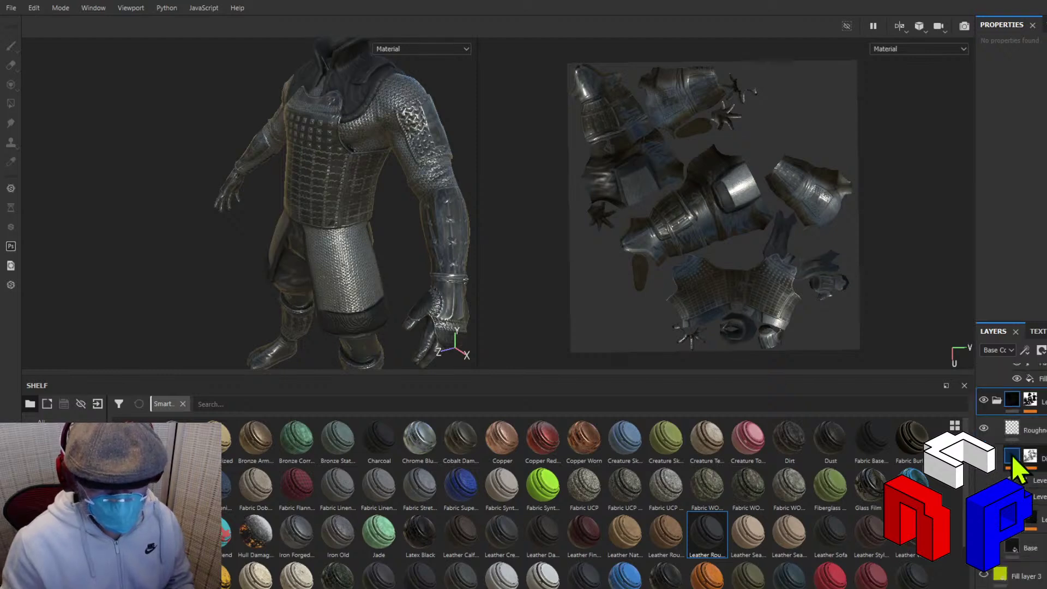
{"action": "left_click", "coordinate": [1021, 548]}
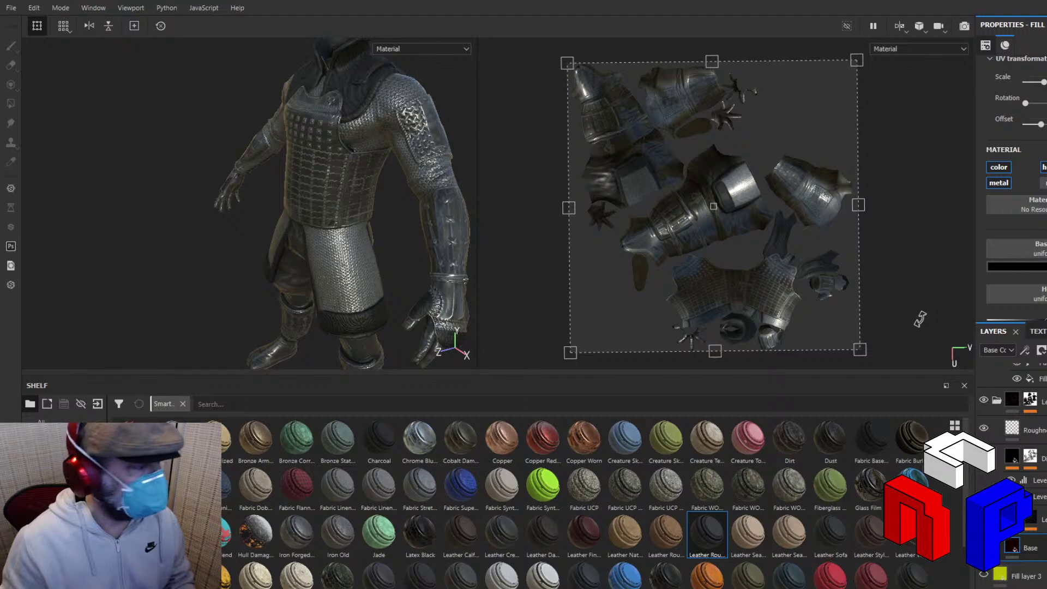
{"action": "left_click_drag", "start_coordinate": [415, 286], "coordinate": [565, 251], "text": "alt"}
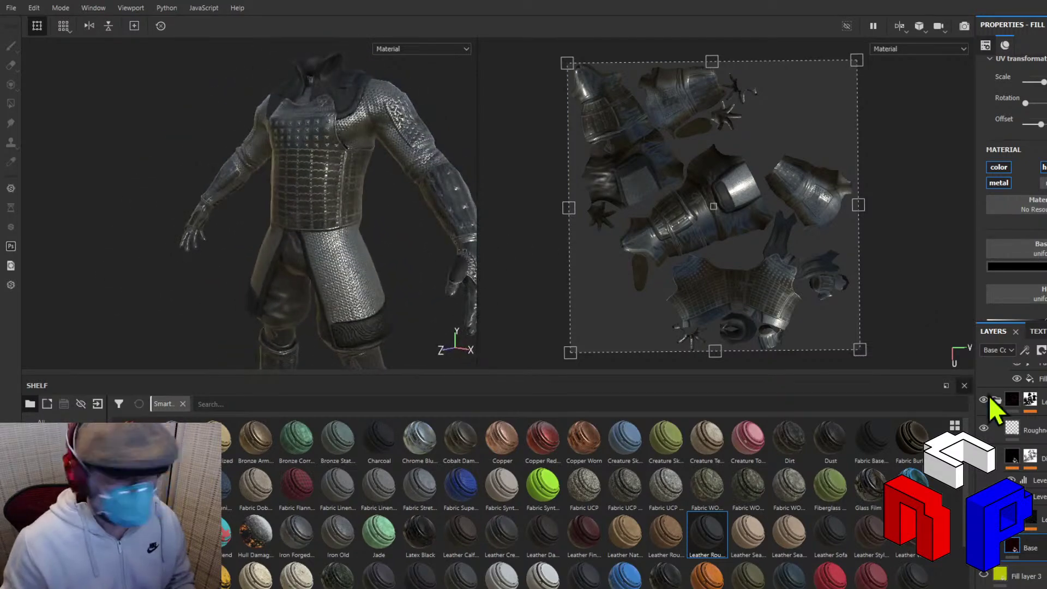
{"action": "left_click", "coordinate": [1013, 457]}
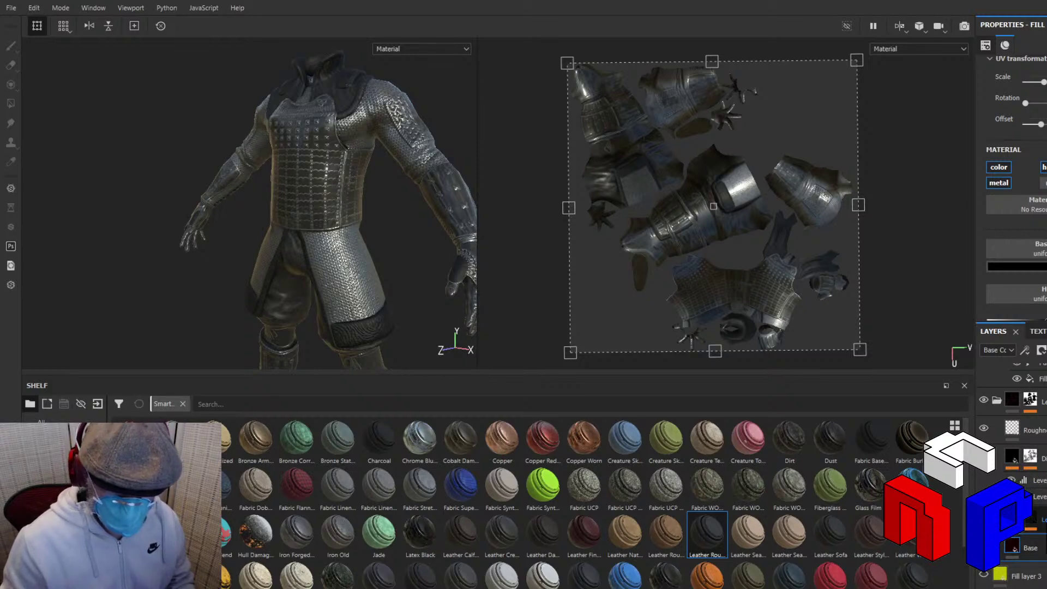
{"action": "left_click", "coordinate": [1012, 457]}
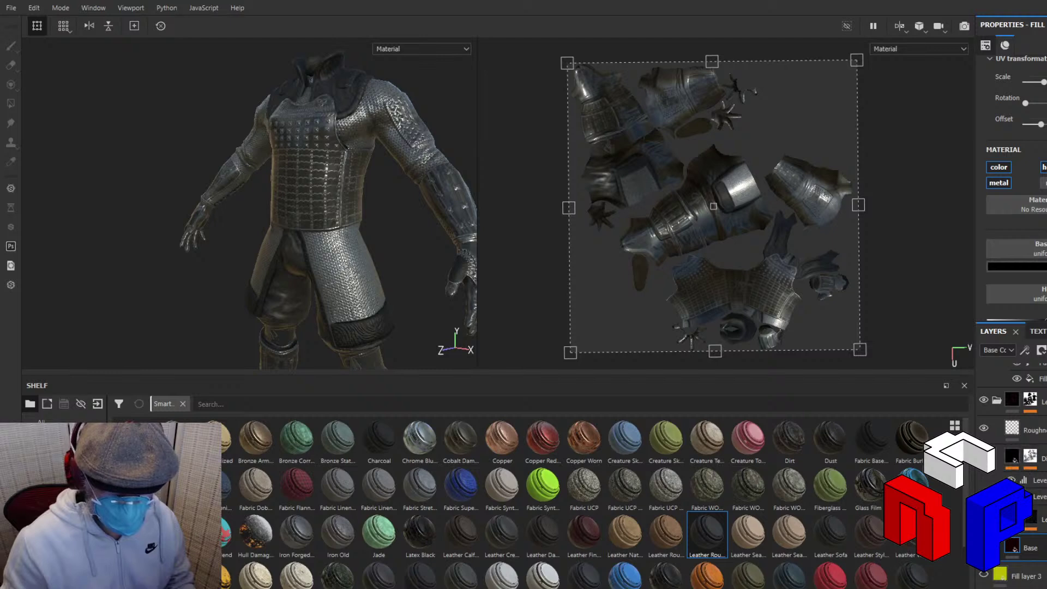
{"action": "left_click", "coordinate": [1013, 458]}
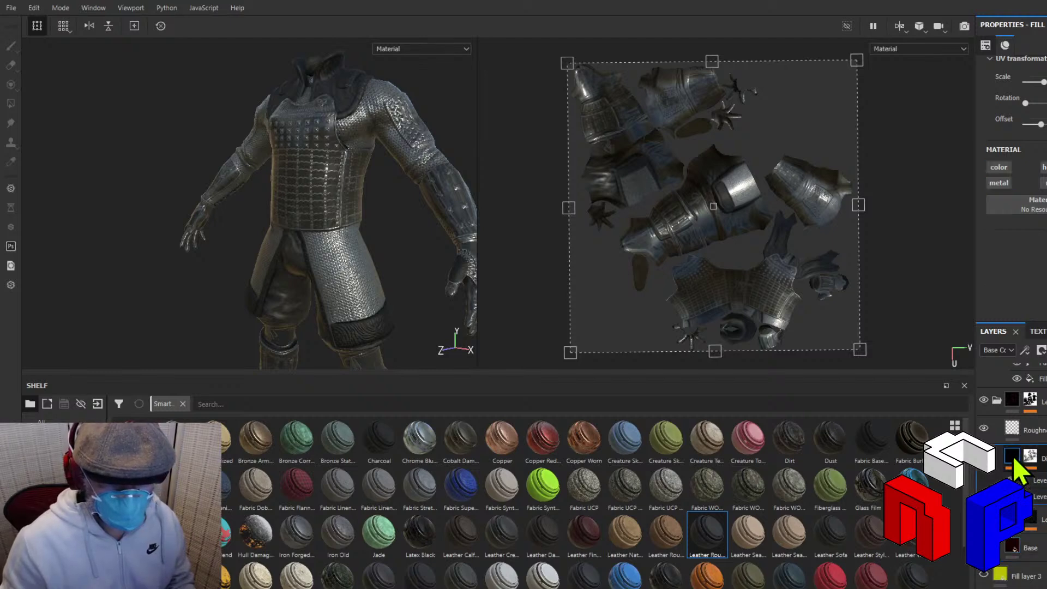
Remove the old steel material layer beneath Fill layer 3 from the armor's layer stack.
{"action": "mouse_move", "coordinate": [494, 272]}
{"action": "left_mouse_down", "text": "alt"}
{"action": "mouse_move", "coordinate": [441, 269]}
{"action": "mouse_move", "coordinate": [469, 245]}
{"action": "mouse_move", "coordinate": [533, 241]}
{"action": "mouse_move", "coordinate": [425, 234]}
{"action": "mouse_move", "coordinate": [560, 197]}
{"action": "mouse_move", "coordinate": [498, 232]}
{"action": "mouse_move", "coordinate": [404, 237]}
{"action": "left_mouse_up", "text": "alt"}
{"action": "scroll", "coordinate": [405, 238], "scroll_direction": "up", "scroll_amount": 2}
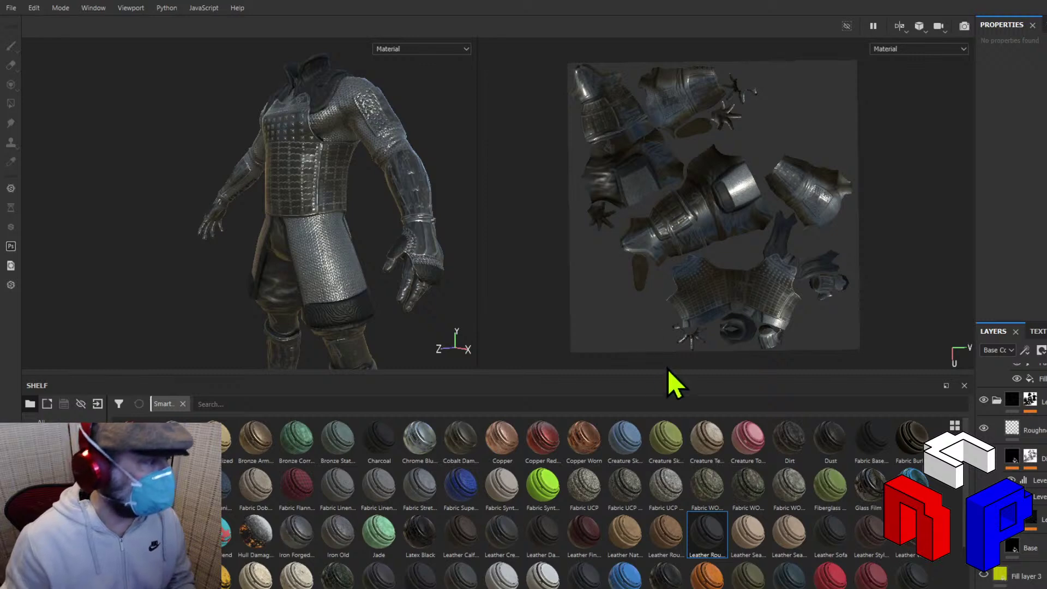
{"action": "middle_click_drag", "start_coordinate": [386, 209], "coordinate": [356, 121], "text": "alt"}
{"action": "scroll", "coordinate": [359, 131], "scroll_direction": "down", "scroll_amount": 3}
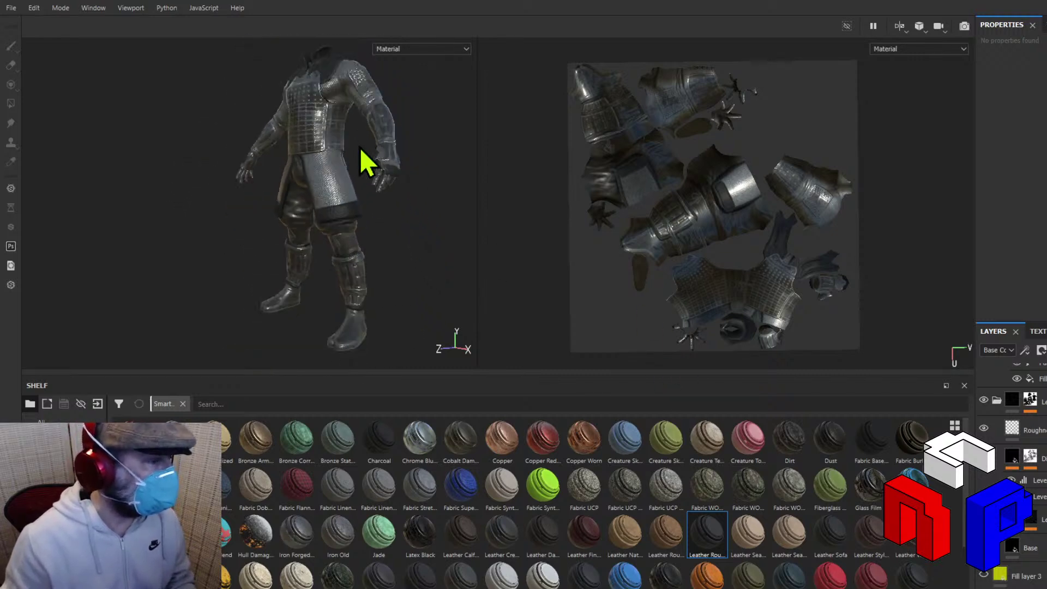
{"action": "right_click_drag", "start_coordinate": [358, 177], "coordinate": [458, 181], "text": "alt"}
{"action": "left_click_drag", "start_coordinate": [458, 181], "coordinate": [532, 198], "text": "alt"}
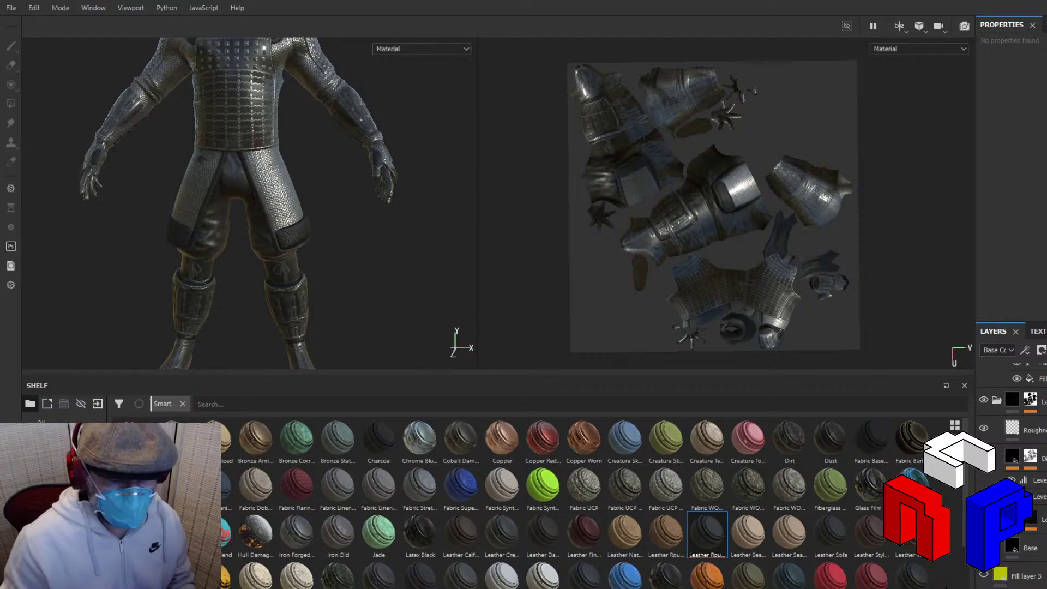
{"action": "scroll", "coordinate": [545, 502], "scroll_direction": "down", "scroll_amount": 3}
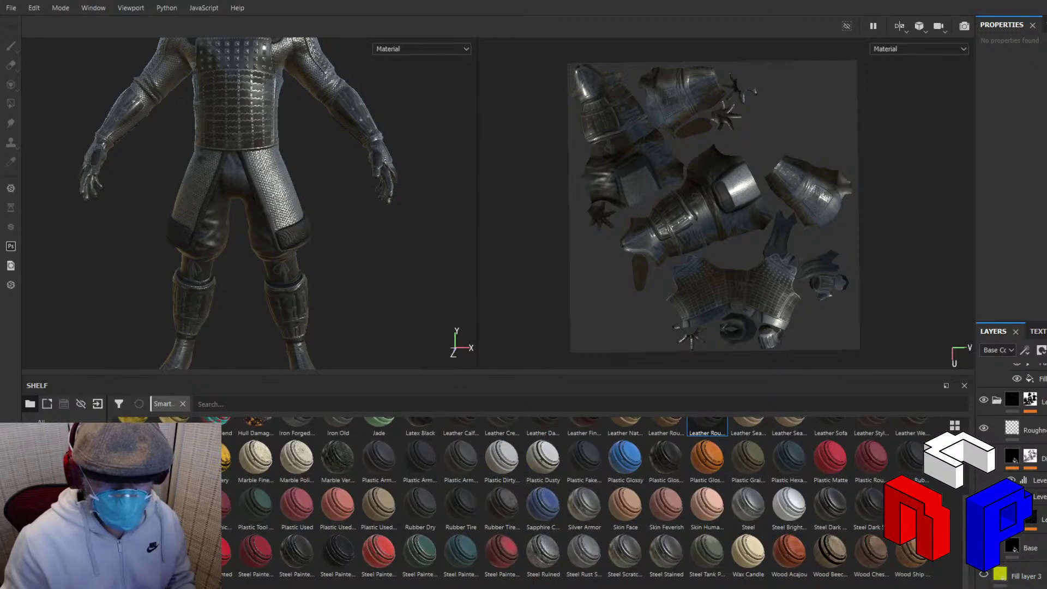
{"action": "key", "text": "ctrl+z"}
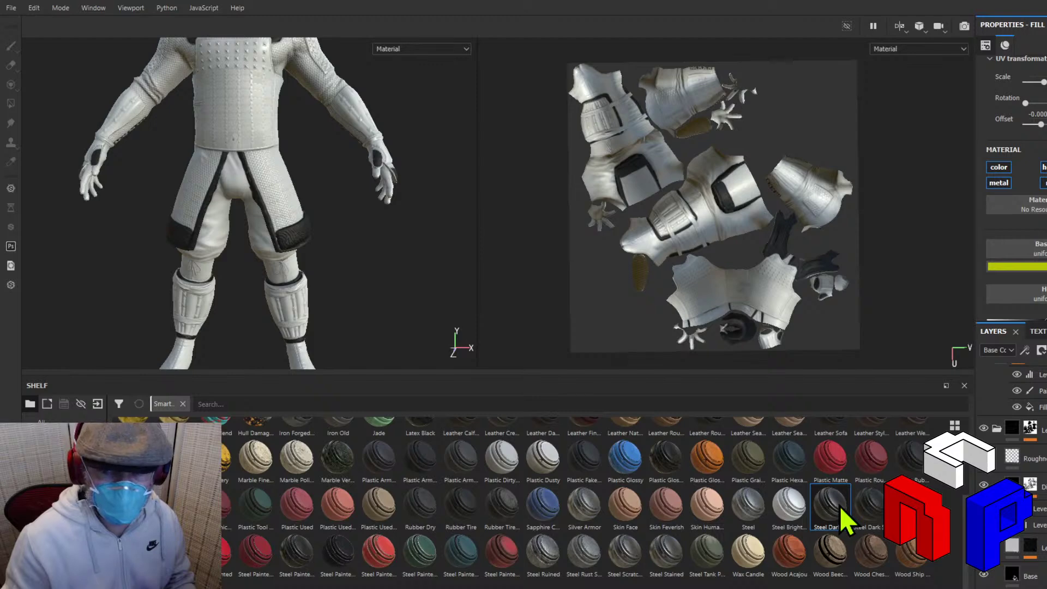
Add the Steel Dark smart material to the armor and place its layer directly beneath the black leather layer.
{"action": "left_click_drag", "start_coordinate": [840, 508], "coordinate": [254, 139]}
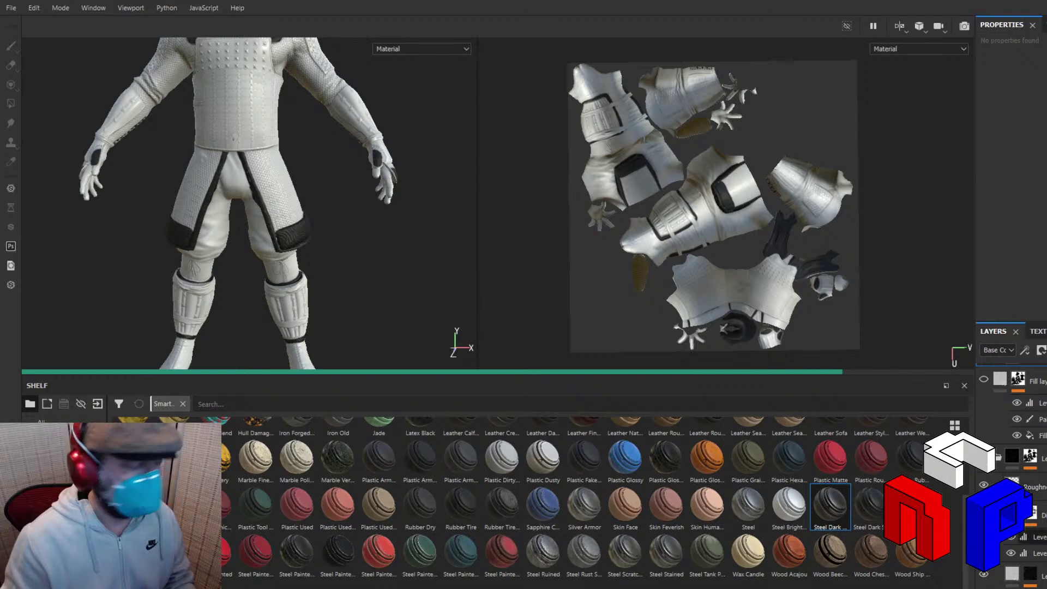
{"action": "scroll", "coordinate": [1009, 469], "scroll_direction": "down", "scroll_amount": 1}
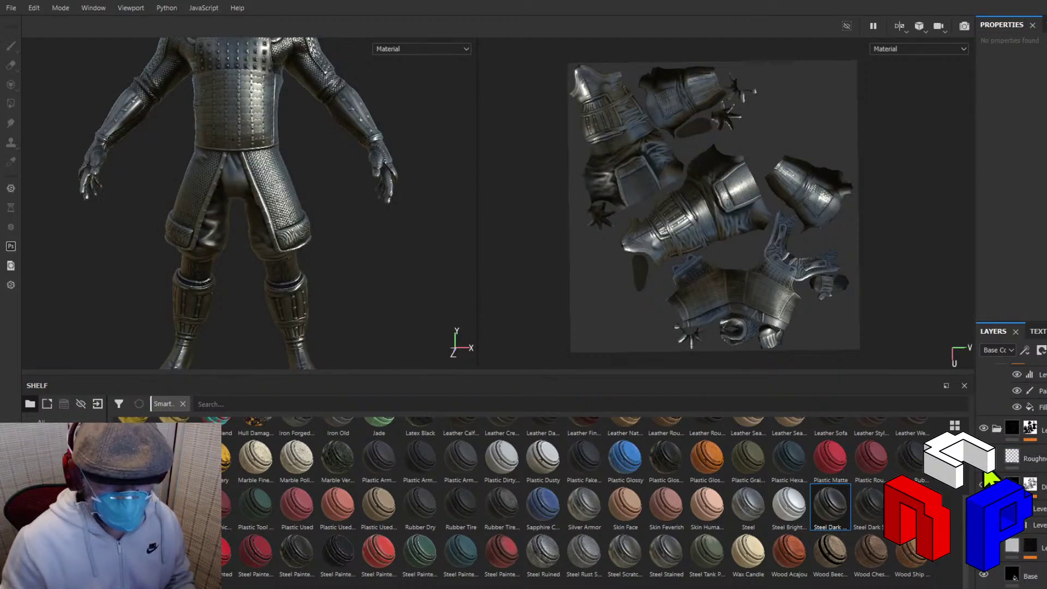
{"action": "scroll", "coordinate": [998, 434], "scroll_direction": "up", "scroll_amount": 2}
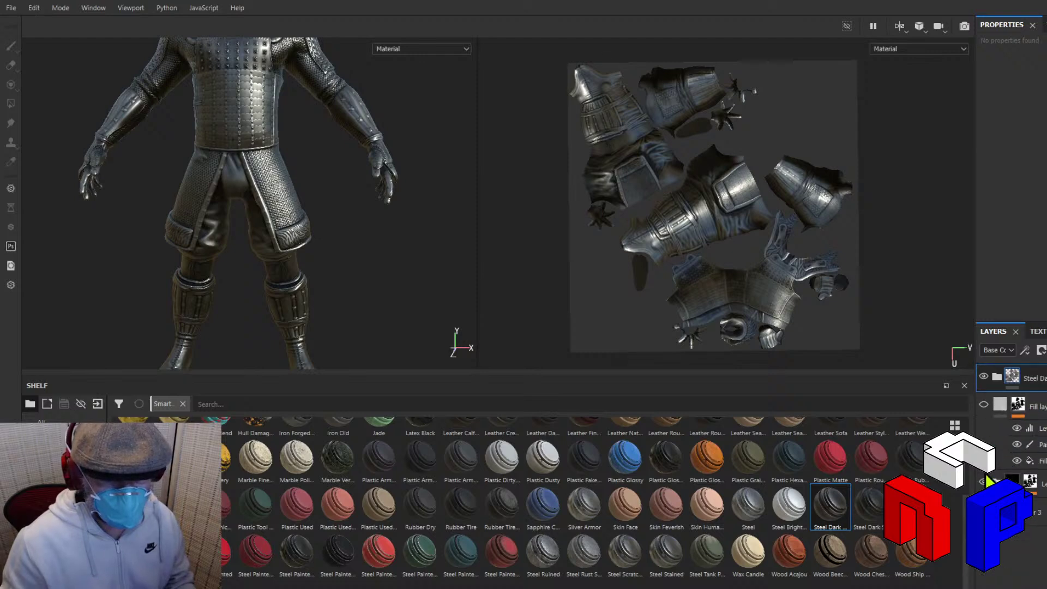
{"action": "left_click_drag", "start_coordinate": [1033, 378], "coordinate": [1035, 496]}
{"action": "middle_click_drag", "start_coordinate": [247, 180], "coordinate": [263, 246], "text": "alt"}
{"action": "left_click_drag", "start_coordinate": [398, 246], "coordinate": [263, 247], "text": "alt"}
{"action": "middle_click_drag", "start_coordinate": [264, 260], "coordinate": [293, 222], "text": "alt"}
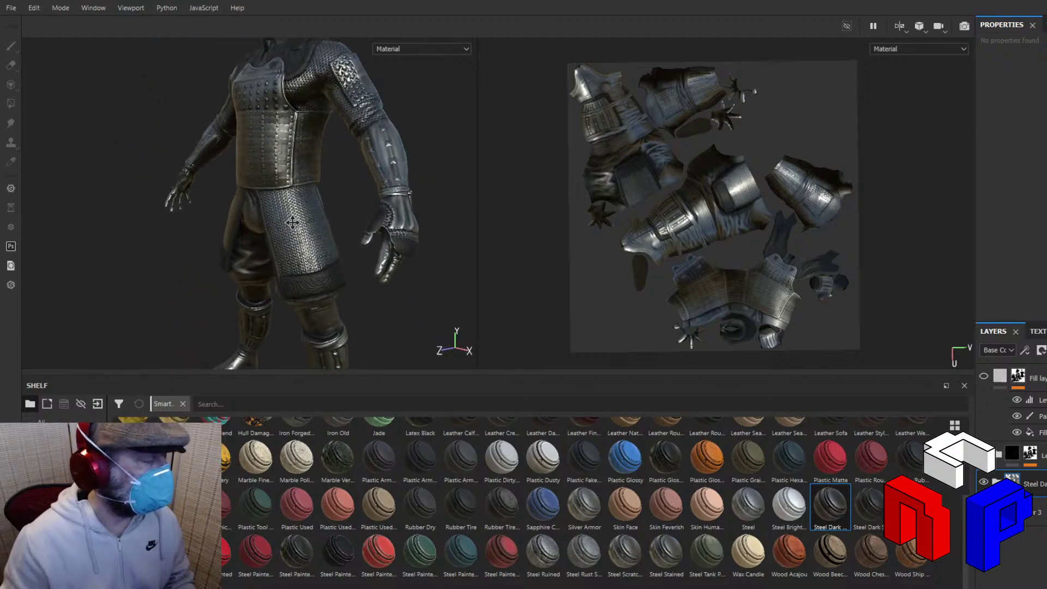
Examine the dark steel against the leather trim on the torso and skirt from both sides of the armor.
{"action": "left_click_drag", "start_coordinate": [342, 221], "coordinate": [317, 198], "text": "alt"}
{"action": "scroll", "coordinate": [316, 198], "scroll_direction": "up", "scroll_amount": 4}
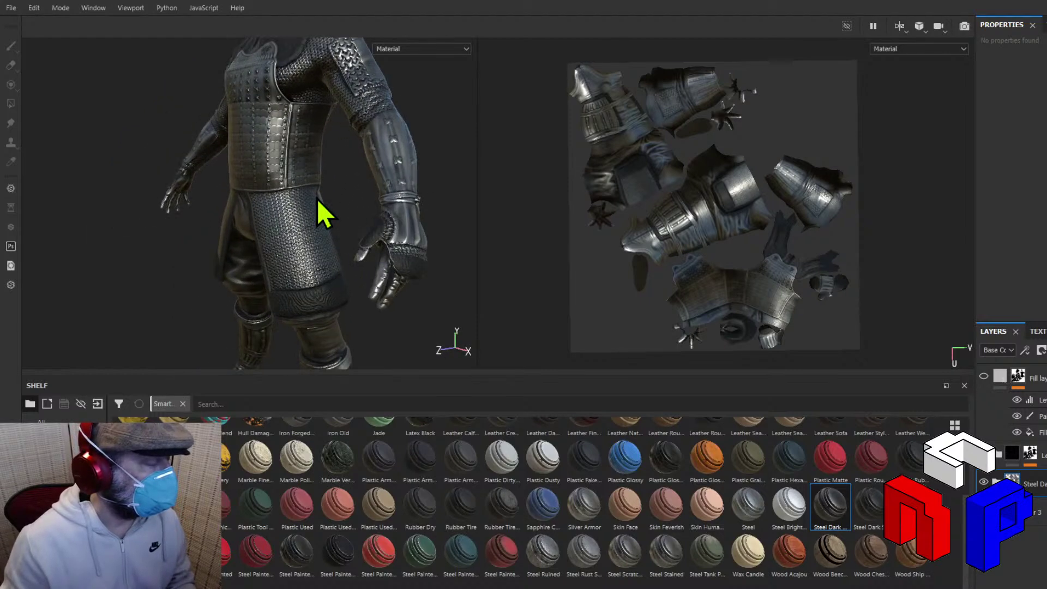
{"action": "scroll", "coordinate": [318, 200], "scroll_direction": "down", "scroll_amount": 3}
{"action": "left_click_drag", "start_coordinate": [338, 201], "coordinate": [408, 186], "text": "alt"}
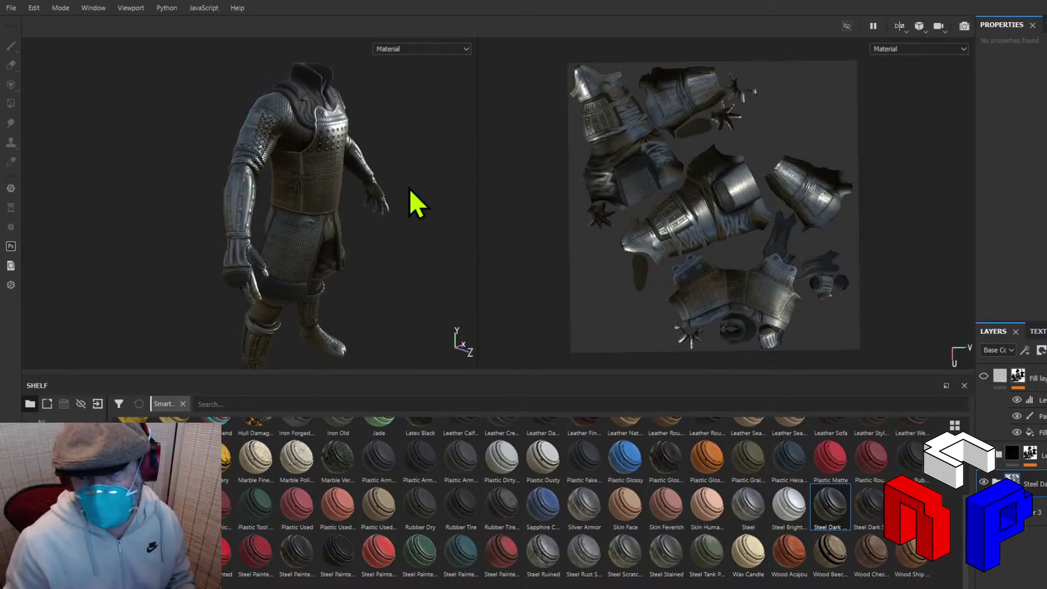
{"action": "left_click_drag", "start_coordinate": [394, 199], "coordinate": [181, 181], "text": "alt"}
{"action": "middle_click_drag", "start_coordinate": [322, 183], "coordinate": [312, 263], "text": "alt"}
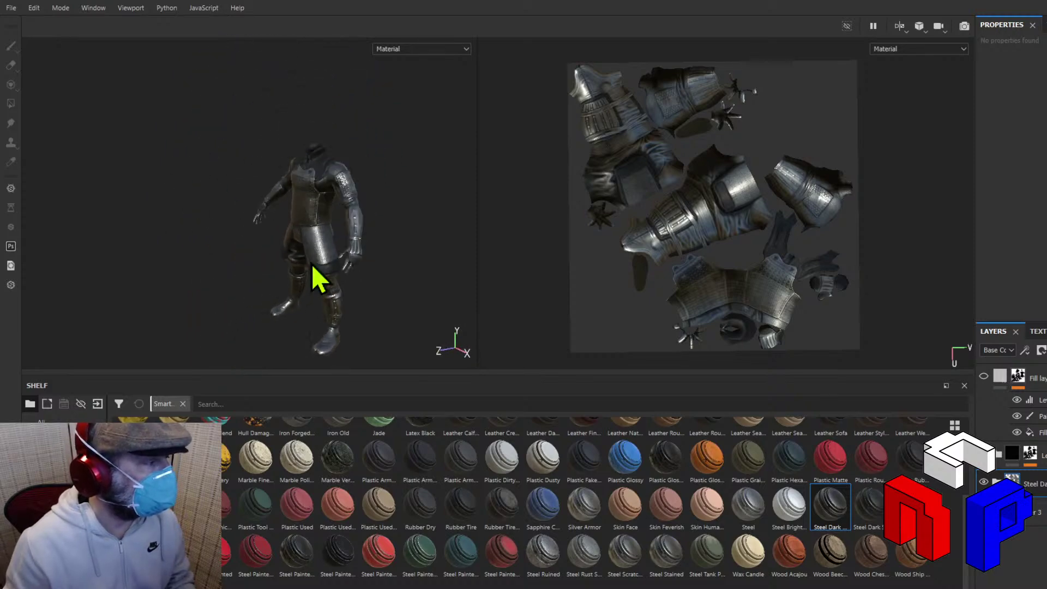
Examine the gauntlet, fingers and leather hem up close to judge how the steel and leather meet.
{"action": "scroll", "coordinate": [312, 264], "scroll_direction": "up", "scroll_amount": 4}
{"action": "scroll", "coordinate": [314, 270], "scroll_direction": "up", "scroll_amount": 2}
{"action": "left_click_drag", "start_coordinate": [316, 280], "coordinate": [225, 217], "text": "alt"}
{"action": "scroll", "coordinate": [224, 215], "scroll_direction": "up", "scroll_amount": 4}
{"action": "left_click_drag", "start_coordinate": [321, 253], "coordinate": [338, 268], "text": "alt"}
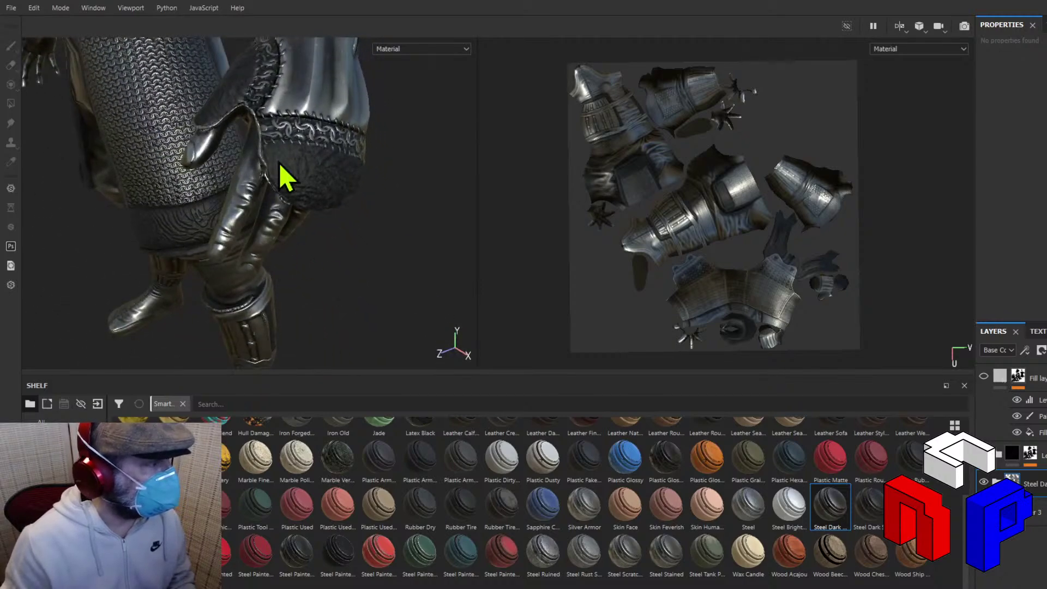
{"action": "left_click_drag", "start_coordinate": [388, 232], "coordinate": [292, 207], "text": "alt"}
{"action": "middle_click_drag", "start_coordinate": [292, 204], "coordinate": [447, 254], "text": "alt"}
{"action": "scroll", "coordinate": [447, 253], "scroll_direction": "down", "scroll_amount": 8}
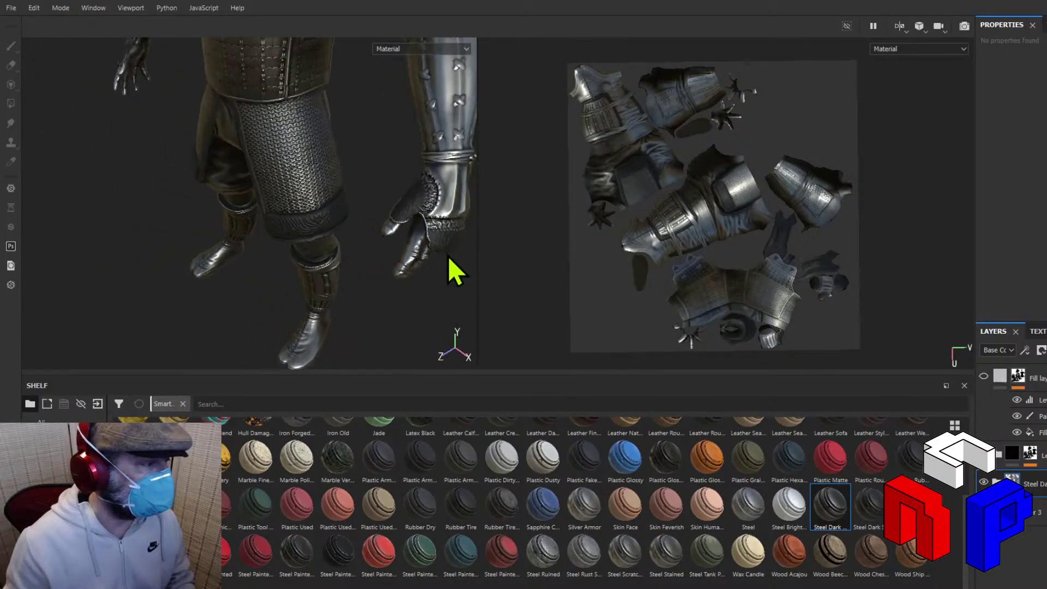
{"action": "scroll", "coordinate": [447, 258], "scroll_direction": "down", "scroll_amount": 4}
{"action": "left_click_drag", "start_coordinate": [447, 259], "coordinate": [342, 263], "text": "alt"}
{"action": "scroll", "coordinate": [342, 263], "scroll_direction": "up", "scroll_amount": 5}
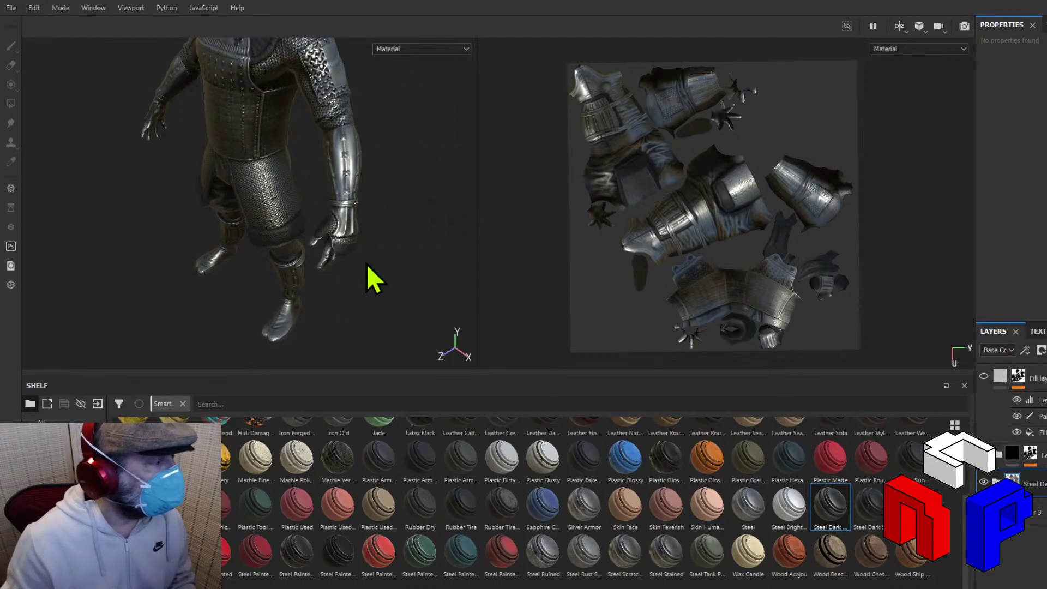
Examine the full armored figure from collar to boots, comparing the steel plates with the leather areas.
{"action": "right_click_drag", "start_coordinate": [366, 263], "coordinate": [379, 223], "text": "alt"}
{"action": "left_click_drag", "start_coordinate": [382, 232], "coordinate": [423, 194], "text": "alt"}
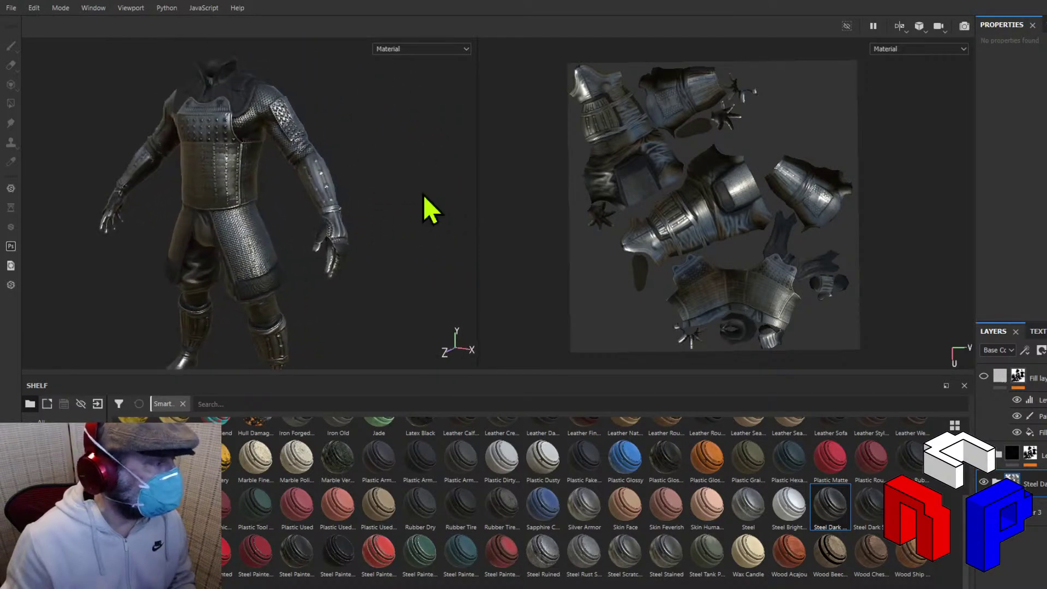
{"action": "middle_click_drag", "start_coordinate": [414, 194], "coordinate": [485, 196], "text": "alt"}
{"action": "right_click_drag", "start_coordinate": [326, 207], "coordinate": [264, 236], "text": "alt"}
{"action": "left_click_drag", "start_coordinate": [264, 236], "coordinate": [185, 234], "text": "alt"}
{"action": "middle_click_drag", "start_coordinate": [185, 234], "coordinate": [210, 272], "text": "alt"}
{"action": "scroll", "coordinate": [231, 178], "scroll_direction": "down", "scroll_amount": 2}
{"action": "scroll", "coordinate": [232, 177], "scroll_direction": "up", "scroll_amount": 4}
{"action": "scroll", "coordinate": [211, 272], "scroll_direction": "up", "scroll_amount": 2}
{"action": "scroll", "coordinate": [210, 271], "scroll_direction": "down", "scroll_amount": 4}
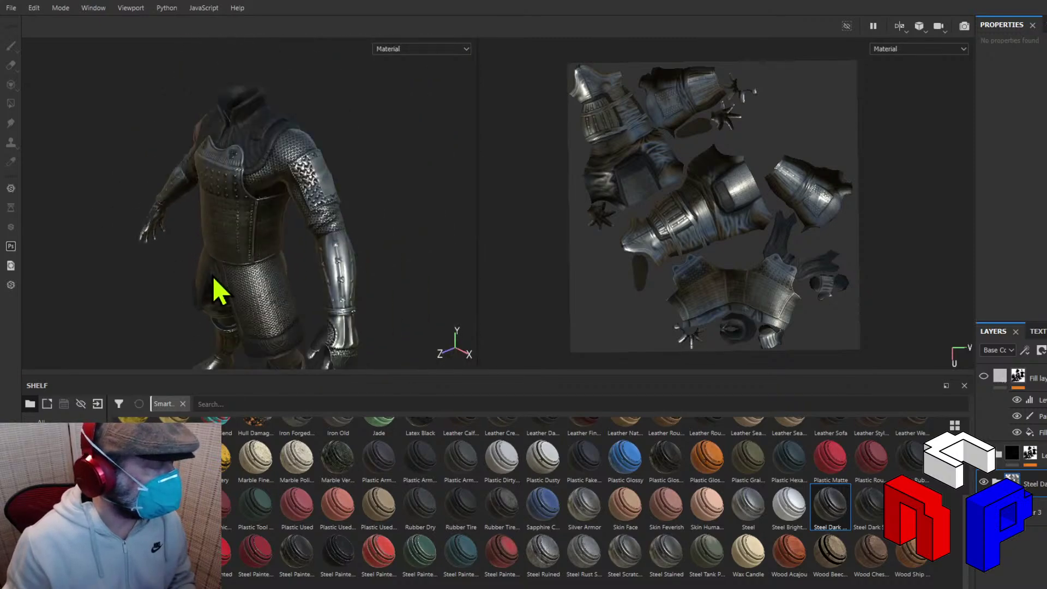
{"action": "scroll", "coordinate": [214, 291], "scroll_direction": "down", "scroll_amount": 3}
{"action": "middle_click_drag", "start_coordinate": [262, 210], "coordinate": [242, 211], "text": "alt"}
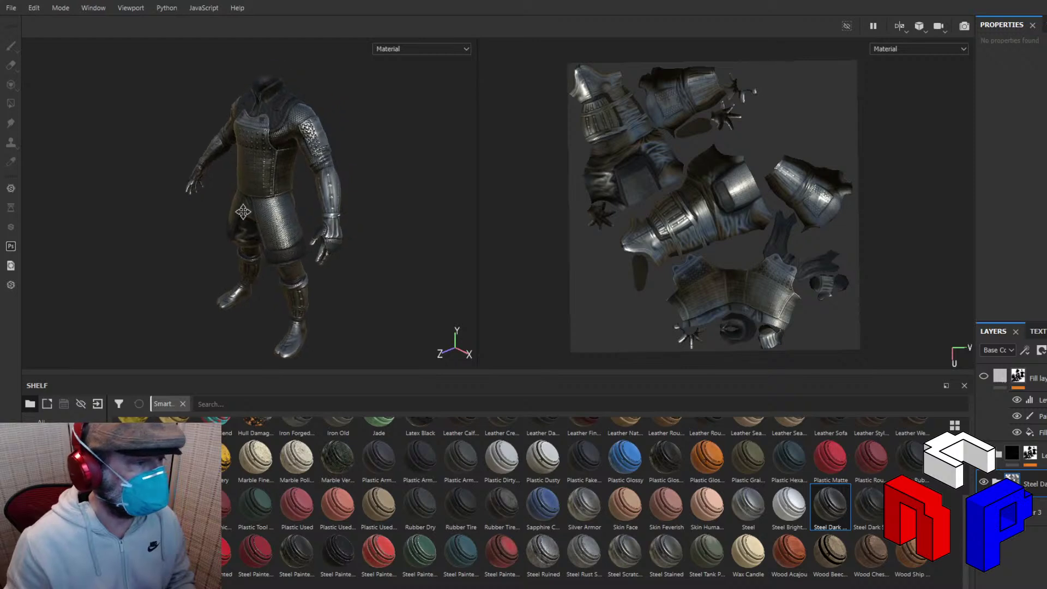
{"action": "left_click_drag", "start_coordinate": [242, 211], "coordinate": [244, 215], "text": "alt"}
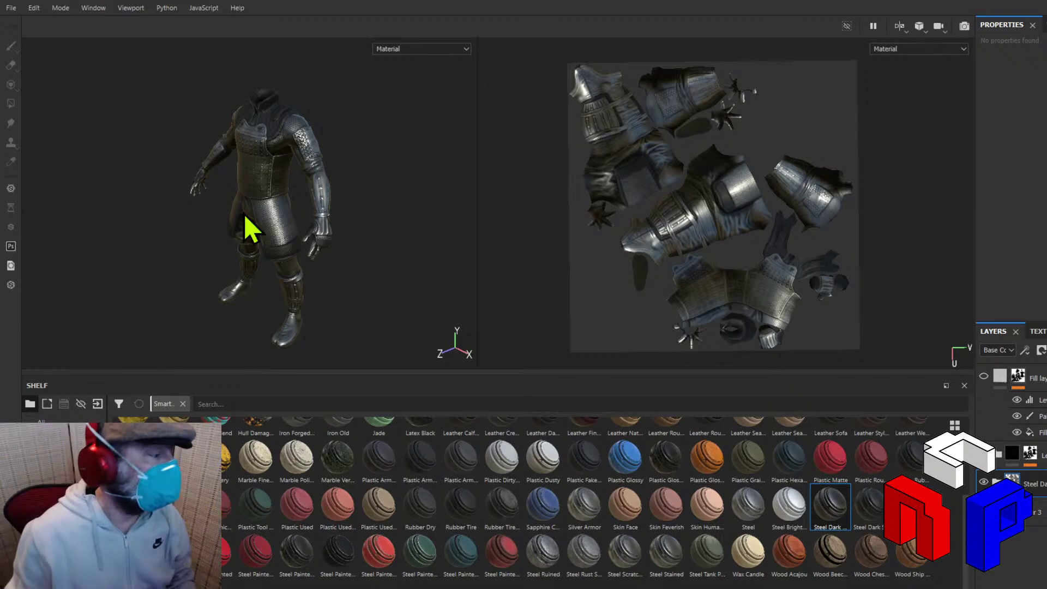
Shrink the shelf and widen the 3D viewport to give the armor most of the workspace.
{"action": "scroll", "coordinate": [260, 213], "scroll_direction": "up", "scroll_amount": 4}
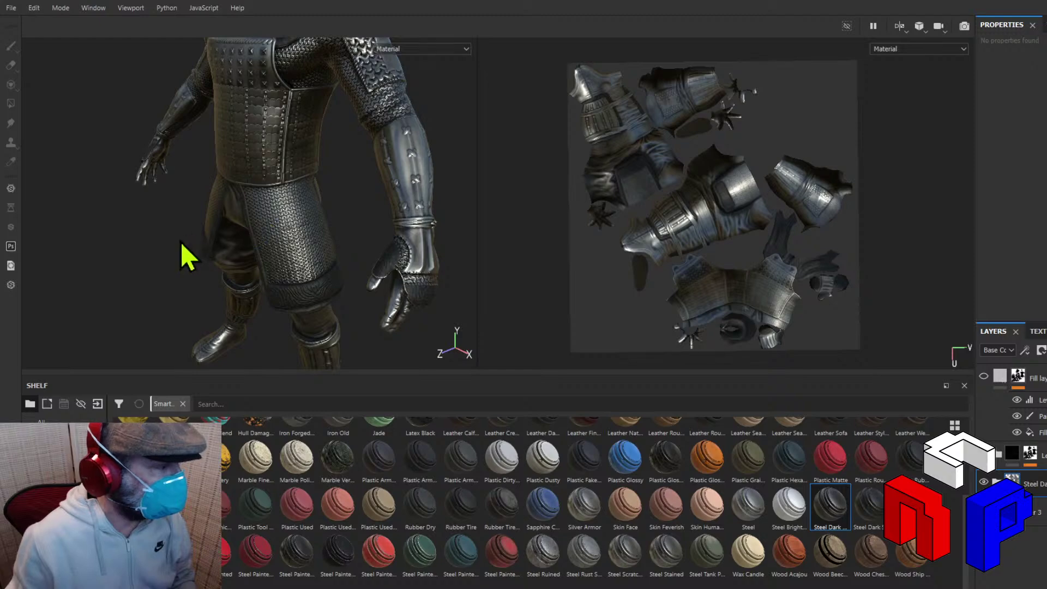
{"action": "left_click_drag", "start_coordinate": [181, 241], "coordinate": [199, 229], "text": "alt"}
{"action": "middle_click_drag", "start_coordinate": [236, 229], "coordinate": [296, 307], "text": "alt"}
{"action": "scroll", "coordinate": [298, 307], "scroll_direction": "down", "scroll_amount": 1}
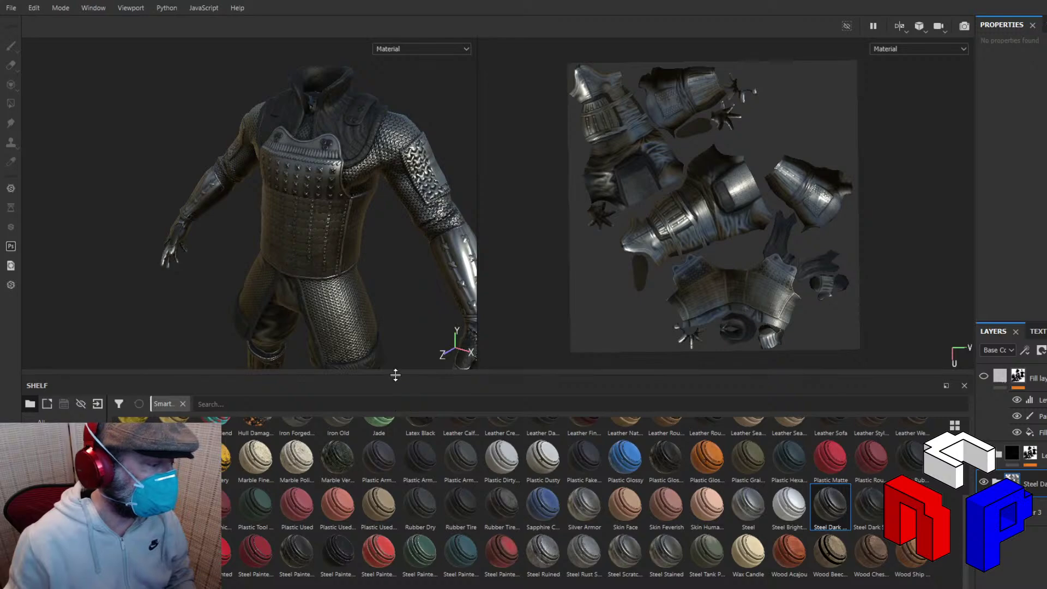
{"action": "left_click_drag", "start_coordinate": [395, 375], "coordinate": [395, 540]}
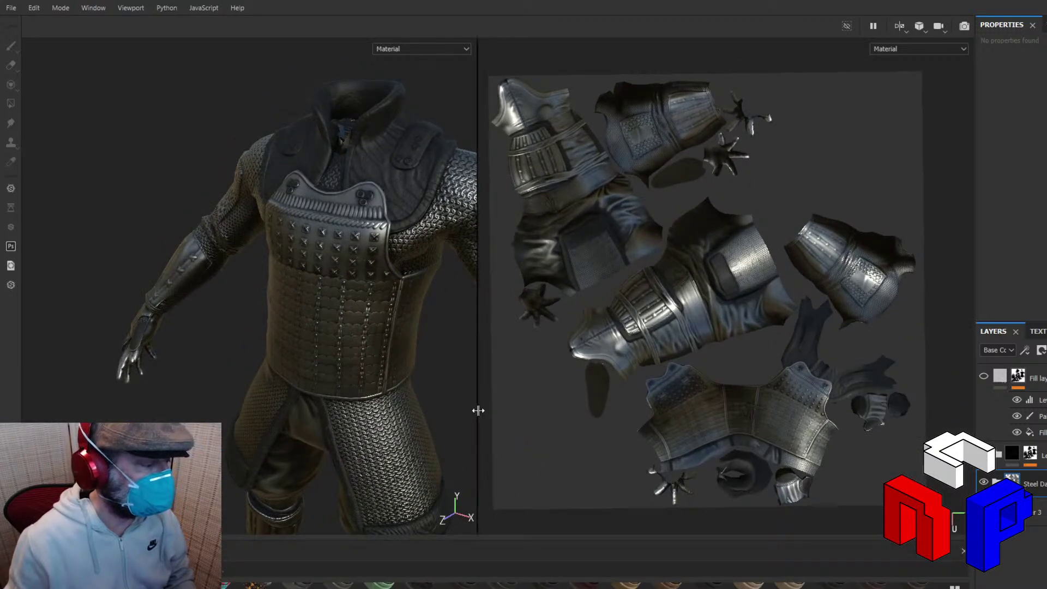
{"action": "left_click_drag", "start_coordinate": [477, 411], "coordinate": [766, 426]}
{"action": "middle_click_drag", "start_coordinate": [649, 417], "coordinate": [496, 338], "text": "alt"}
{"action": "scroll", "coordinate": [496, 338], "scroll_direction": "down", "scroll_amount": 5}
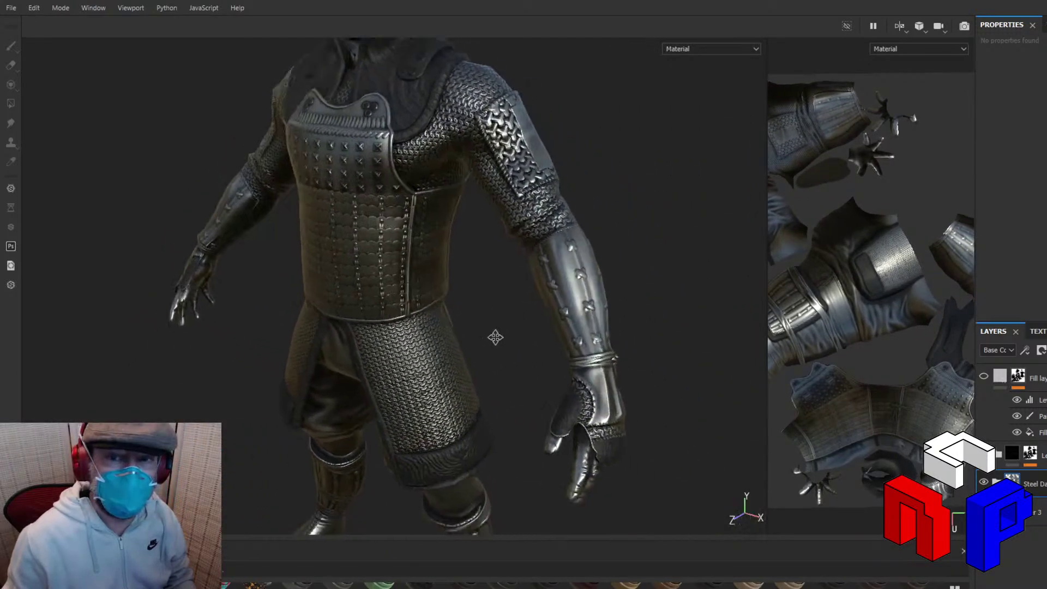
Rotate the environment lighting and examine the studs, plates and side cord on the armor's torso up close.
{"action": "left_click_drag", "start_coordinate": [537, 360], "coordinate": [316, 368], "text": "alt"}
{"action": "scroll", "coordinate": [611, 337], "scroll_direction": "up", "scroll_amount": 4}
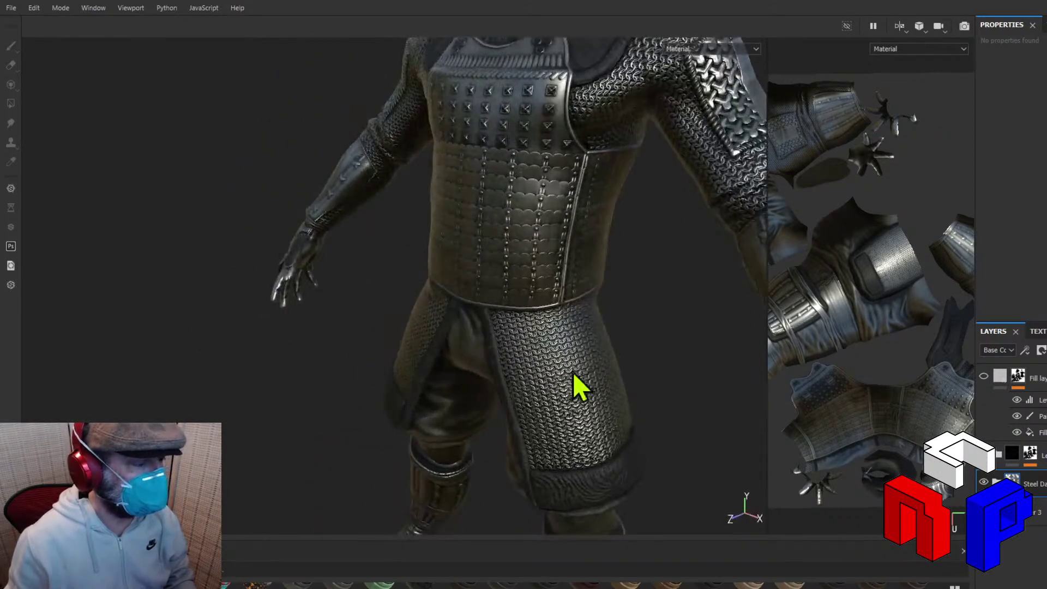
{"action": "left_click_drag", "start_coordinate": [575, 386], "coordinate": [737, 420], "text": "alt"}
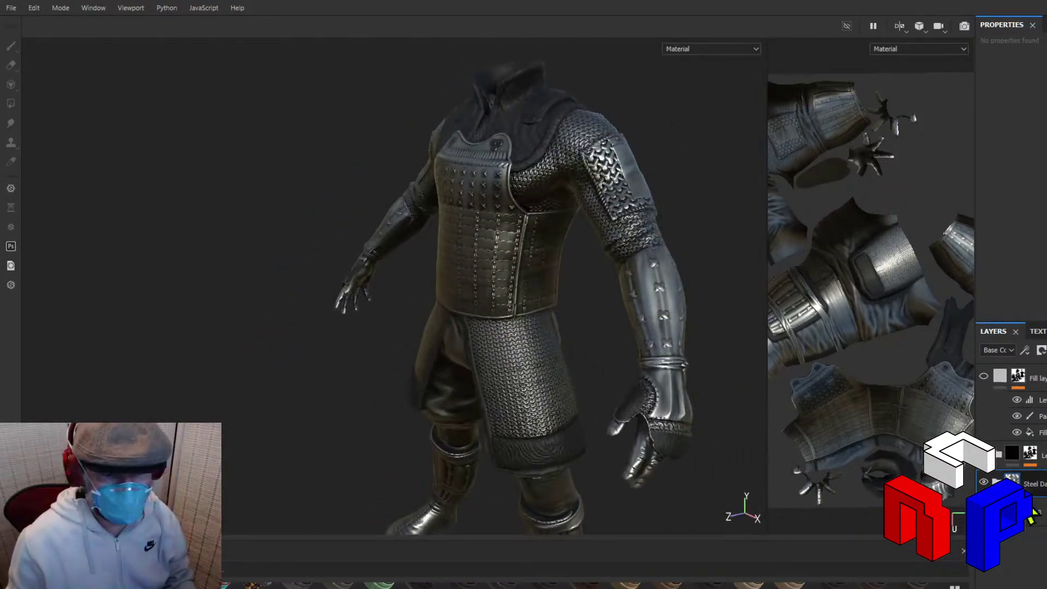
{"action": "left_click_drag", "start_coordinate": [665, 402], "coordinate": [523, 333], "text": "alt"}
{"action": "mouse_move", "coordinate": [523, 338]}
{"action": "right_mouse_down", "text": "shift"}
{"action": "mouse_move", "coordinate": [584, 308]}
{"action": "mouse_move", "coordinate": [648, 313]}
{"action": "right_mouse_up", "text": "shift"}
{"action": "left_click_drag", "start_coordinate": [645, 329], "coordinate": [622, 367], "text": "alt"}
{"action": "left_click_drag", "start_coordinate": [307, 323], "coordinate": [601, 282], "text": "alt"}
{"action": "middle_click_drag", "start_coordinate": [579, 299], "coordinate": [645, 264], "text": "alt"}
{"action": "scroll", "coordinate": [644, 264], "scroll_direction": "up", "scroll_amount": 4}
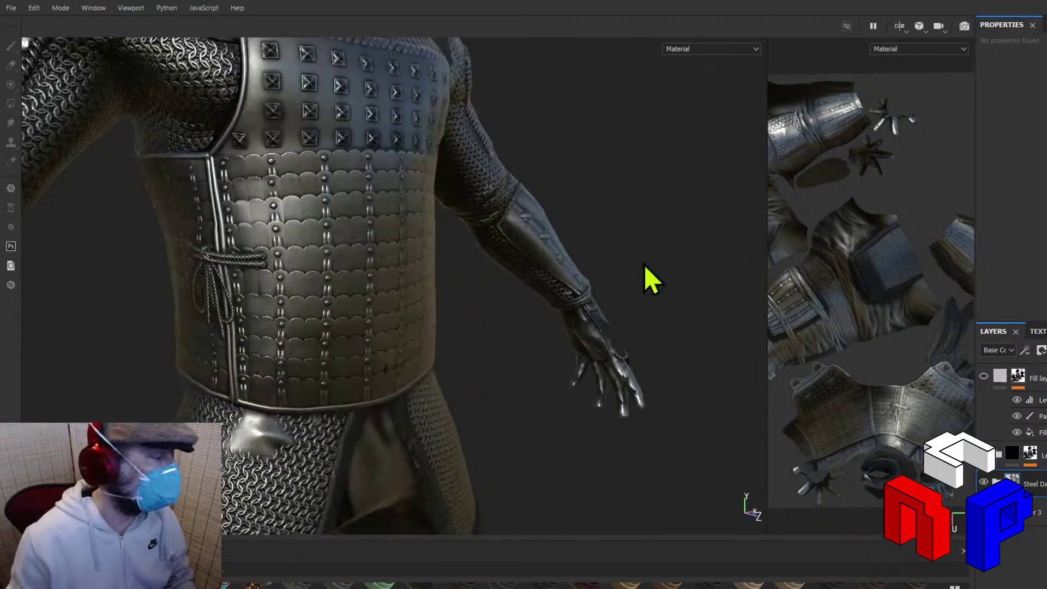
Examine the skirt, sleeves, gauntlets and collar from both sides under the changed lighting.
{"action": "scroll", "coordinate": [643, 265], "scroll_direction": "down", "scroll_amount": 5}
{"action": "left_click_drag", "start_coordinate": [628, 278], "coordinate": [580, 267], "text": "alt"}
{"action": "scroll", "coordinate": [579, 264], "scroll_direction": "down", "scroll_amount": 3}
{"action": "middle_click_drag", "start_coordinate": [579, 264], "coordinate": [563, 187], "text": "alt"}
{"action": "right_click_drag", "start_coordinate": [576, 198], "coordinate": [576, 202], "text": "alt"}
{"action": "right_click_drag", "start_coordinate": [395, 216], "coordinate": [849, 289], "text": "alt"}
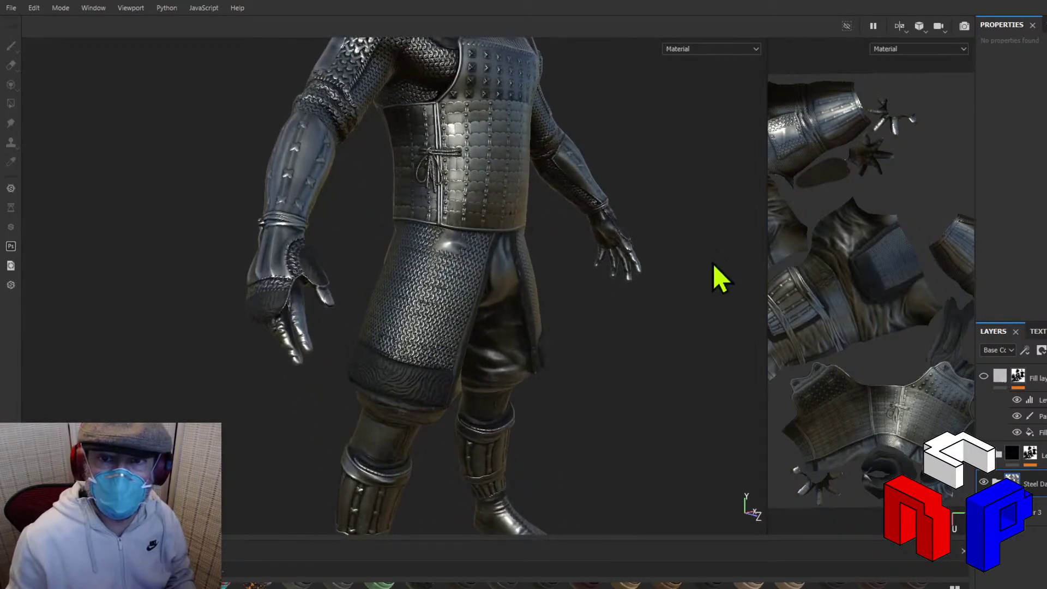
{"action": "left_click_drag", "start_coordinate": [712, 263], "coordinate": [367, 343], "text": "alt"}
{"action": "middle_click_drag", "start_coordinate": [367, 344], "coordinate": [430, 325], "text": "alt"}
{"action": "scroll", "coordinate": [353, 418], "scroll_direction": "down", "scroll_amount": 3}
{"action": "scroll", "coordinate": [430, 325], "scroll_direction": "up", "scroll_amount": 1}
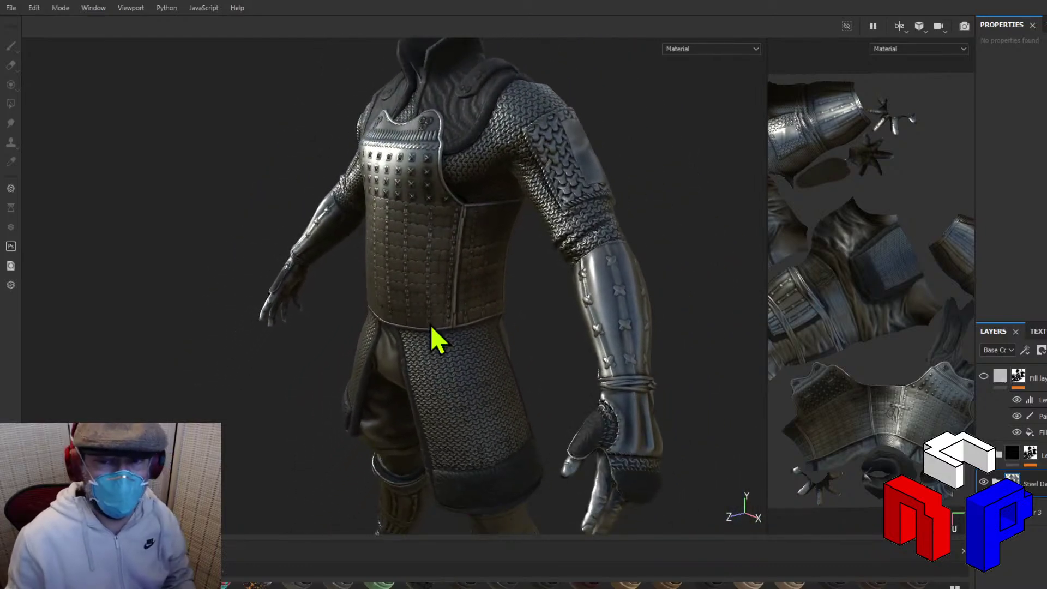